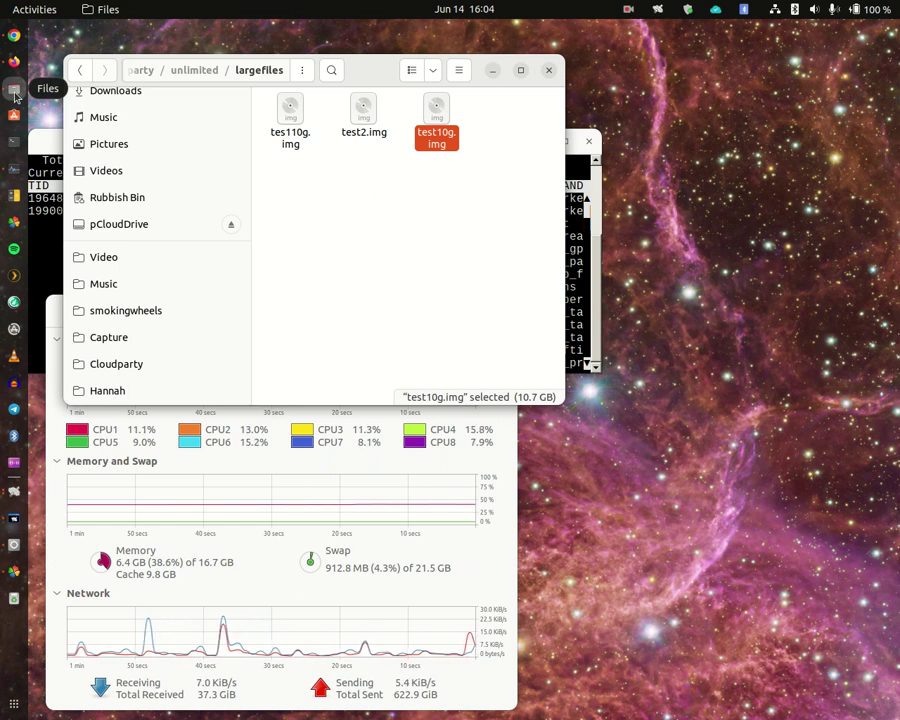
Step: Launch Nextcloud-3.13.0-x86_64.AppImage from the Downloads folder and minimize the file manager
scroll(100, 185, "up", 1)
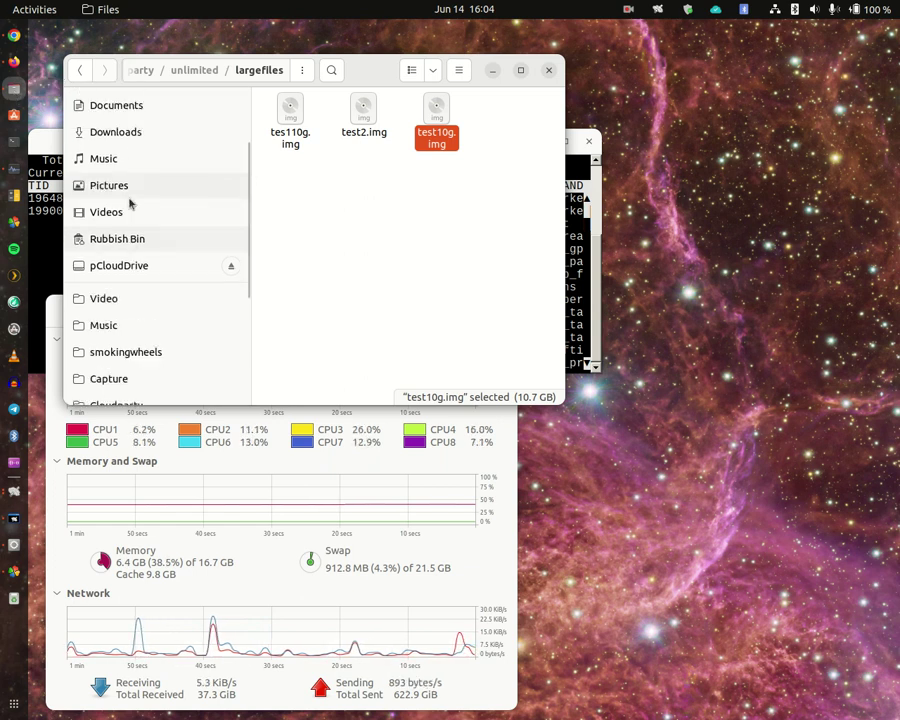
left_click(96, 133)
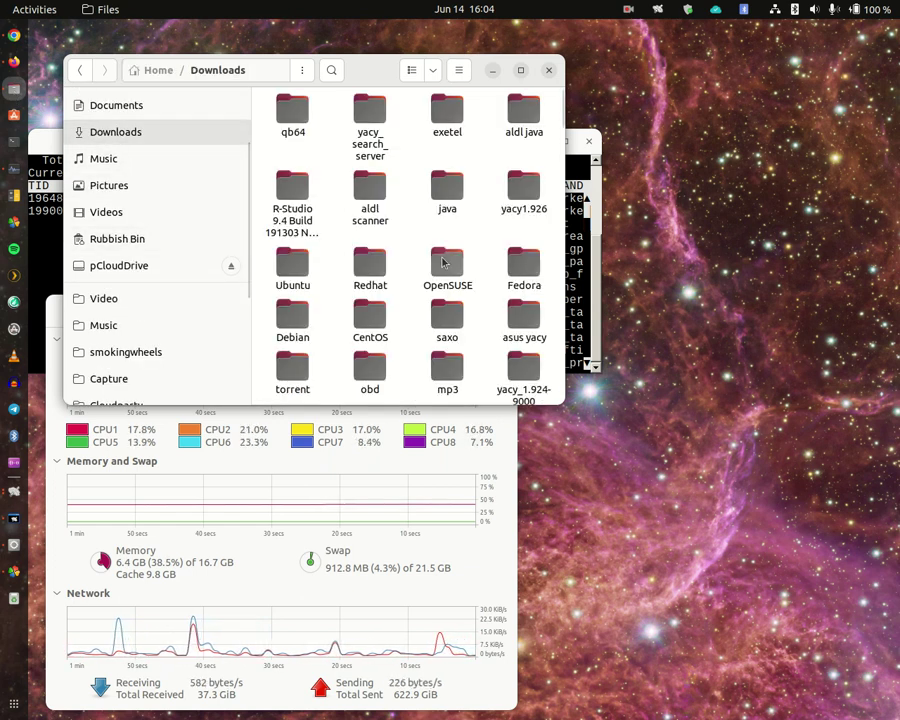
scroll(437, 265, "down", 10)
scroll(437, 272, "down", 2)
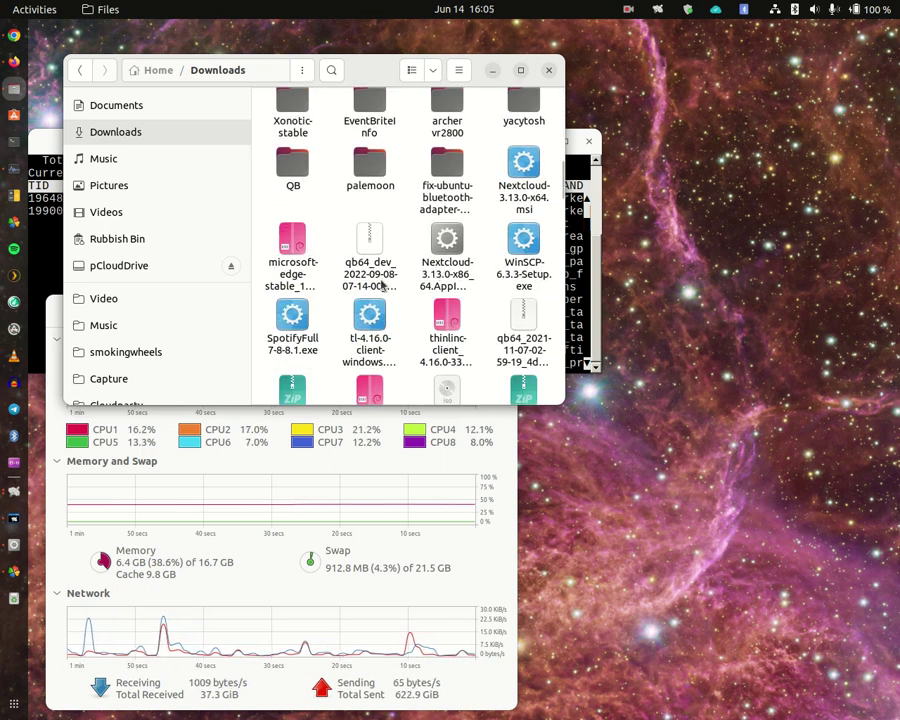
left_click(444, 242)
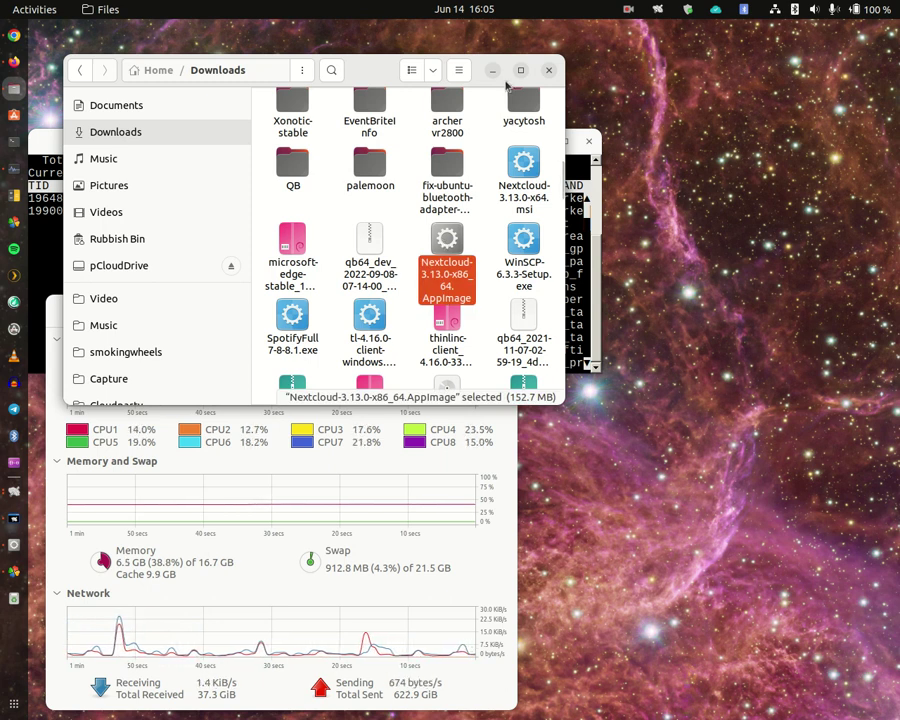
left_click(493, 71)
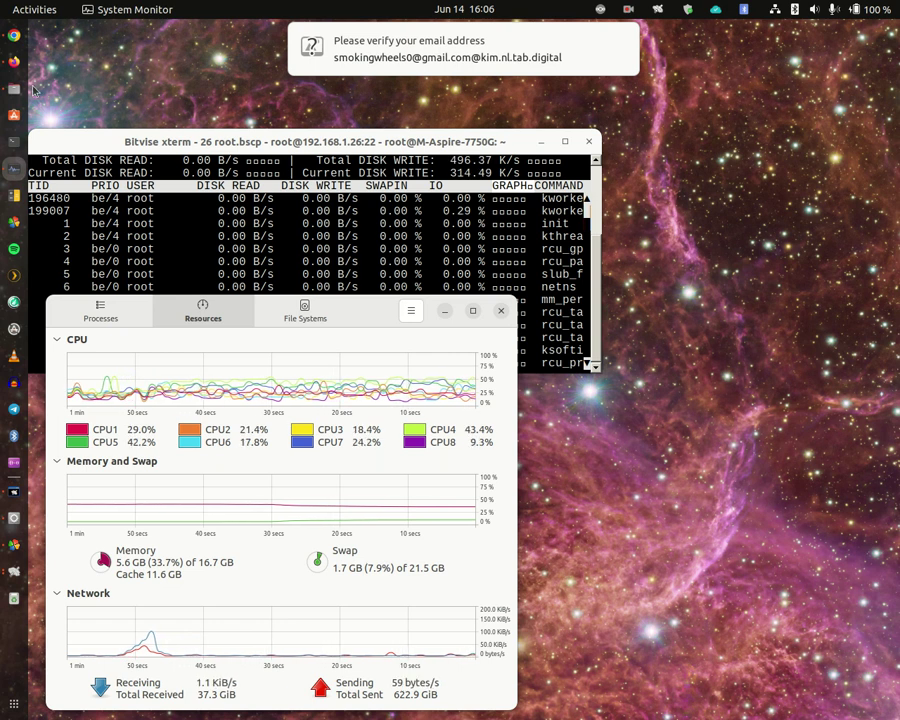
Step: Quit Firefox and shift the Bitvise xterm window slightly upward on the desktop
right_click(14, 63)
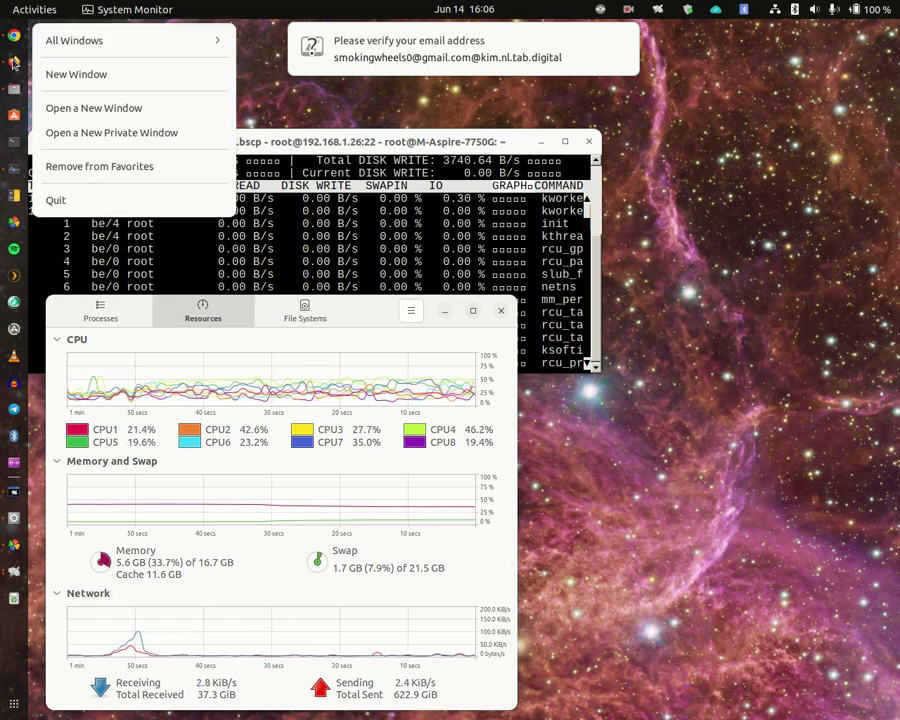
left_click(60, 200)
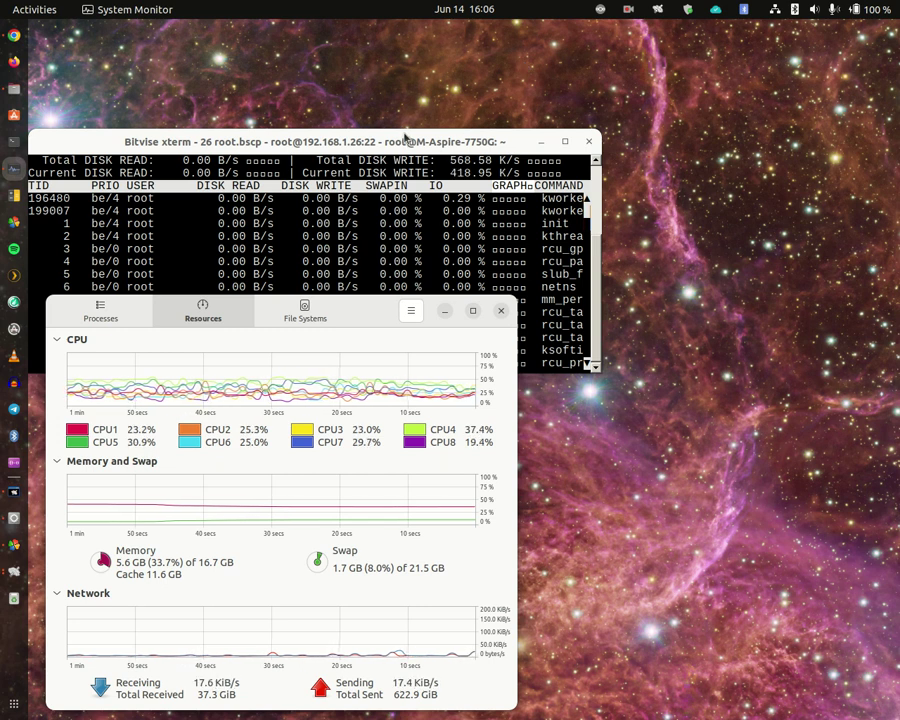
left_click_drag(404, 131, 405, 112)
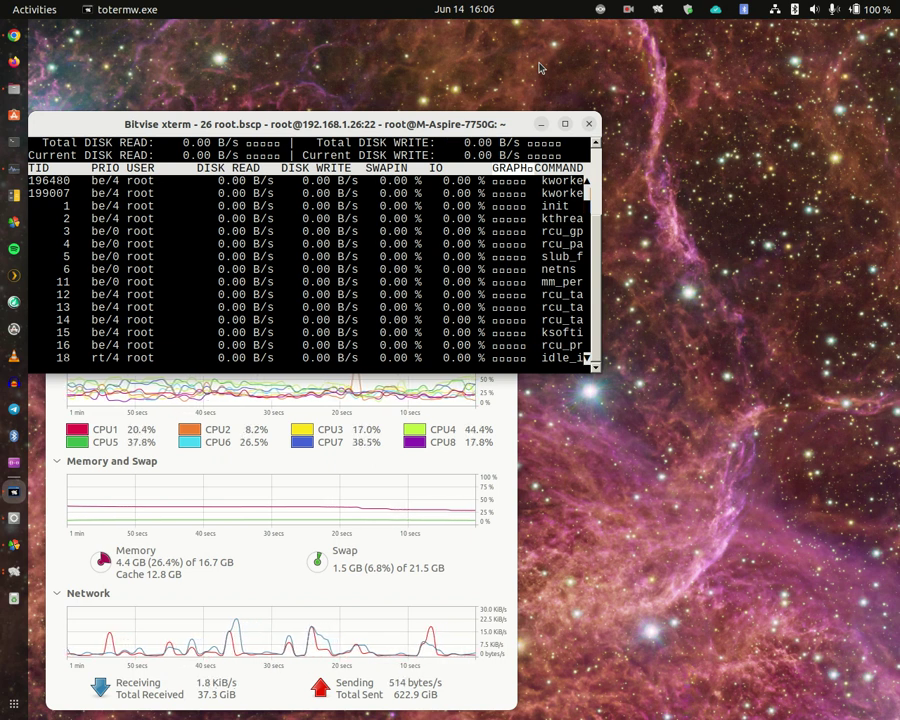
Step: Open the Nextcloud main dialog and view the sync activity of the unlimited account on 192.168.1.26
left_click(601, 10)
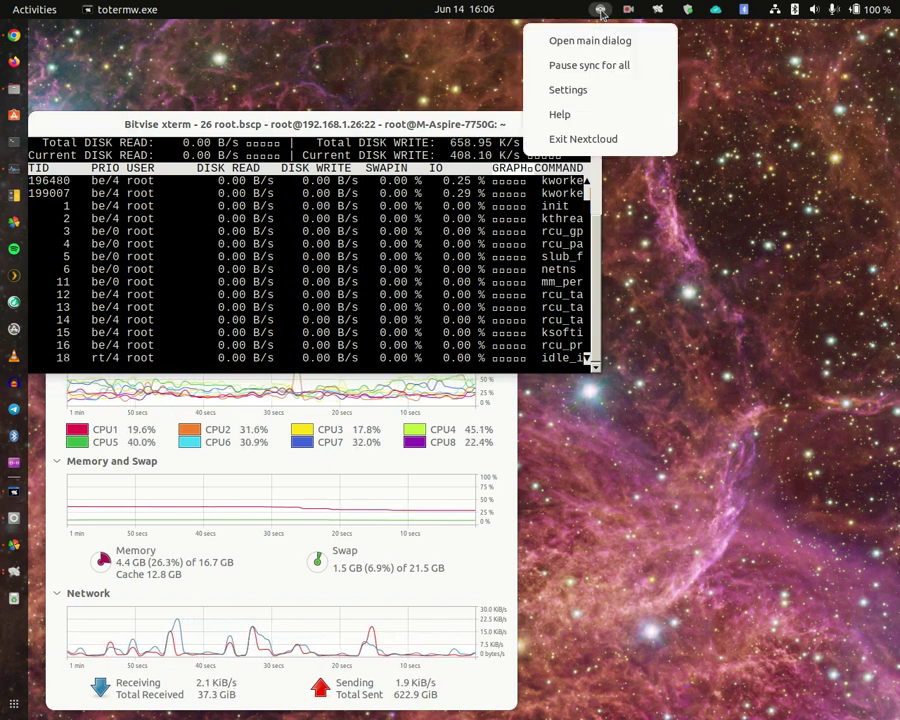
left_click(591, 44)
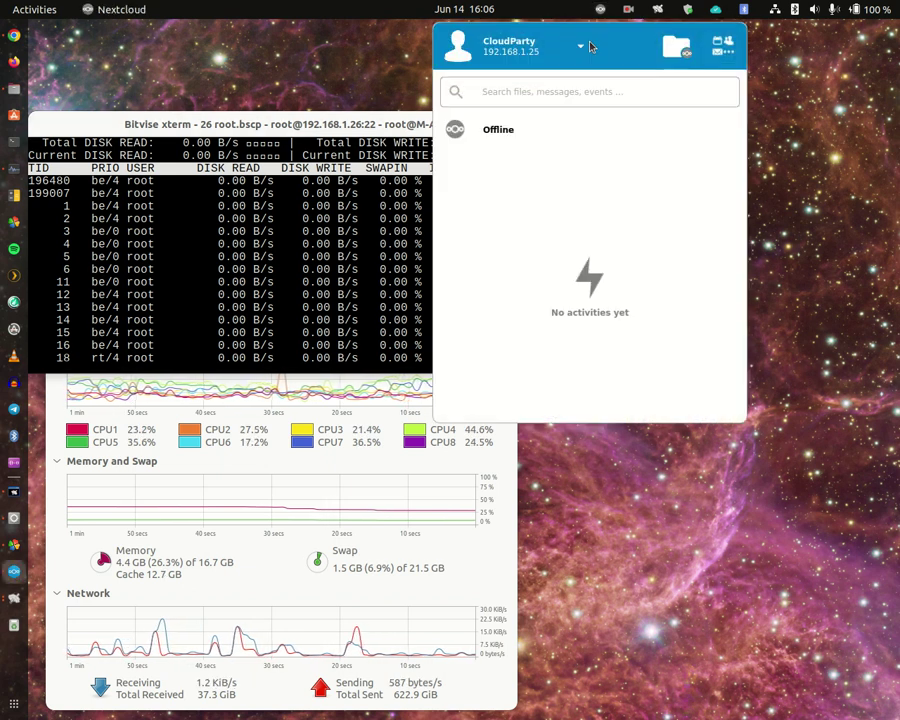
left_click(515, 49)
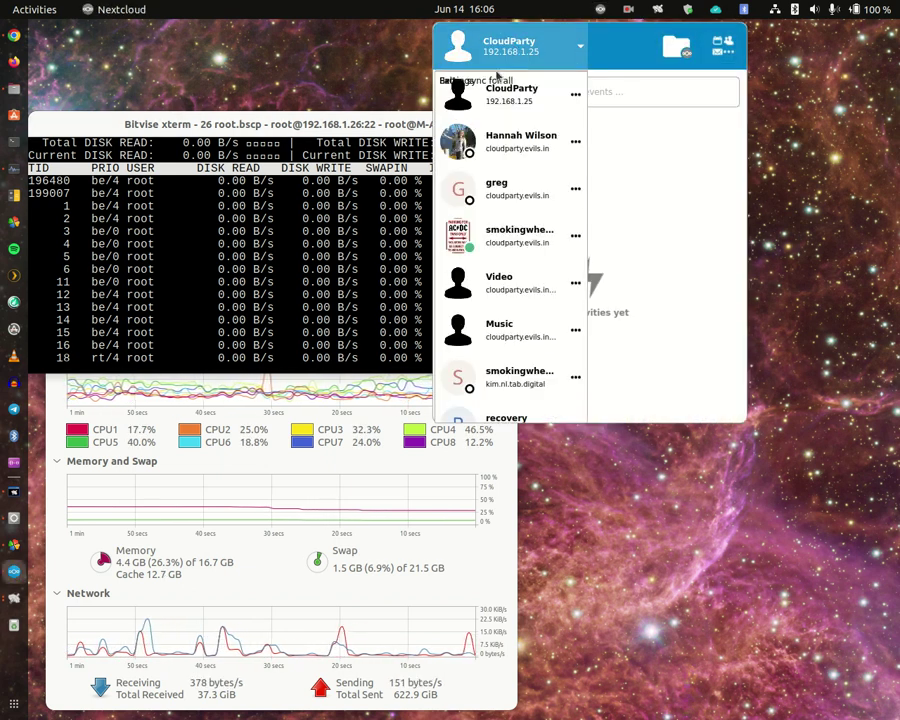
scroll(470, 200, "down", 5)
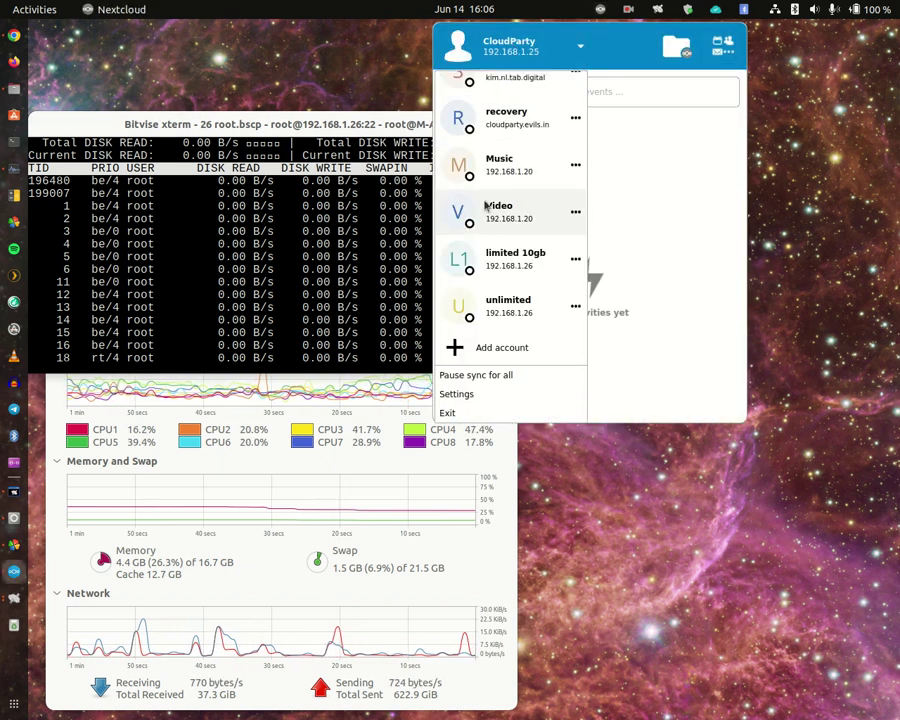
left_click(489, 306)
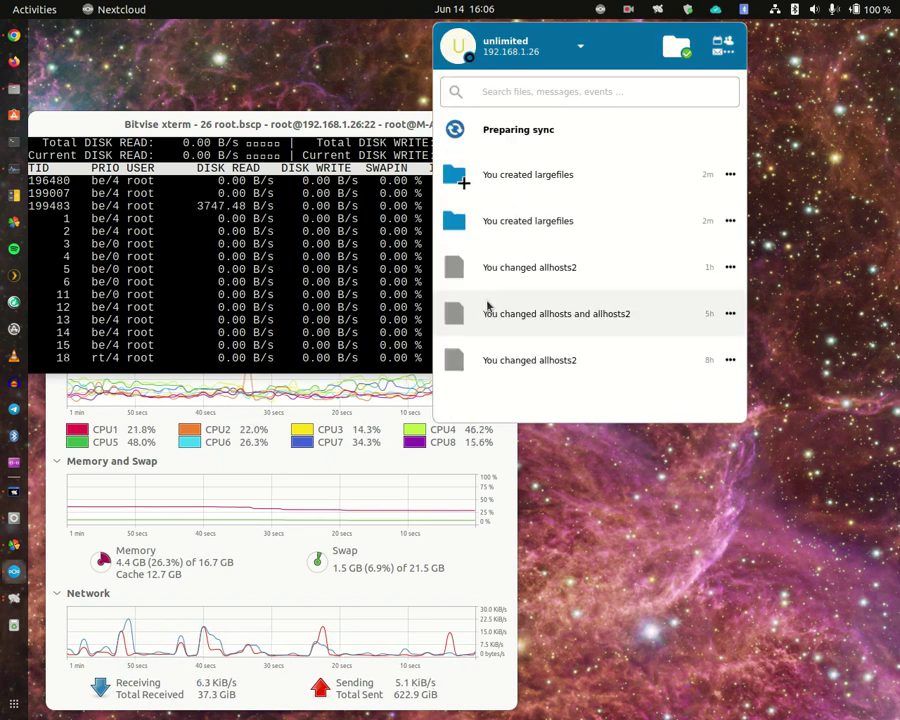
Step: View the sync activity of the recovery account on cloudparty.evils.in, then return to the Bitvise xterm window
left_click(478, 40)
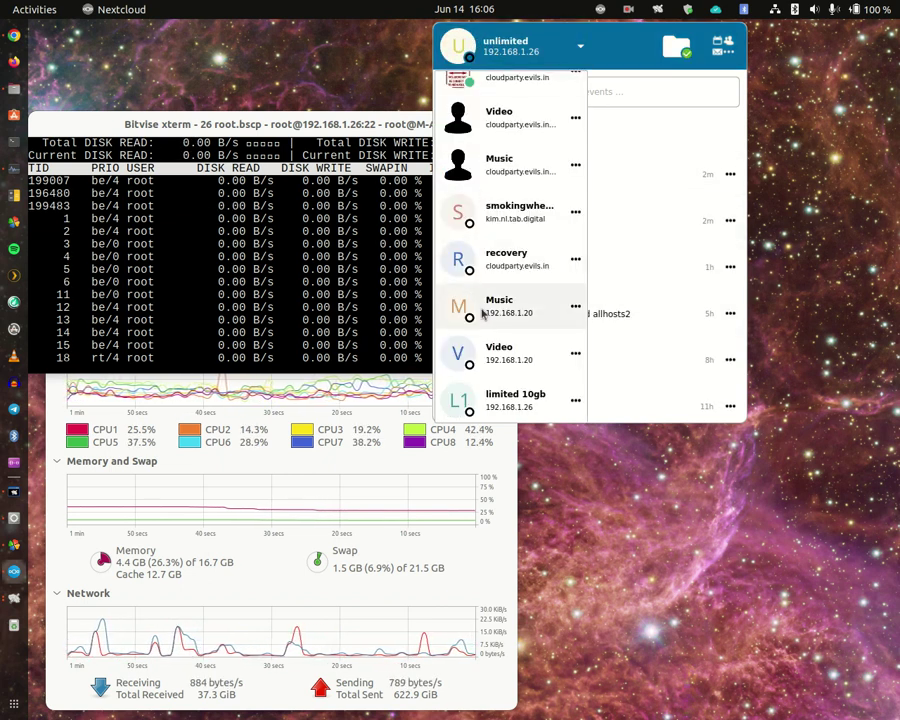
left_click(498, 256)
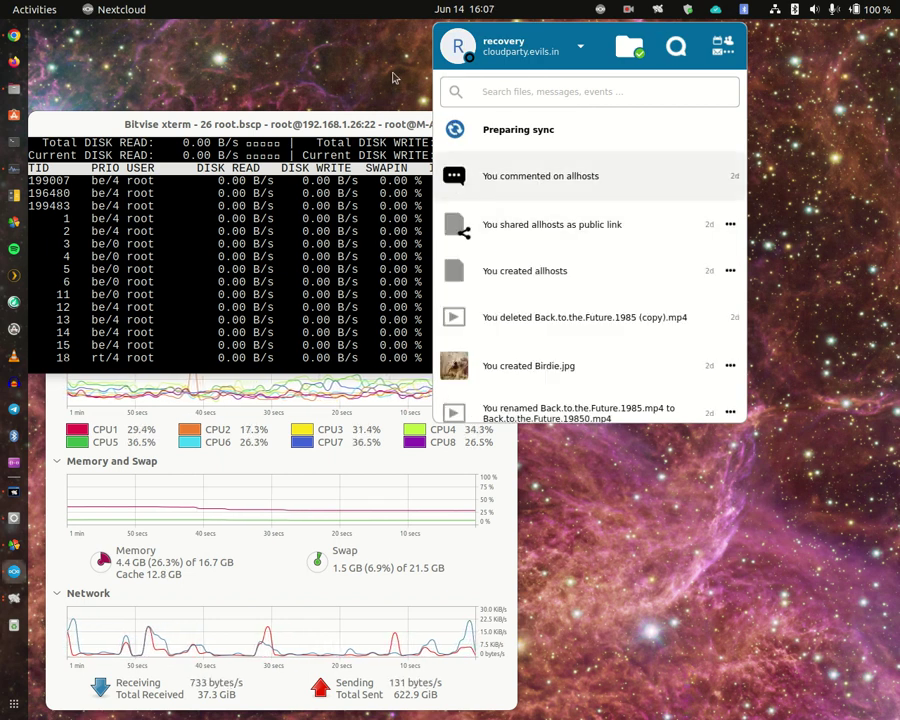
left_click(343, 124)
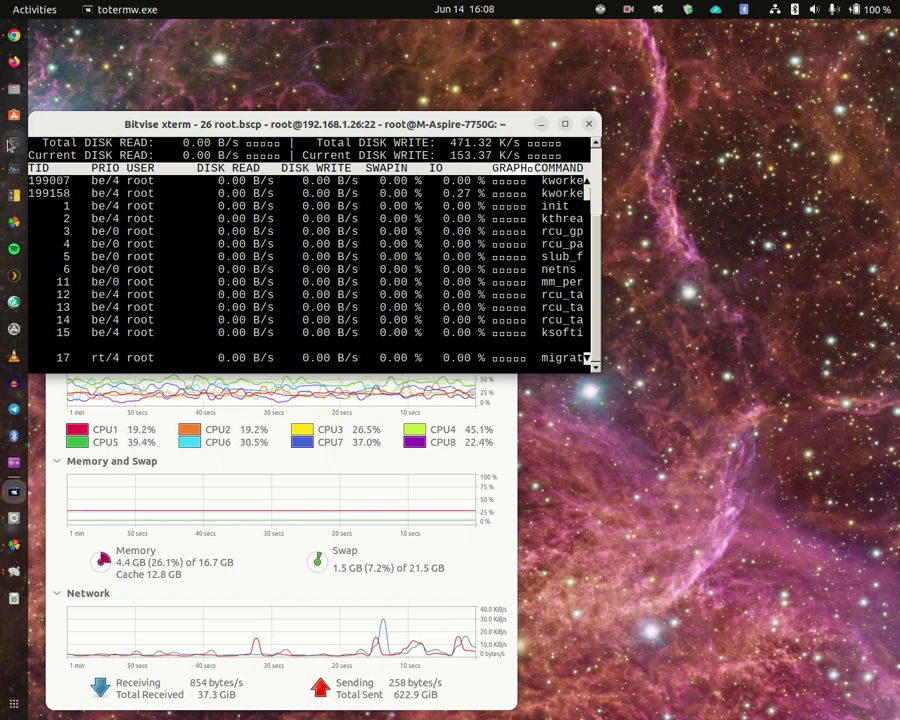
Step: Open a local terminal and run top to monitor the running processes
left_click(14, 141)
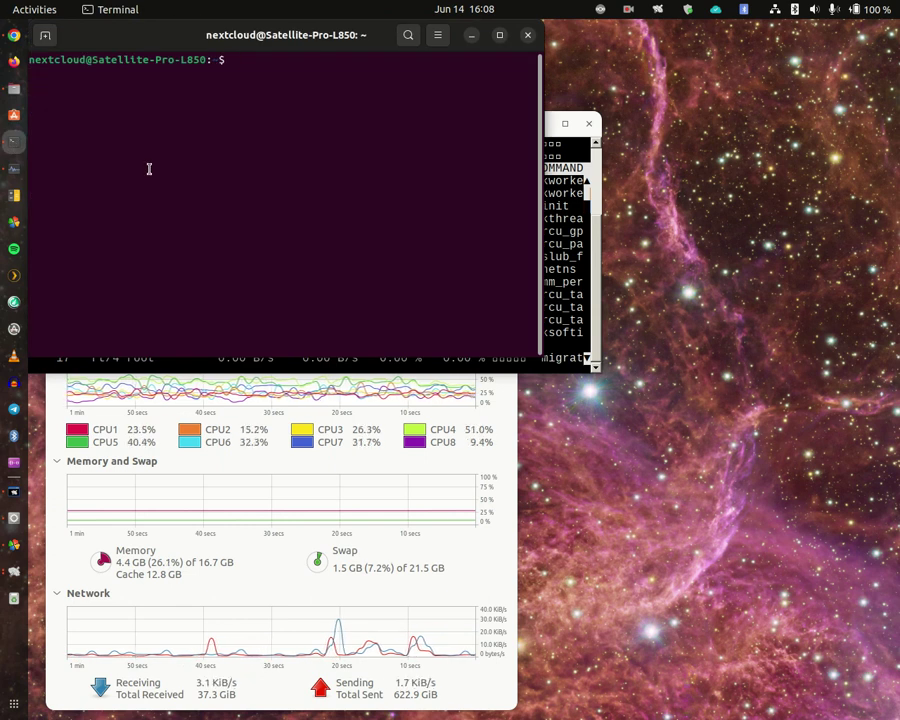
type("top")
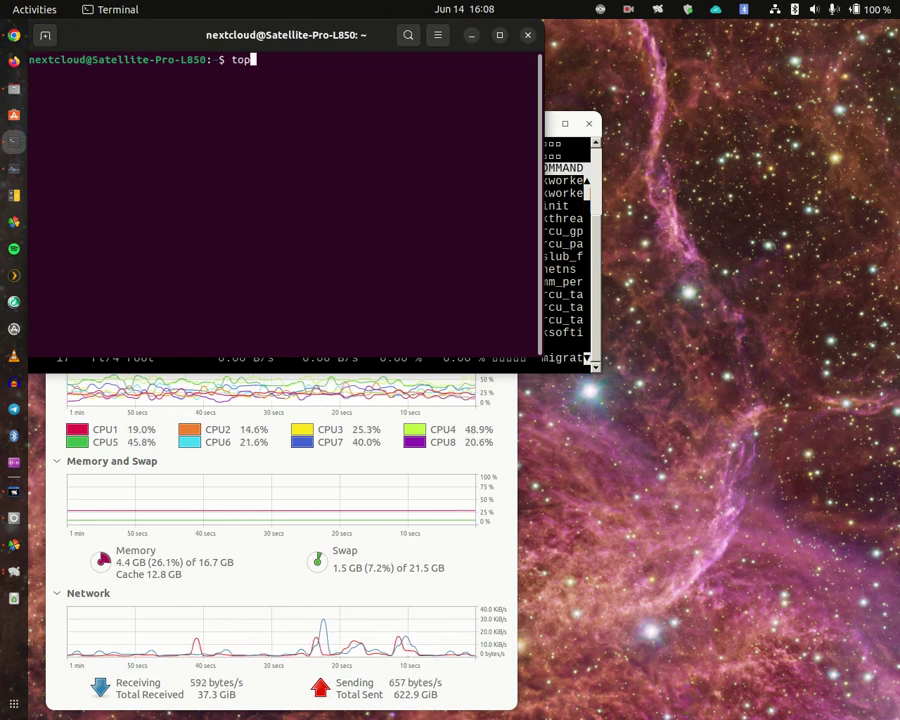
key("Return")
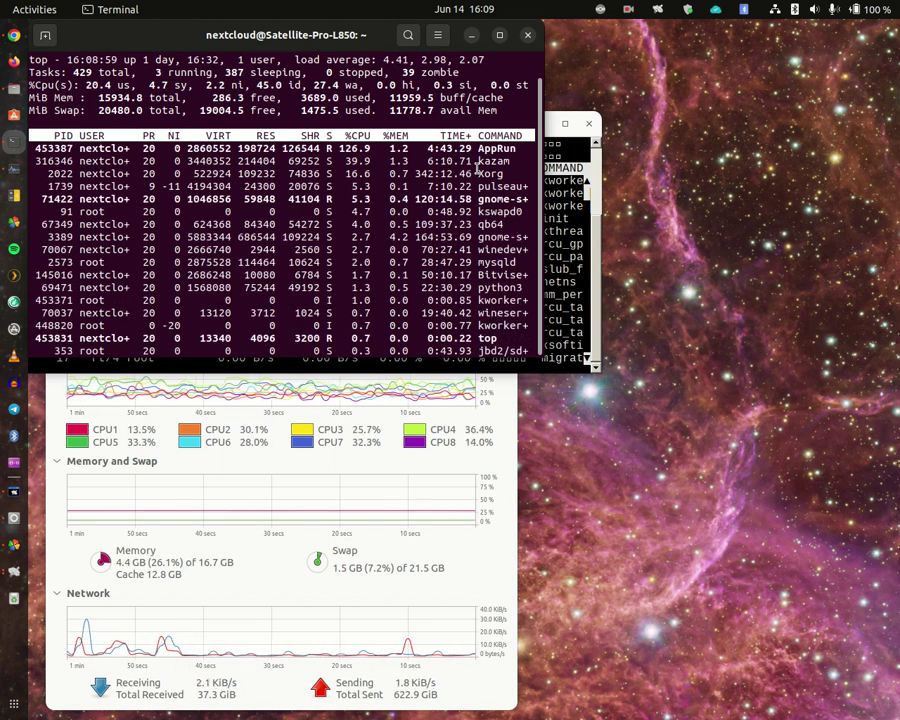
Step: Check the Nextcloud account list and the Music account's activity on 192.168.1.20, then bring System Monitor to the front
left_click(601, 11)
left_click(591, 43)
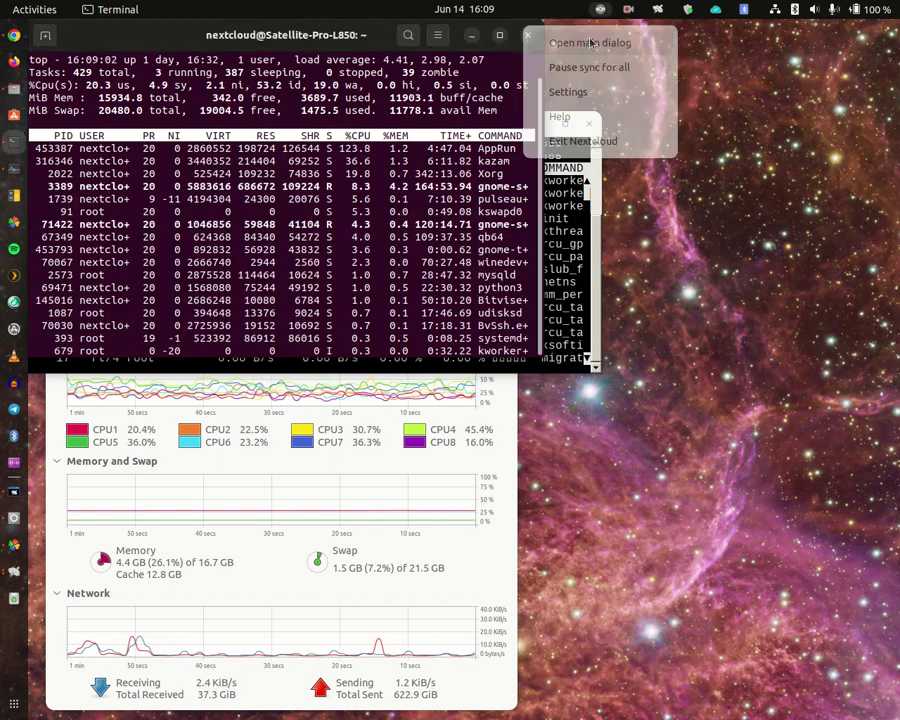
left_click(510, 52)
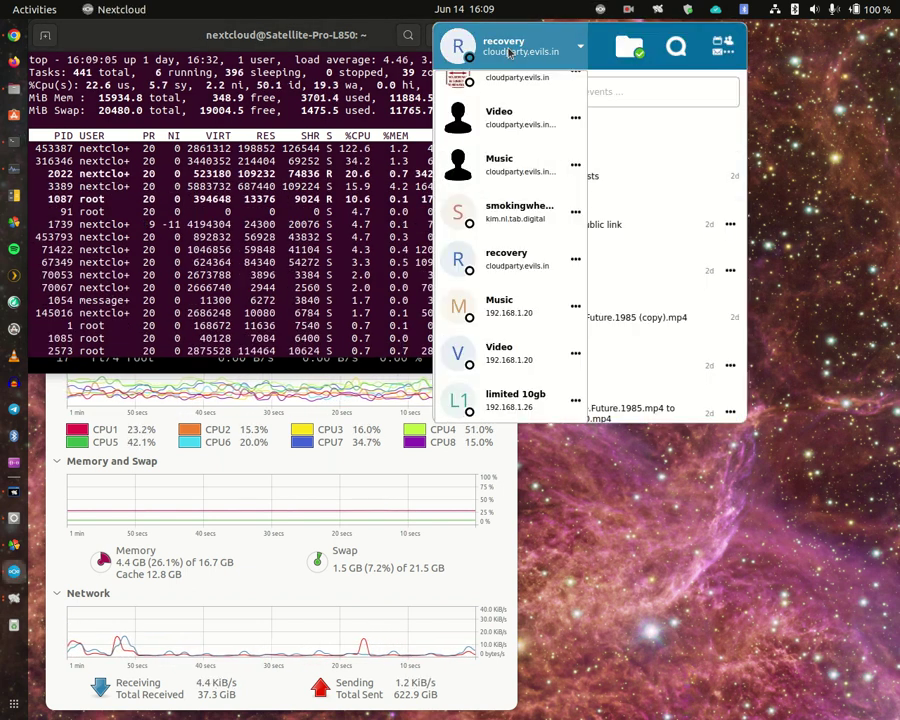
scroll(498, 358, "up", 3)
scroll(498, 358, "down", 3)
scroll(498, 360, "down", 1)
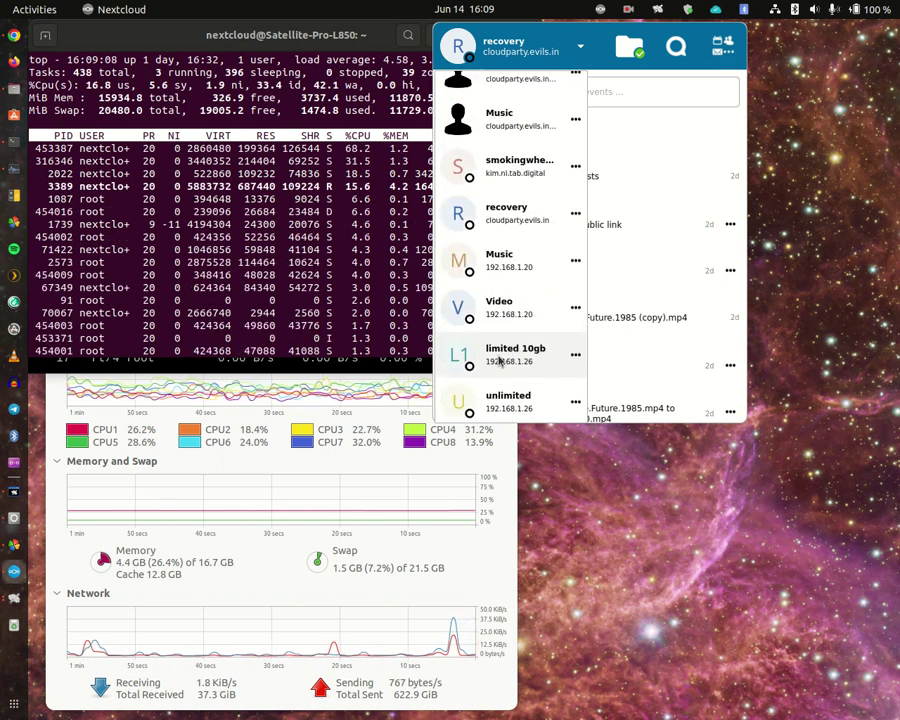
scroll(498, 362, "down", 2)
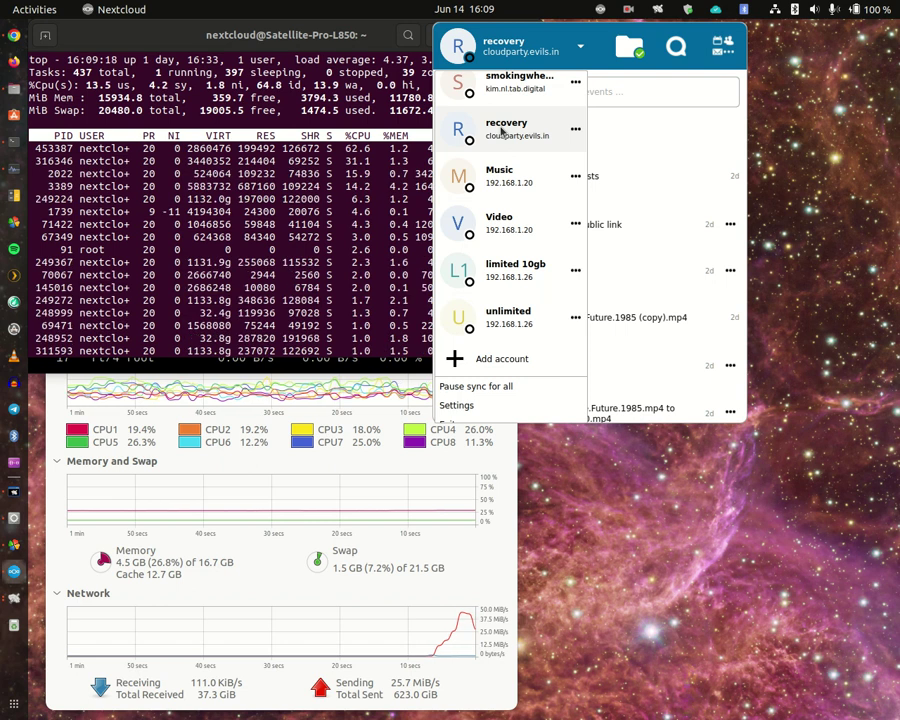
left_click(506, 175)
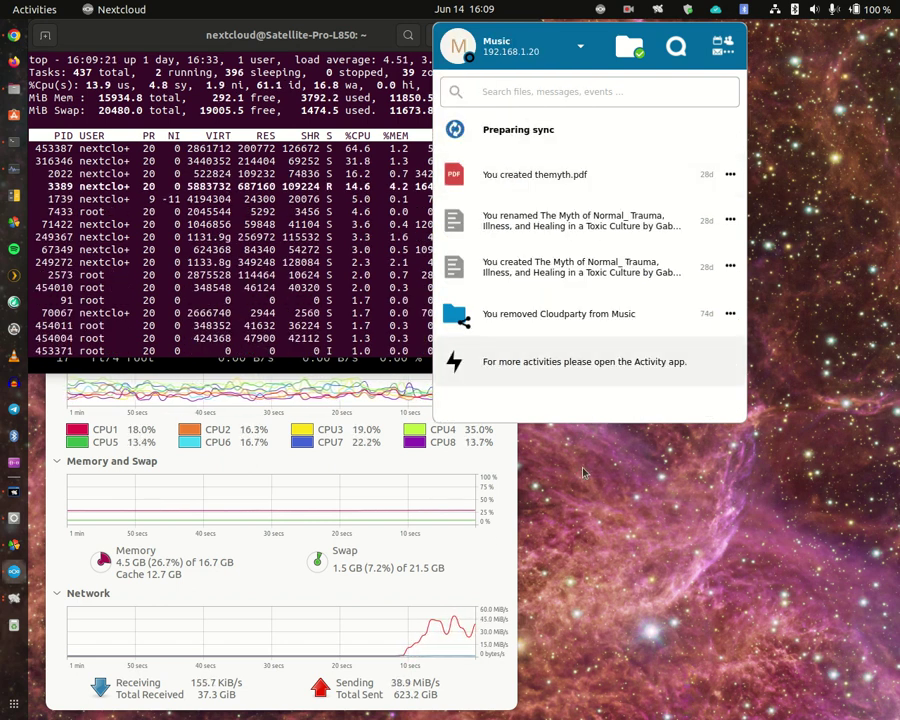
left_click(460, 545)
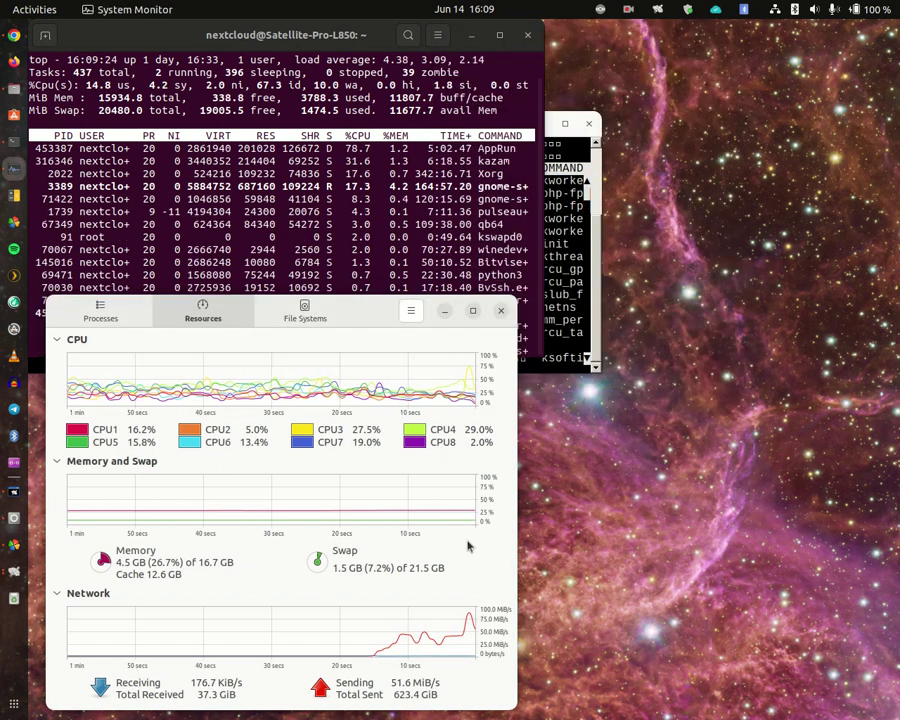
Step: Bring the Bitvise xterm window to the front, move it below the top summary and widen it to show full command names
left_click(575, 293)
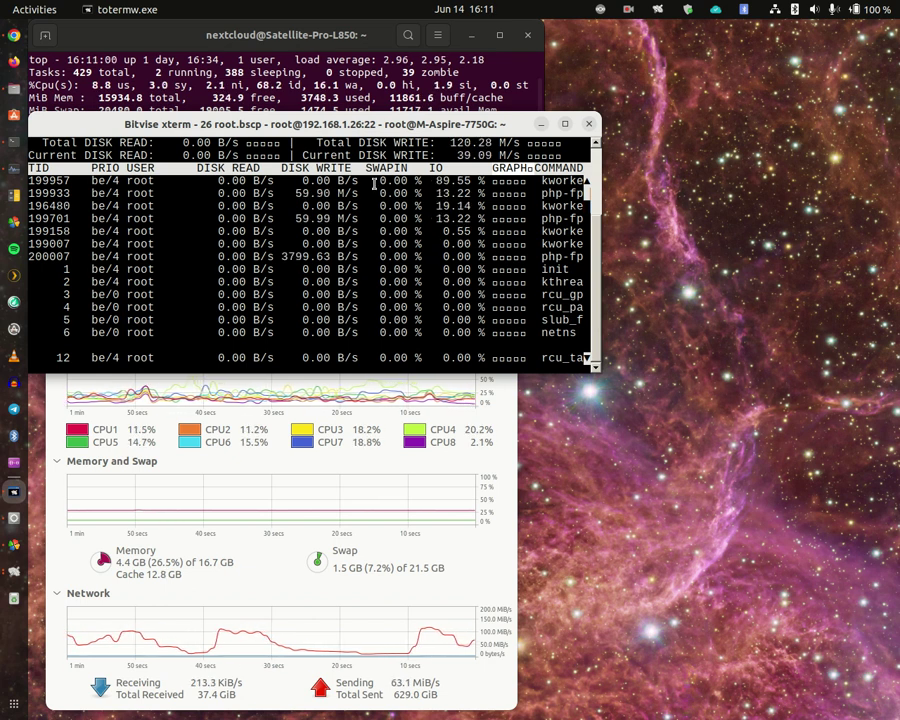
left_click_drag(358, 124, 348, 208)
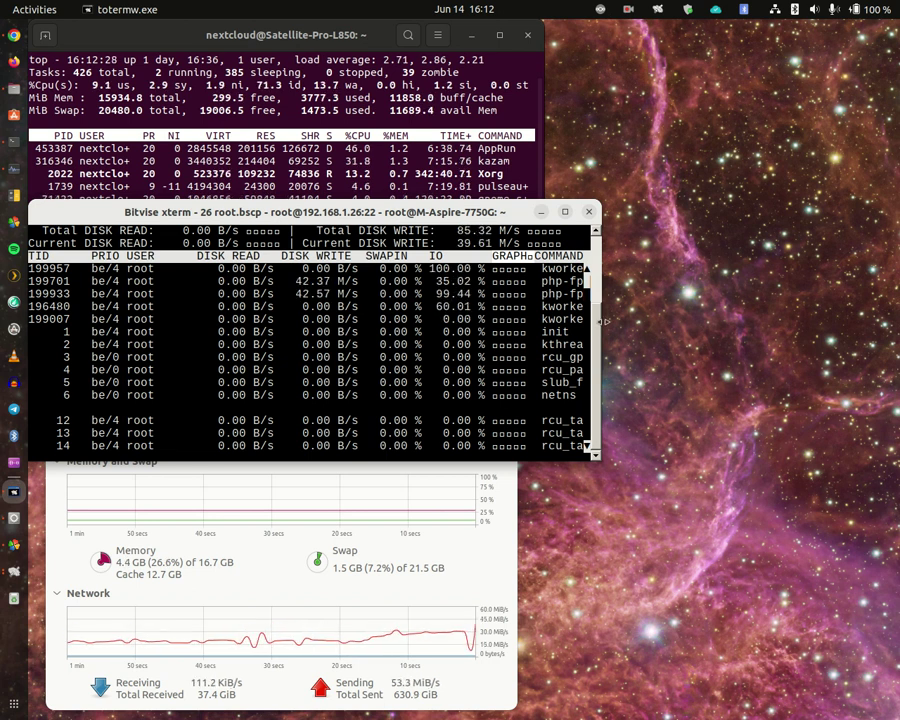
left_click_drag(605, 321, 785, 330)
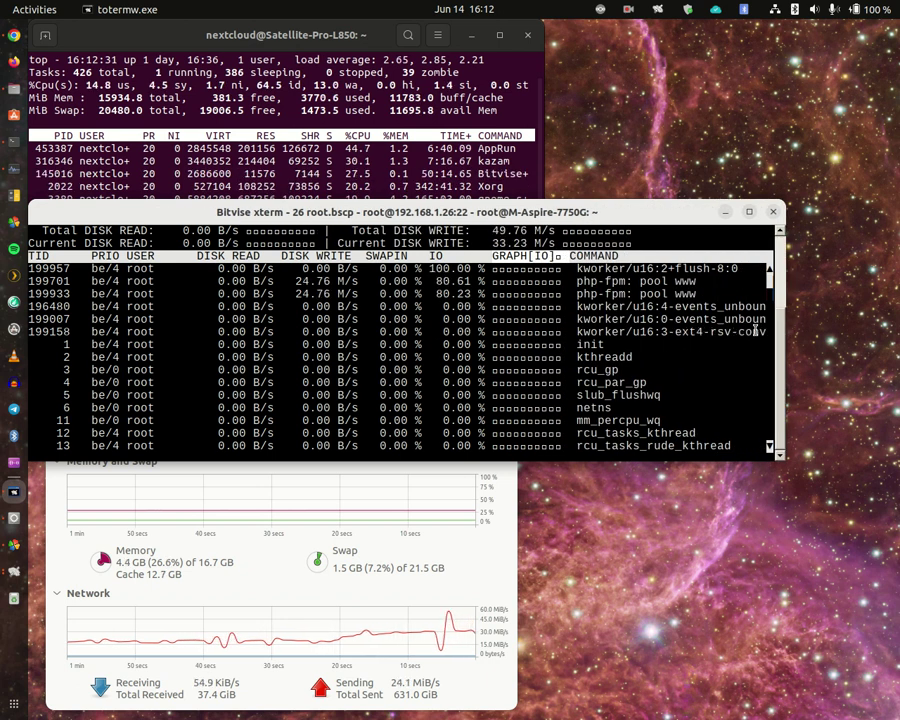
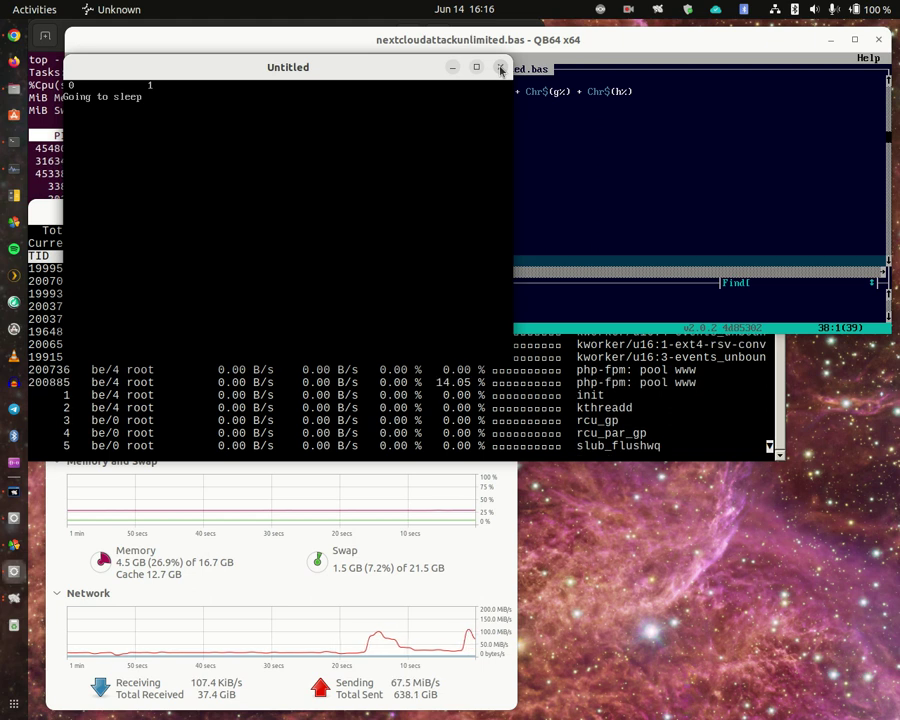
Step: Close the running Untitled program window and minimize the QB64 editor with nextcloudattackunlimited.bas
left_click(501, 69)
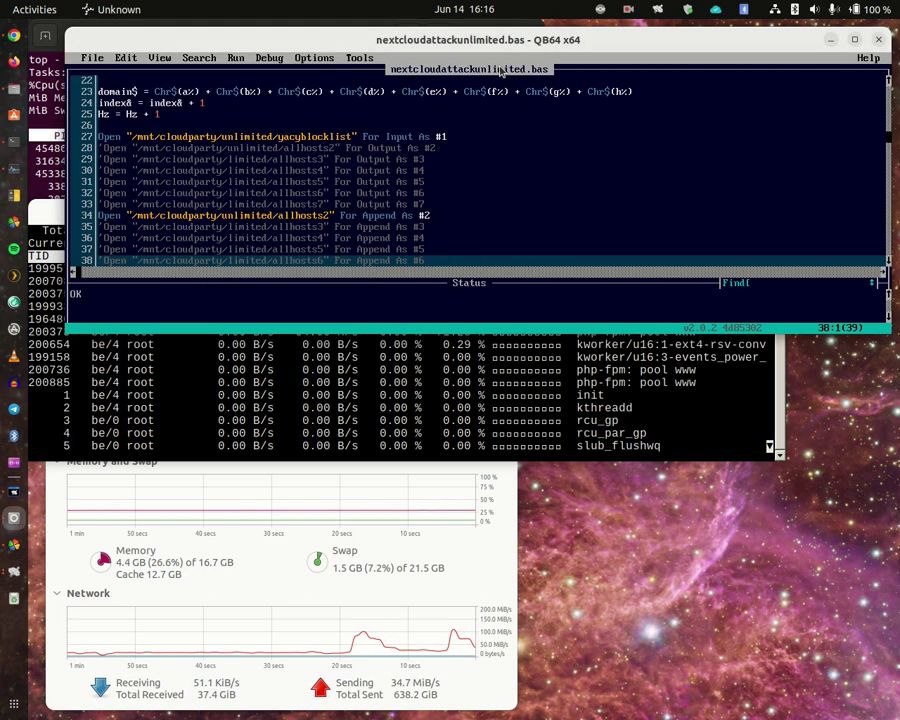
left_click(831, 39)
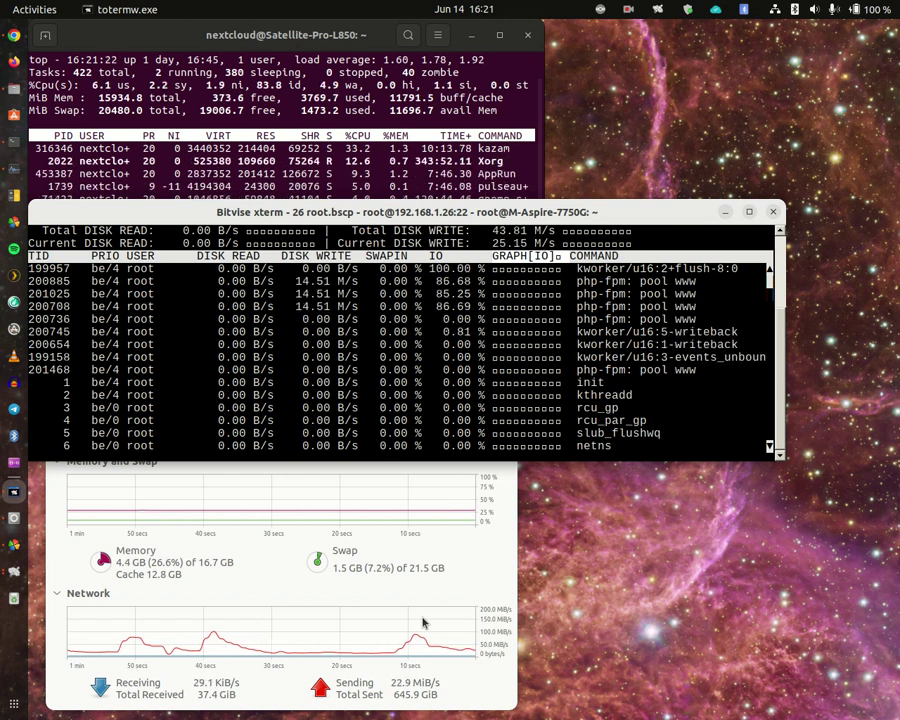
Step: Switch to Firefox, search for "data transfer calculator" in a new tab and open Omni Calculator's Data Transfer Calculator
left_click(14, 63)
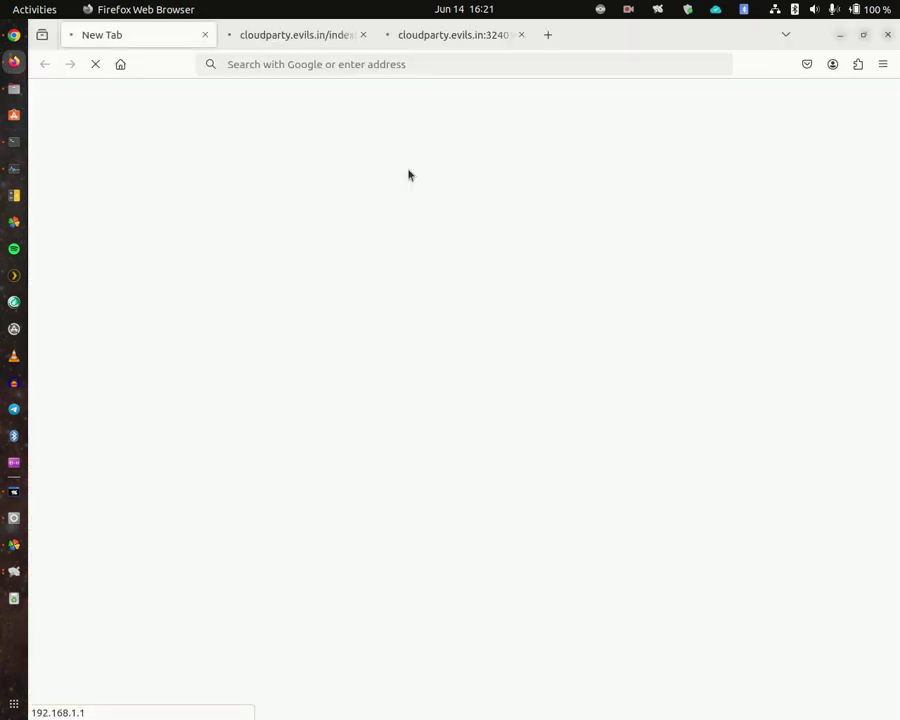
left_click(547, 34)
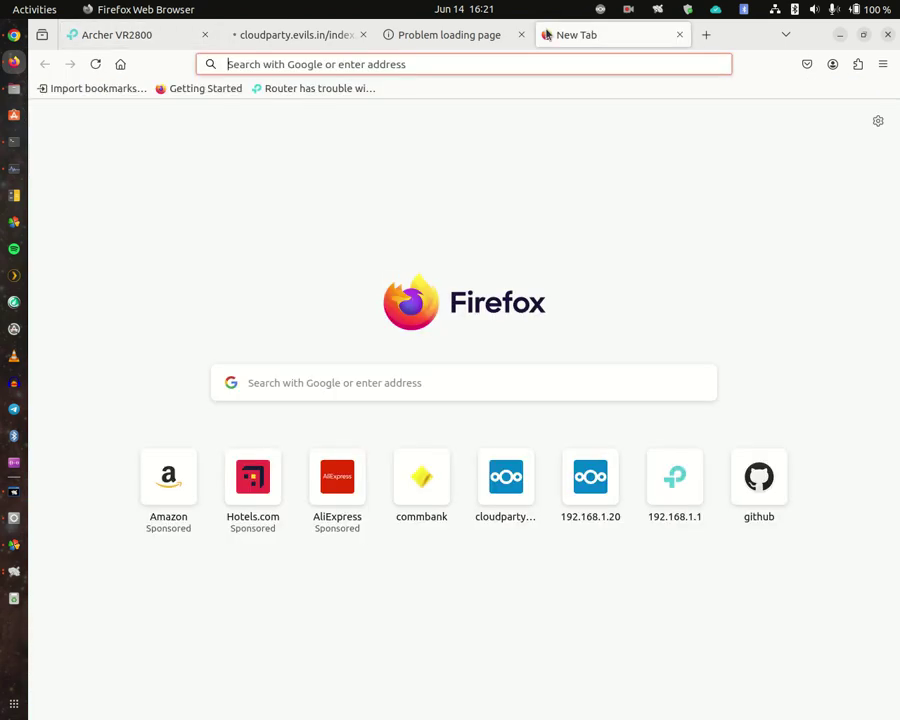
left_click(327, 64)
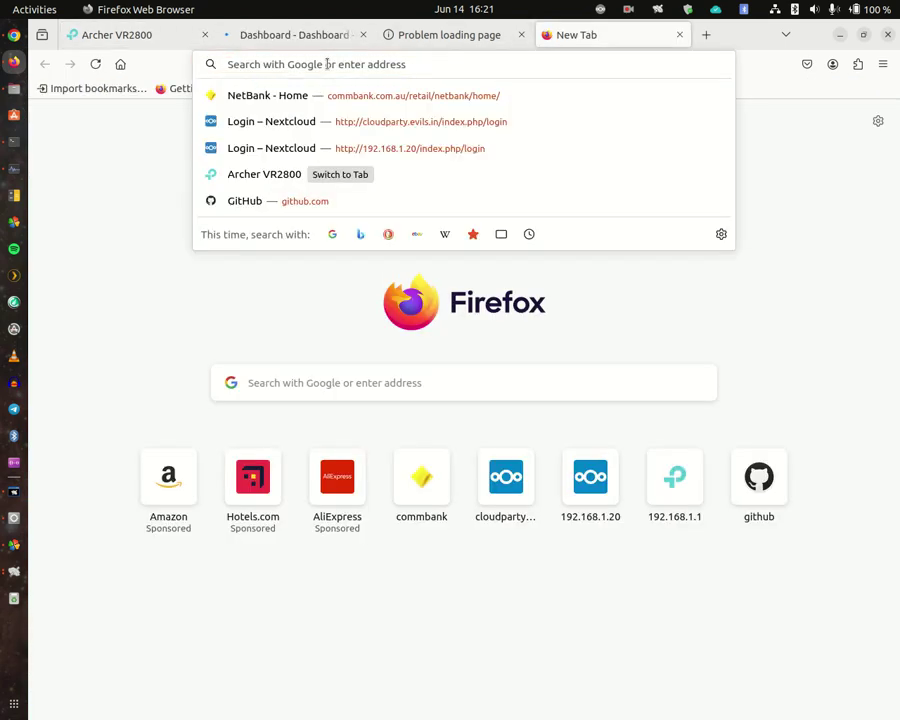
type("data")
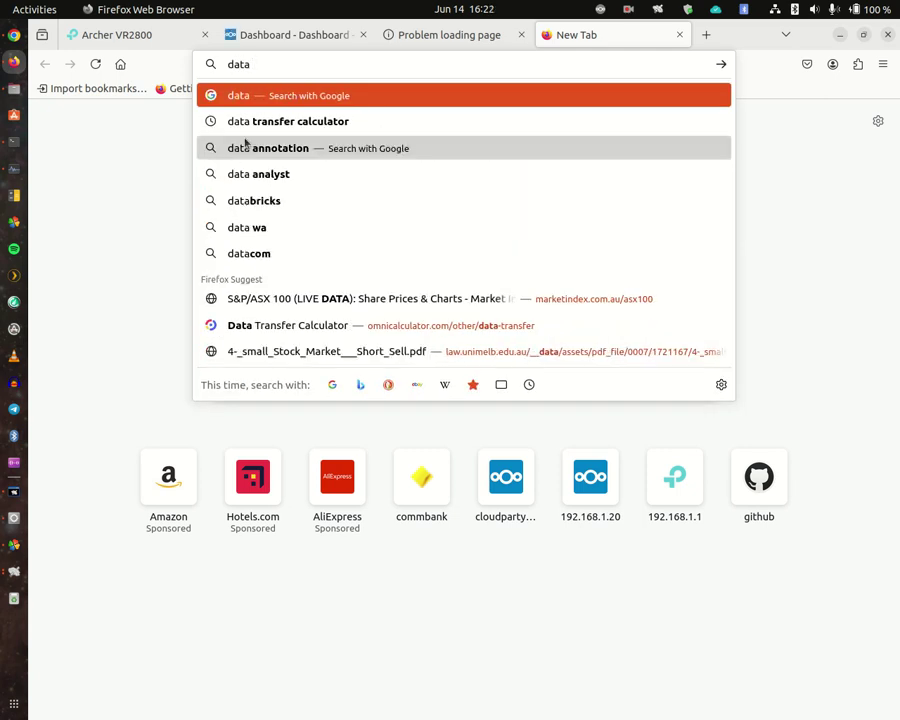
left_click(268, 127)
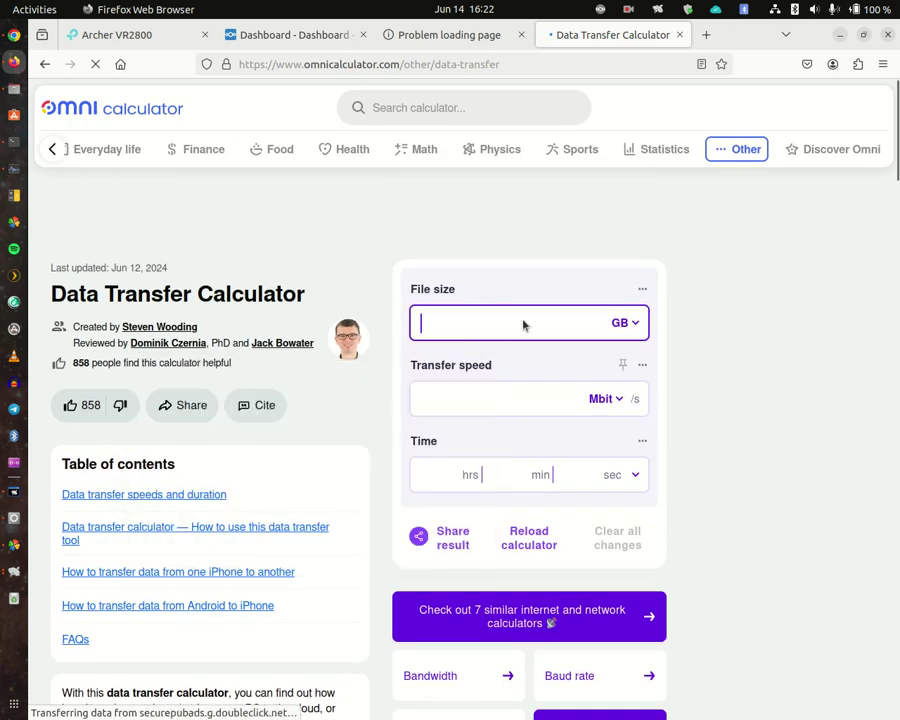
Step: Try a 40 GB file size in the Data Transfer Calculator, check the transfer speed units and return to the search results
type("40")
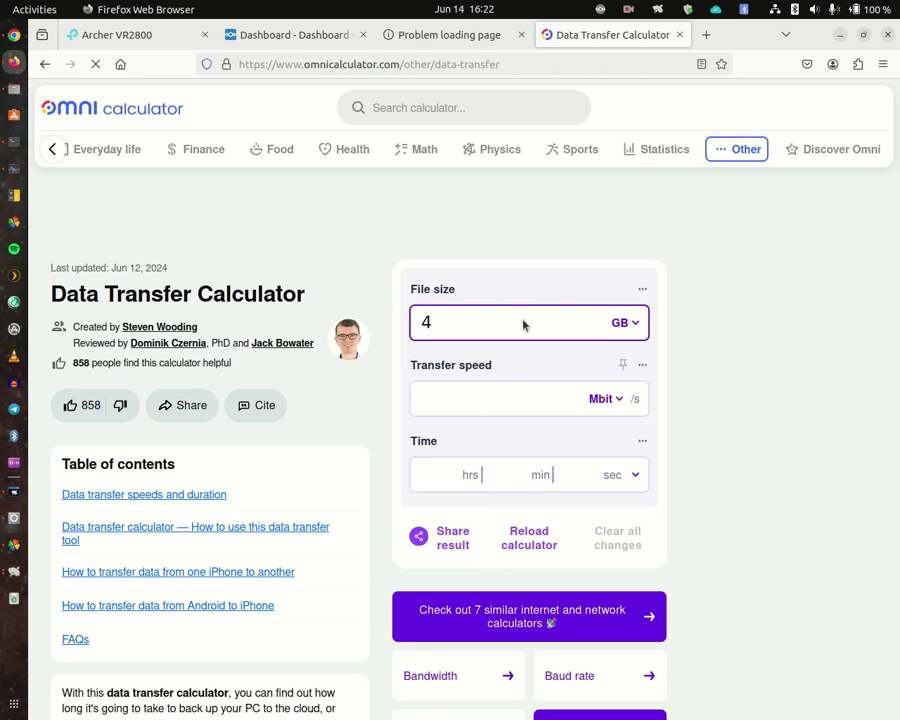
left_click(607, 399)
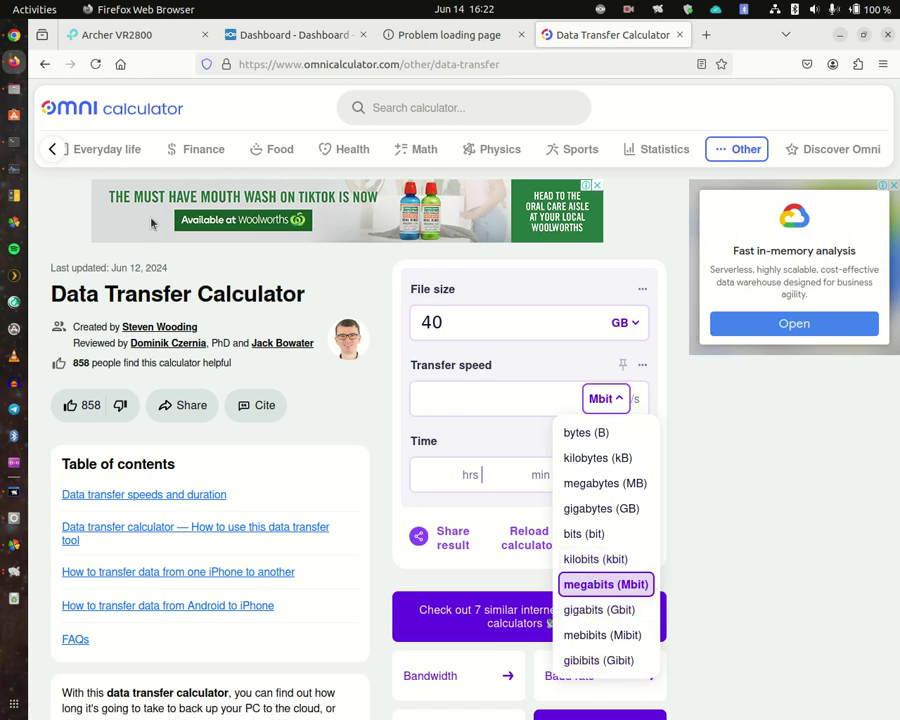
left_click(43, 66)
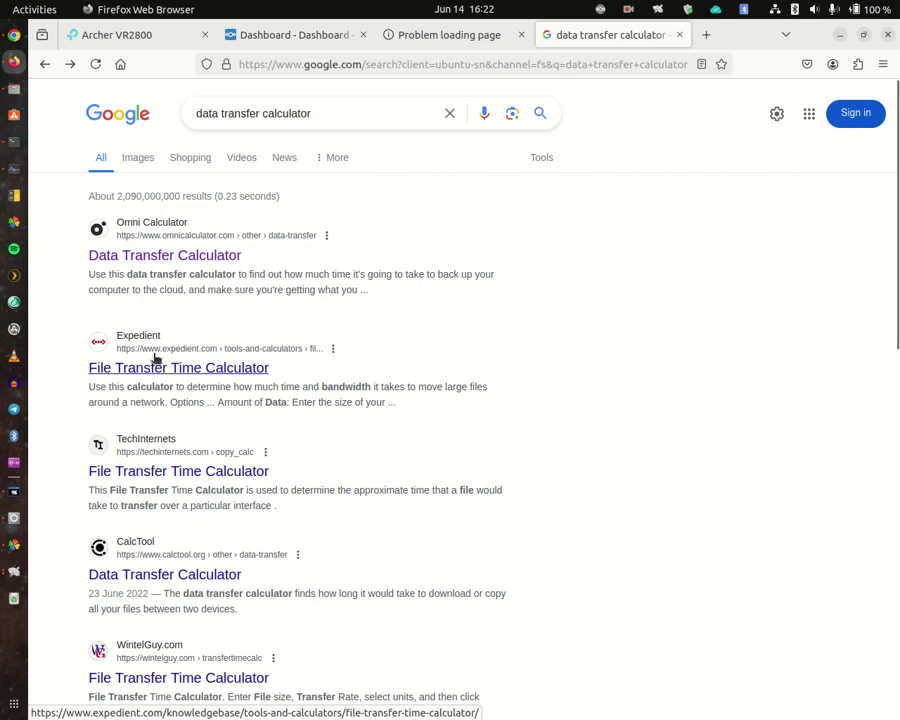
Step: Extend the Google search to "data transfer calculator doload"
left_click(323, 113)
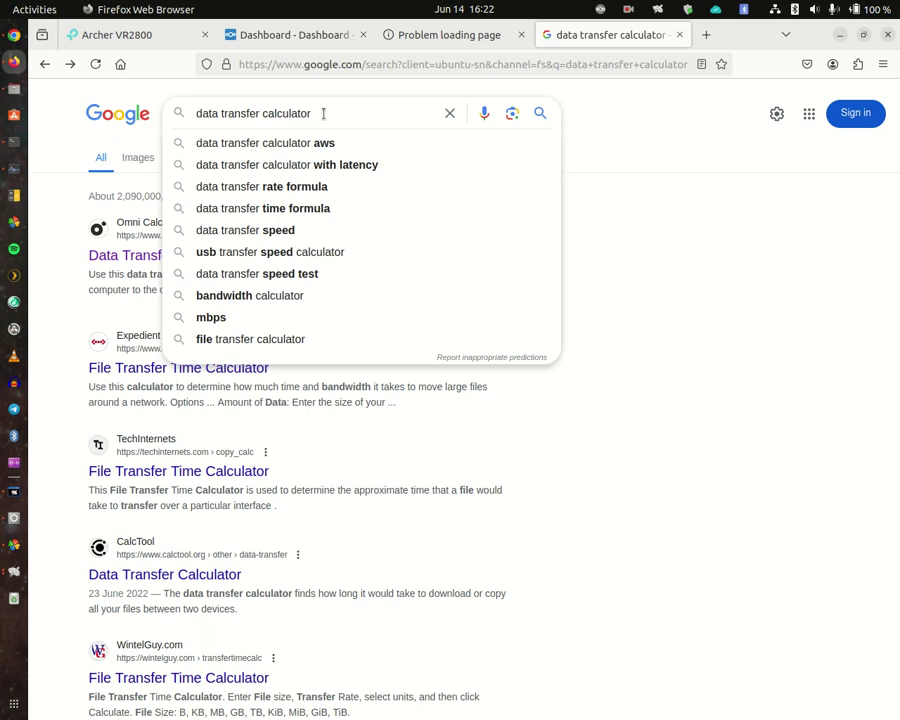
type("d")
type("o")
type("lo")
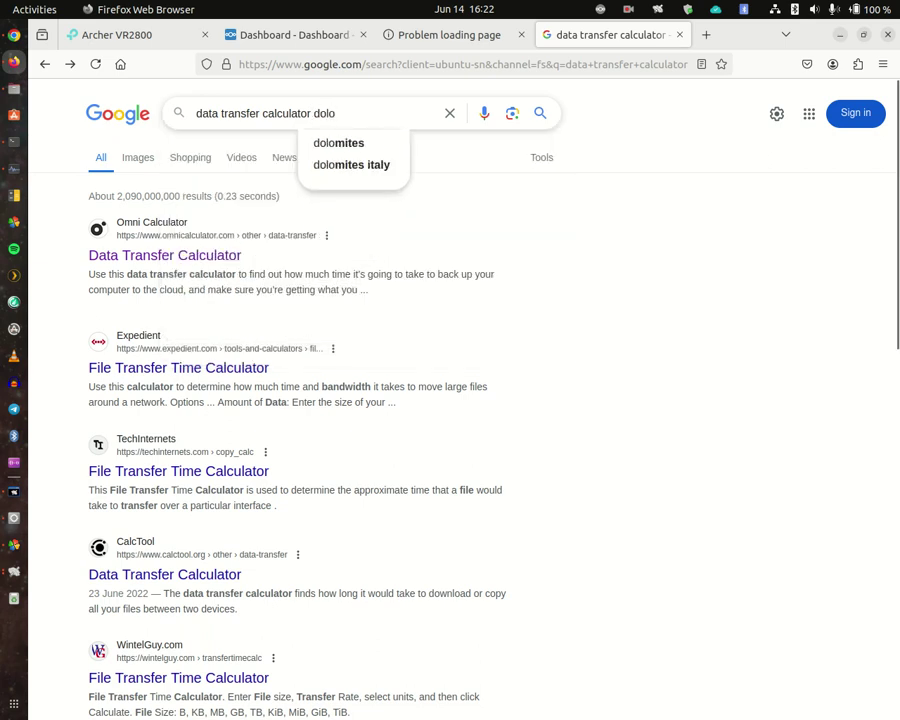
type("ad")
key("Return")
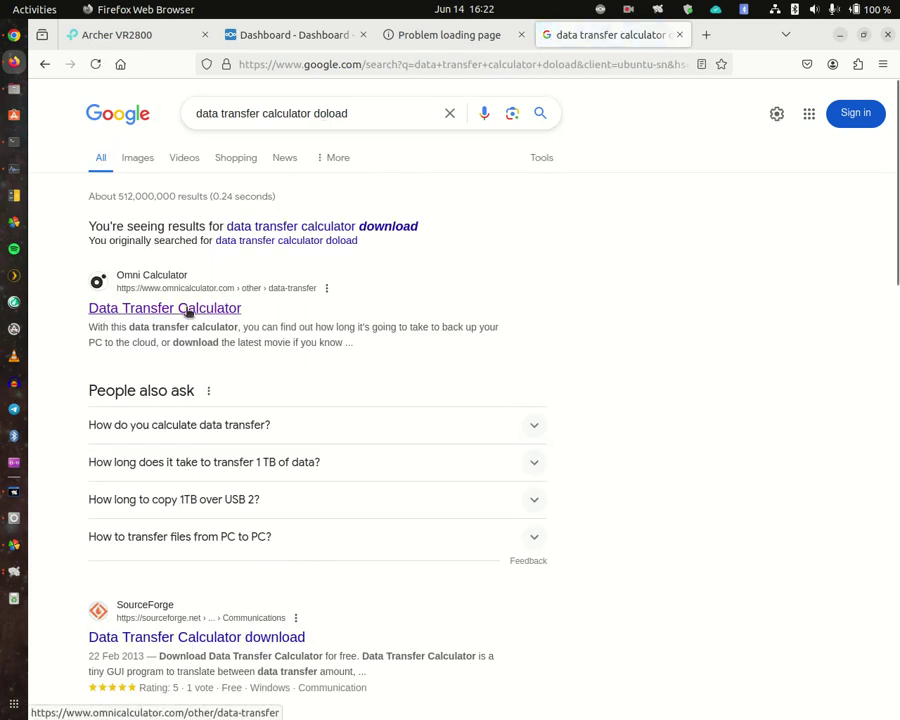
Step: Look through Omni's Data Transfer Calculator page for its inputs and usage instructions, and return to the search results
left_click(189, 313)
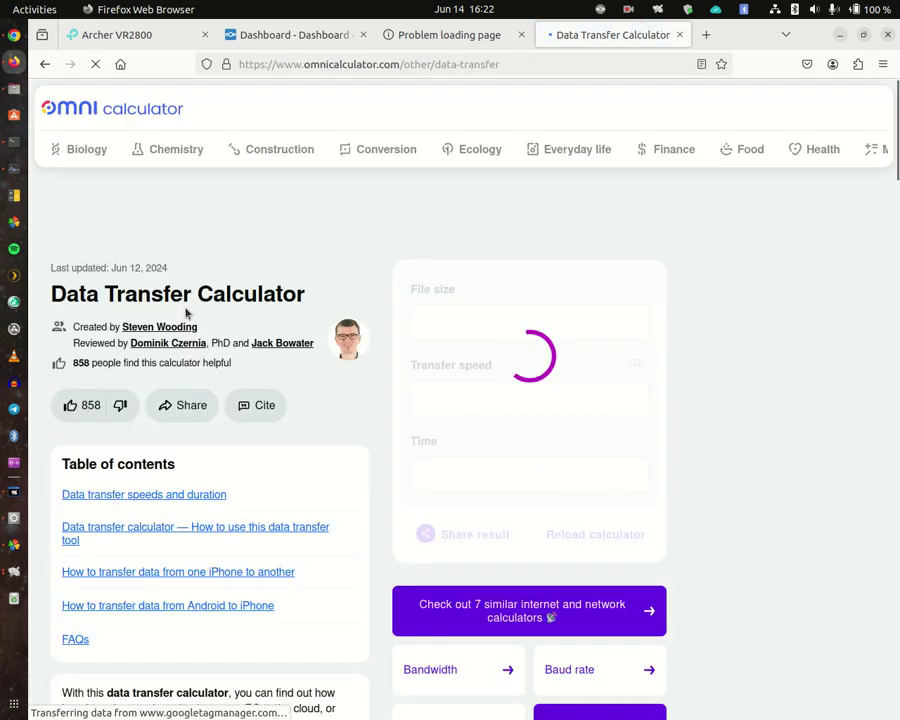
scroll(392, 432, "down", 5)
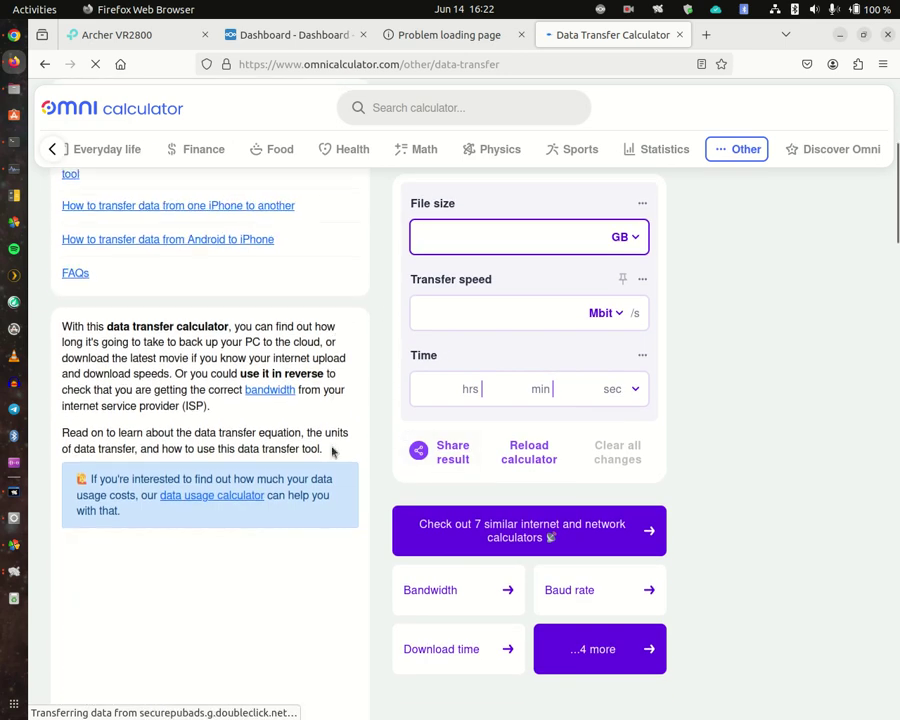
scroll(298, 454, "down", 6)
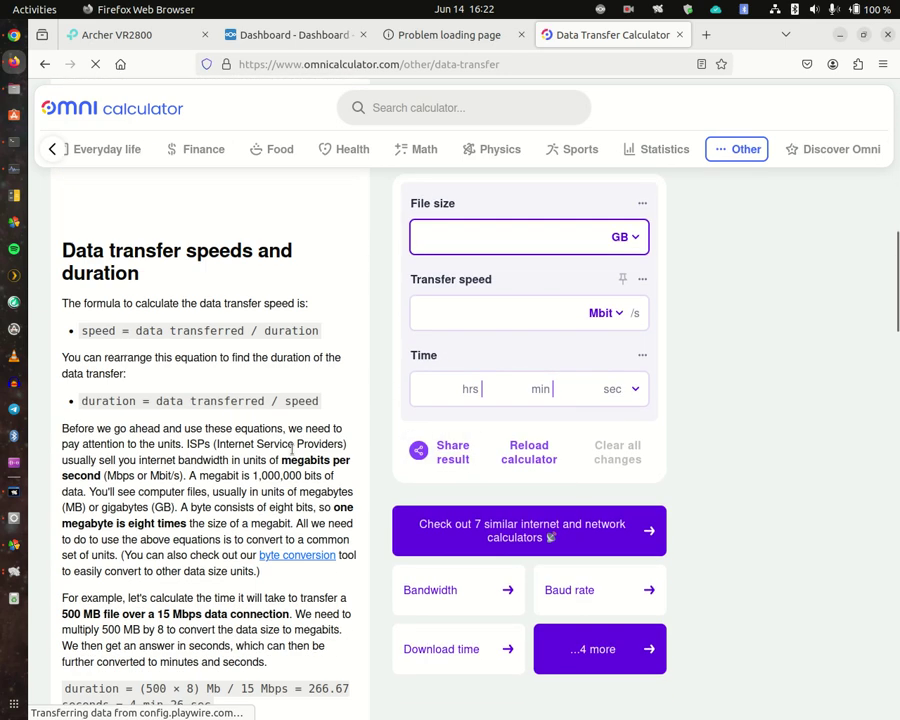
scroll(292, 450, "down", 6)
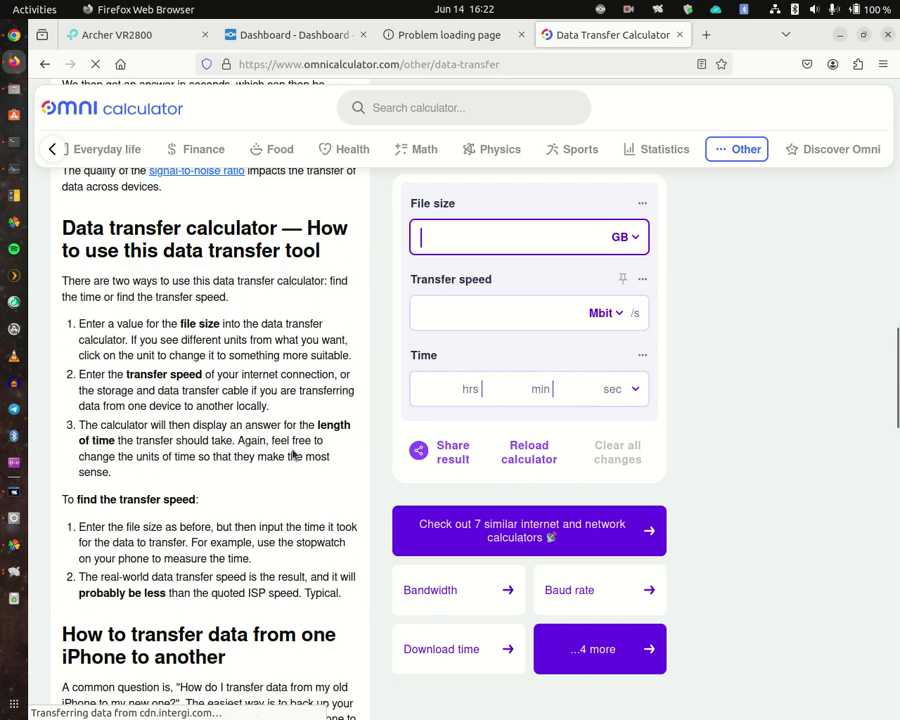
scroll(292, 450, "up", 6)
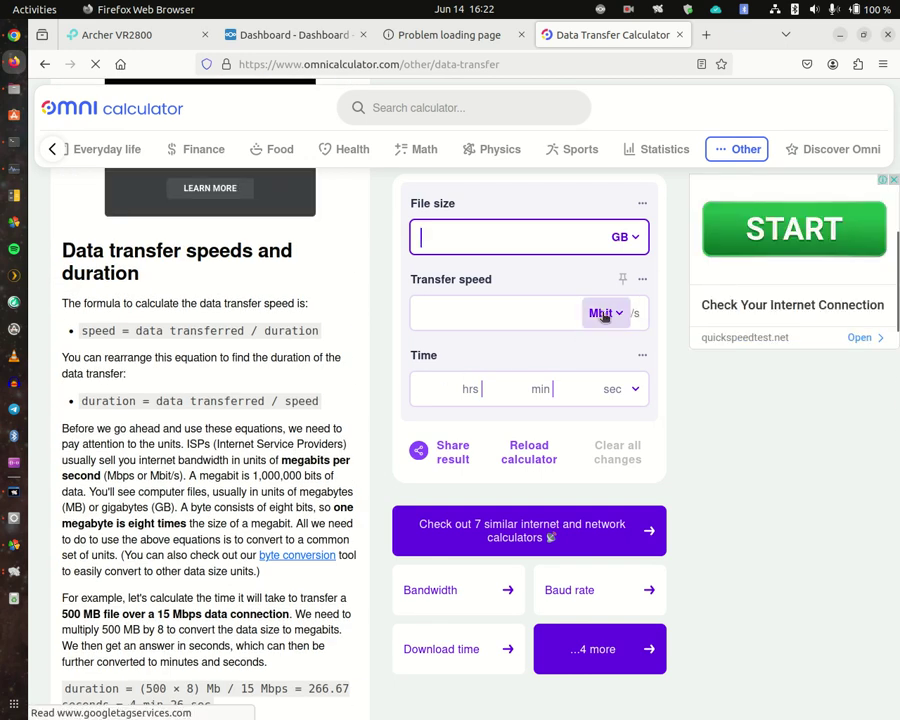
scroll(545, 355, "up", 5)
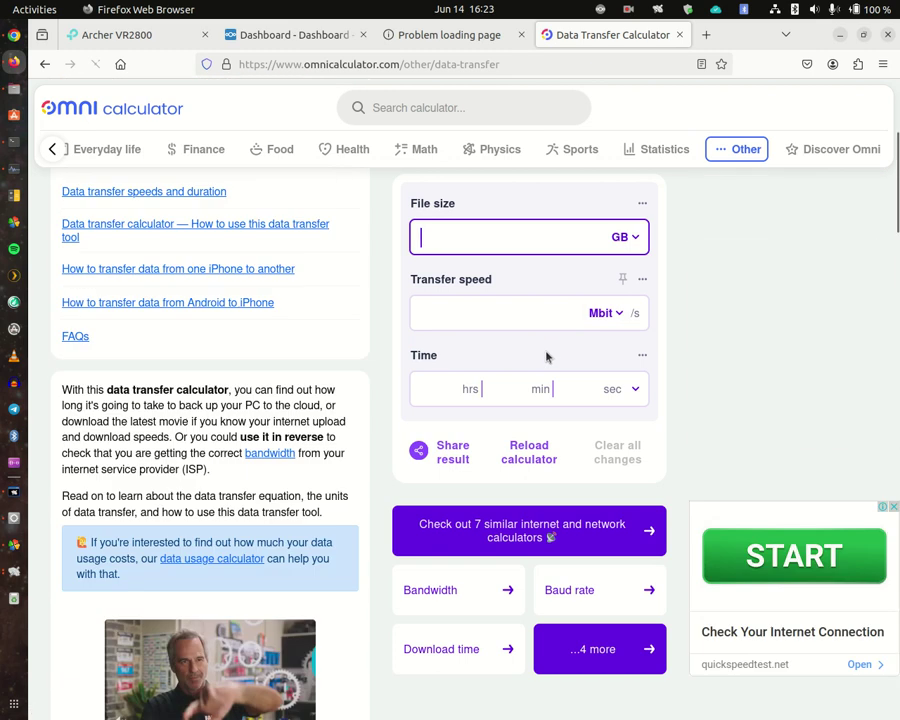
scroll(535, 358, "up", 2)
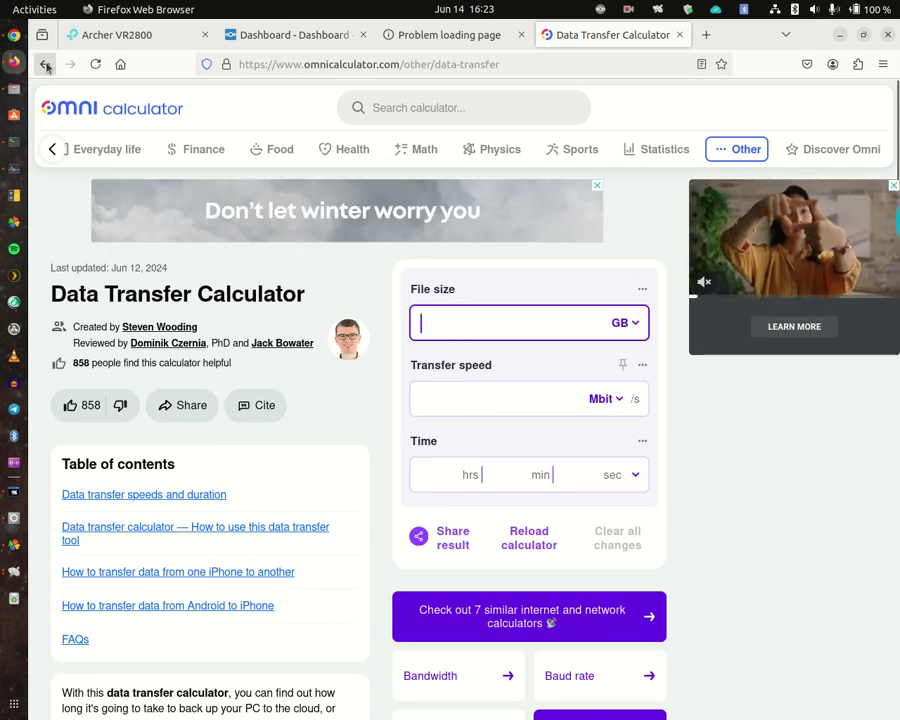
left_click(45, 65)
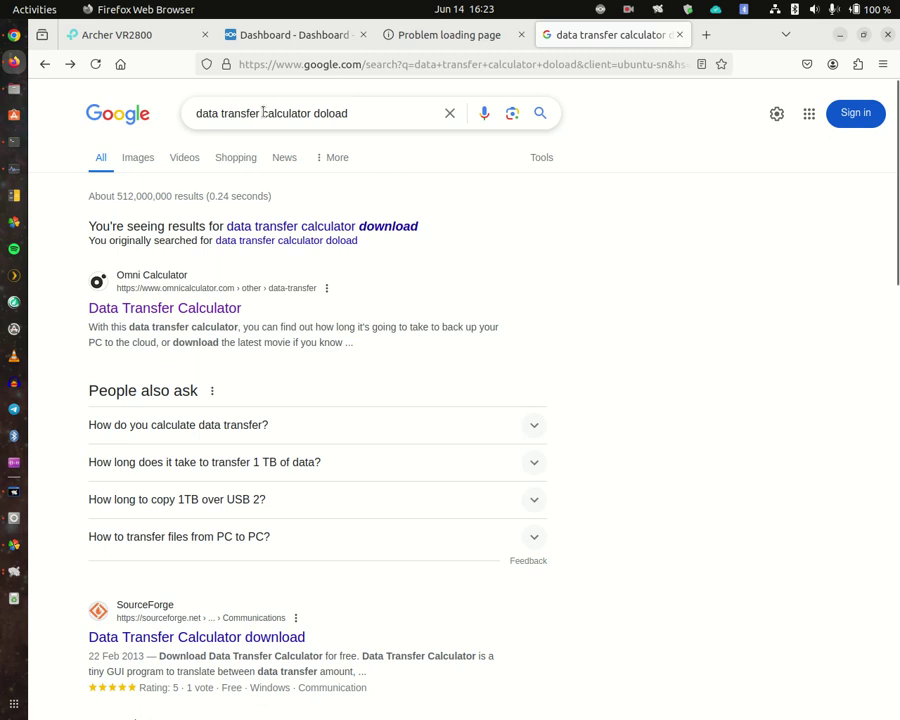
Step: Change the Google search to "data transfer download calculator download"
left_click_drag(263, 113, 376, 117)
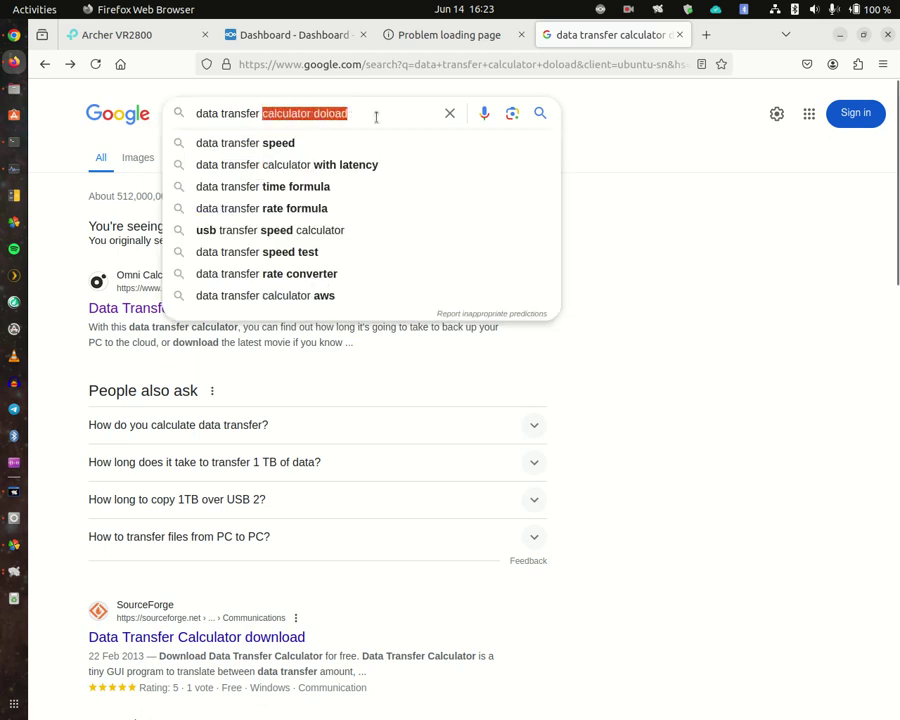
type("dowm")
key("BackSpace")
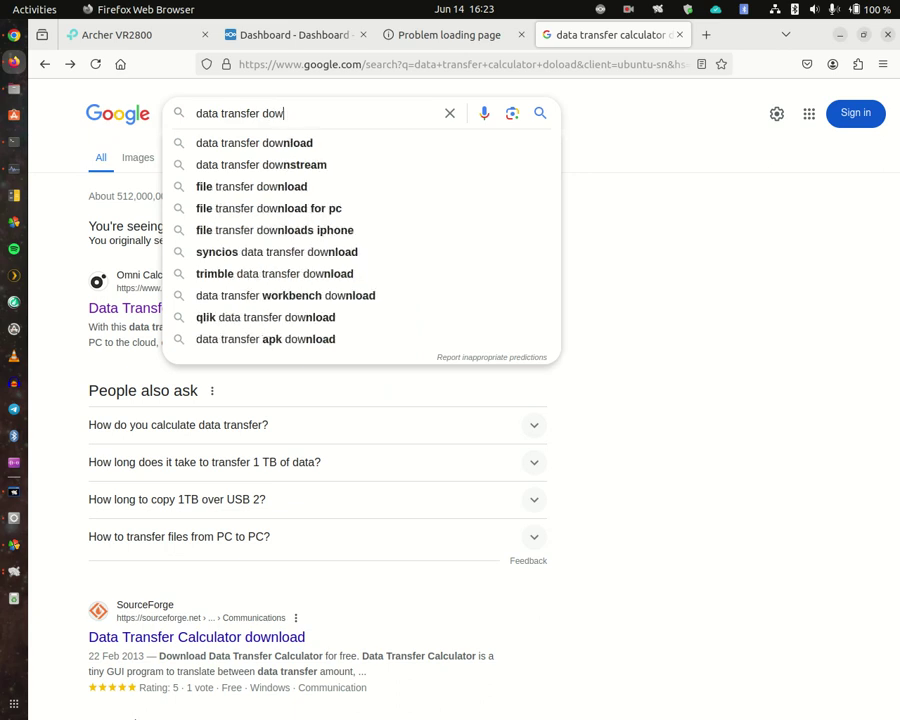
type("nlod")
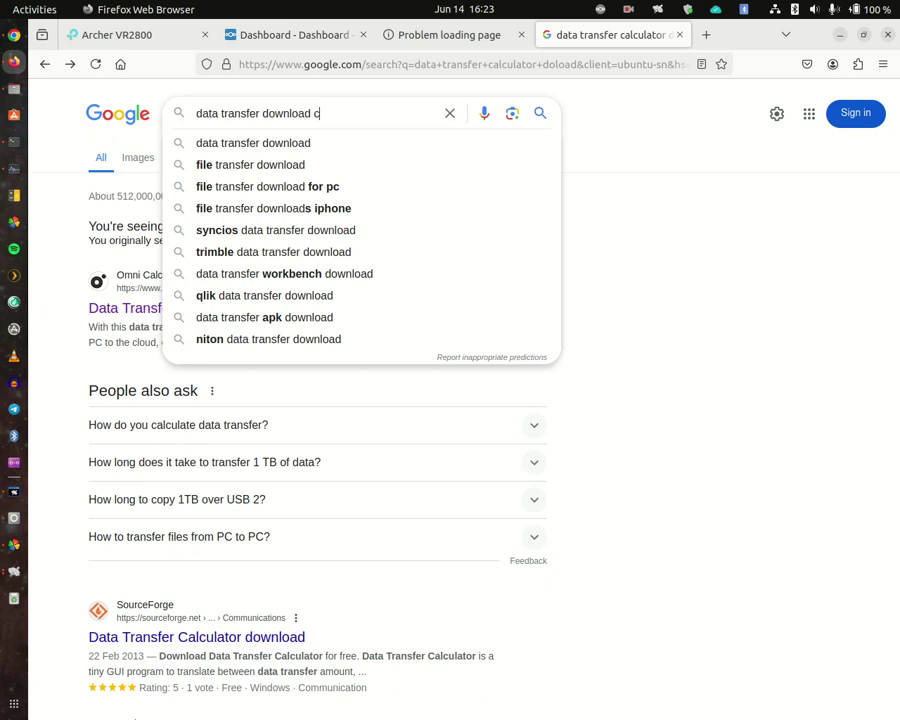
type("alc")
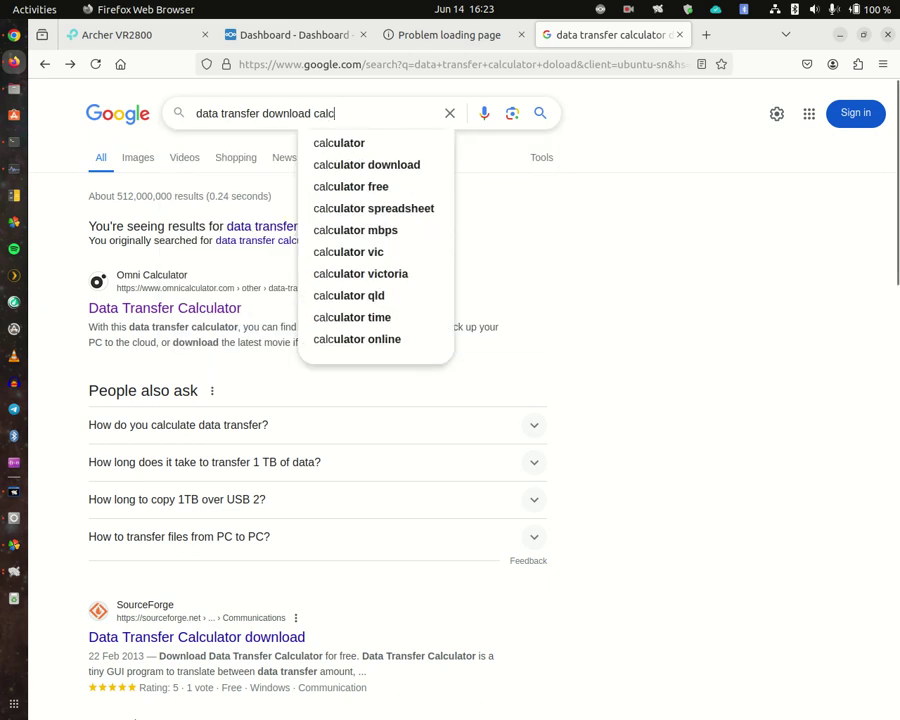
left_click(350, 165)
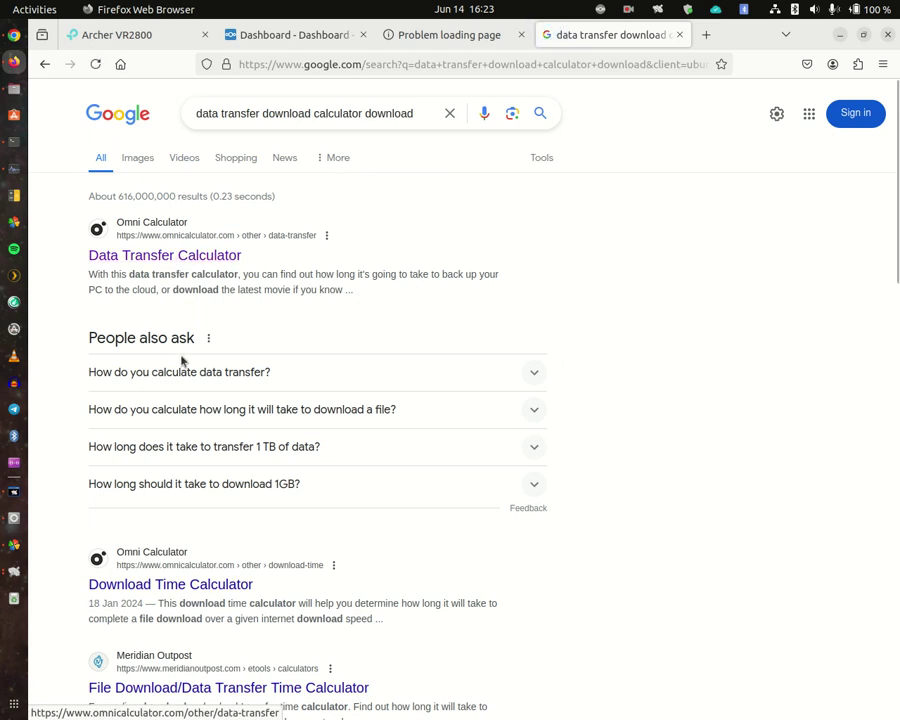
Step: Open Omni's Download Time Calculator from the results and set the file size to 40 GB
scroll(176, 396, "down", 3)
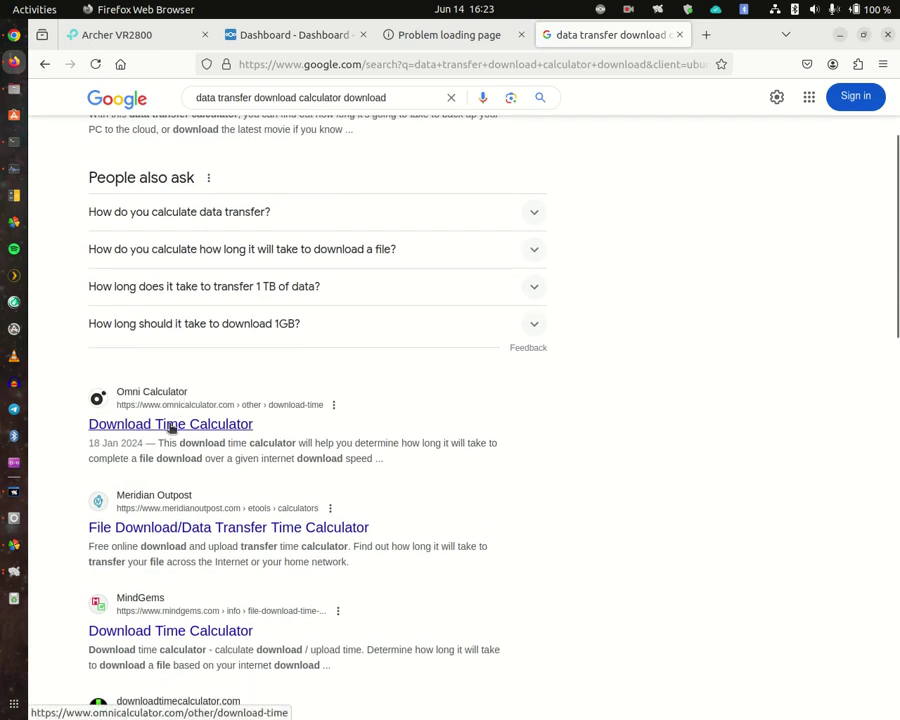
left_click(172, 428)
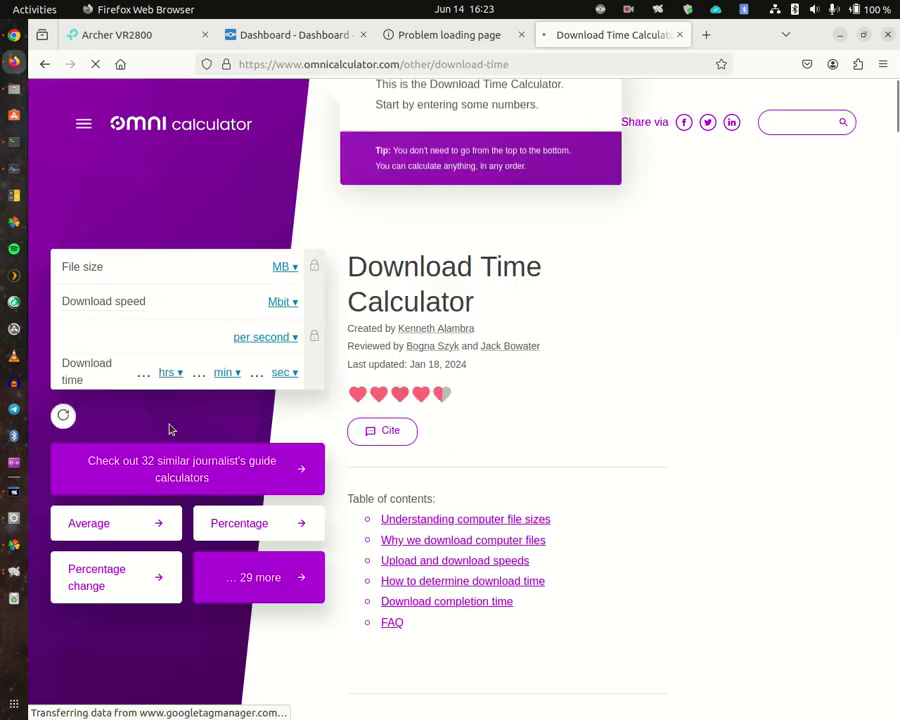
left_click(283, 267)
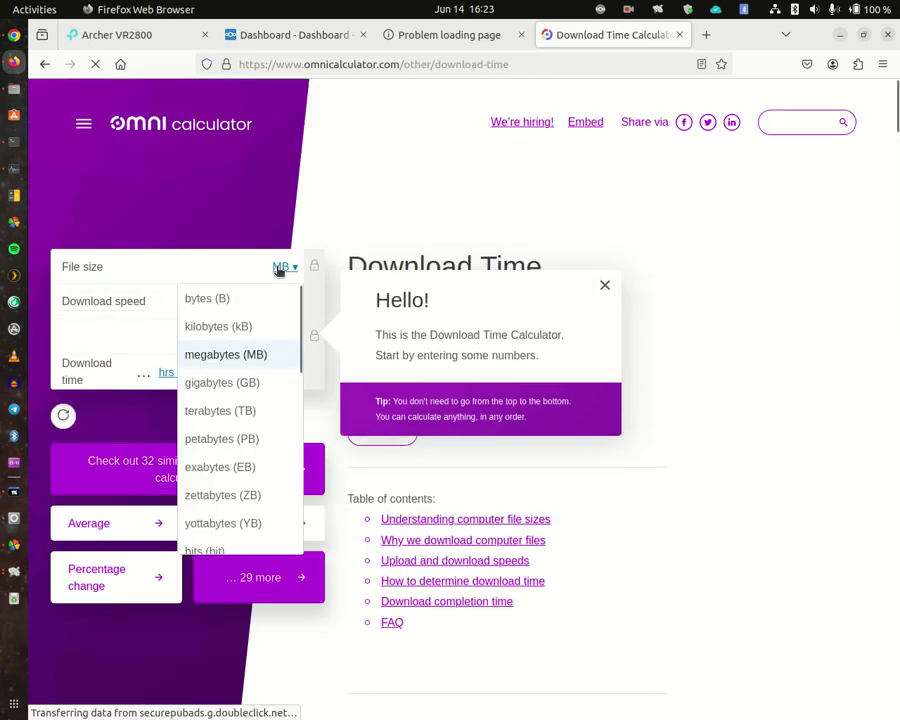
left_click(205, 382)
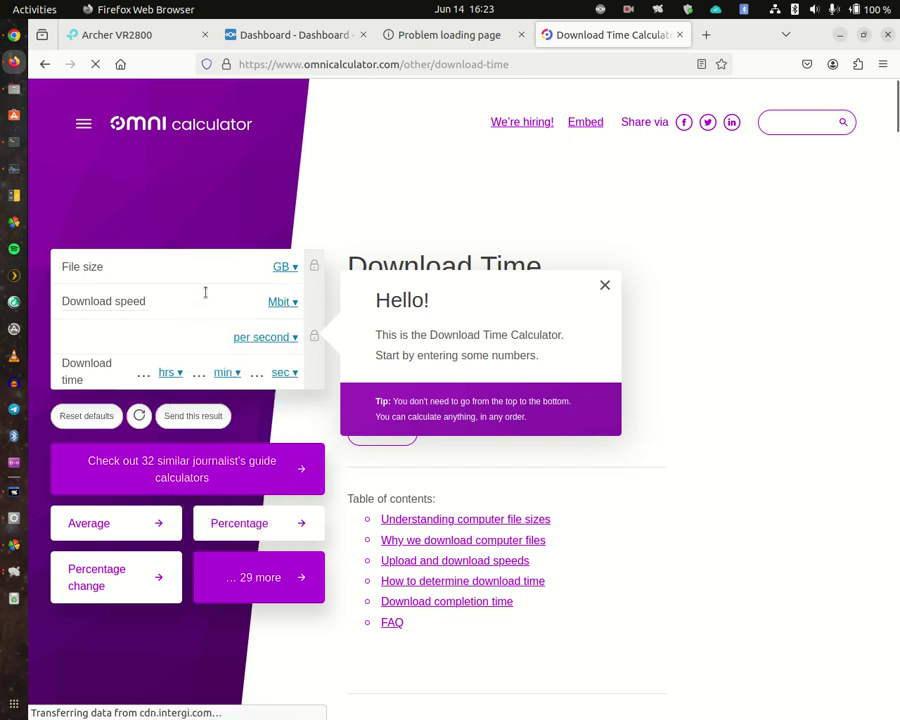
type("40")
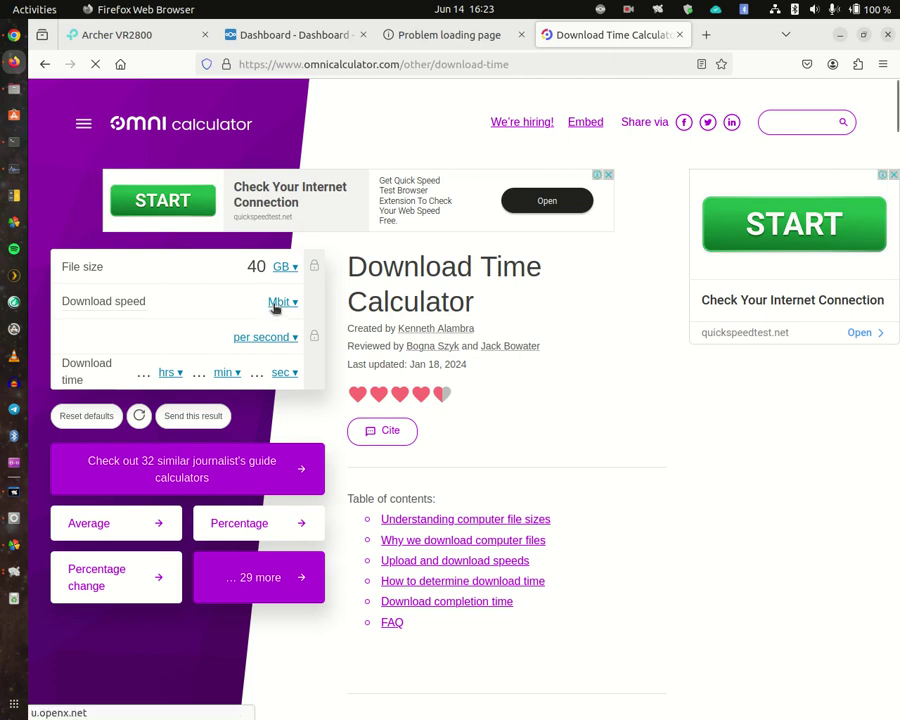
Step: Set the download speed to 15 MiB per second
left_click(277, 303)
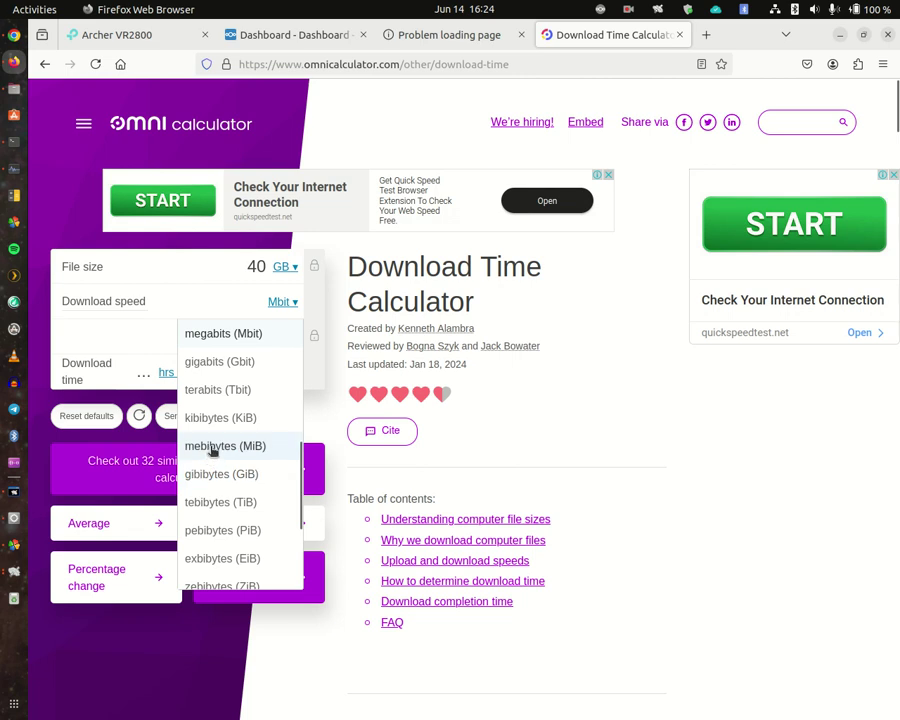
left_click(212, 449)
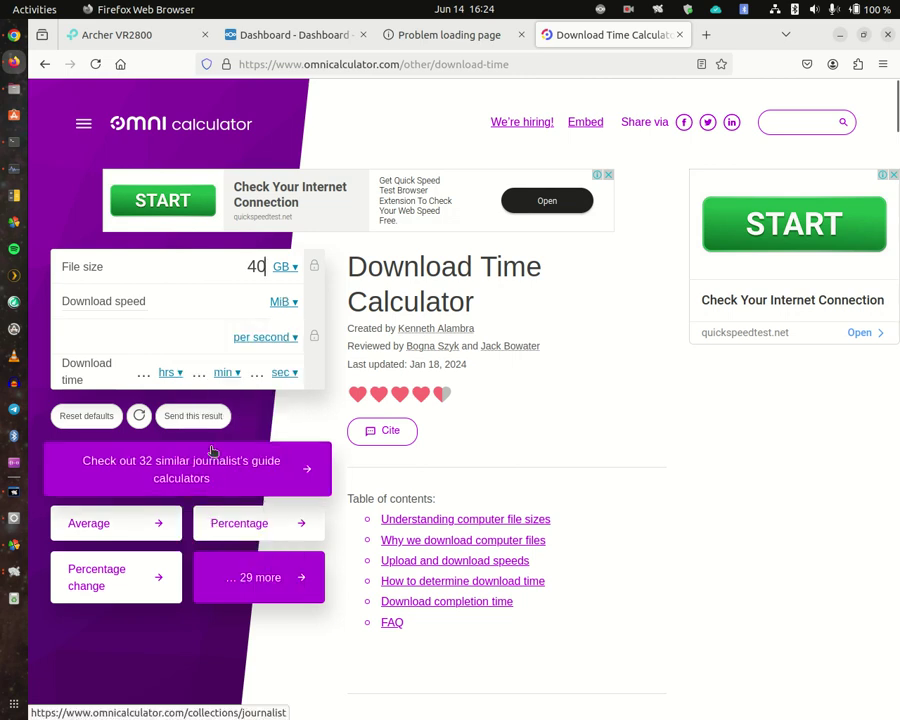
left_click(237, 303)
type("15")
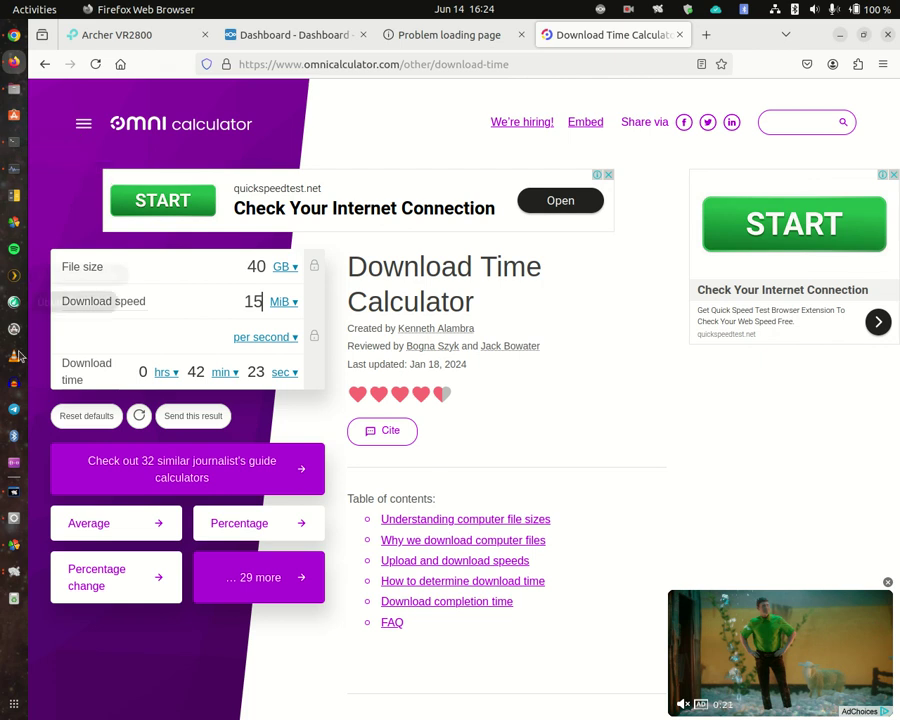
Step: Bring the Bitvise xterm and System Monitor windows to the front and move System Monitor lower to uncover more disk activity rows
left_click(11, 493)
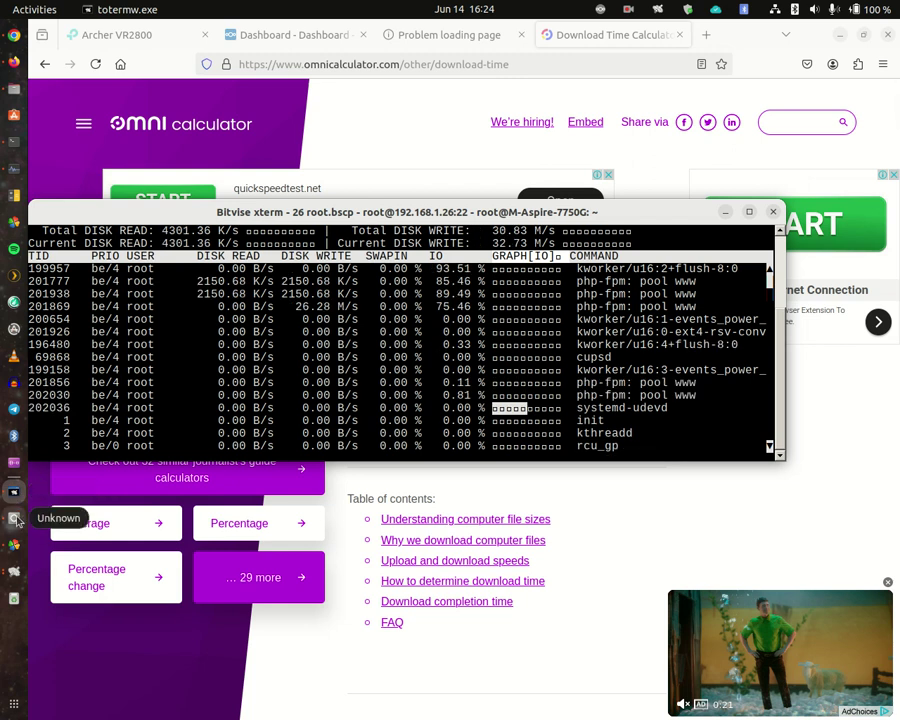
left_click(13, 177)
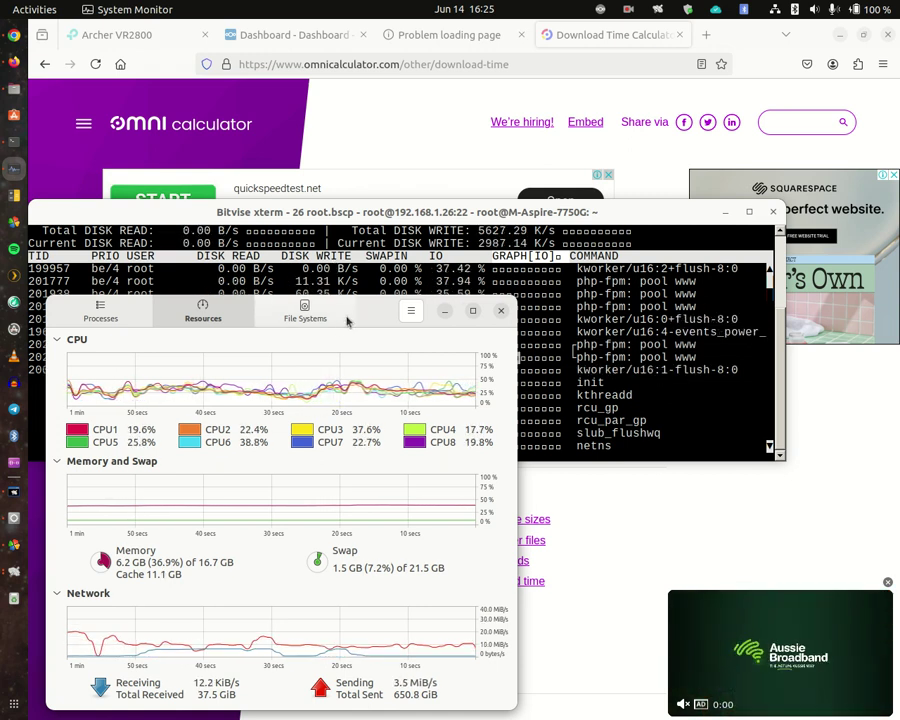
left_click_drag(212, 312, 206, 351)
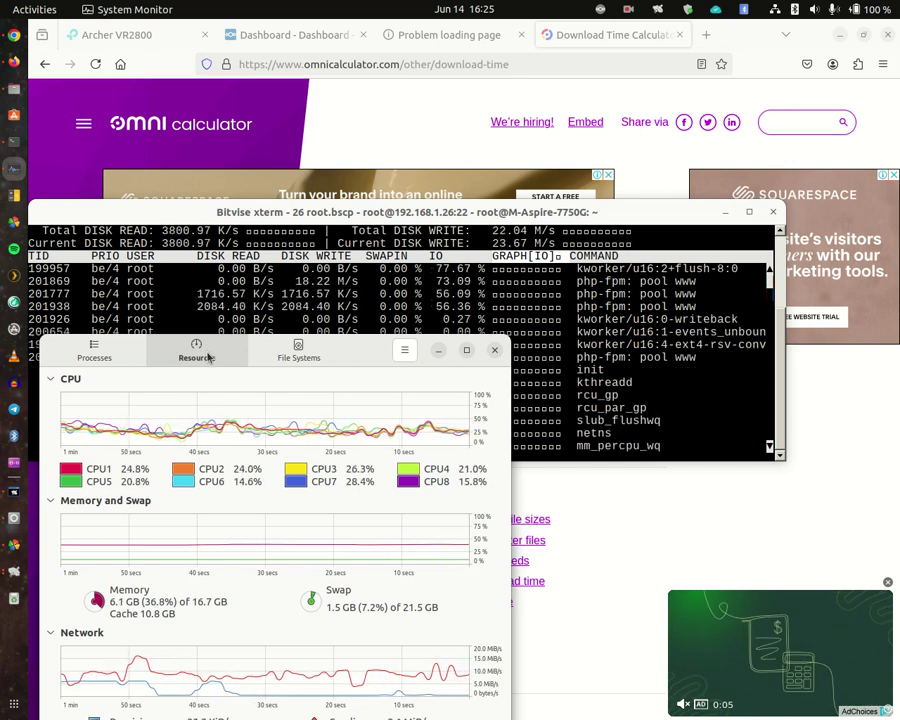
Step: Move the System Monitor window and the Bitvise xterm window slightly higher to uncover the network totals and more terminal rows
left_click_drag(194, 345, 190, 314)
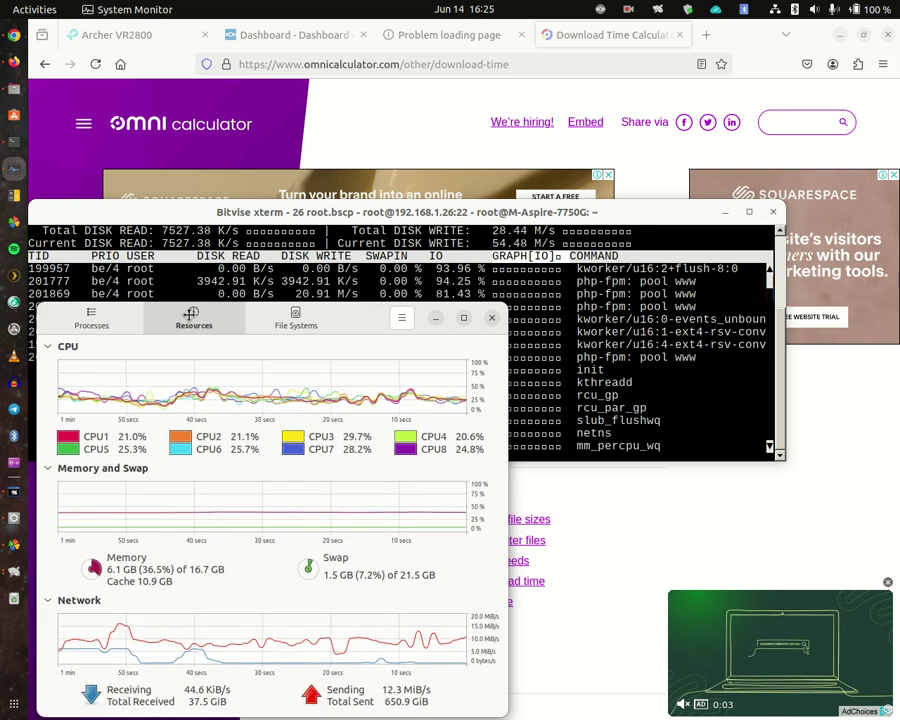
left_click_drag(234, 212, 234, 196)
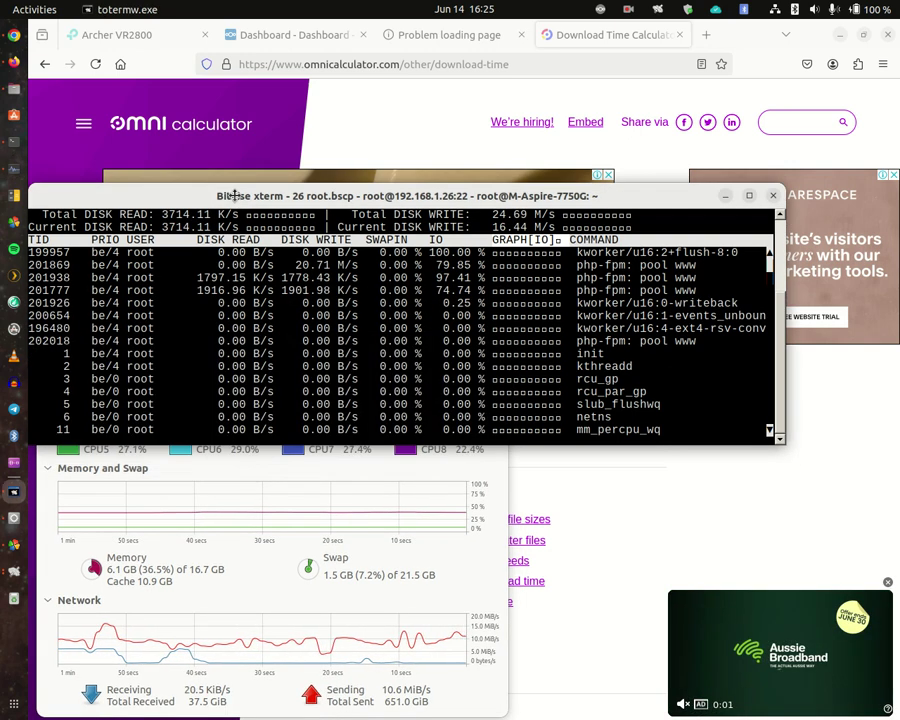
Step: Set the calculator's download speed to 10 MiB per second and bookmark the page in the Bookmarks Toolbar
left_click(337, 118)
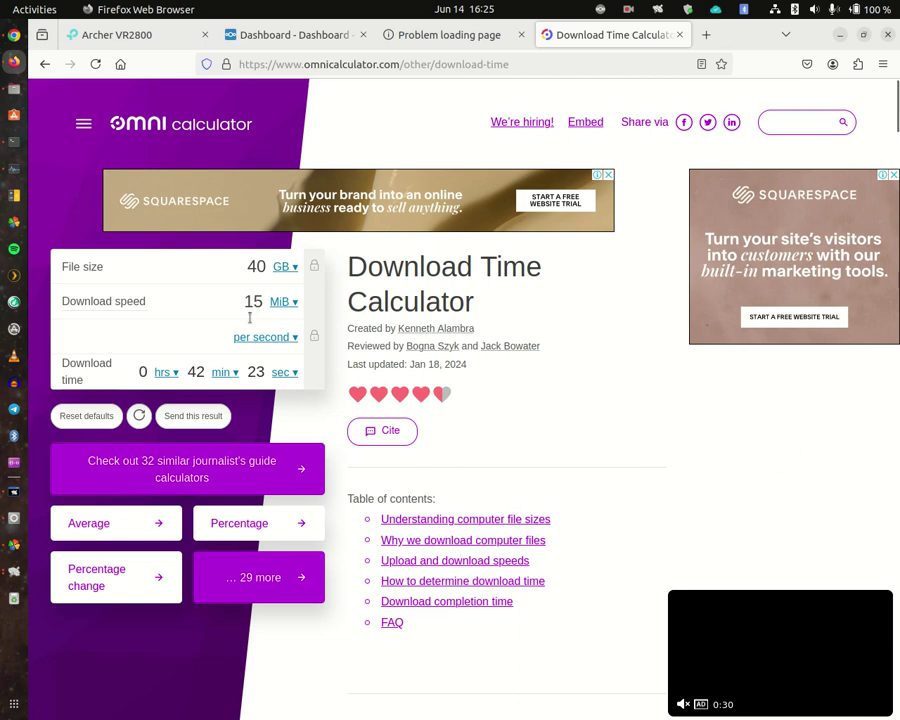
key("BackSpace")
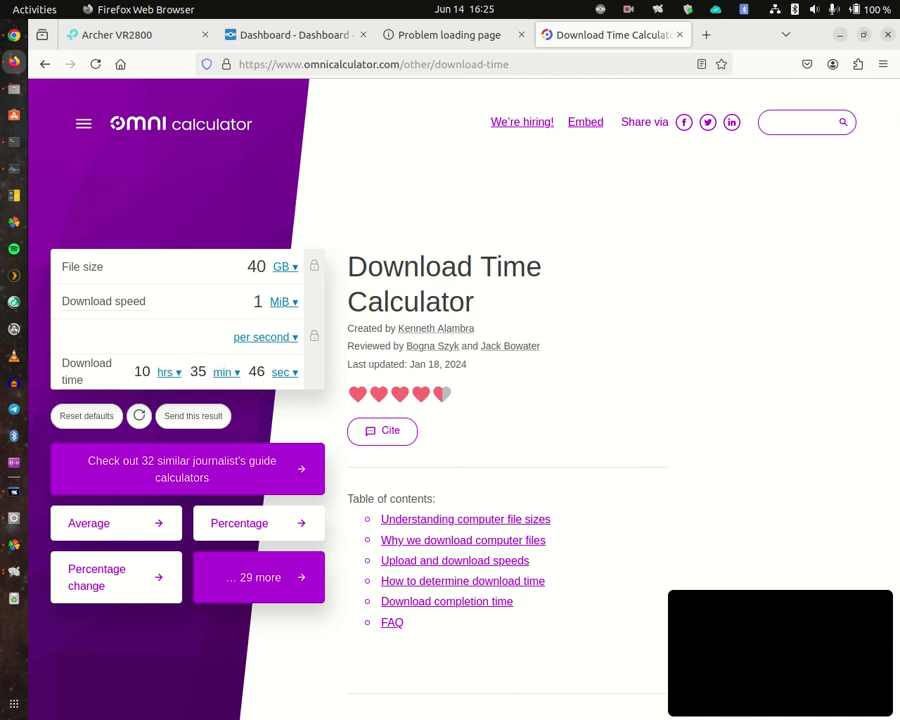
type("0")
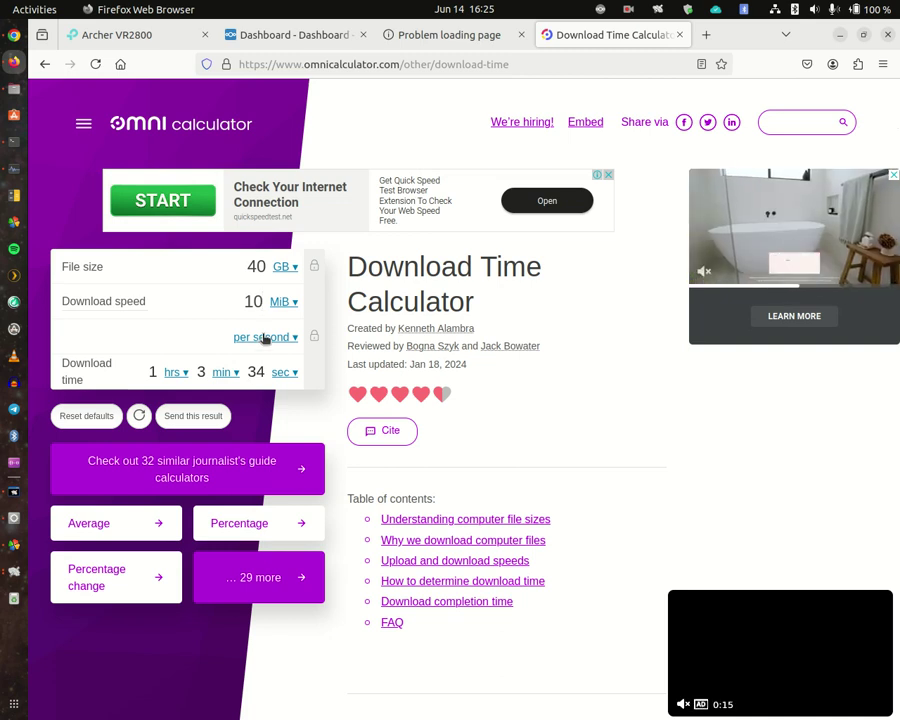
left_click(721, 64)
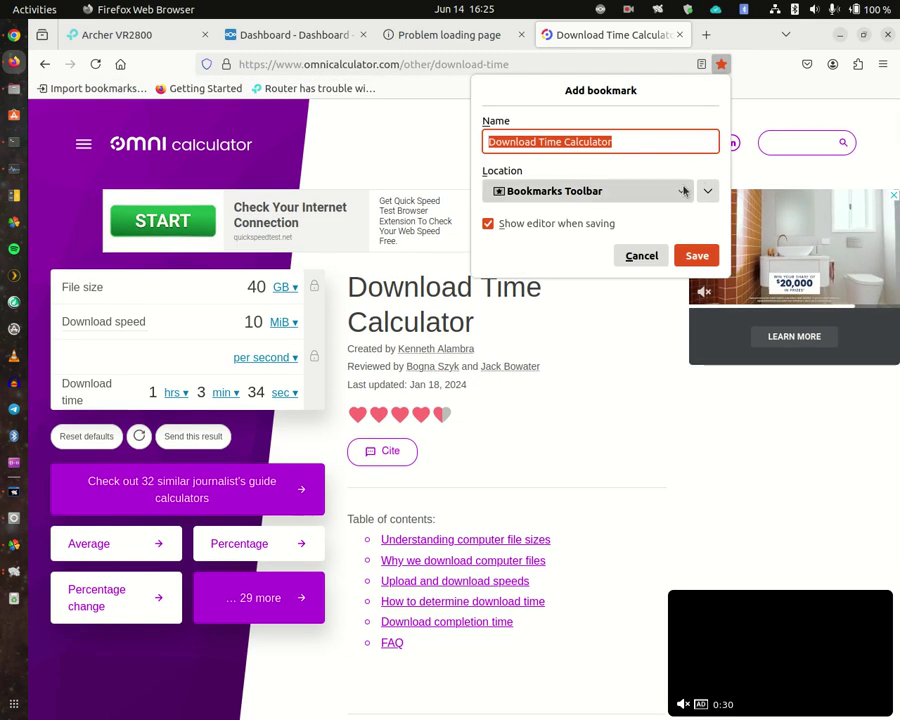
left_click(695, 257)
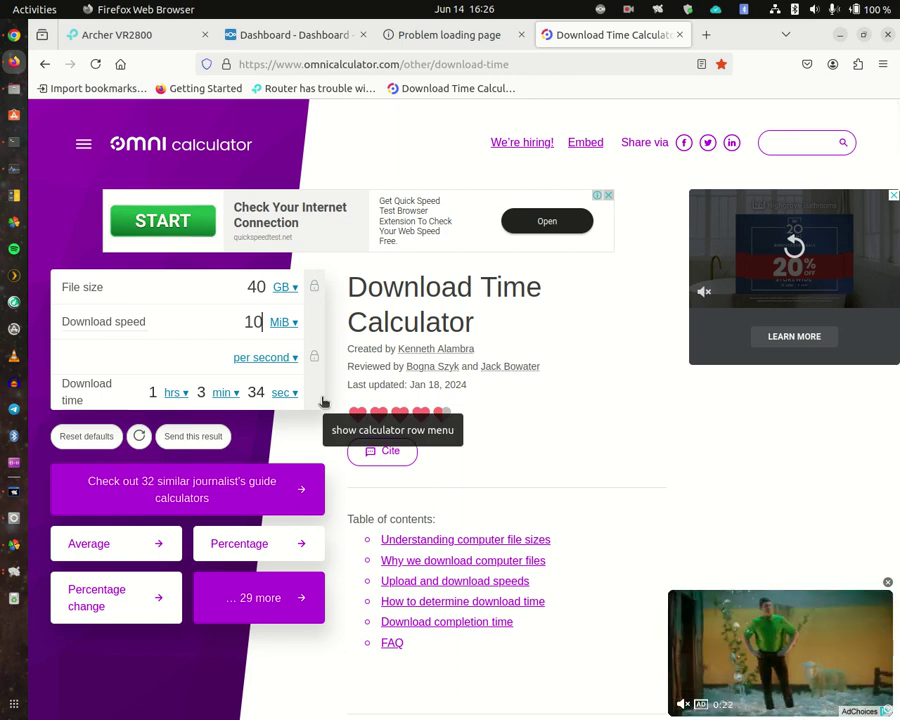
Step: Bring the Bitvise xterm and System Monitor windows to the front to watch disk writes and network traffic
left_click(16, 502)
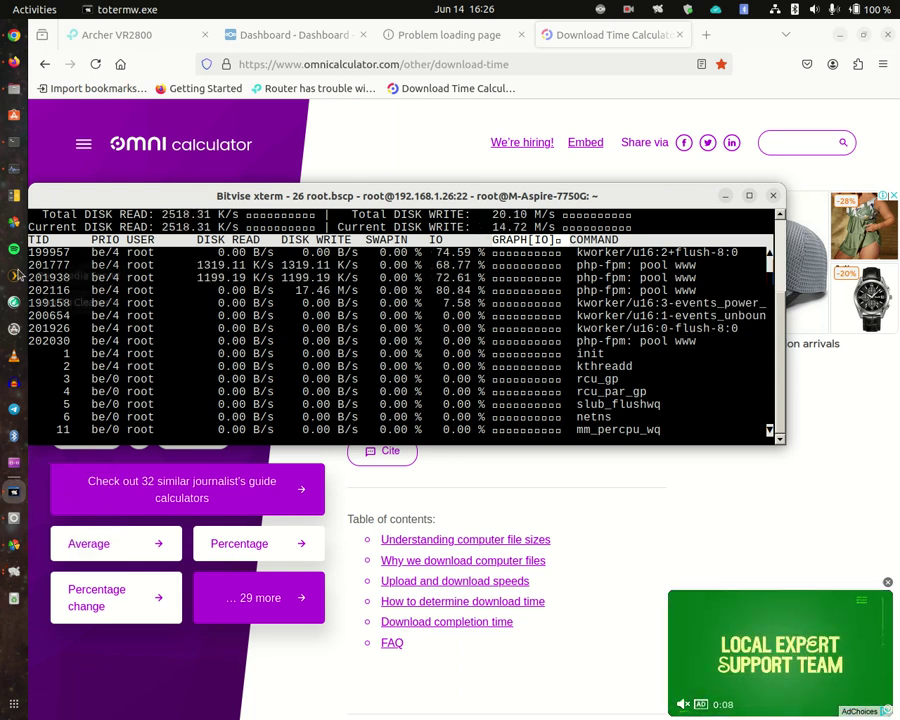
left_click(14, 167)
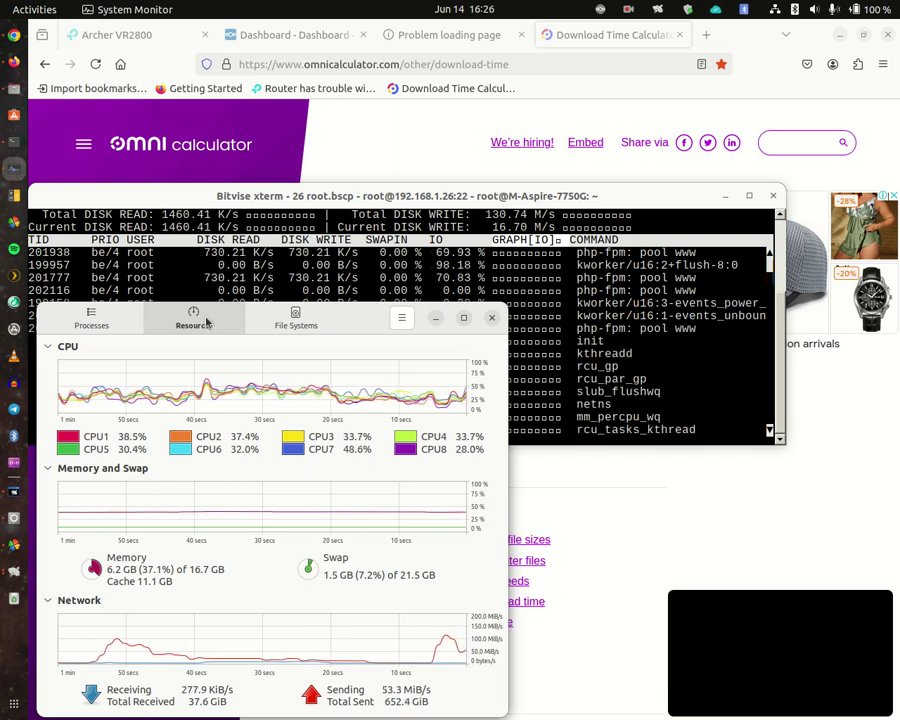
left_click_drag(206, 325, 201, 328)
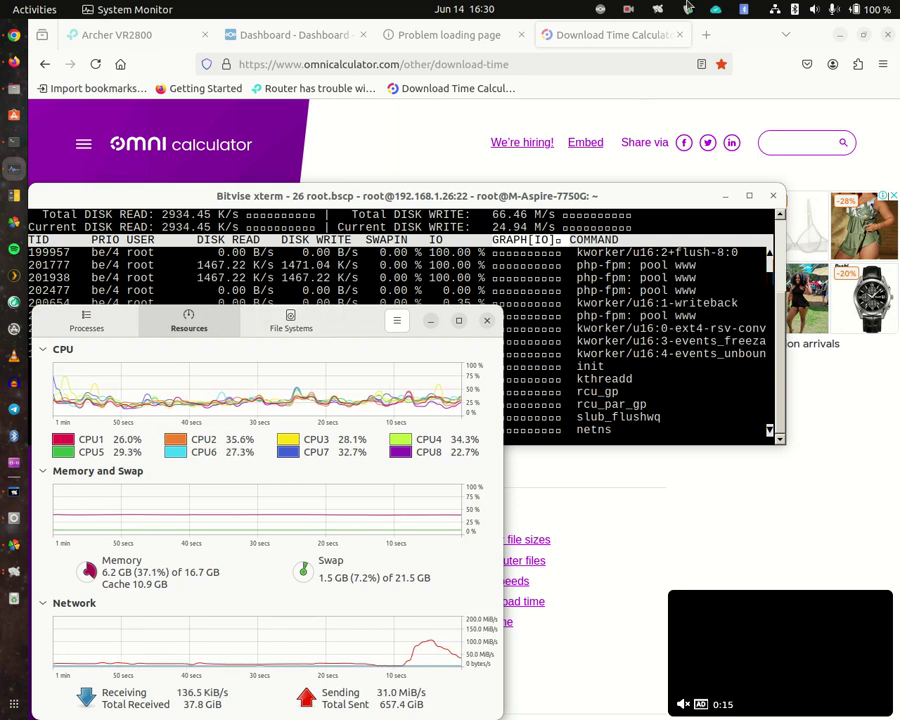
Step: Open Nextcloud's main dialog, check the sync progress of the unlimited account and the tab.digital account, and return to the calculator page
left_click(601, 12)
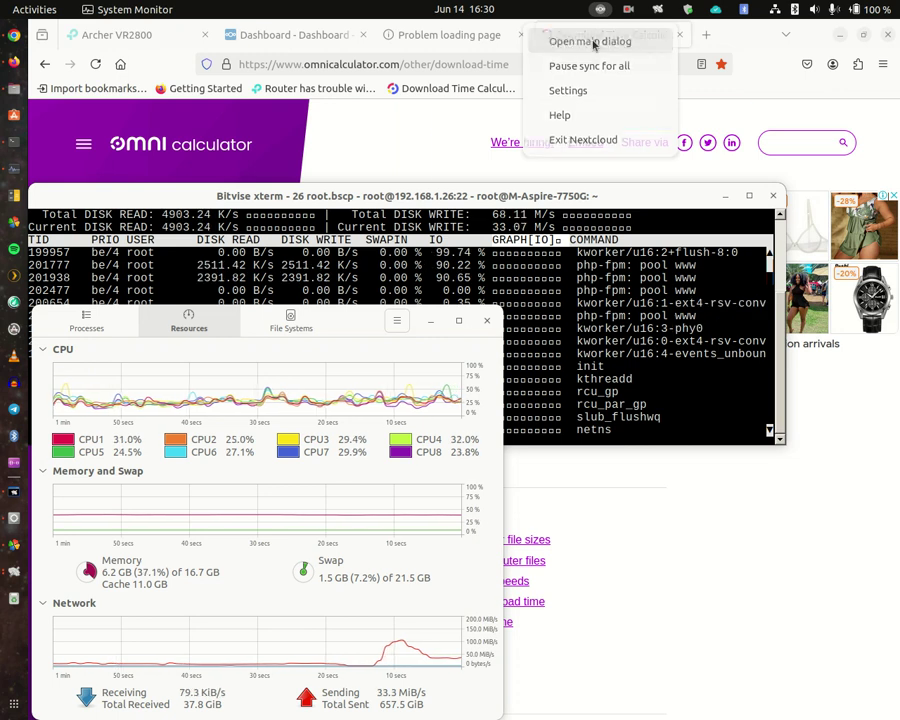
left_click(595, 43)
left_click(524, 44)
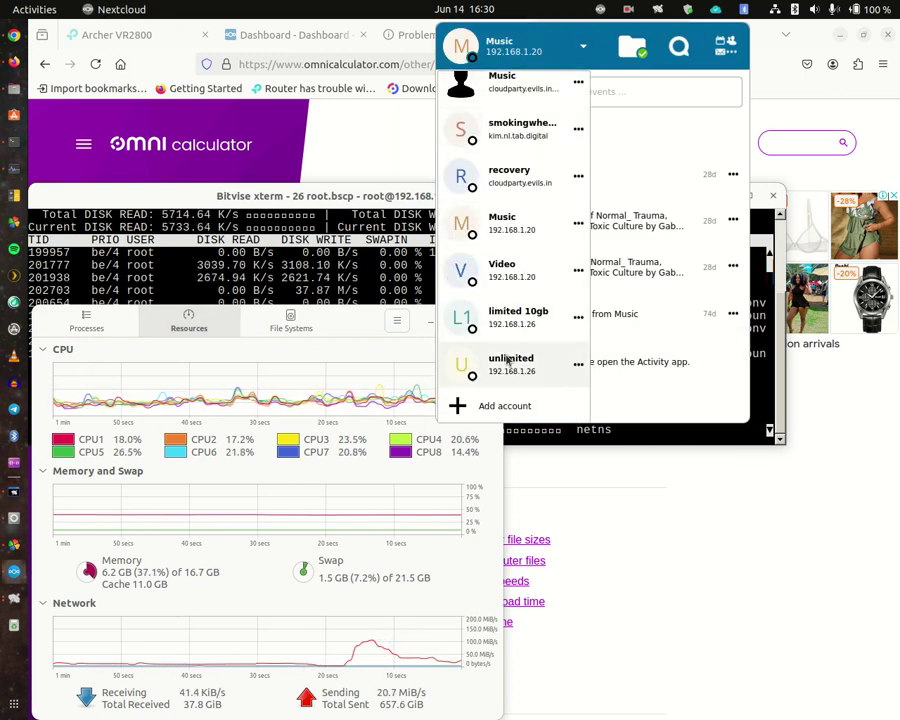
left_click(509, 363)
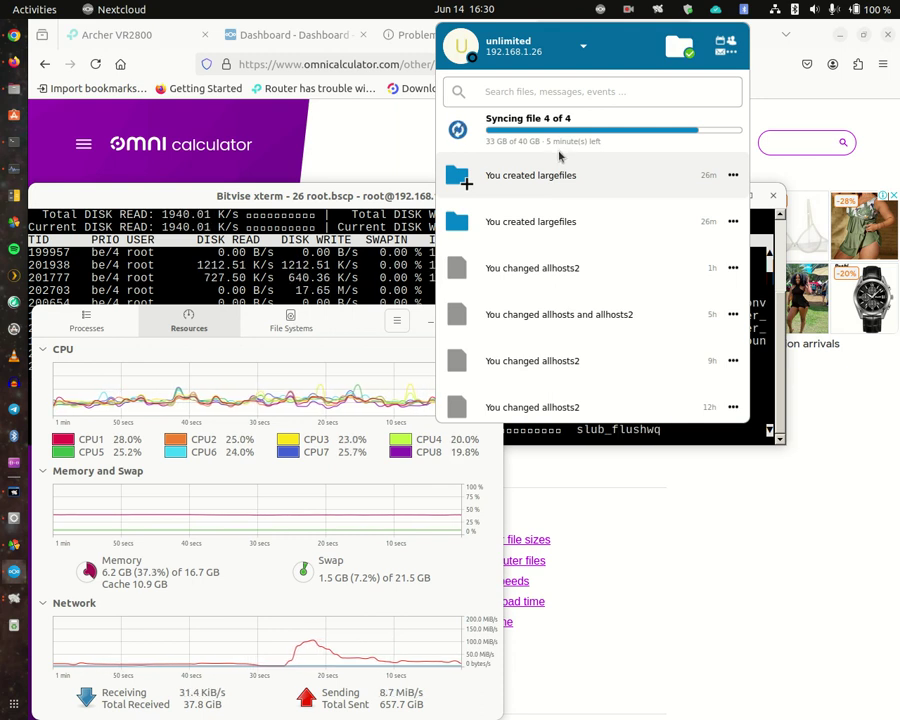
left_click(524, 42)
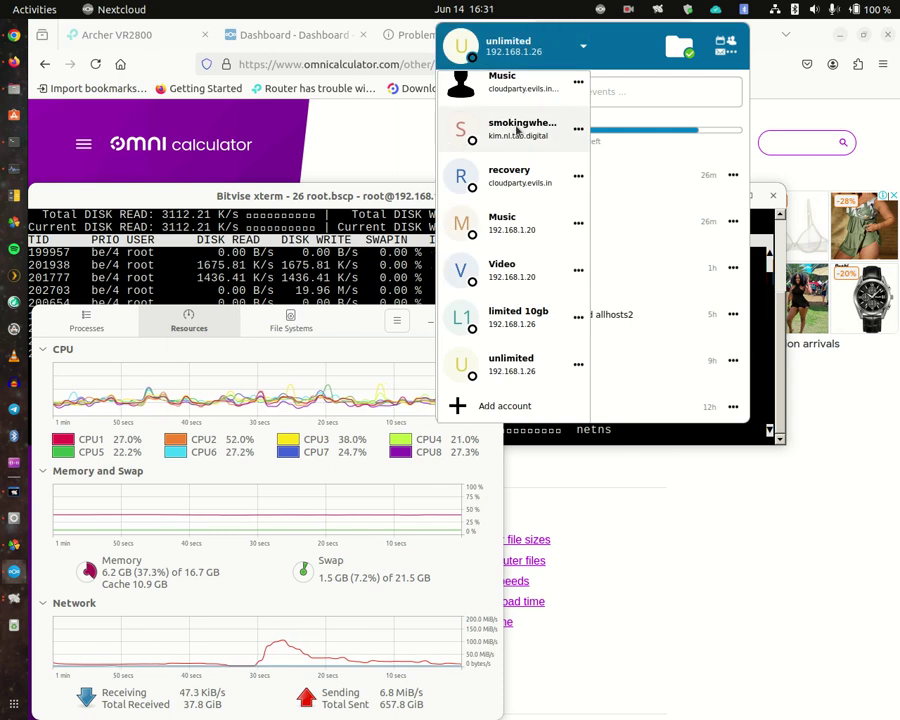
left_click(516, 127)
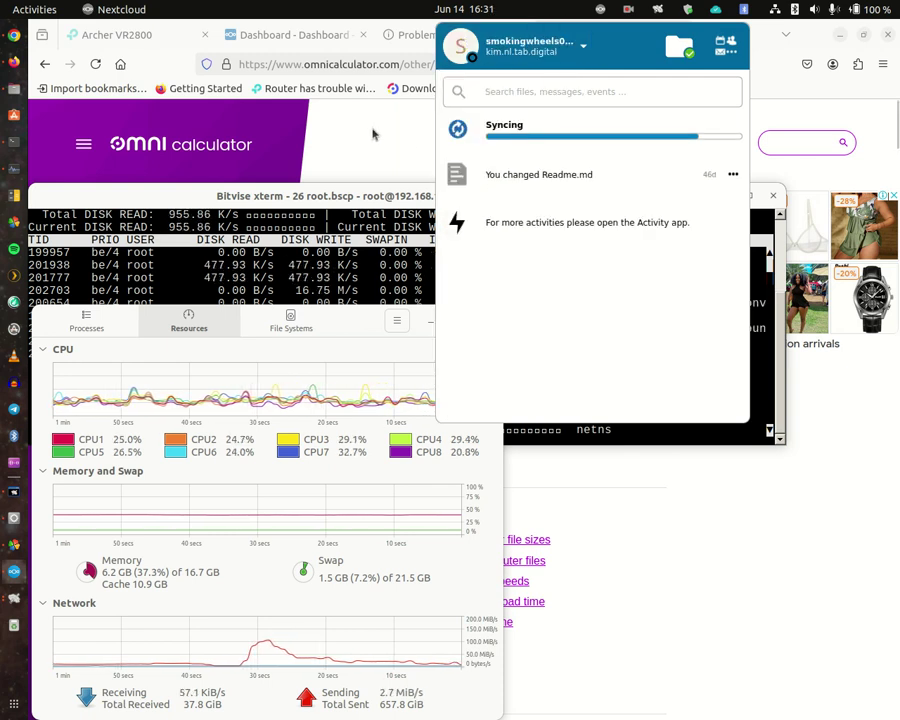
left_click(385, 134)
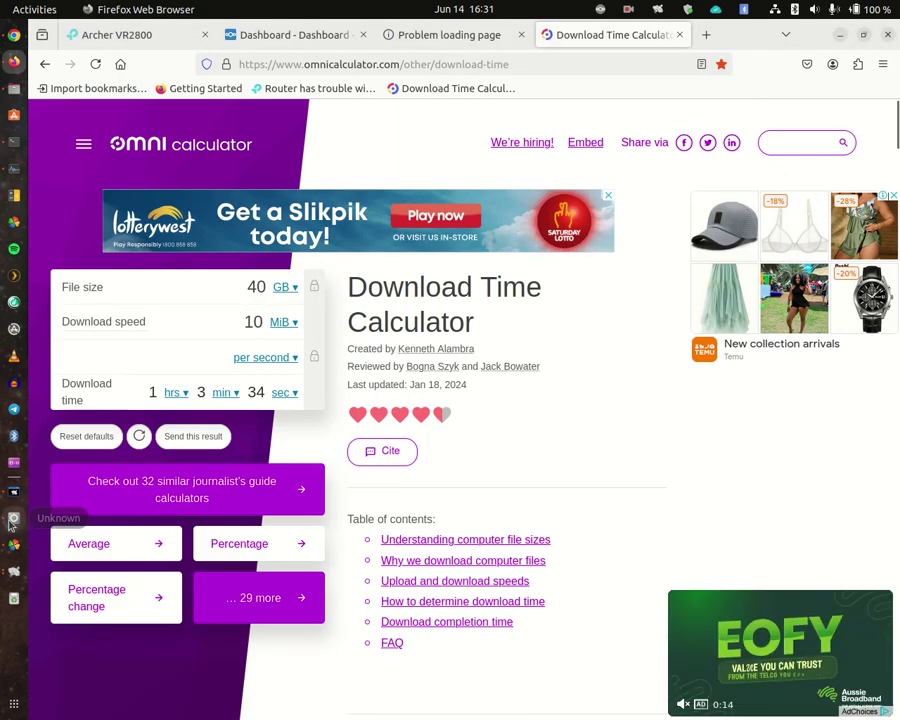
Step: Bring System Monitor and the Bitvise xterm to the front and take a selection screenshot over the terminal's disk activity
left_click(12, 175)
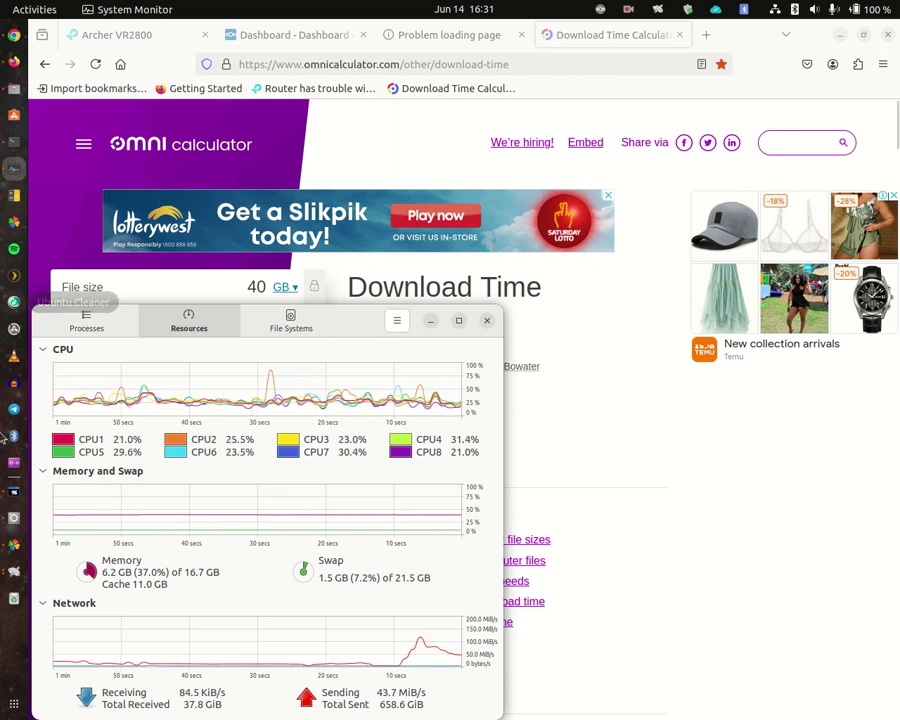
left_click(16, 494)
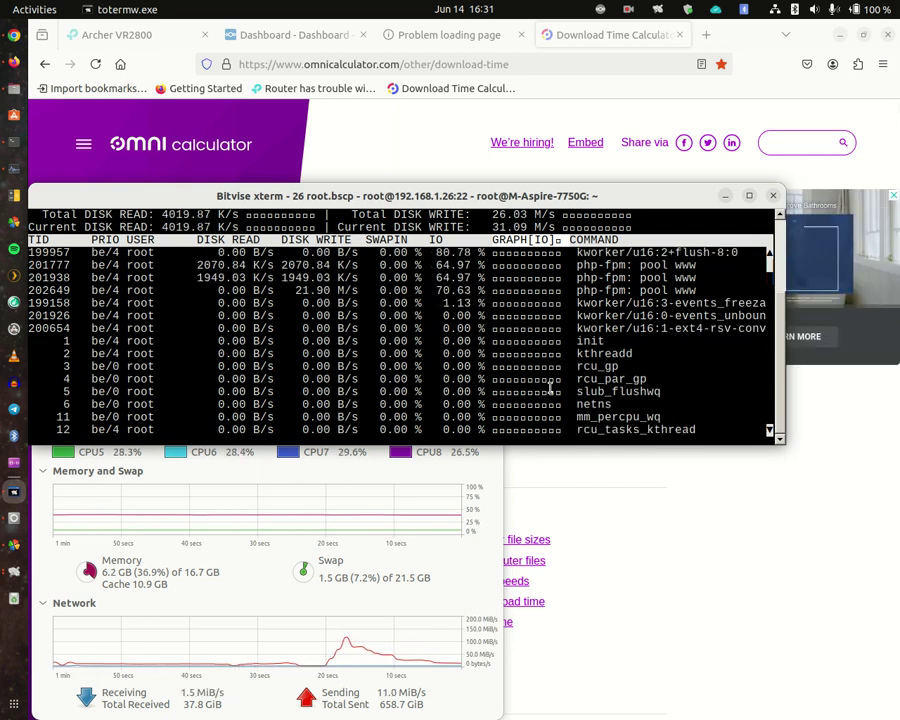
key("Print")
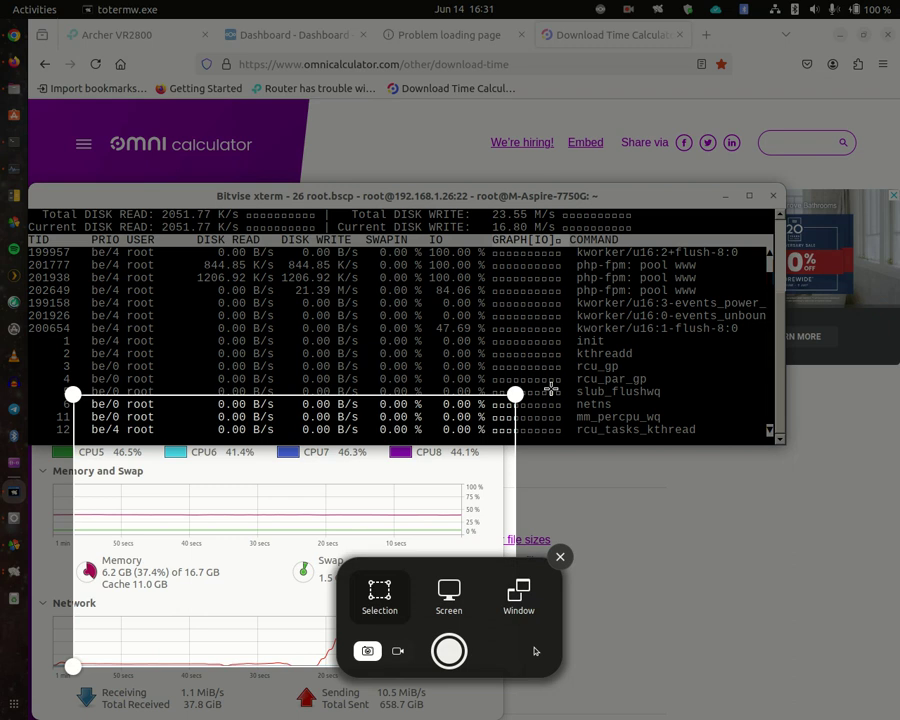
left_click_drag(404, 470, 679, 256)
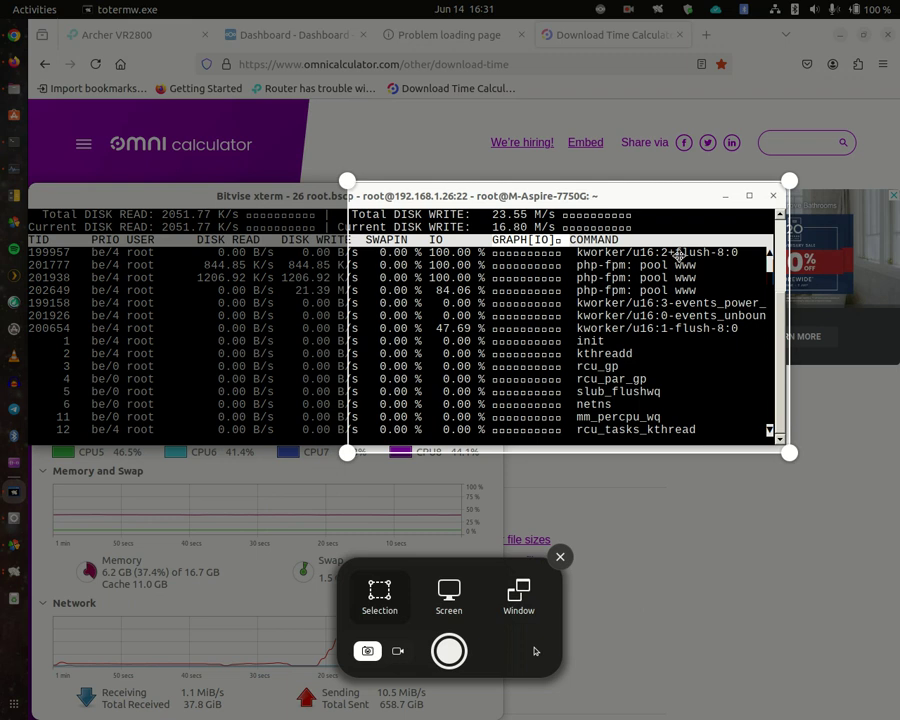
left_click(449, 651)
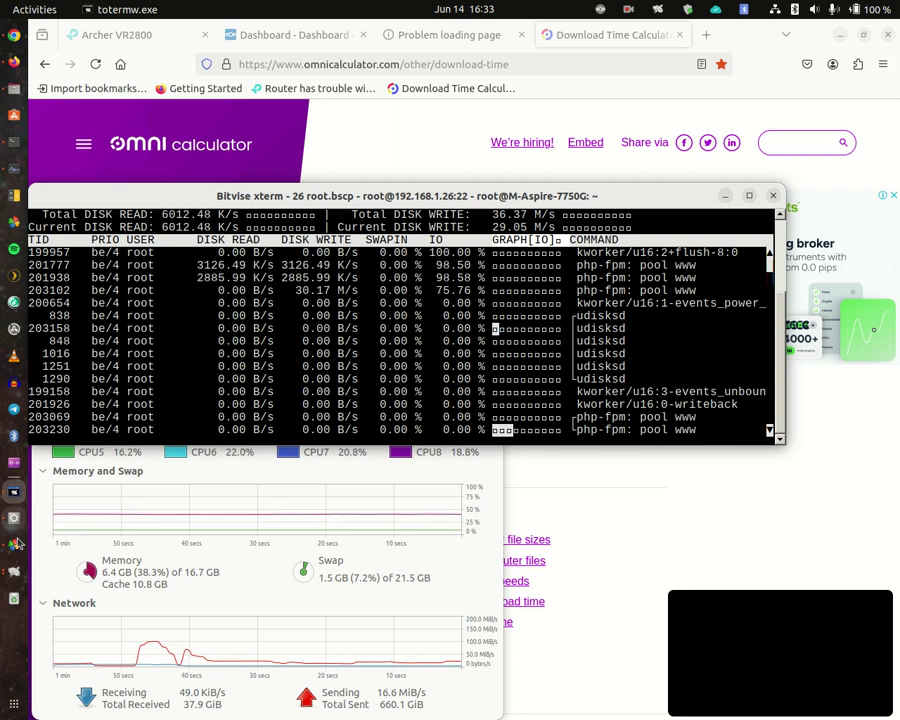
Step: Switch to Bitvise SSH Client and open a new SFTP window on the 192.168.1.26 server
left_click(15, 574)
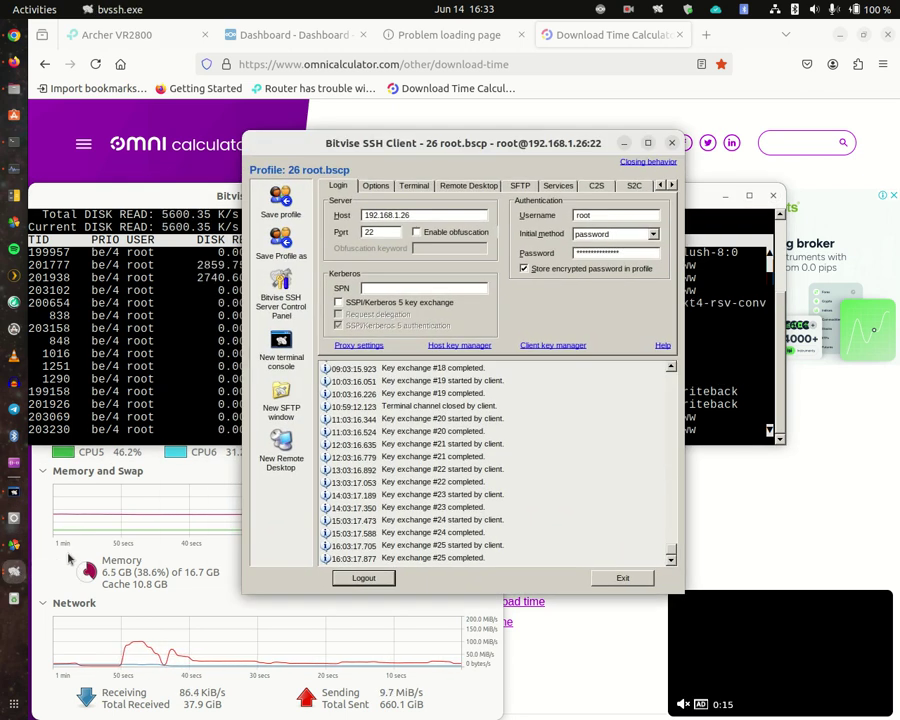
left_click(15, 572)
left_click(95, 625)
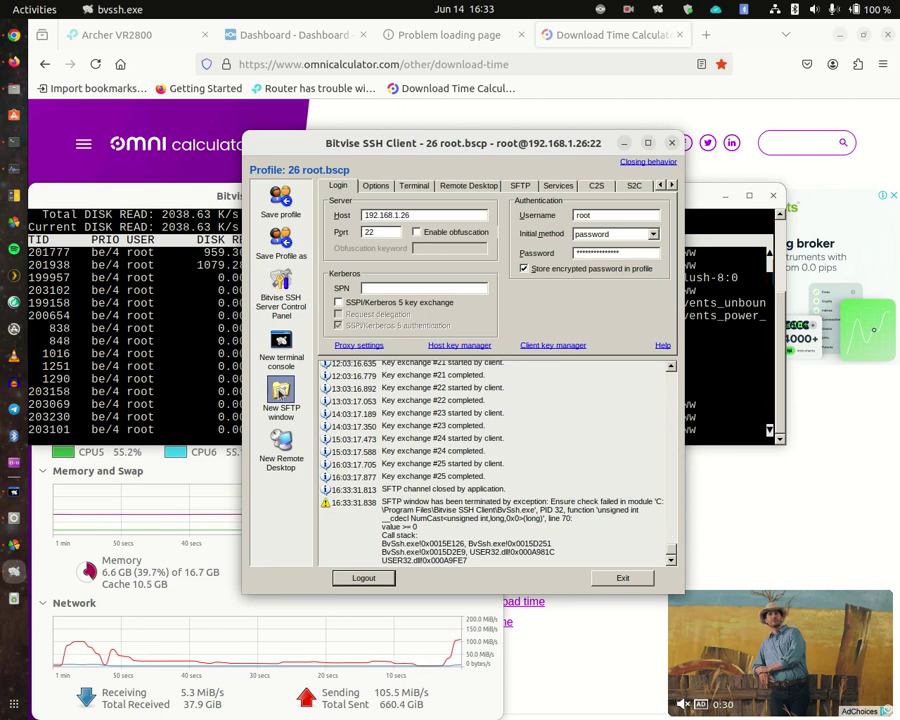
left_click(280, 394)
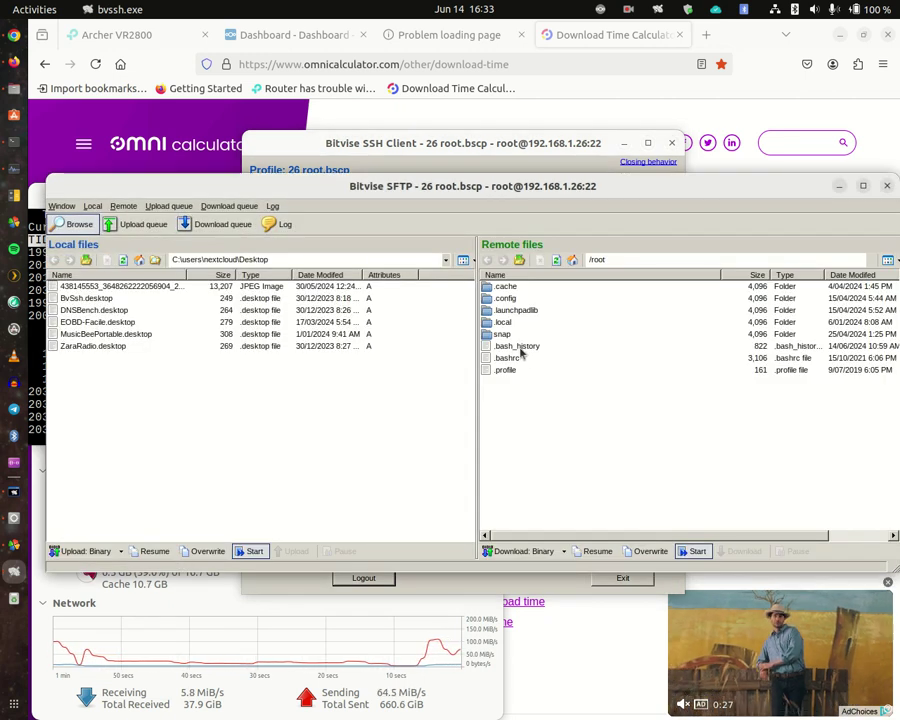
Step: Browse the remote files to the folder /var/snap/nextcloud/common/nextcloud/data/unlimited/uploads
left_click(521, 261)
scroll(500, 428, "down", 2)
double_click(497, 501)
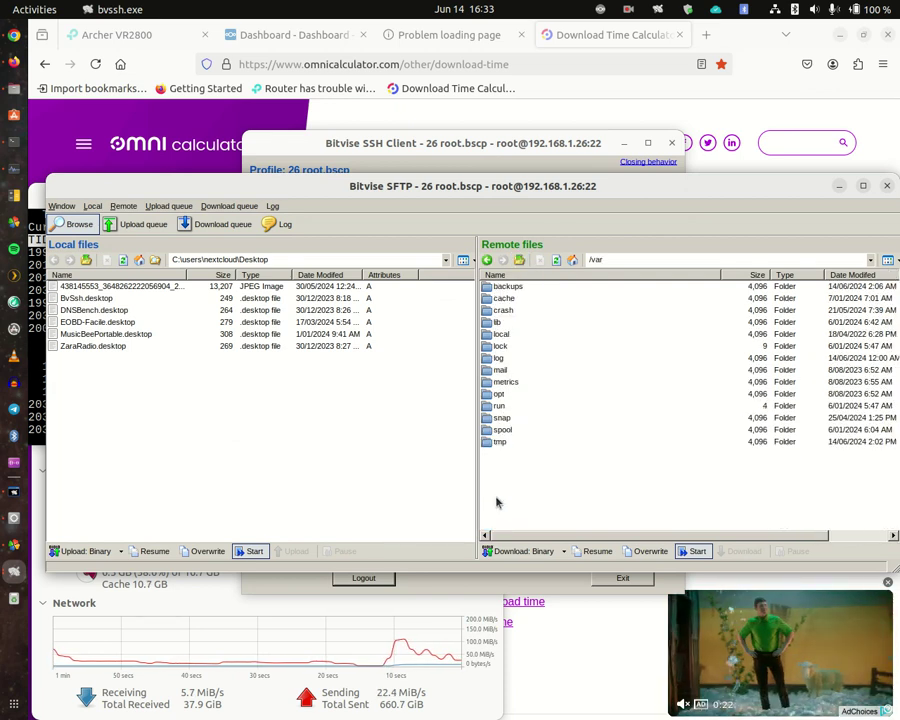
double_click(503, 418)
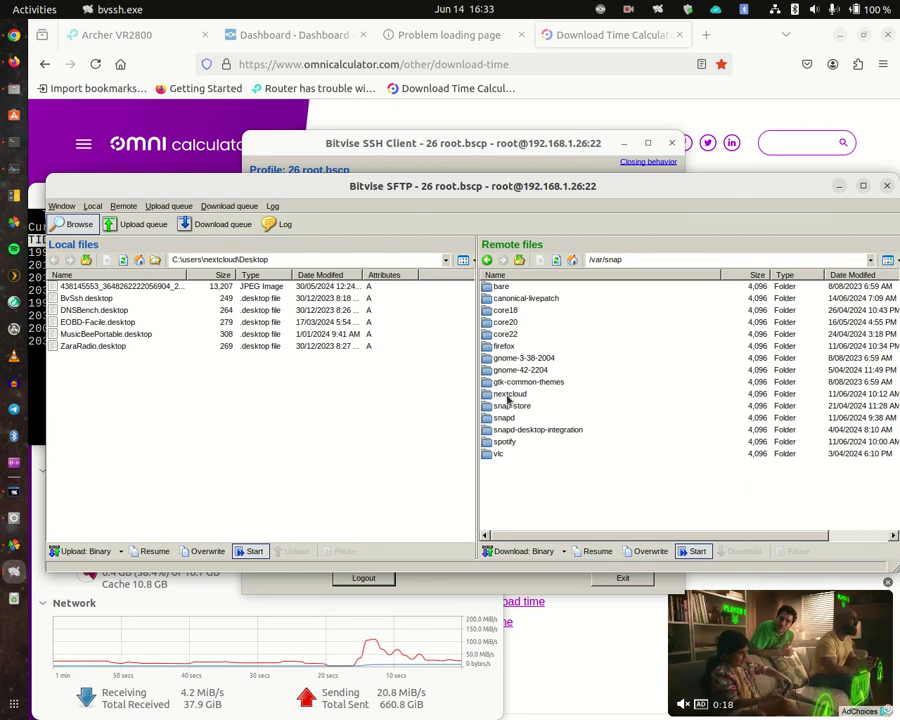
double_click(507, 398)
double_click(507, 311)
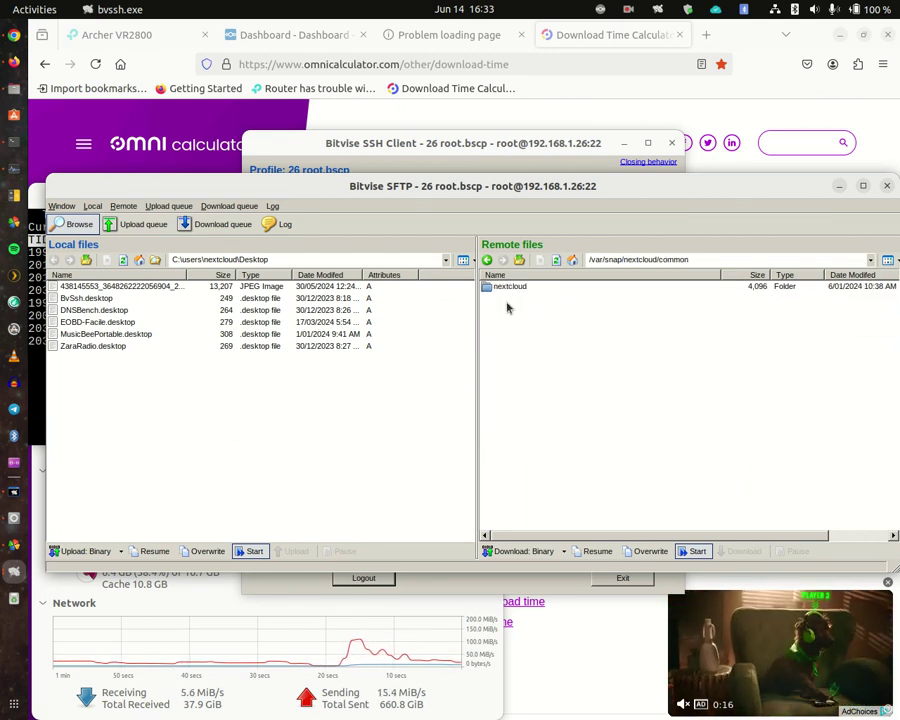
double_click(508, 287)
double_click(500, 287)
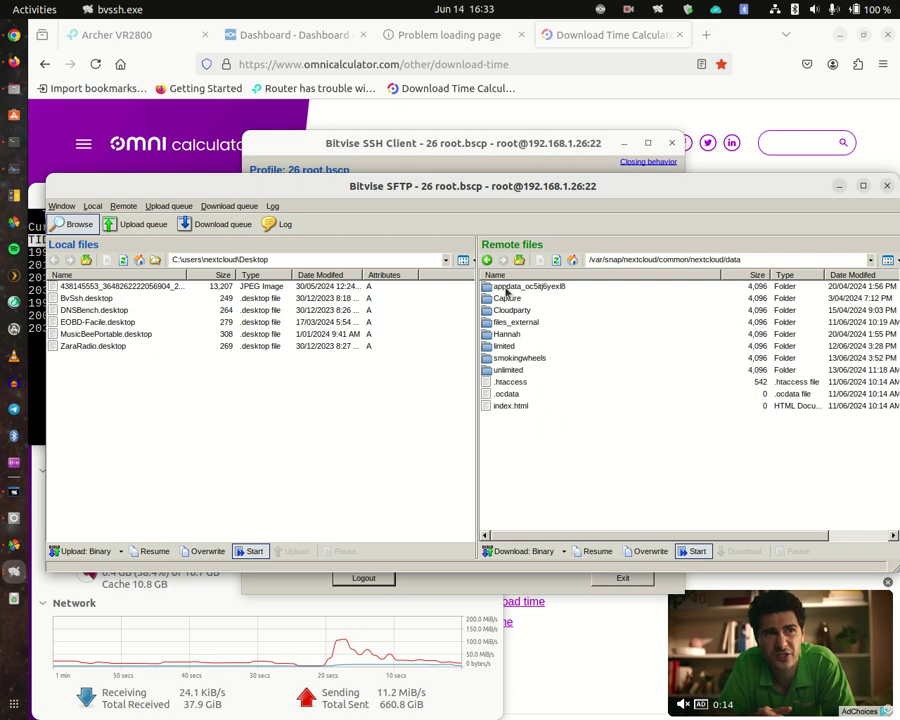
double_click(501, 372)
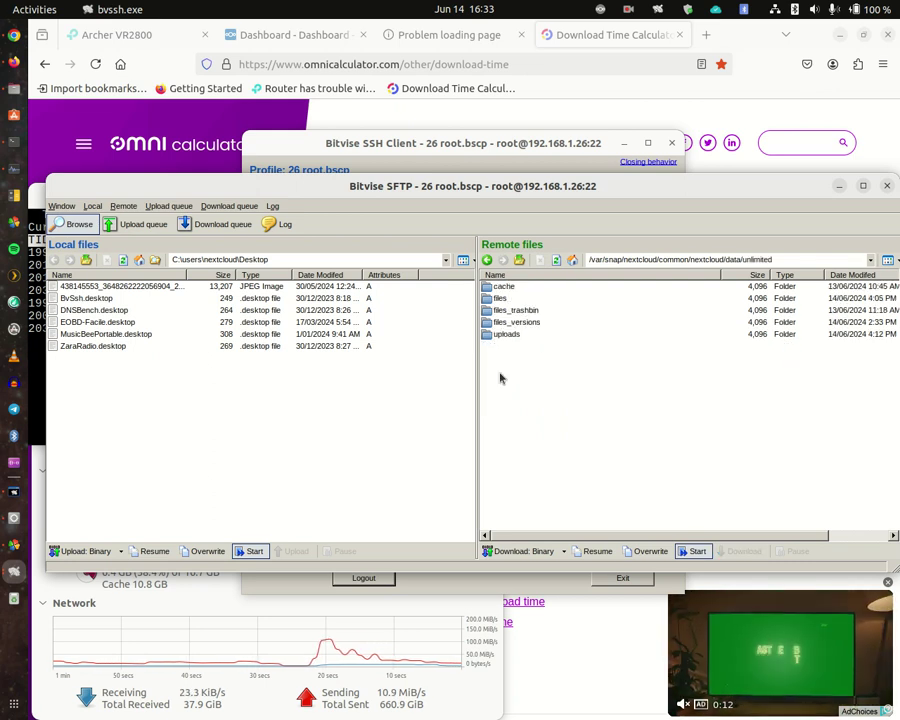
double_click(507, 334)
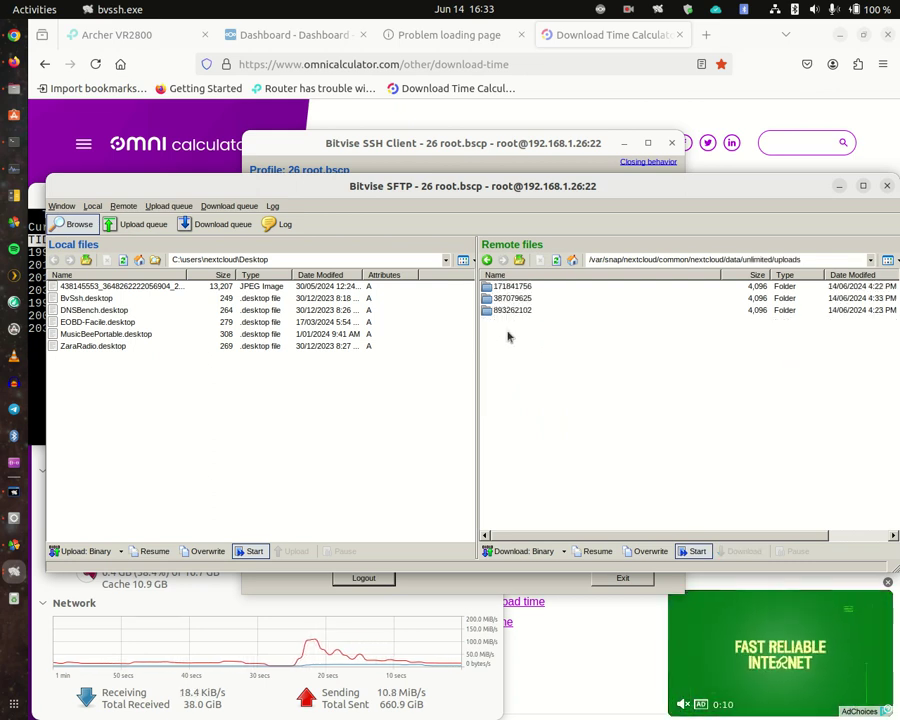
Step: Examine the uploaded chunk files in folder 893262102, and open folder 387079625 to view its chunks
double_click(510, 311)
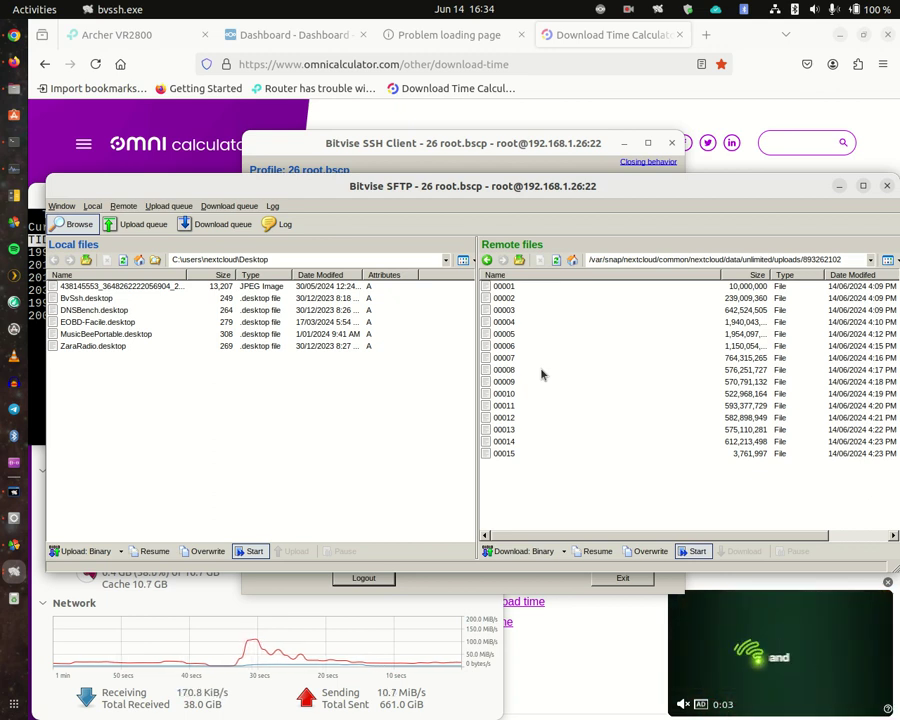
left_click(516, 264)
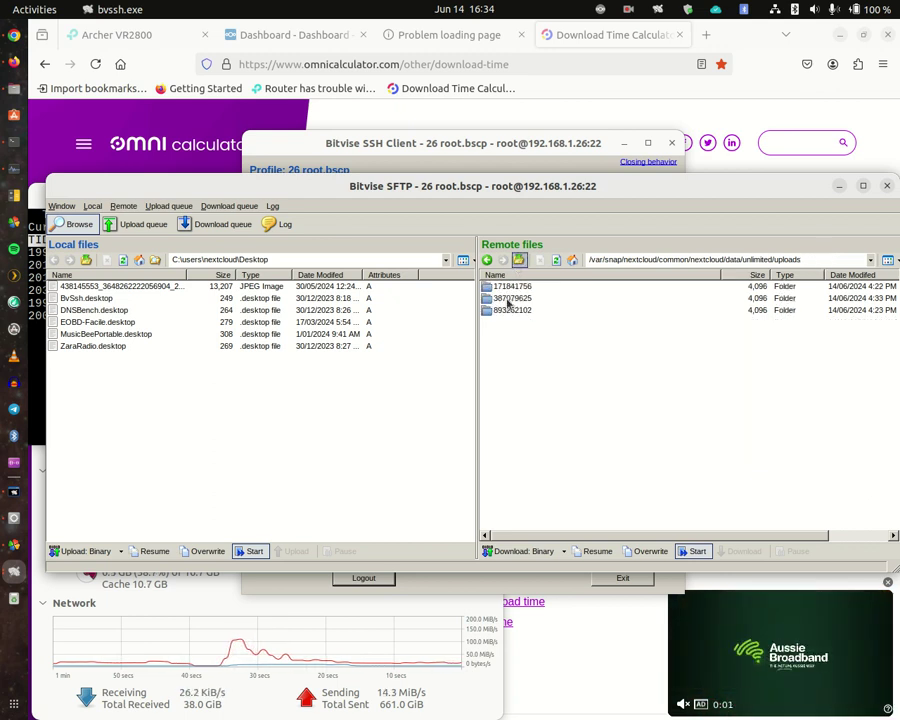
double_click(507, 298)
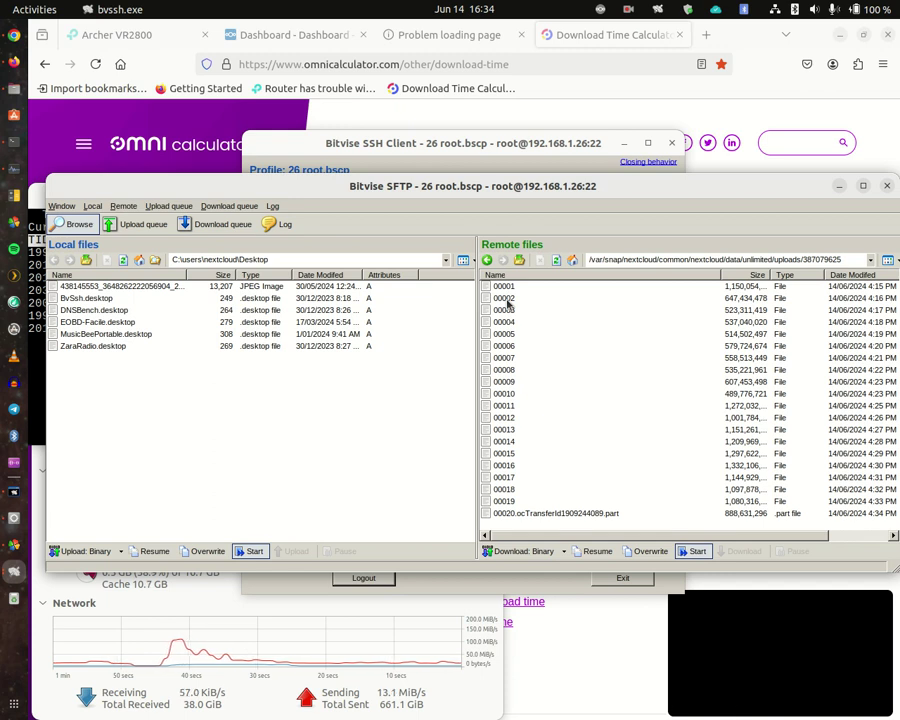
Step: Refresh the remote listing of folder 387079625 several times to track the size of the .part file
left_click(555, 260)
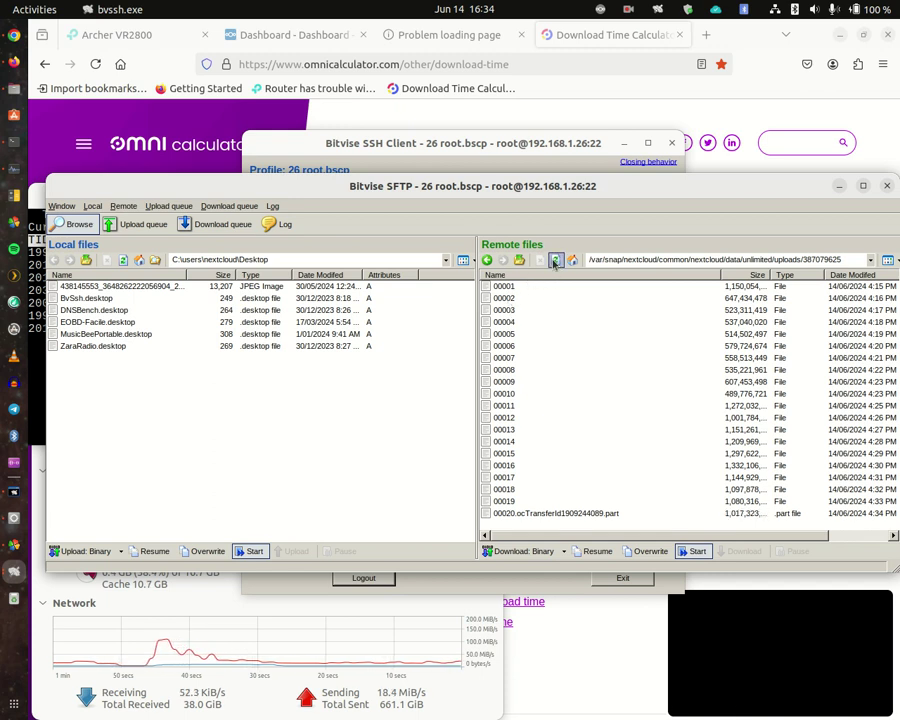
left_click(555, 260)
left_click(555, 260)
left_click(554, 262)
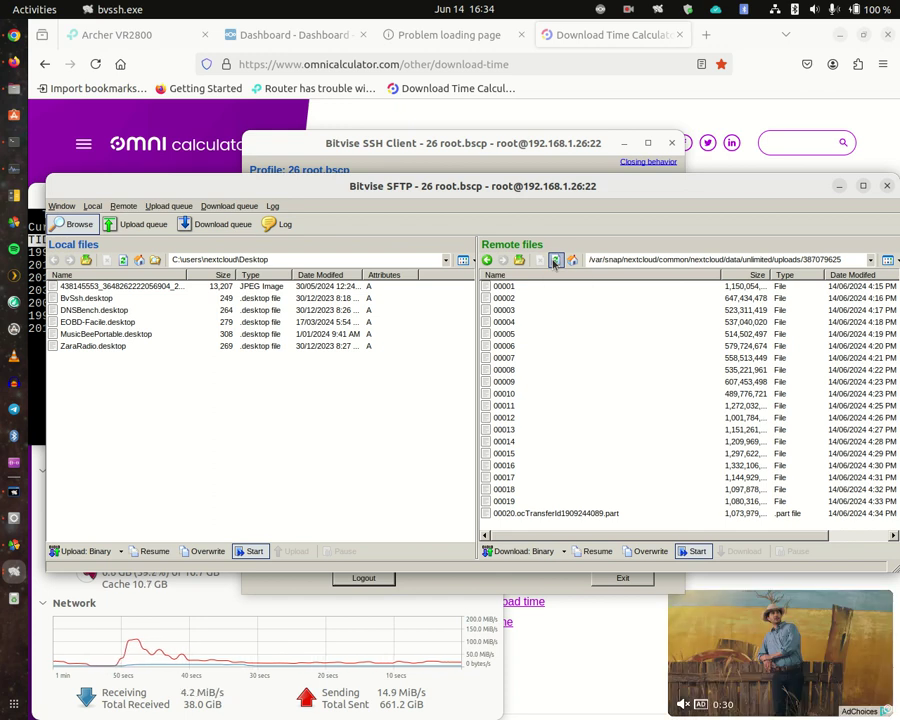
Step: Keep refreshing the remote listing of folder 387079625 to follow chunk 00020 until its upload completes
left_click(555, 260)
left_click(555, 260)
left_click(555, 260)
left_click(555, 260)
left_click(555, 260)
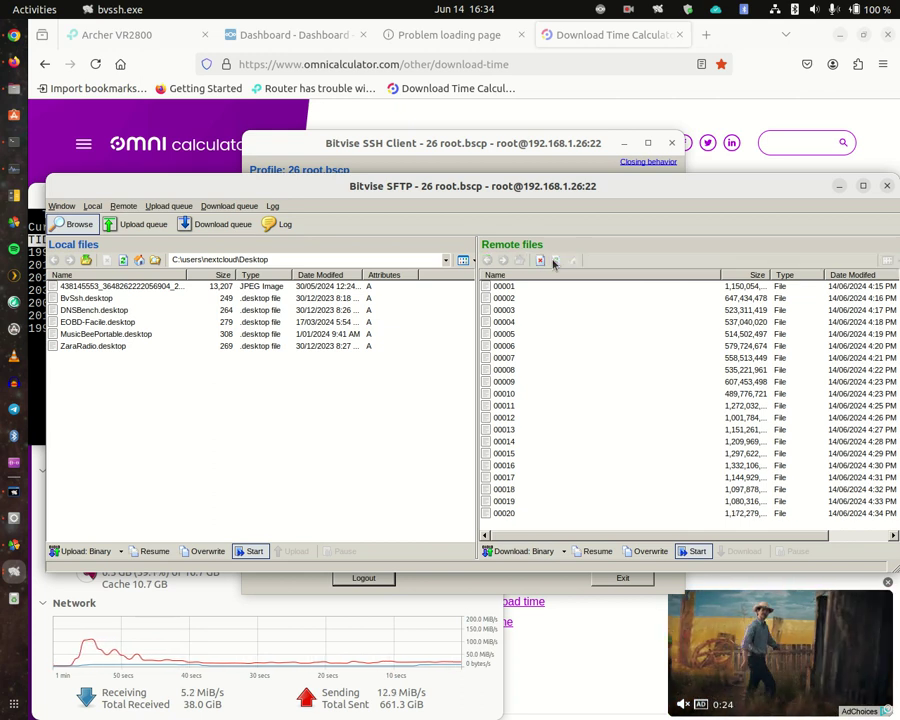
left_click(555, 260)
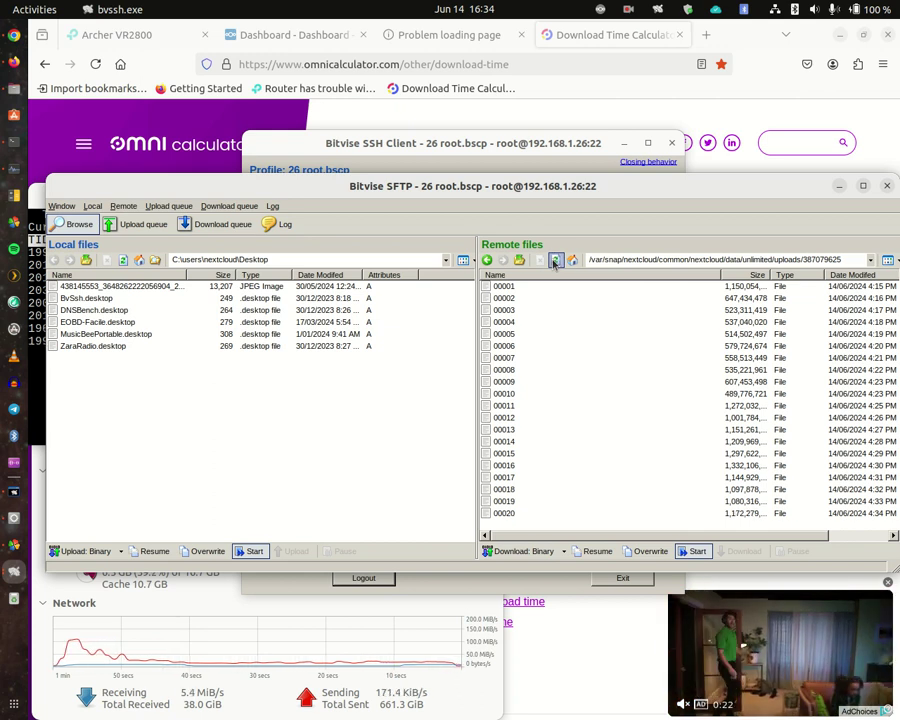
Step: Refresh folder 387079625 repeatedly to watch for chunk 00021 and track how fast its .part file grows
left_click(555, 260)
left_click(555, 260)
left_click(555, 260)
left_click(555, 260)
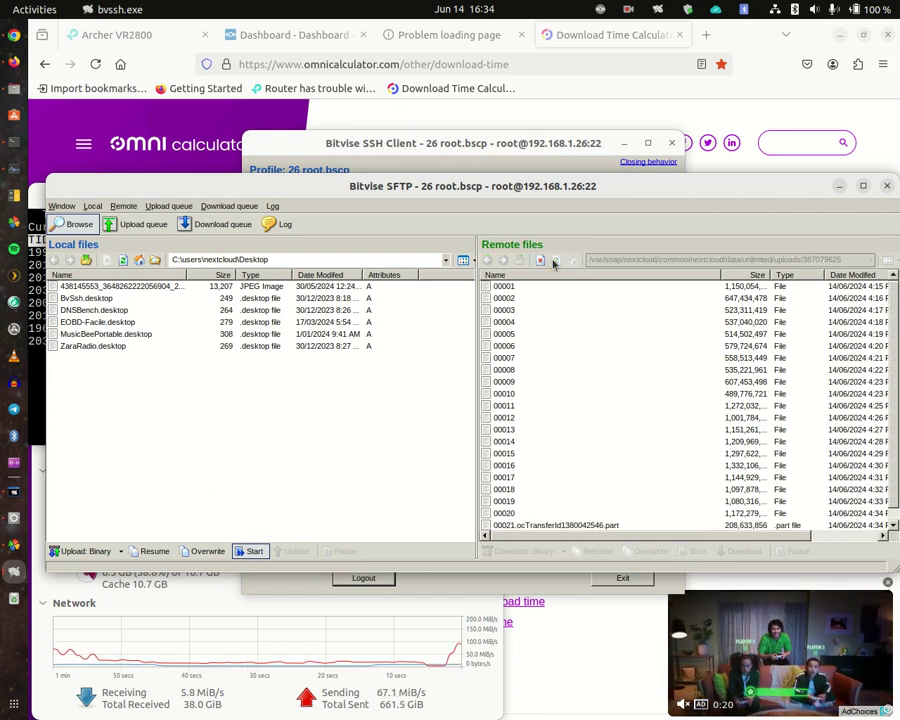
left_click(555, 260)
left_click(555, 260)
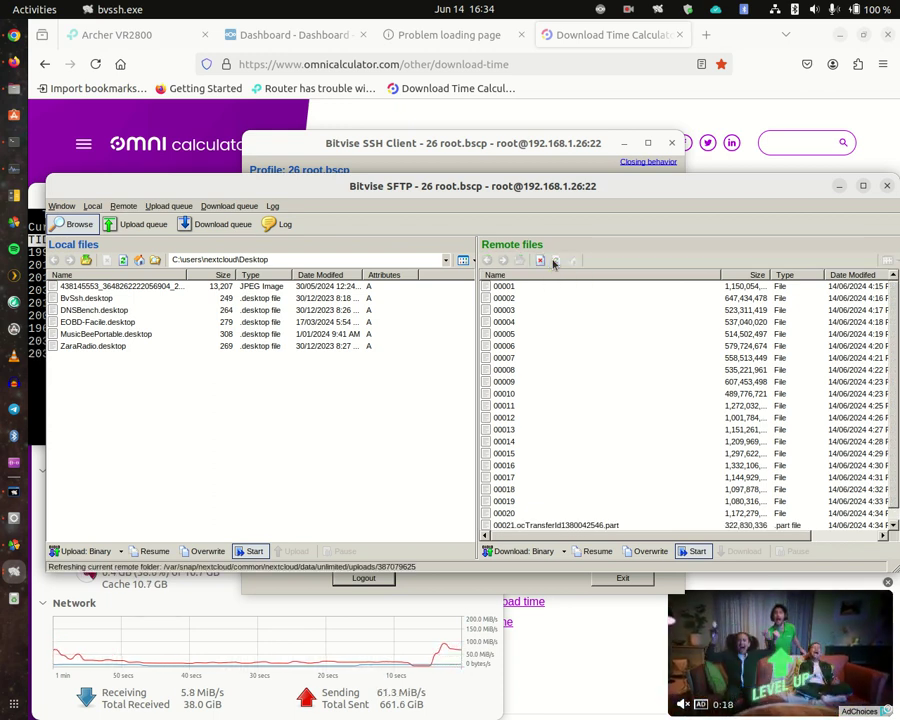
left_click(555, 260)
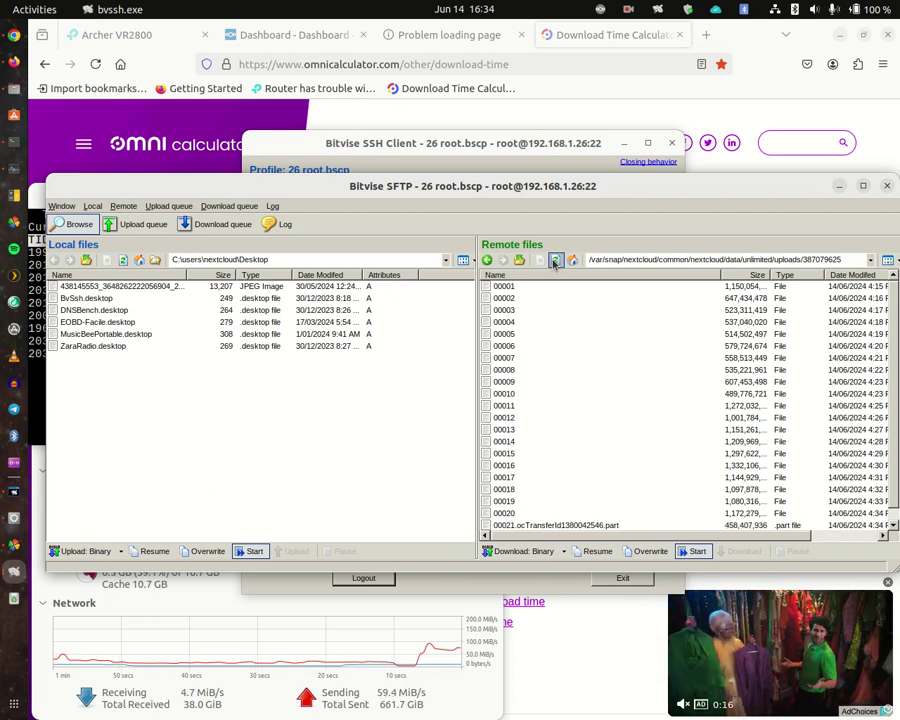
left_click(555, 260)
left_click(555, 260)
Step: Inspect the chunk files in upload folders 171841756 and 893262102, and return to folder 387079625
left_click(519, 260)
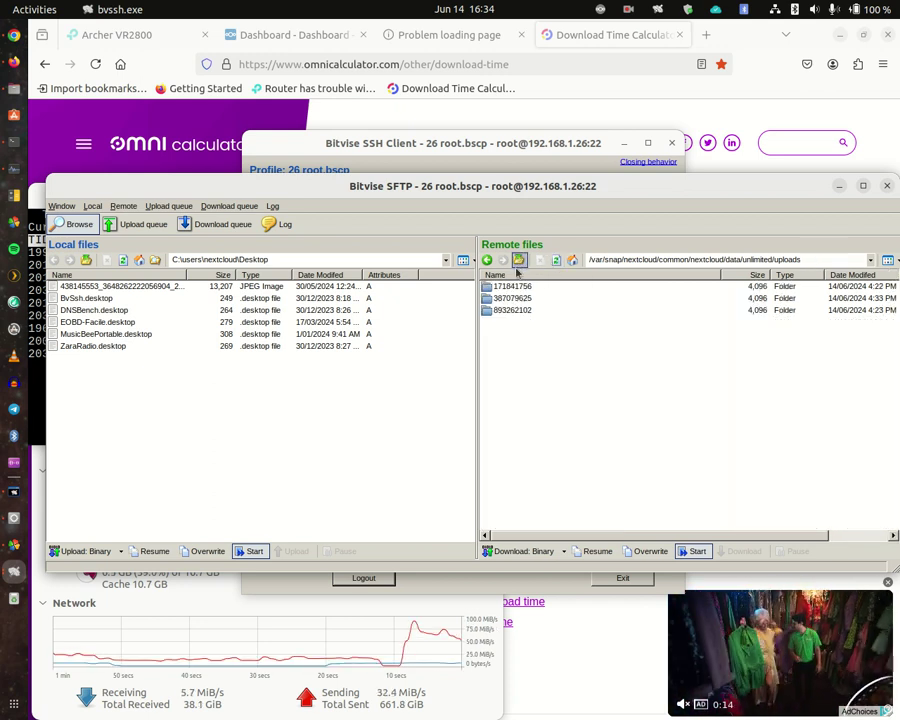
double_click(510, 287)
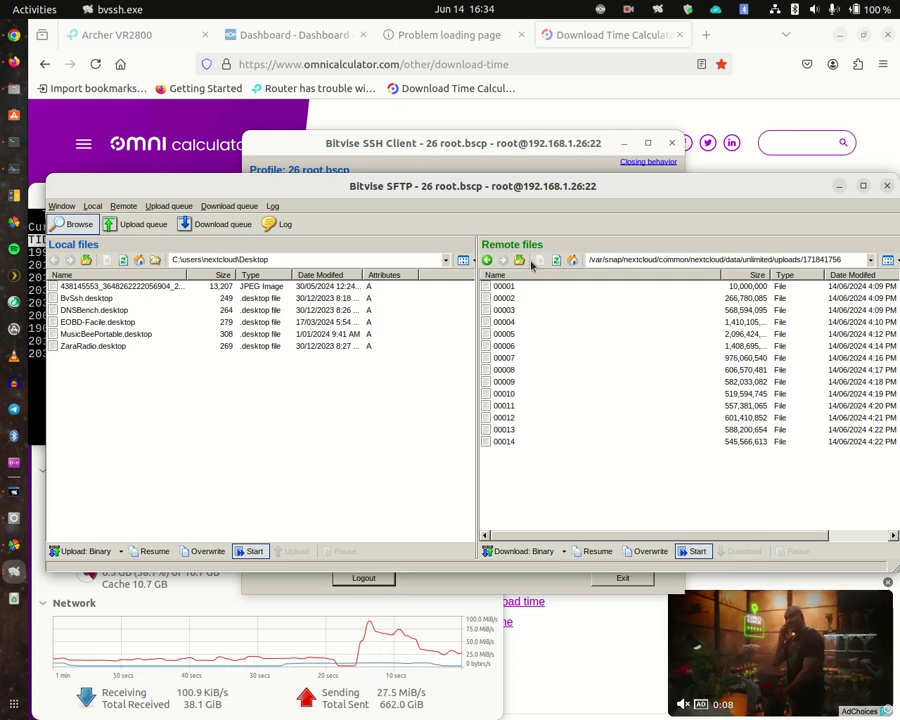
left_click(519, 260)
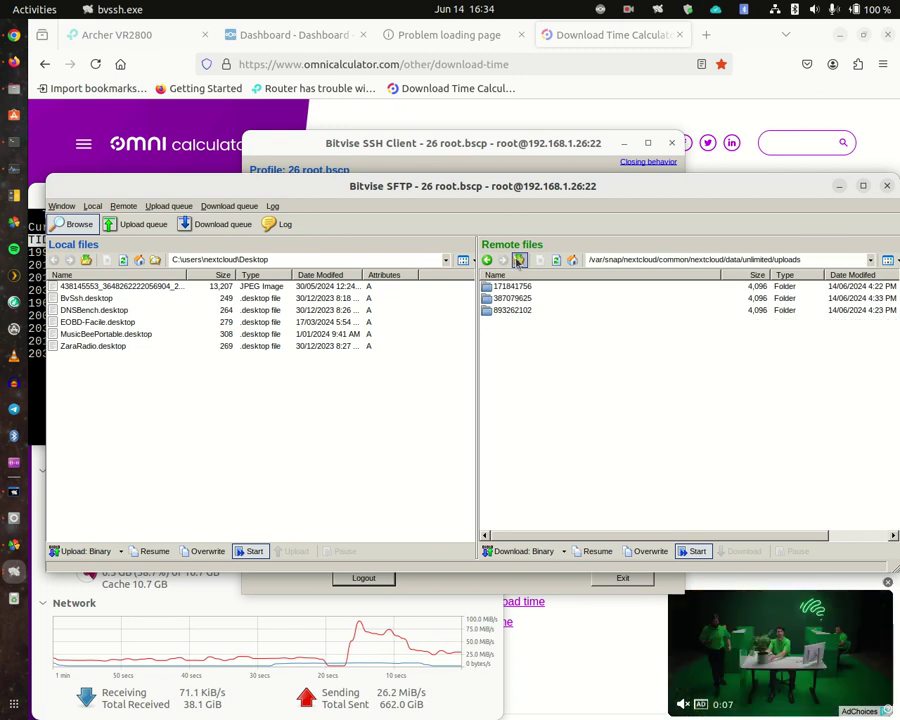
double_click(507, 311)
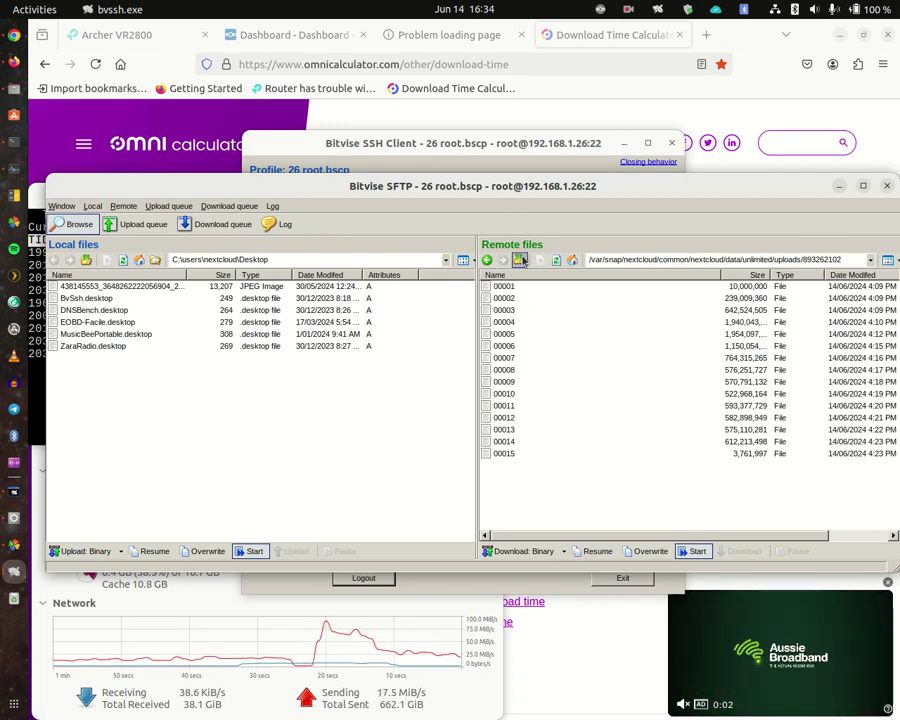
left_click(555, 260)
double_click(506, 298)
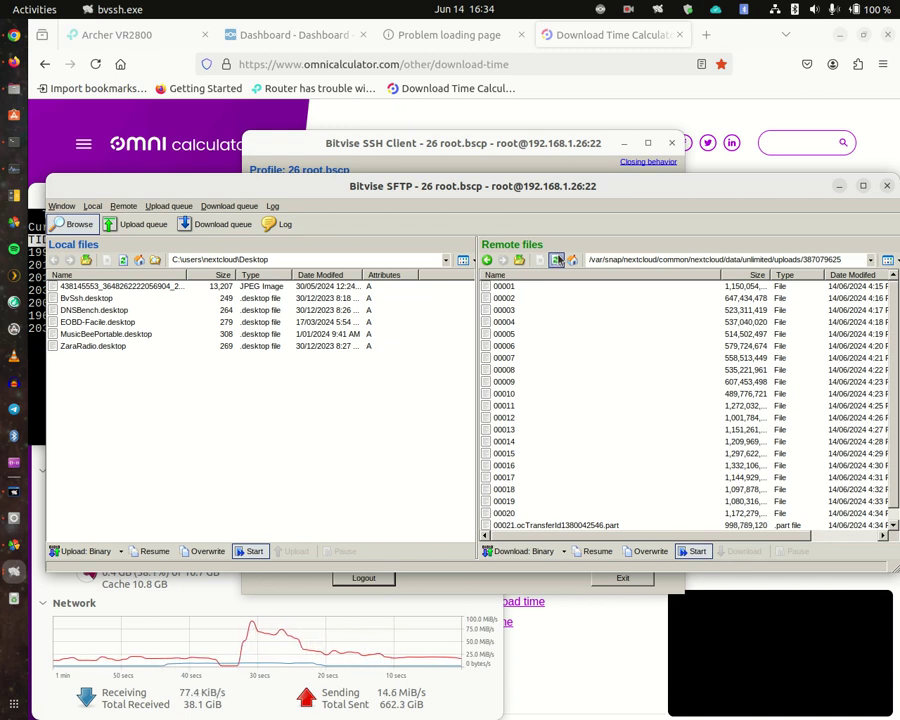
Step: Refresh folder 387079625 repeatedly to follow the chunk 00021 .part file to completion and check for the next chunk
left_click(560, 259)
left_click(560, 259)
left_click(560, 259)
left_click(560, 259)
left_click(560, 259)
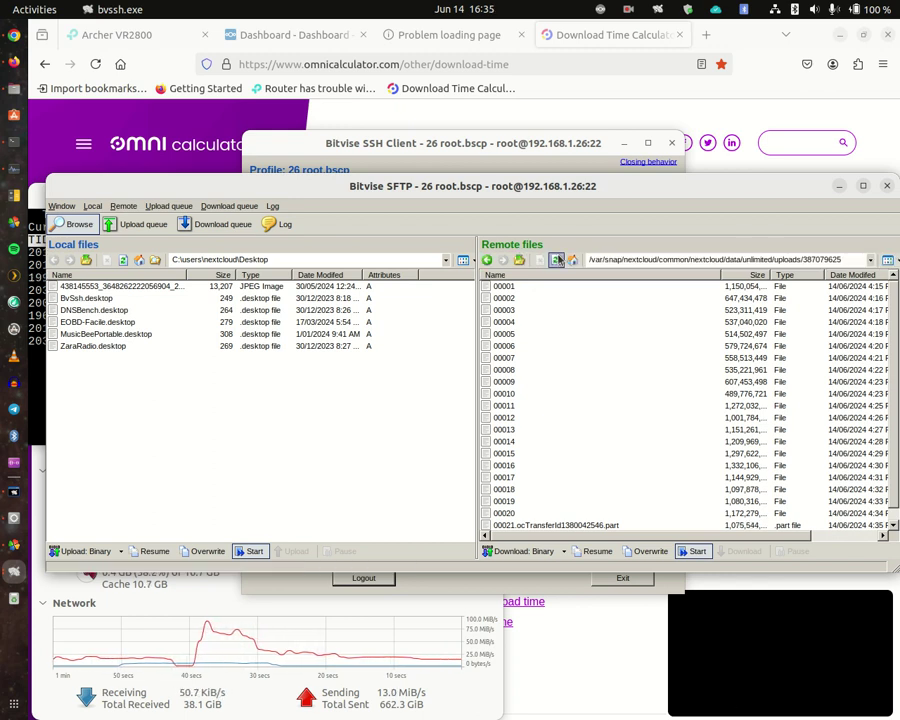
left_click(560, 259)
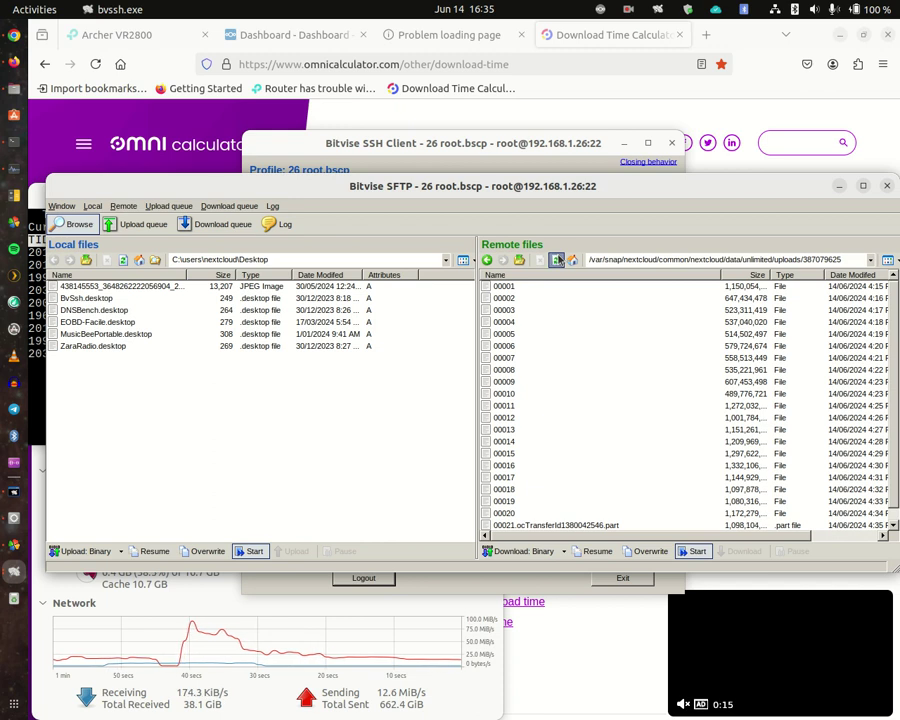
left_click(558, 259)
left_click(557, 259)
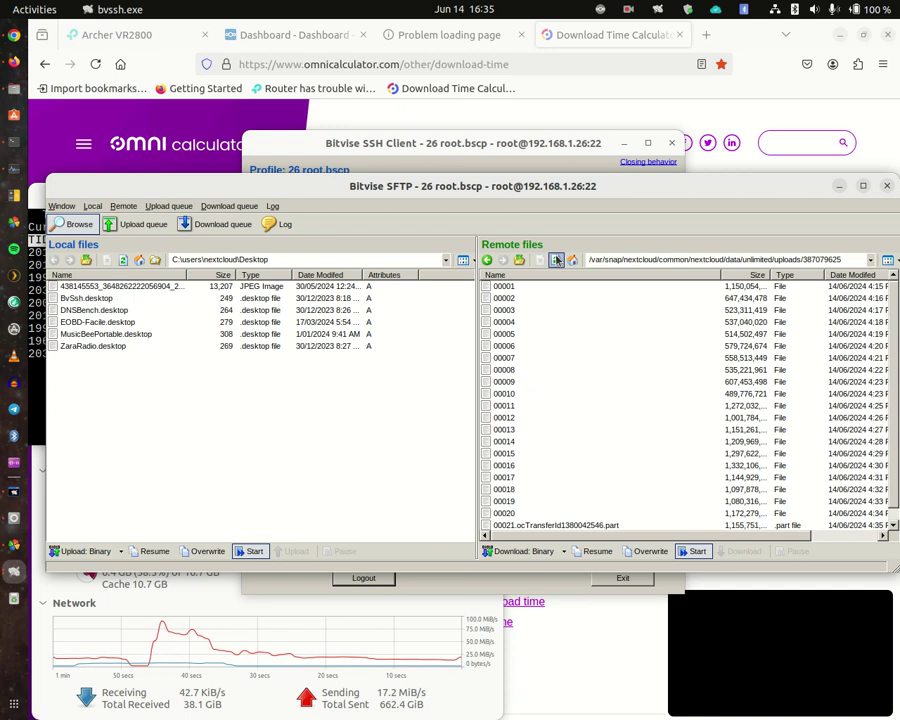
left_click(557, 259)
left_click(557, 259)
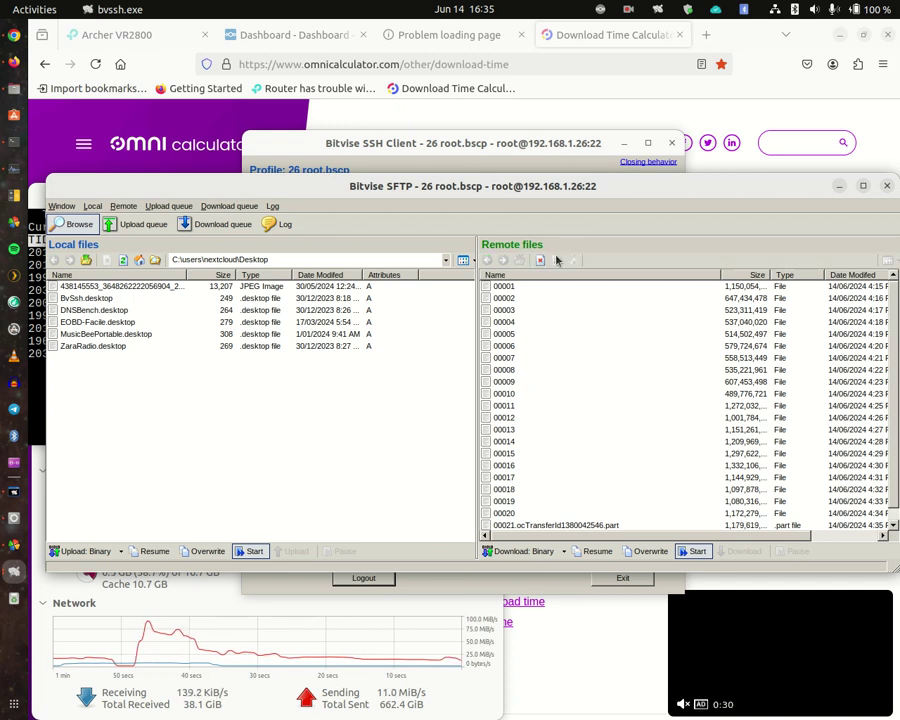
left_click(557, 259)
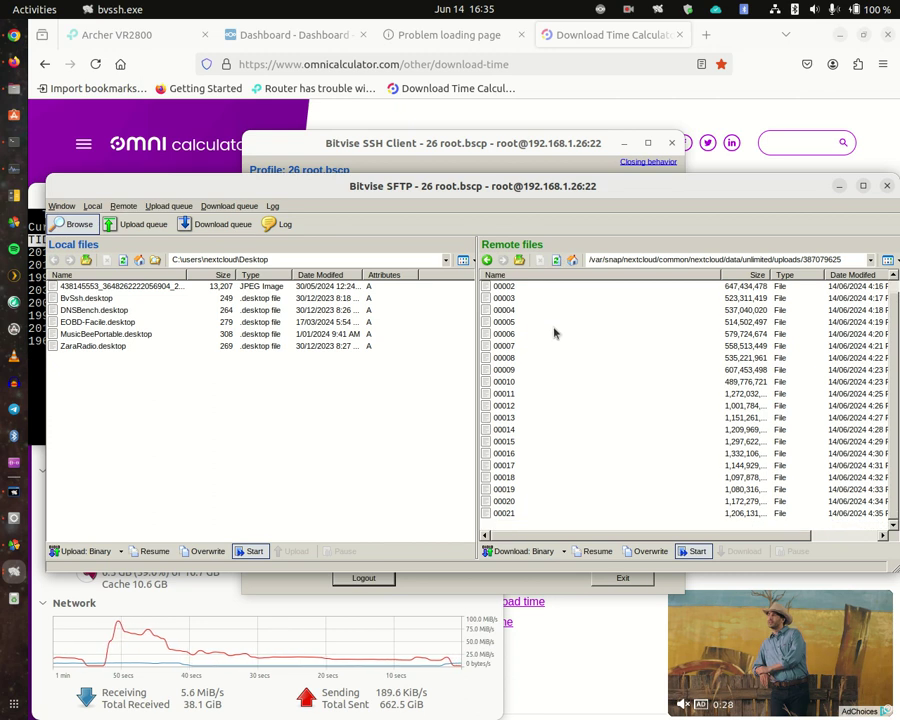
left_click(557, 260)
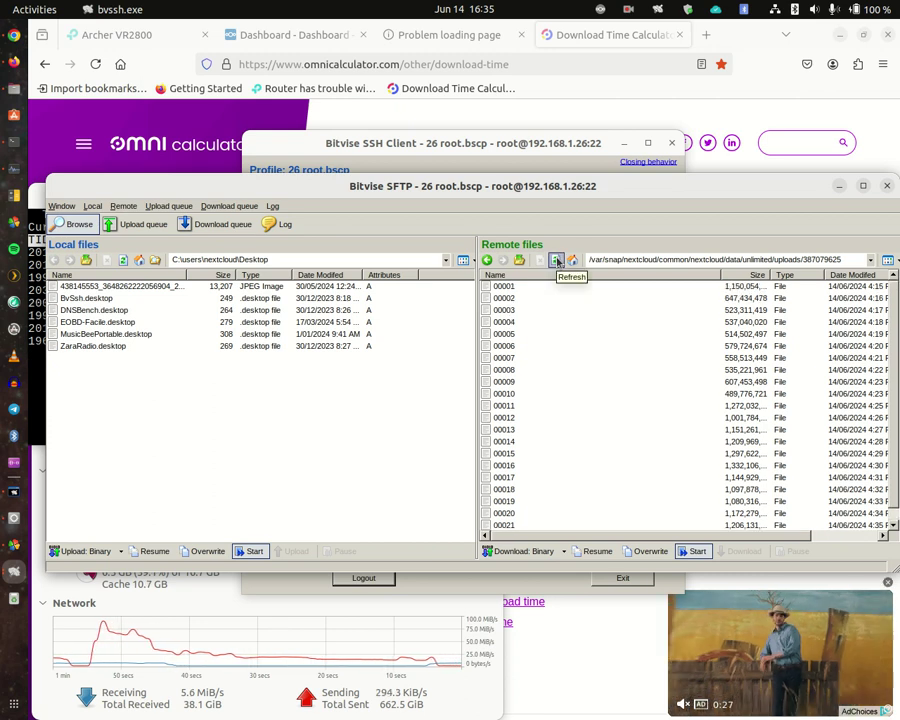
left_click(557, 260)
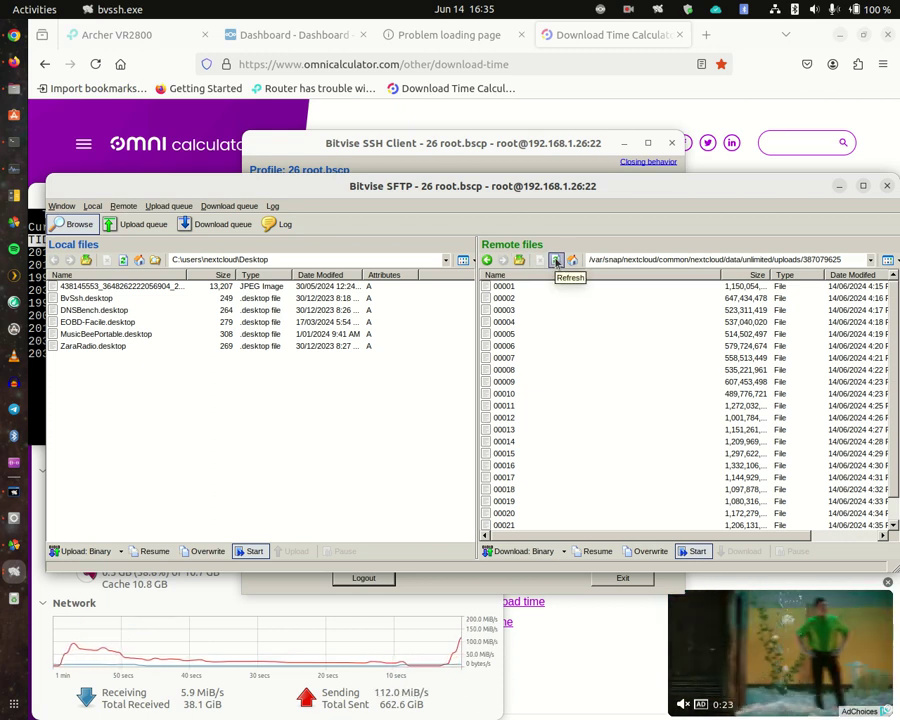
Step: Bring up the Bitvise xterm disk I/O window and System Monitor together to compare disk writes, CPU and network activity
left_click(15, 491)
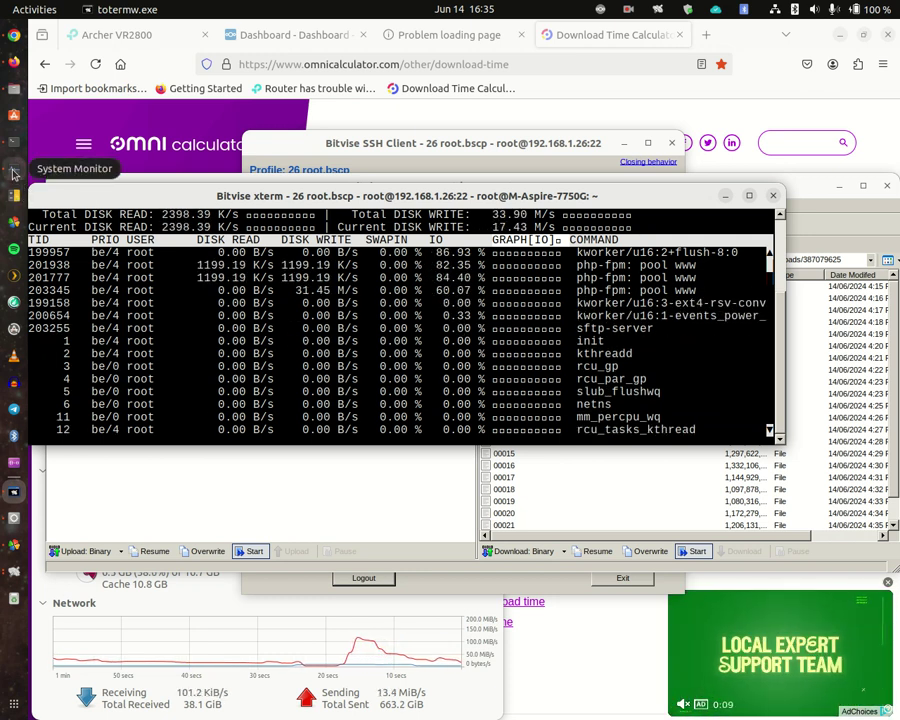
left_click(13, 120)
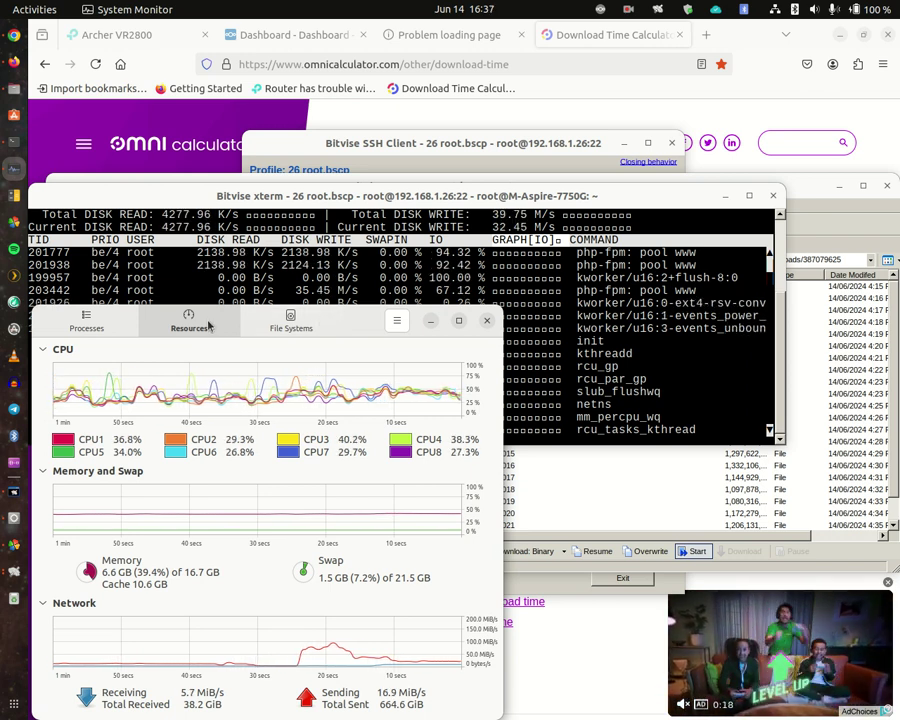
left_click_drag(208, 333, 203, 329)
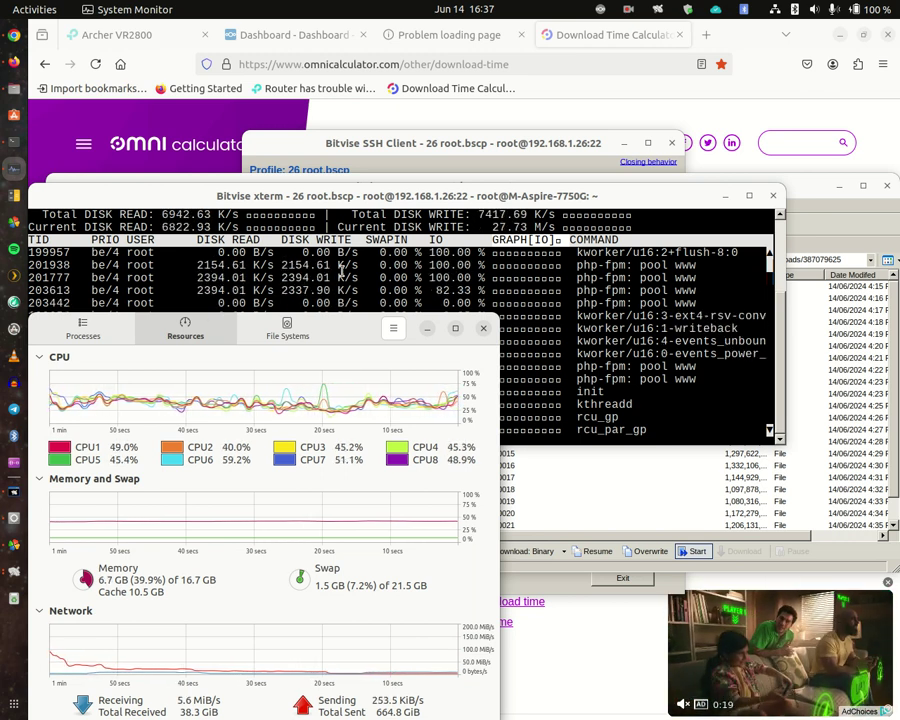
Step: Return to the Bitvise SFTP window and refresh folder 387079625 to check its newest chunks
left_click(630, 489)
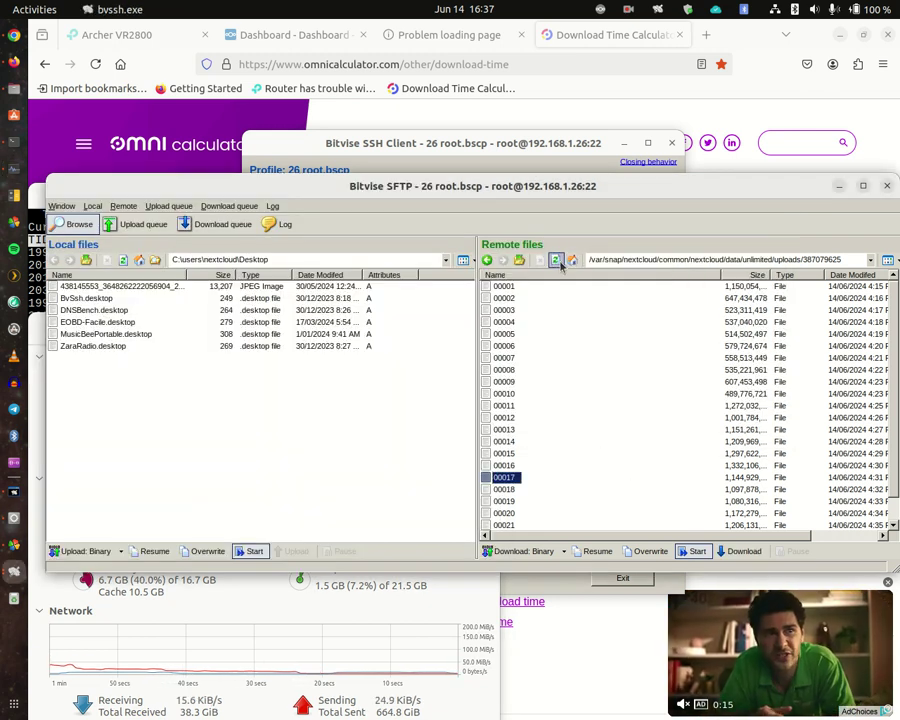
left_click(558, 261)
scroll(567, 395, "down", 1)
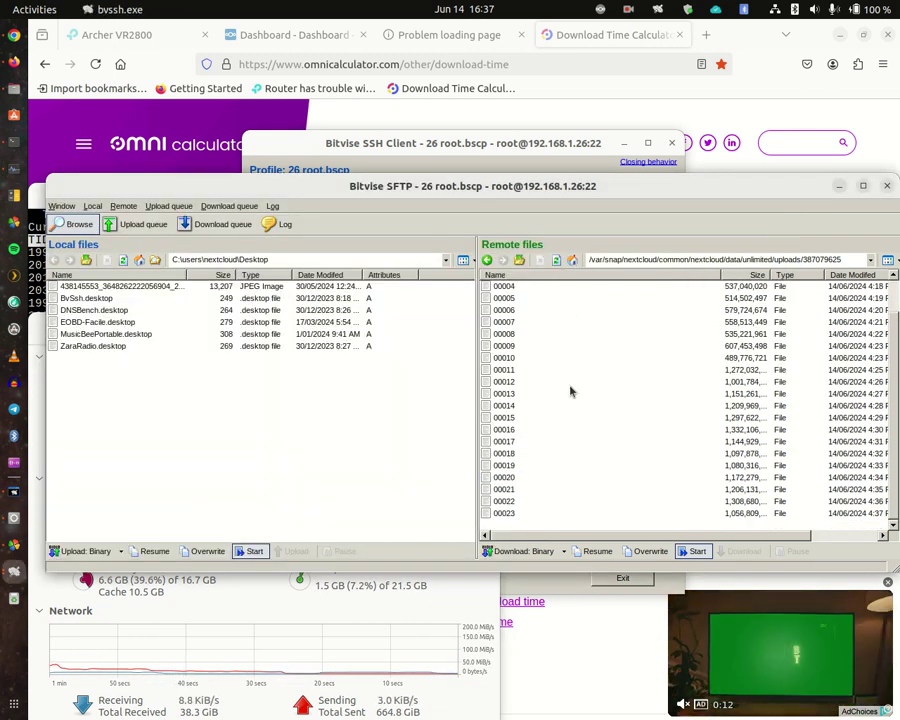
Step: Check upload folders 893262102 and 171841756 for new chunk files, and go back to the parent uploads folder
left_click(519, 260)
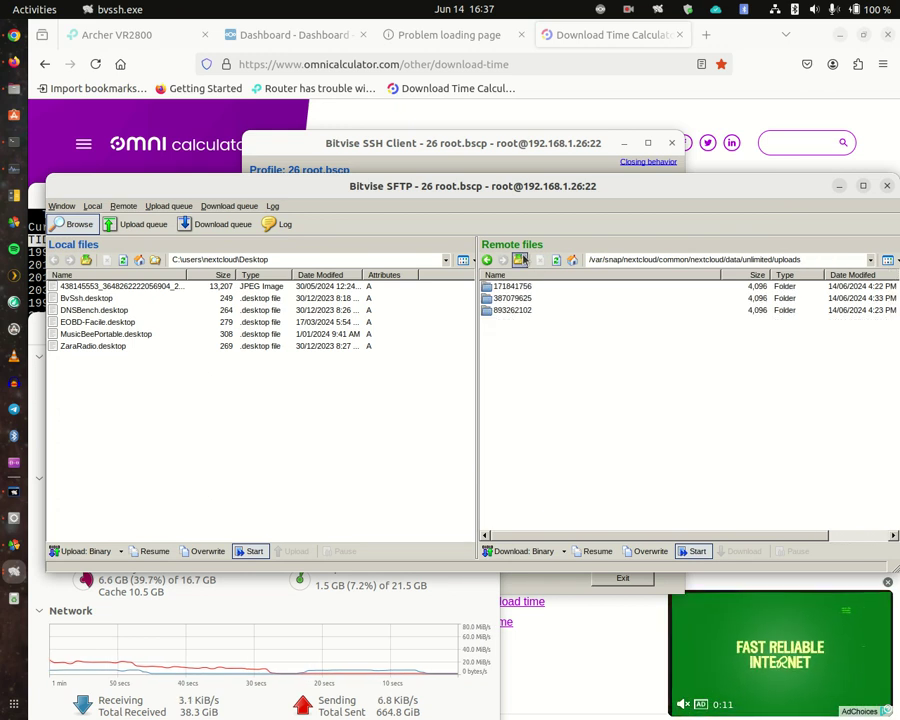
double_click(517, 312)
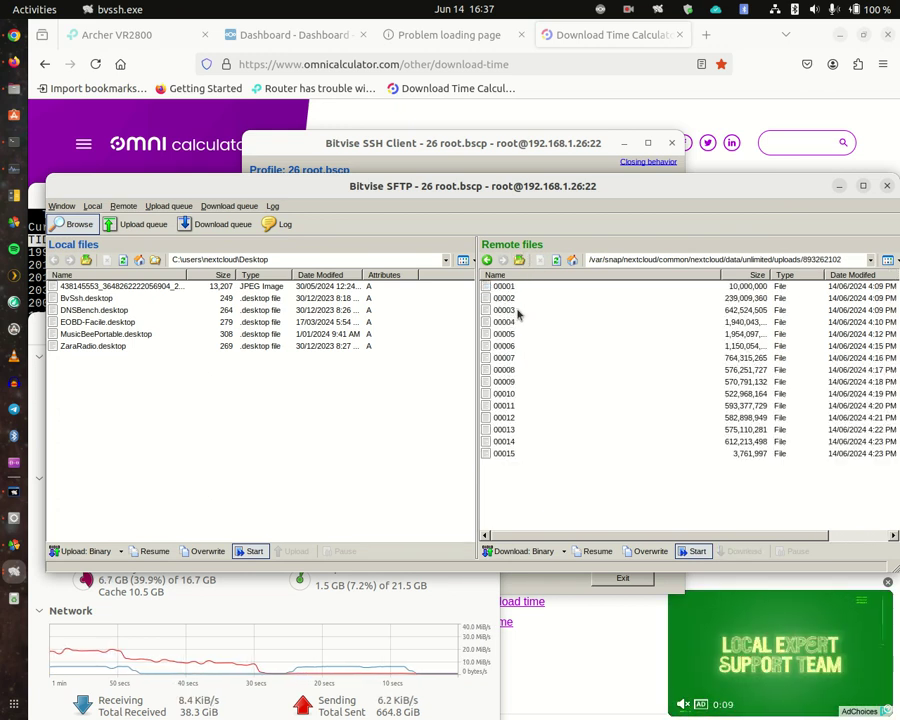
left_click(518, 261)
double_click(505, 287)
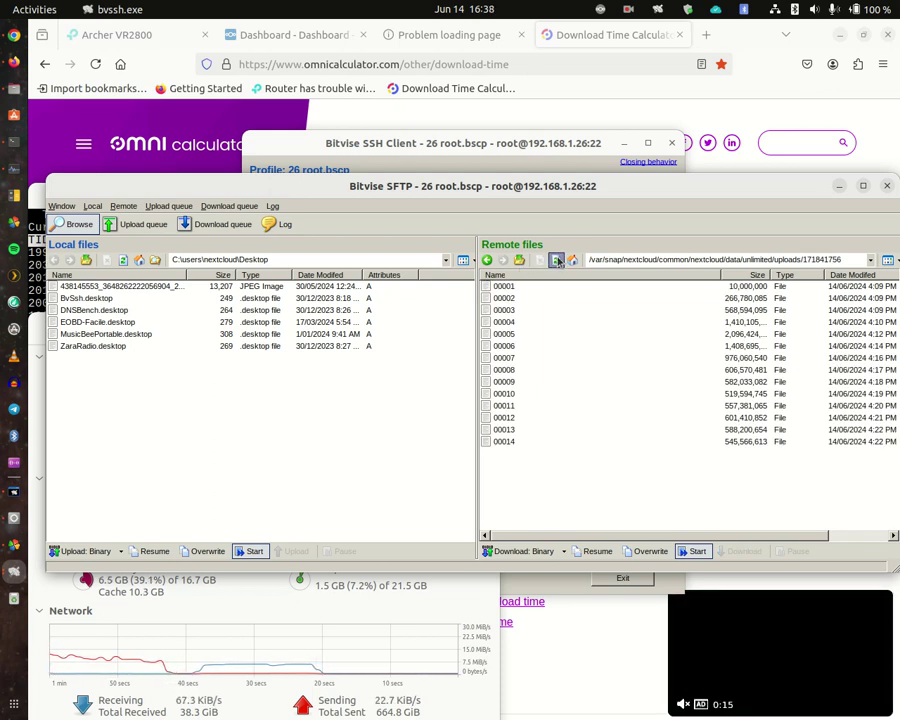
left_click(519, 259)
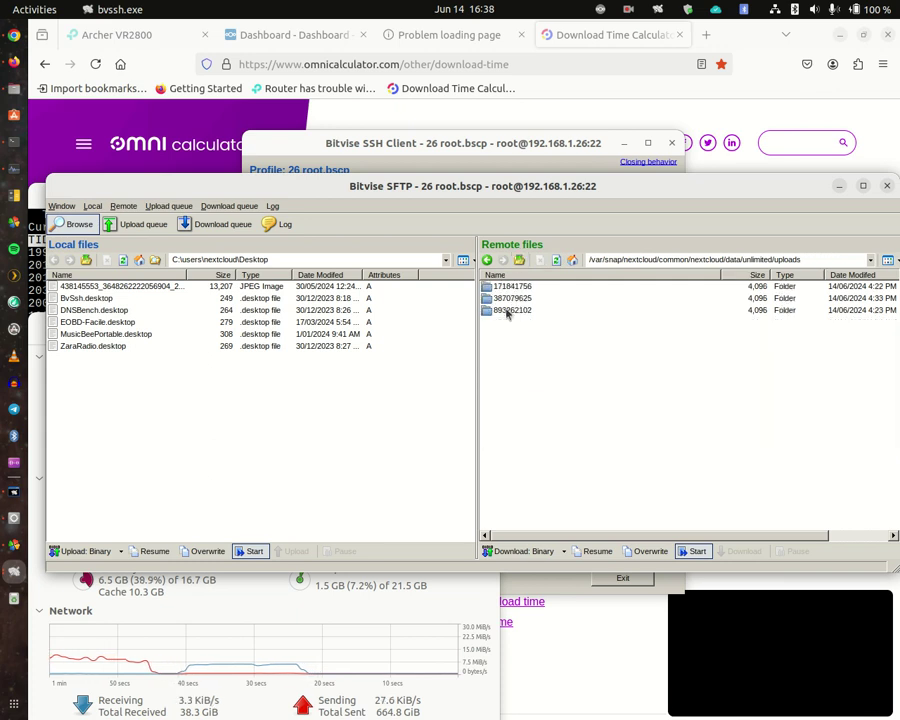
double_click(508, 310)
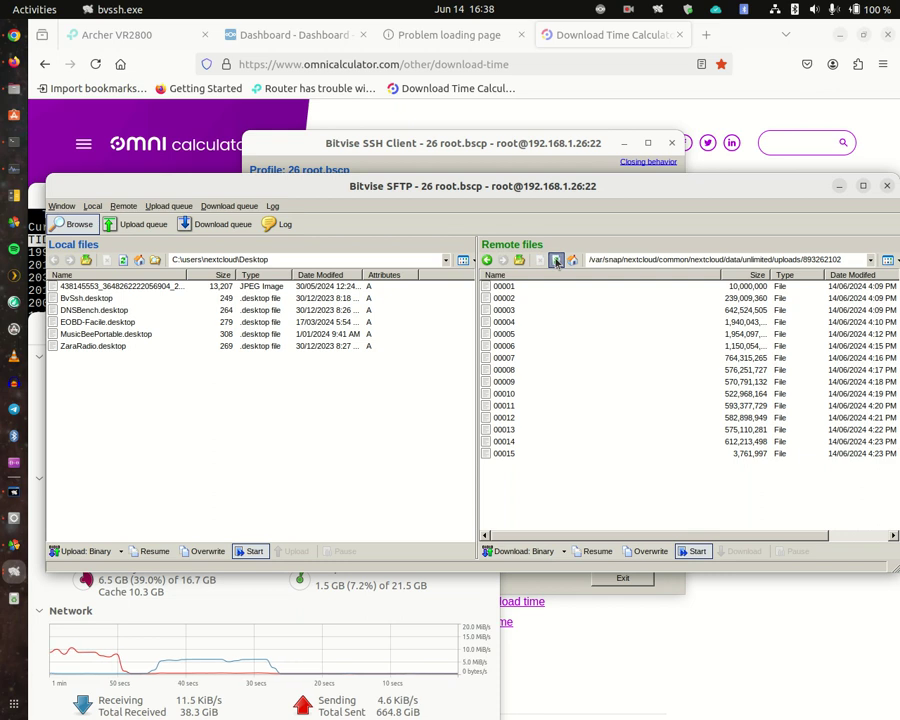
left_click(519, 259)
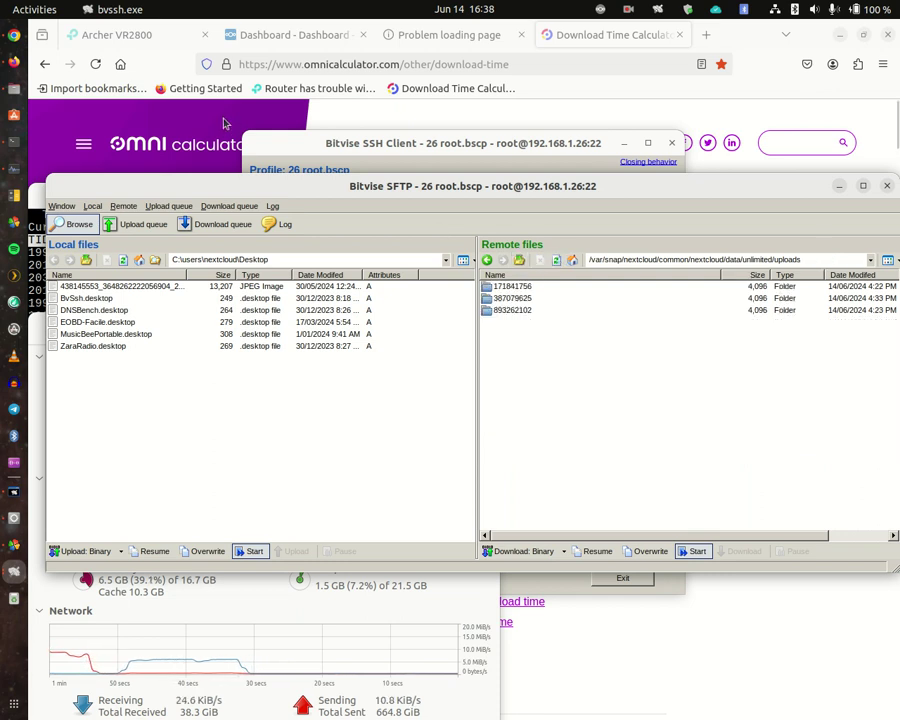
Step: Switch to Firefox to review the 40 GB transfer time calculation, and minimise the browser window
left_click(224, 124)
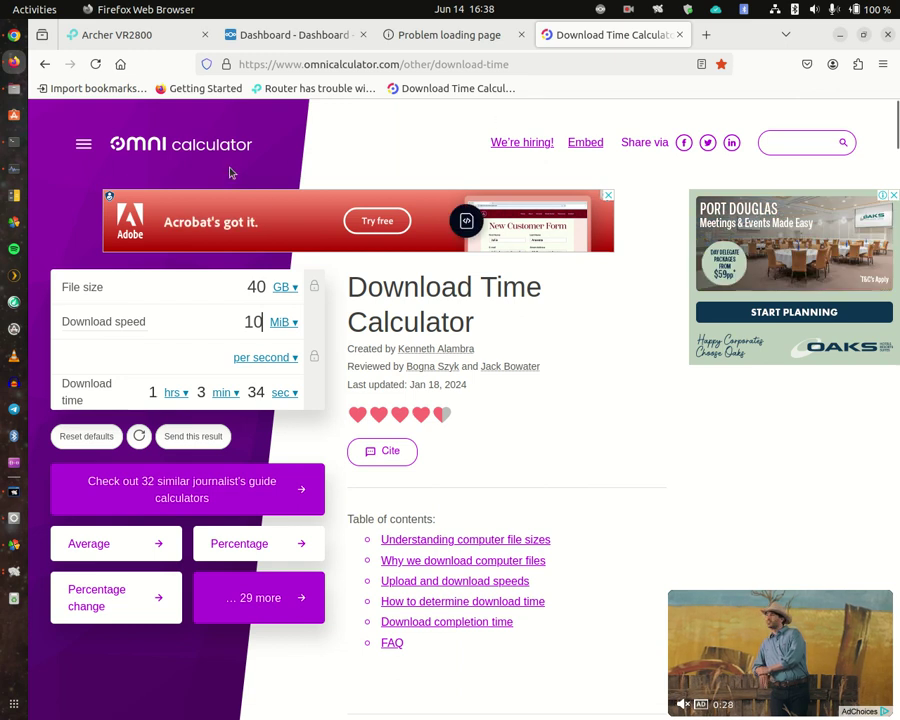
left_click(839, 35)
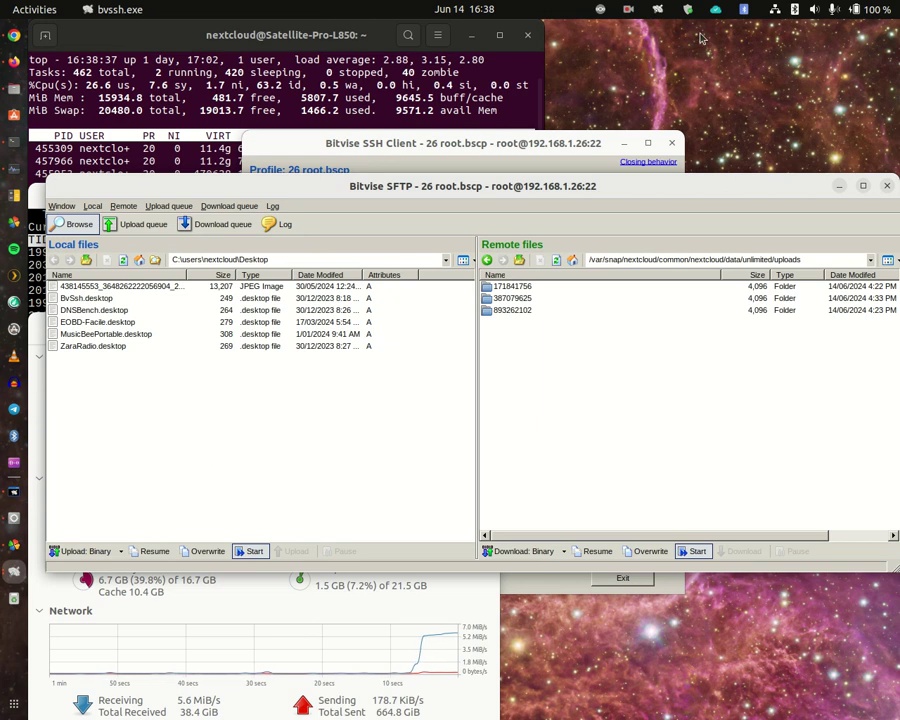
Step: Open the Nextcloud client's main dialog and switch to the account on 192.168.1.26 to view its sync activity
left_click(602, 10)
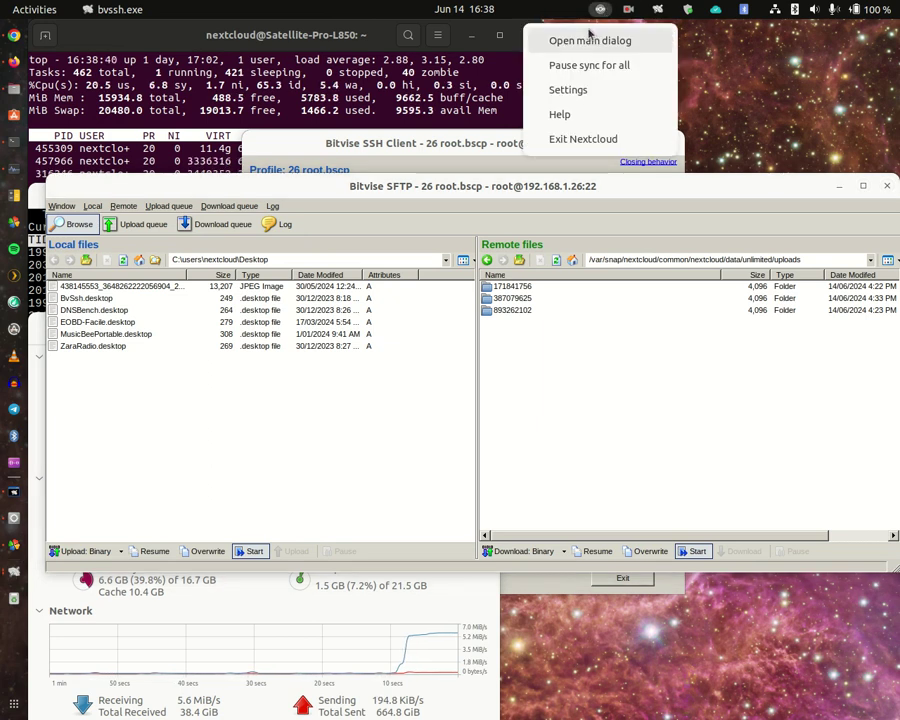
left_click(585, 42)
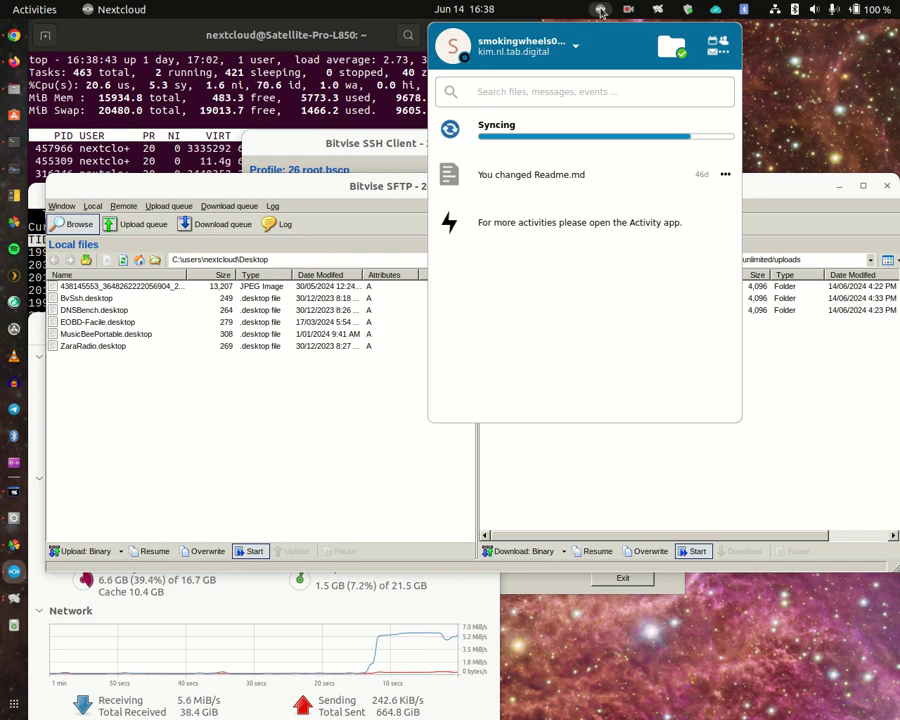
left_click(601, 11)
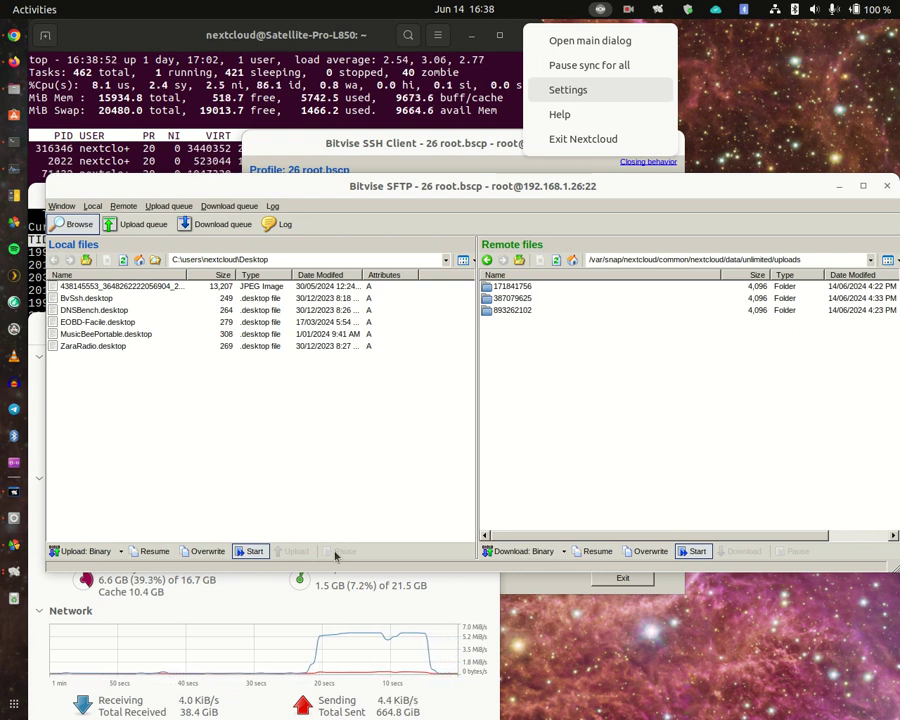
left_click(570, 40)
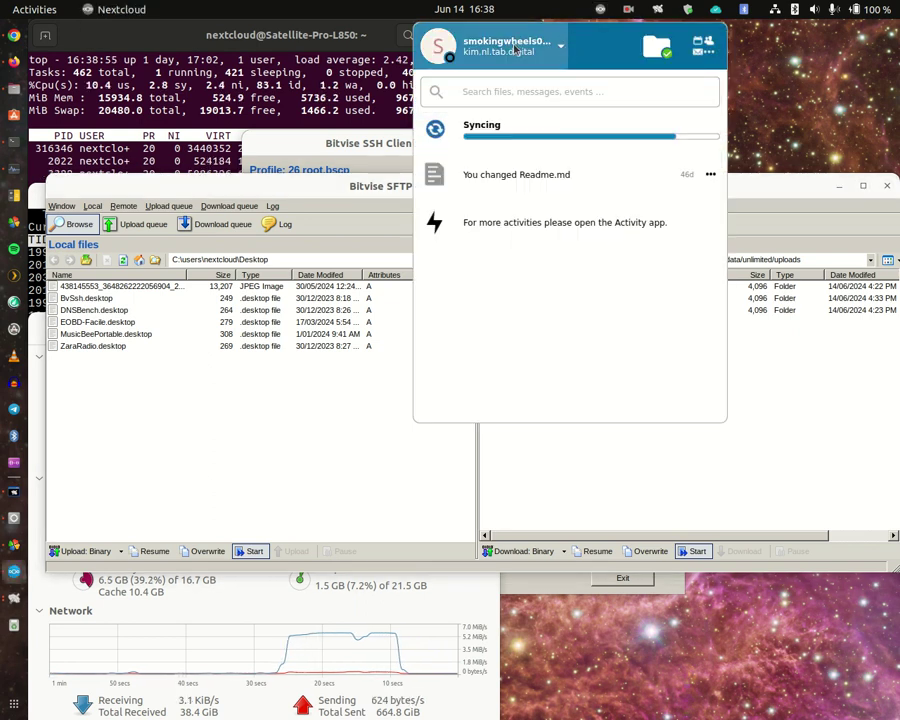
left_click(555, 41)
left_click(483, 366)
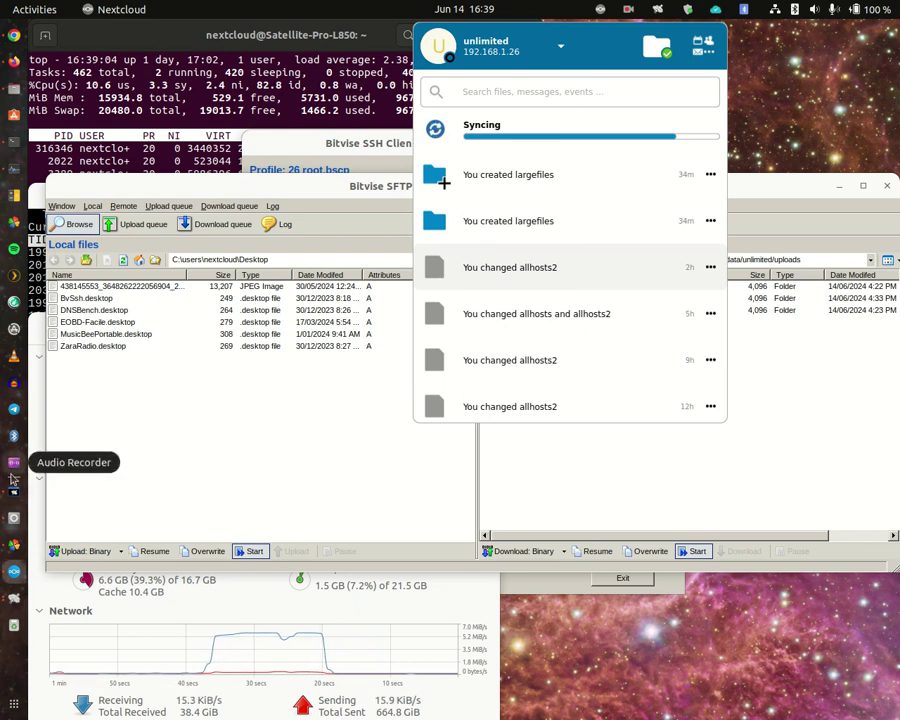
Step: Check the disk read and write rates in the Bitvise xterm window, and refresh upload folder 387079625 in the SFTP window
left_click(13, 492)
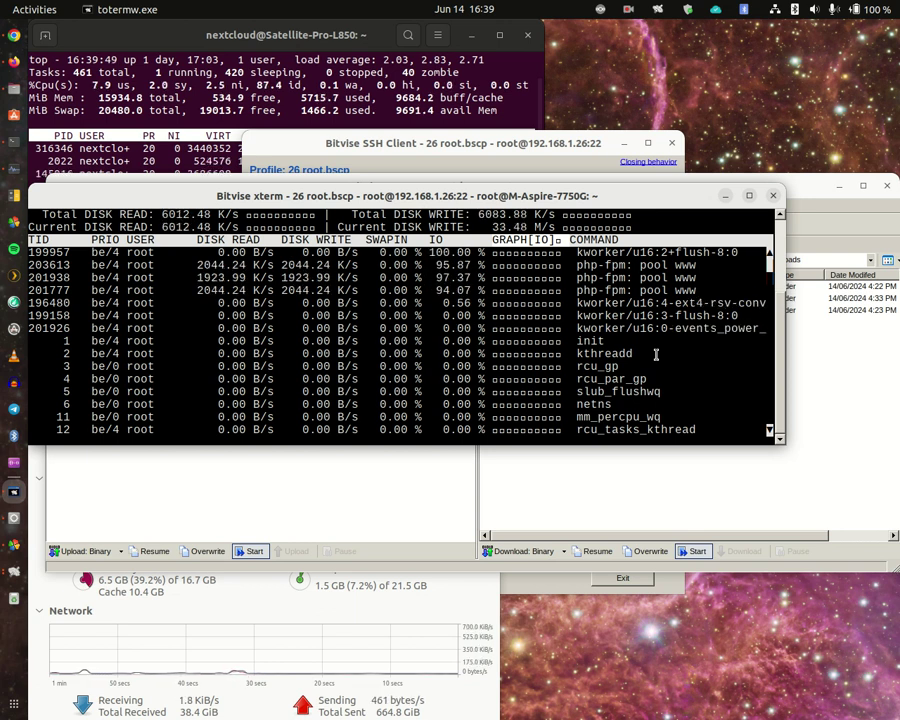
left_click(834, 363)
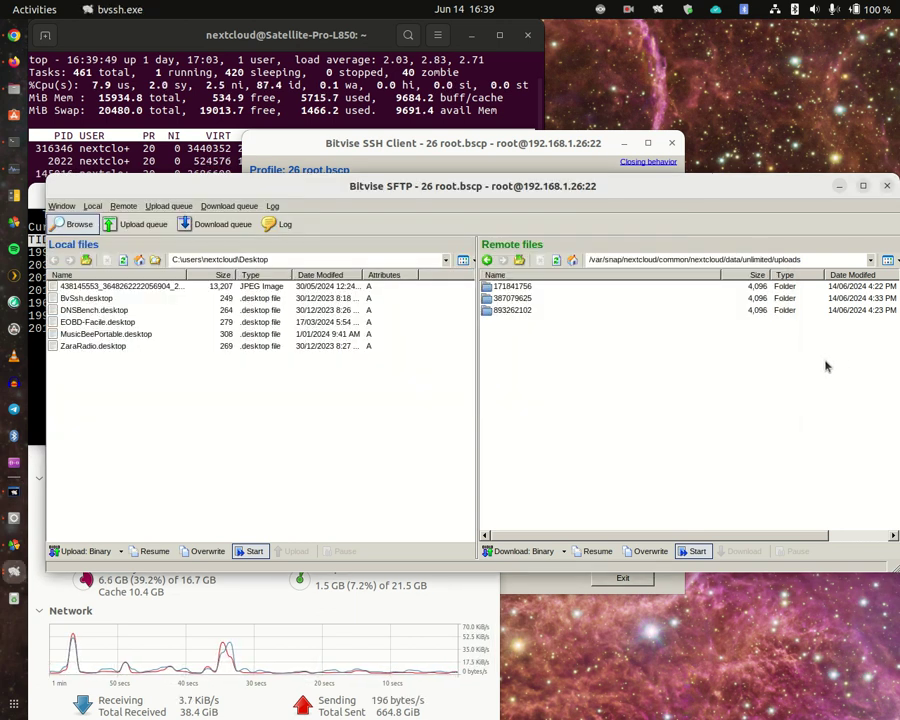
double_click(533, 298)
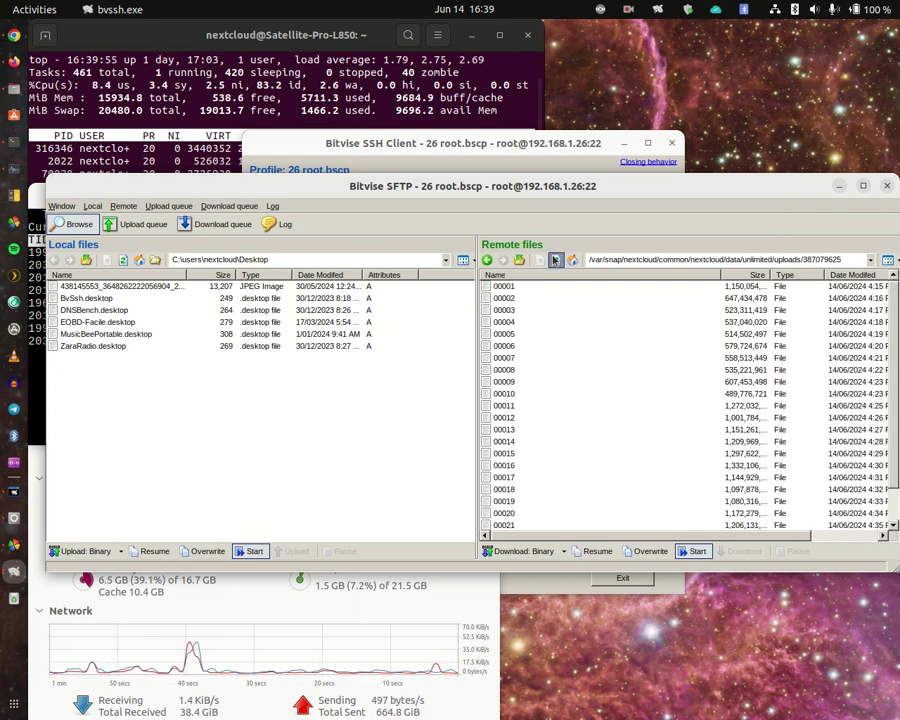
scroll(562, 398, "down", 1)
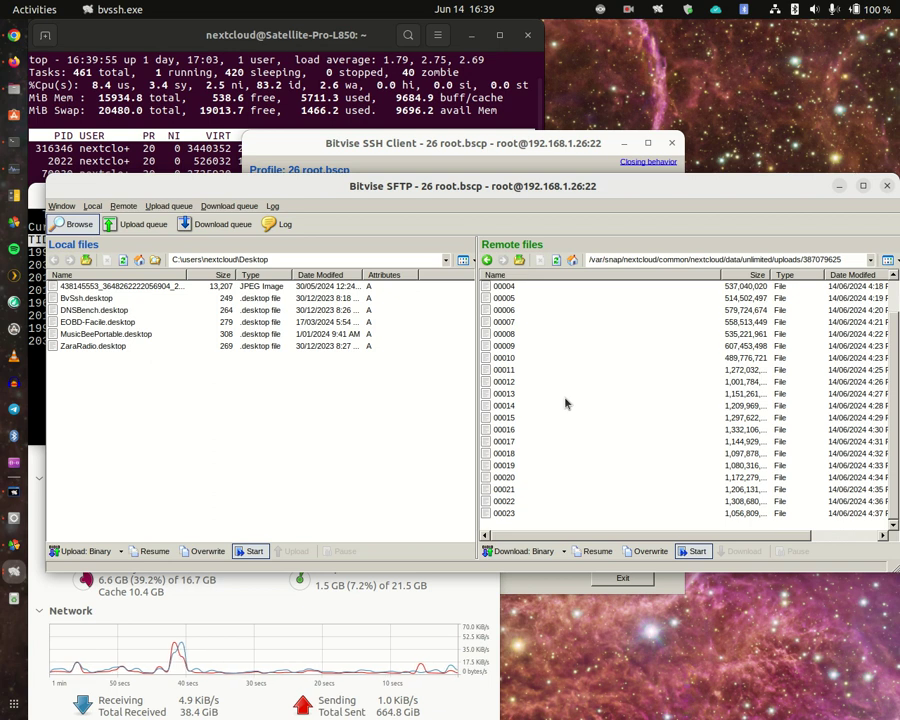
left_click(555, 261)
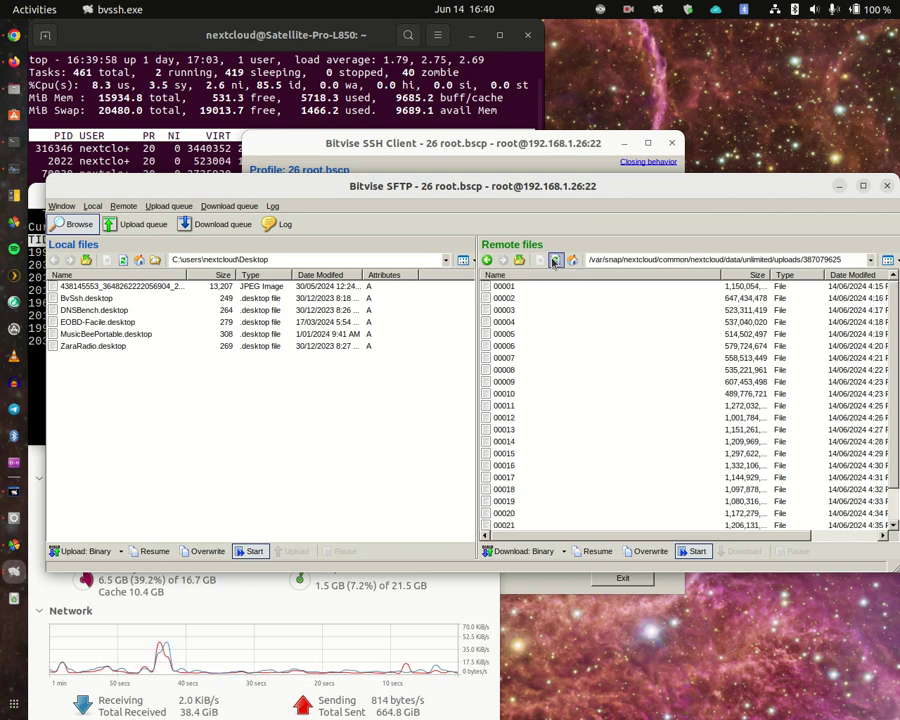
scroll(573, 381, "down", 1)
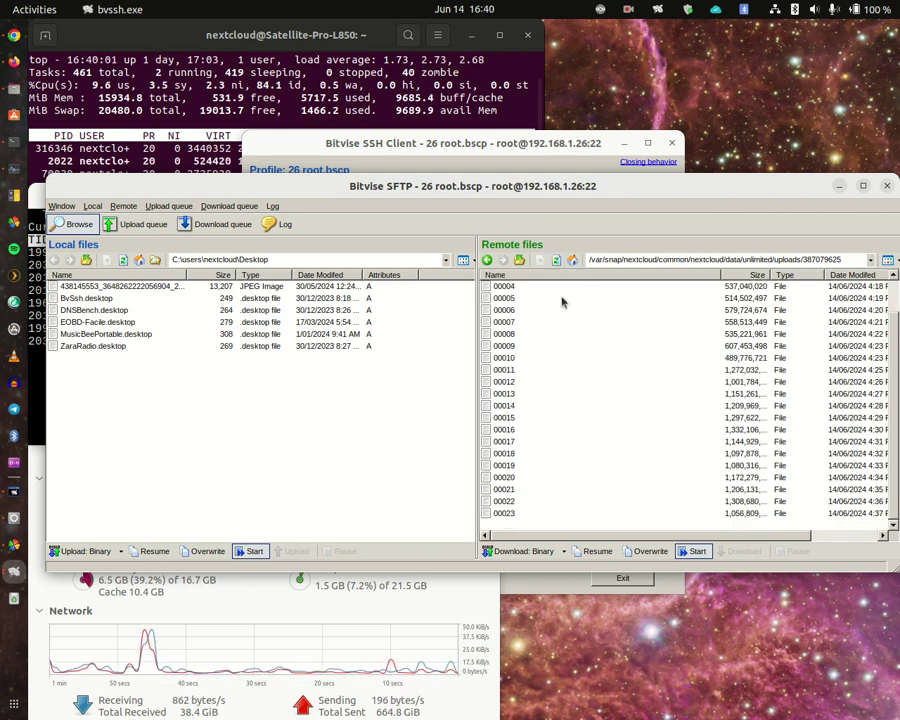
left_click(556, 261)
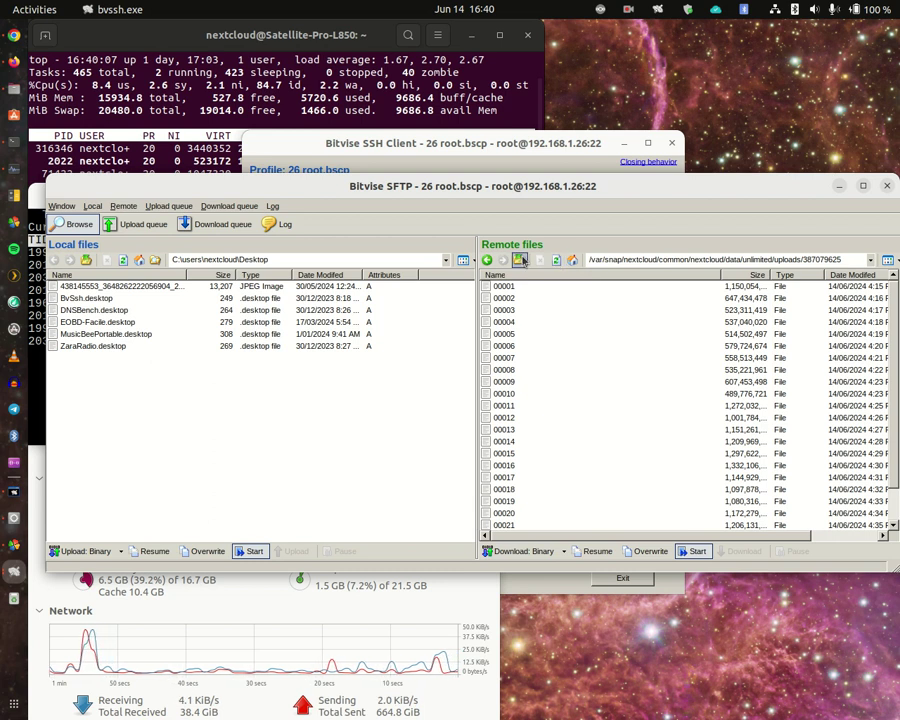
Step: Check upload folders 171841756 and 893262102 for newly written chunk files
left_click(519, 260)
double_click(512, 286)
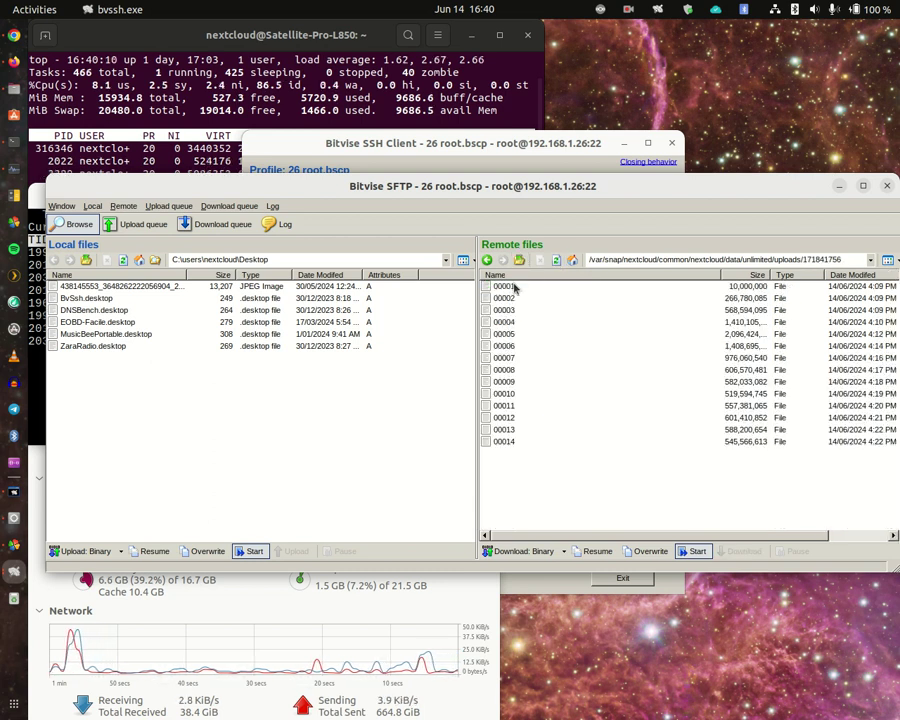
left_click(556, 262)
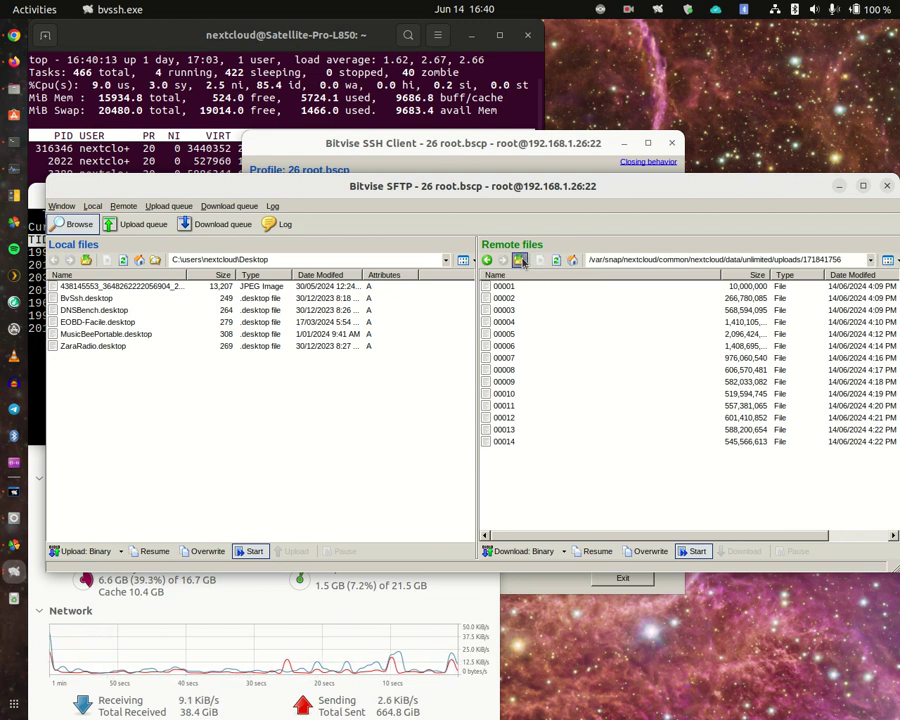
left_click(520, 260)
double_click(509, 310)
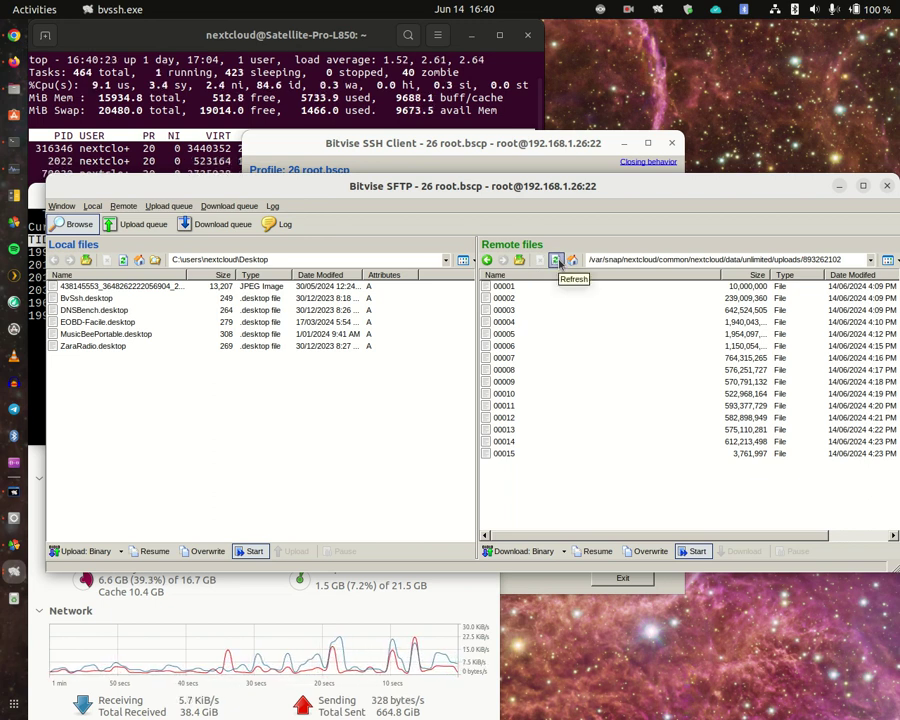
Step: Go up to the server's unlimited data folder and open files/largefiles
left_click(519, 260)
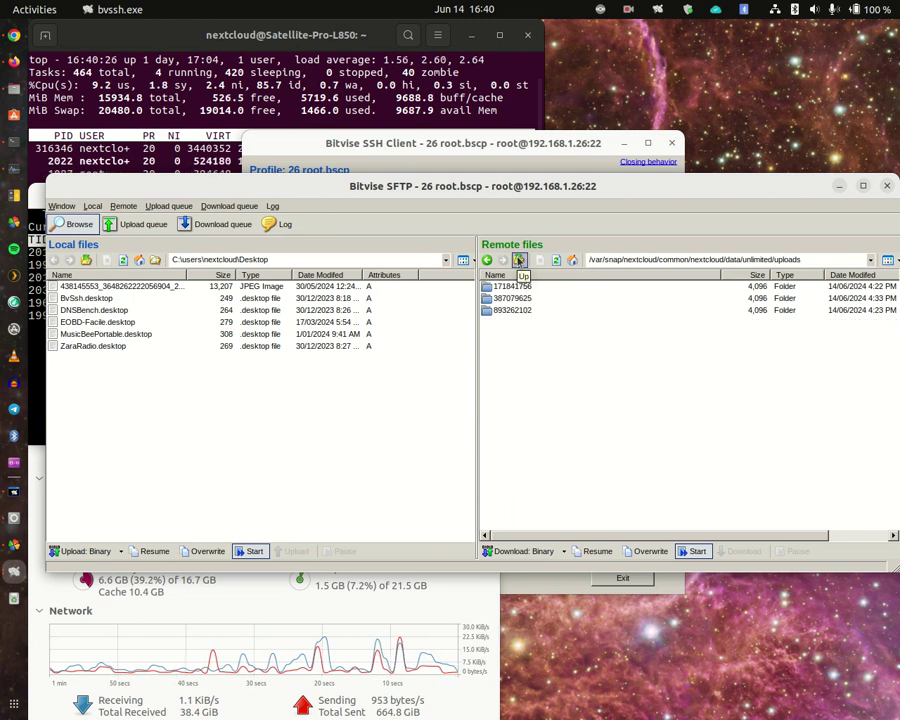
left_click(519, 260)
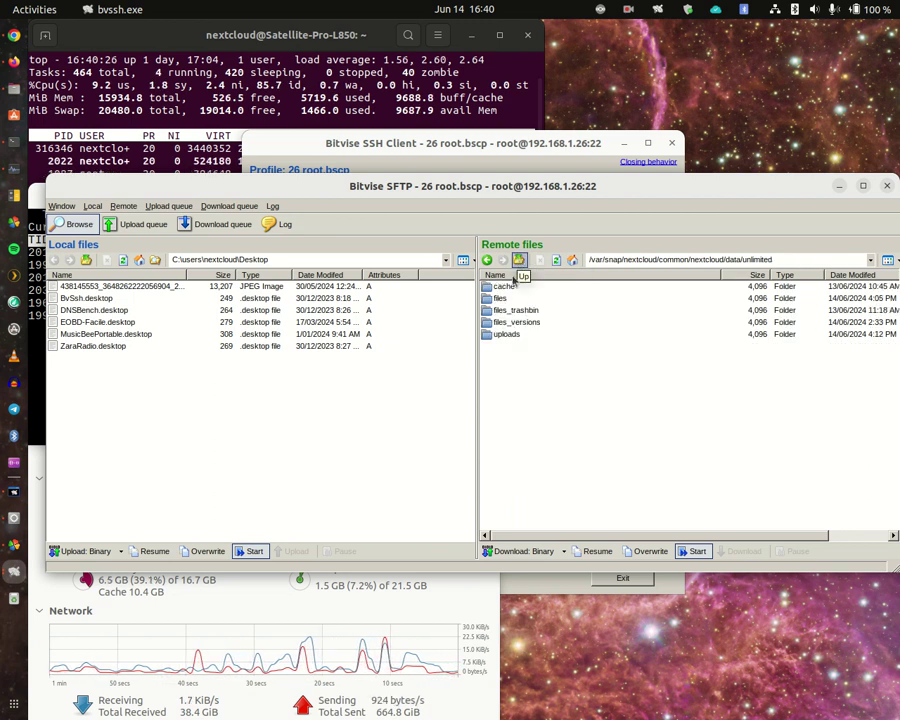
double_click(500, 297)
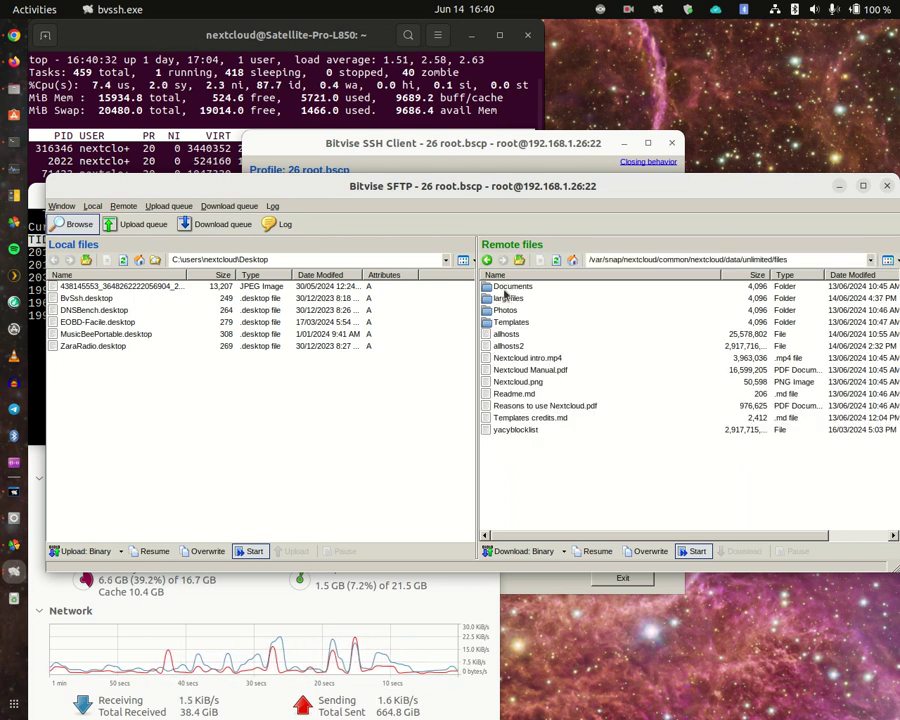
double_click(508, 299)
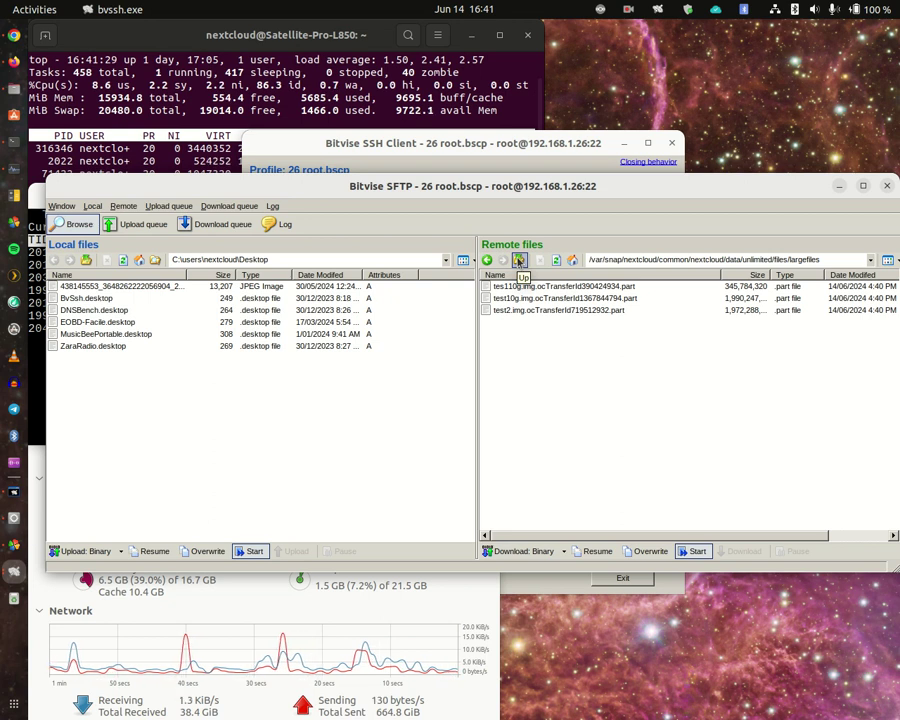
Step: Refresh the remote largefiles folder repeatedly to watch the sizes of the three .part files
left_click(556, 260)
left_click(556, 260)
left_click(556, 260)
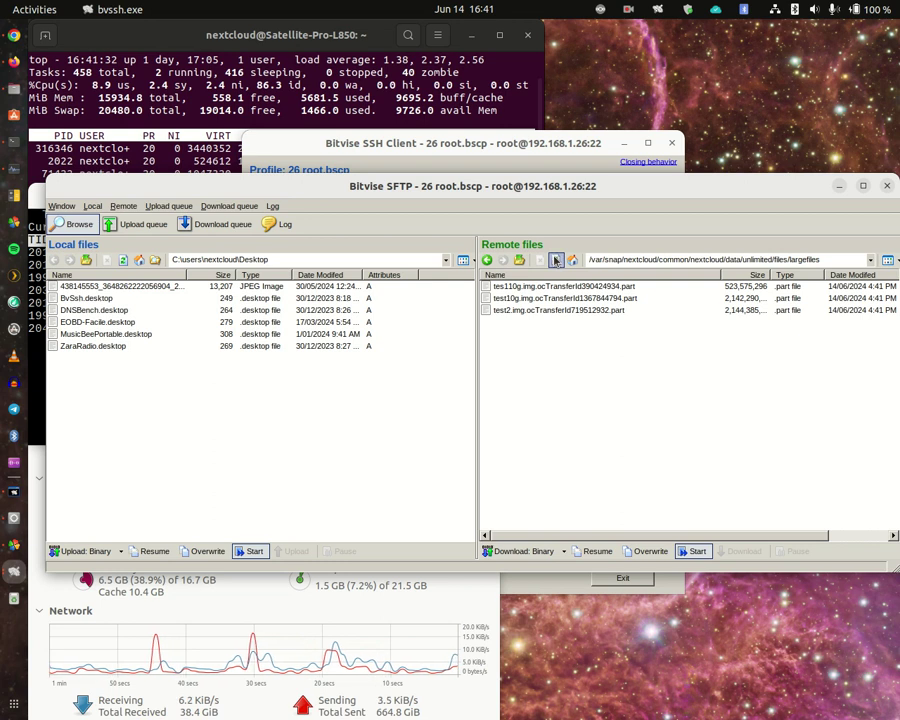
left_click(556, 260)
left_click(556, 260)
left_click(556, 260)
left_click(556, 260)
left_click(556, 260)
left_click(556, 260)
left_click(556, 260)
left_click(556, 260)
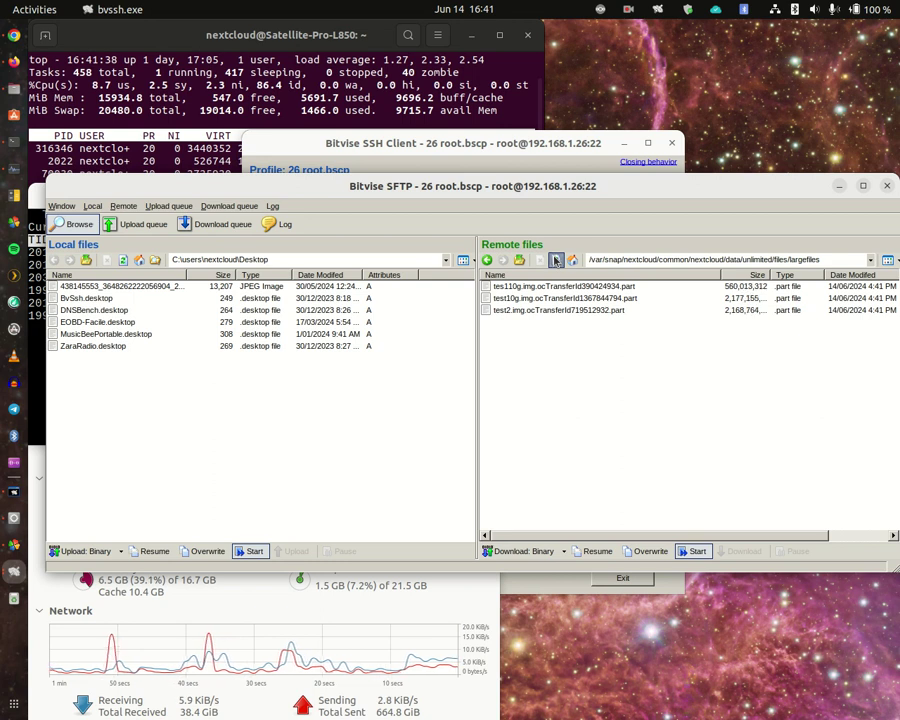
left_click(556, 260)
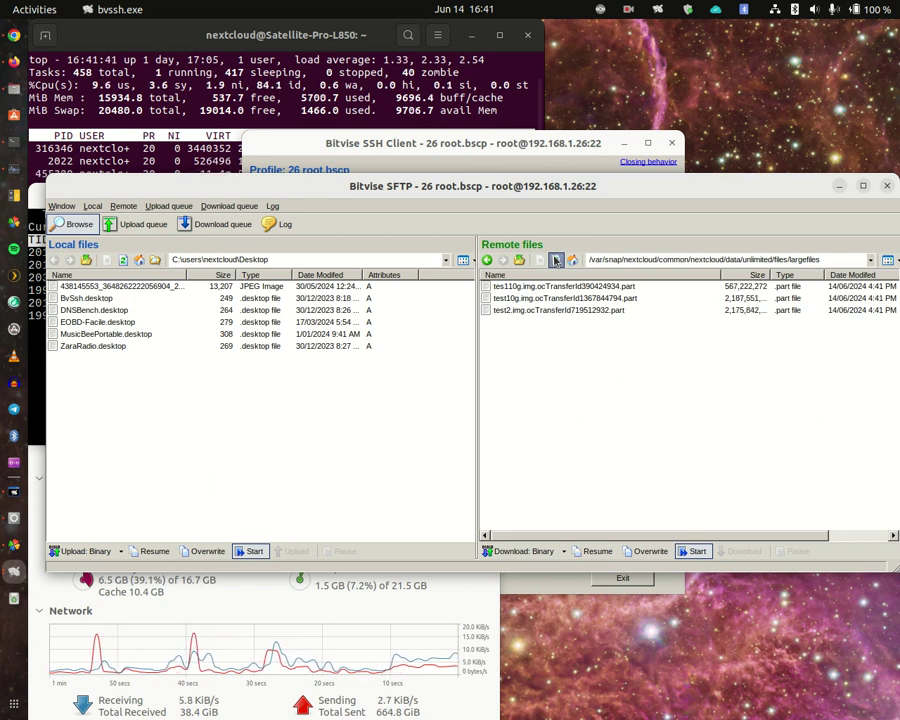
left_click(556, 260)
left_click(556, 260)
left_click(556, 260)
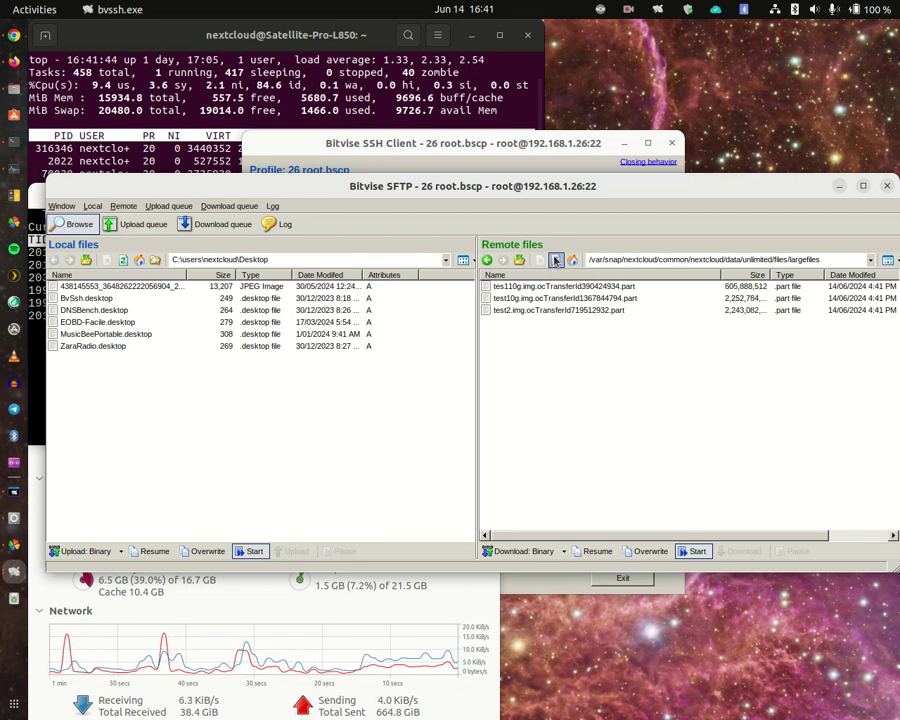
left_click(556, 260)
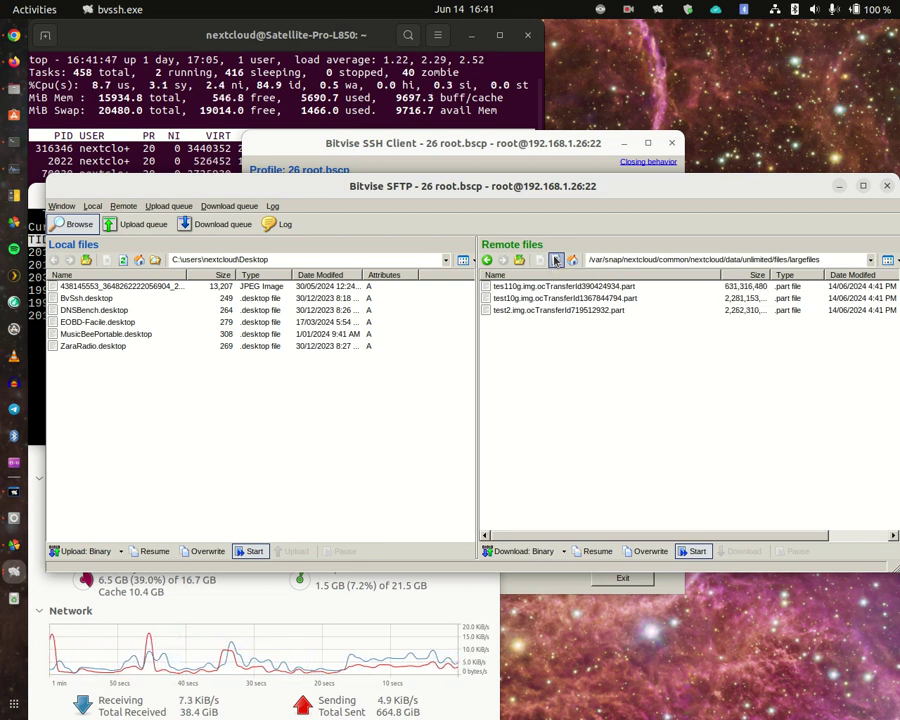
left_click(556, 260)
left_click(556, 260)
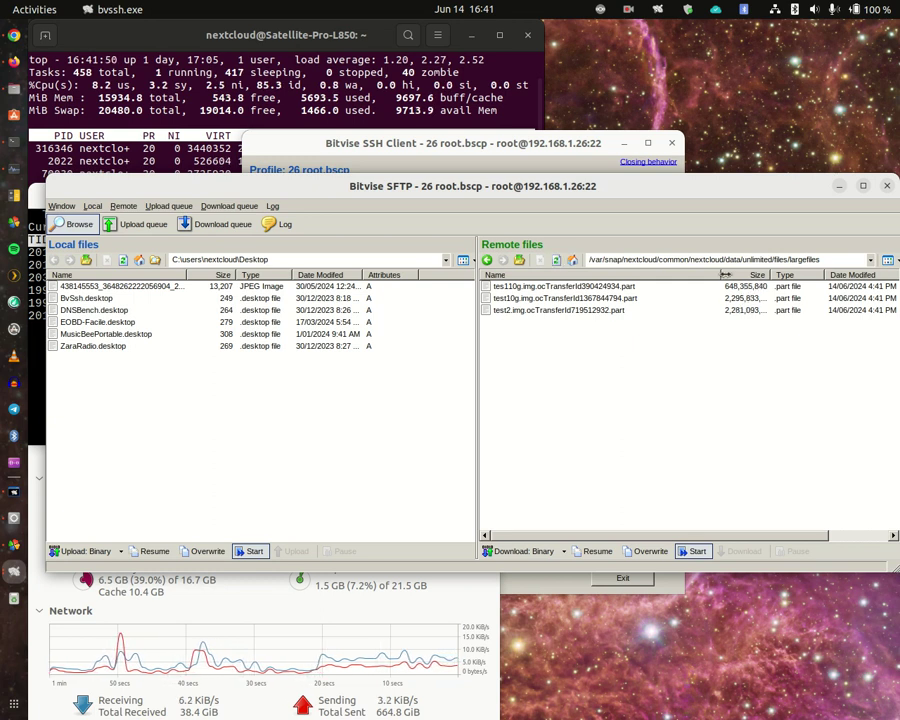
Step: Widen the remote Size column to show full byte counts, and keep refreshing largefiles to compare the .part file sizes
mouse_move(721, 274)
left_mouse_down()
mouse_move(648, 284)
mouse_move(730, 275)
left_mouse_up()
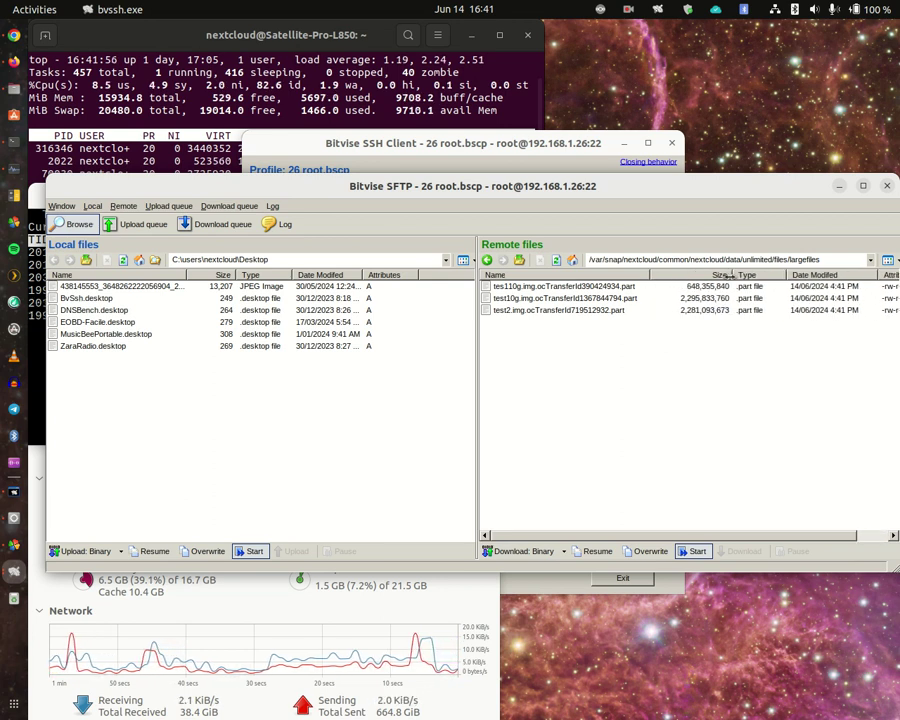
left_click(556, 260)
left_click(557, 261)
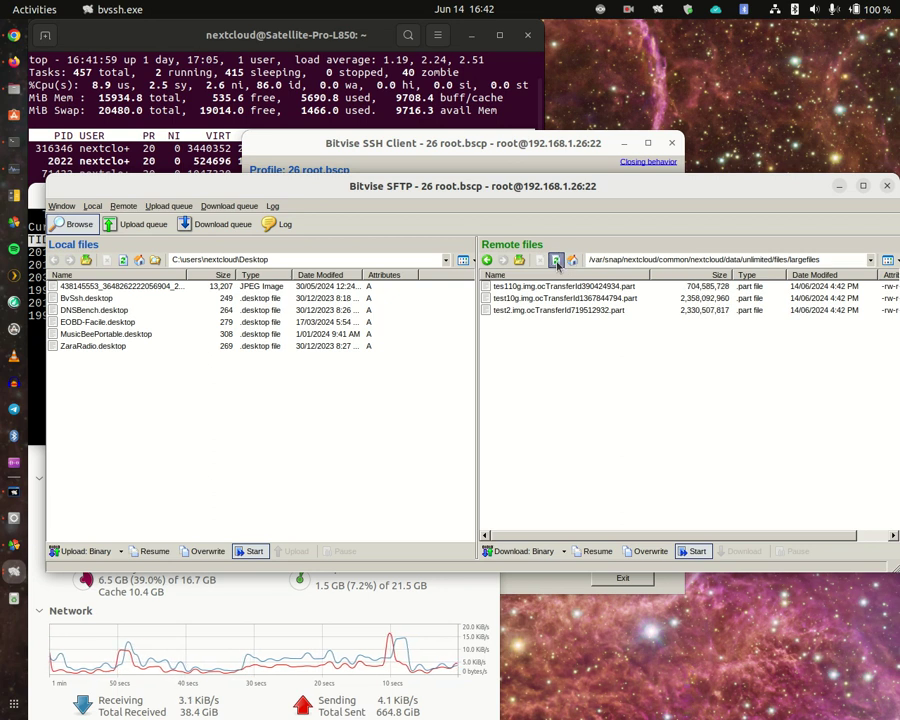
left_click(557, 261)
left_click(557, 261)
left_click(557, 261)
left_click(557, 261)
left_click(557, 261)
left_click(557, 261)
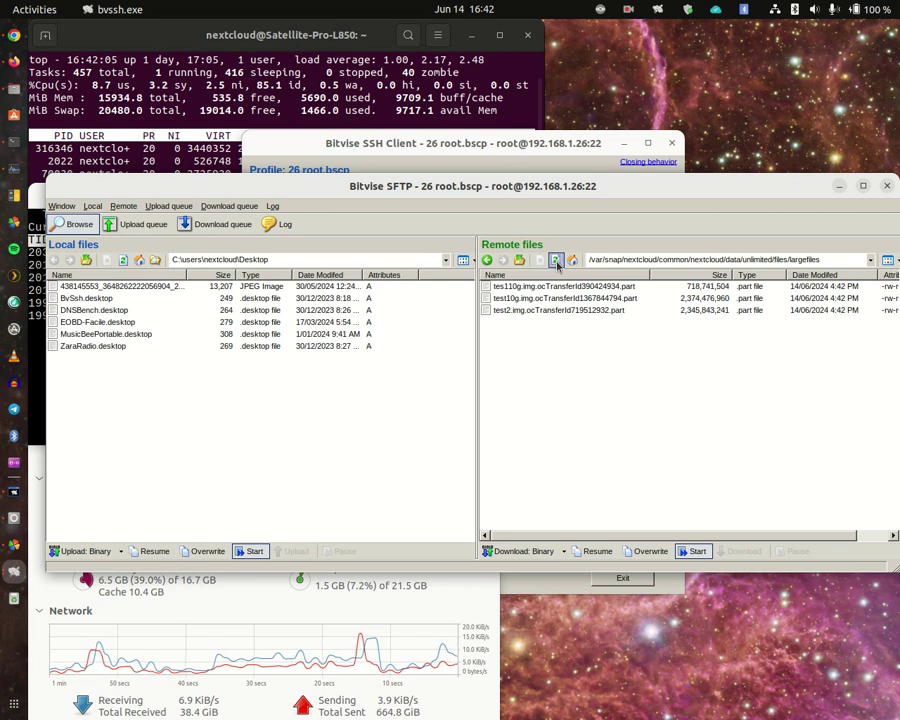
left_click(557, 261)
left_click(557, 261)
left_click(557, 261)
left_click(557, 261)
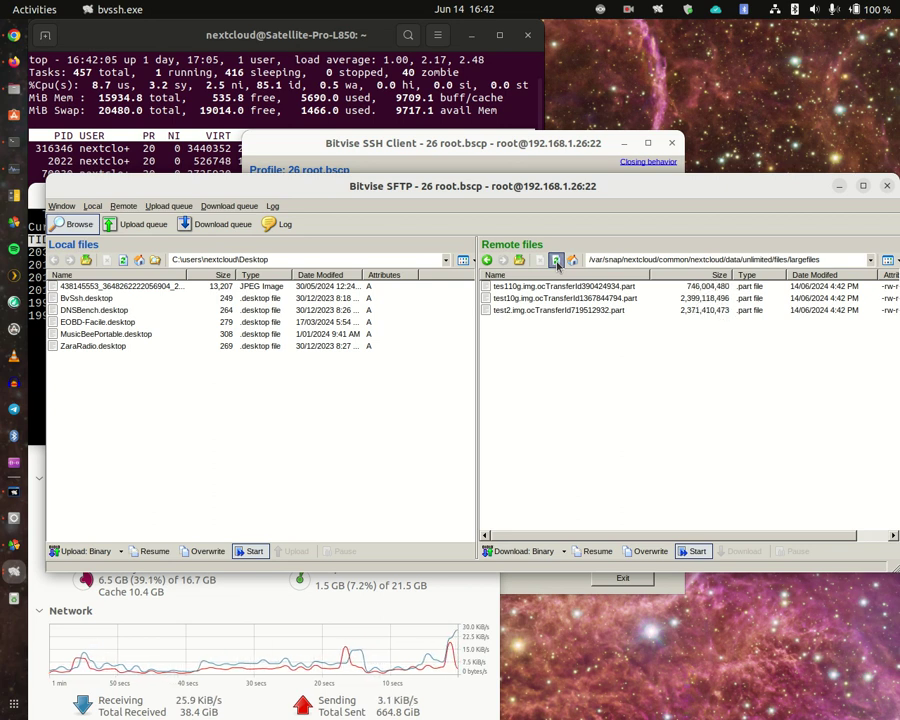
left_click(557, 261)
left_click(557, 261)
left_click(557, 261)
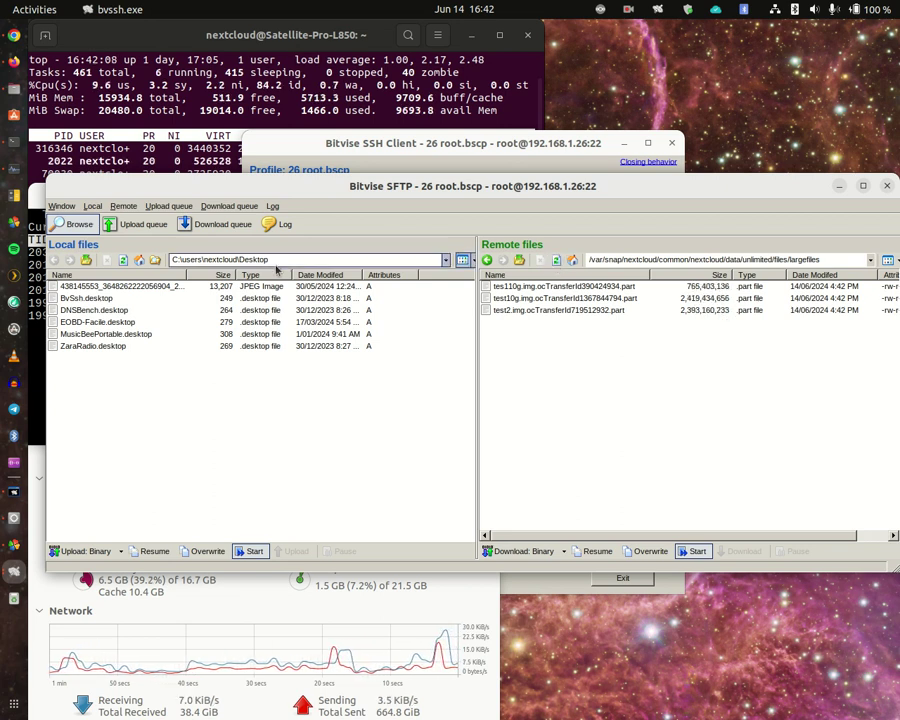
Step: Check the disk activity in the Bitvise xterm window, and return to the SFTP window to refresh the .part file sizes
left_click(35, 355)
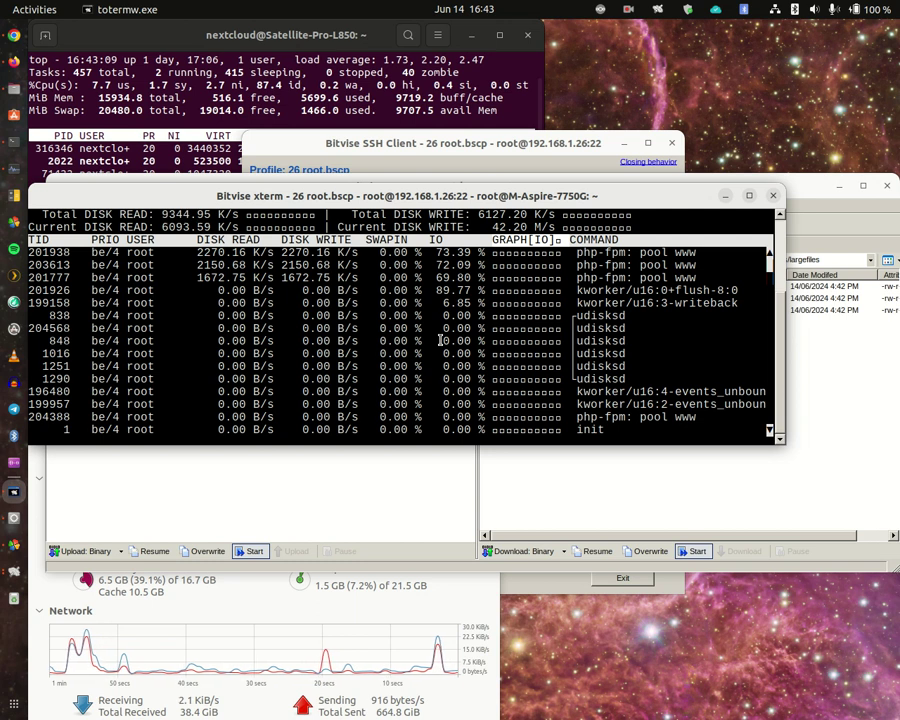
left_click(803, 204)
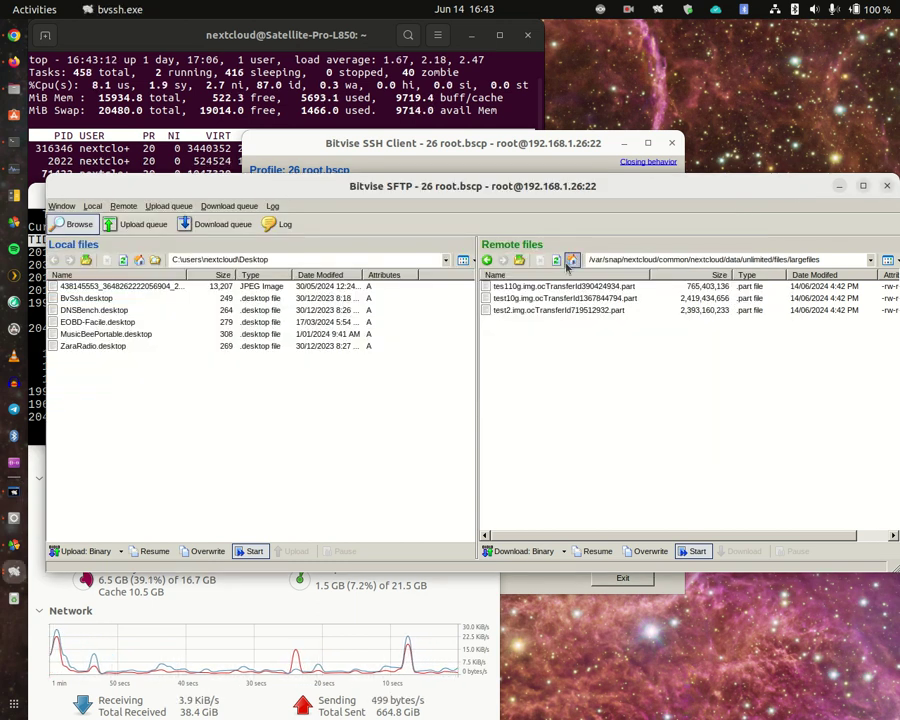
left_click(557, 260)
left_click(557, 260)
left_click(557, 260)
left_click(557, 260)
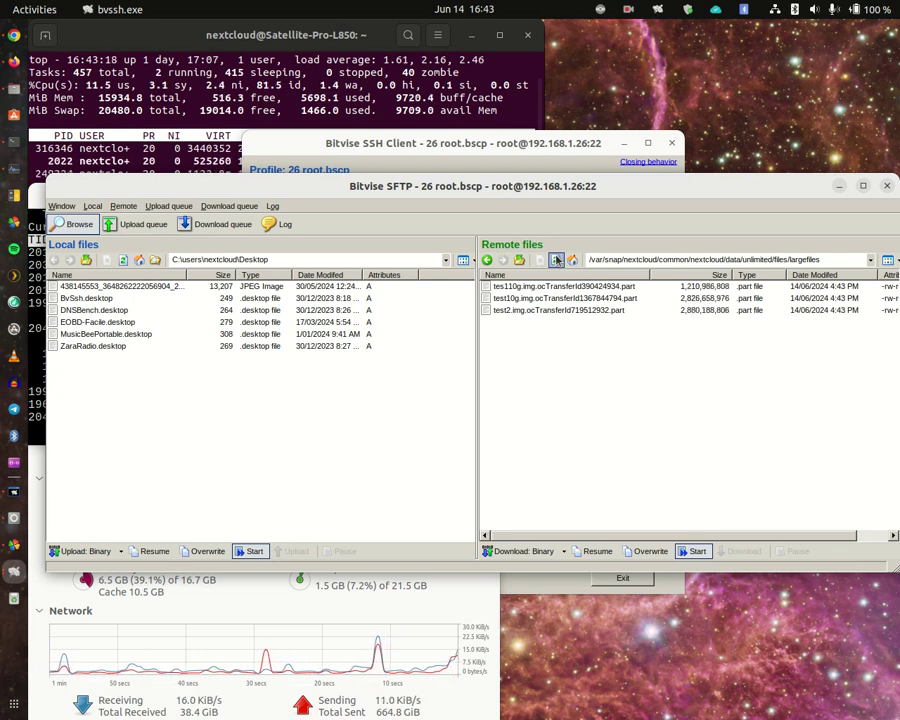
left_click(557, 260)
left_click(557, 260)
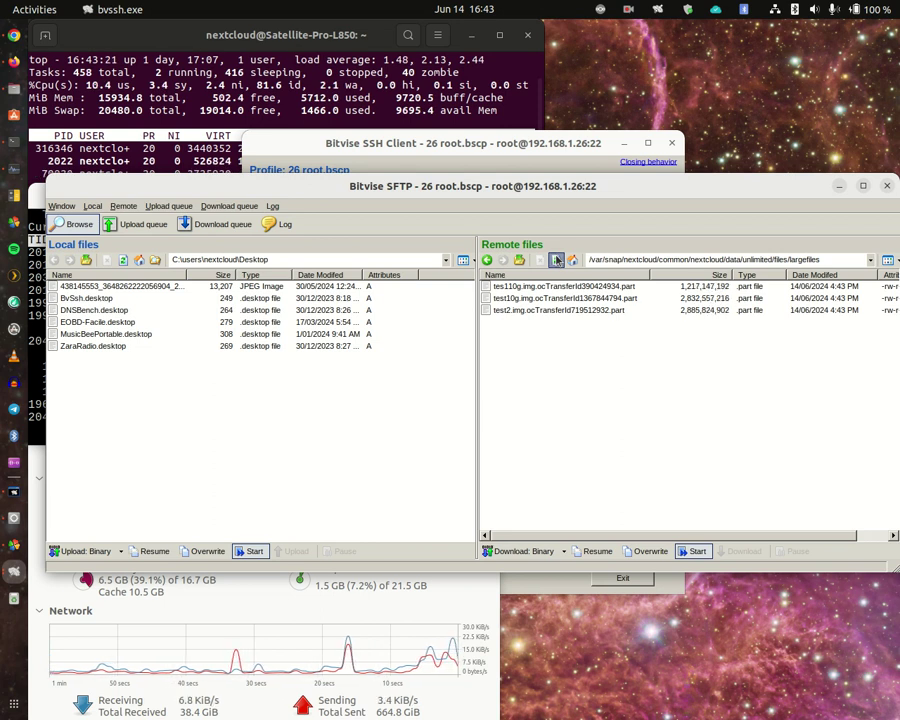
left_click(557, 260)
left_click(557, 260)
left_click(557, 260)
left_click(557, 260)
left_click(557, 260)
left_click(557, 260)
left_click(557, 260)
left_click(557, 260)
left_click(557, 260)
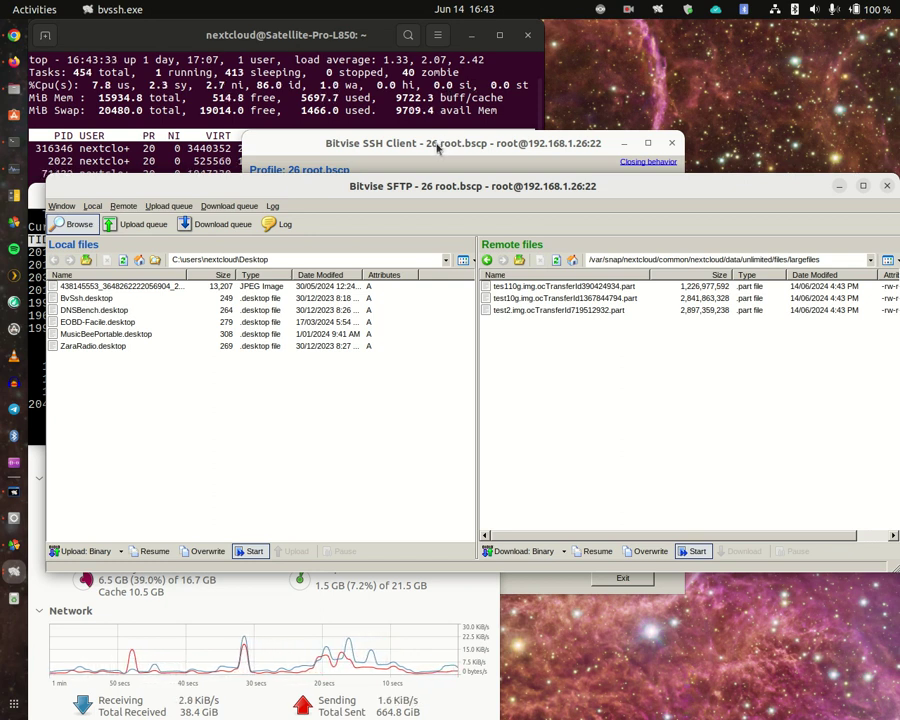
Step: Minimise the Bitvise SSH Client window, and check the xterm disk rates before returning to the SFTP window
left_click(624, 144)
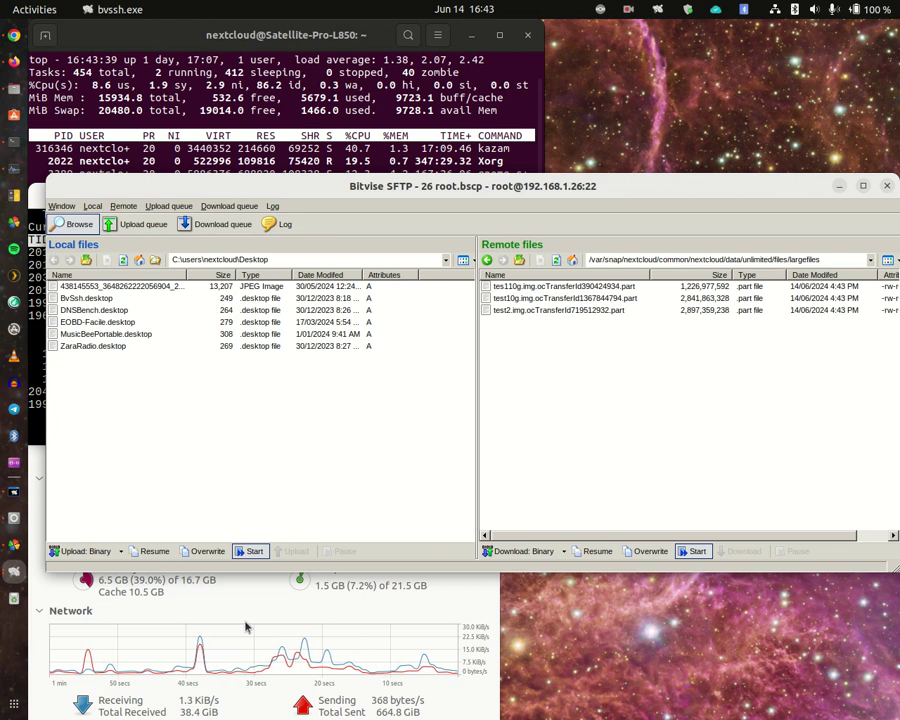
left_click(12, 493)
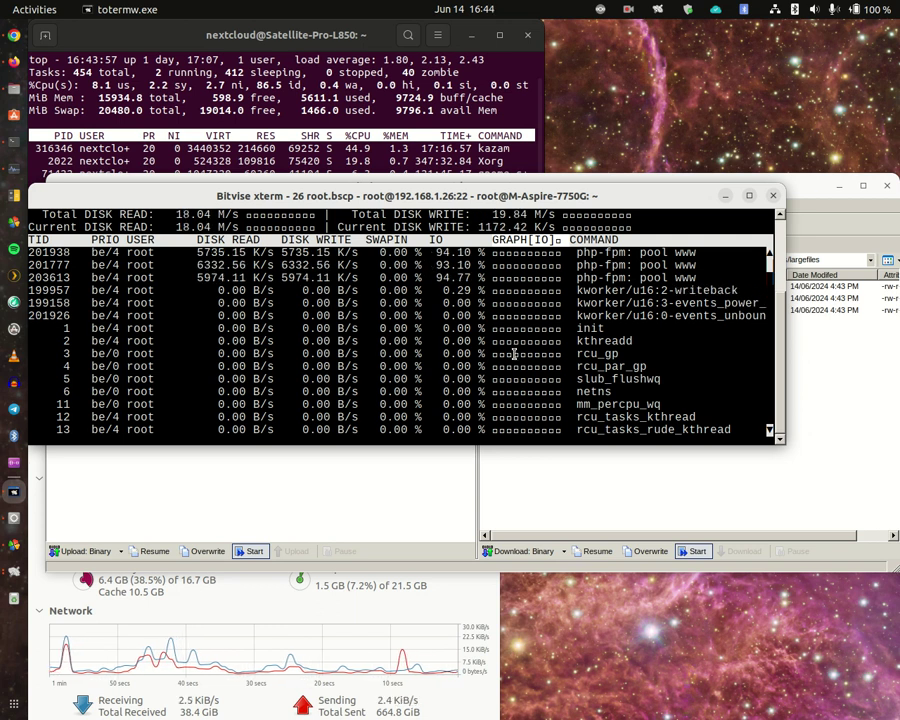
left_click(815, 190)
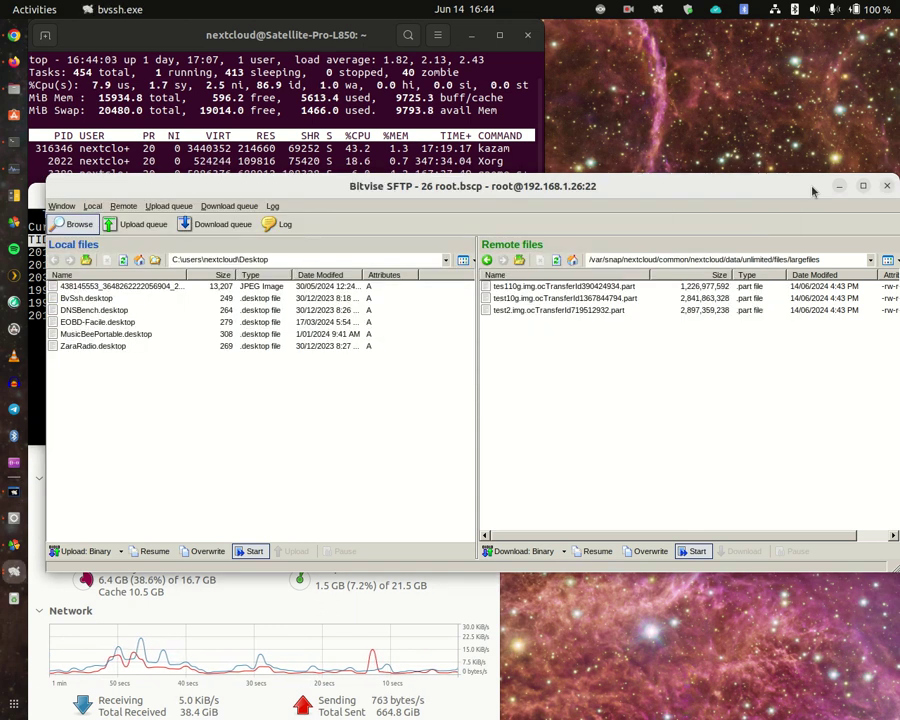
Step: Refresh largefiles several more times to follow the assembly of the three .part files
left_click(555, 261)
left_click(555, 261)
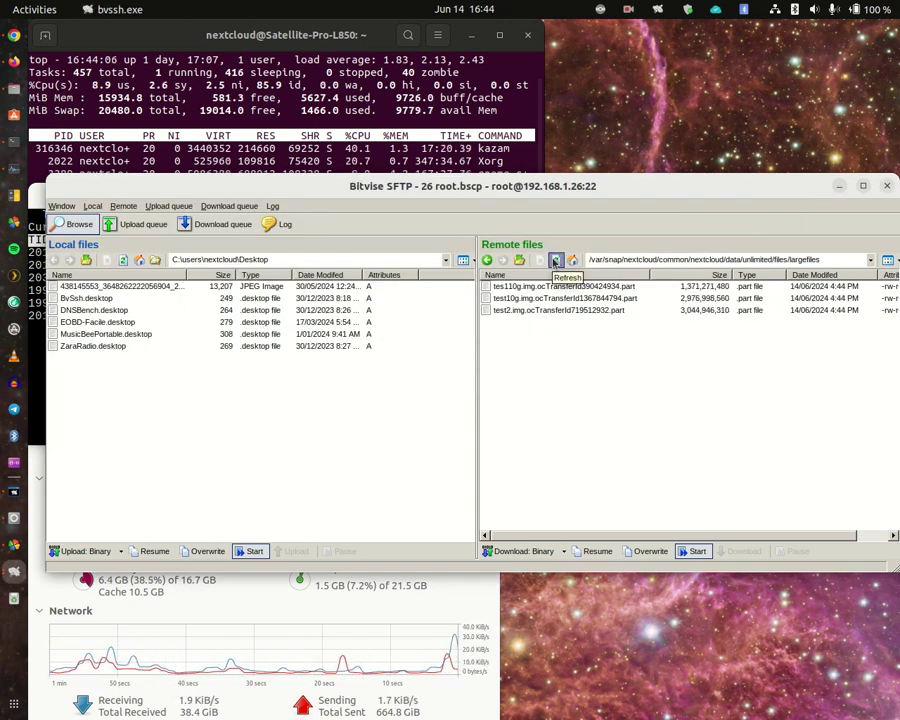
left_click(555, 261)
left_click(555, 261)
left_click(555, 261)
left_click(555, 261)
left_click(555, 261)
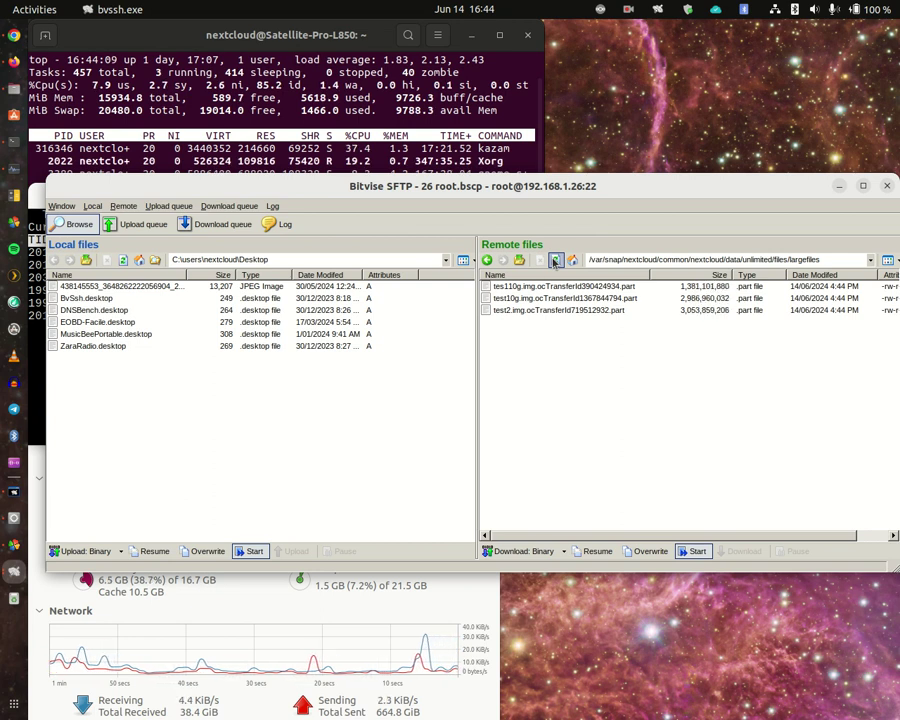
Step: Keep refreshing the remote largefiles folder to track how the three .part files grow during assembly
left_click(555, 261)
left_click(555, 261)
left_click(555, 261)
left_click(555, 261)
left_click(555, 261)
left_click(555, 261)
left_click(555, 261)
left_click(555, 261)
left_click(555, 261)
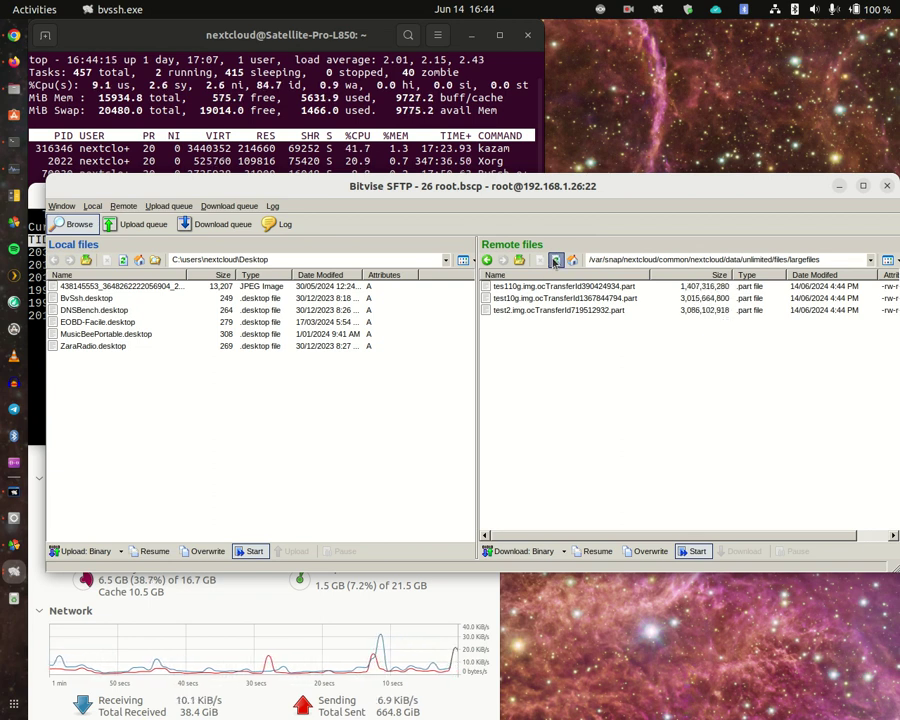
left_click(555, 261)
left_click(555, 261)
left_click(555, 261)
left_click(555, 261)
left_click(555, 261)
left_click(555, 261)
left_click(555, 261)
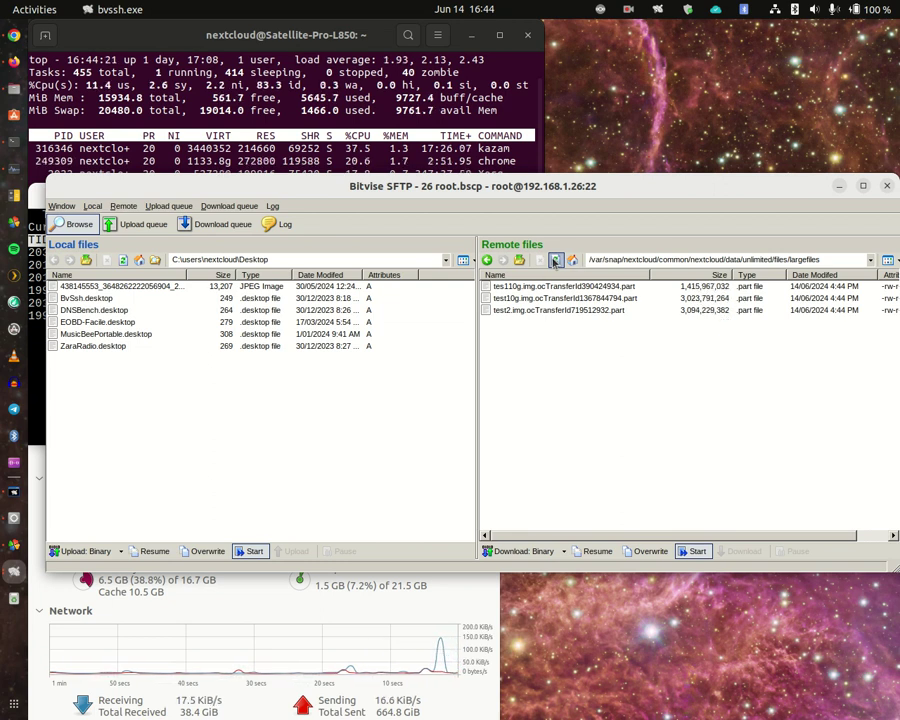
left_click(555, 261)
left_click(555, 261)
left_click(555, 261)
left_click(555, 261)
left_click(555, 261)
left_click(555, 261)
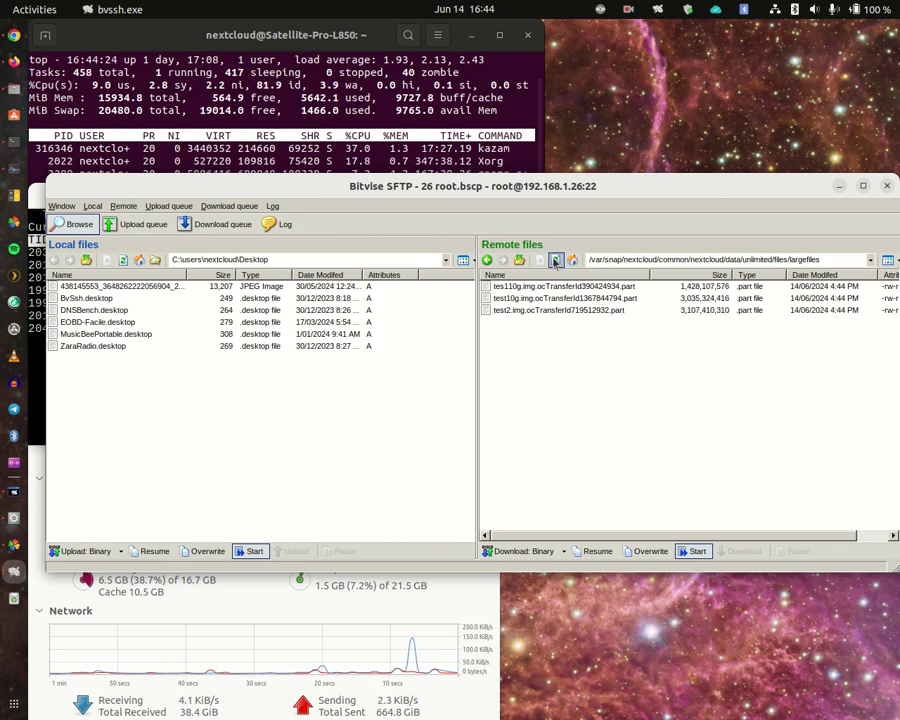
left_click(555, 261)
left_click(555, 261)
left_click(555, 261)
left_click(555, 261)
left_click(555, 261)
left_click(555, 261)
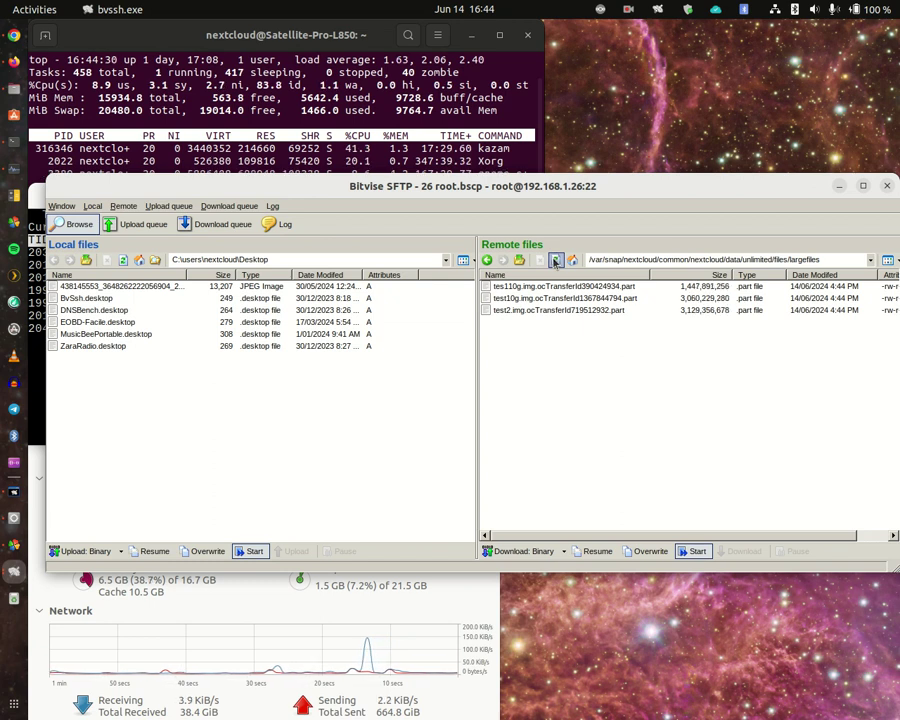
left_click(555, 261)
left_click(555, 261)
left_click(555, 261)
left_click(555, 261)
left_click(555, 261)
left_click(555, 261)
left_click(555, 261)
left_click(555, 261)
left_click(555, 261)
left_click(555, 261)
left_click(555, 261)
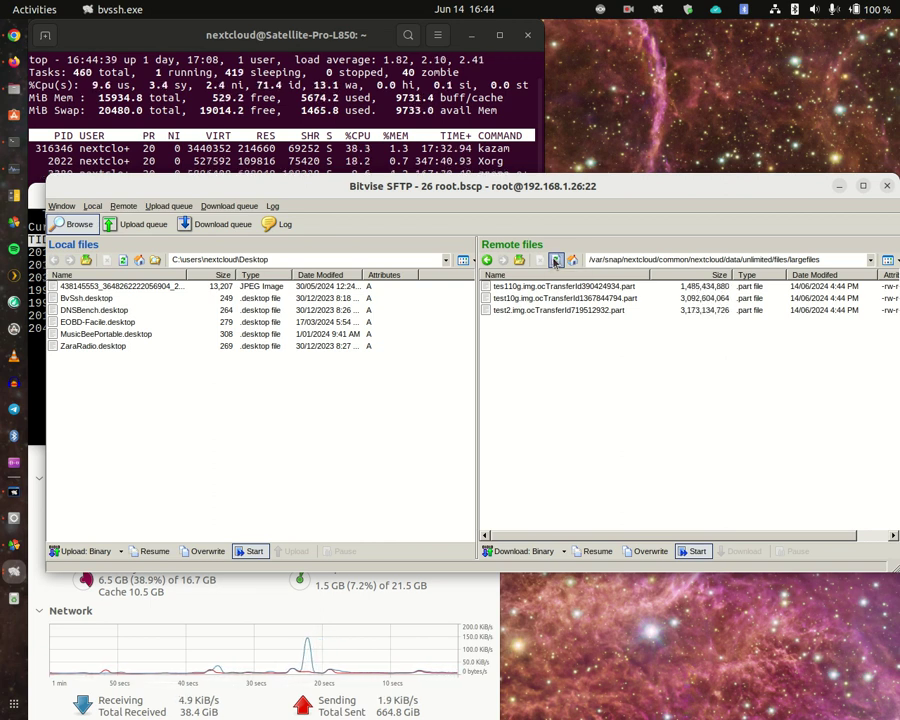
left_click(555, 261)
left_click(555, 261)
left_click(555, 261)
left_click(555, 261)
left_click(555, 261)
left_click(556, 262)
left_click(556, 262)
left_click(556, 262)
left_click(556, 262)
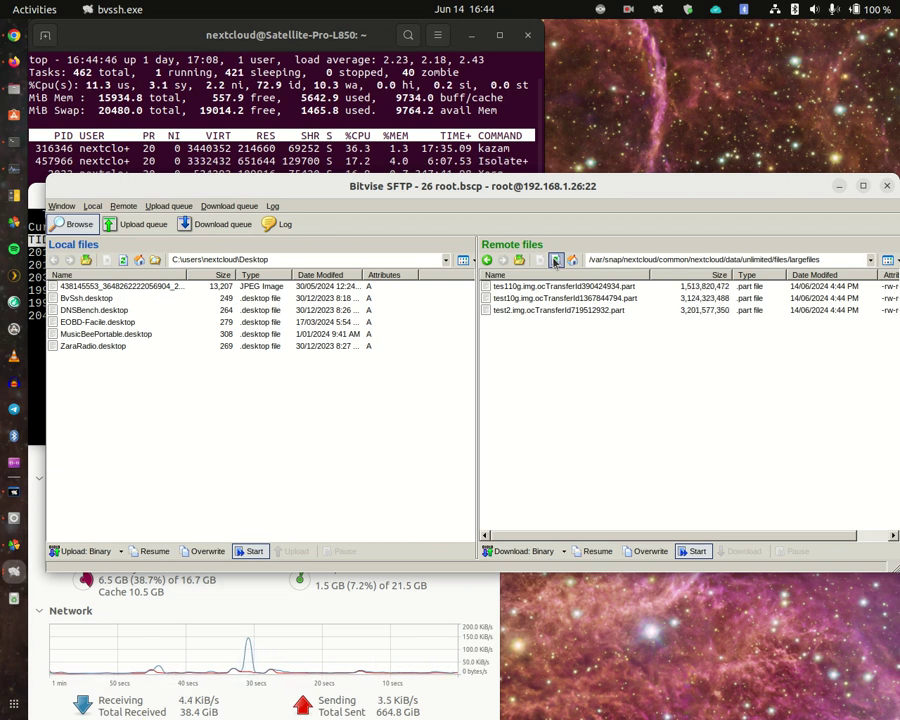
left_click(556, 262)
left_click(556, 262)
left_click(556, 262)
left_click(556, 262)
left_click(556, 262)
left_click(556, 262)
left_click(556, 262)
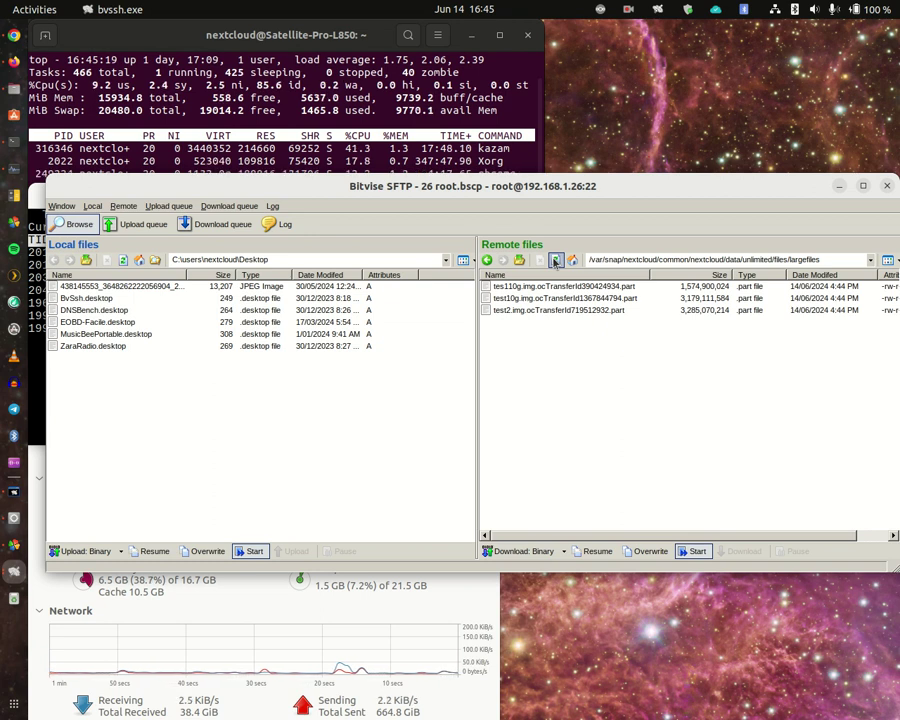
left_click(556, 260)
left_click(556, 260)
left_click(556, 260)
left_click(556, 260)
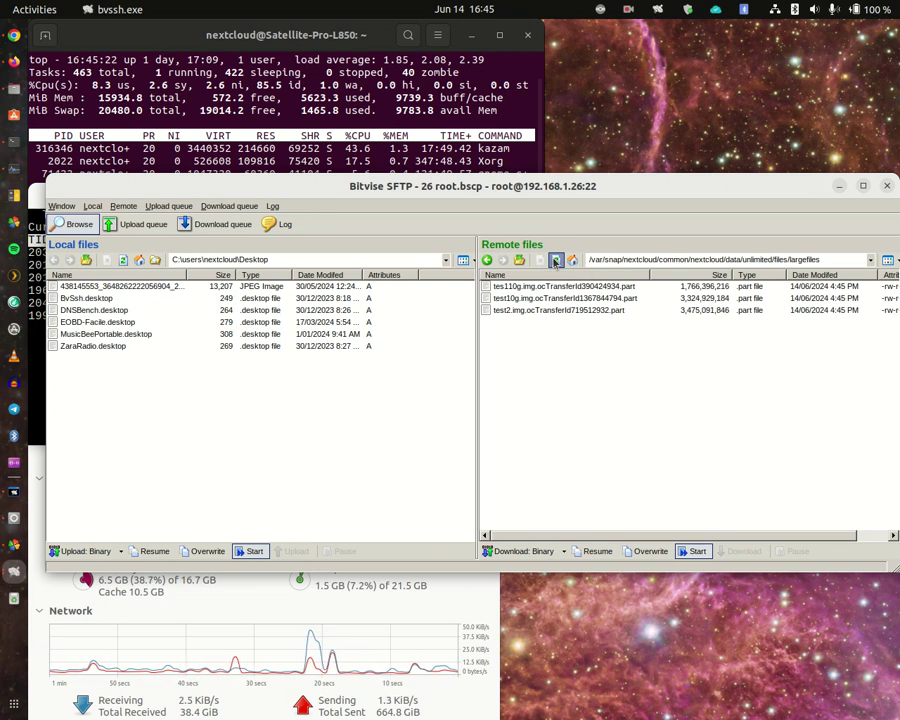
left_click(556, 260)
left_click(556, 260)
left_click(556, 260)
left_click(556, 260)
left_click(556, 260)
left_click(556, 260)
left_click(556, 260)
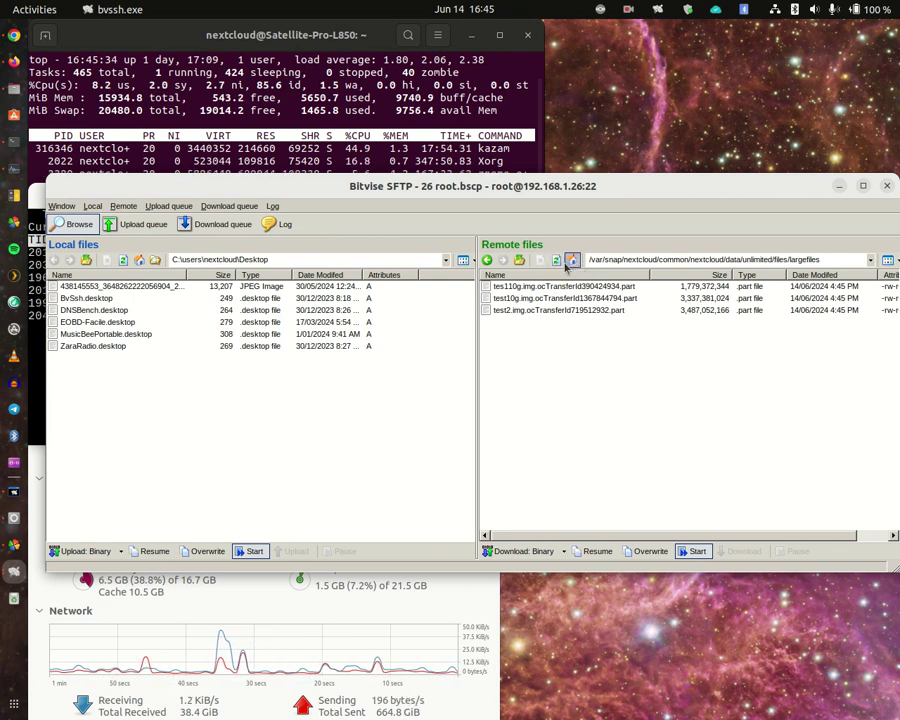
Step: Check the sync progress in the Nextcloud client's main dialog, and bring the Bitvise xterm disk rates to the front
left_click(600, 9)
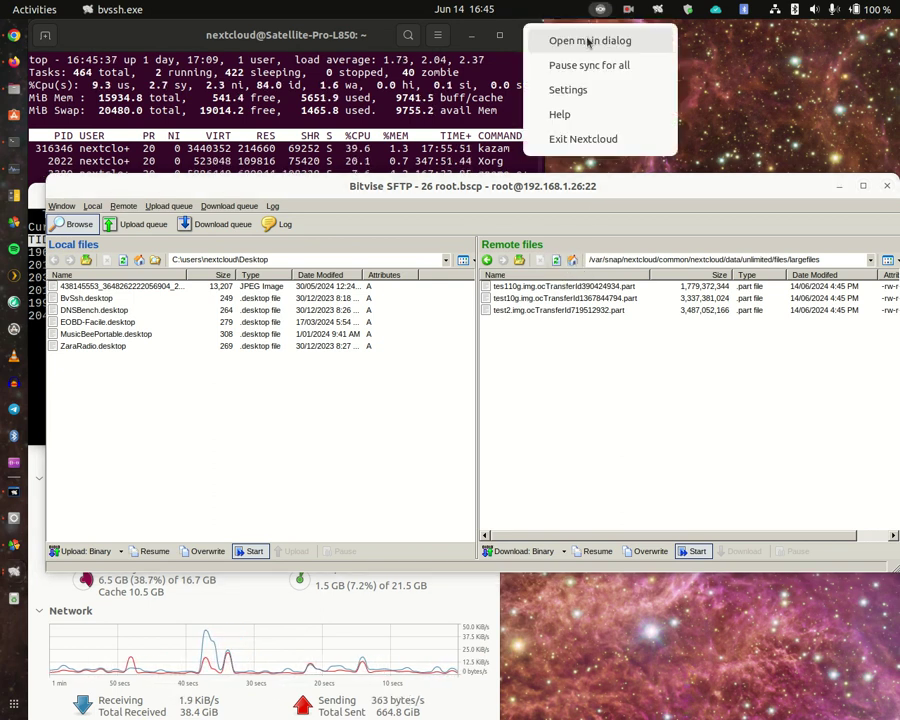
left_click(589, 41)
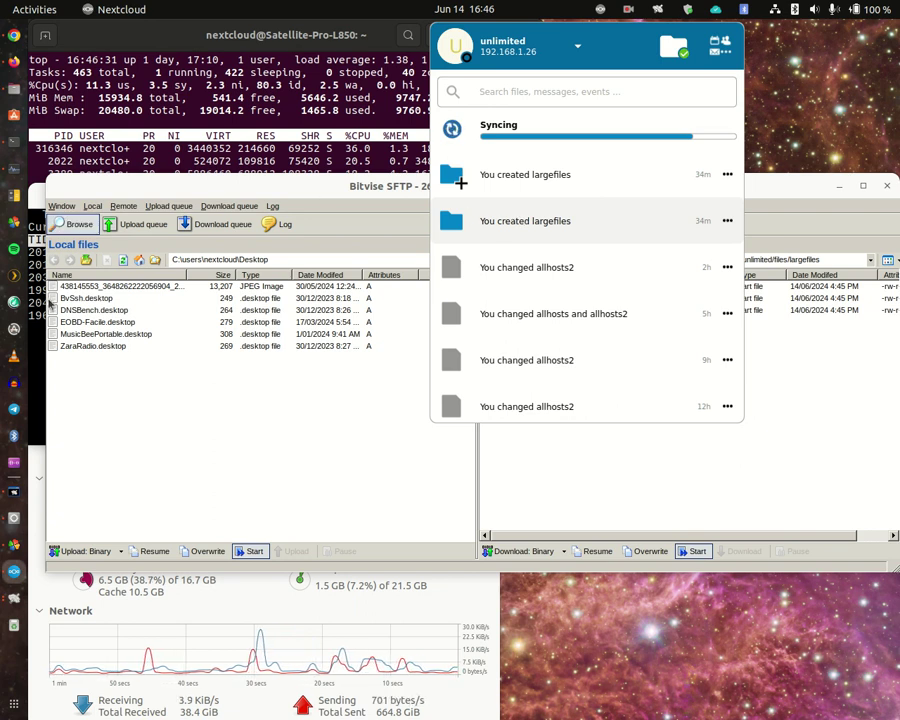
left_click(36, 328)
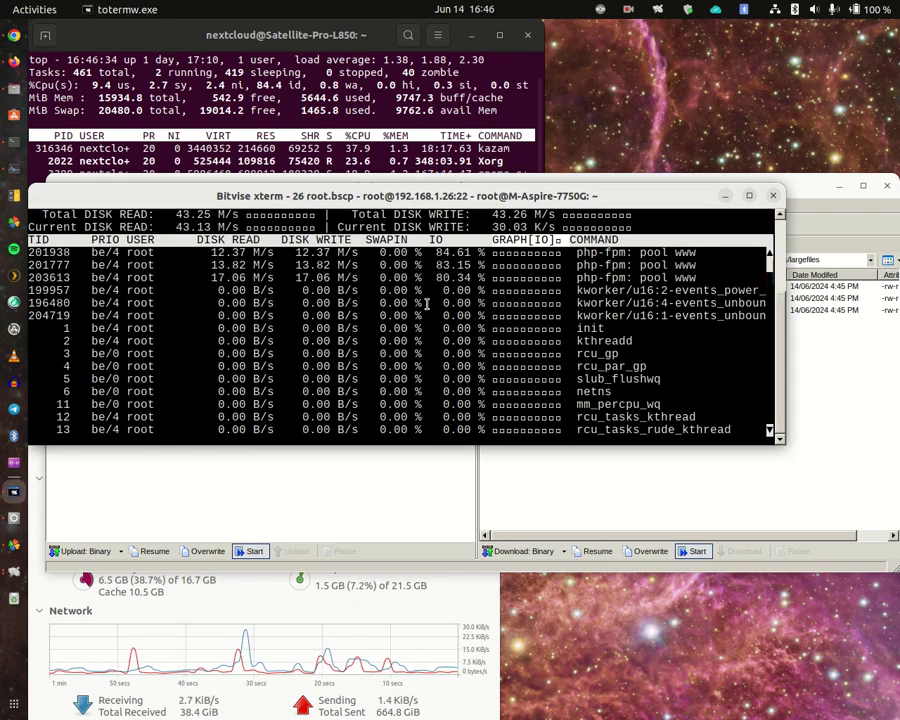
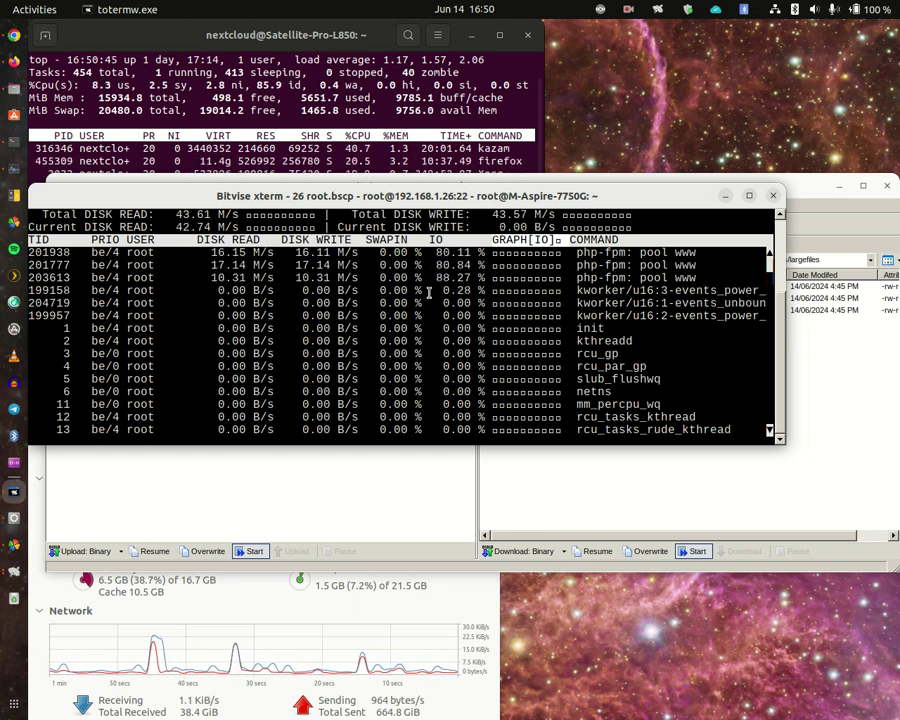
Step: Return to the Bitvise SFTP window and refresh largefiles repeatedly to compare the sizes of the .part files
left_click(820, 186)
left_click(557, 260)
left_click(557, 260)
left_click(557, 260)
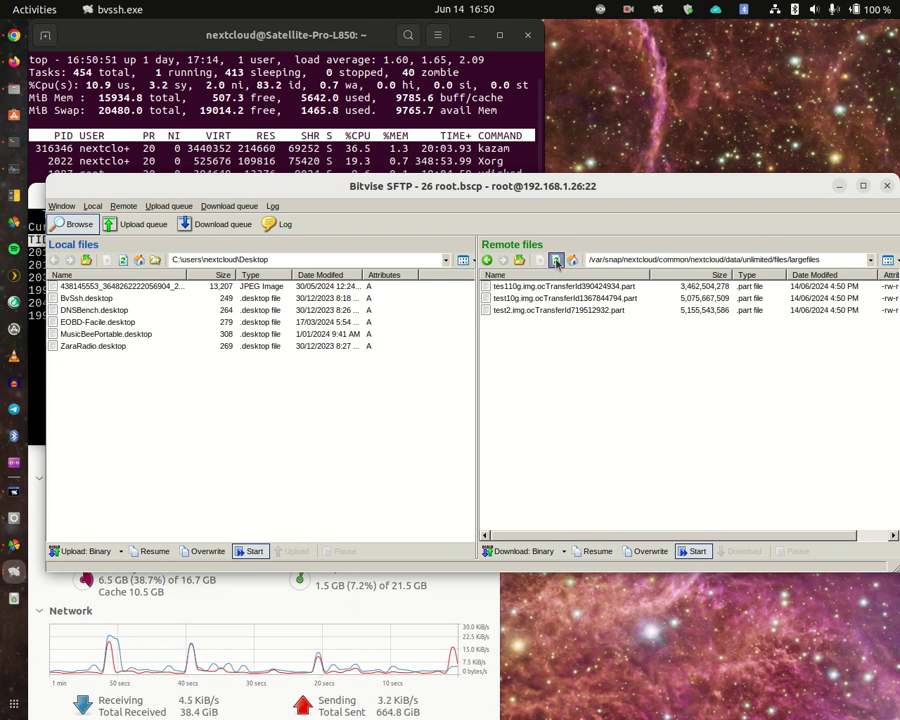
left_click(557, 260)
left_click(557, 260)
left_click(557, 260)
left_click(557, 260)
left_click(557, 260)
left_click(557, 260)
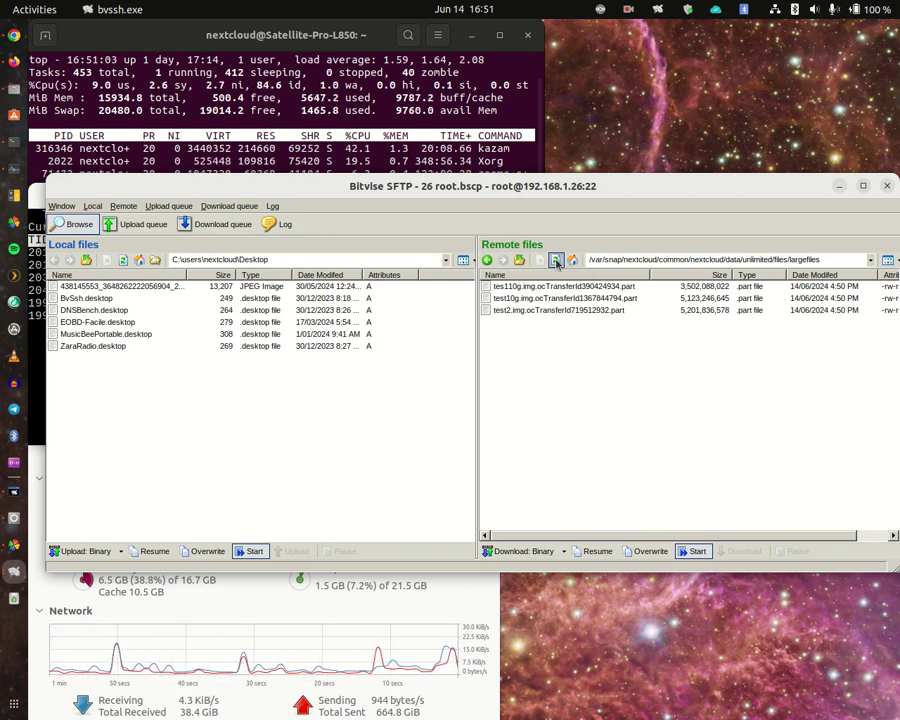
left_click(557, 262)
left_click(557, 262)
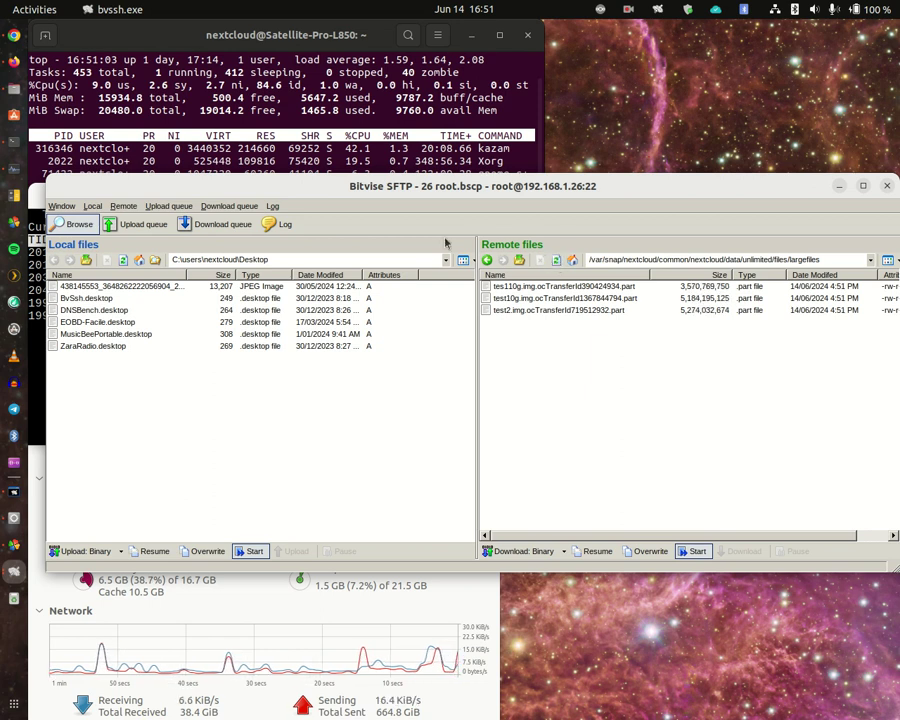
Step: Check the xterm disk rates and the top process list in the Terminal, moving the Terminal window slightly down
left_click(37, 340)
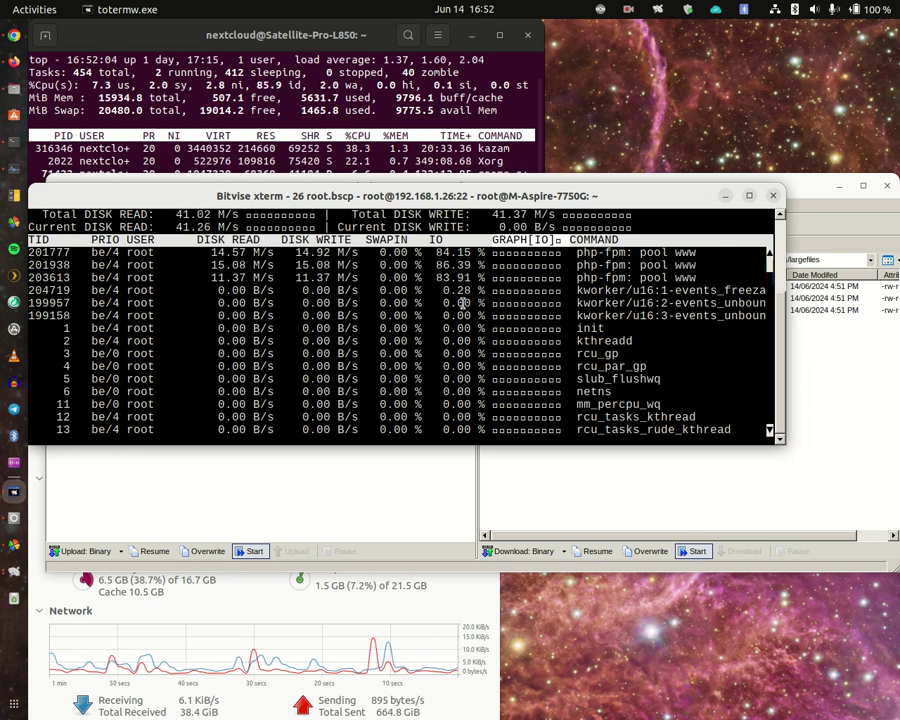
right_click(463, 302)
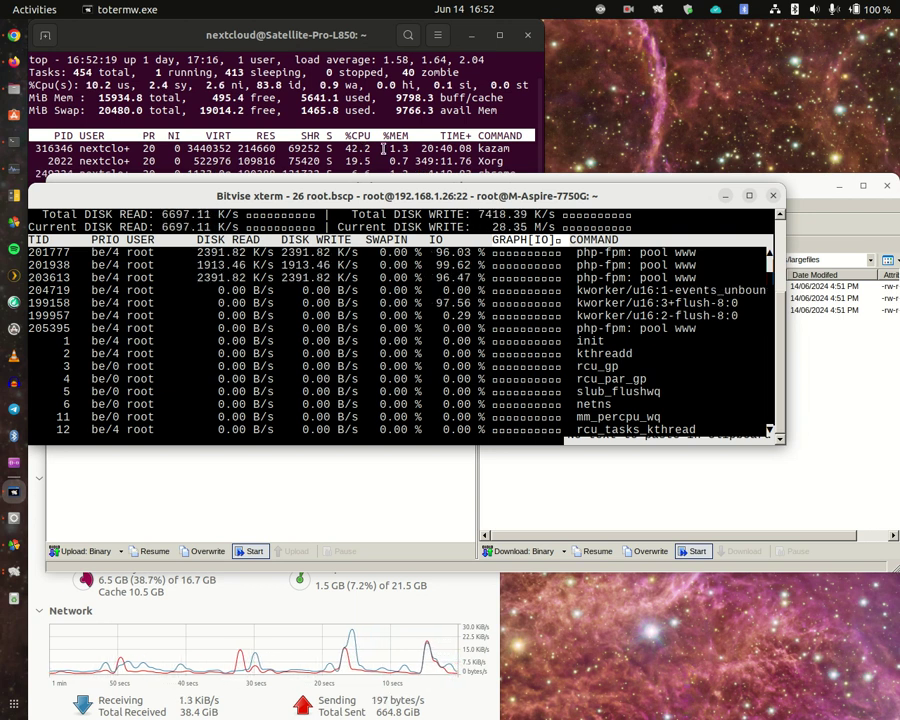
left_click(310, 42)
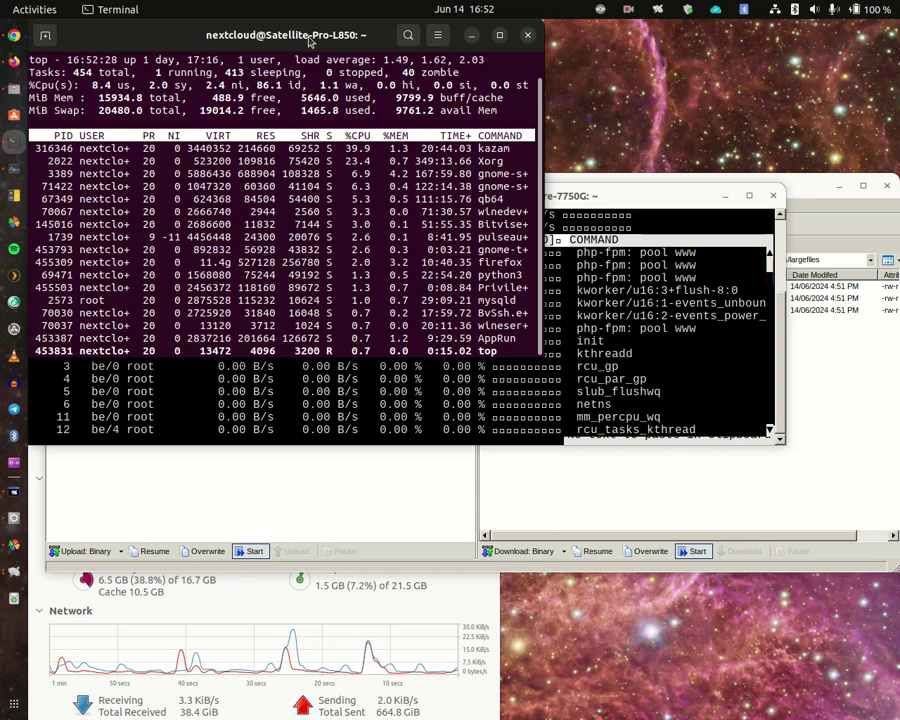
left_click_drag(310, 40, 311, 50)
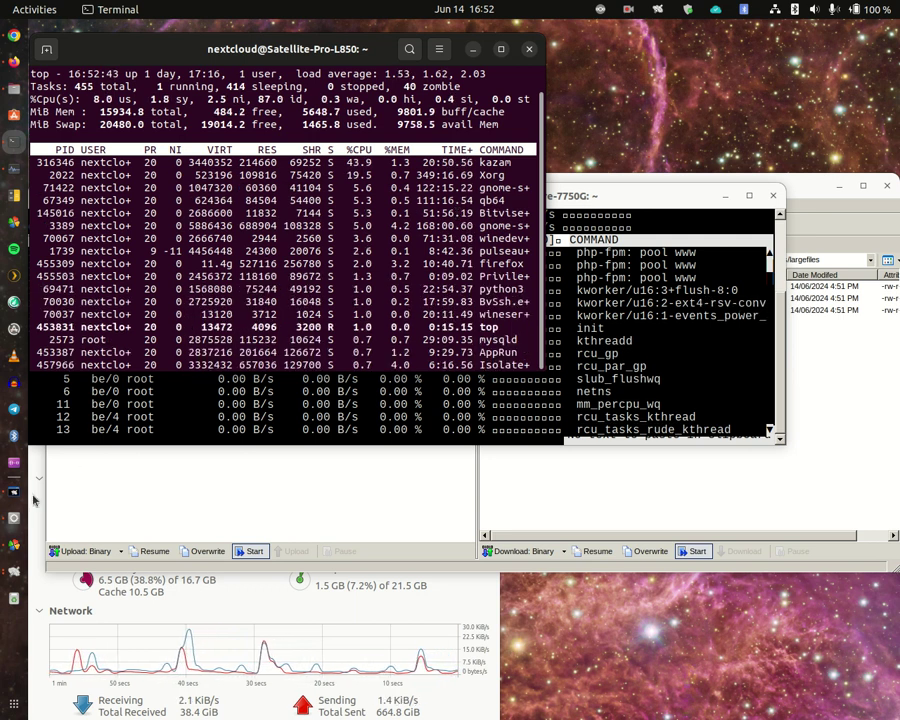
Step: Switch to QB64 to view nextcloudattackunlimited.bas and its run commands, and return to the xterm disk rates
left_click(14, 521)
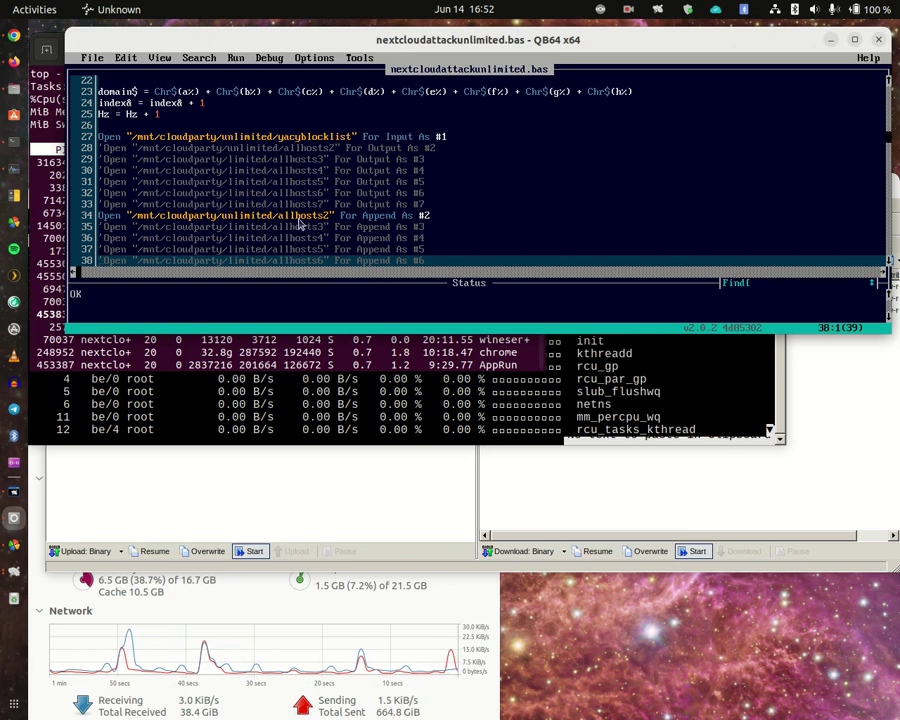
left_click(233, 58)
left_click(238, 80)
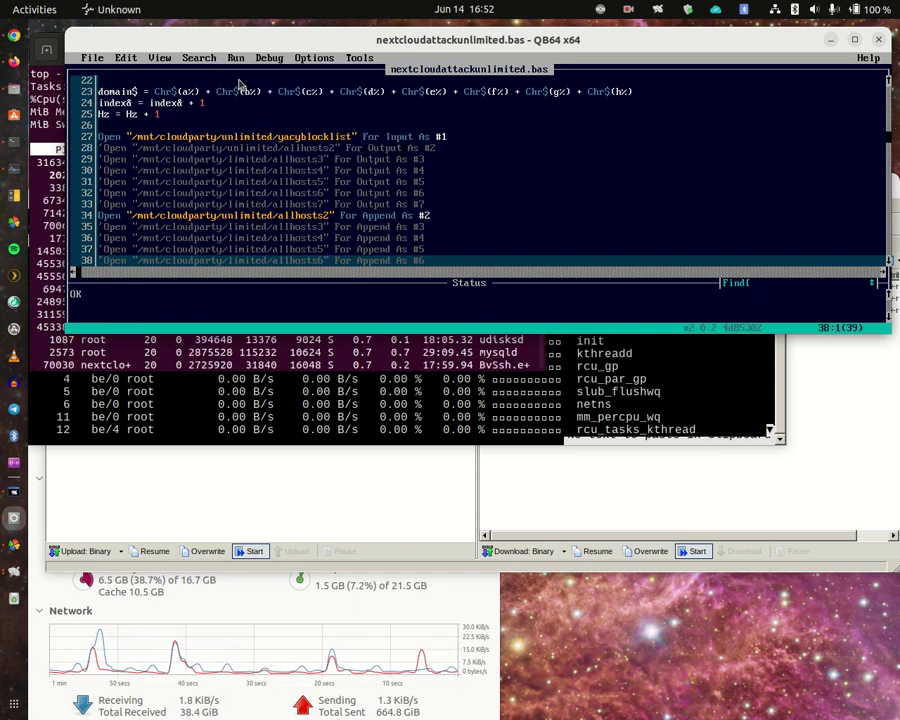
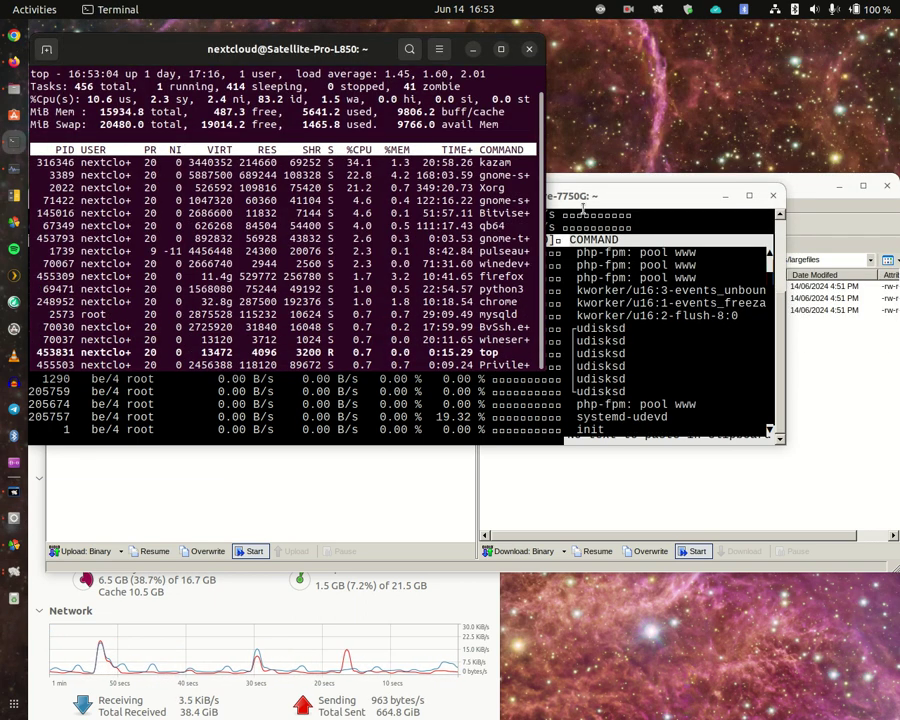
left_click(583, 209)
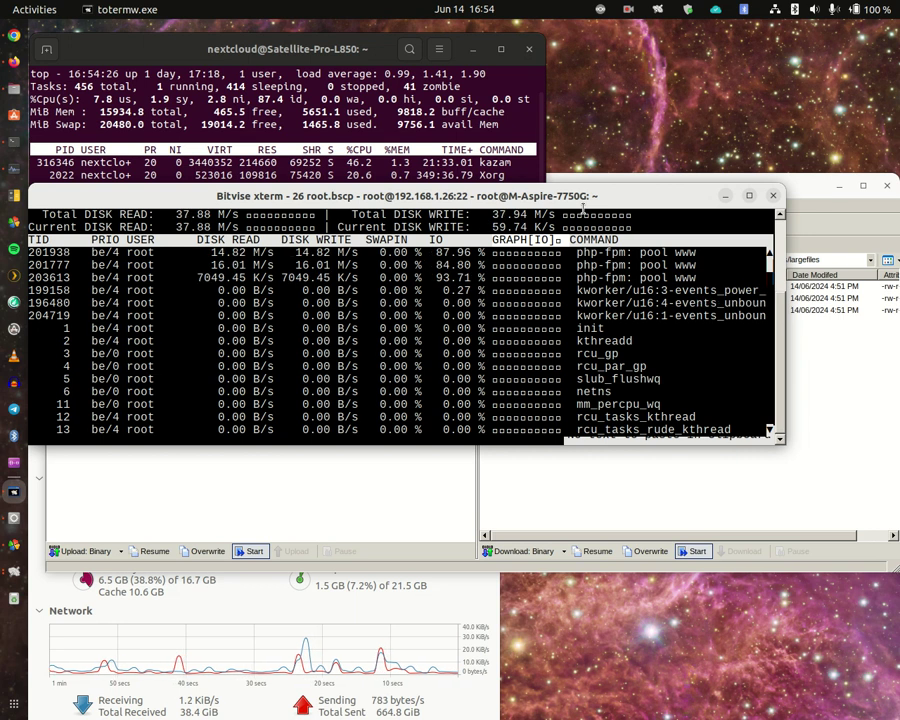
Step: Refresh largefiles again in the SFTP window to check the .part file sizes
left_click(807, 204)
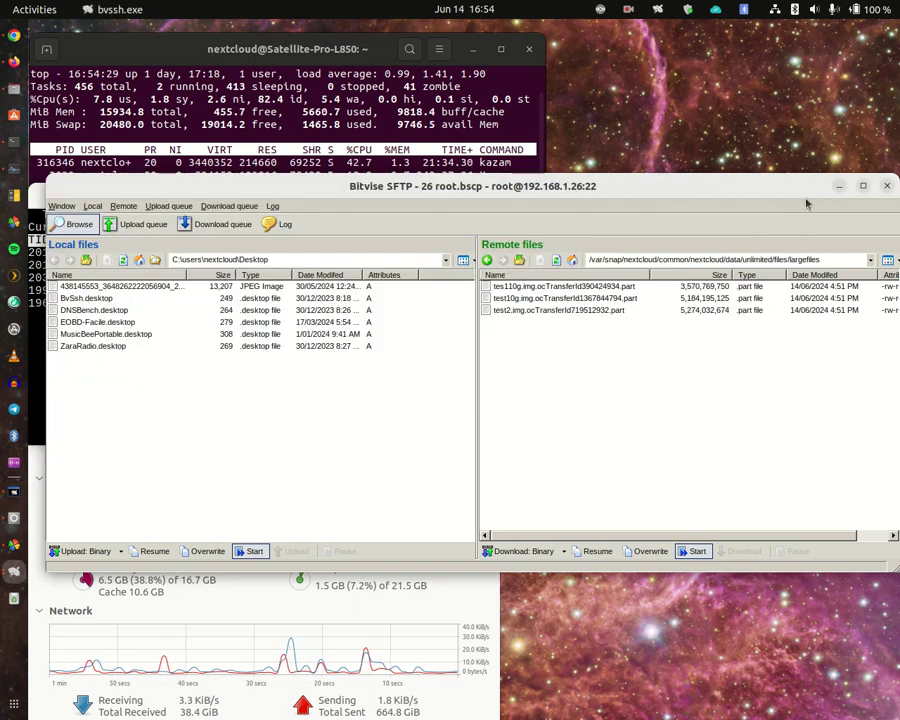
left_click(557, 260)
left_click(557, 260)
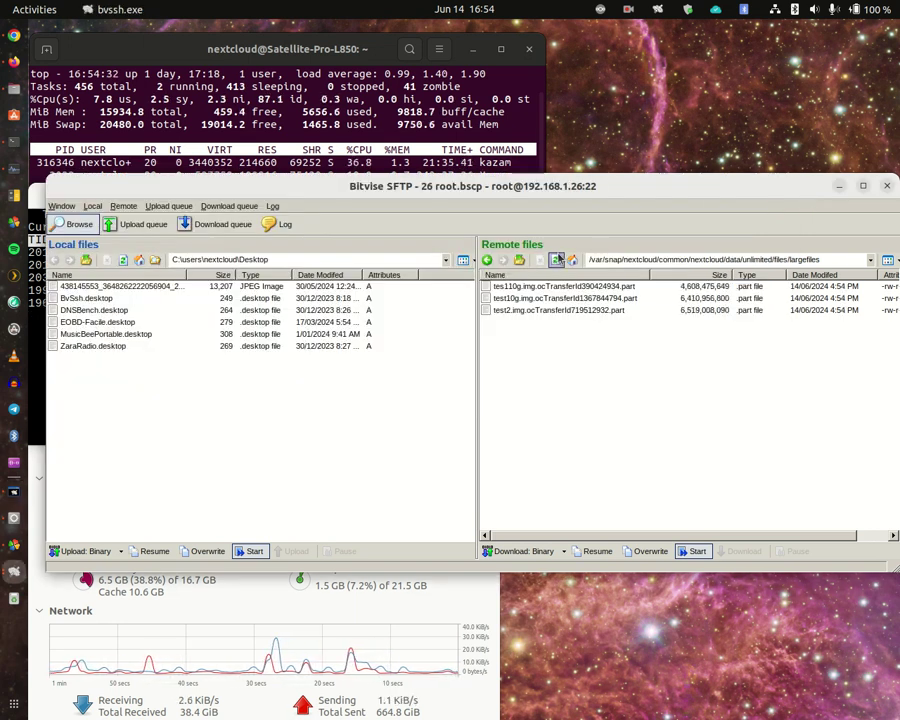
left_click(557, 260)
left_click(557, 260)
left_click(557, 260)
left_click(557, 260)
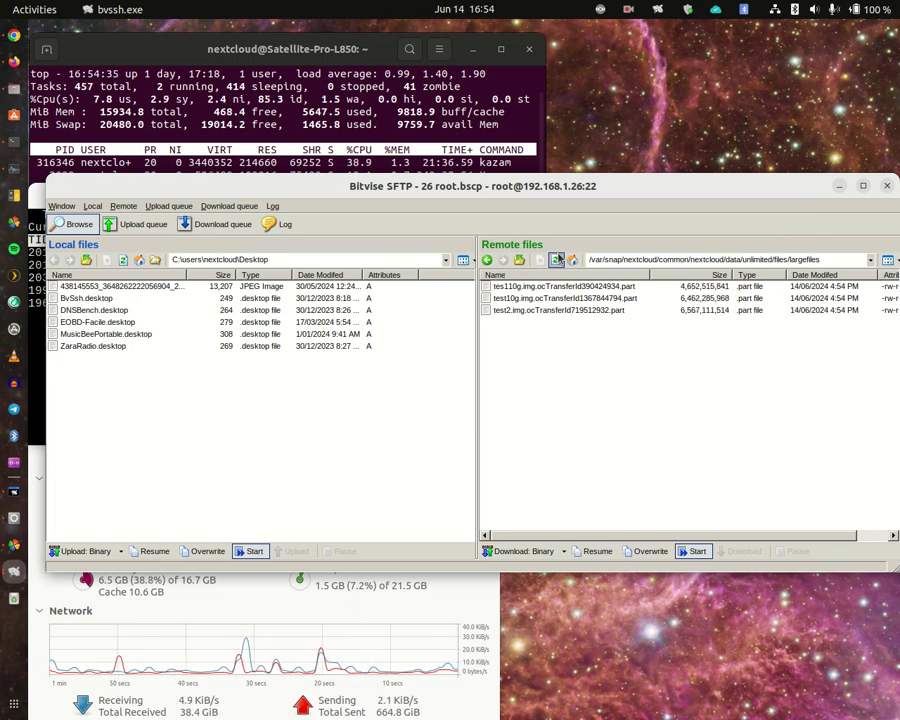
left_click(557, 260)
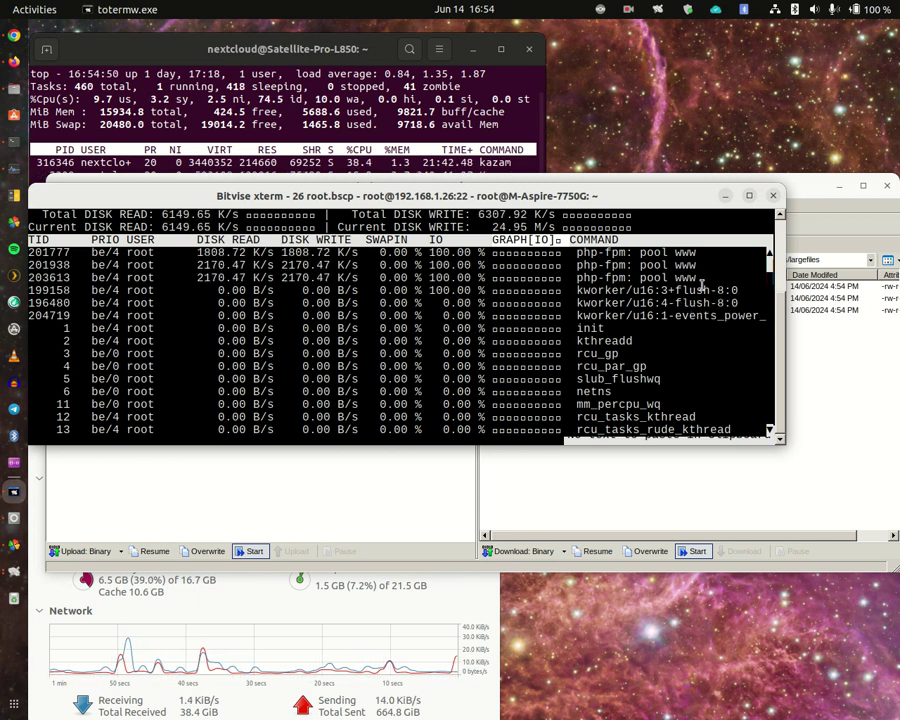
Step: Go up from largefiles to the unlimited folder in the SFTP window, and open uploads/893262102 to view its chunk files
key("alt+Tab")
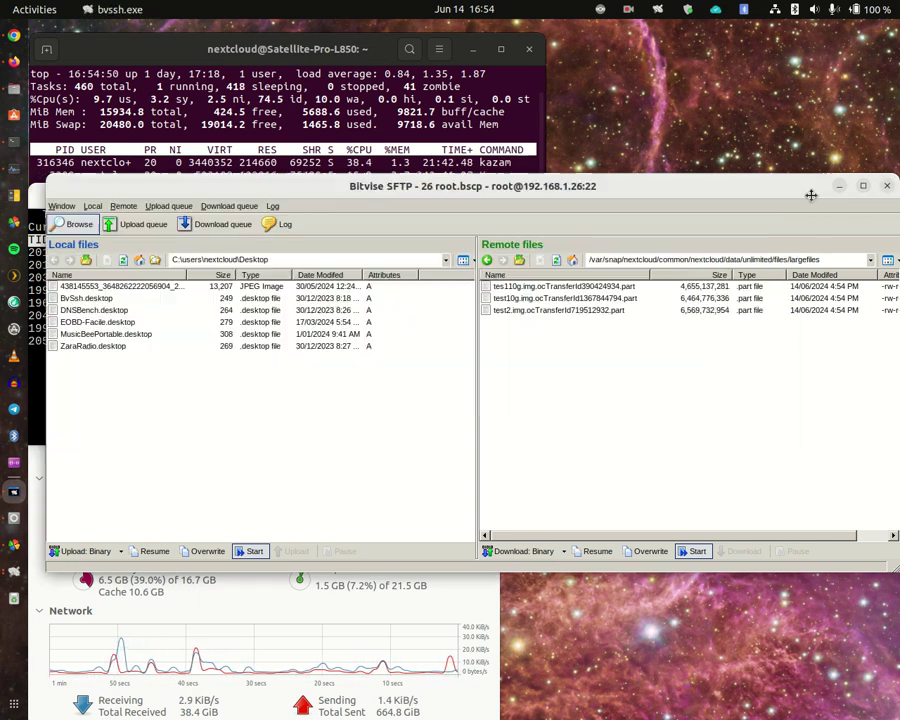
left_click(519, 261)
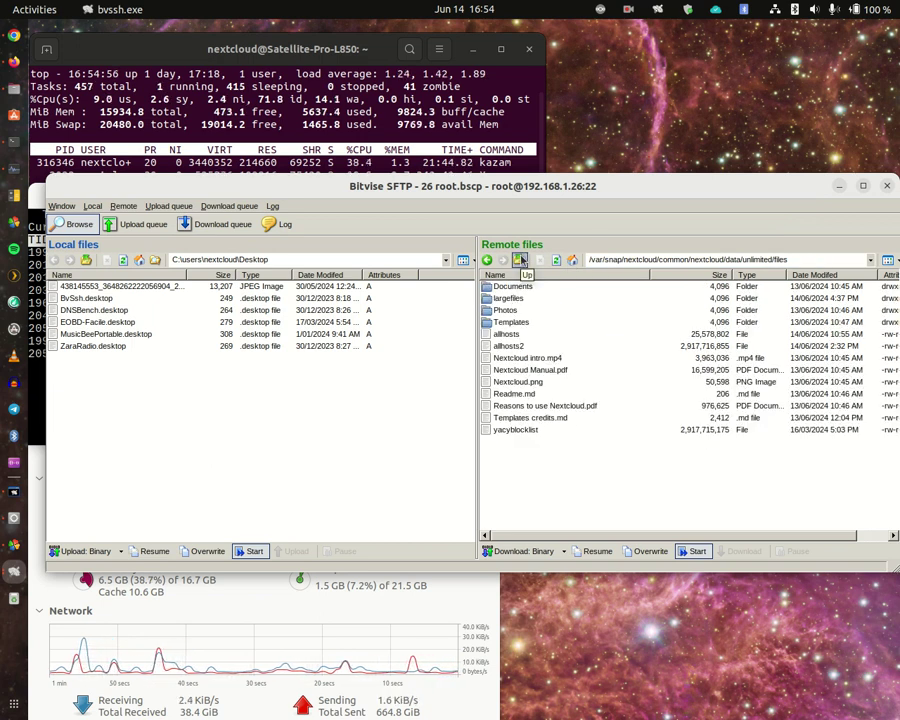
left_click(520, 261)
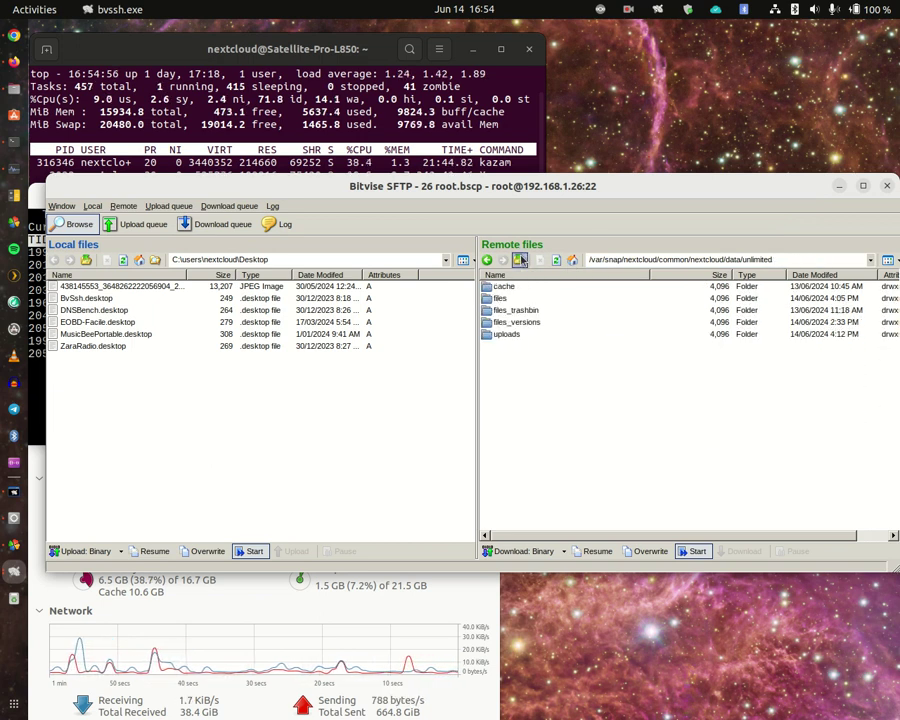
left_click(510, 324)
double_click(505, 336)
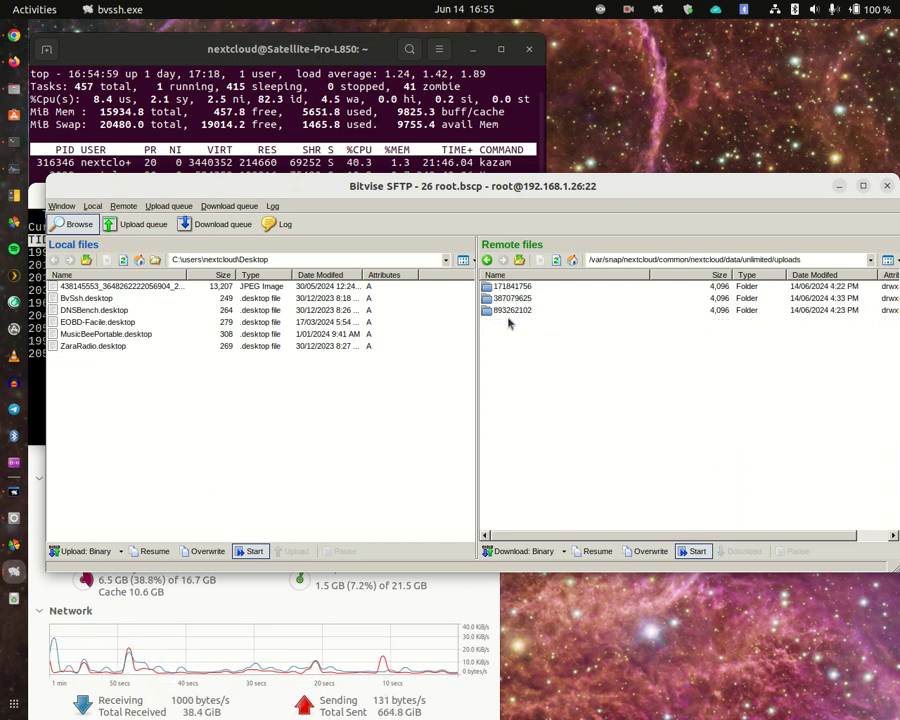
left_click(510, 312)
double_click(510, 312)
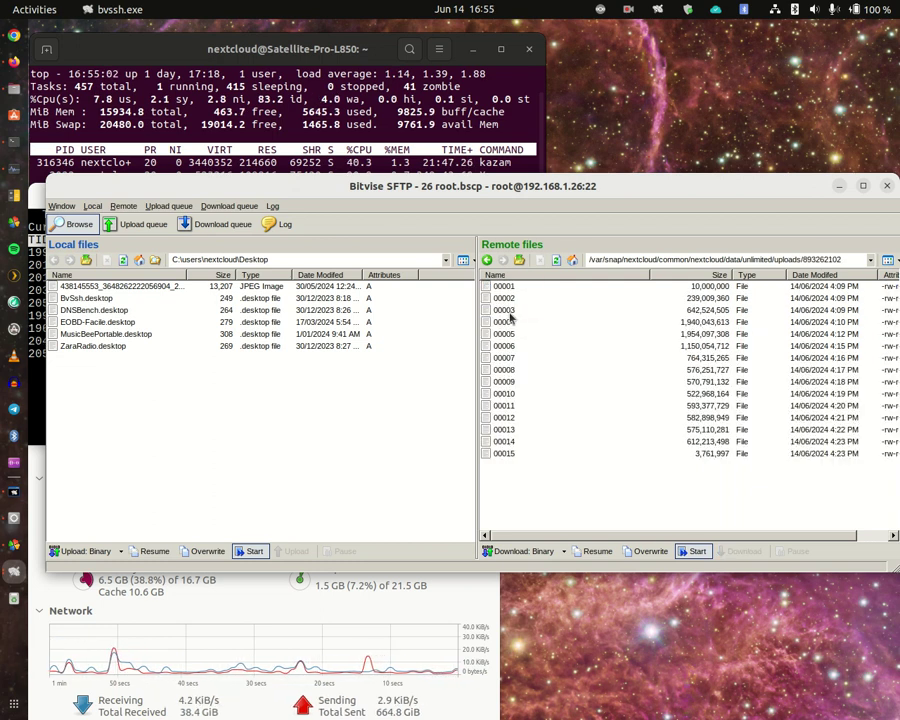
Step: Go back to the uploads folder and open 387079625 to look through its list of chunk files
left_click(520, 260)
double_click(512, 300)
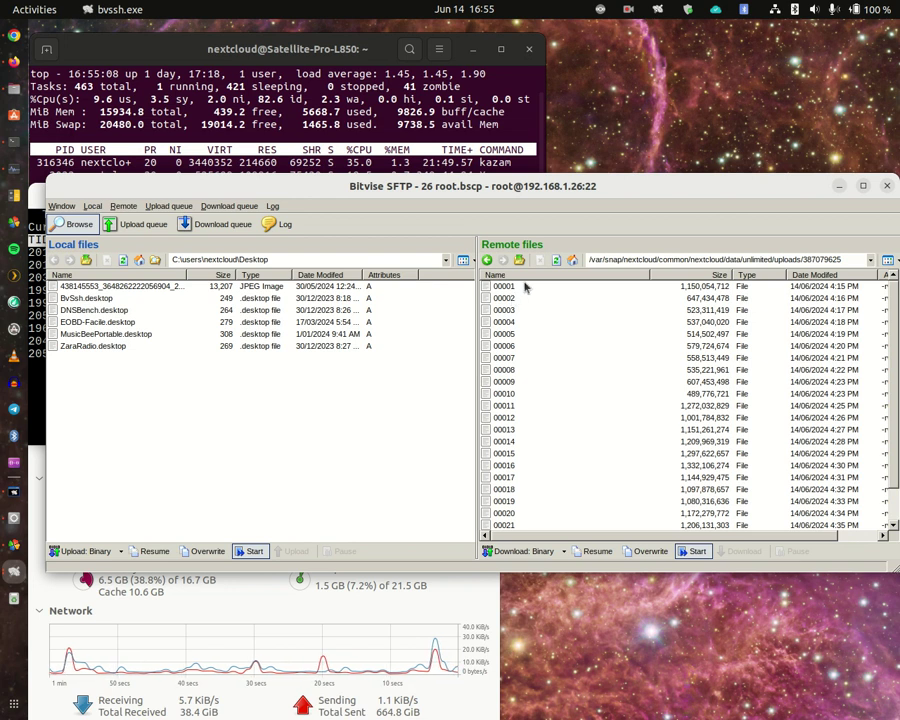
scroll(585, 366, "down", 1)
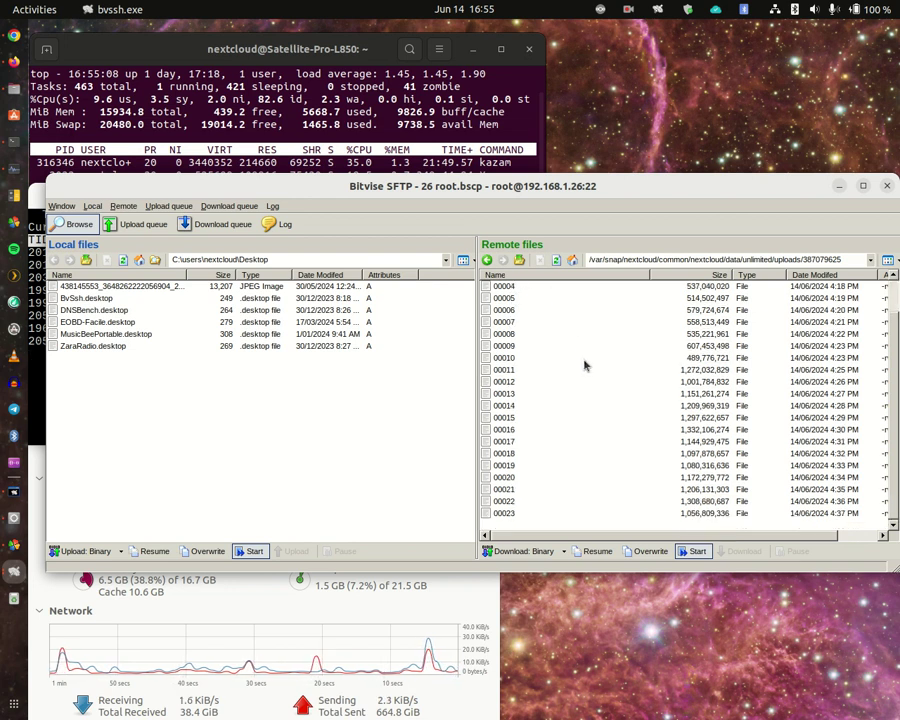
Step: Refresh the chunk list of 387079625, and open 171841756 in the uploads folder to view its chunk files
left_click(557, 260)
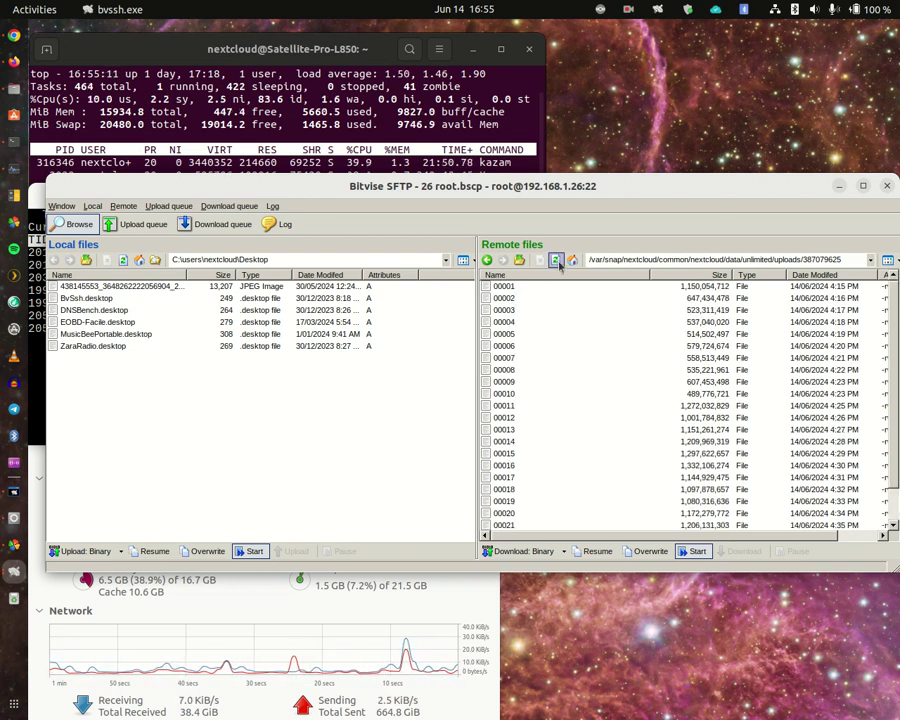
left_click(520, 260)
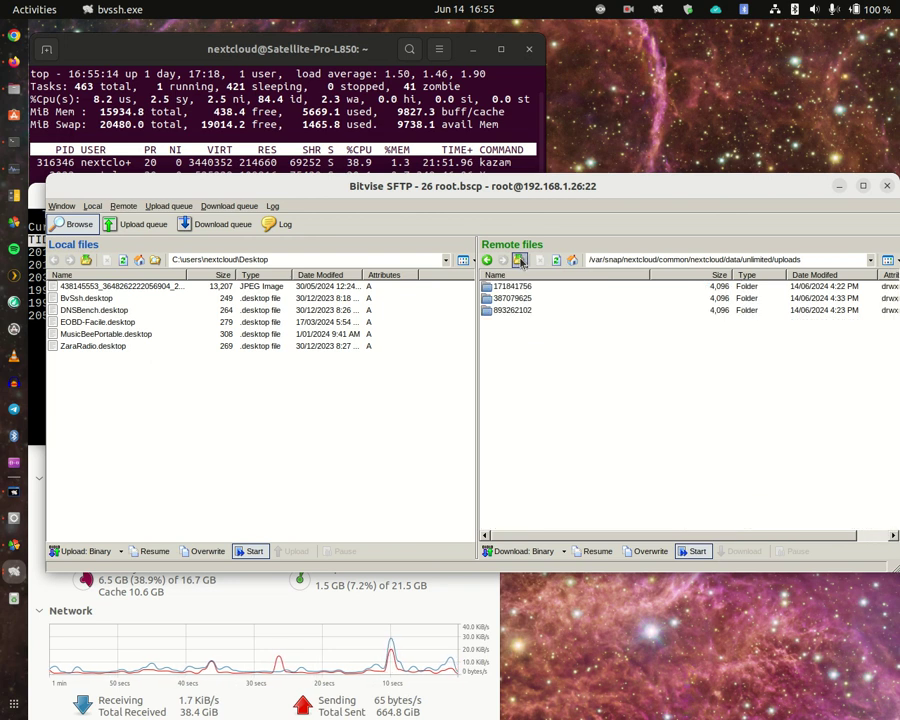
double_click(510, 286)
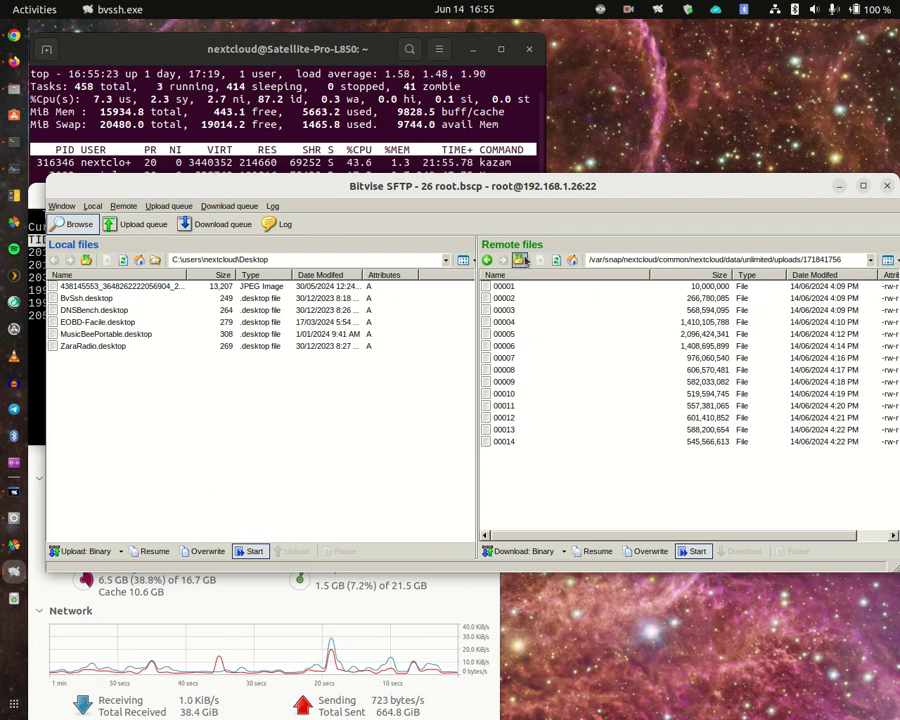
Step: Go up to the unlimited folder and check the contents of its cache folder
left_click(520, 259)
left_click(520, 259)
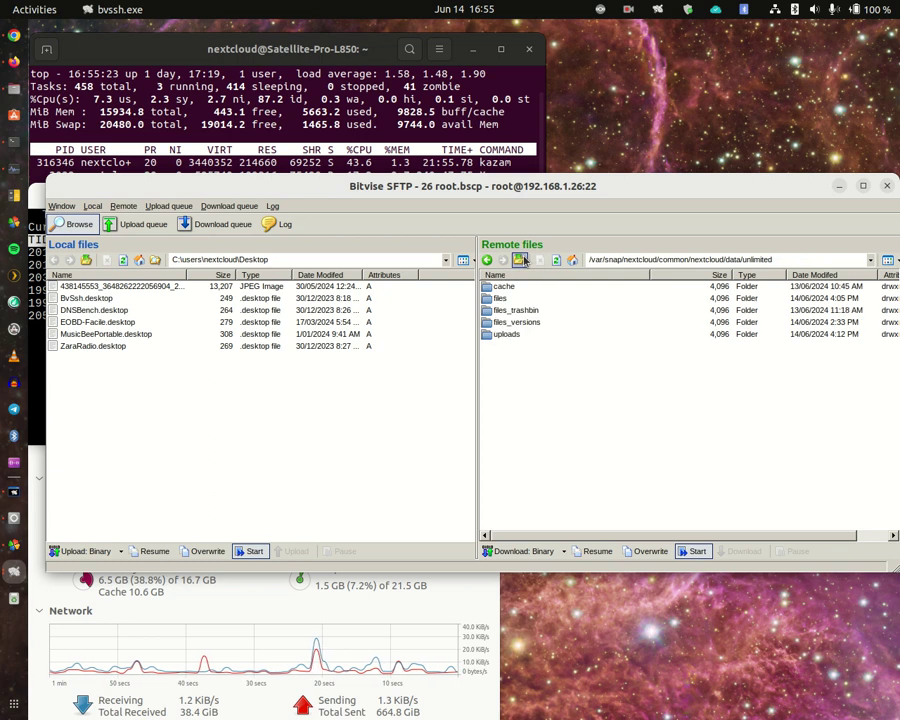
double_click(506, 288)
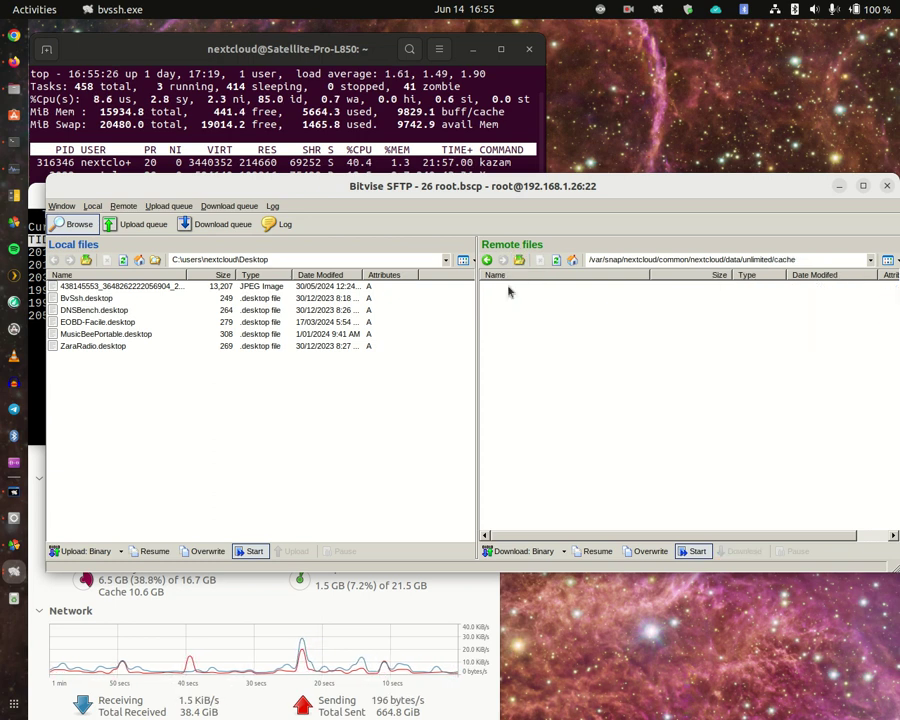
left_click(519, 260)
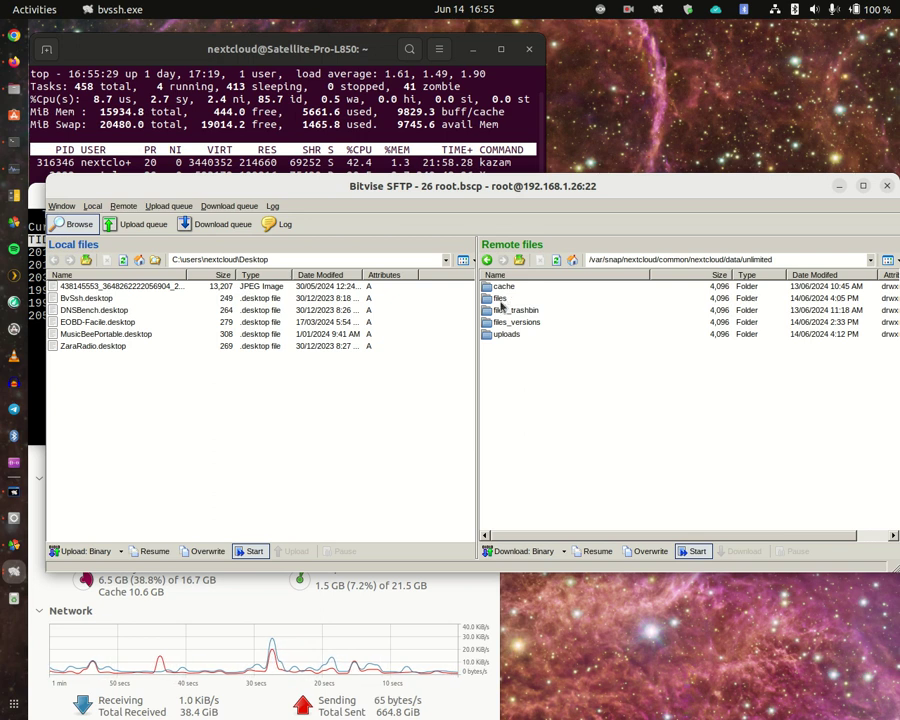
Step: View the deleted files in files_trashbin/files, and return to the unlimited folder
double_click(506, 310)
double_click(500, 288)
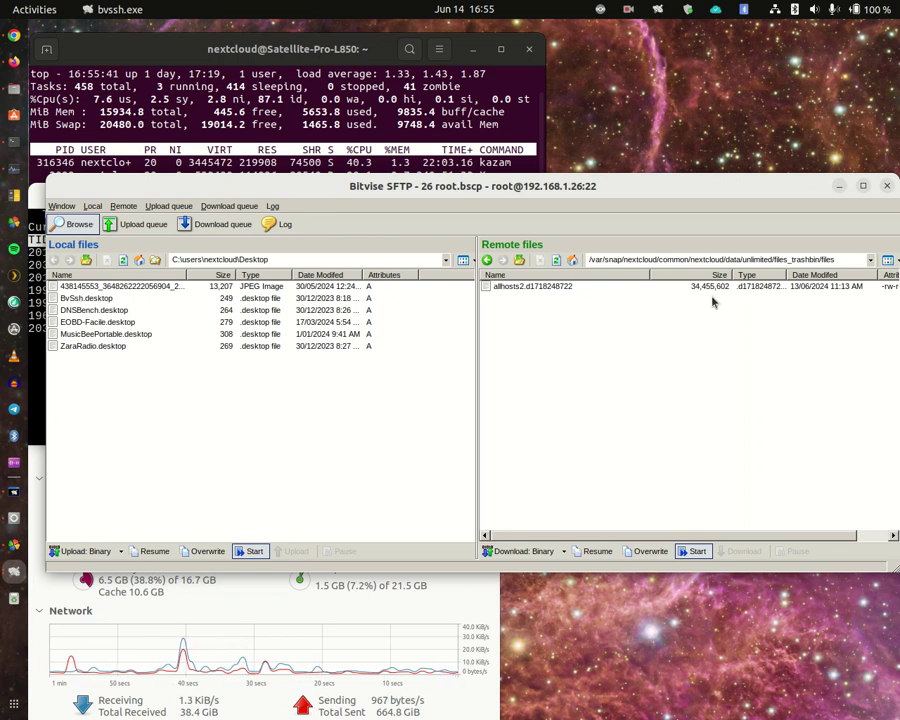
left_click(519, 262)
left_click(519, 262)
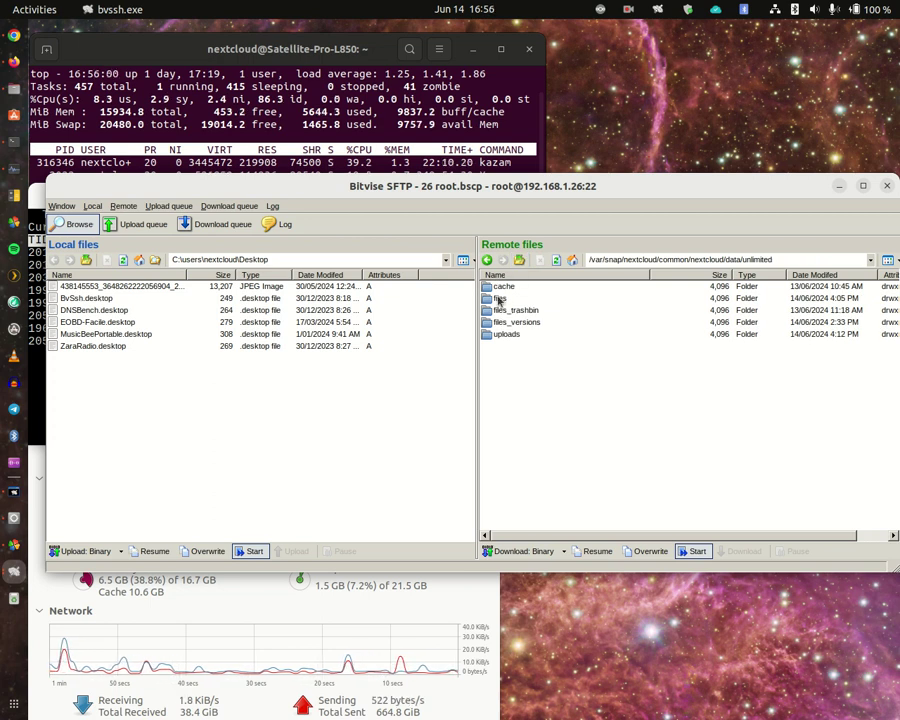
Step: Open files/largefiles to view the .part files, and bring up the xterm disk read and write rates
double_click(500, 299)
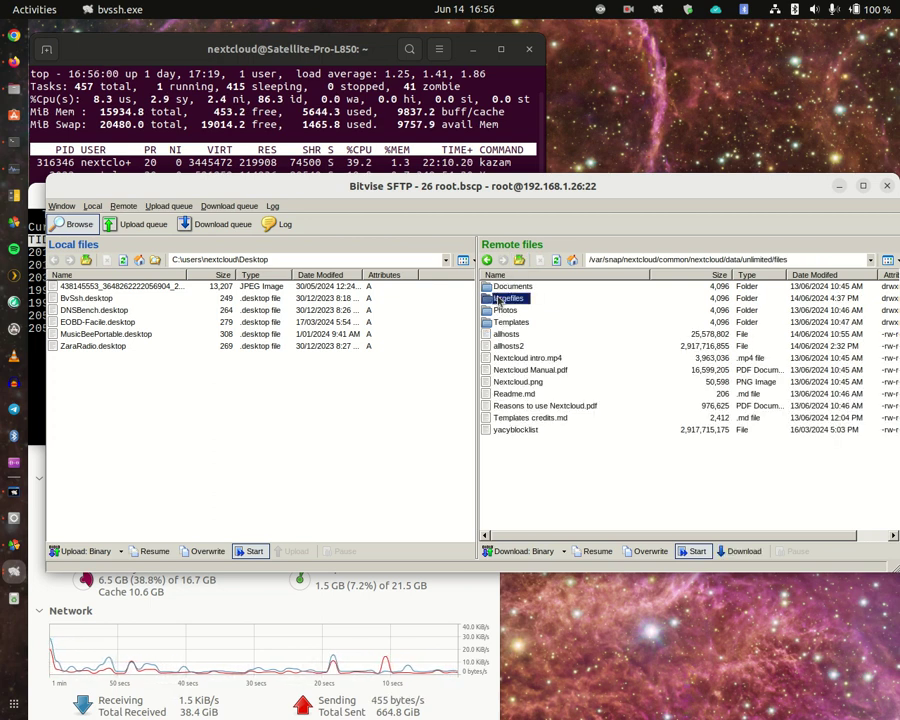
double_click(500, 299)
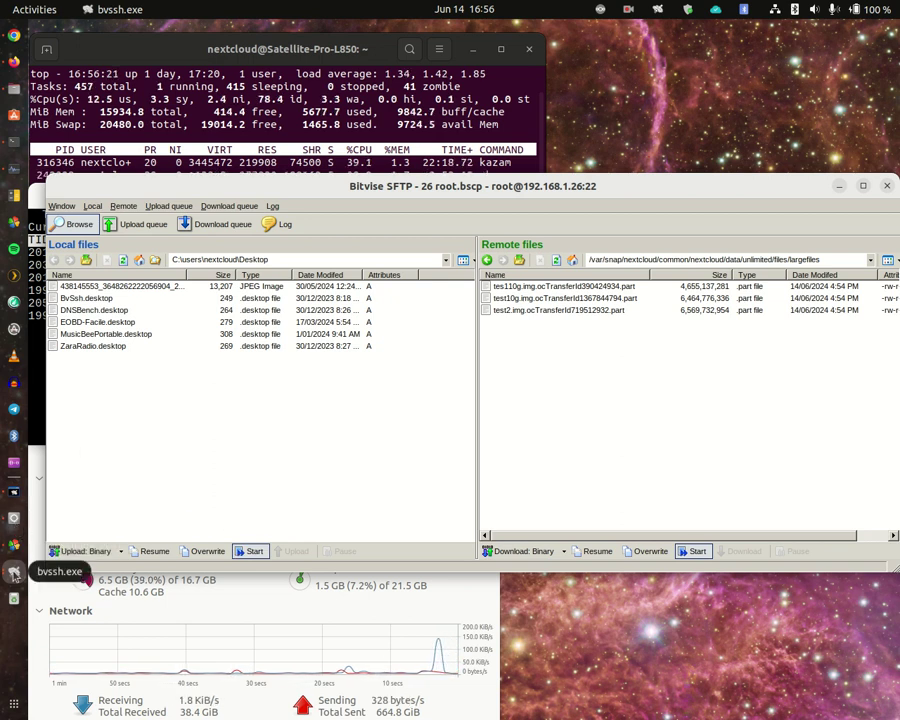
left_click(31, 354)
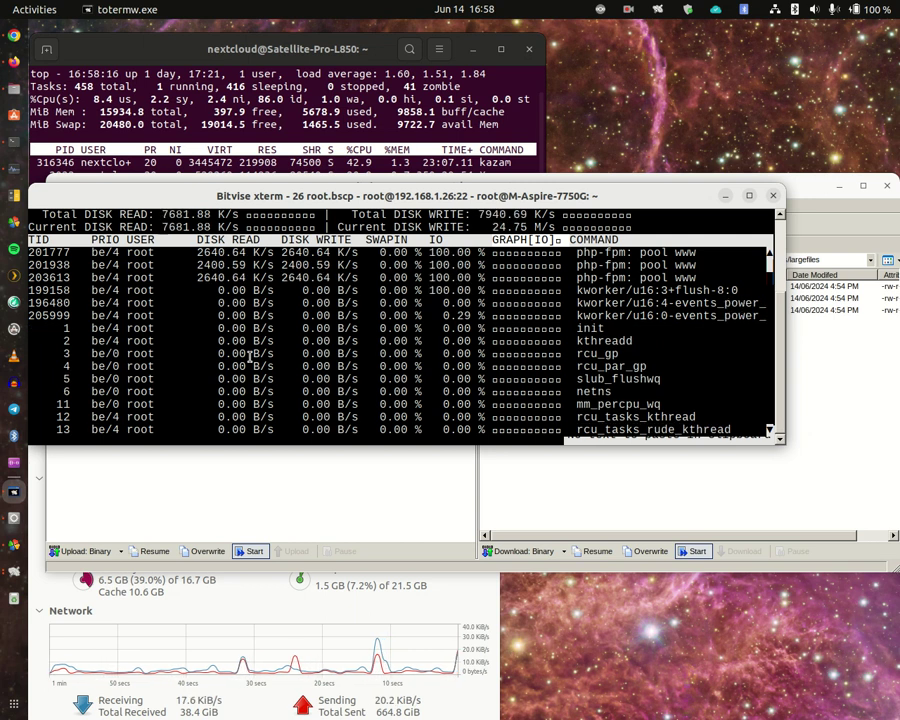
Step: Return to the SFTP window and refresh largefiles several times to compare the .part file sizes
left_click(814, 227)
left_click(556, 259)
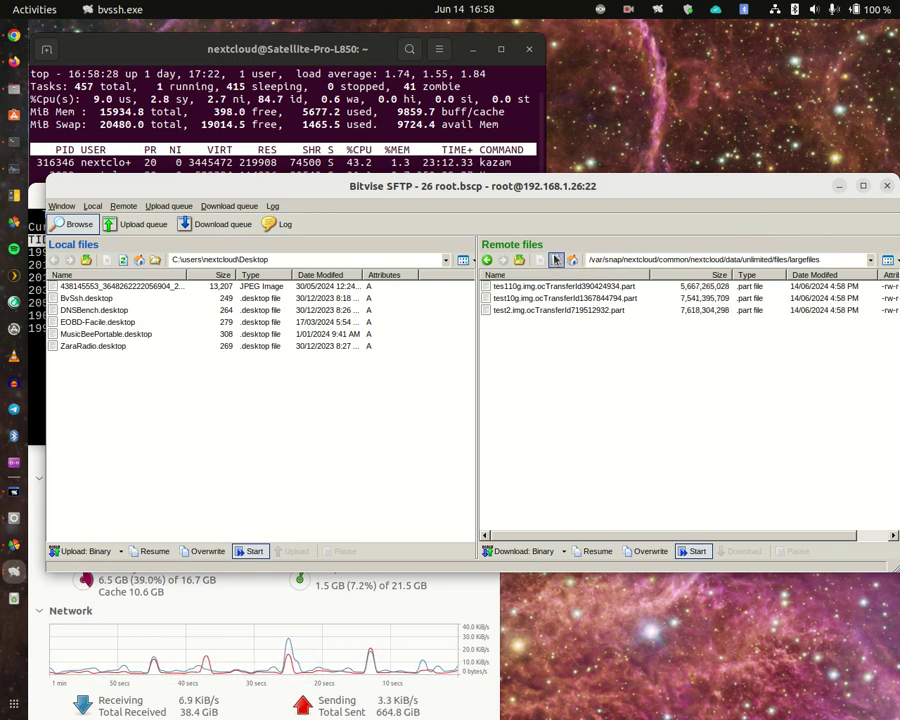
left_click(556, 259)
left_click(556, 259)
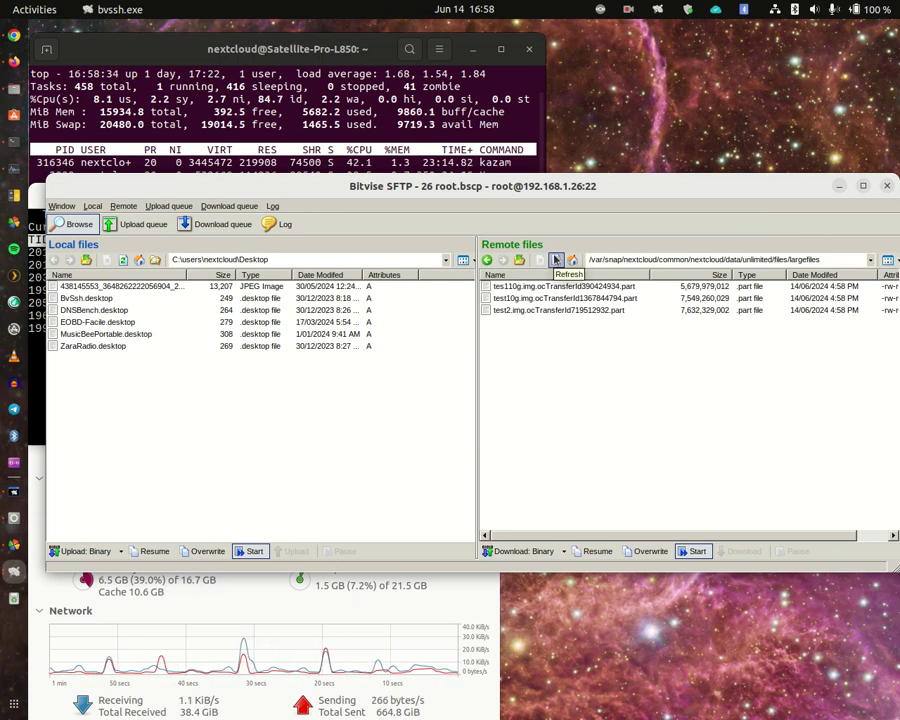
left_click(556, 259)
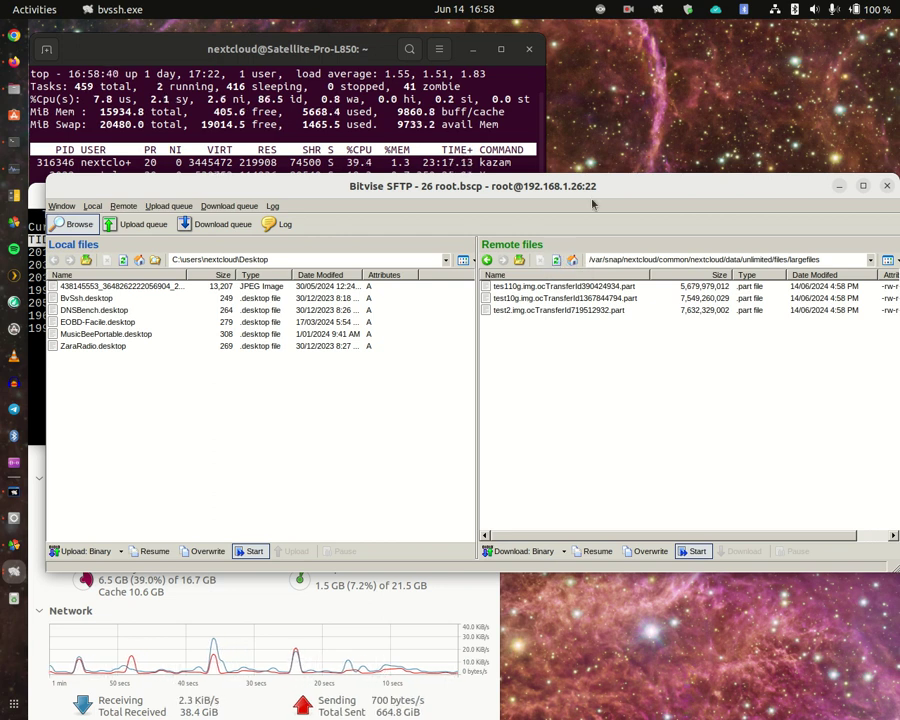
Step: Open the Nextcloud client's main dialog to check the sync progress, and return to the SFTP window
left_click(602, 12)
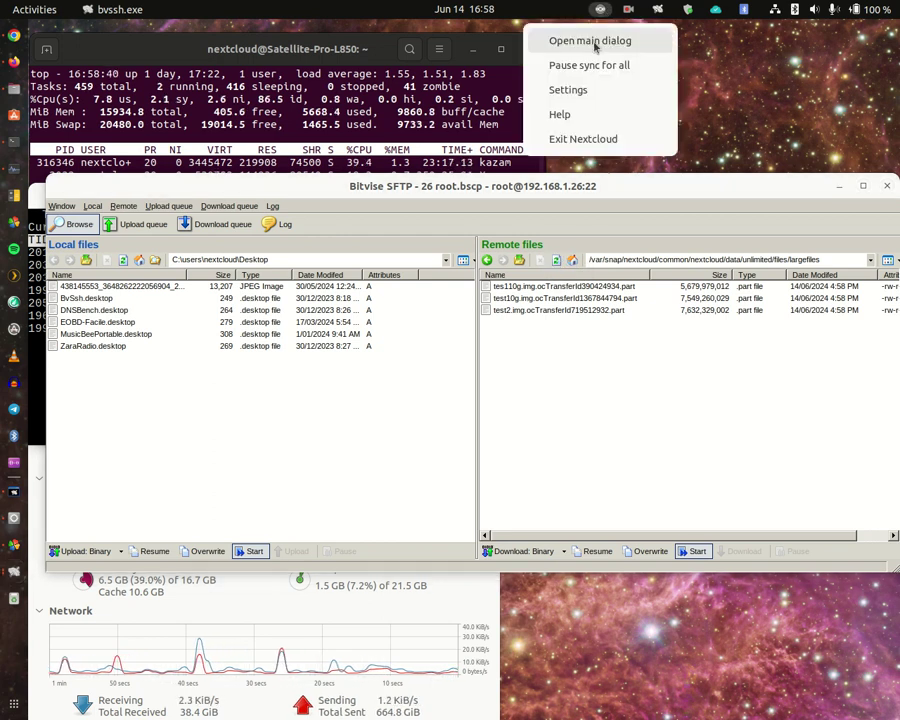
left_click(593, 38)
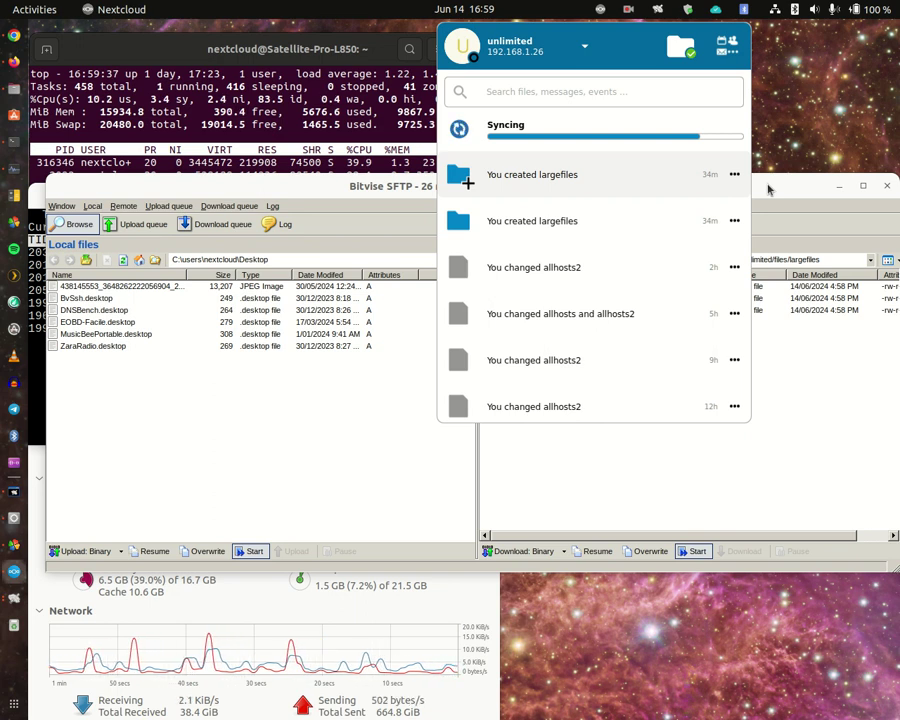
right_click(715, 187)
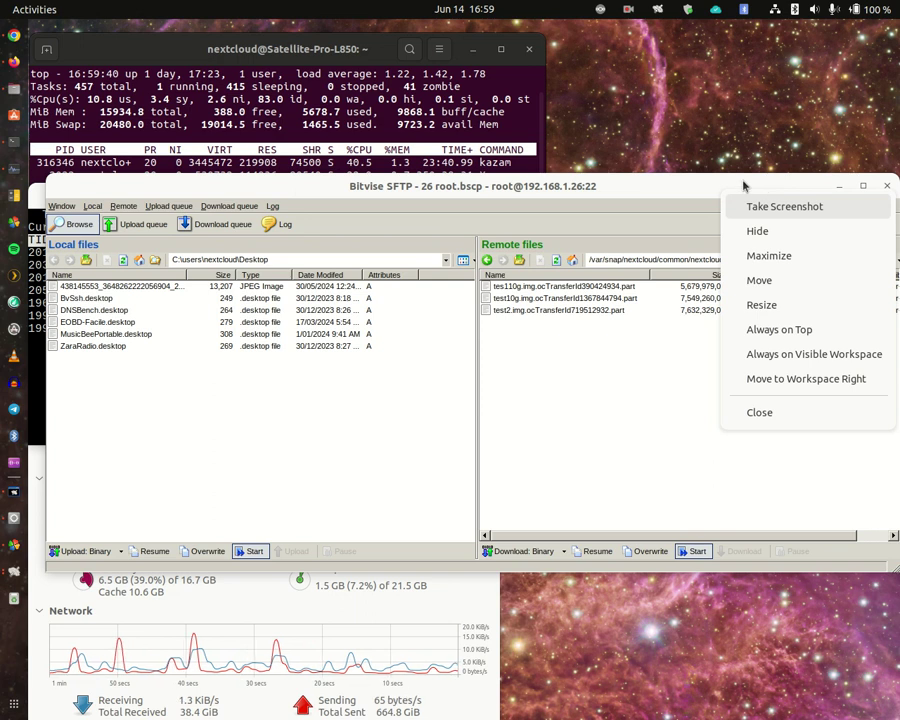
left_click(699, 187)
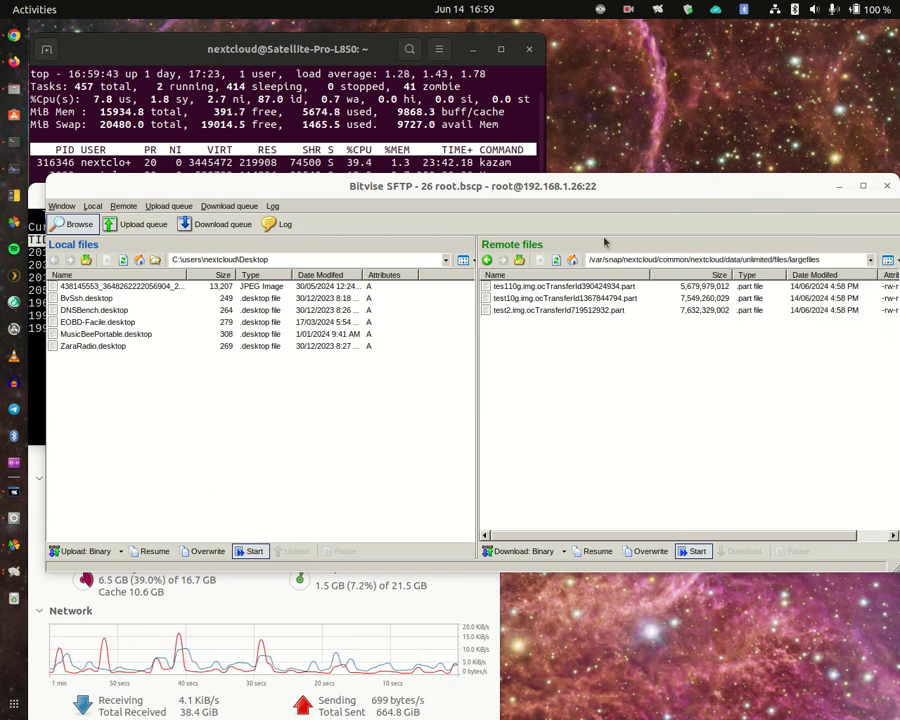
Step: Refresh largefiles repeatedly to watch the growth of the three .part files
left_click(555, 260)
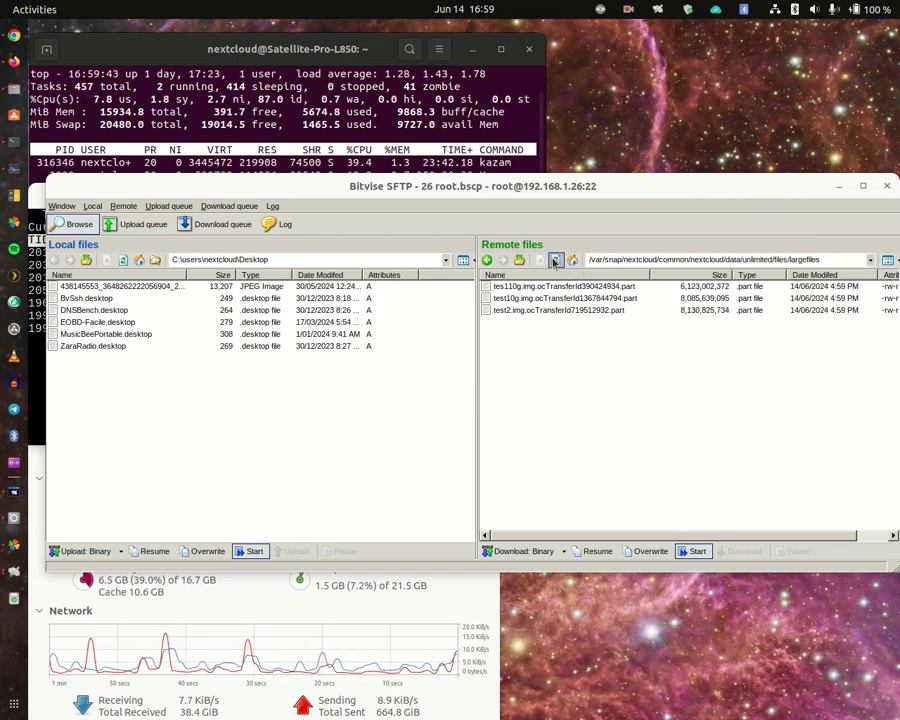
left_click(555, 260)
left_click(555, 260)
left_click(555, 260)
left_click(555, 261)
left_click(555, 260)
left_click(555, 260)
left_click(555, 260)
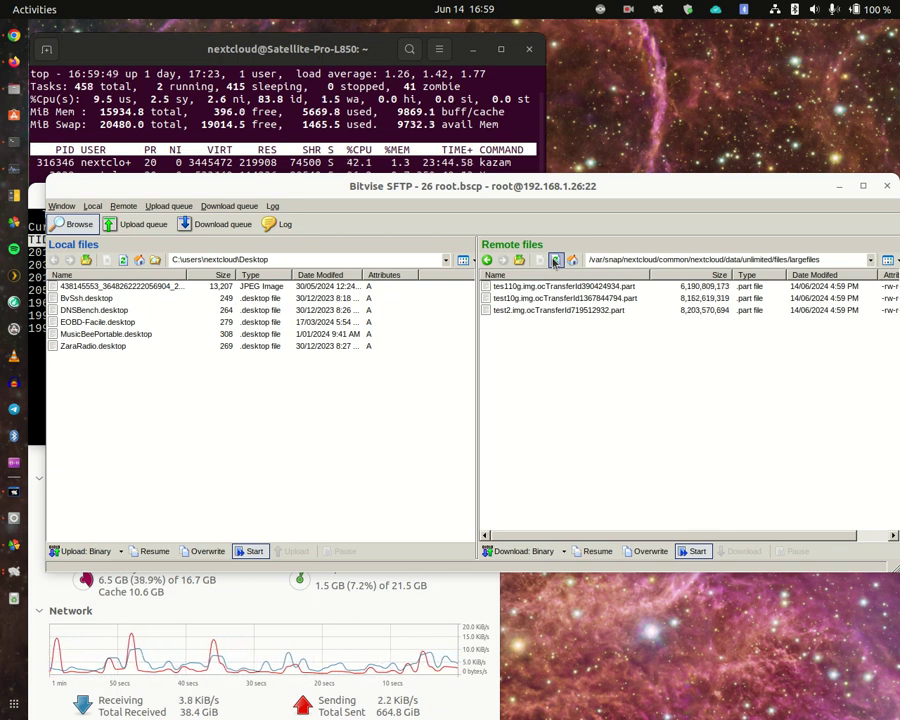
Step: Check the sync progress in the Nextcloud client's main dialog once more, and dismiss the dialog
left_click(600, 9)
left_click(588, 42)
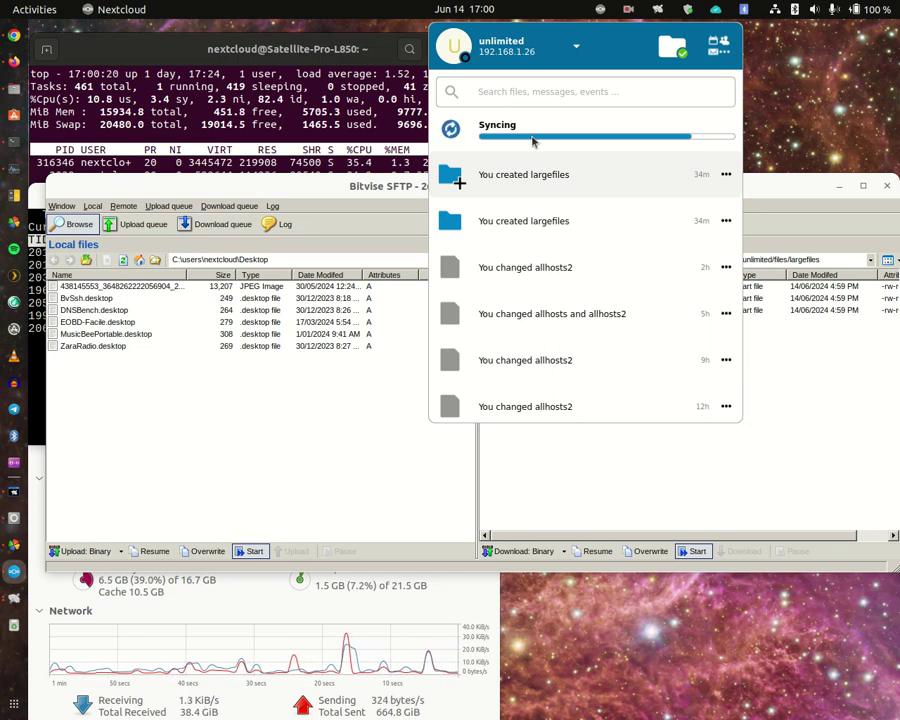
left_click(775, 185)
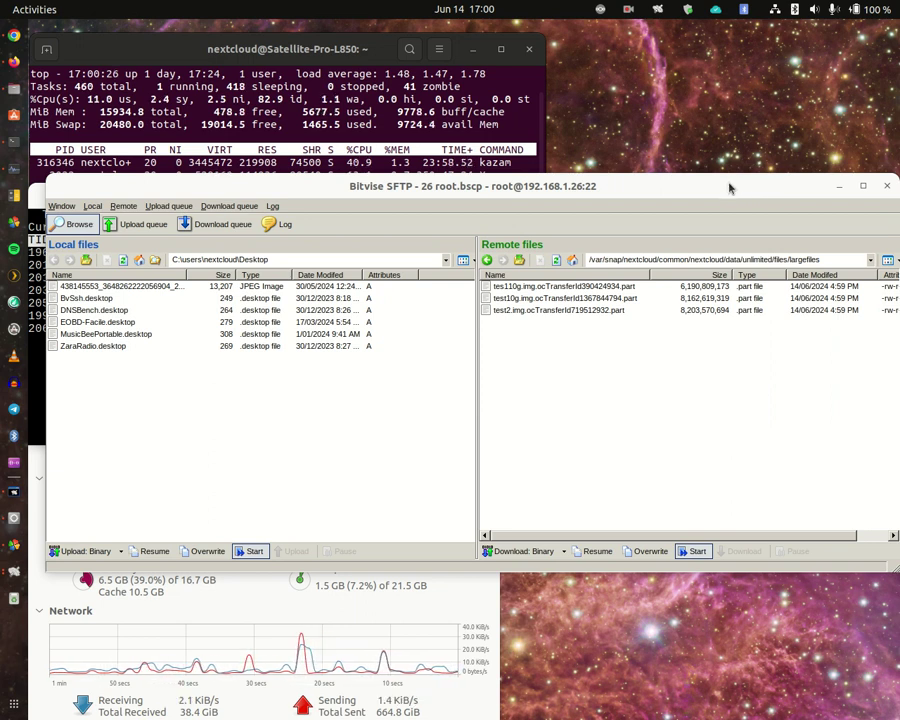
Step: Keep refreshing largefiles in the SFTP window to monitor how fast the .part files are being assembled
left_click(555, 260)
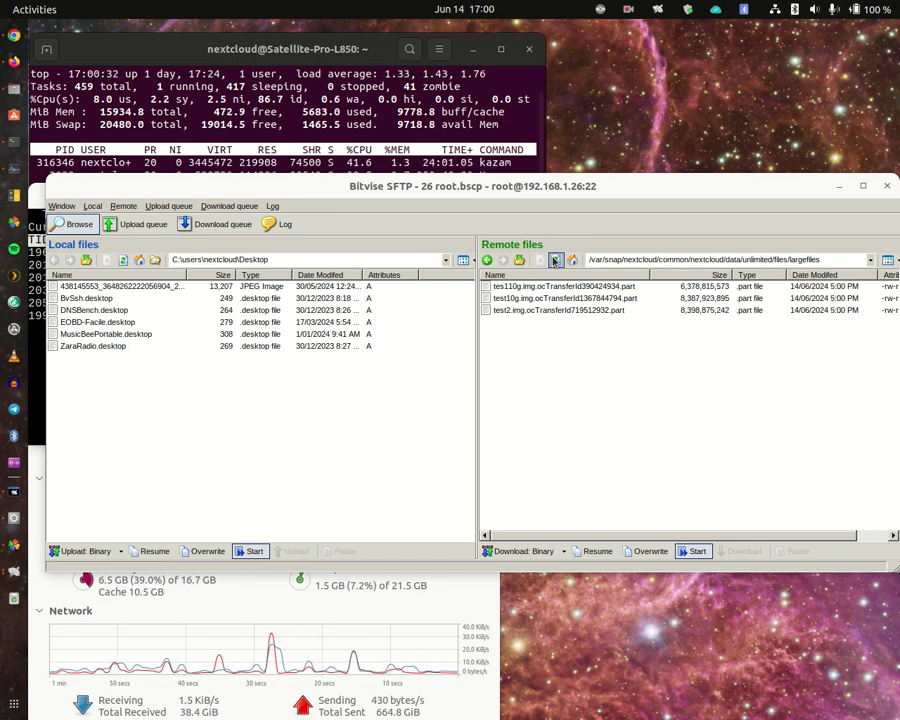
left_click(555, 260)
left_click(555, 260)
left_click(555, 260)
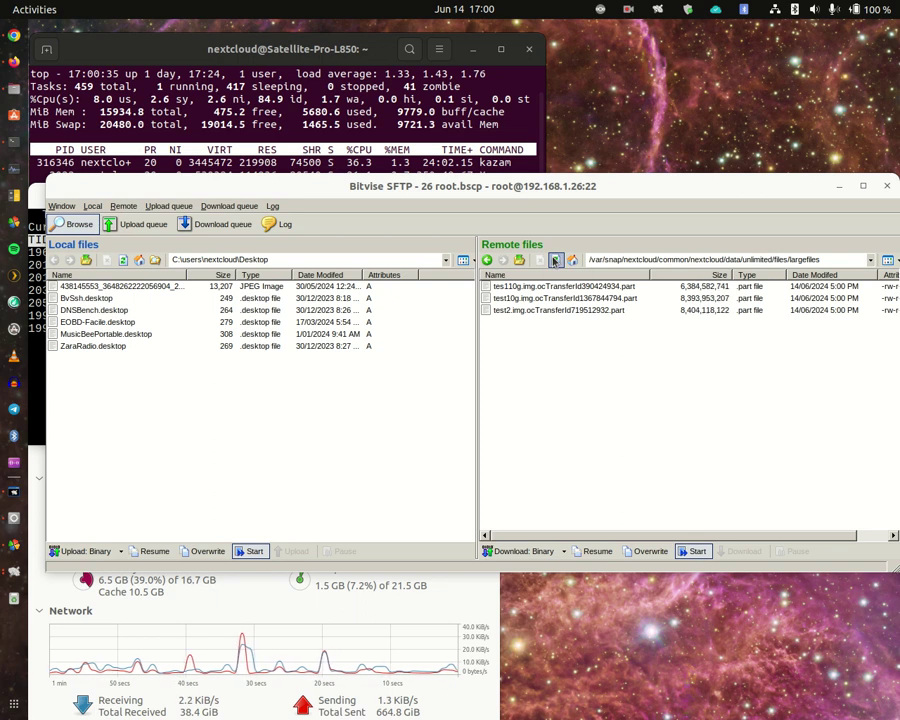
left_click(555, 260)
left_click(555, 260)
left_click(555, 260)
left_click(555, 260)
left_click(555, 260)
left_click(555, 260)
left_click(555, 260)
left_click(555, 260)
left_click(555, 260)
left_click(555, 260)
left_click(555, 260)
left_click(555, 260)
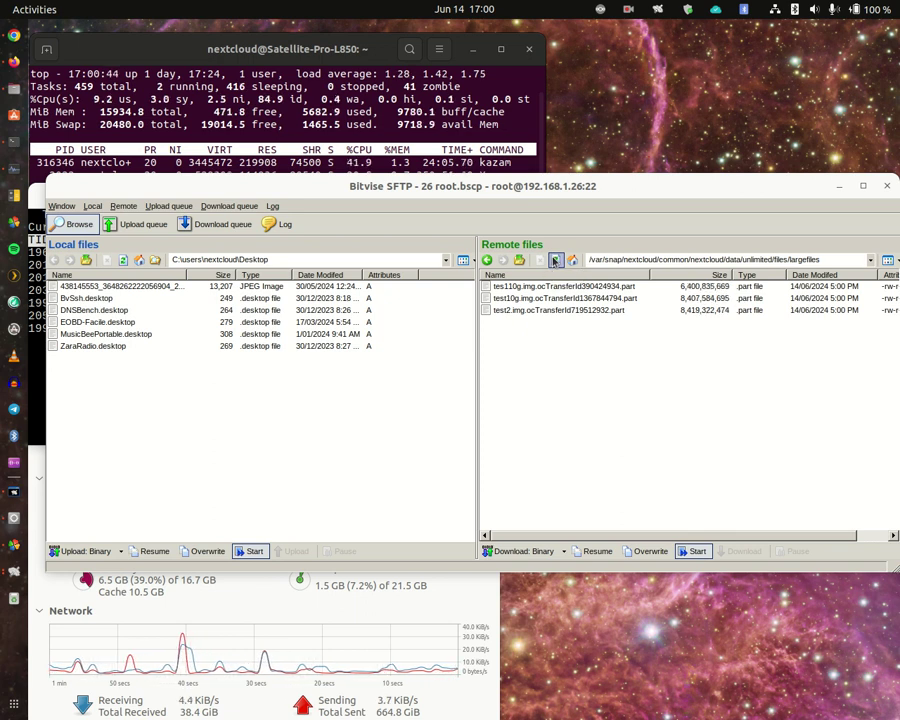
left_click(555, 260)
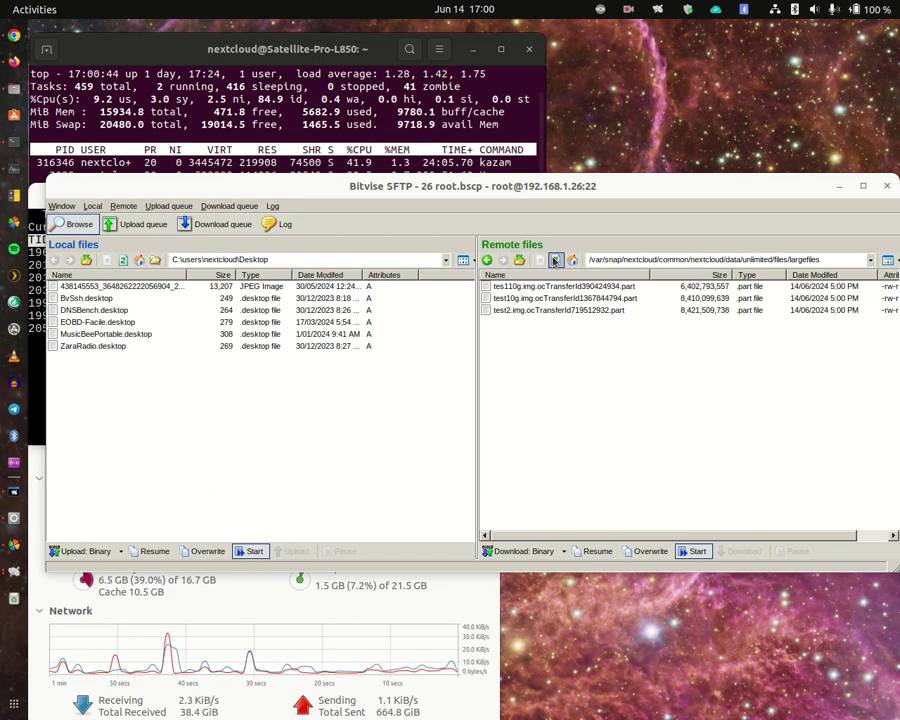
left_click(555, 260)
left_click(555, 260)
left_click(555, 260)
left_click(555, 260)
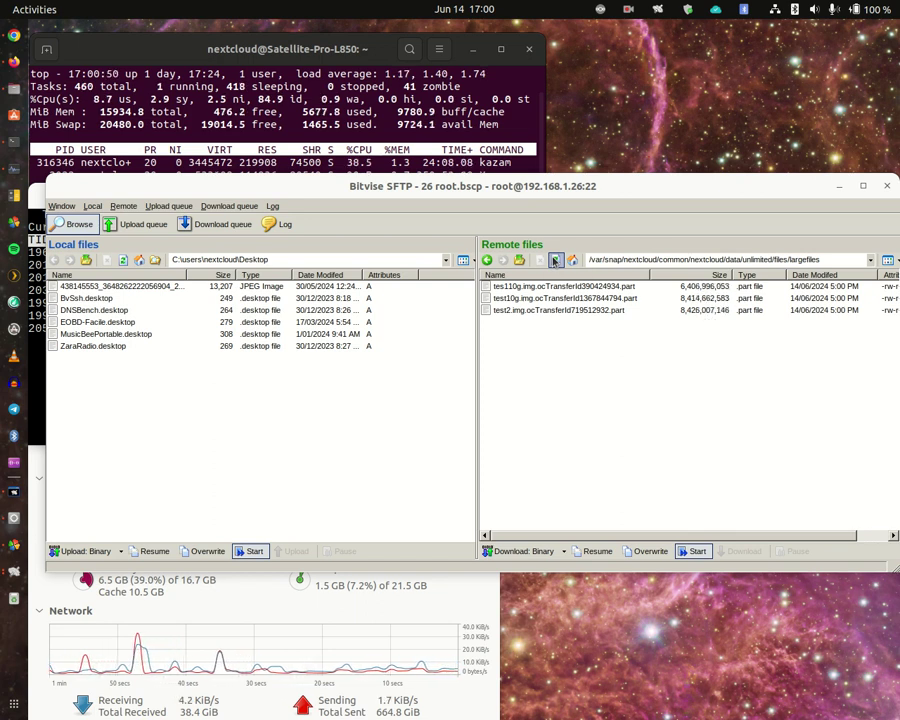
left_click(555, 260)
left_click(555, 260)
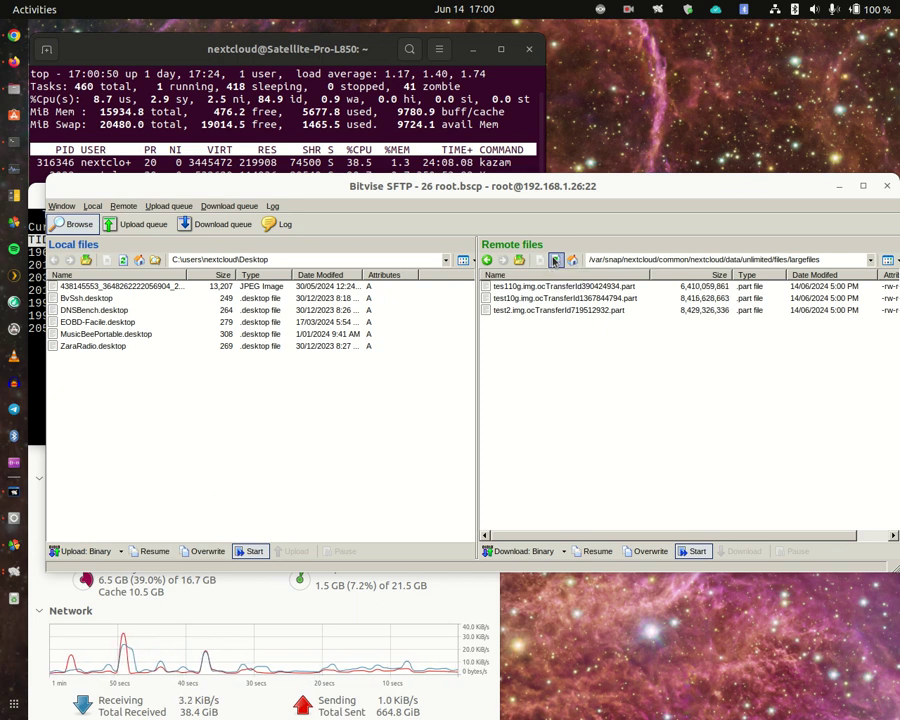
left_click(555, 260)
left_click(555, 260)
left_click(555, 260)
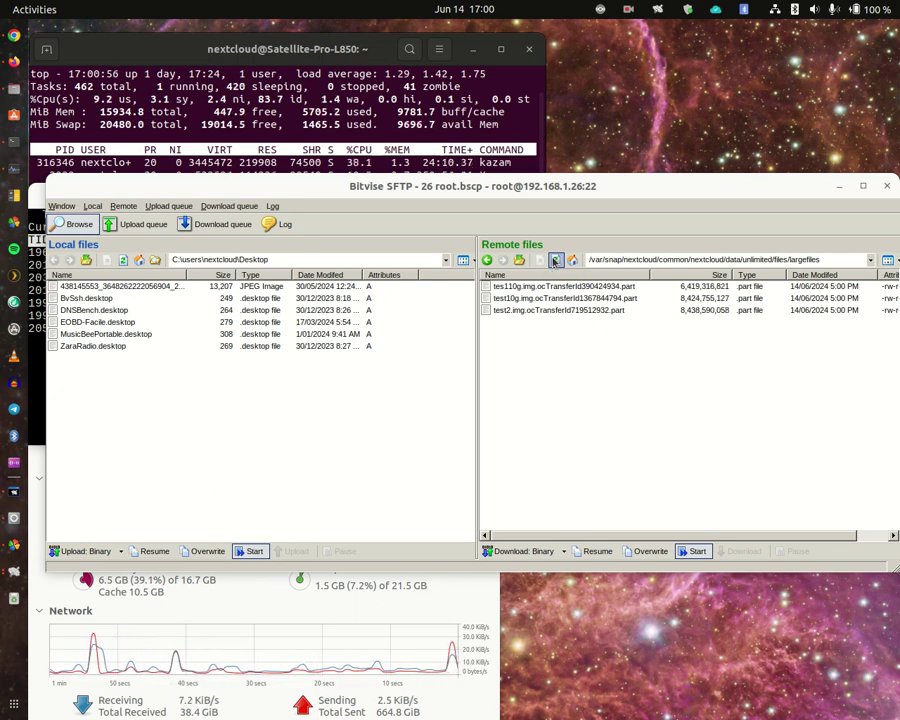
left_click(555, 260)
left_click(555, 260)
left_click(555, 260)
left_click(555, 260)
left_click(555, 260)
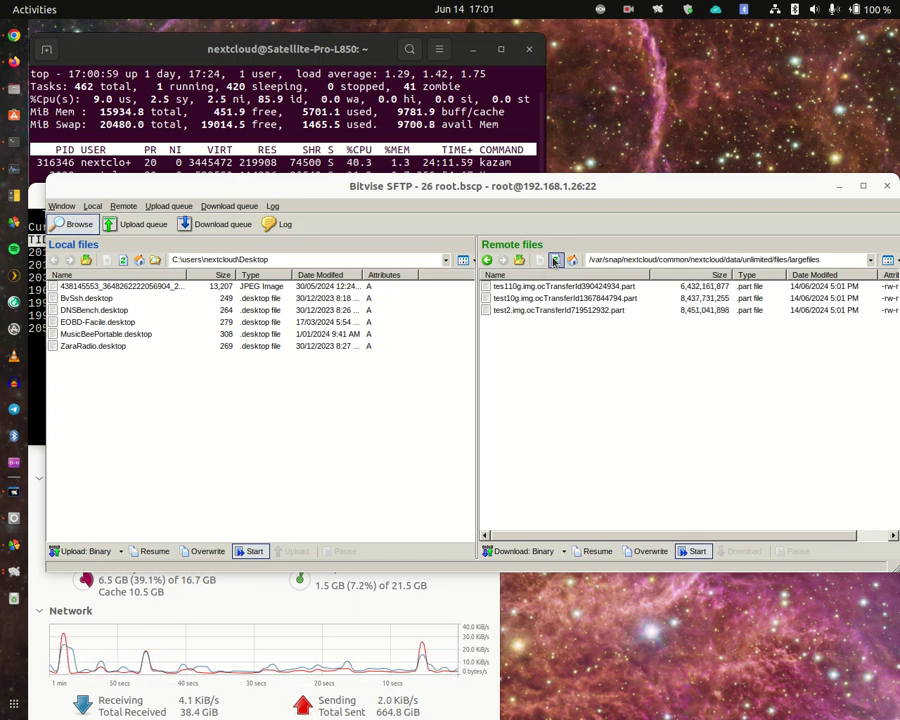
left_click(555, 260)
left_click(555, 260)
left_click(555, 260)
left_click(555, 260)
left_click(555, 260)
left_click(555, 260)
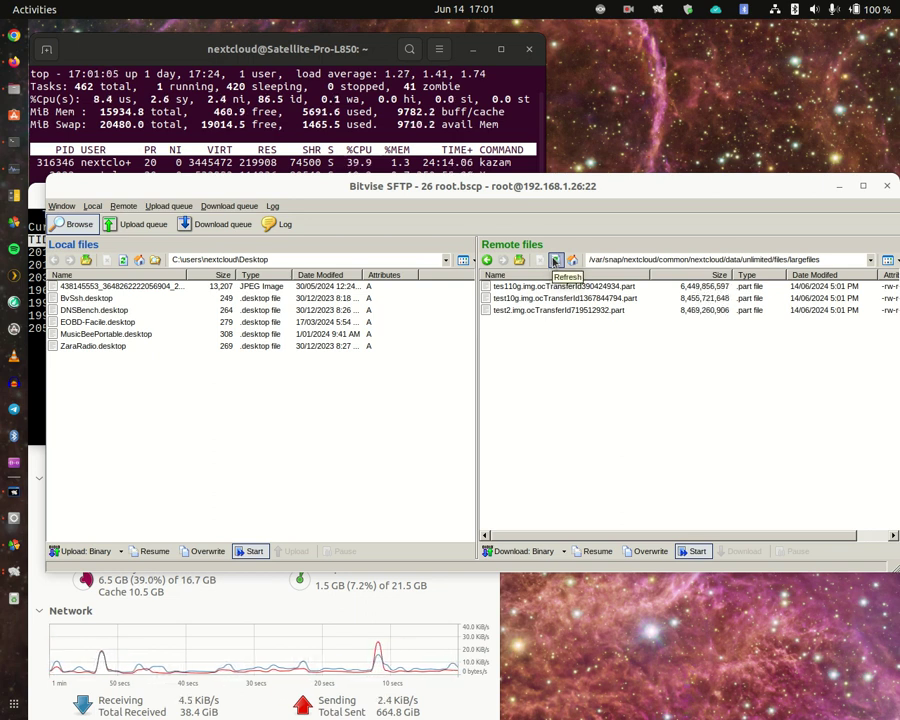
left_click(555, 260)
left_click(555, 260)
left_click(555, 260)
left_click(556, 260)
left_click(556, 260)
left_click(556, 260)
left_click(556, 260)
left_click(556, 260)
left_click(556, 260)
left_click(556, 260)
left_click(556, 260)
left_click(556, 260)
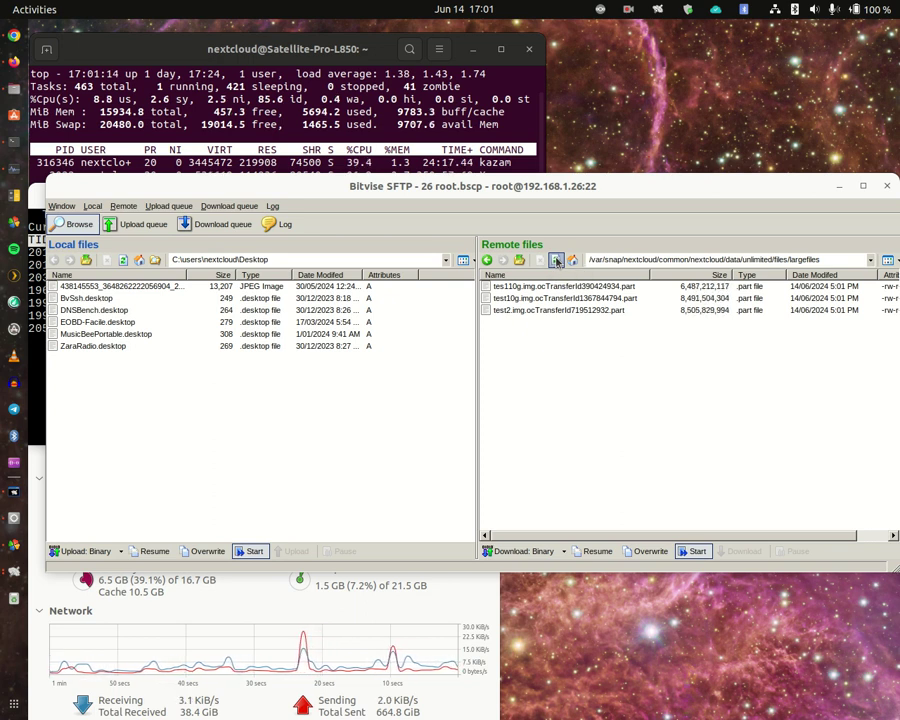
left_click(556, 260)
left_click(556, 260)
left_click(556, 260)
left_click(556, 260)
left_click(556, 260)
left_click(556, 260)
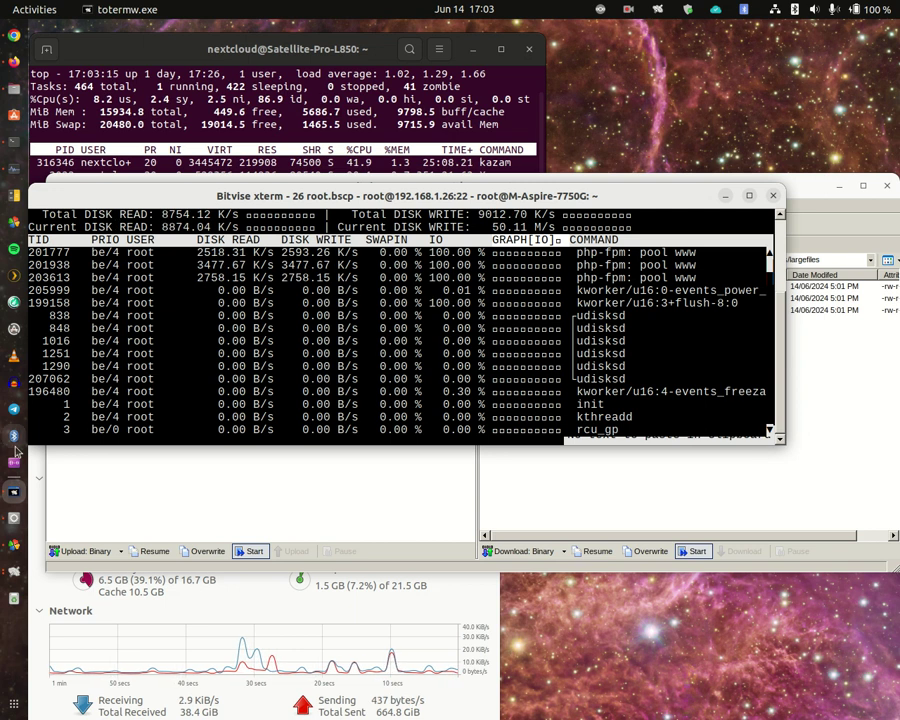
Step: Switch to QB64 and run nextcloudattackunlimited.bas briefly, close its output window and minimise the editor
left_click(14, 518)
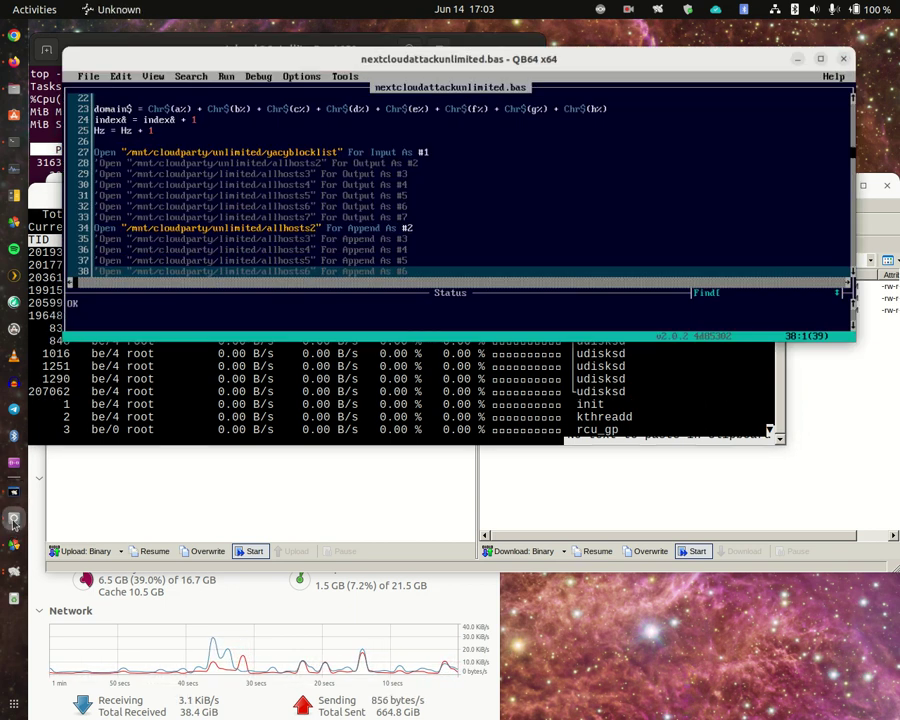
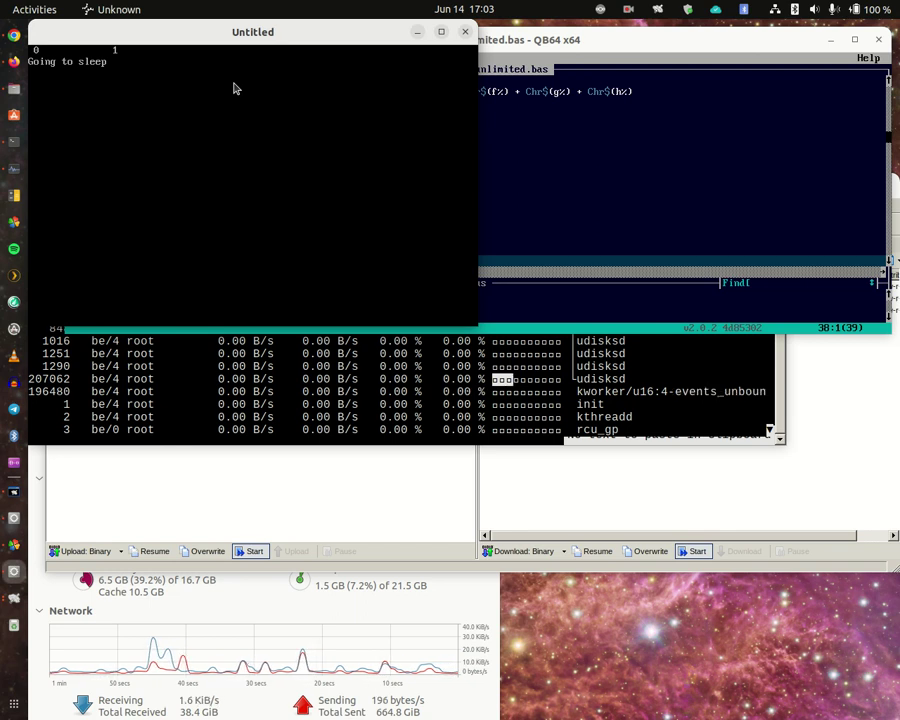
left_click(465, 33)
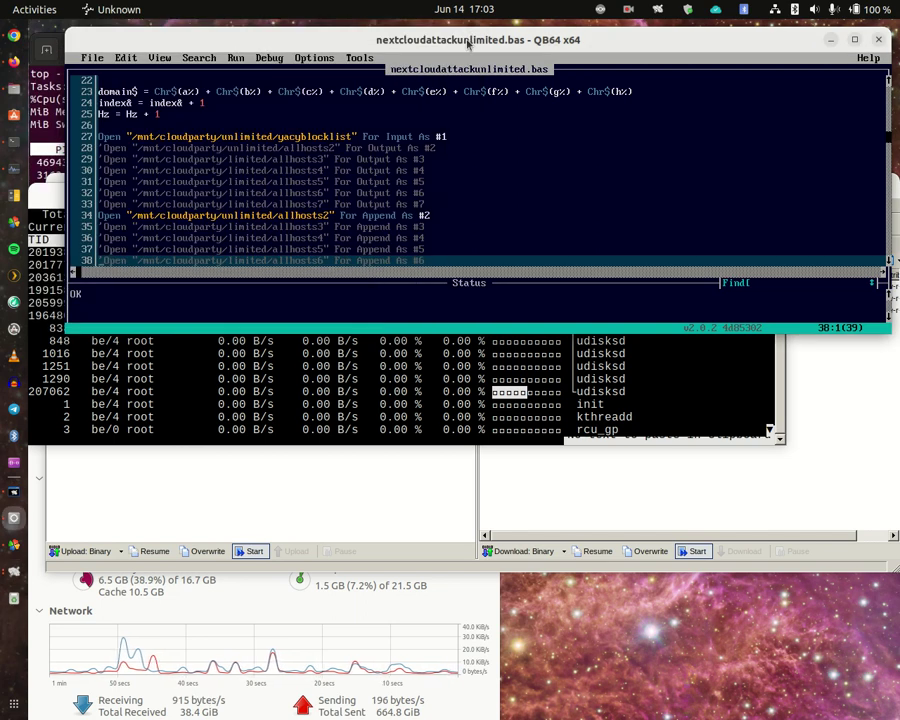
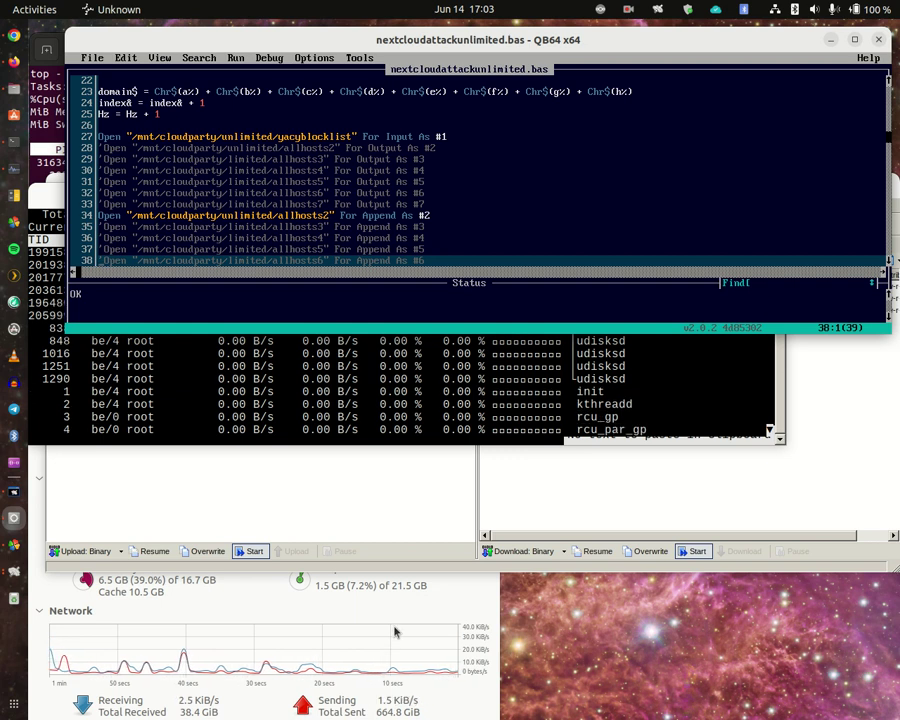
left_click(831, 43)
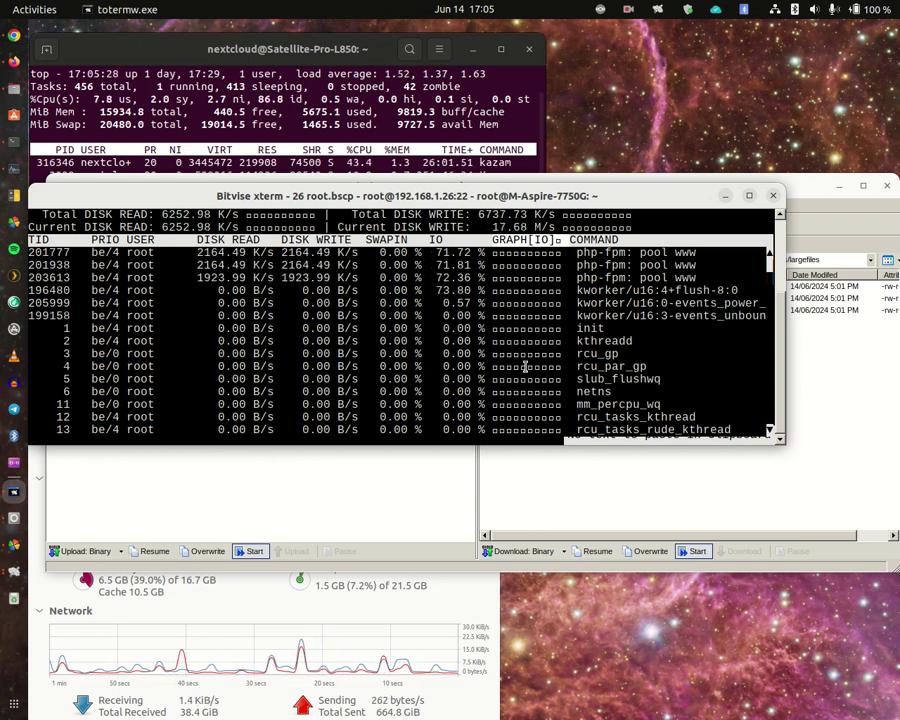
Step: Bring the SFTP window forward and refresh largefiles to compare the sizes of the three .part files
left_click(795, 285)
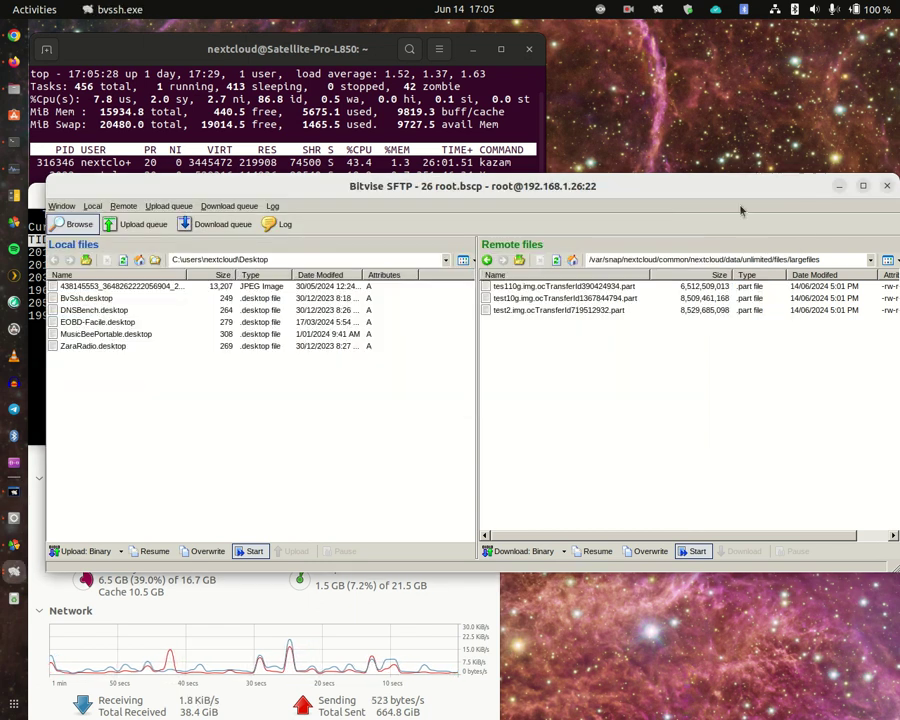
left_click(556, 261)
left_click(556, 261)
left_click(556, 261)
left_click(556, 261)
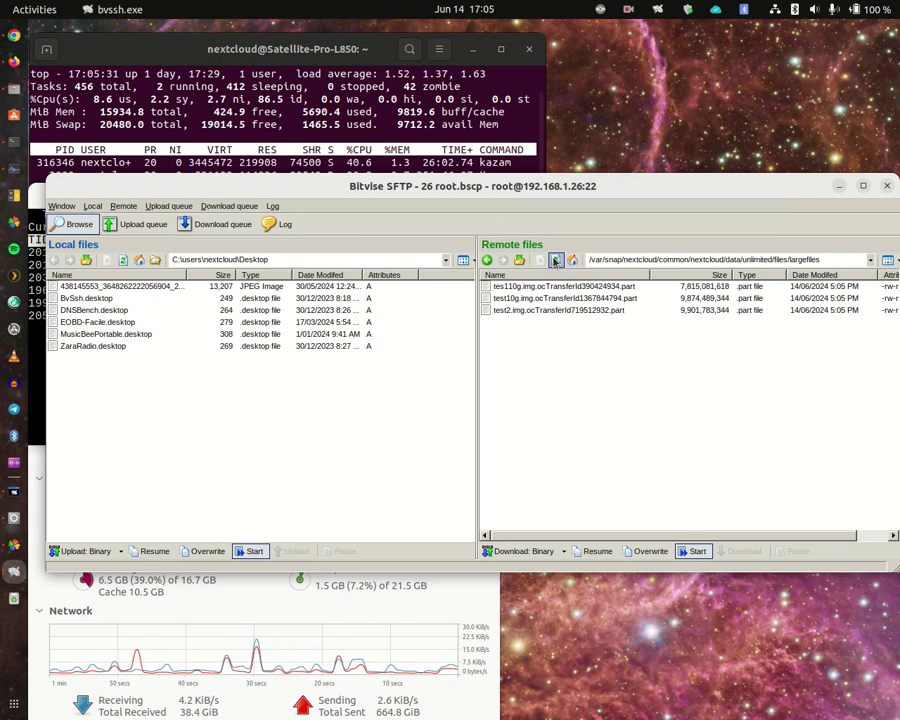
left_click(556, 261)
left_click(556, 261)
left_click(556, 261)
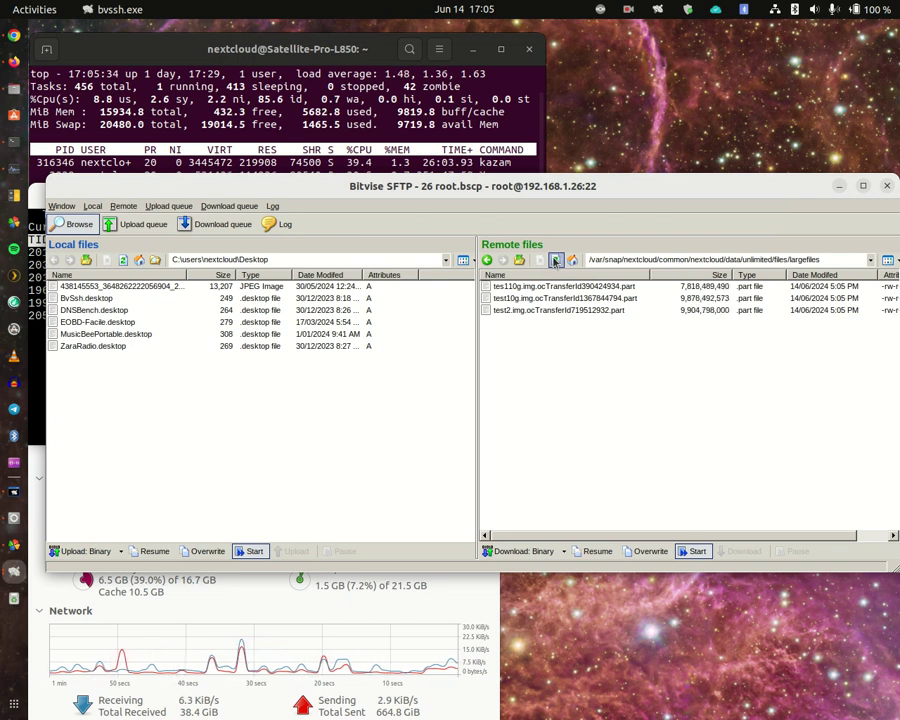
Step: Return to the xterm disk activity monitor to watch the read and write rates, and dismiss the test10g.img sync notification
left_click(36, 345)
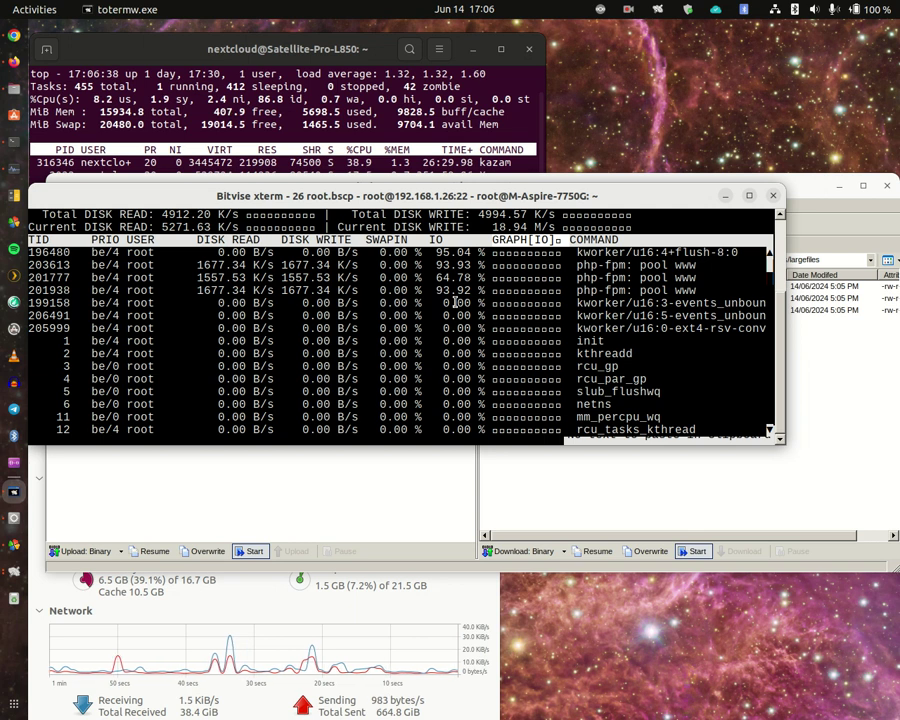
right_click(456, 302)
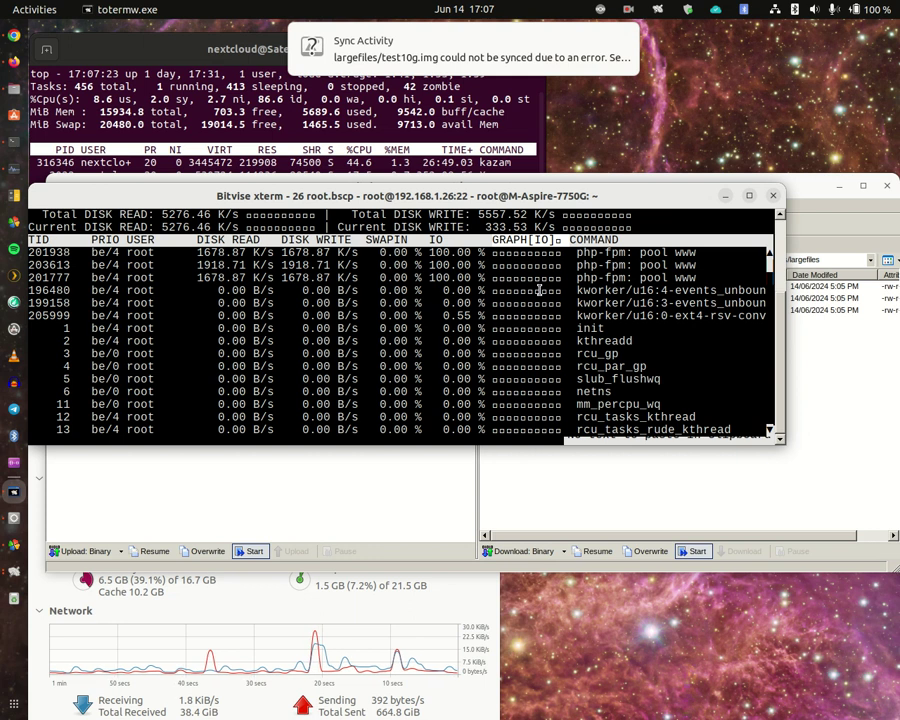
mouse_move(478, 67)
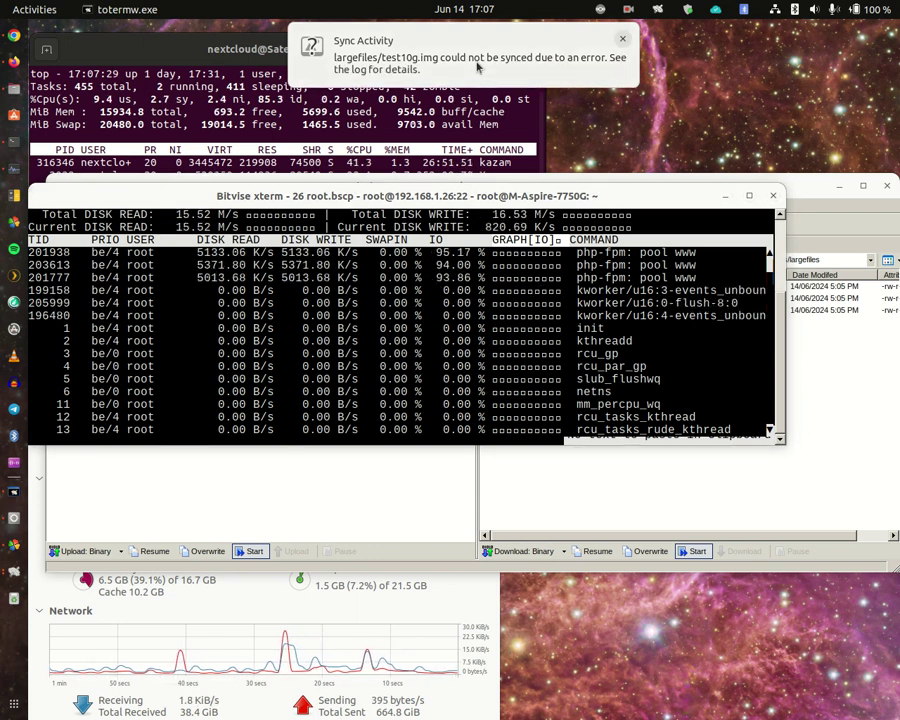
left_click(621, 38)
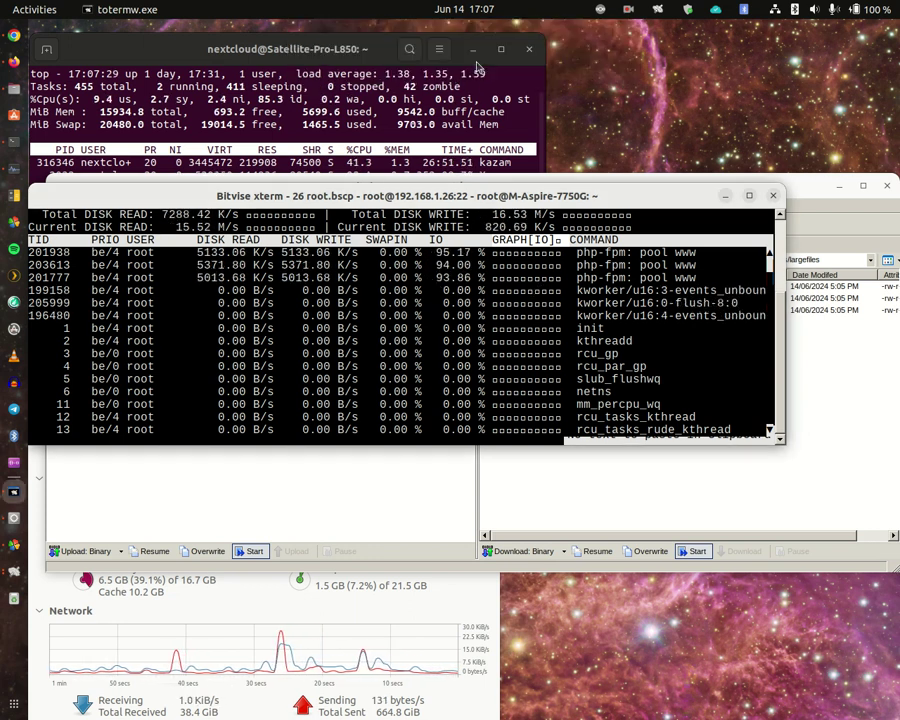
Step: Return to the SFTP window and refresh largefiles continuously to track the growth of all three .part files
left_click(600, 10)
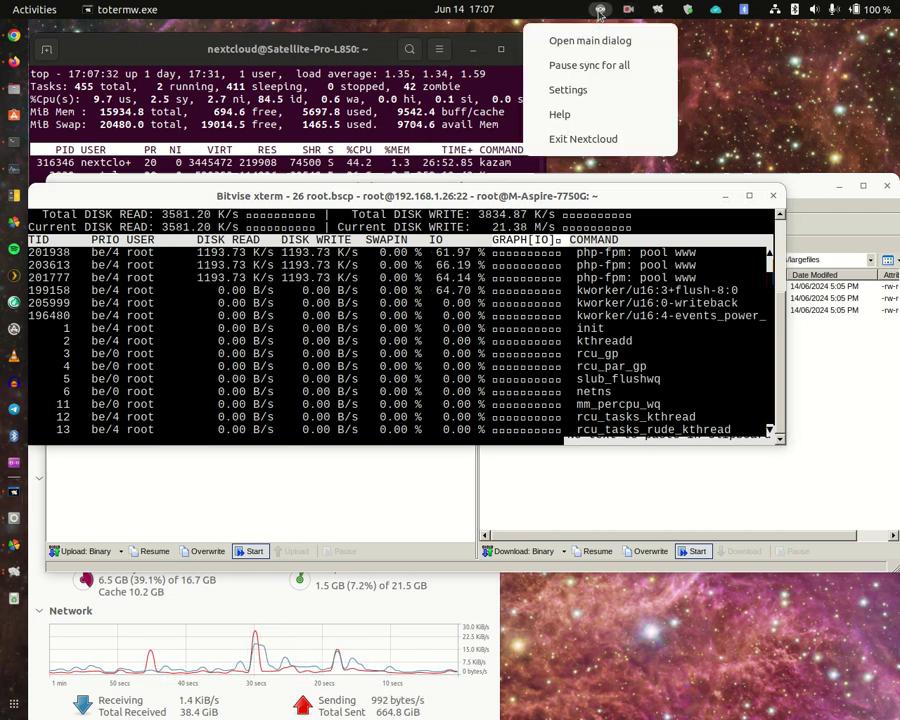
left_click(798, 190)
left_click(798, 190)
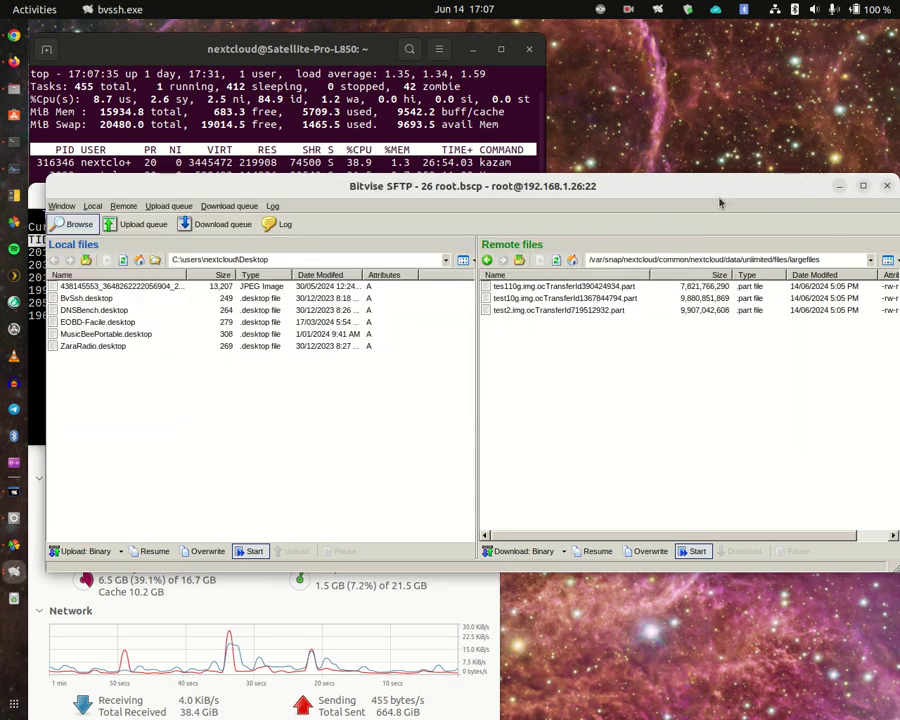
left_click(557, 260)
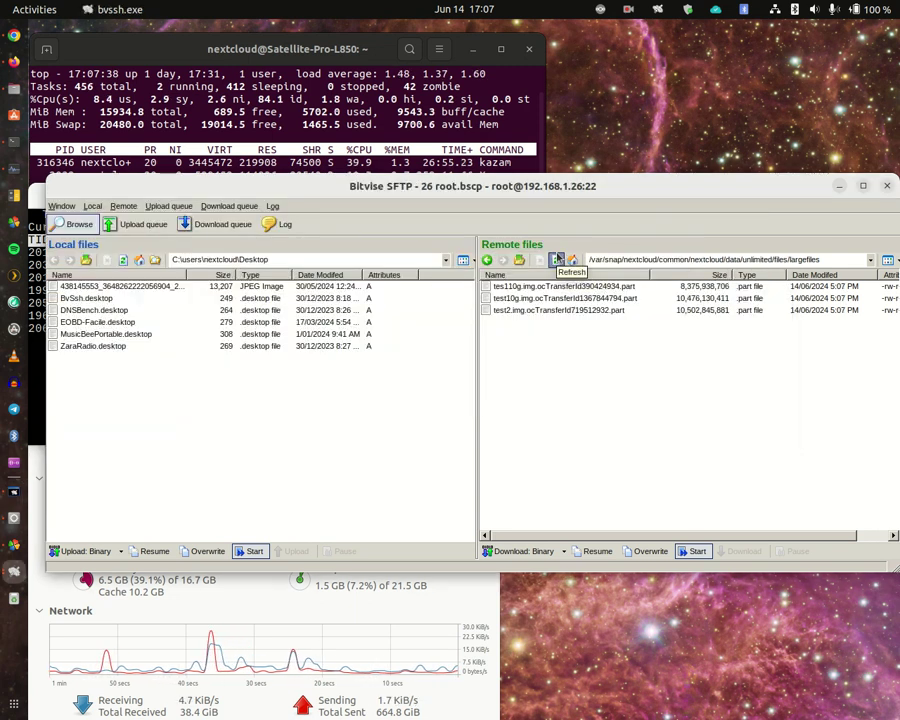
left_click(557, 260)
left_click(557, 260)
left_click(557, 260)
left_click(557, 260)
left_click(557, 260)
left_click(557, 260)
left_click(557, 260)
left_click(557, 260)
left_click(557, 260)
left_click(557, 260)
left_click(557, 260)
left_click(557, 260)
left_click(557, 260)
left_click(557, 260)
left_click(557, 260)
left_click(557, 260)
left_click(557, 260)
left_click(557, 260)
left_click(557, 260)
left_click(557, 260)
left_click(557, 260)
left_click(557, 260)
left_click(557, 260)
left_click(557, 260)
left_click(557, 260)
left_click(557, 260)
left_click(557, 260)
left_click(557, 260)
left_click(557, 260)
left_click(557, 260)
left_click(557, 260)
left_click(557, 260)
left_click(557, 260)
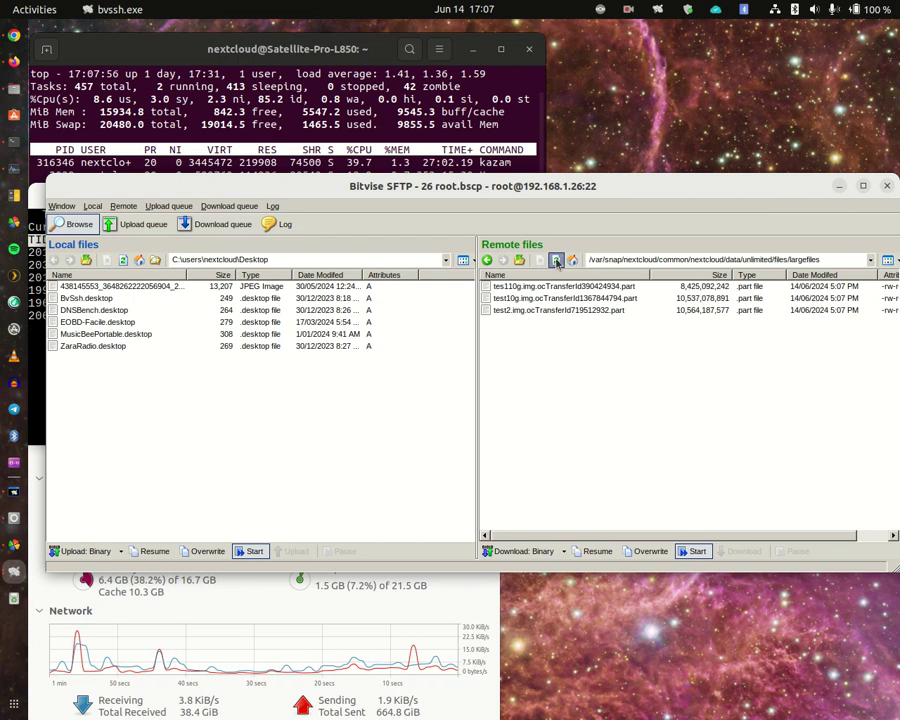
left_click(557, 260)
left_click(557, 260)
left_click(557, 260)
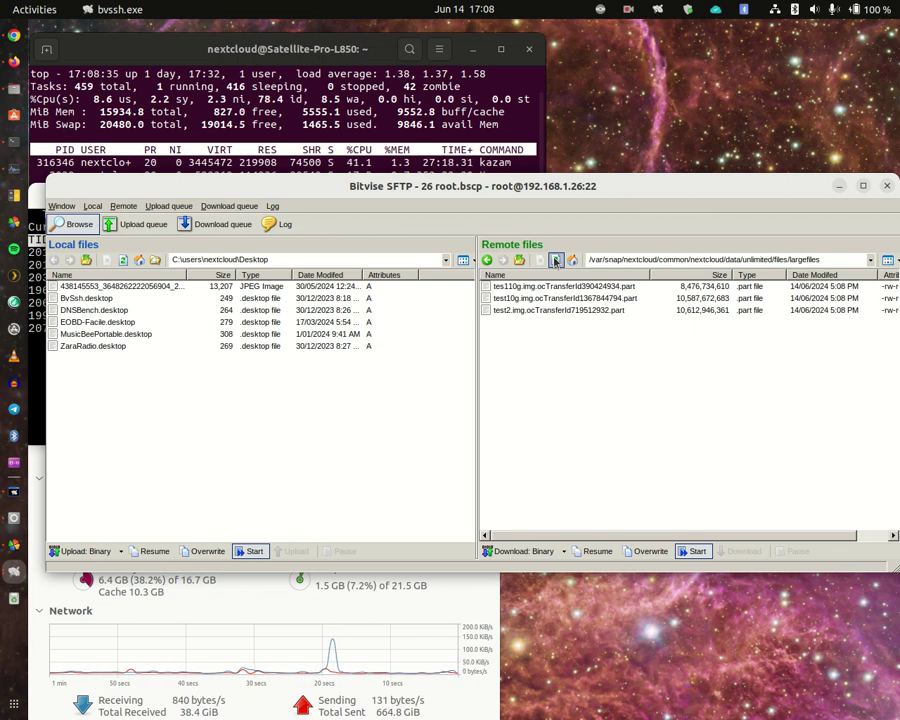
Step: Keep refreshing largefiles to follow the final assembly of test10g.img and test2.img
left_click(557, 261)
left_click(558, 261)
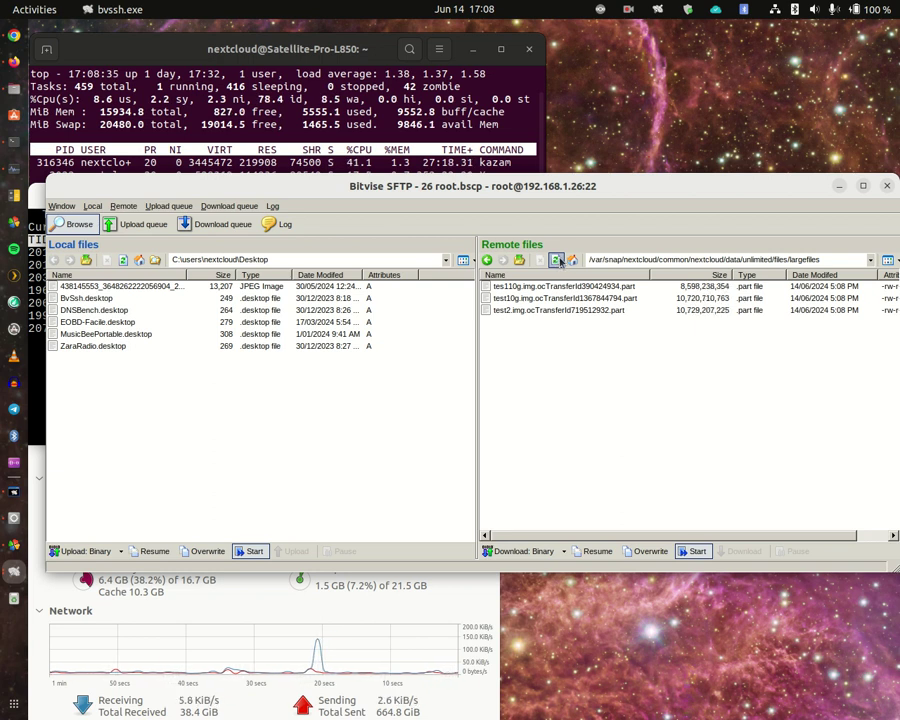
left_click(559, 261)
left_click(559, 261)
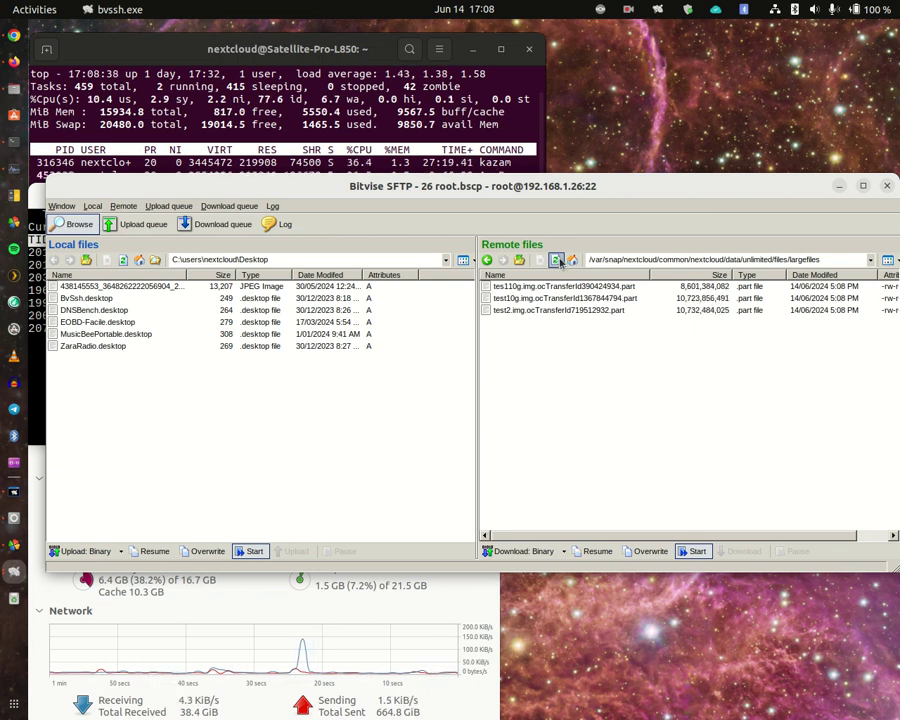
left_click(559, 261)
left_click(559, 261)
left_click(559, 261)
left_click(559, 261)
left_click(559, 261)
left_click(559, 261)
left_click(559, 261)
left_click(559, 261)
left_click(559, 261)
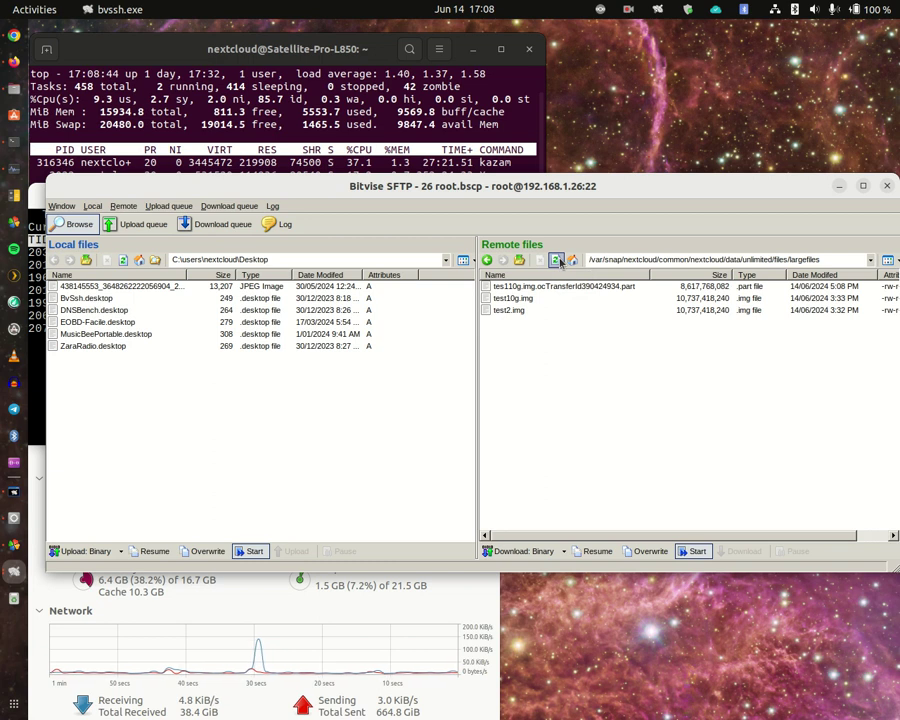
left_click(559, 261)
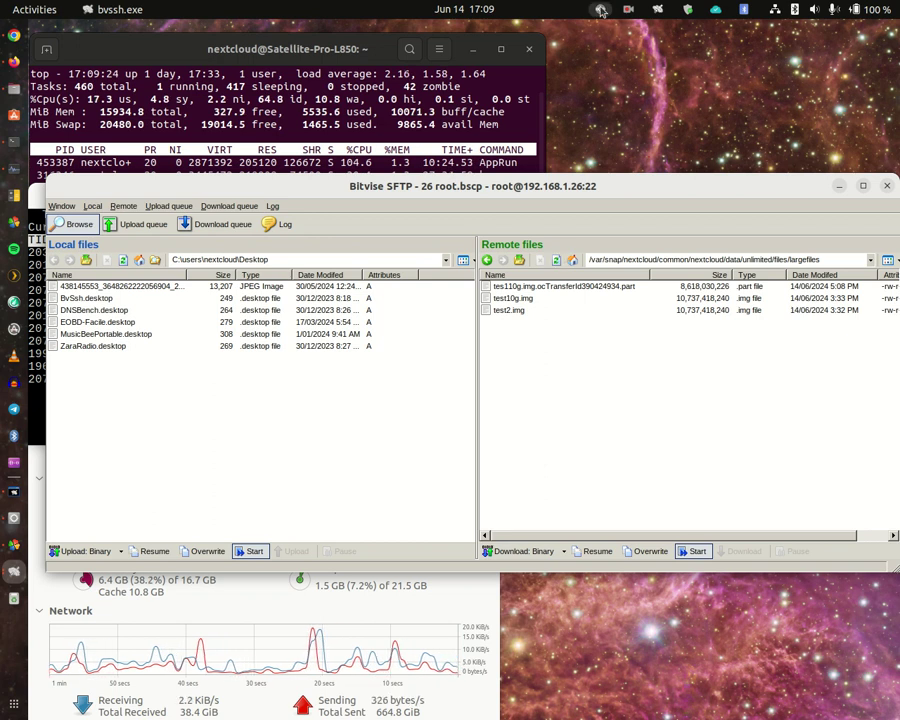
Step: Refresh largefiles repeatedly to monitor the assembly of the remaining tes110g.img .part file
left_click(557, 260)
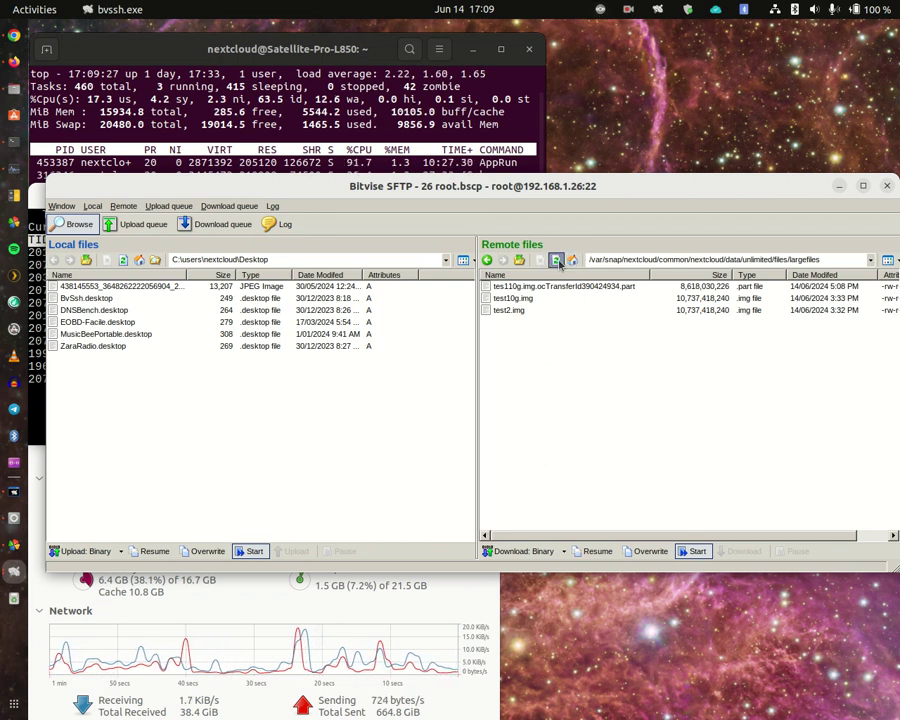
left_click(557, 260)
left_click(557, 260)
left_click(557, 260)
left_click(557, 260)
left_click(557, 260)
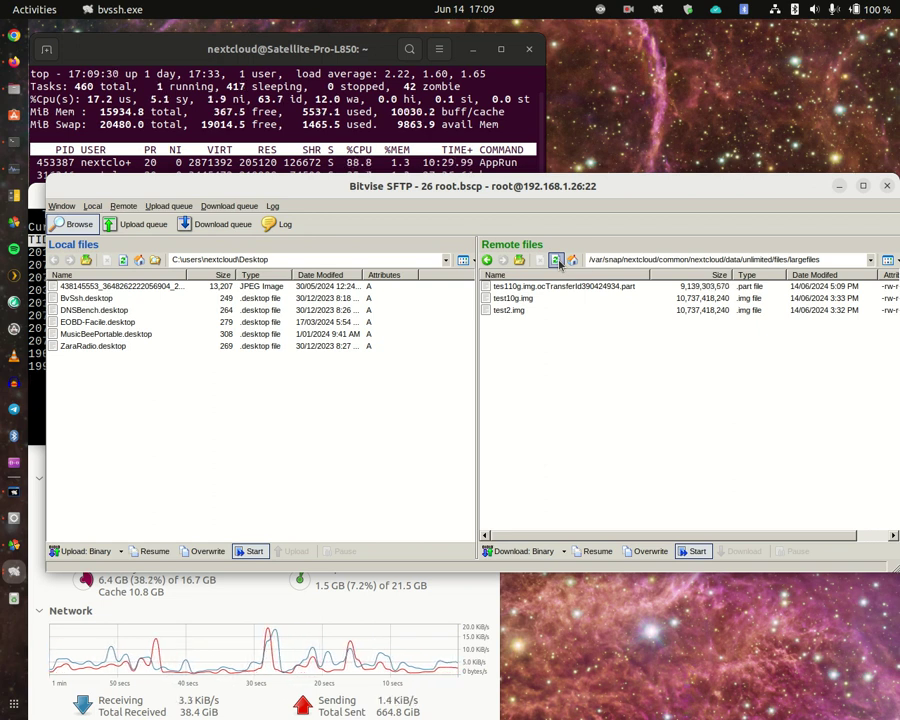
left_click(557, 260)
left_click(557, 260)
left_click(557, 260)
left_click(557, 260)
left_click(557, 260)
left_click(557, 260)
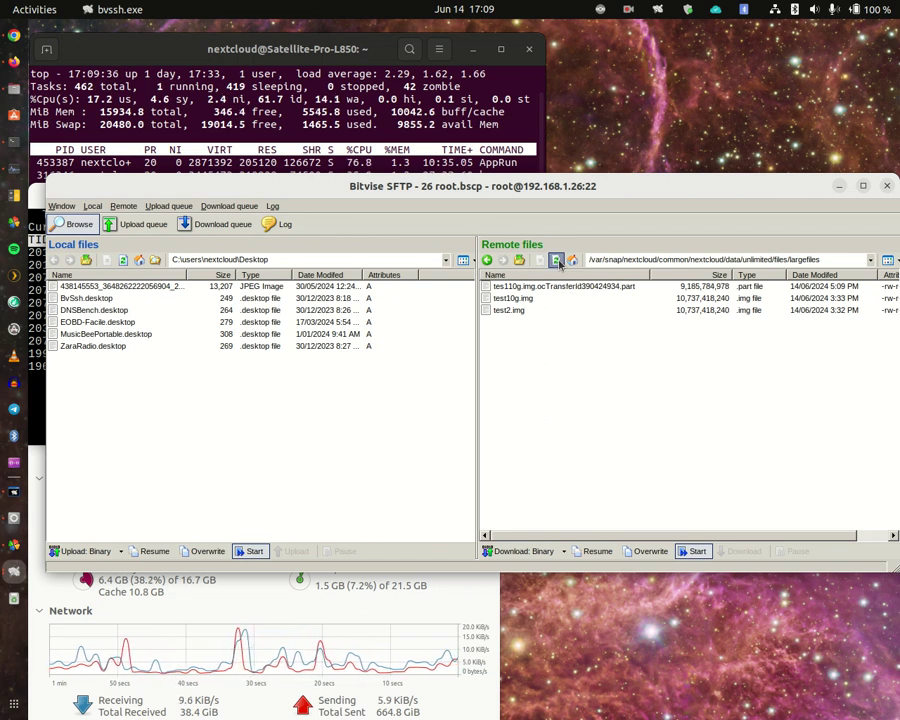
left_click(557, 260)
left_click(558, 261)
left_click(558, 261)
left_click(558, 261)
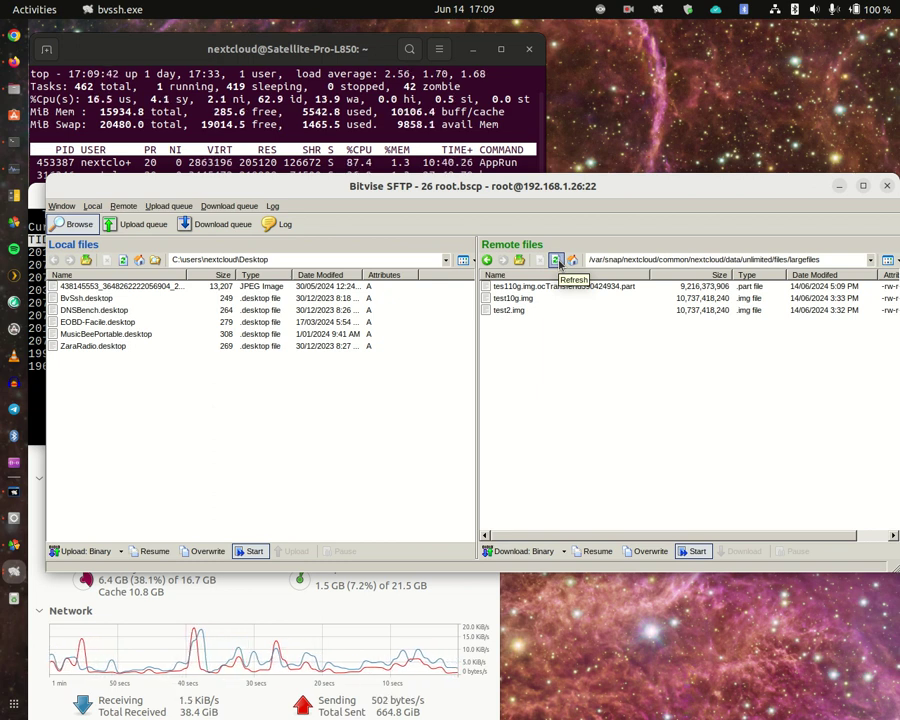
left_click(556, 260)
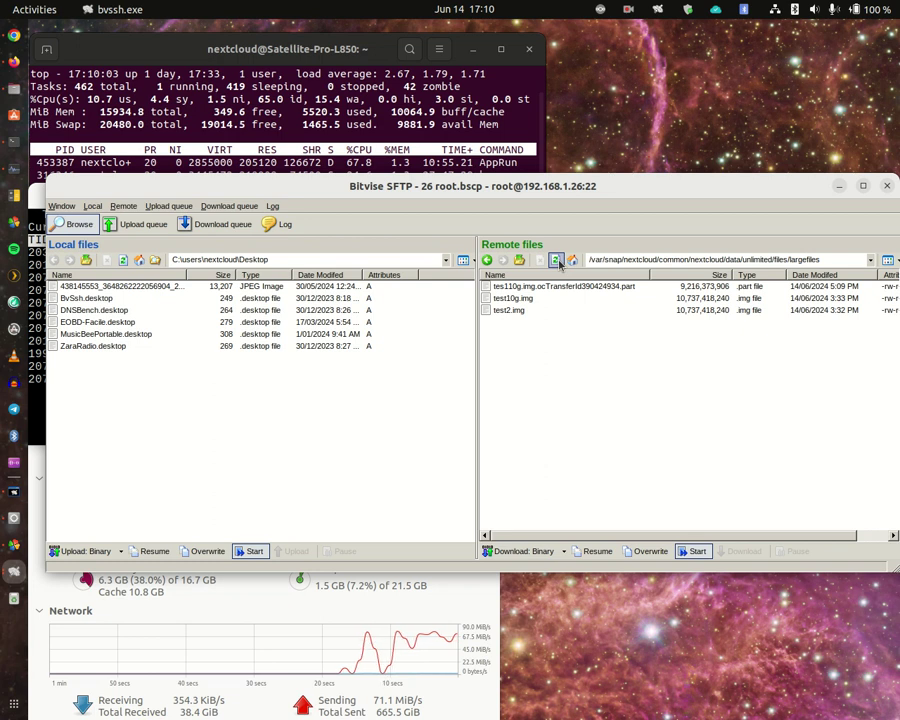
left_click(558, 262)
left_click(558, 262)
left_click(558, 262)
left_click(558, 262)
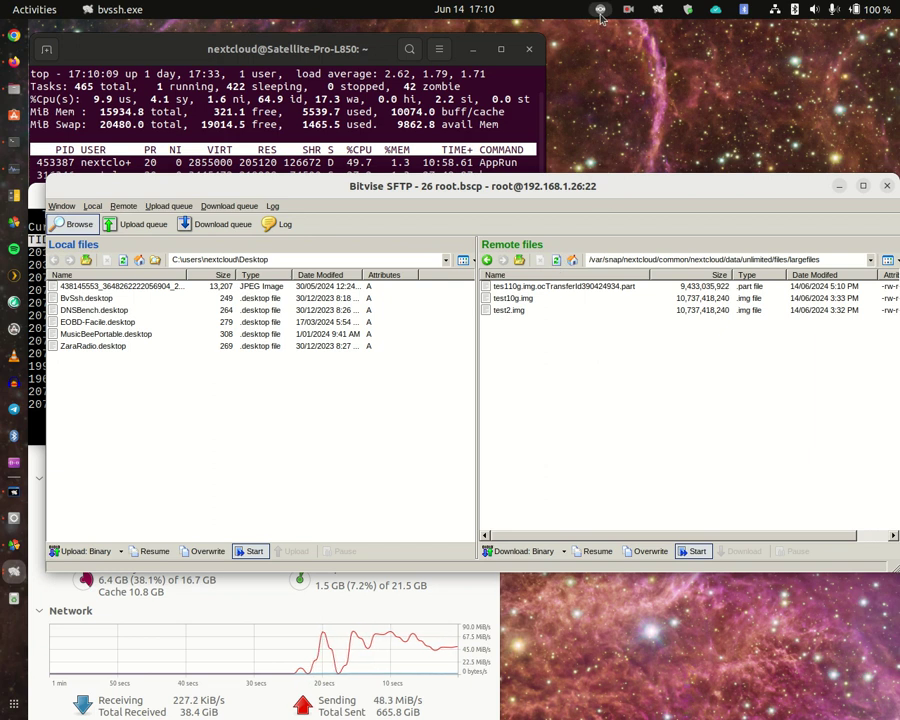
Step: Open the Nextcloud client's main dialog to check the progress and remaining time of the sync
left_click(600, 12)
left_click(584, 39)
left_click(566, 47)
left_click(528, 38)
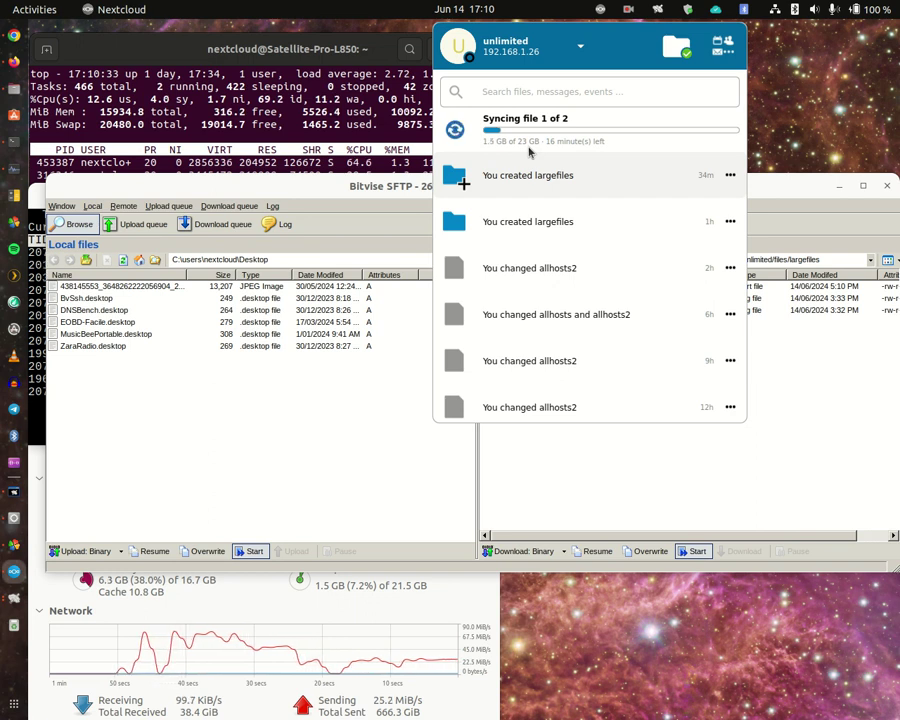
Step: Switch to the Files window and open the Home folder
left_click(14, 62)
scroll(350, 205, "up", 1)
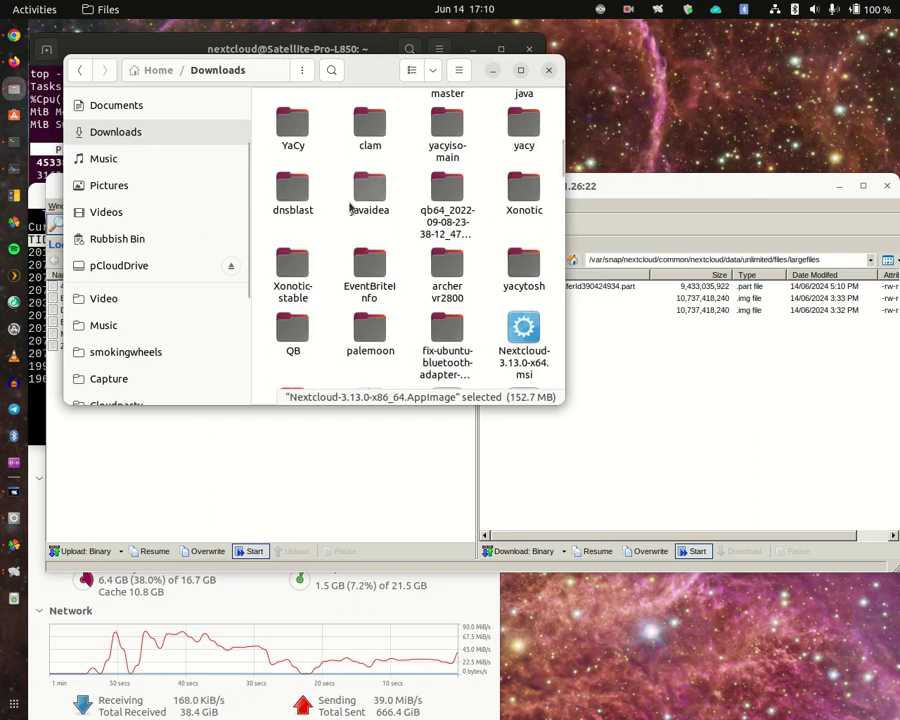
scroll(106, 133, "down", 4)
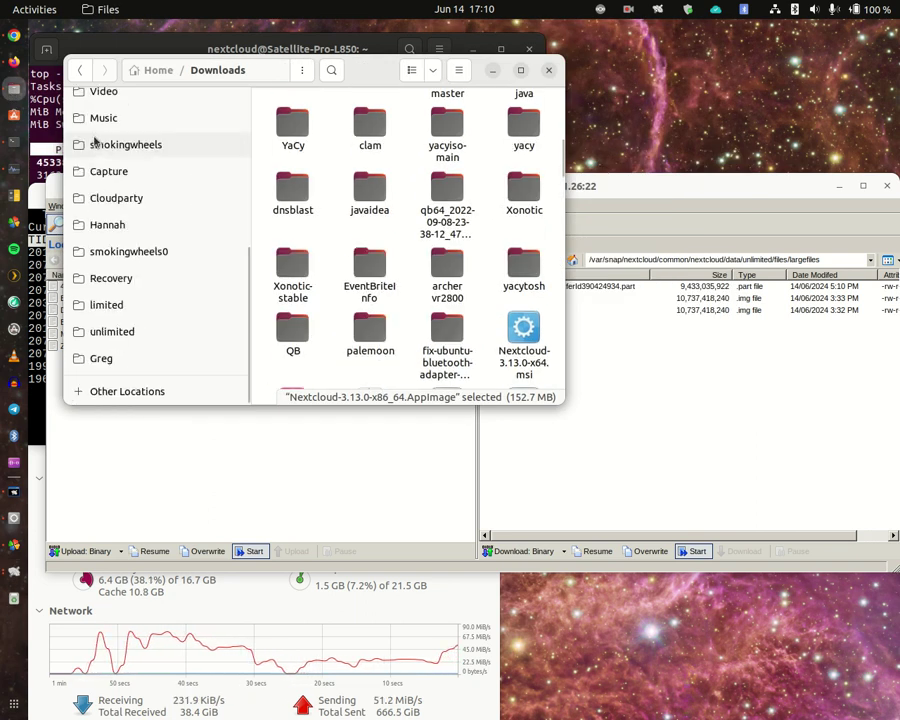
scroll(97, 141, "up", 6)
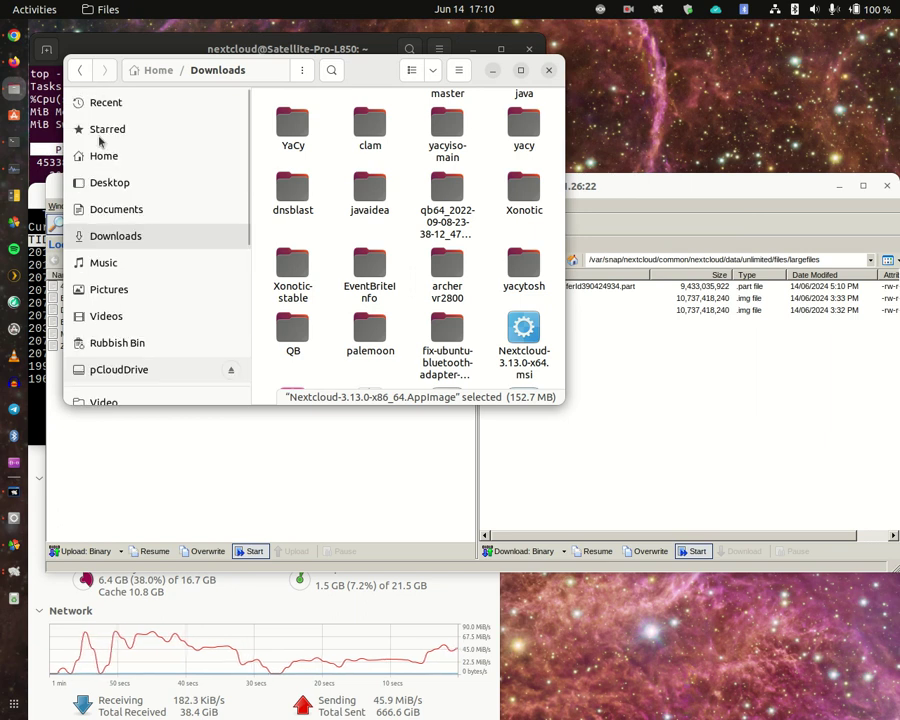
left_click(104, 156)
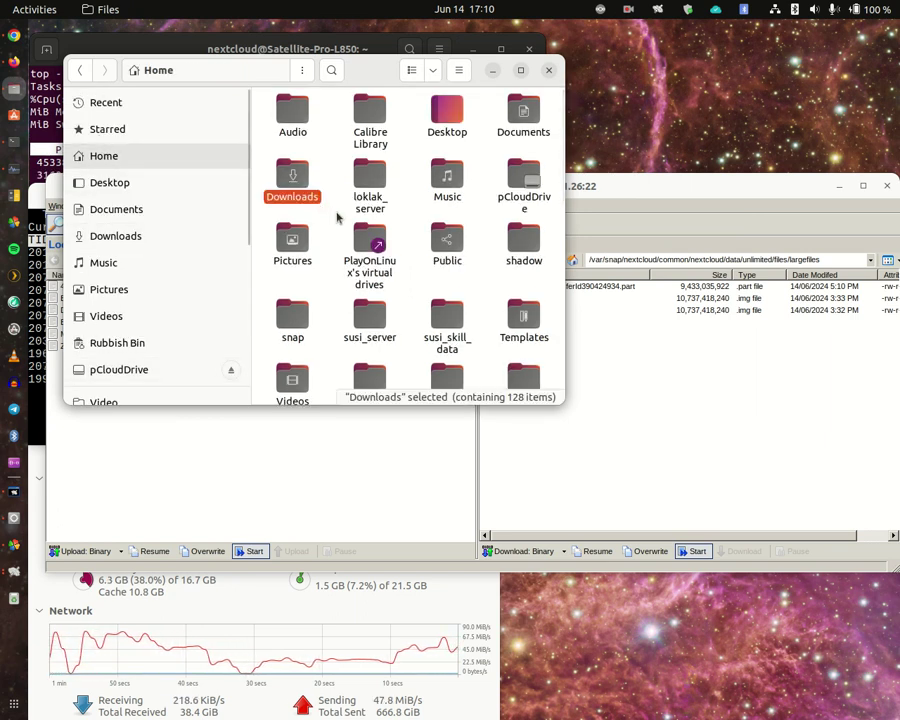
Step: Browse the Home folder to the hidden .config folder and open its Nextcloud subfolder
scroll(390, 245, "down", 4)
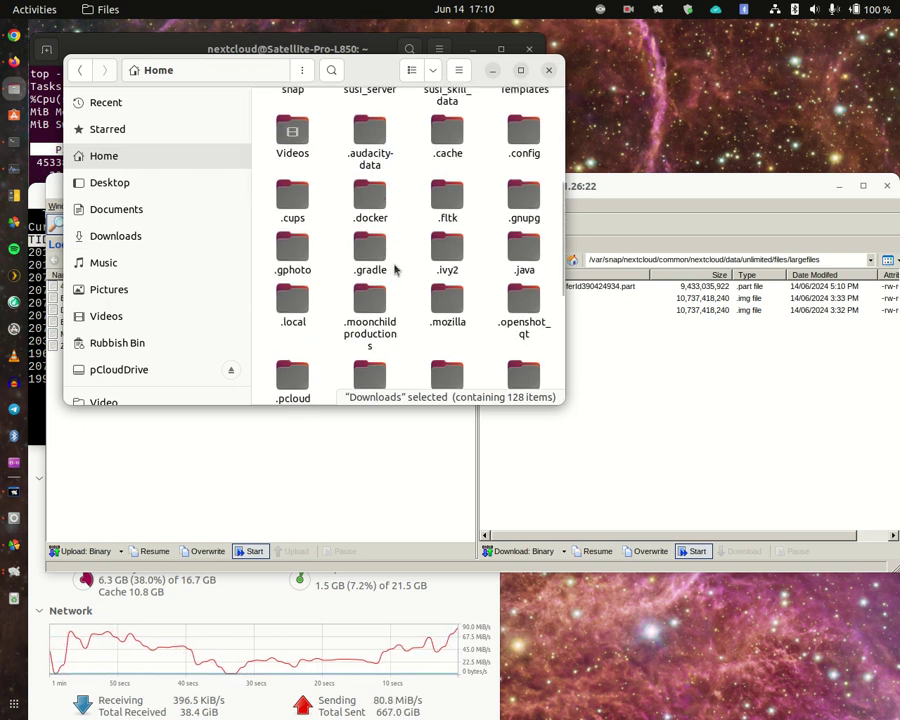
scroll(400, 275, "down", 2)
scroll(410, 283, "down", 1)
scroll(410, 283, "down", 1)
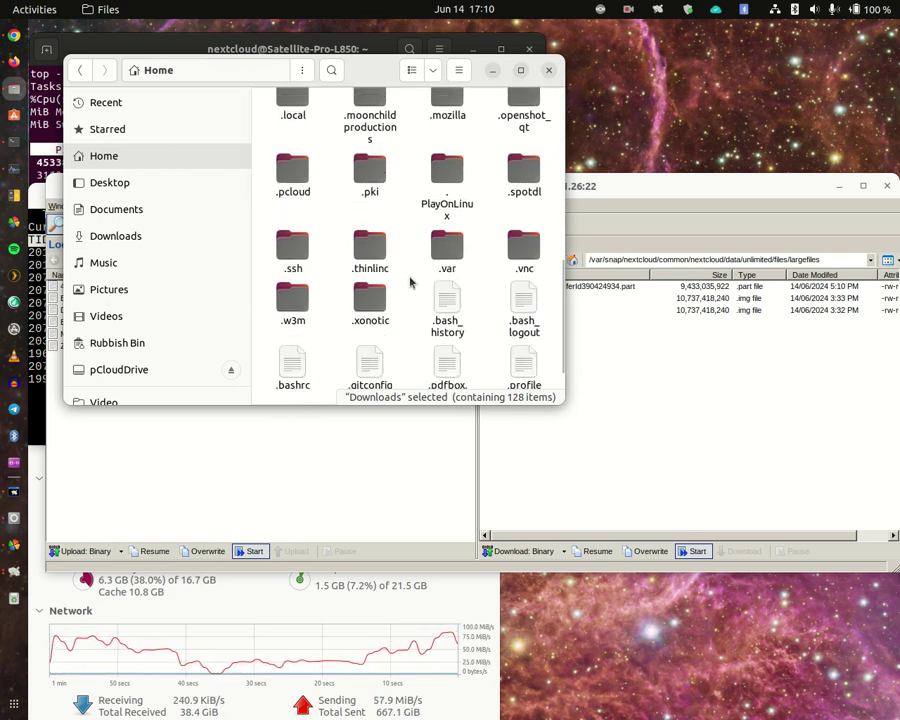
scroll(410, 283, "up", 2)
scroll(410, 283, "up", 3)
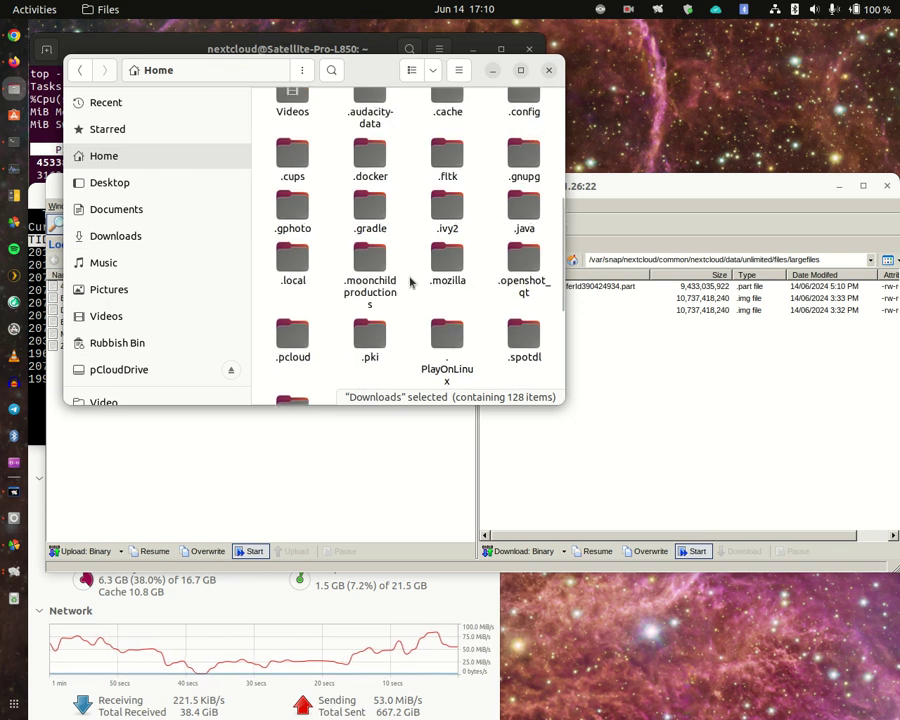
double_click(530, 130)
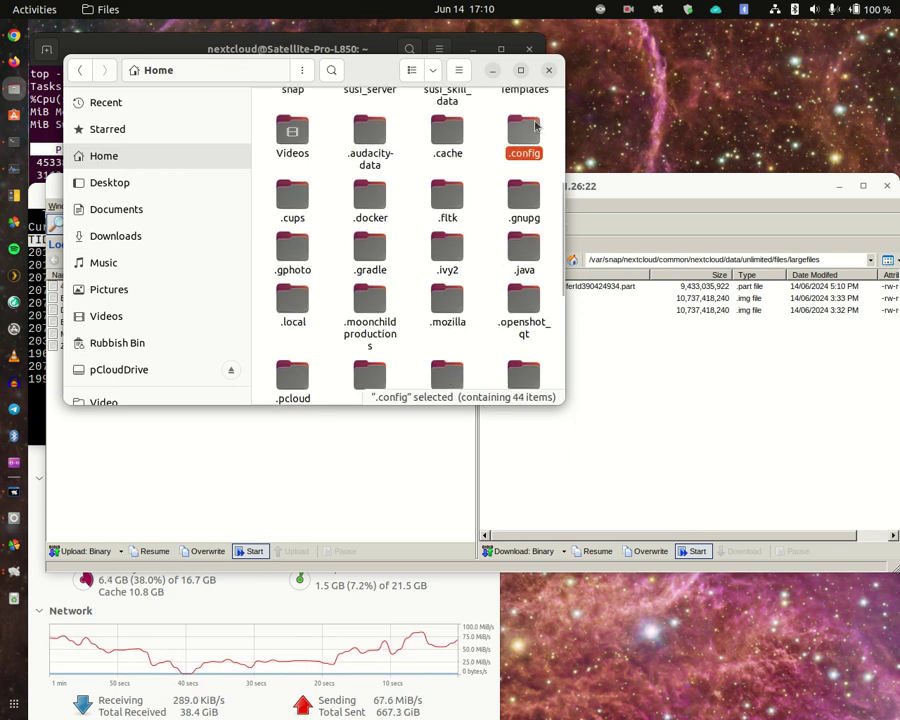
scroll(443, 289, "down", 1)
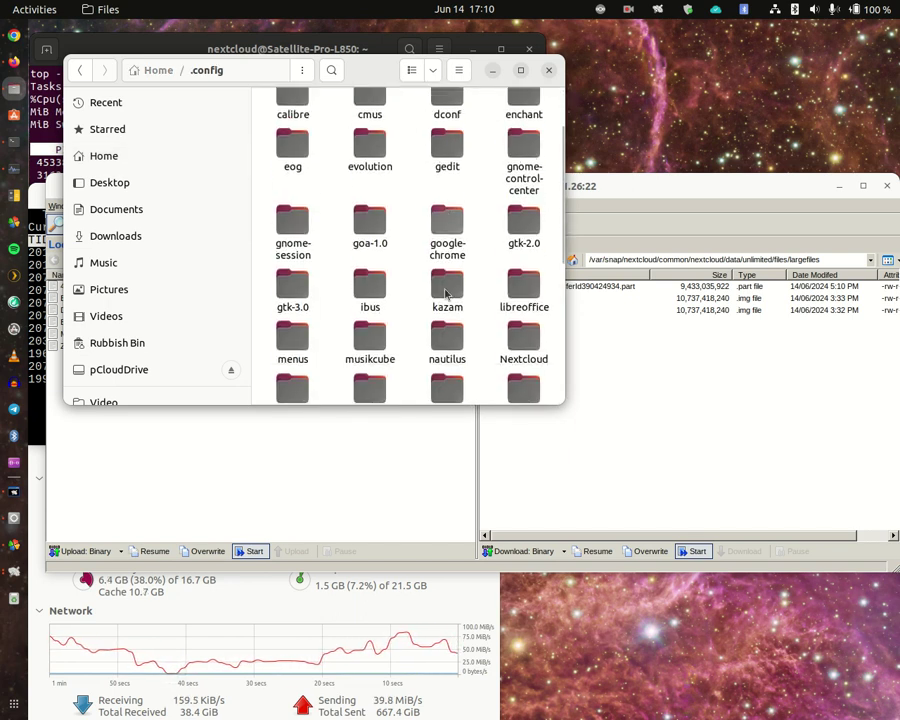
scroll(443, 289, "down", 1)
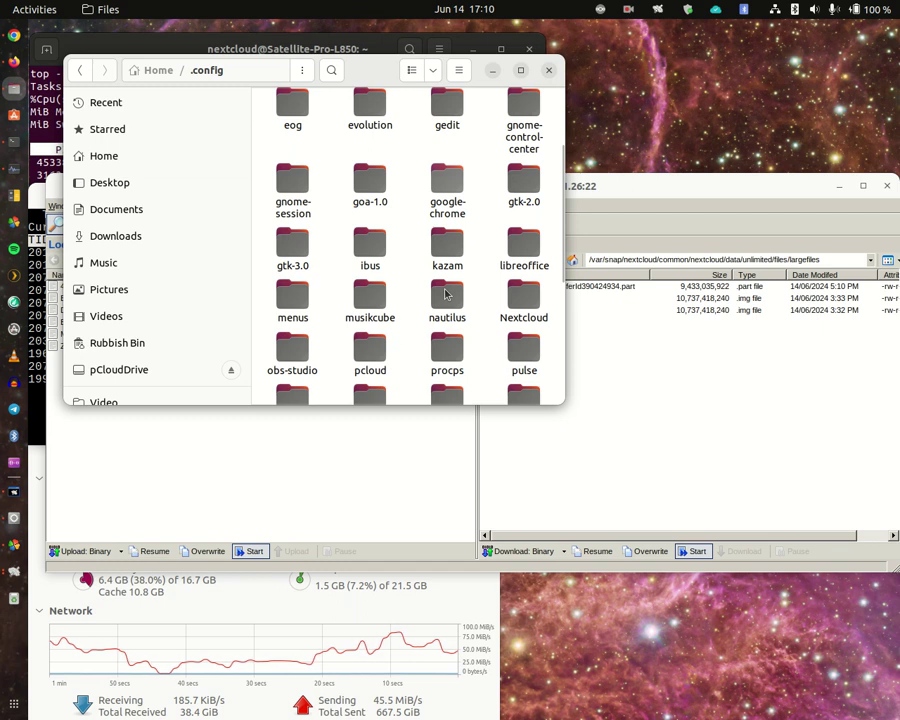
double_click(508, 301)
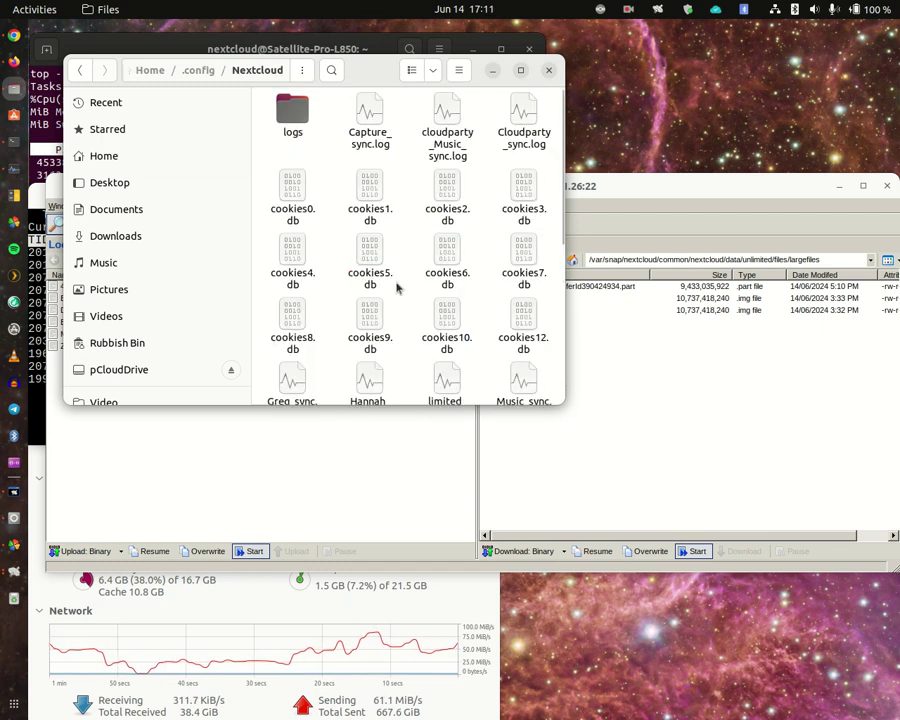
Step: Open unlimited_sync.log in the text editor, examine the sync run entries at its end, and close it
scroll(398, 286, "down", 2)
scroll(398, 288, "down", 3)
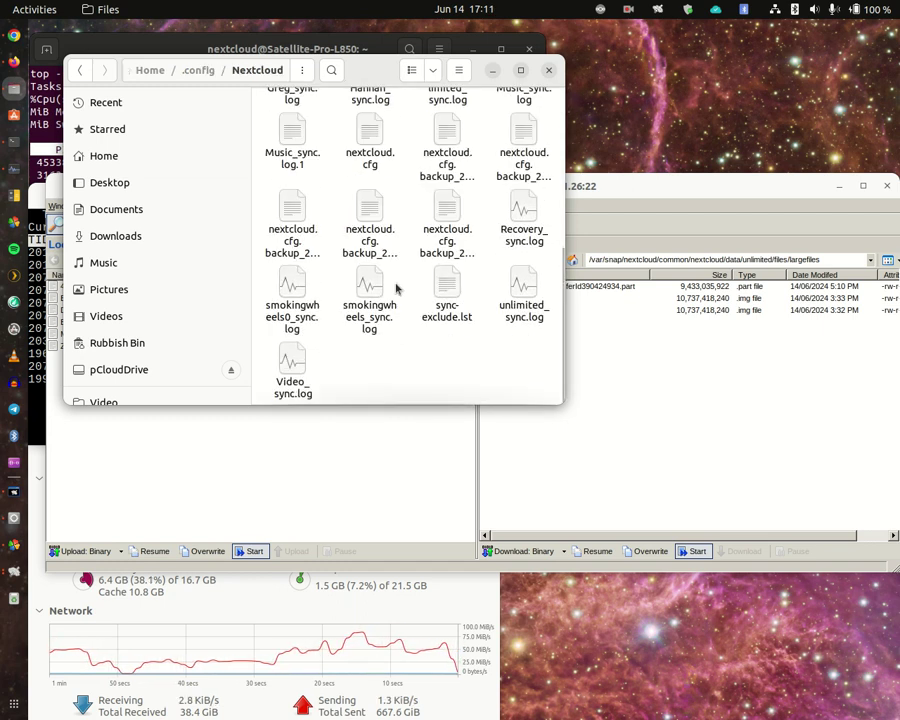
double_click(518, 285)
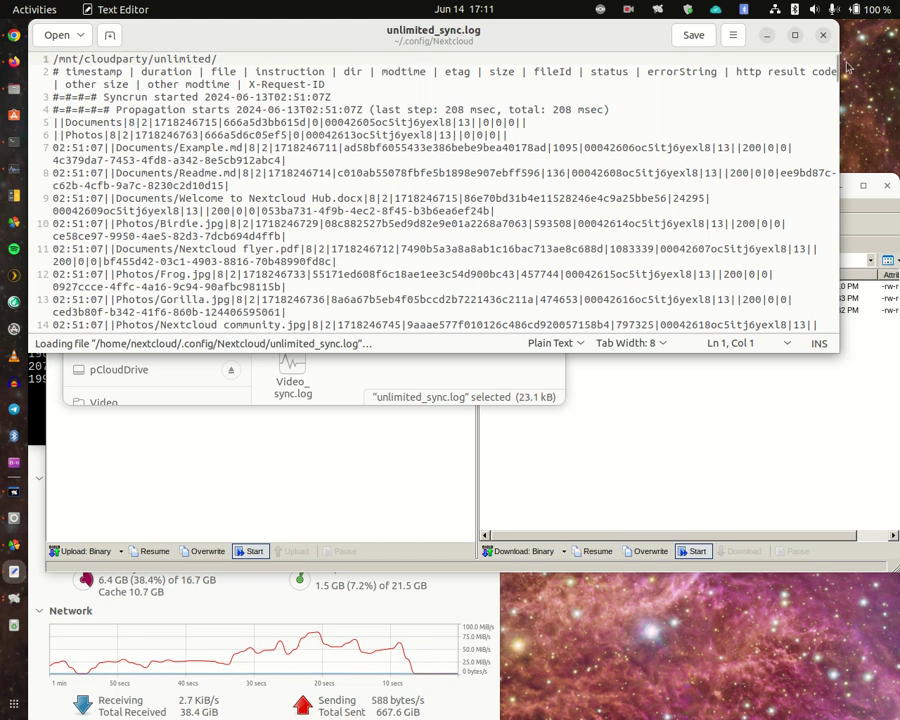
left_click_drag(835, 58, 841, 327)
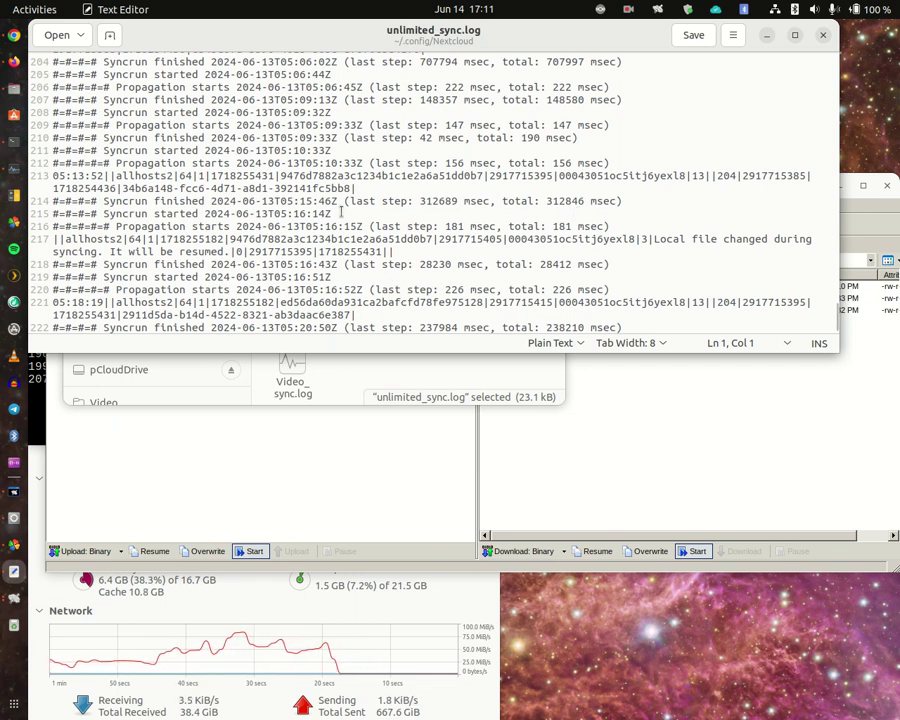
left_click(823, 35)
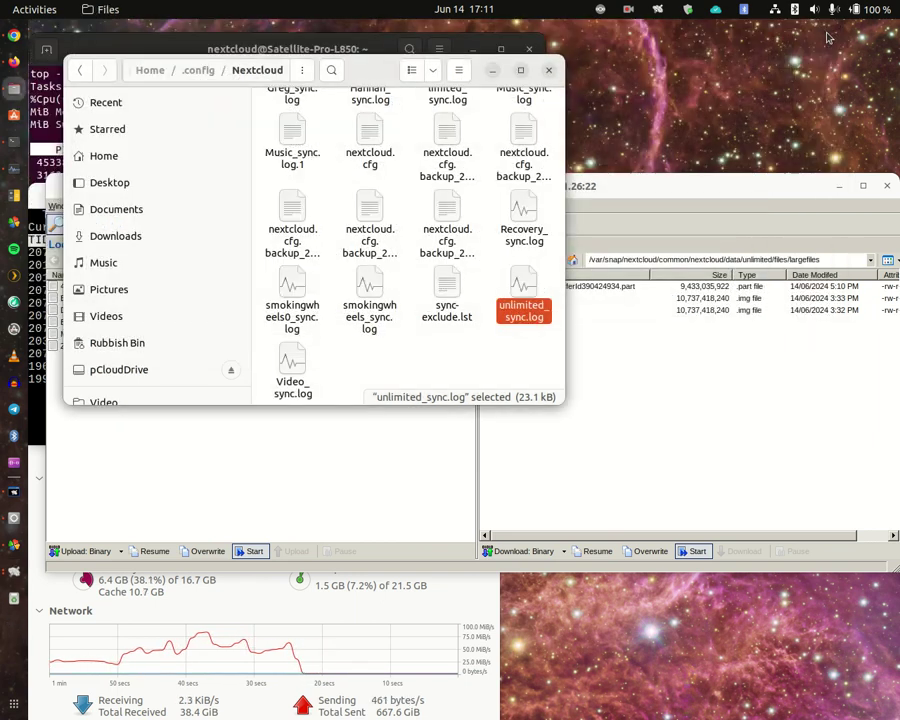
Step: Check the sync status in the Nextcloud client's main dialog, then minimise the Files window
left_click(600, 9)
left_click(589, 42)
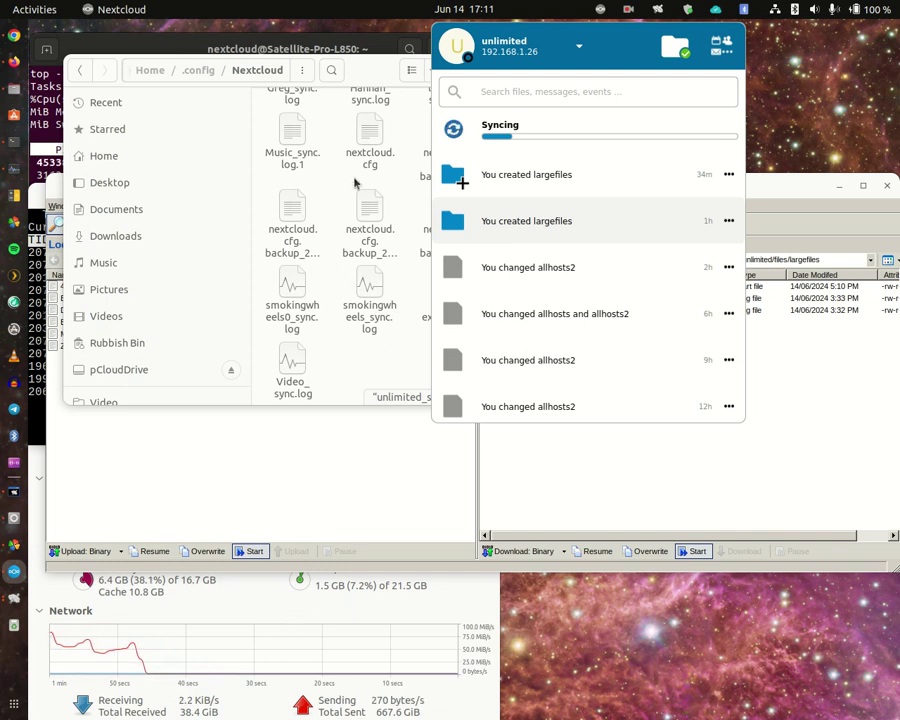
left_click(362, 72)
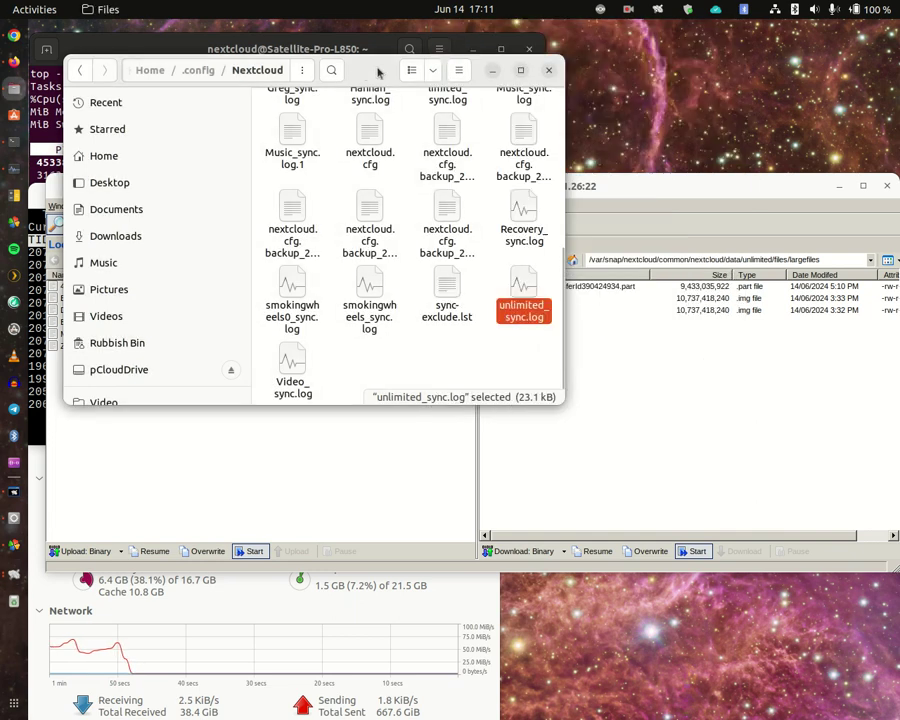
left_click(492, 70)
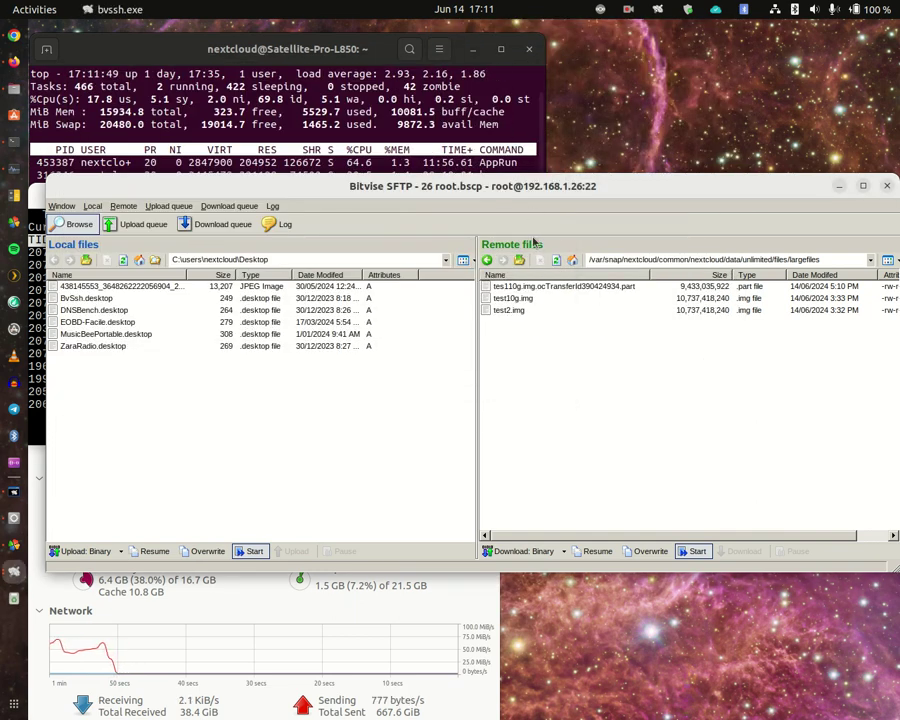
Step: Refresh the remote largefiles folder repeatedly to follow the growth of the tes110g.img .part file
left_click(557, 261)
left_click(561, 262)
left_click(561, 262)
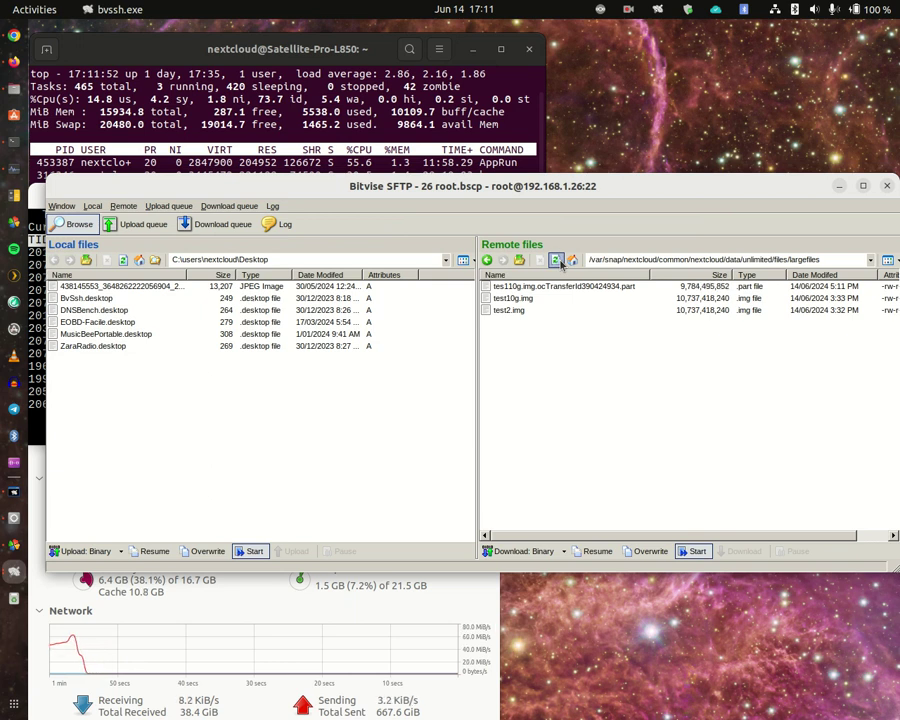
left_click(558, 262)
left_click(558, 262)
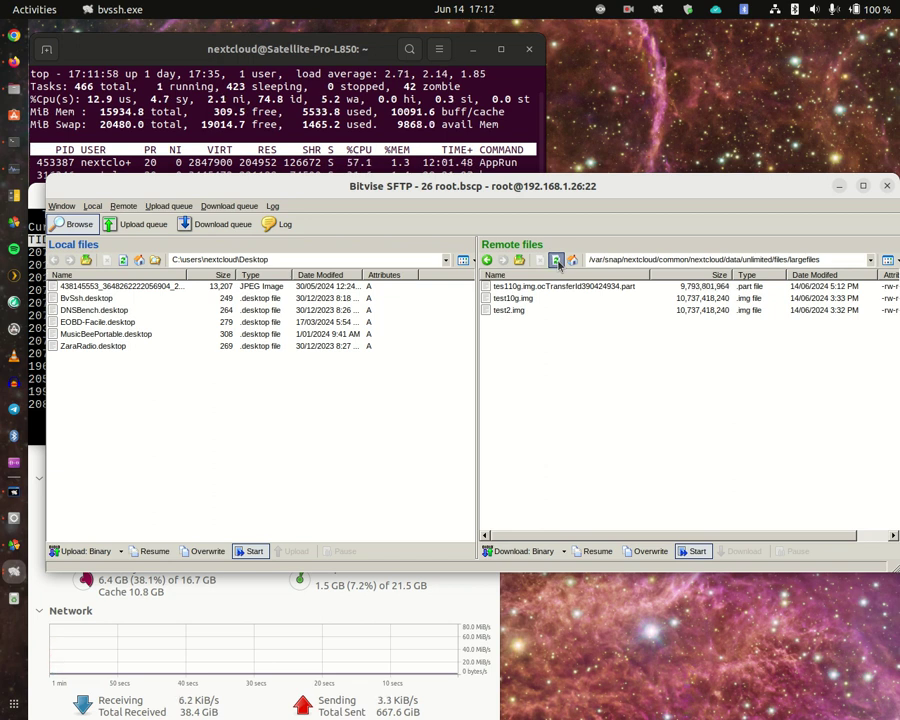
left_click(558, 262)
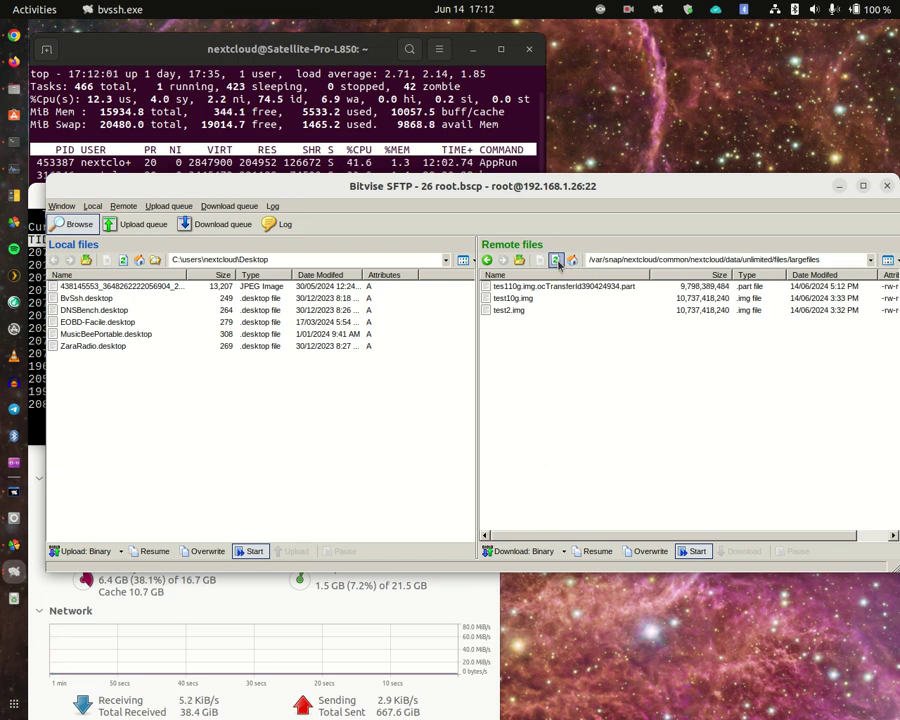
left_click(558, 262)
left_click(558, 262)
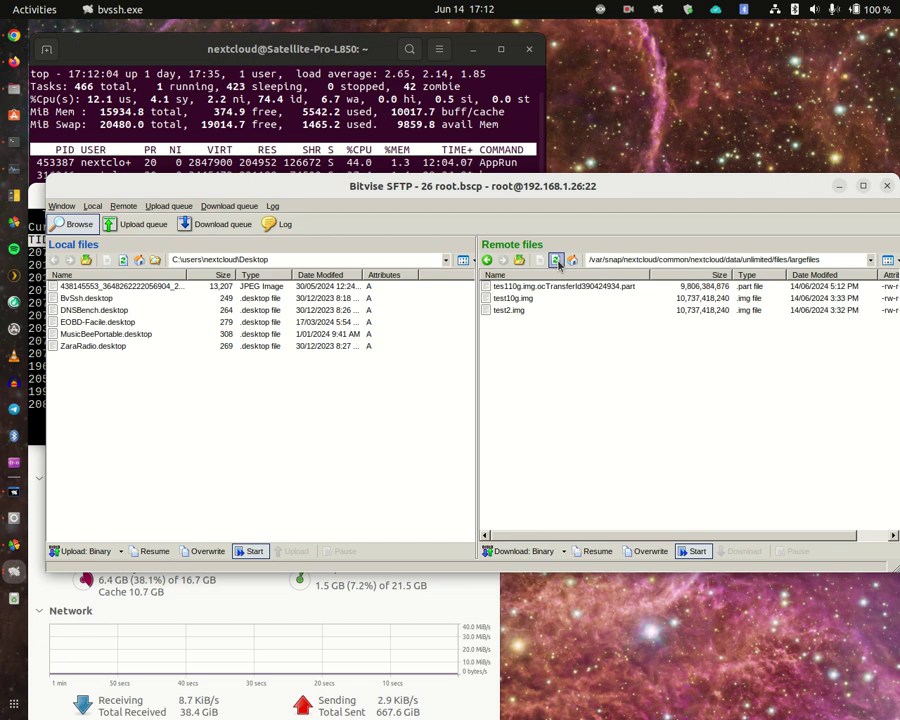
left_click(558, 262)
left_click(558, 262)
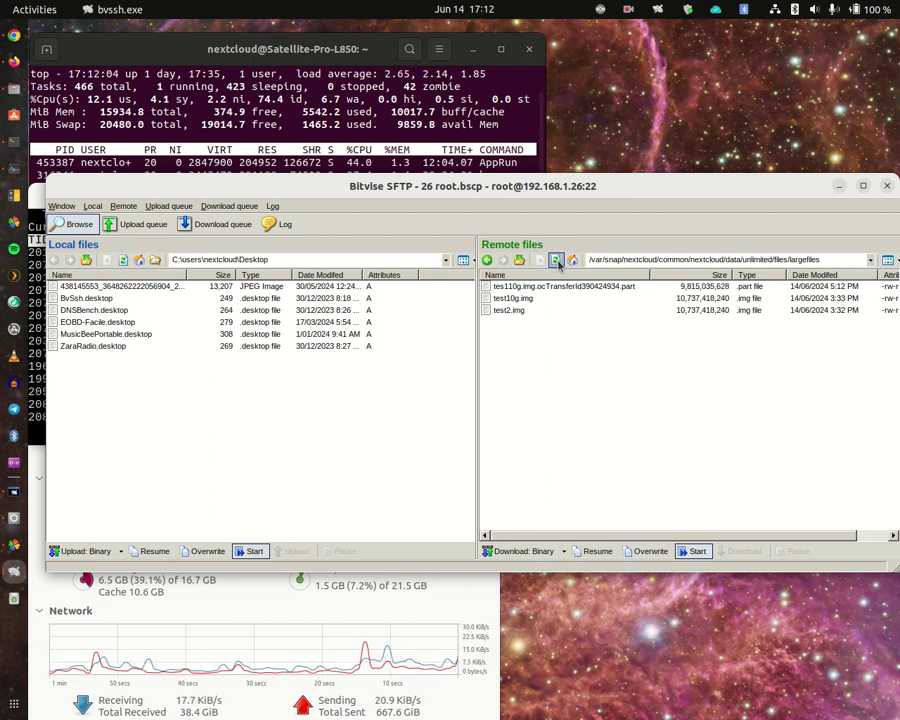
left_click(558, 262)
left_click(558, 262)
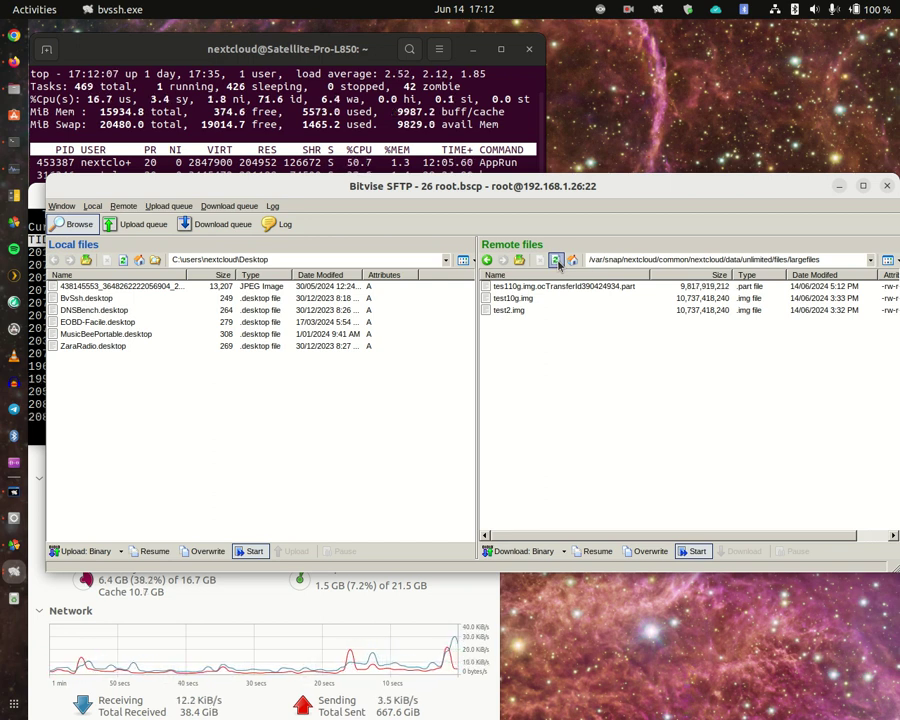
left_click(558, 262)
left_click(558, 262)
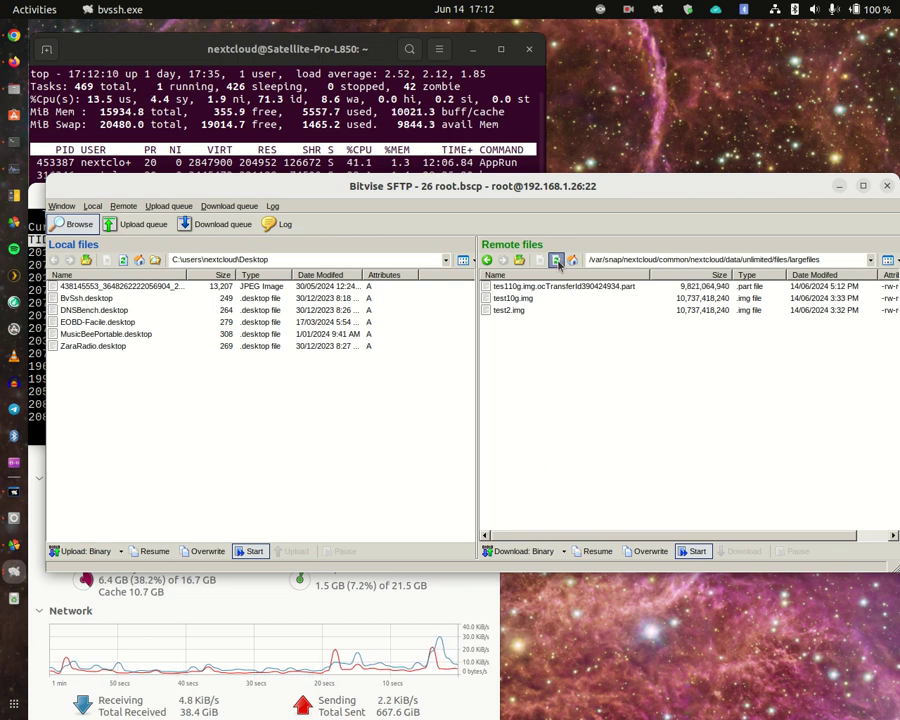
left_click(558, 262)
left_click(558, 262)
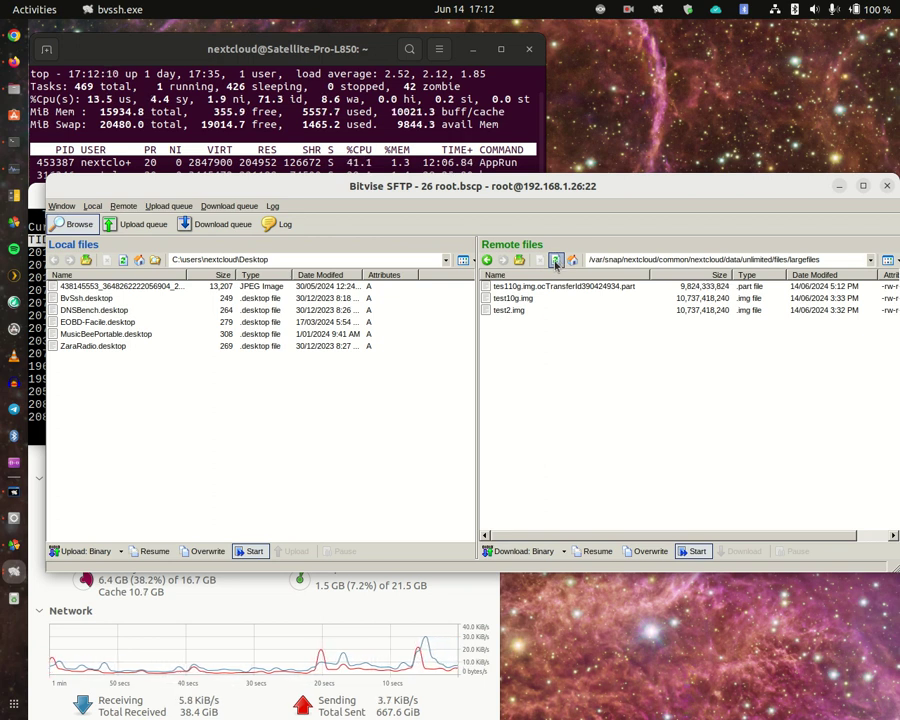
Step: Go up to the remote unlimited folder and open uploads/893262102 to inspect its chunk files
left_click(519, 260)
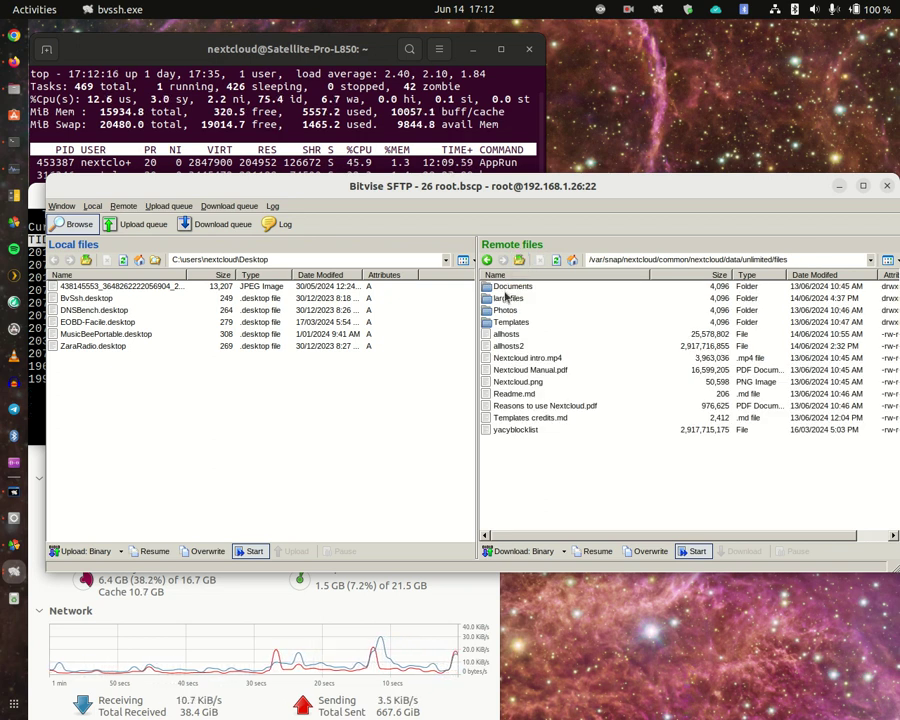
left_click(519, 260)
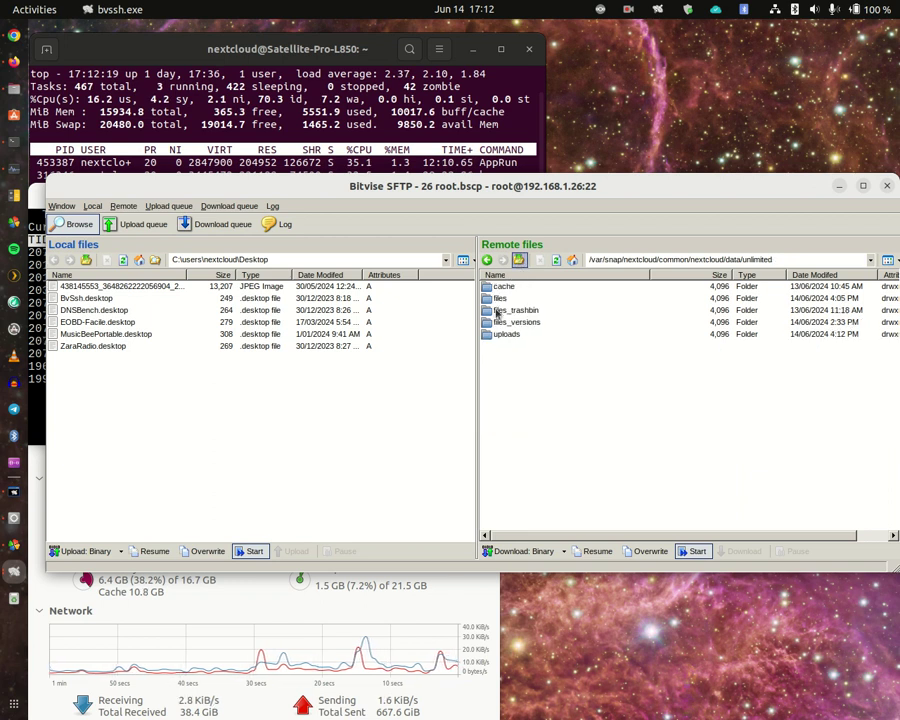
double_click(506, 335)
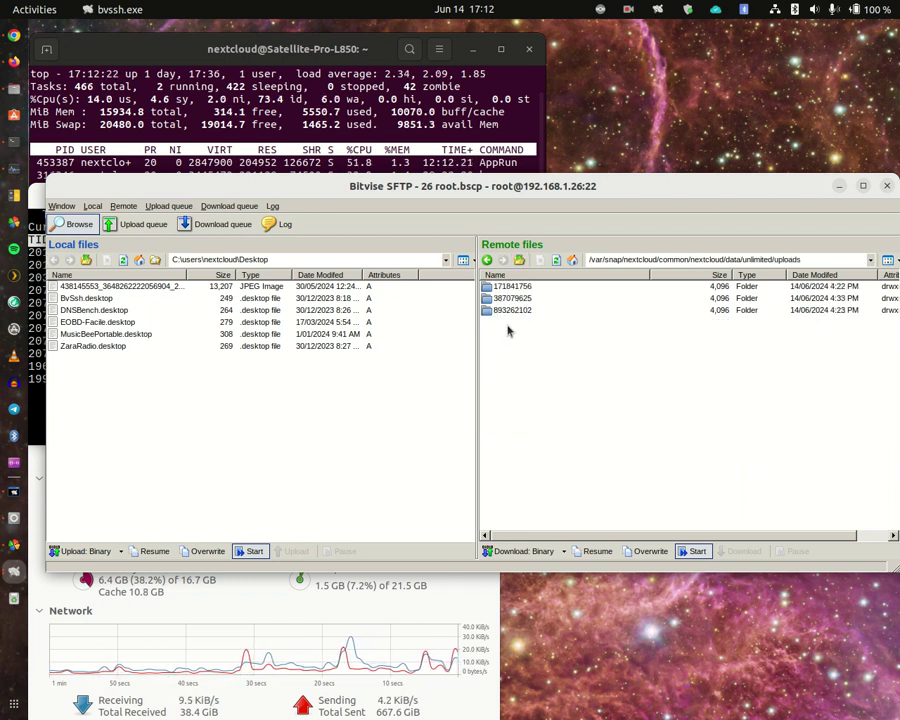
double_click(514, 311)
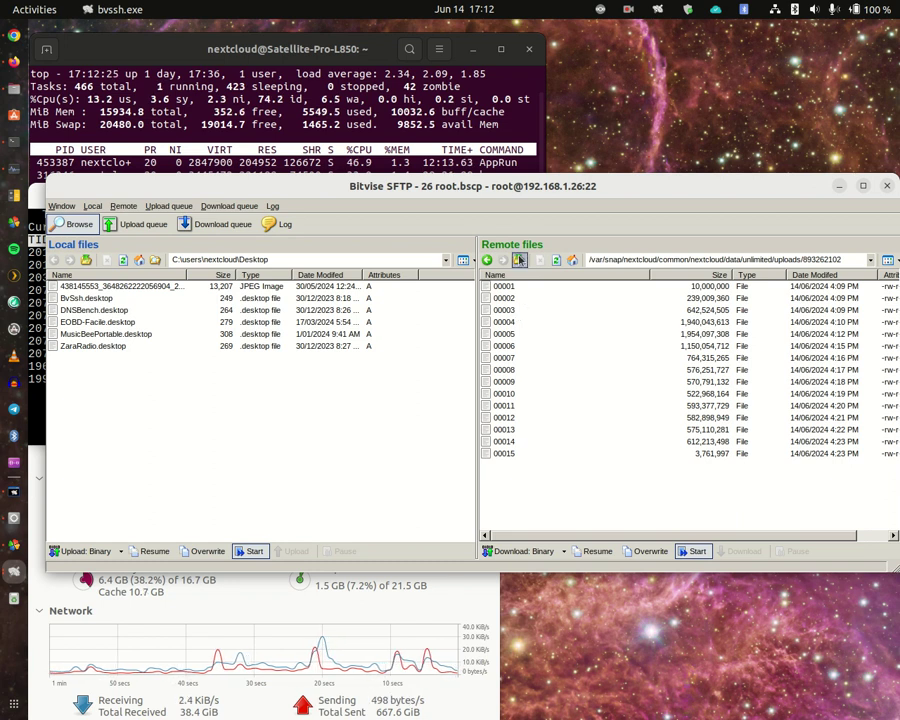
Step: Inspect and refresh the chunk files in uploads/387079625, then return to the uploads folder
key("BackSpace")
double_click(510, 297)
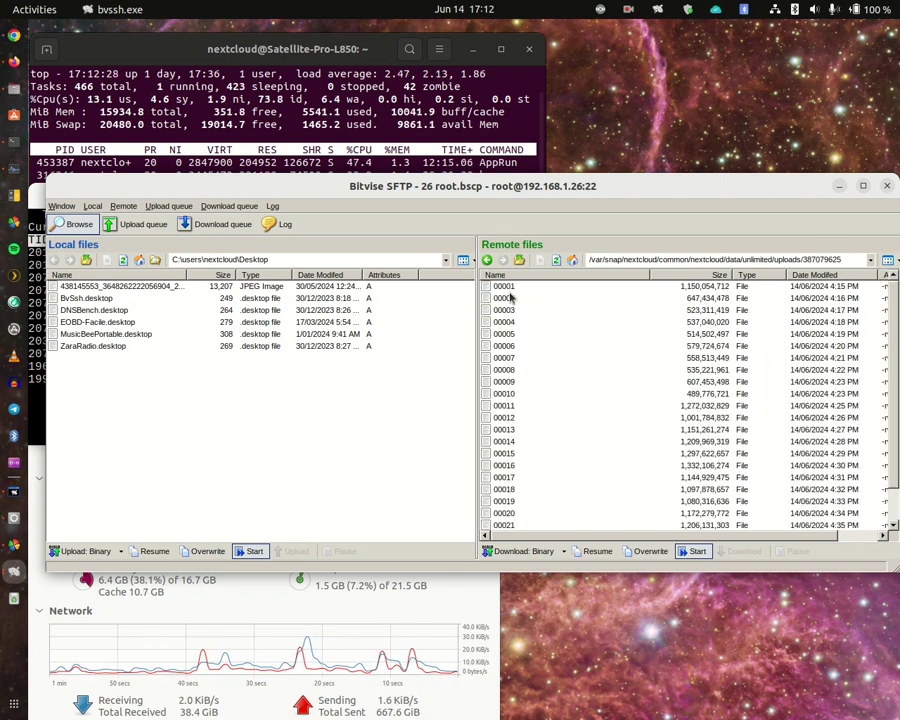
scroll(515, 357, "down", 1)
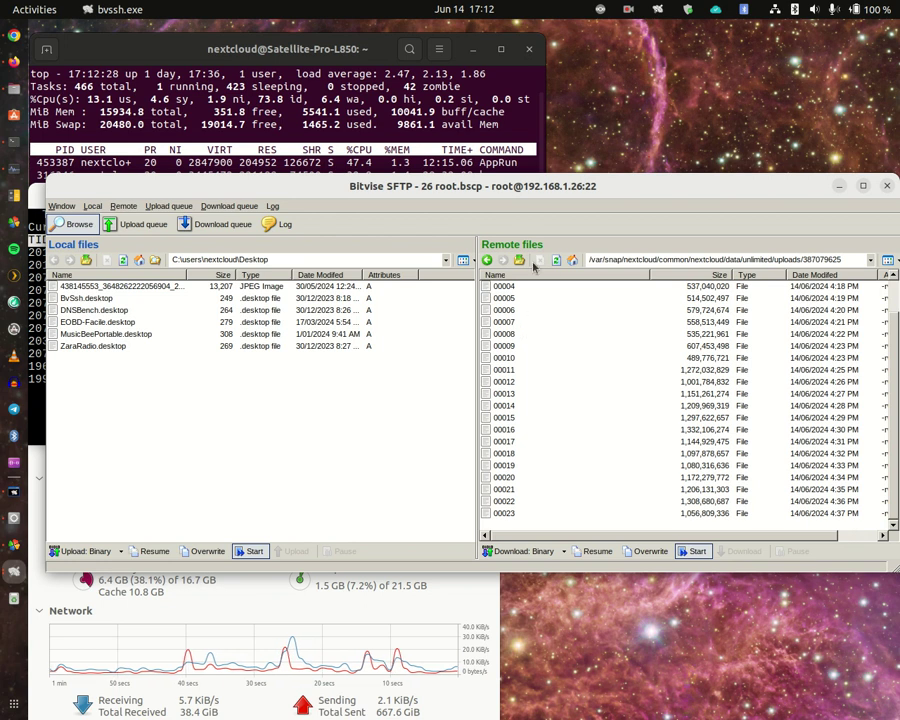
left_click(557, 260)
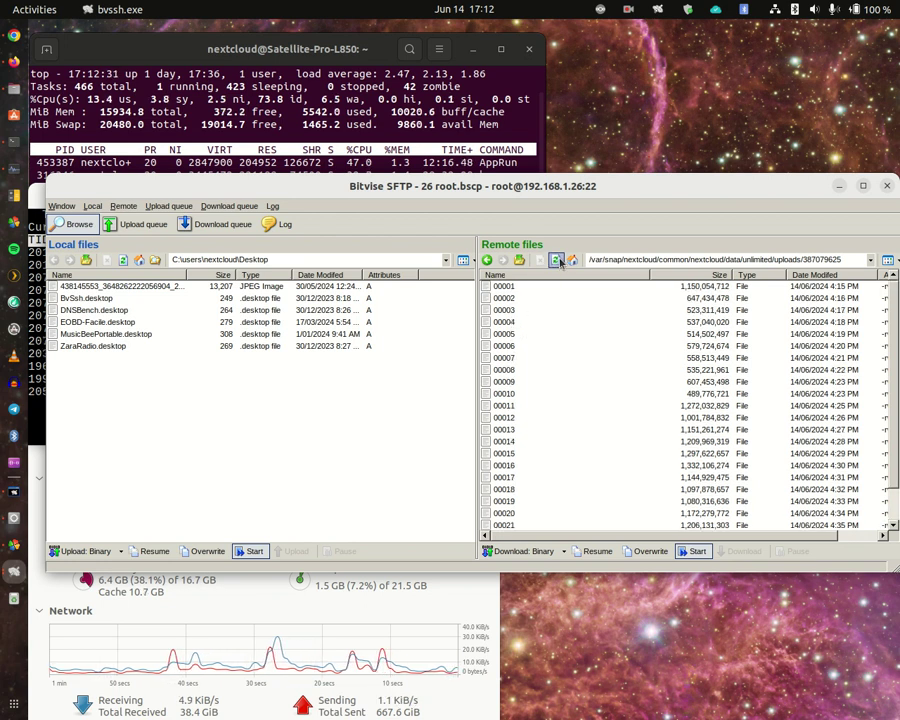
scroll(545, 418, "down", 1)
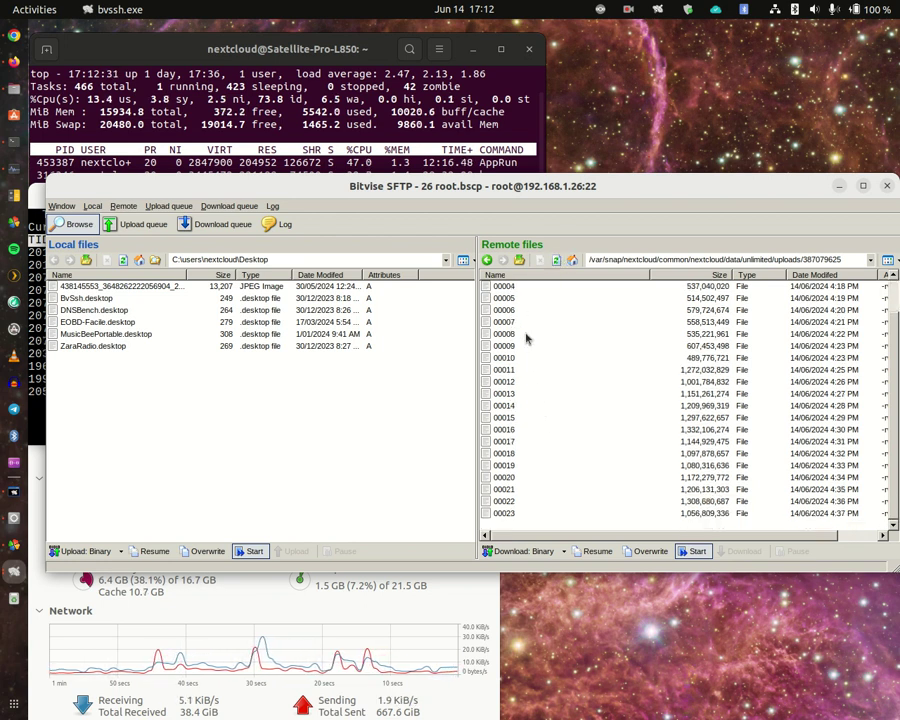
left_click(519, 260)
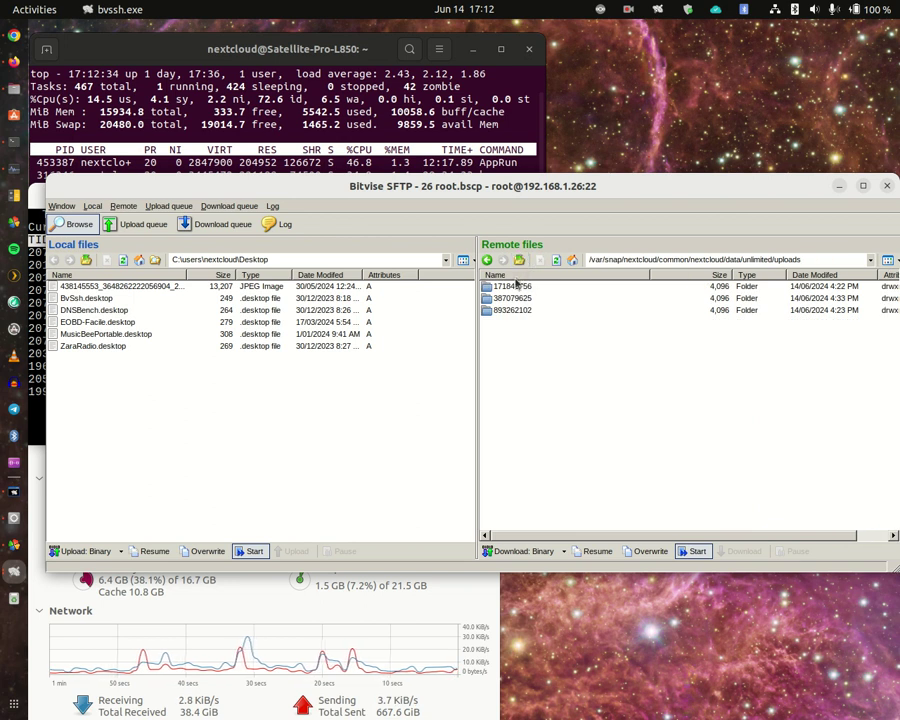
Step: Try to open and refresh uploads/171841756, dismiss the errors, then return to the remote uploads folder and refresh its listing
double_click(515, 286)
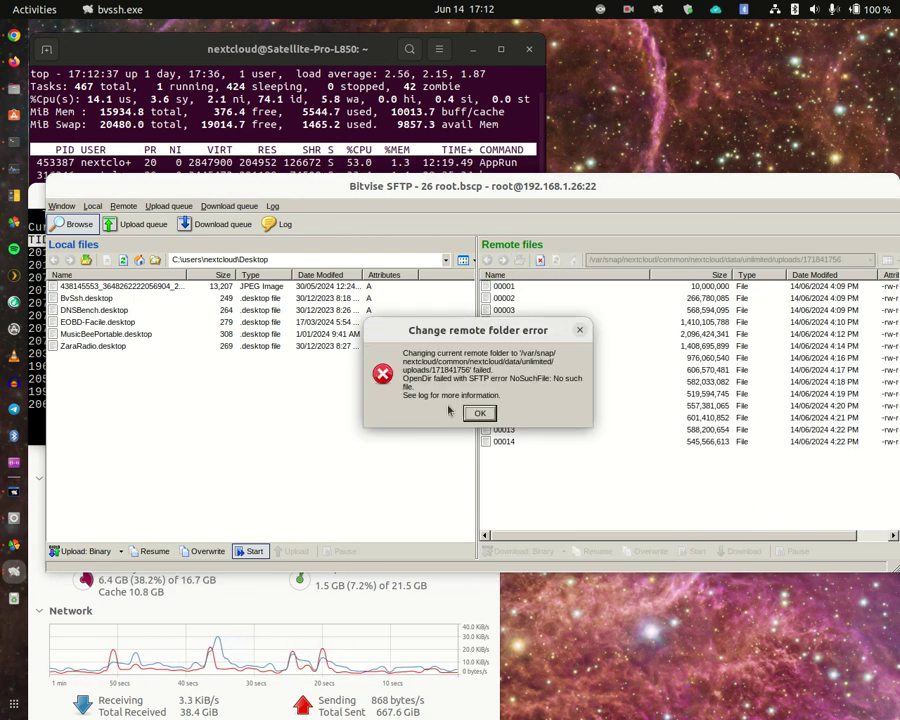
left_click(478, 412)
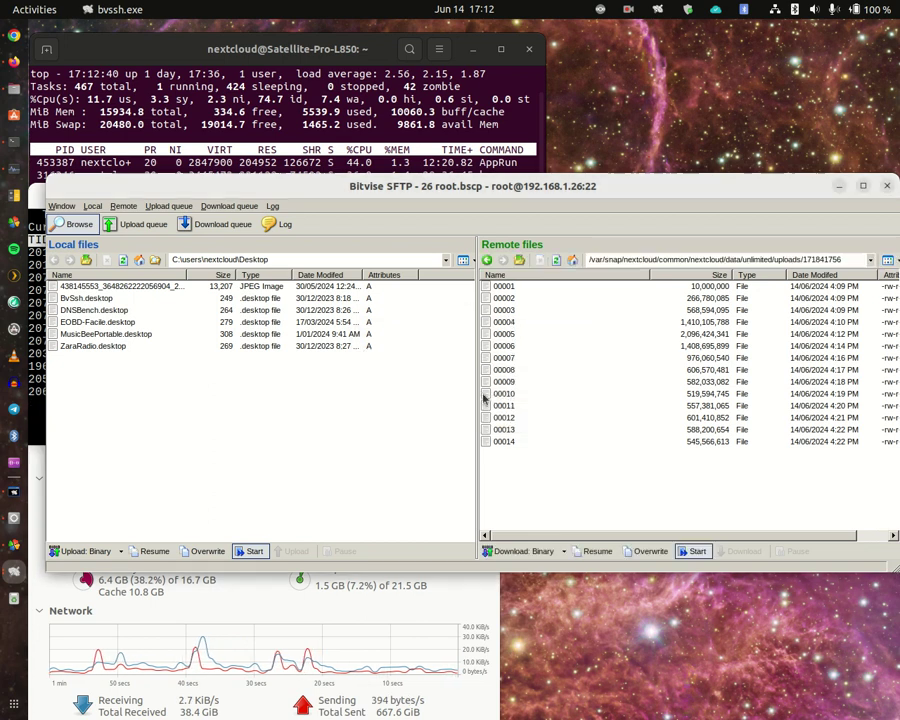
left_click(557, 261)
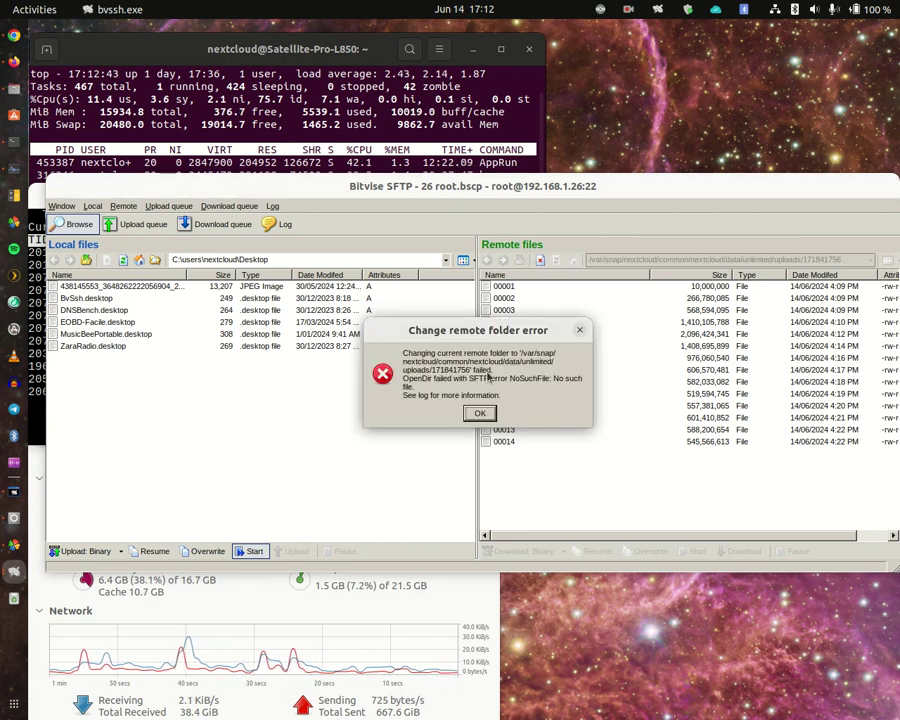
left_click(478, 412)
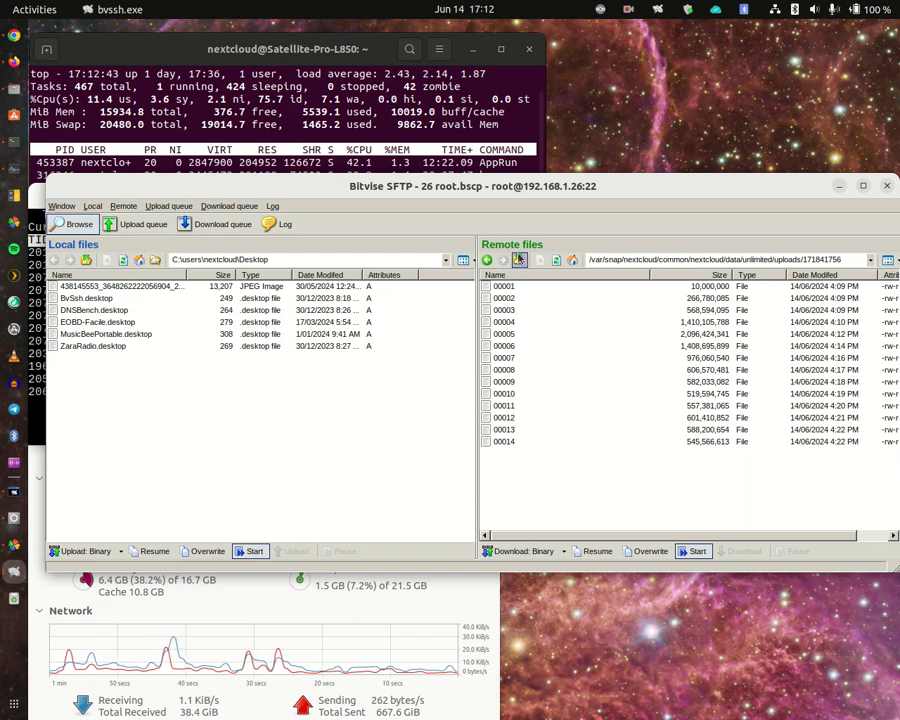
left_click(520, 259)
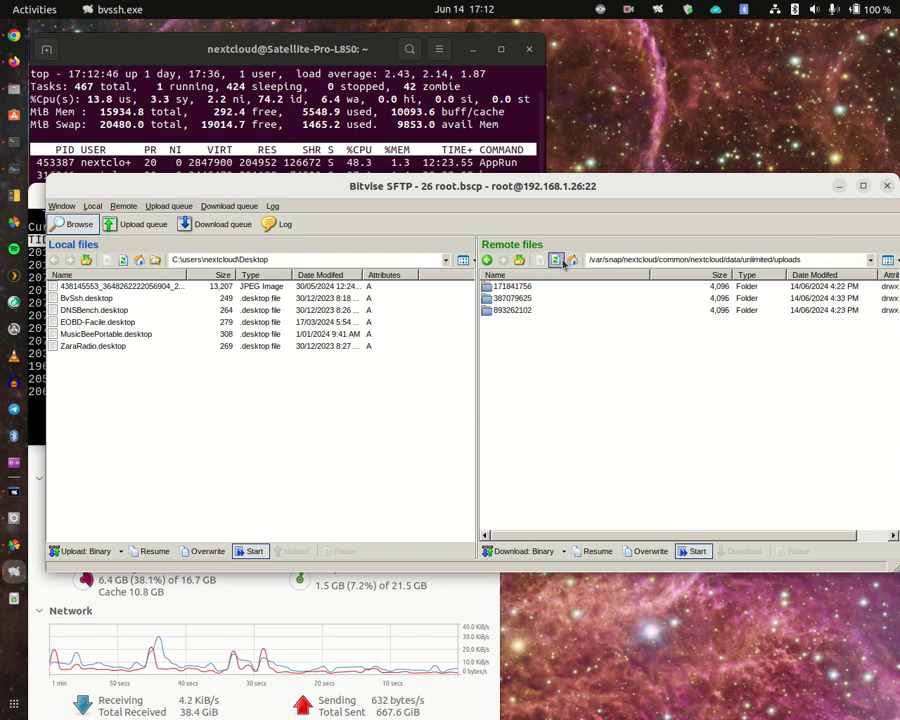
left_click(557, 260)
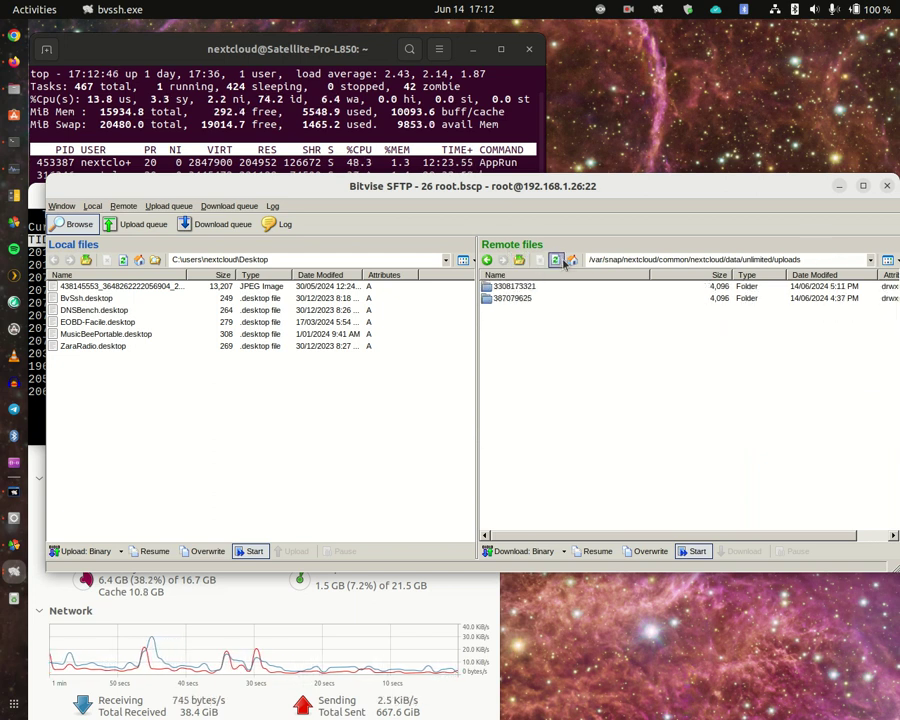
double_click(512, 287)
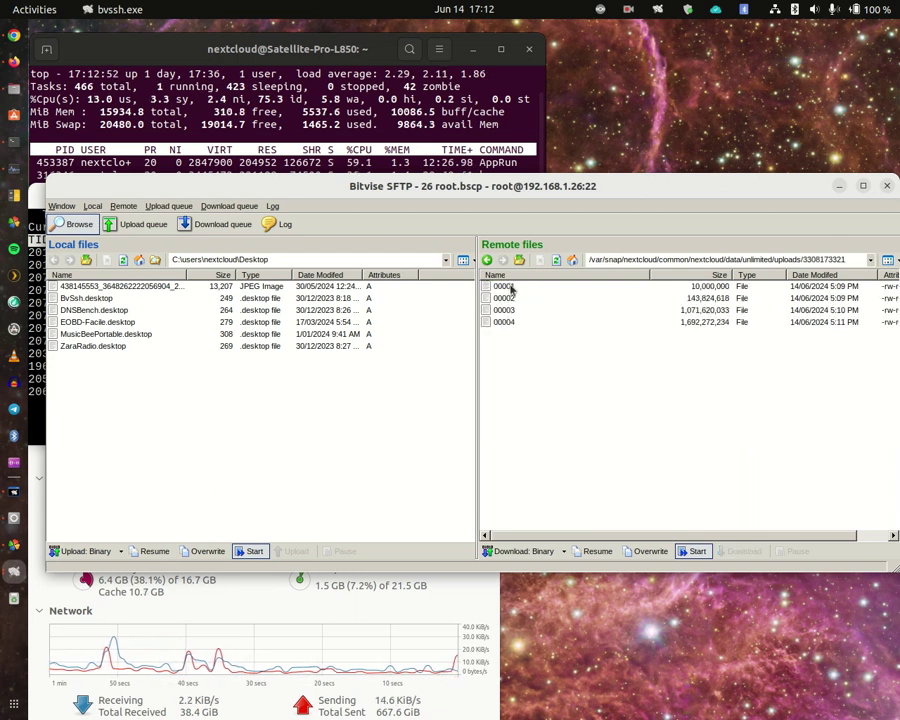
left_click(555, 260)
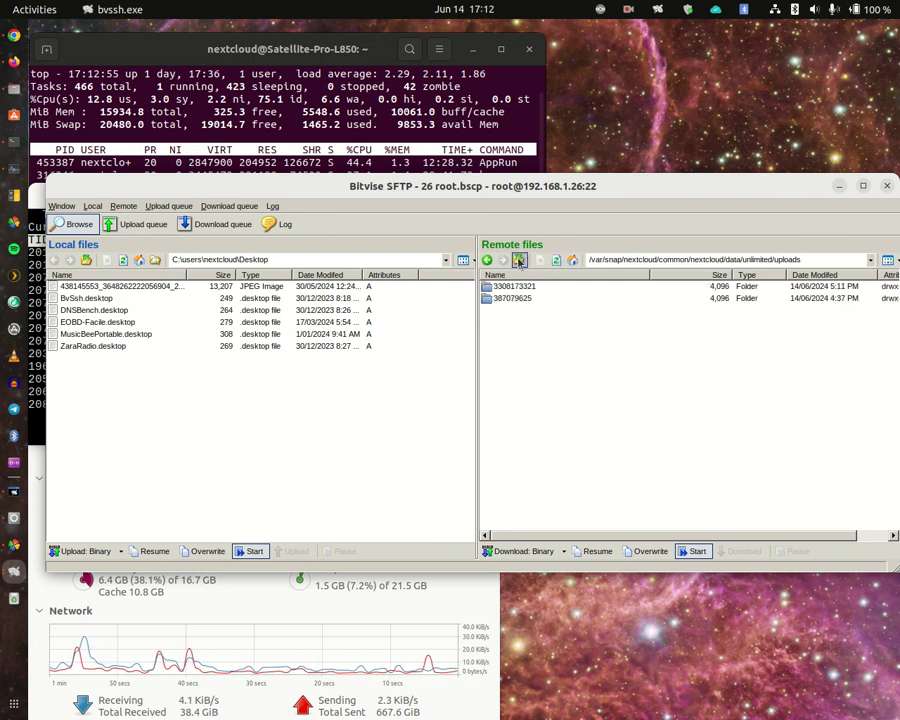
left_click(520, 298)
double_click(520, 298)
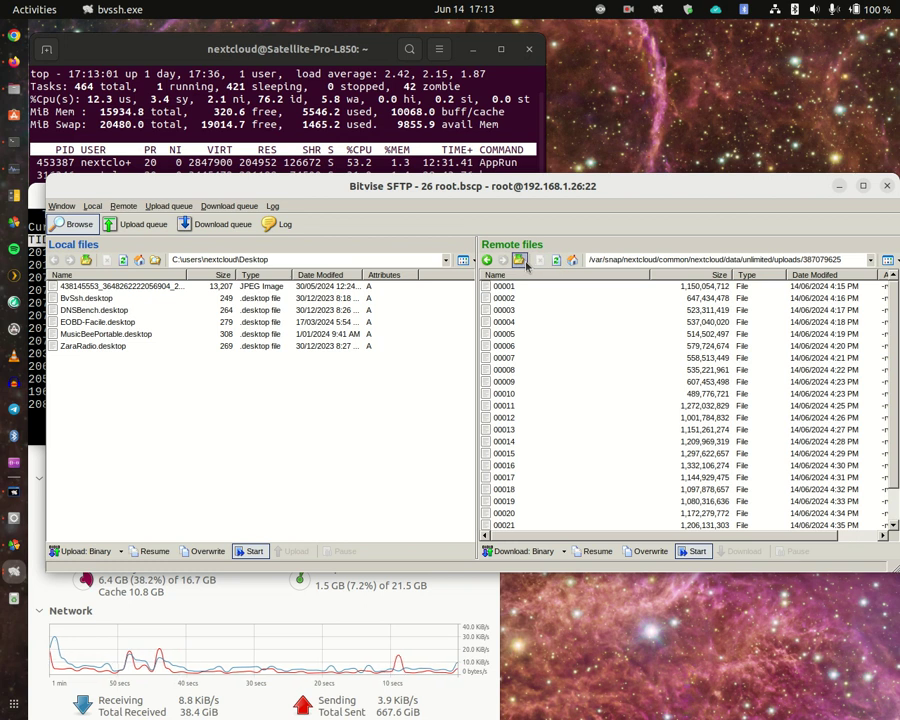
left_click(520, 260)
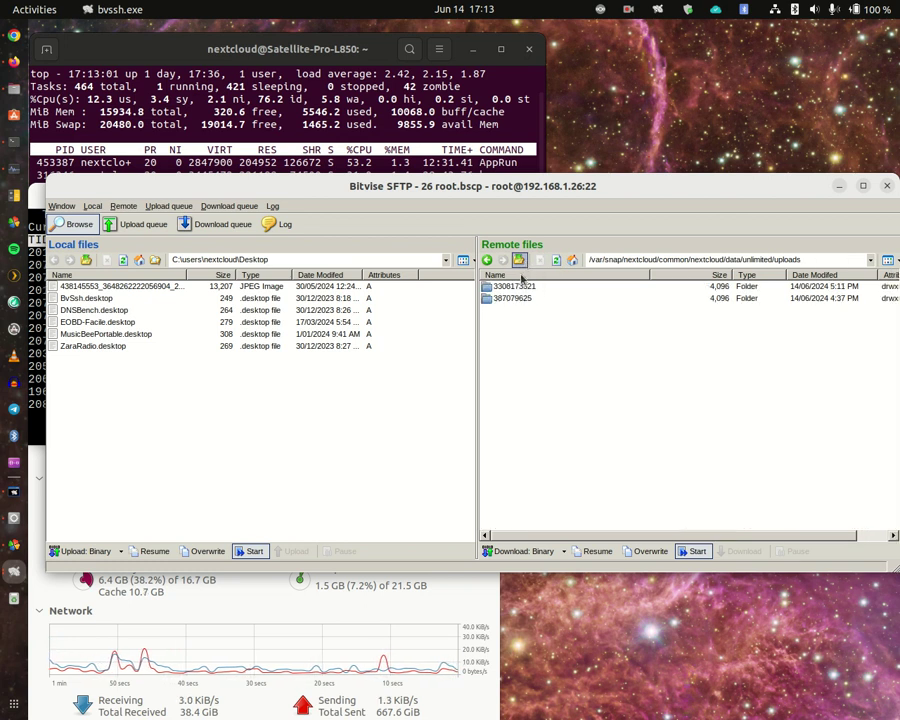
Step: Reopen uploads/387079625 to examine its chunk files again, then go back up to the uploads folder
double_click(520, 298)
scroll(522, 367, "down", 1)
scroll(522, 367, "up", 1)
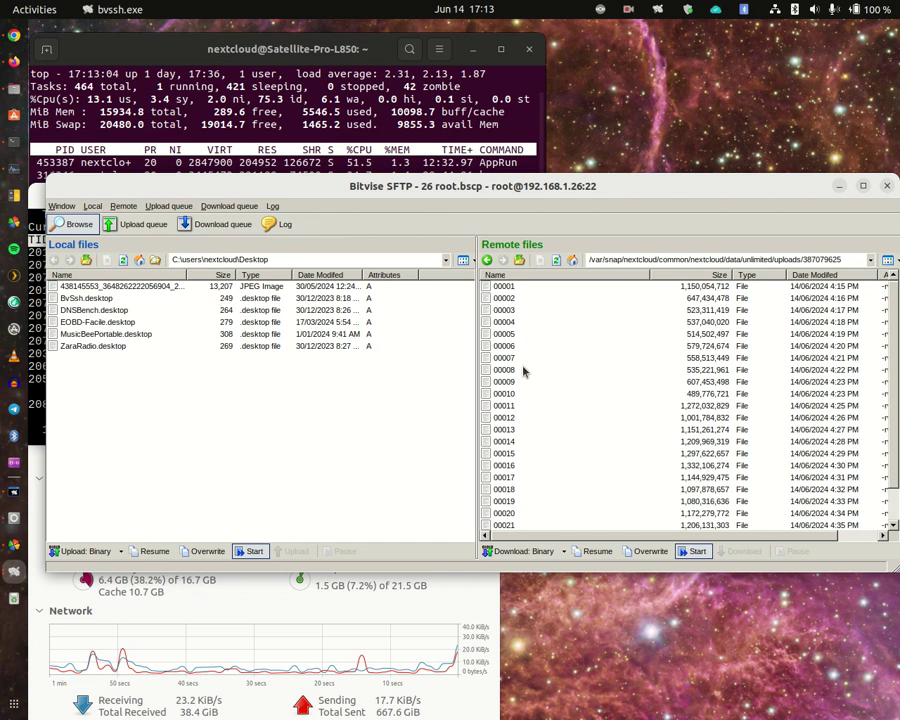
left_click(518, 260)
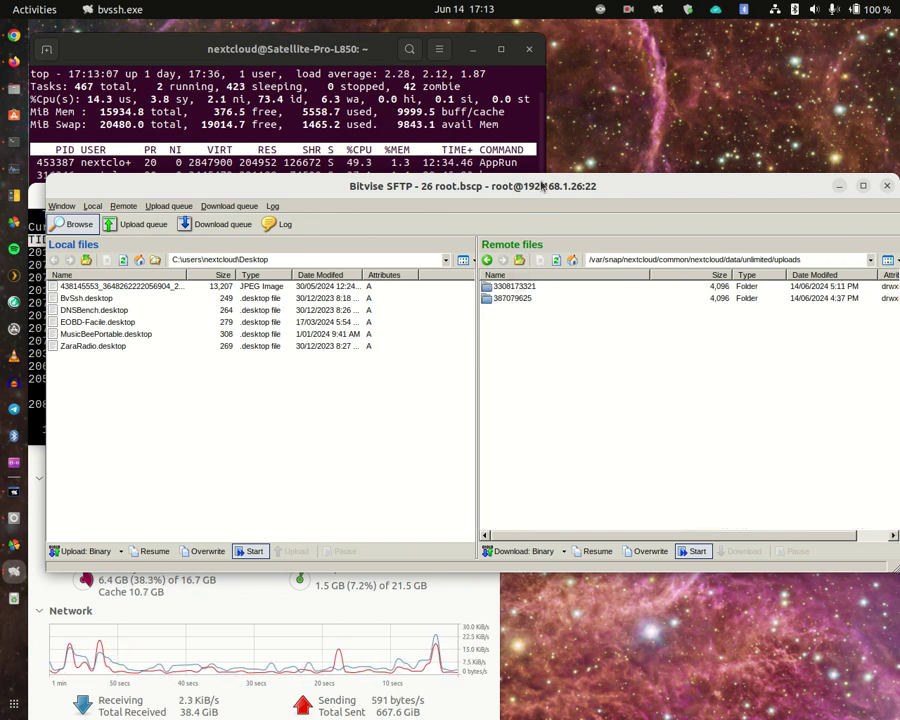
Step: Alternate between the Nextcloud client's main dialog and the root terminal to compare sync progress with server disk activity
left_click(600, 9)
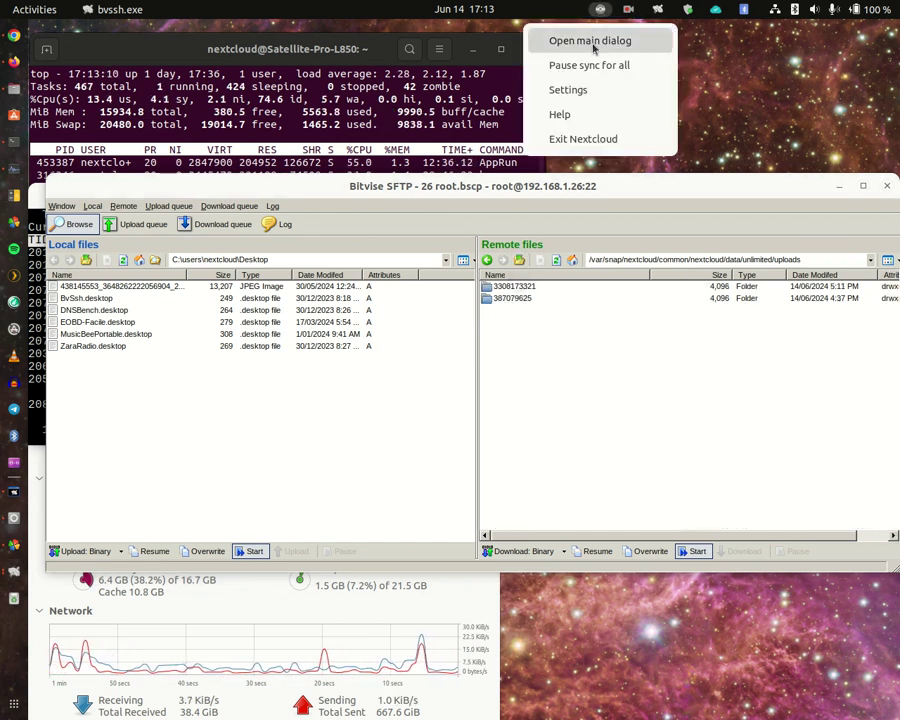
left_click(590, 41)
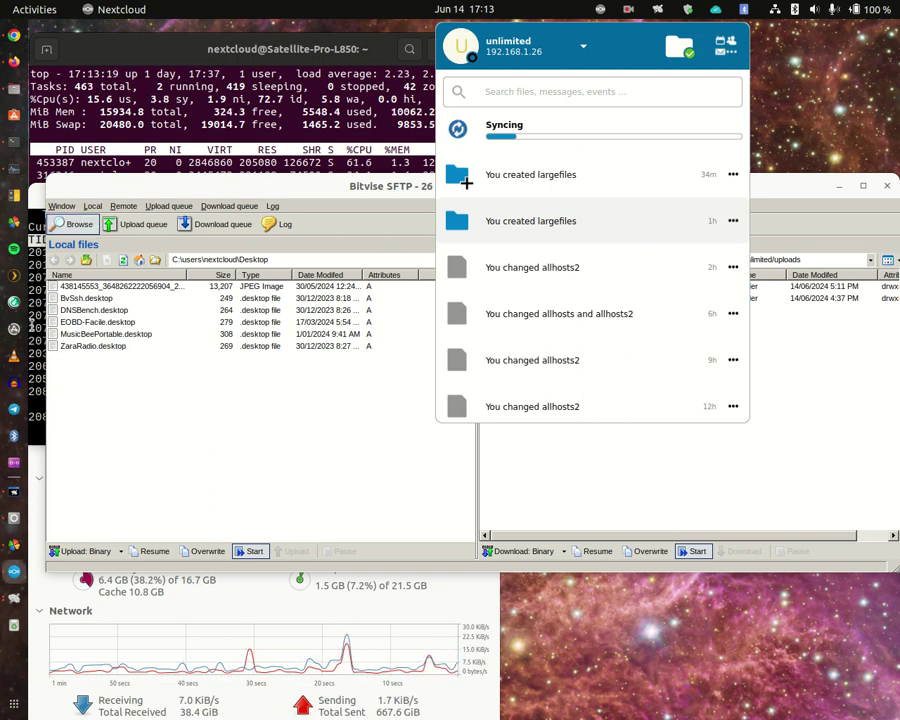
left_click(33, 323)
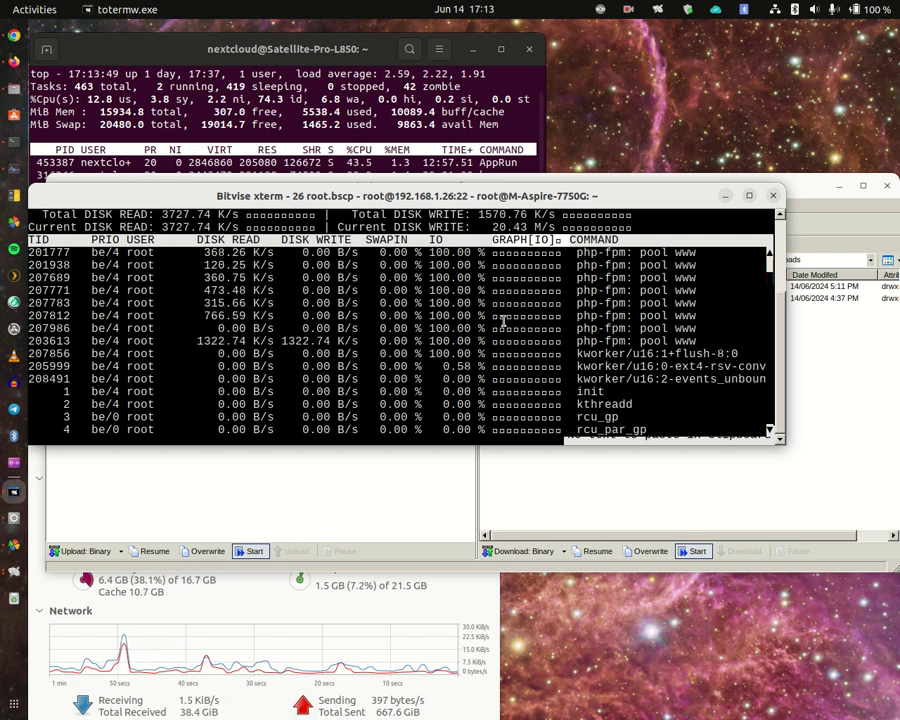
left_click(606, 10)
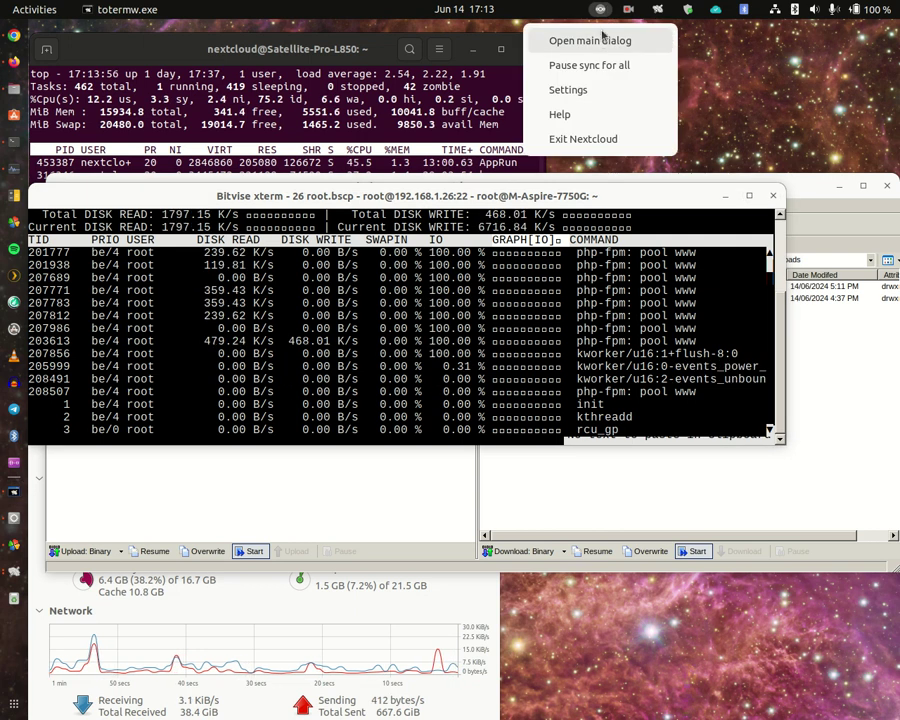
left_click(598, 45)
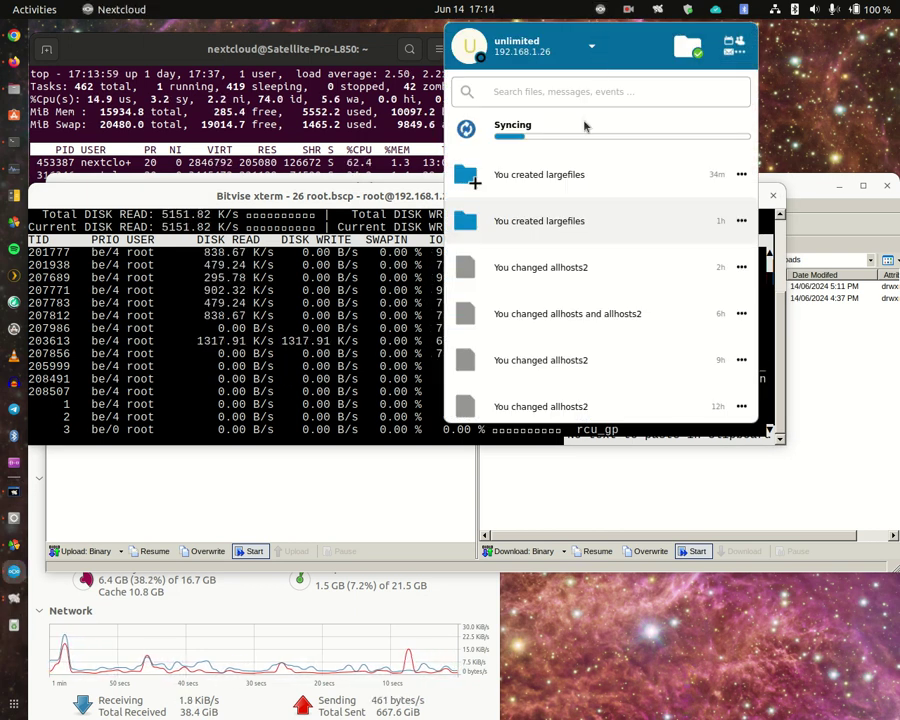
left_click(275, 205)
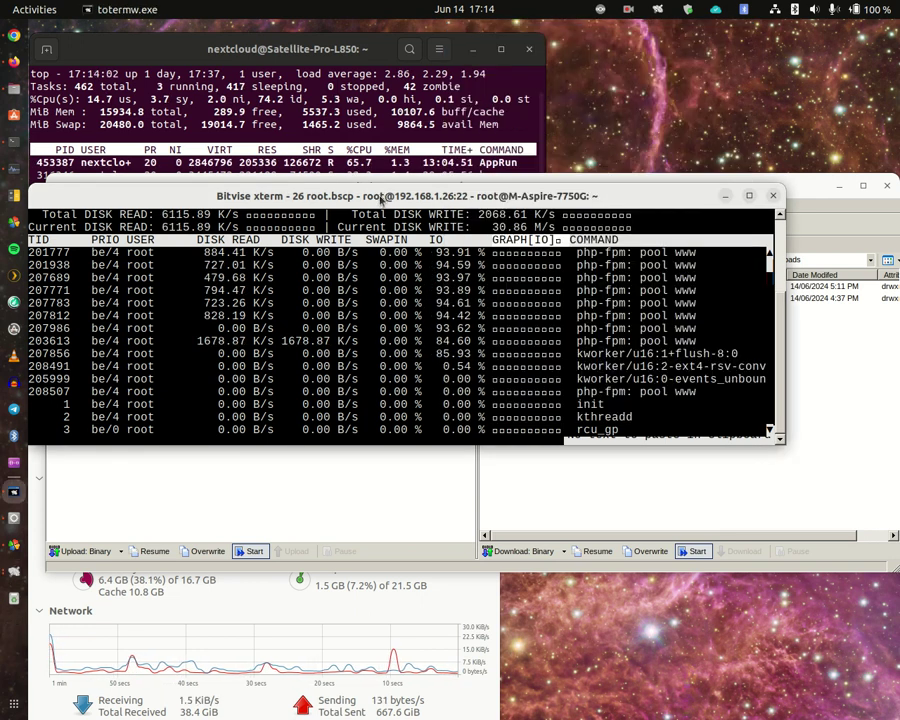
Step: Move the disk-activity terminal aside and check the sync progress in the Nextcloud client's main dialog
left_click(600, 9)
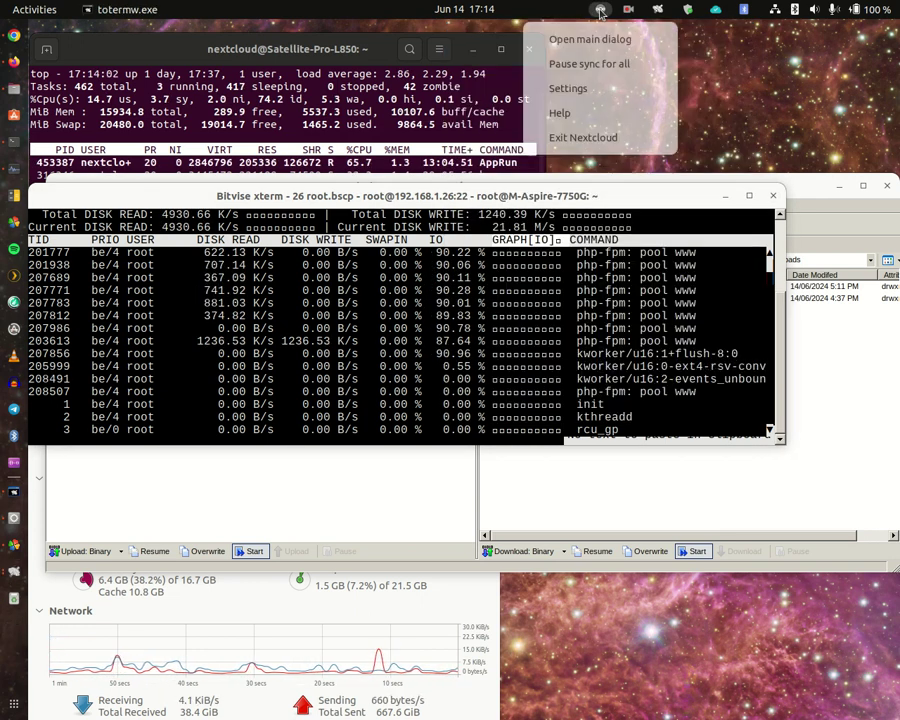
left_click(592, 40)
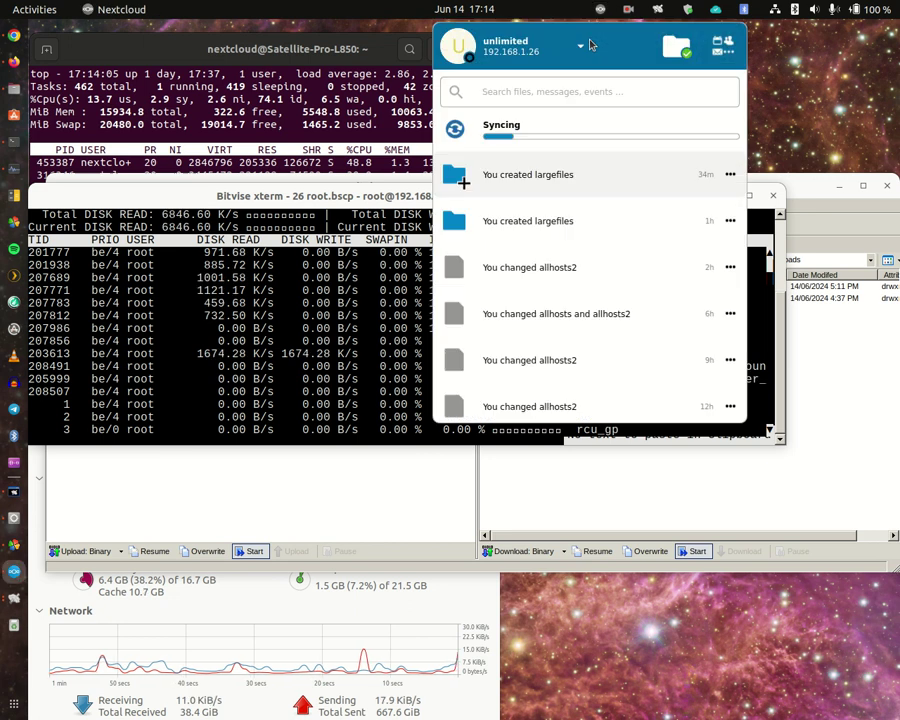
left_click_drag(389, 194, 162, 198)
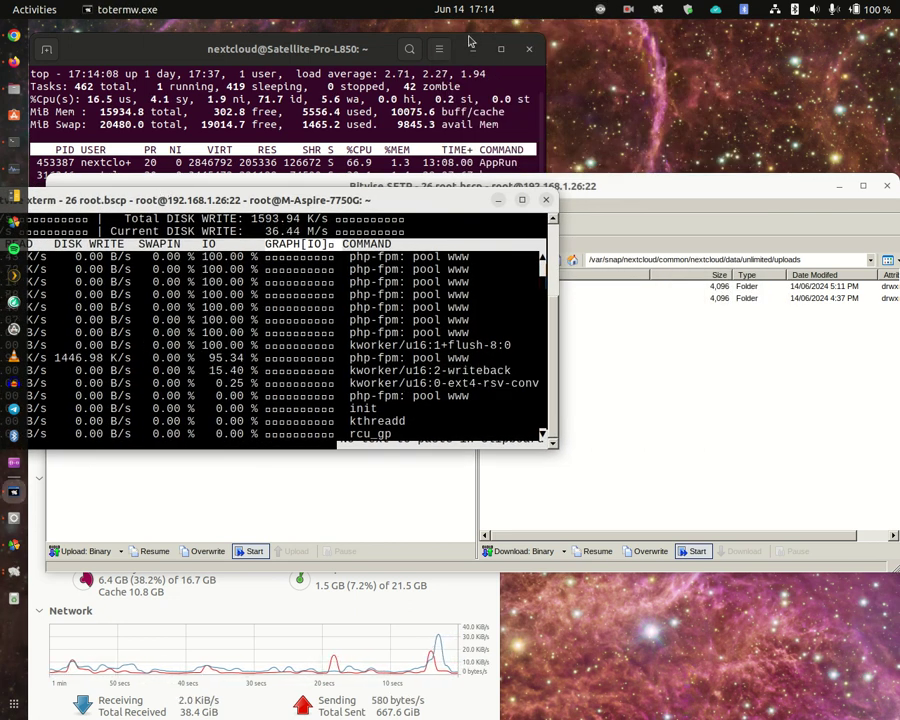
left_click(600, 14)
left_click(589, 40)
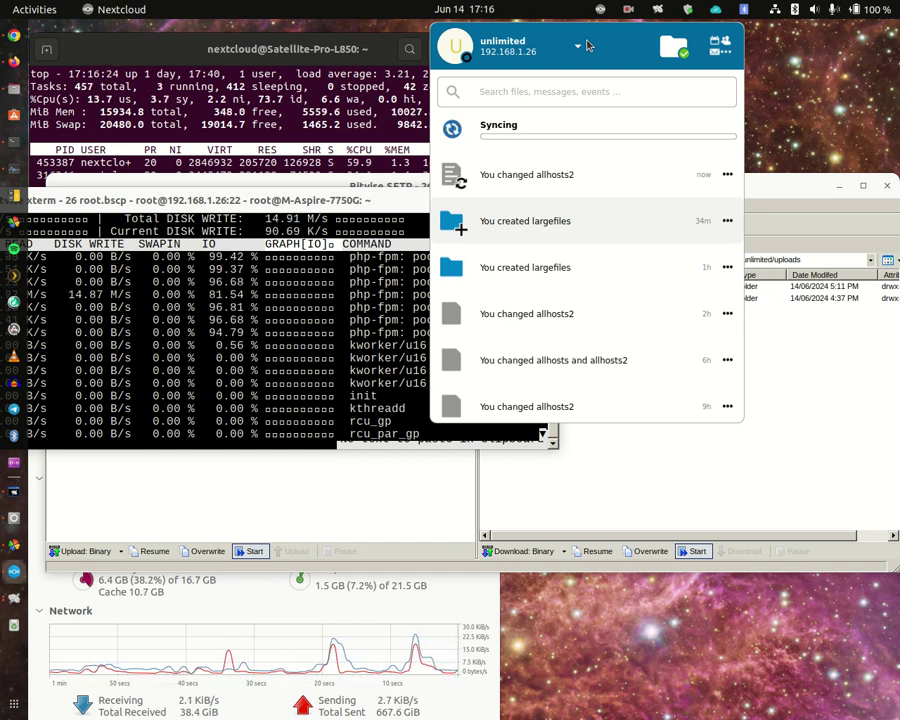
Step: Switch to Bitvise SFTP, refresh the remote uploads folder and inspect the chunk files in uploads/387079625
left_click(782, 184)
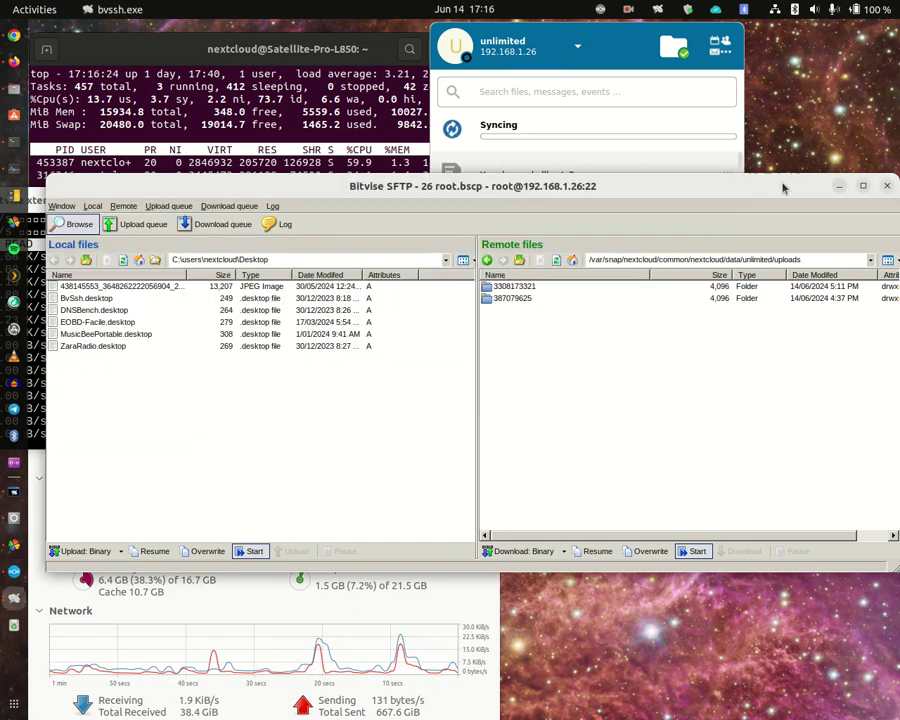
left_click(558, 260)
double_click(512, 286)
scroll(552, 323, "down", 1)
scroll(552, 295, "up", 1)
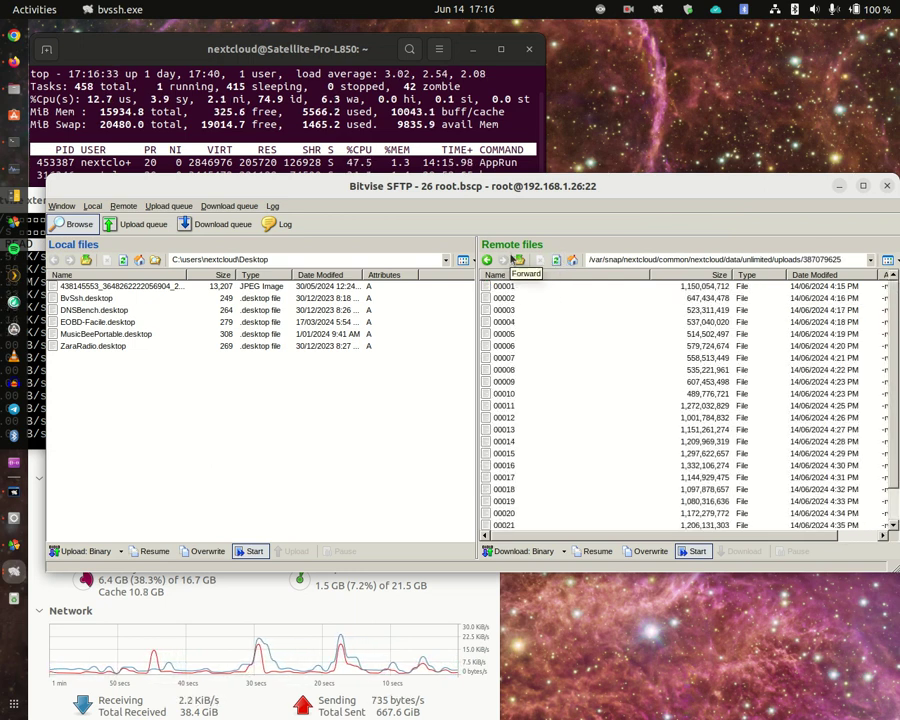
Step: Go up to the remote unlimited folder and open files/largefiles
left_click(519, 260)
left_click(519, 260)
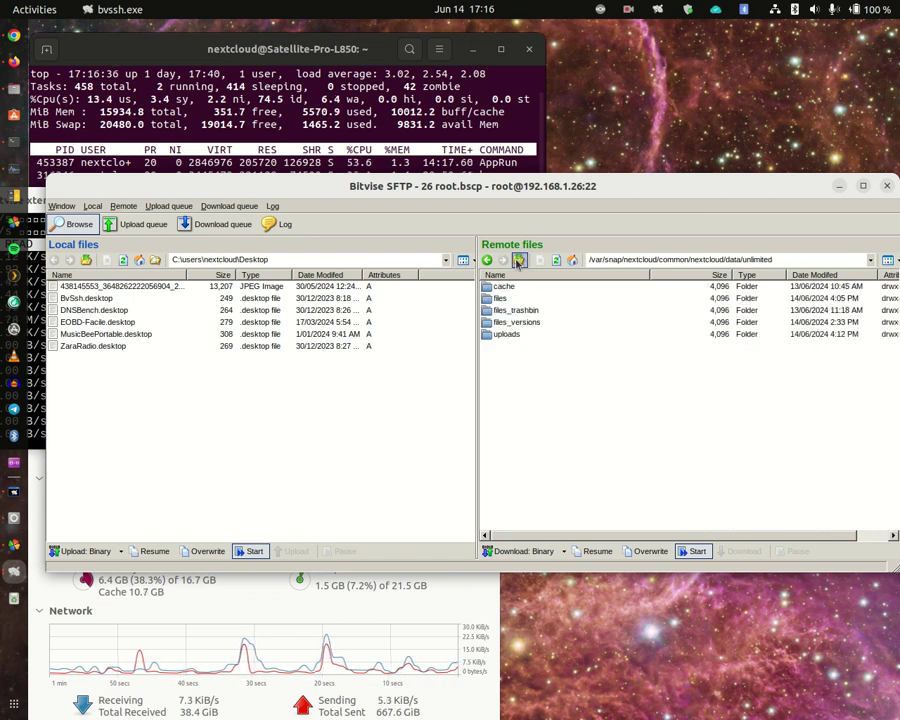
left_click(500, 299)
double_click(500, 299)
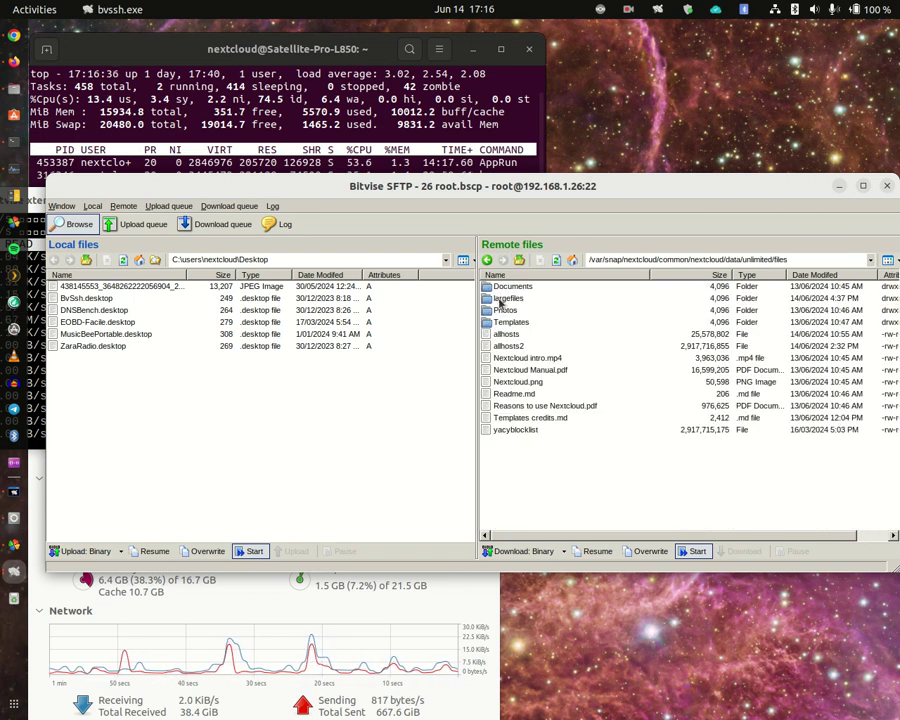
double_click(503, 299)
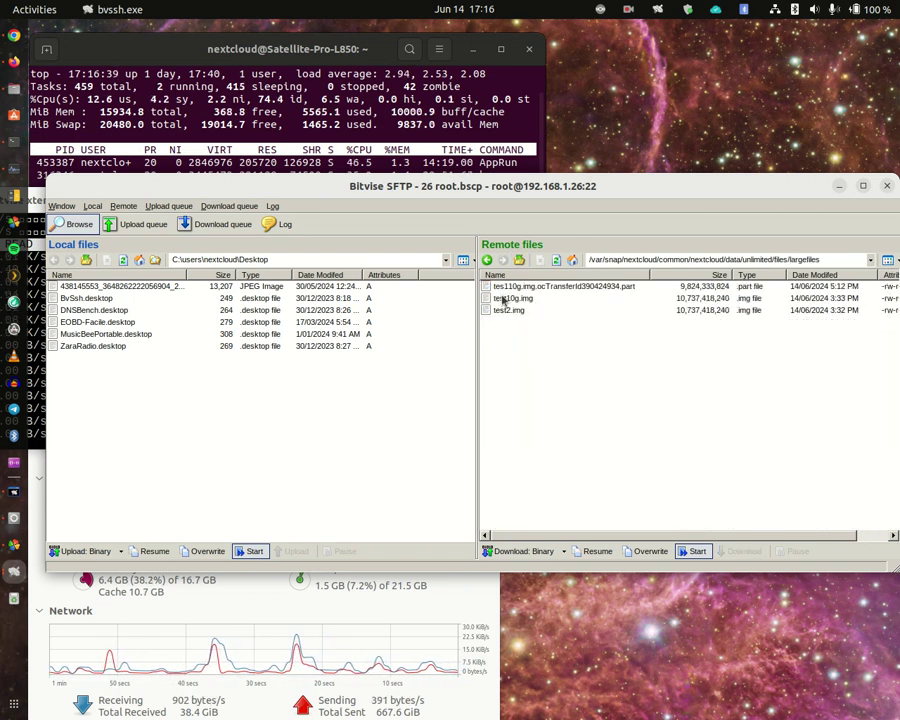
Step: Refresh the remote largefiles folder repeatedly to follow the size of the tes110g.img .part file
left_click(558, 262)
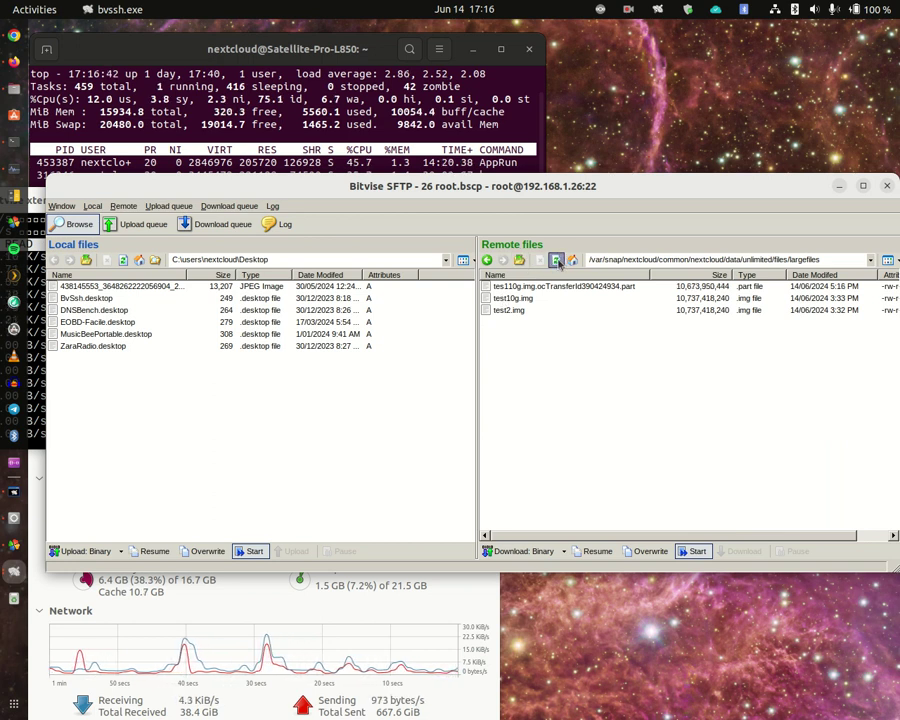
left_click(558, 262)
left_click(558, 262)
left_click(558, 262)
left_click(558, 262)
left_click(558, 262)
left_click(558, 262)
left_click(558, 262)
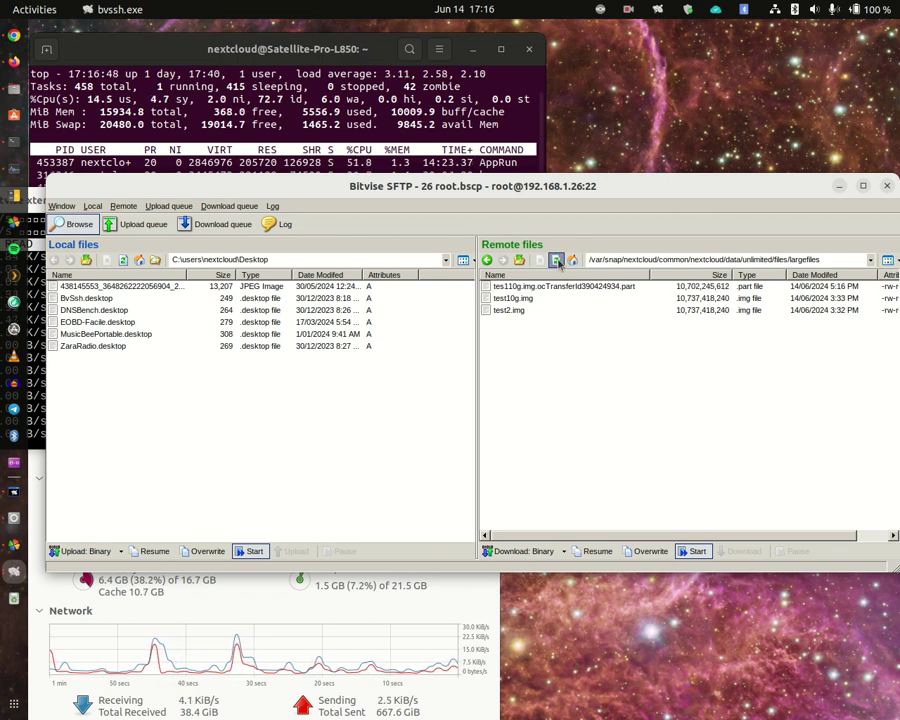
left_click(558, 262)
left_click(558, 262)
left_click(558, 262)
left_click(558, 262)
left_click(558, 262)
left_click(558, 262)
left_click(558, 262)
left_click(558, 262)
left_click(558, 262)
left_click(558, 262)
left_click(558, 262)
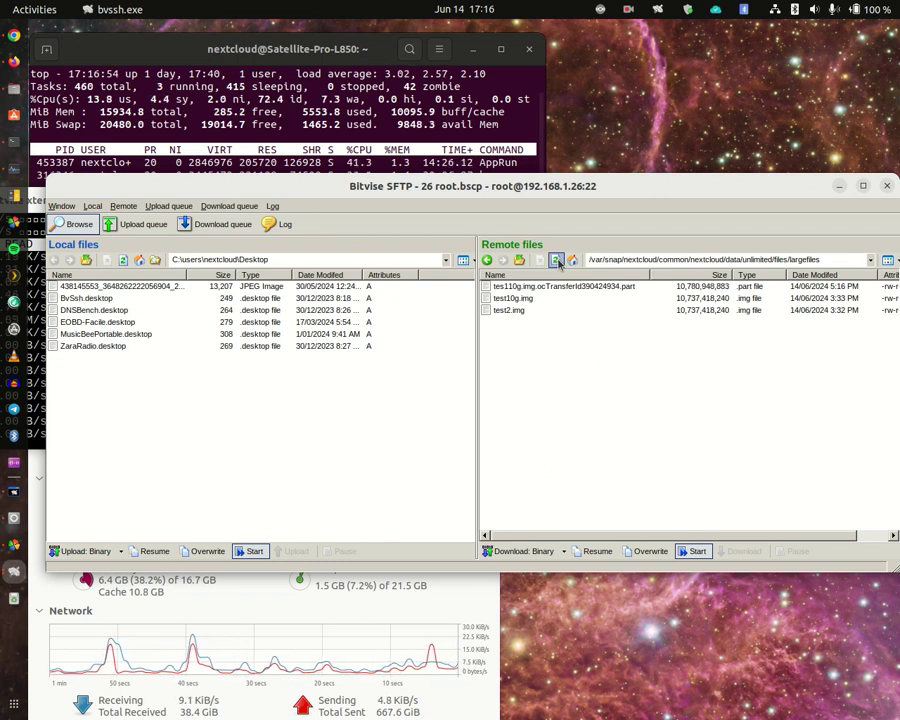
left_click(558, 262)
left_click(558, 262)
left_click(558, 262)
left_click(558, 262)
left_click(558, 262)
left_click(558, 262)
left_click(558, 262)
left_click(558, 262)
left_click(558, 262)
left_click(558, 262)
left_click(558, 262)
left_click(558, 262)
left_click(558, 262)
left_click(558, 262)
left_click(558, 262)
left_click(558, 262)
left_click(558, 262)
left_click(556, 262)
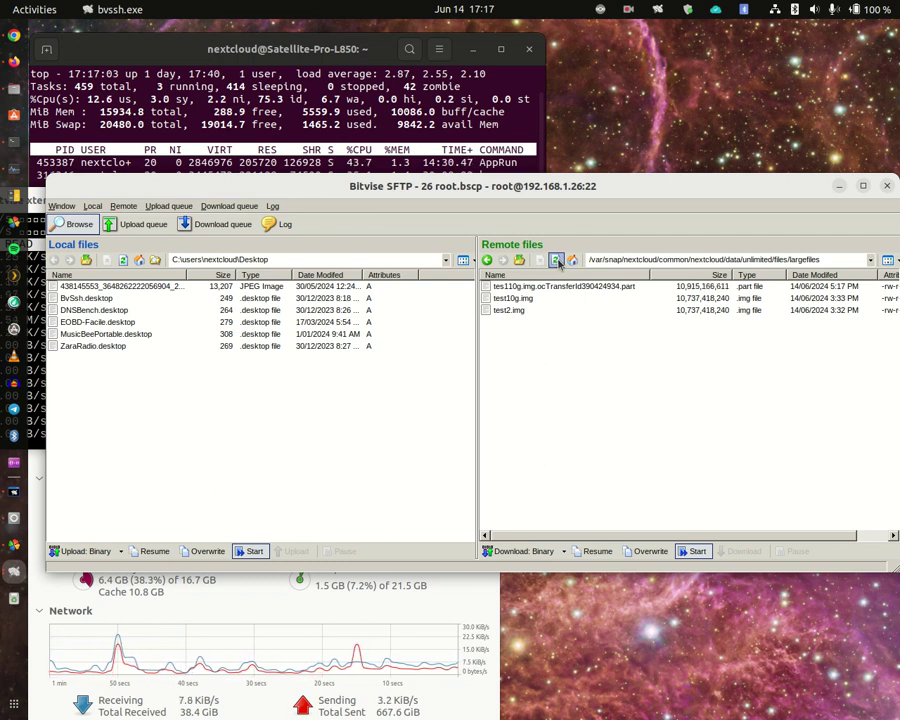
Step: Check the sync status in the Nextcloud client's main dialog, then bring up the nextcloudattackunlimited.bas program in QB64
left_click(601, 10)
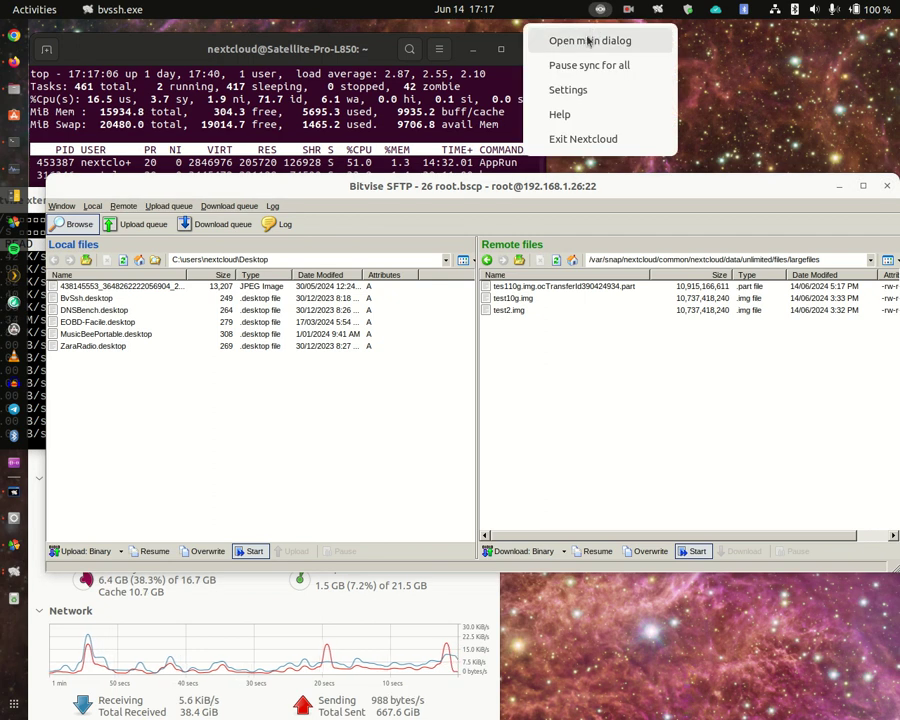
left_click(587, 42)
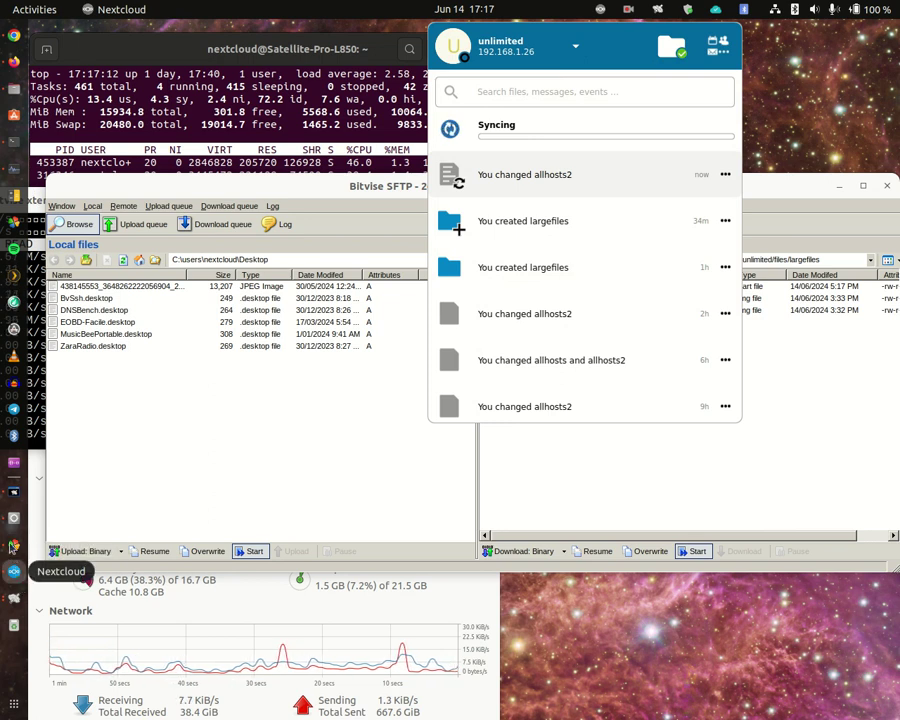
left_click(14, 520)
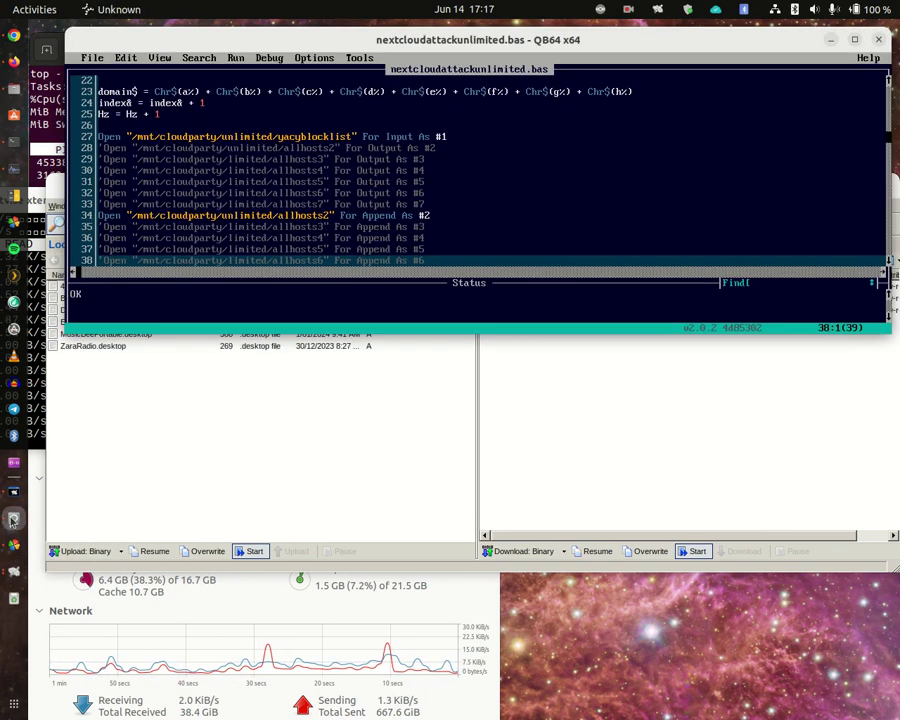
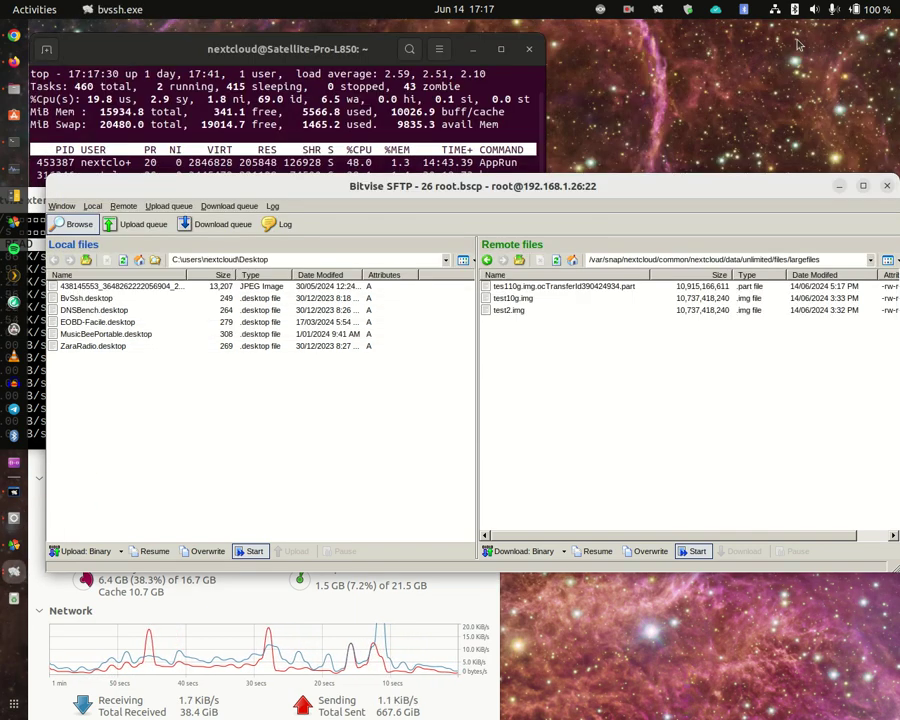
Step: Check the latest activity in the Nextcloud client's main dialog, then return to Bitvise SFTP
left_click(601, 10)
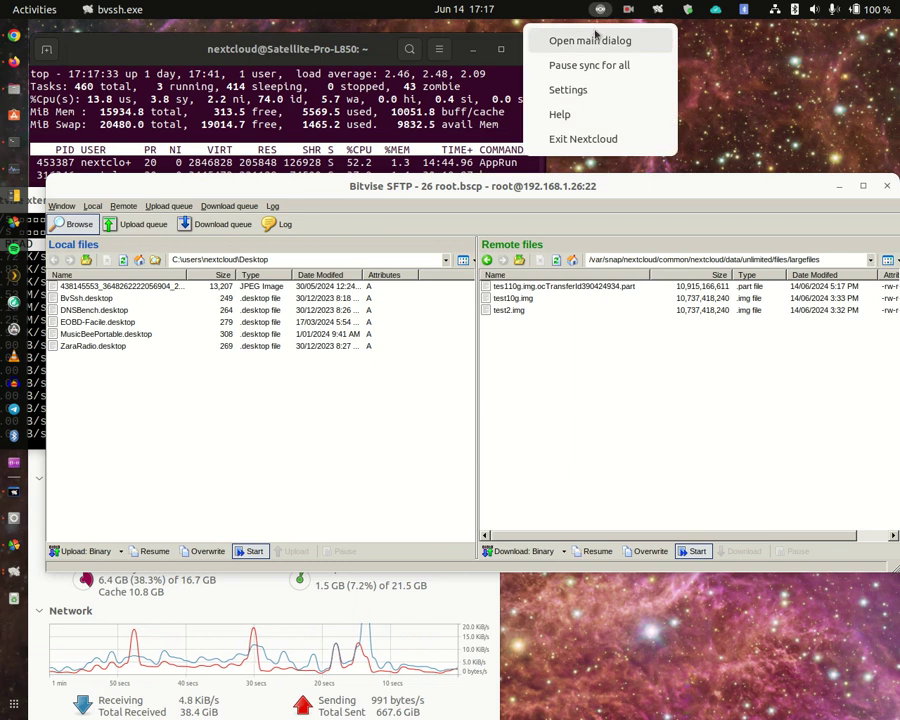
left_click(592, 41)
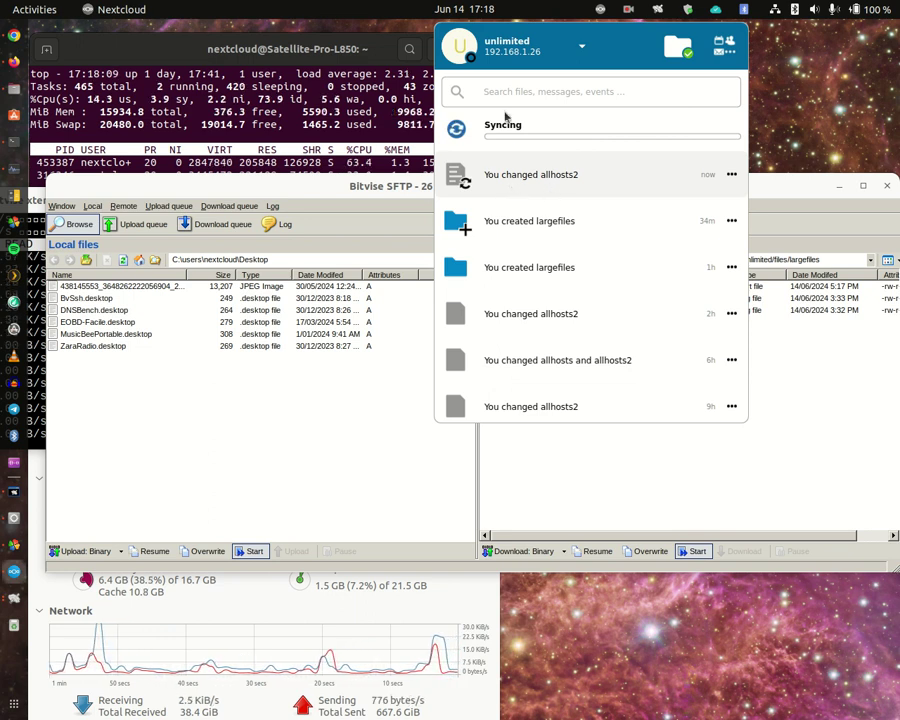
left_click(370, 190)
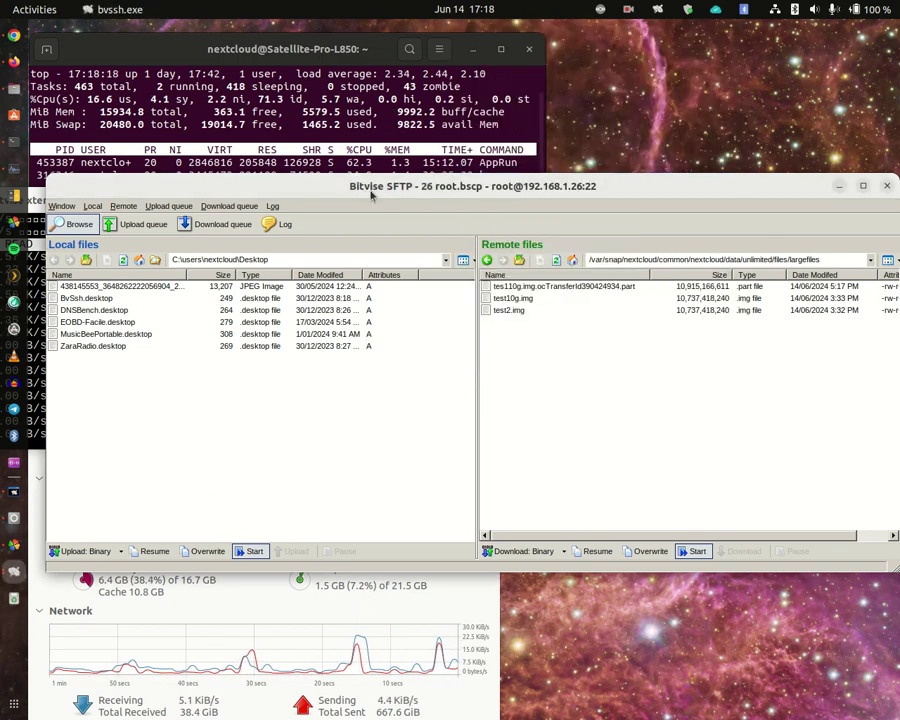
Step: Refresh the remote largefiles listing repeatedly to follow the .part file's size, and check the running processes in the top terminal
left_click(556, 260)
left_click(556, 260)
left_click(557, 261)
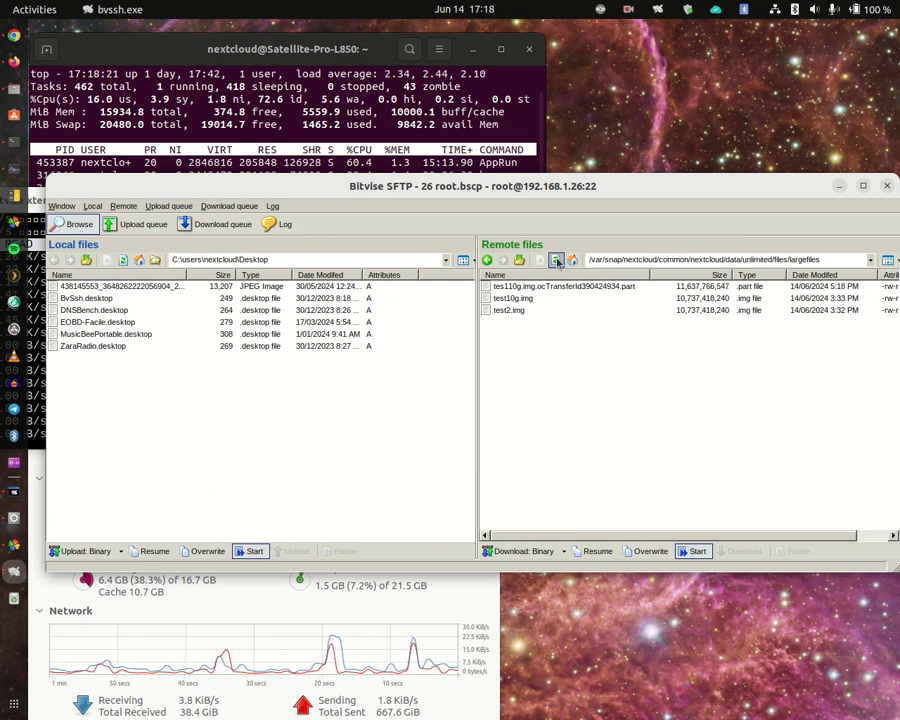
left_click(557, 261)
left_click(557, 261)
left_click(557, 261)
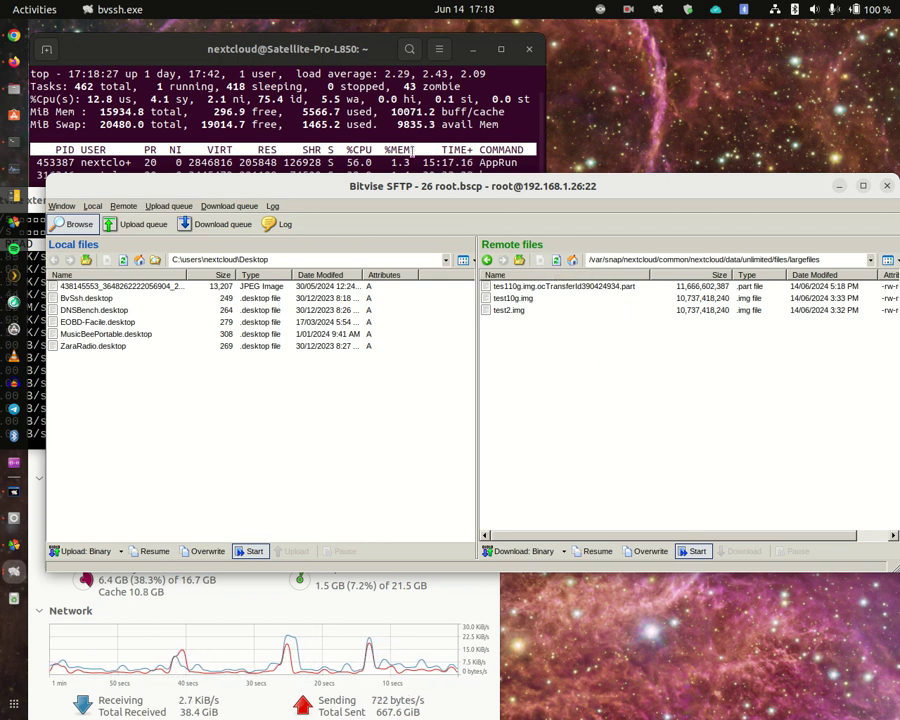
left_click(351, 90)
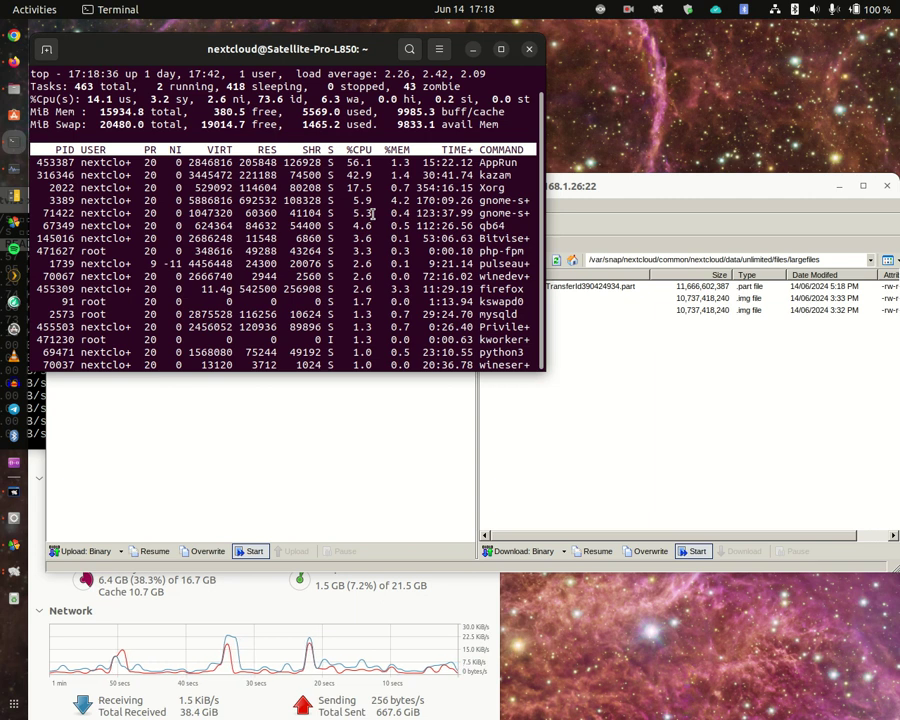
left_click(621, 190)
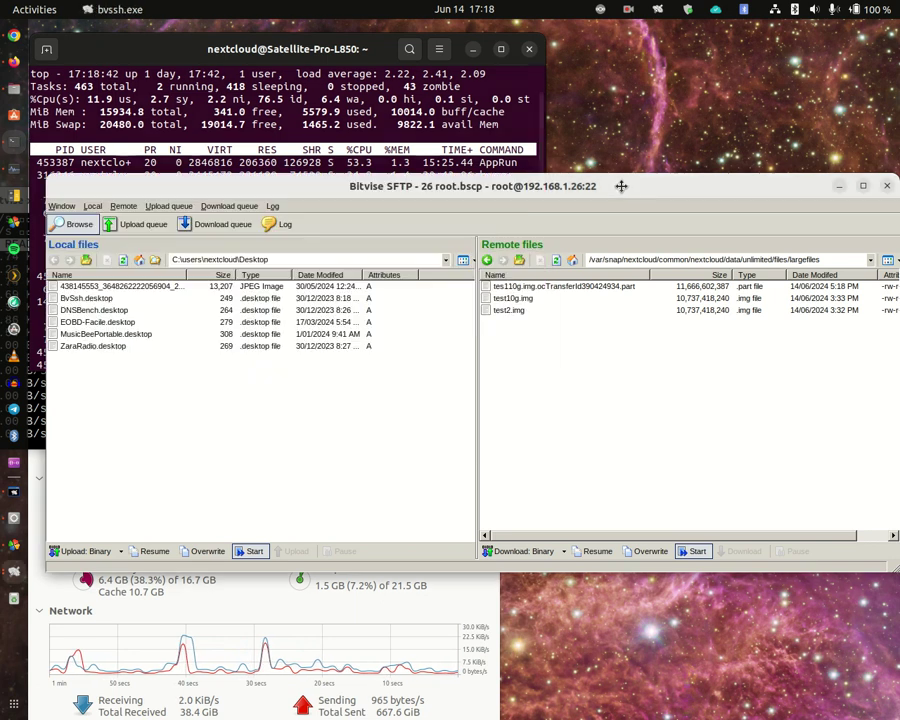
Step: Open the 387079625 subfolder of the remote unlimited/uploads folder, refresh it and look through the uploaded chunk files
left_click(518, 260)
left_click(518, 260)
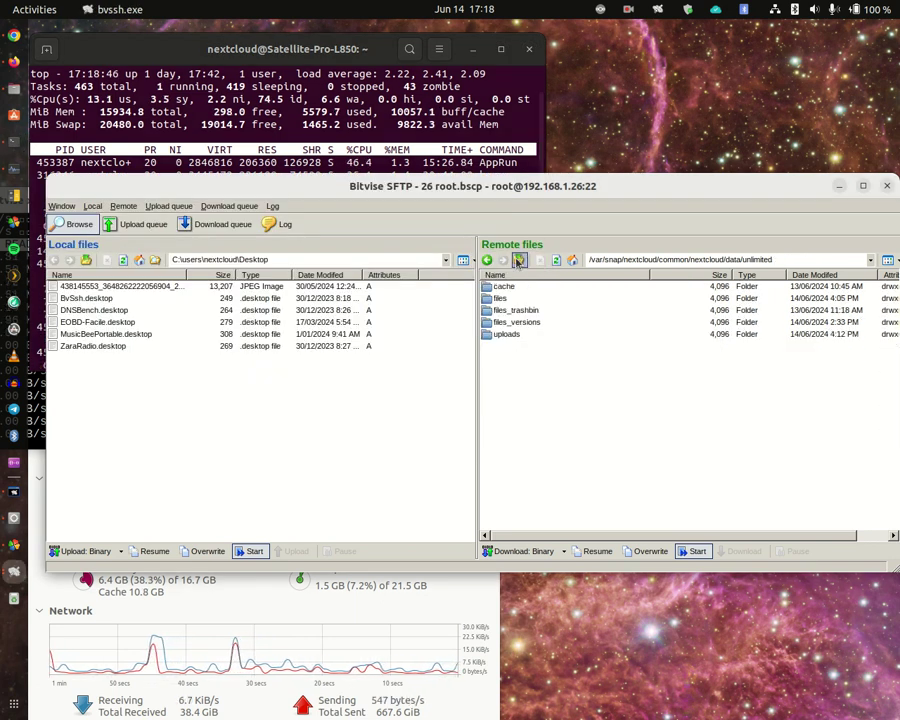
double_click(507, 337)
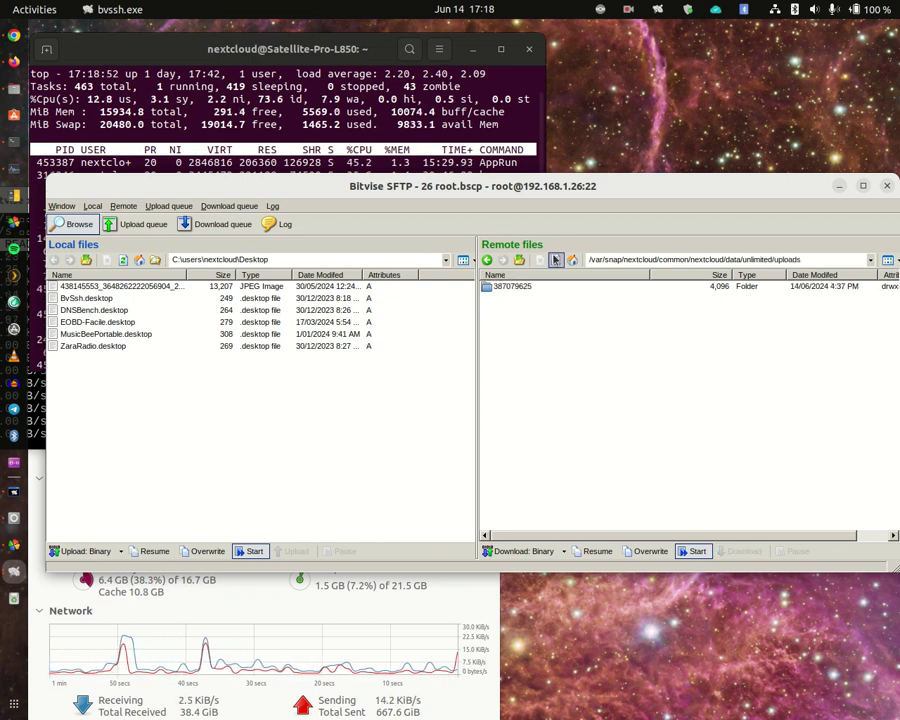
double_click(512, 287)
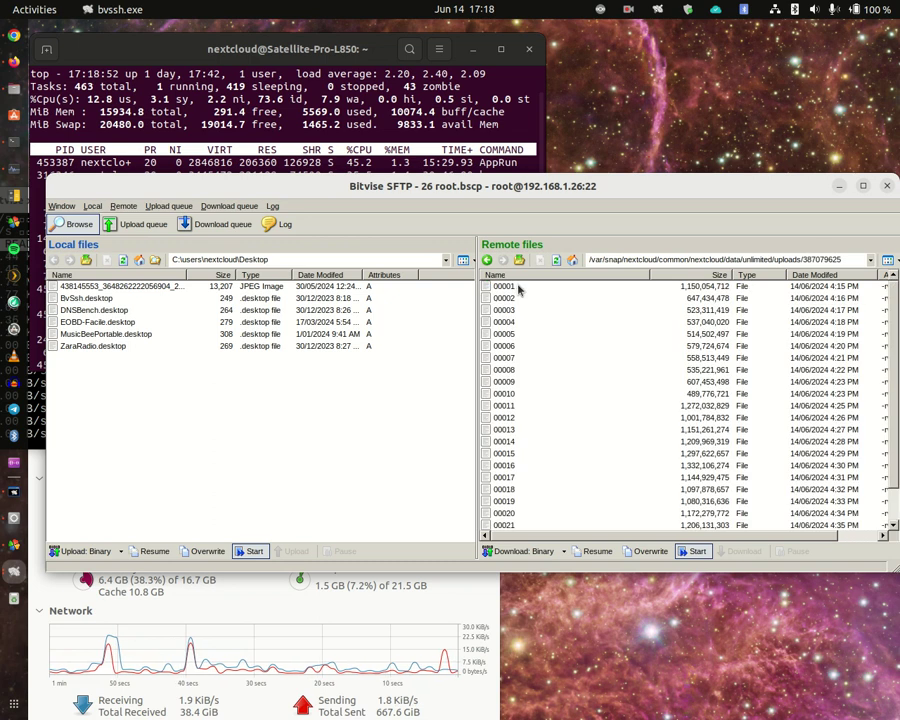
left_click(555, 263)
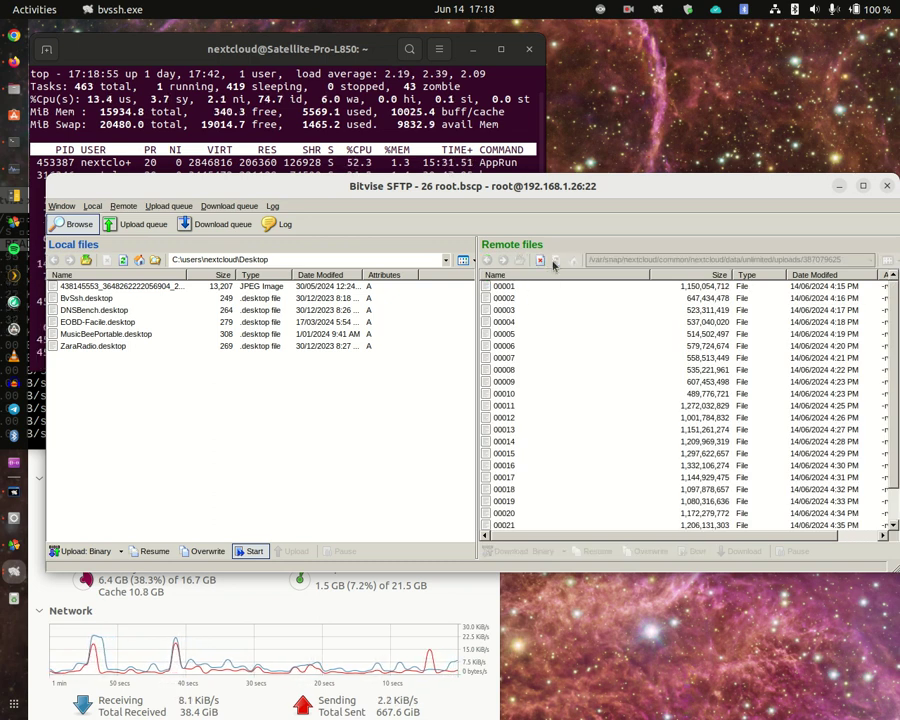
scroll(574, 418, "down", 1)
scroll(574, 418, "up", 1)
scroll(574, 418, "down", 1)
scroll(574, 418, "up", 1)
scroll(574, 418, "down", 1)
scroll(574, 418, "up", 1)
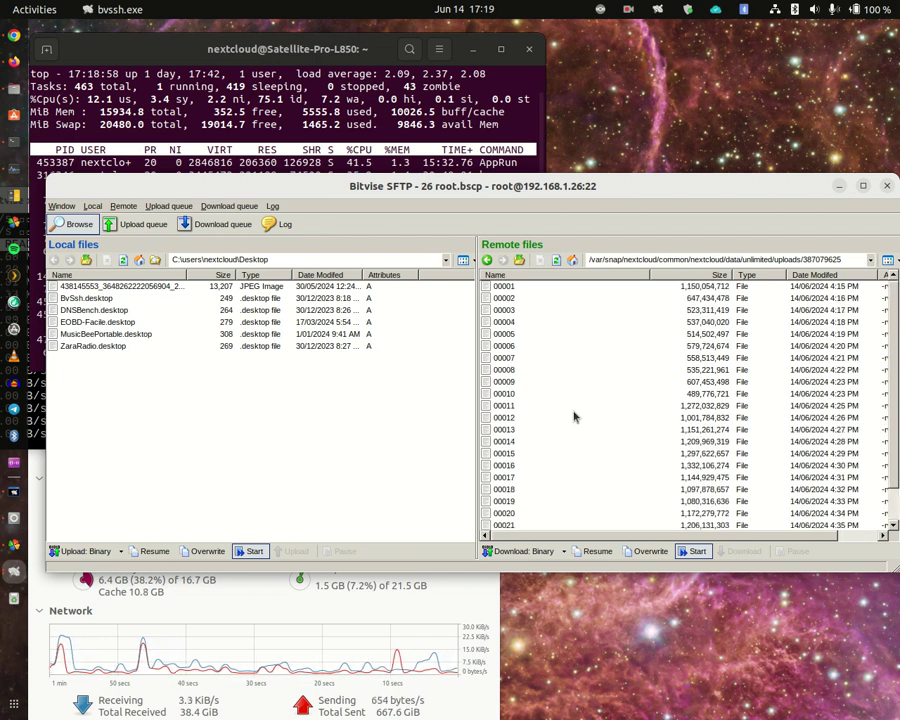
left_click(556, 261)
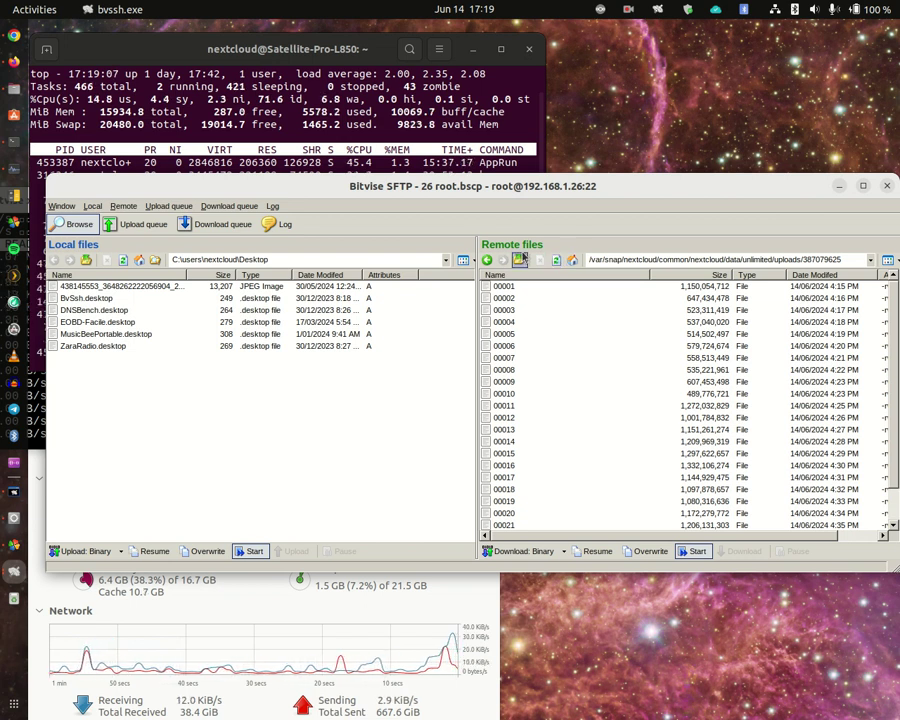
Step: Return to the remote unlimited folder, look inside its cache folder and come back out
left_click(519, 260)
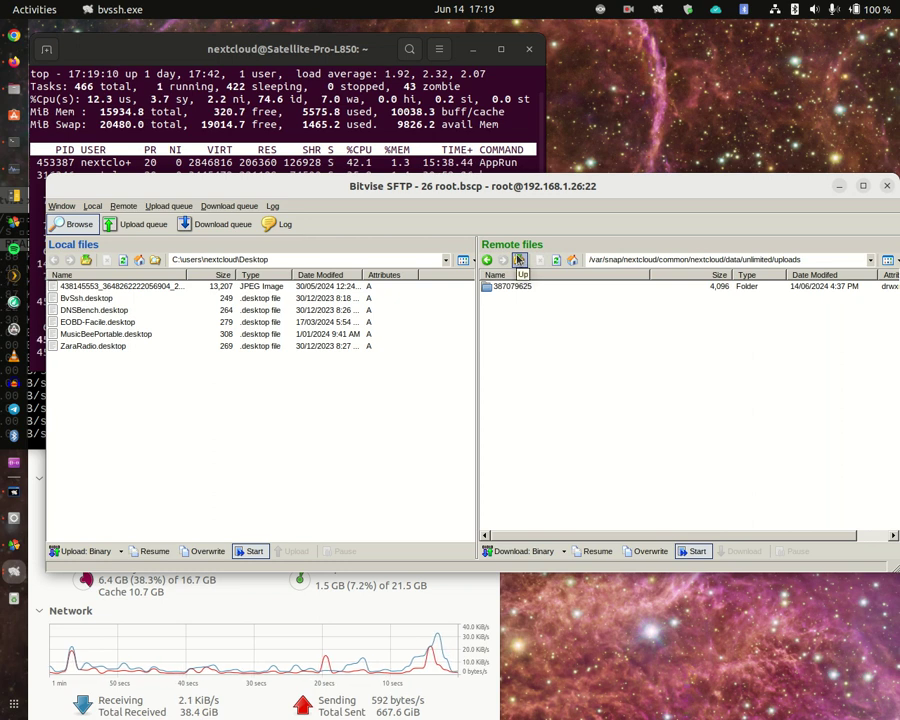
left_click(519, 260)
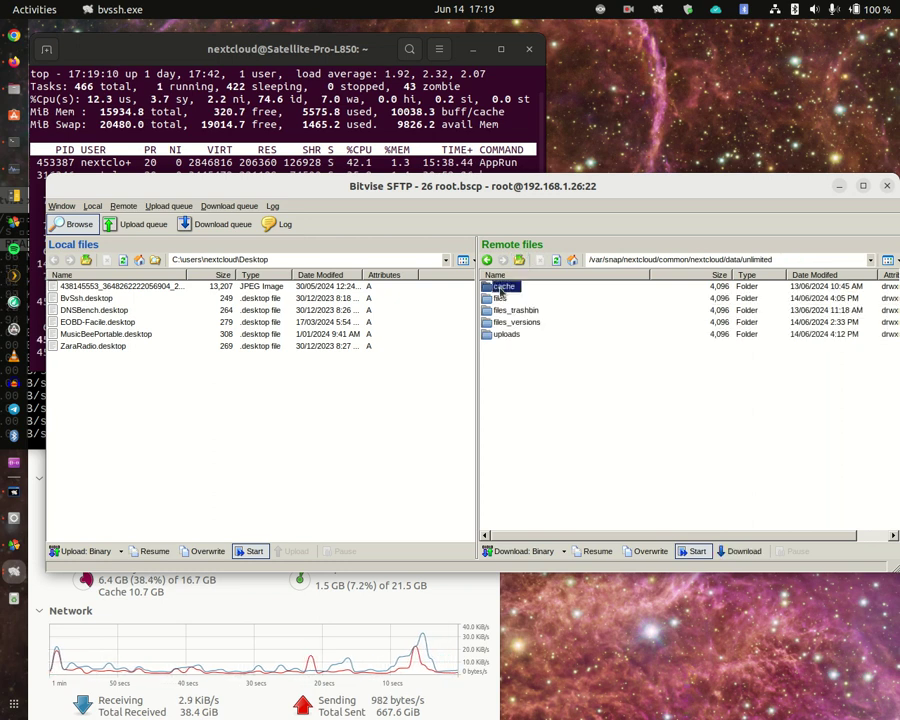
double_click(503, 286)
left_click(520, 262)
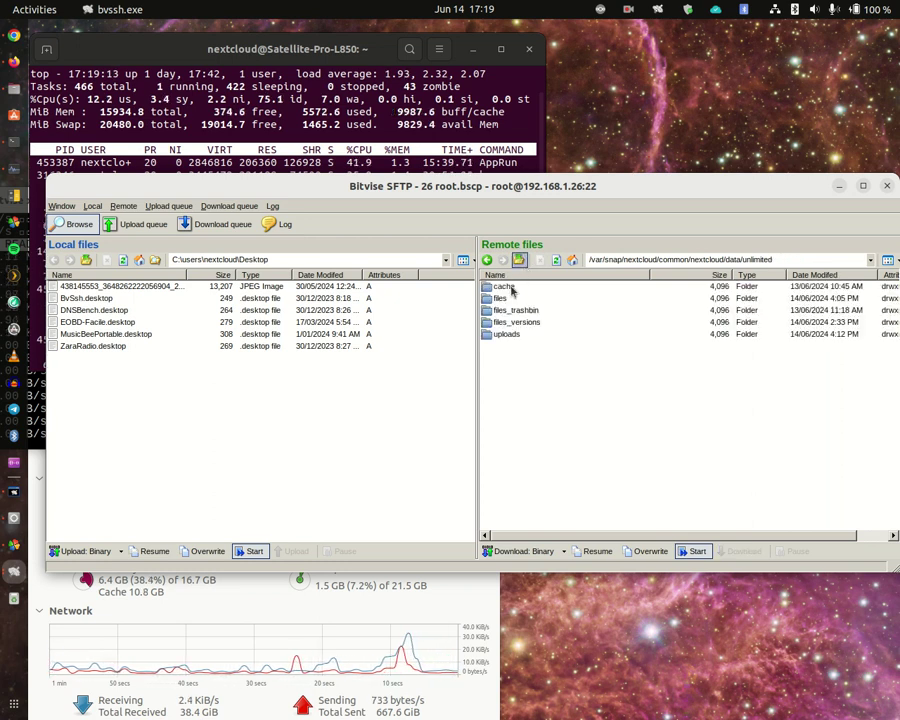
Step: Look through the keys and versions folders inside the remote files_trashbin, and return to the unlimited folder
double_click(502, 310)
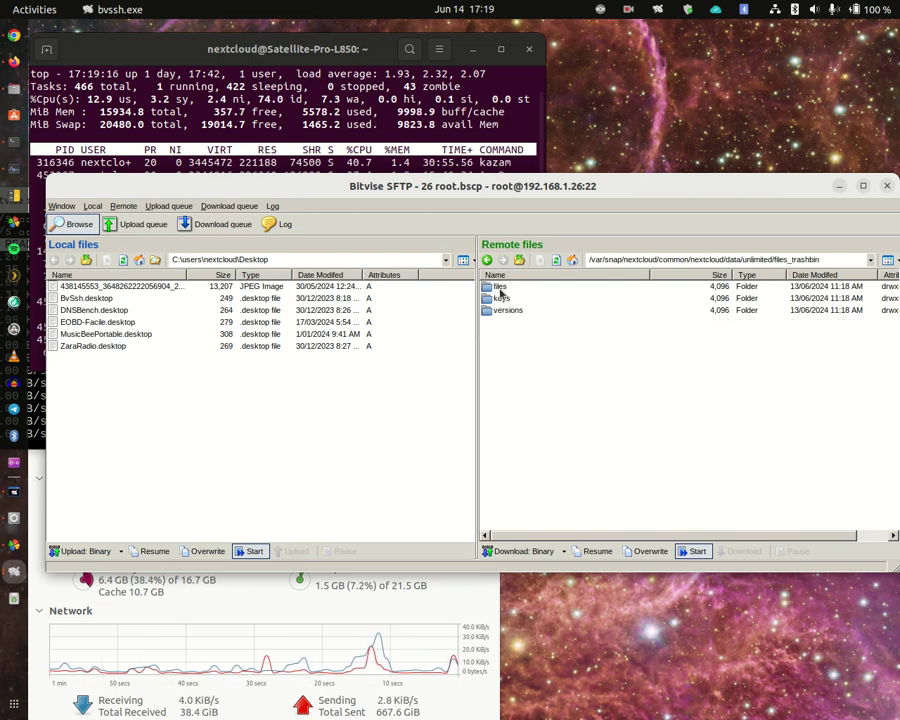
double_click(500, 299)
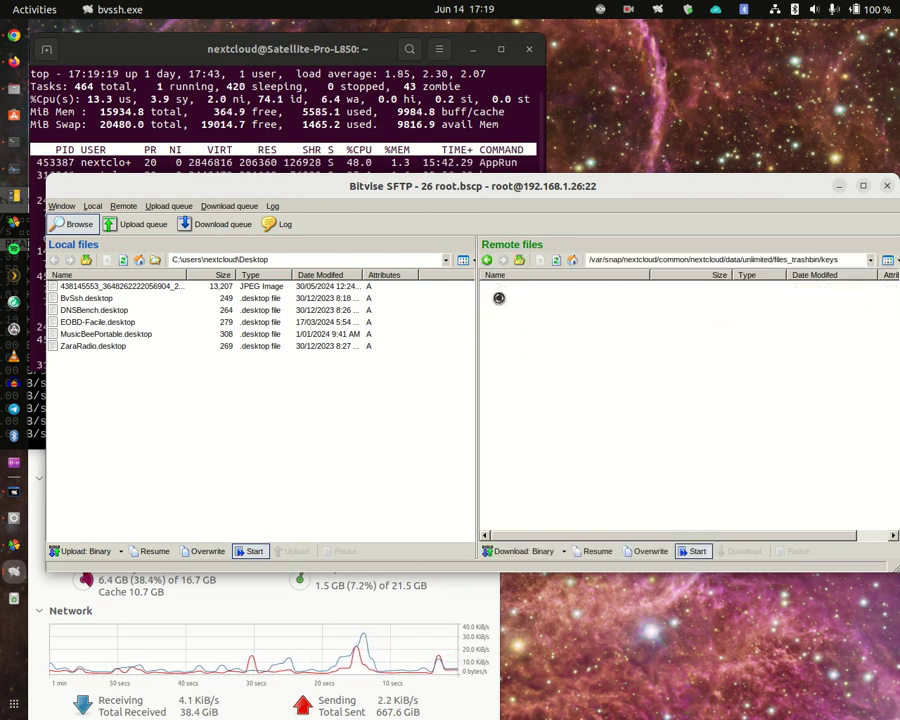
key("BackSpace")
left_click(509, 311)
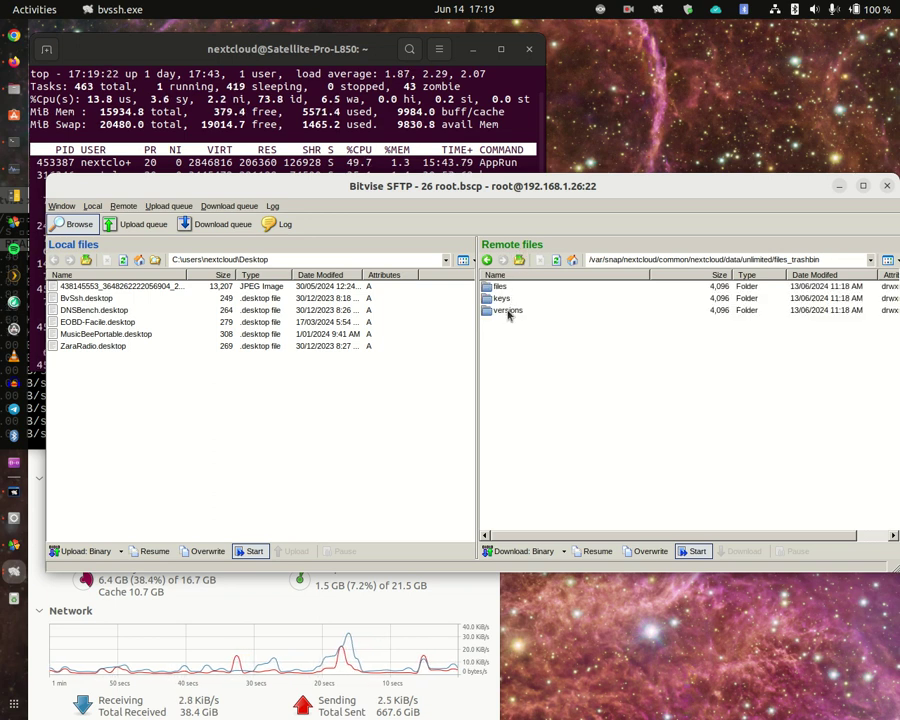
double_click(508, 311)
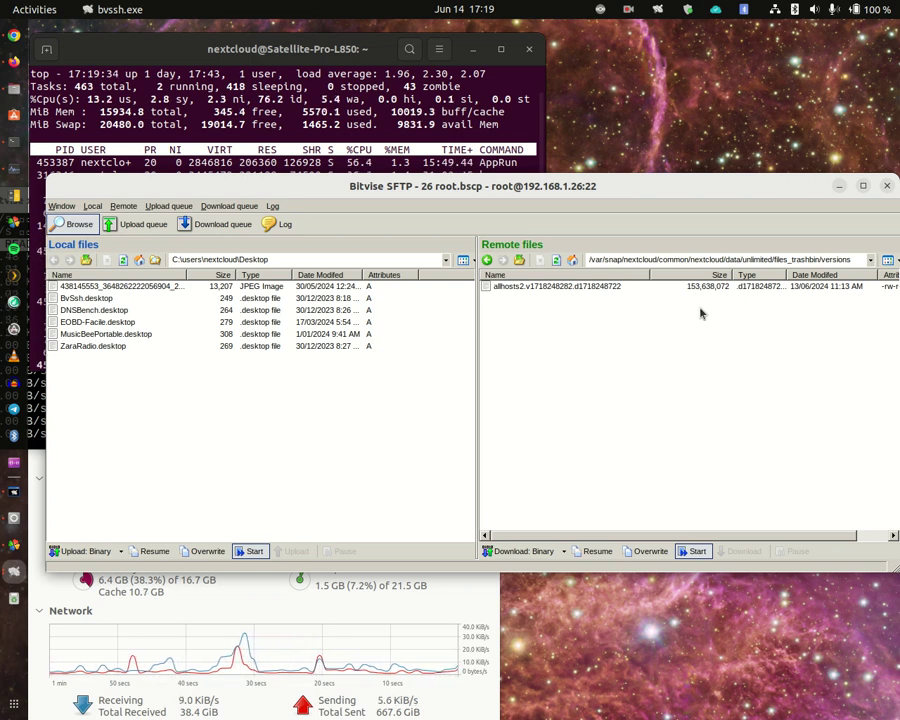
left_click(520, 260)
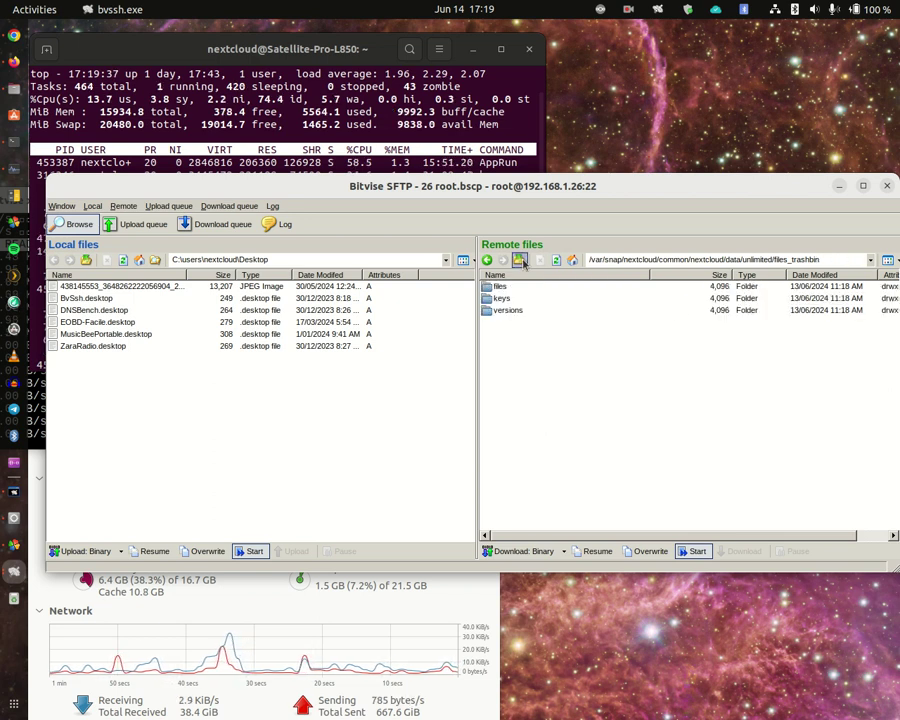
left_click(520, 260)
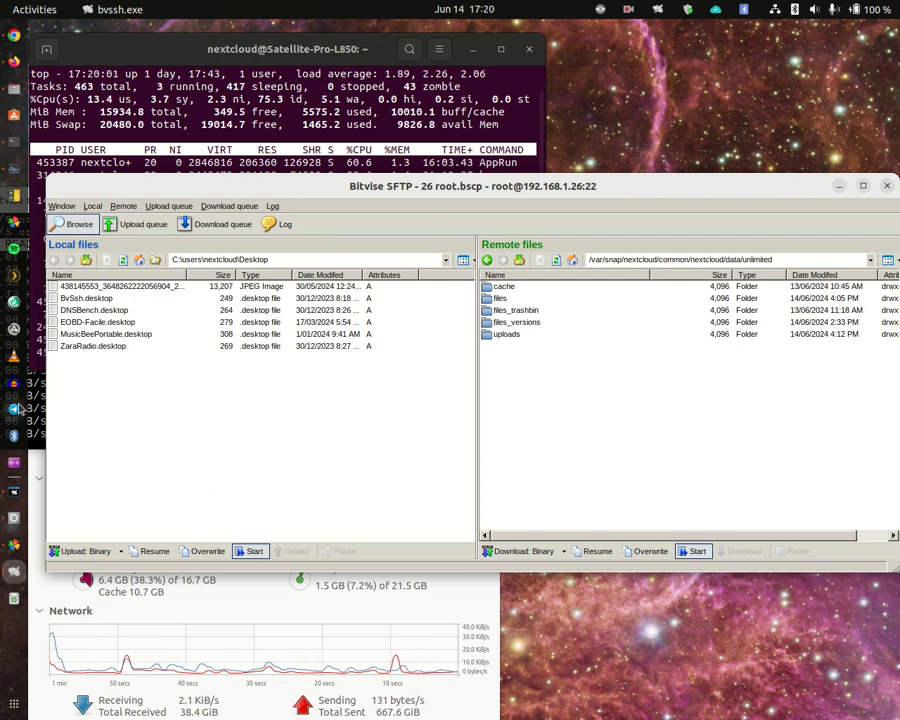
Step: Bring the remote disk I/O terminal to the front, move it fully into view and narrow its window
left_click(14, 490)
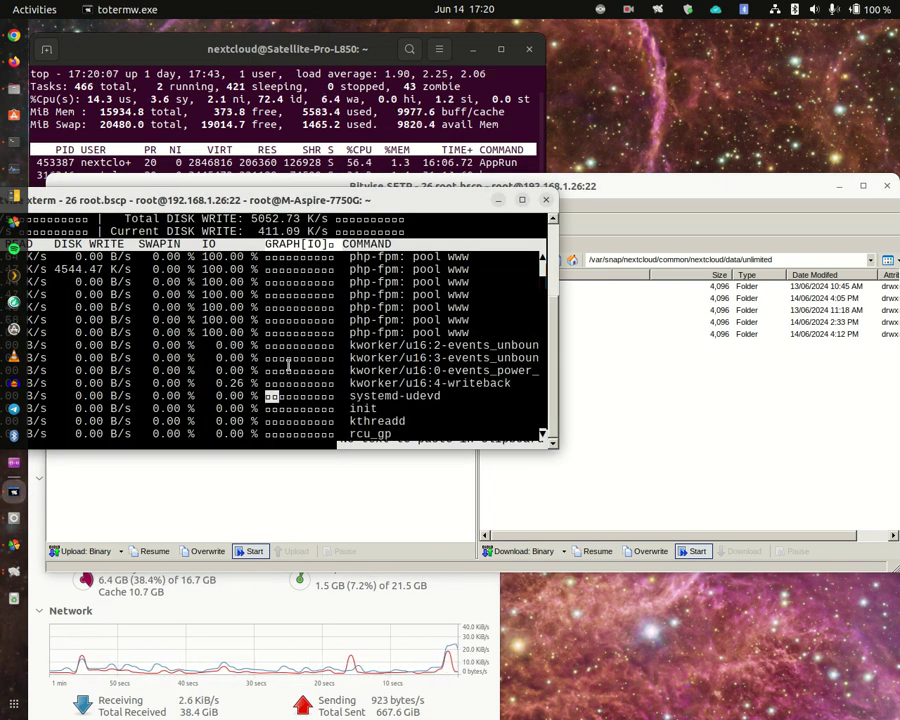
left_click_drag(217, 200, 312, 204)
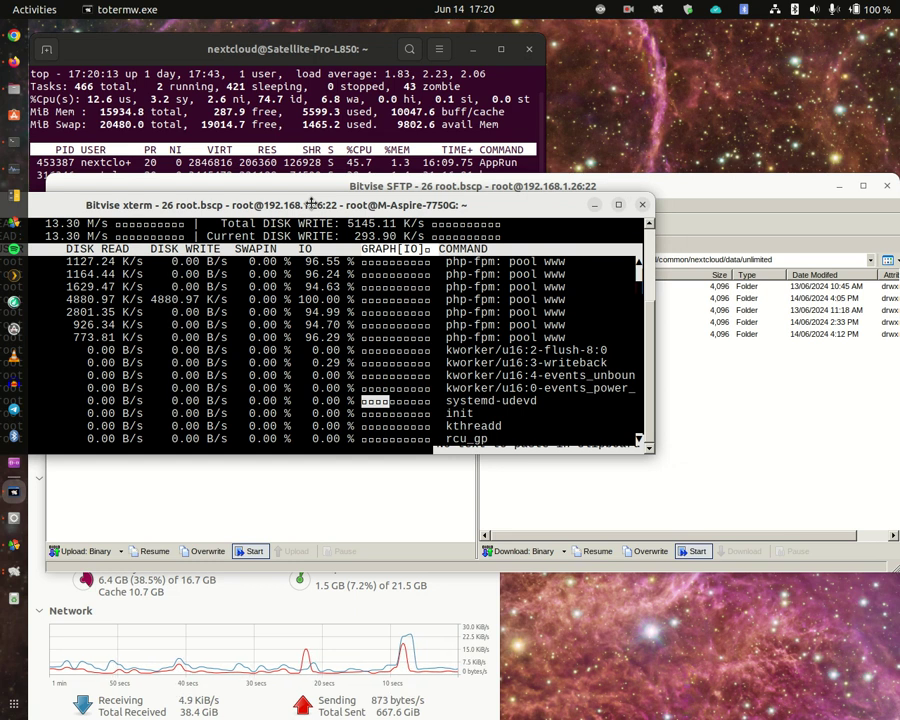
left_click_drag(657, 318, 565, 318)
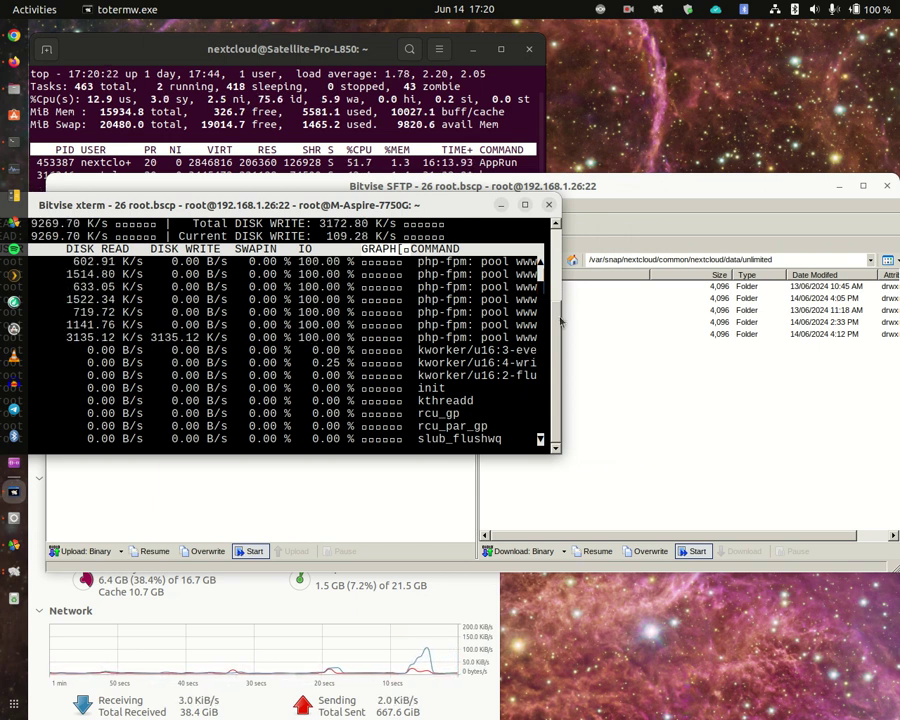
Step: Take a screenshot of a selected area framing the remote disk I/O terminal window
key("Print")
left_click_drag(572, 327, 249, 339)
left_click_drag(469, 463, 561, 468)
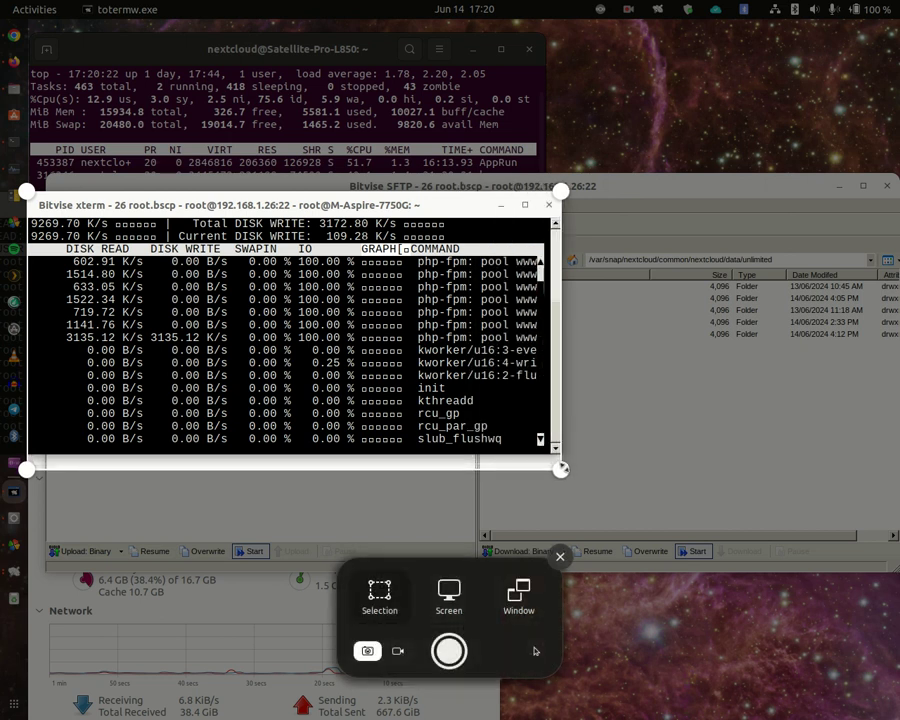
left_click(448, 651)
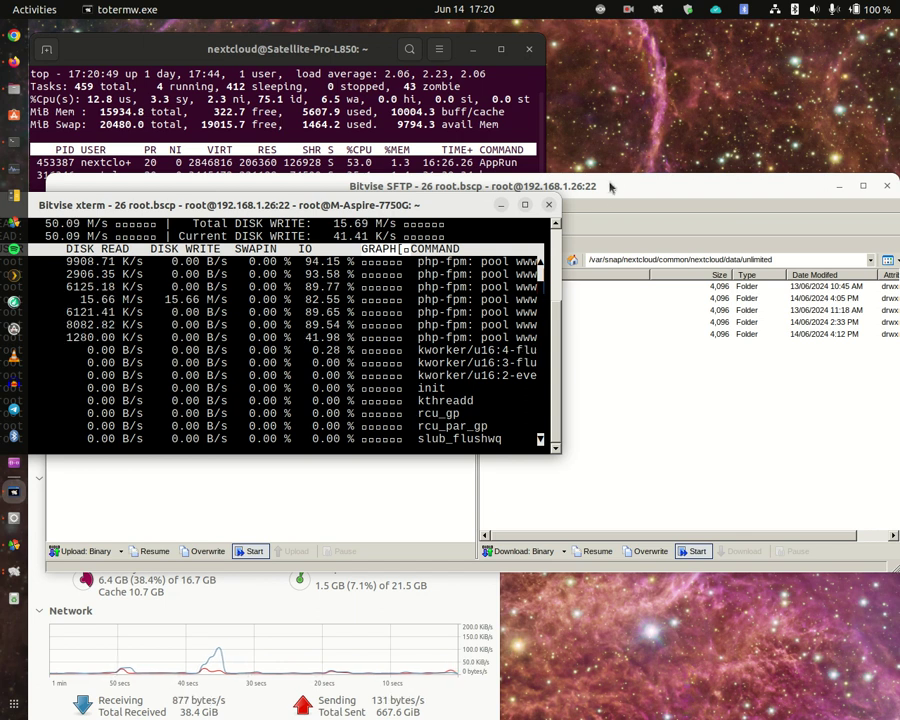
Step: Switch back to the Bitvise SFTP window and open the remote files/largefiles folder
left_click(609, 189)
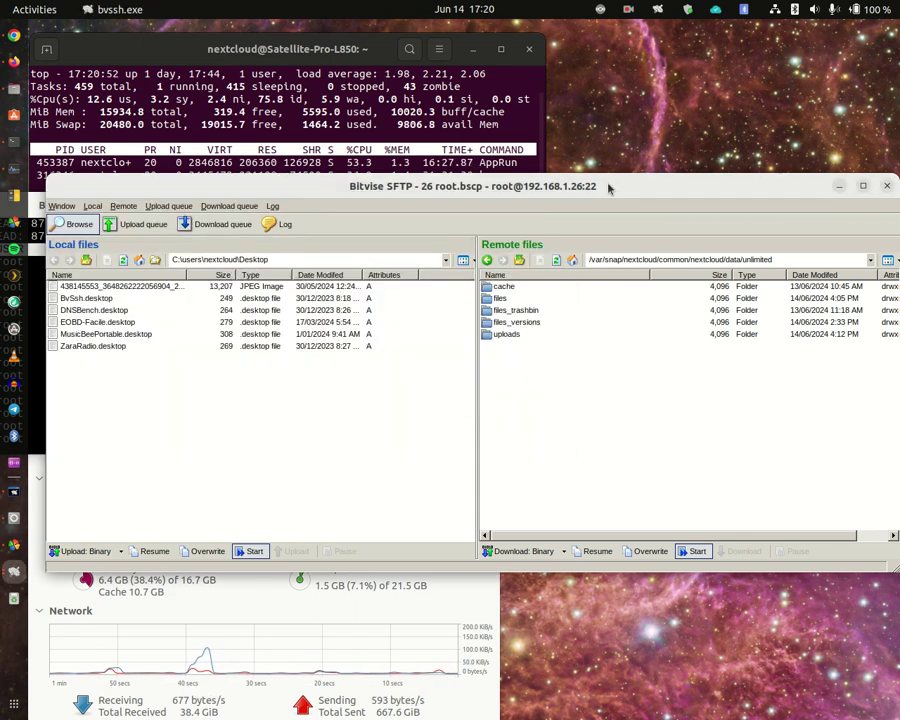
double_click(504, 298)
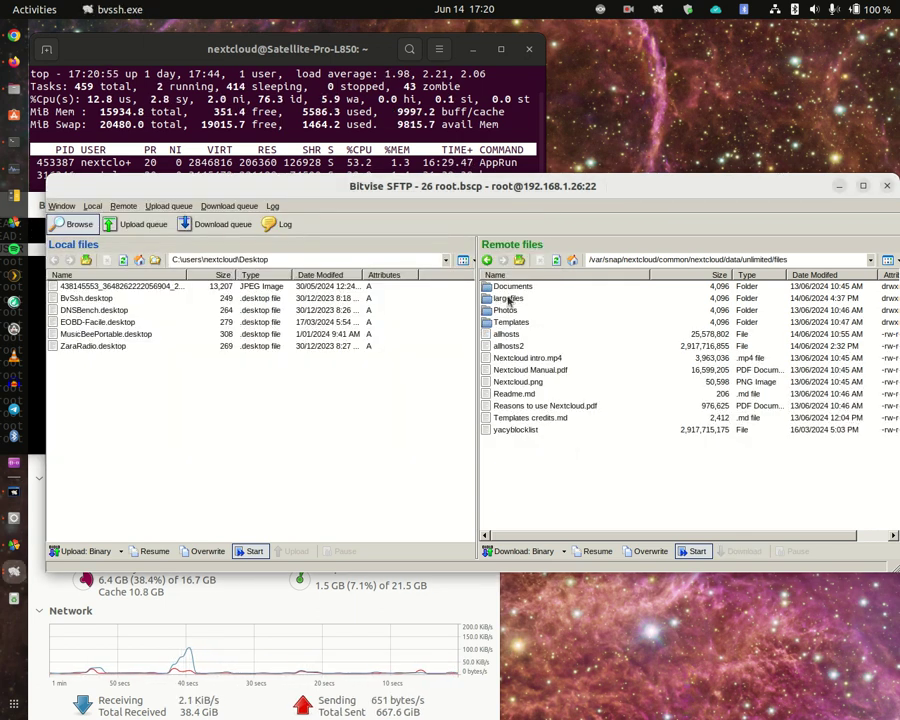
double_click(508, 298)
Step: Keep refreshing the remote largefiles listing to watch how the tes110g.img .part file grows
left_click(557, 260)
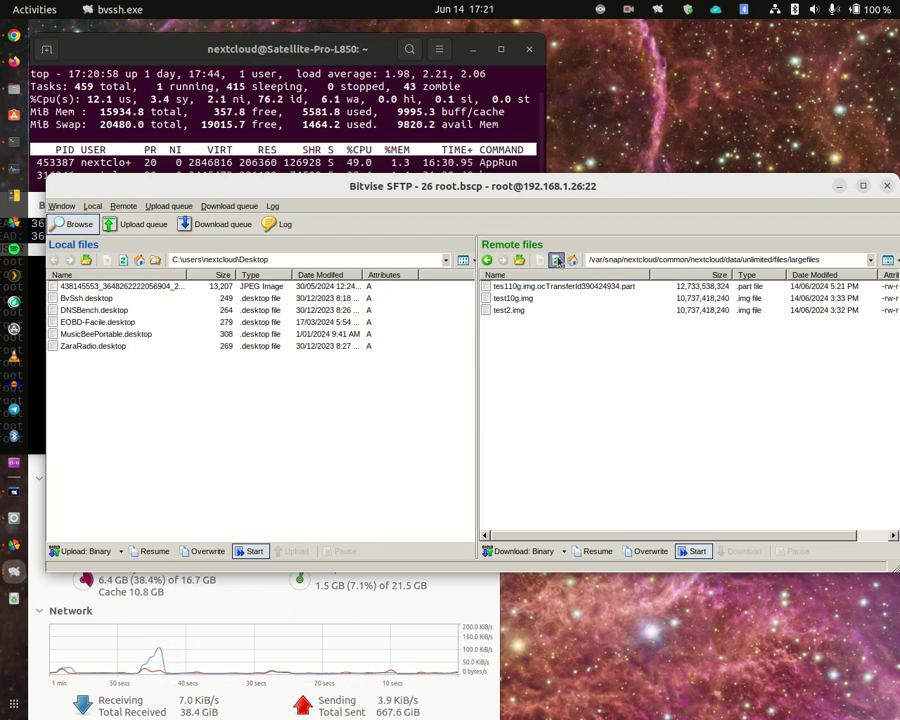
left_click(557, 260)
left_click(557, 260)
left_click(557, 260)
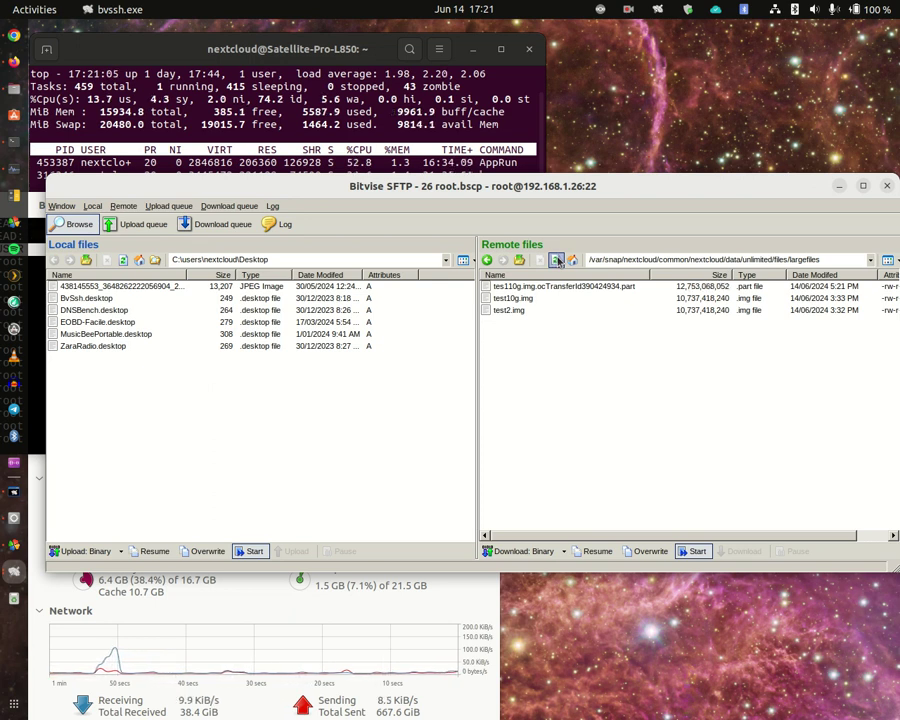
left_click(557, 260)
left_click(557, 260)
left_click(557, 260)
left_click(557, 260)
left_click(557, 260)
left_click(557, 260)
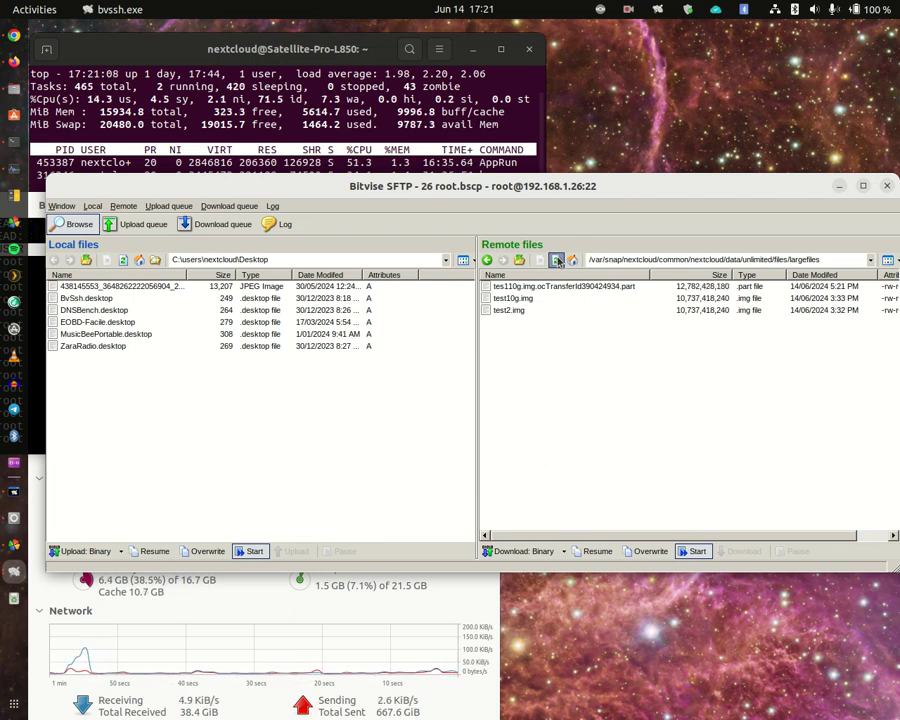
left_click(557, 260)
left_click(557, 260)
left_click(557, 260)
left_click(557, 260)
left_click(557, 260)
left_click(557, 260)
left_click(557, 260)
left_click(557, 260)
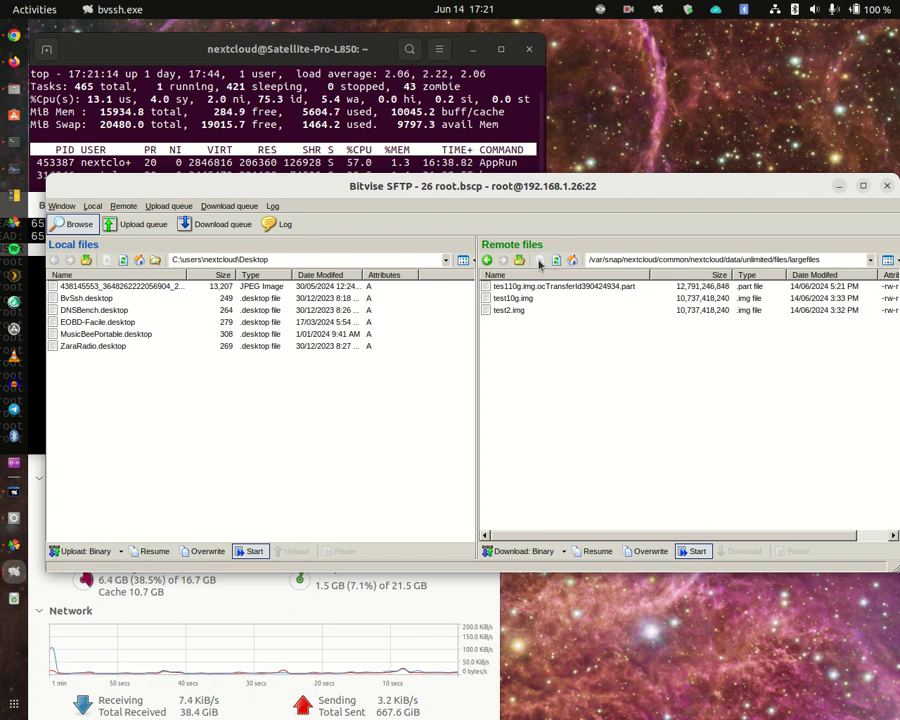
Step: Check the resource graphs in System Monitor, then shorten the Bitvise SFTP window and move it slightly down
left_click(325, 615)
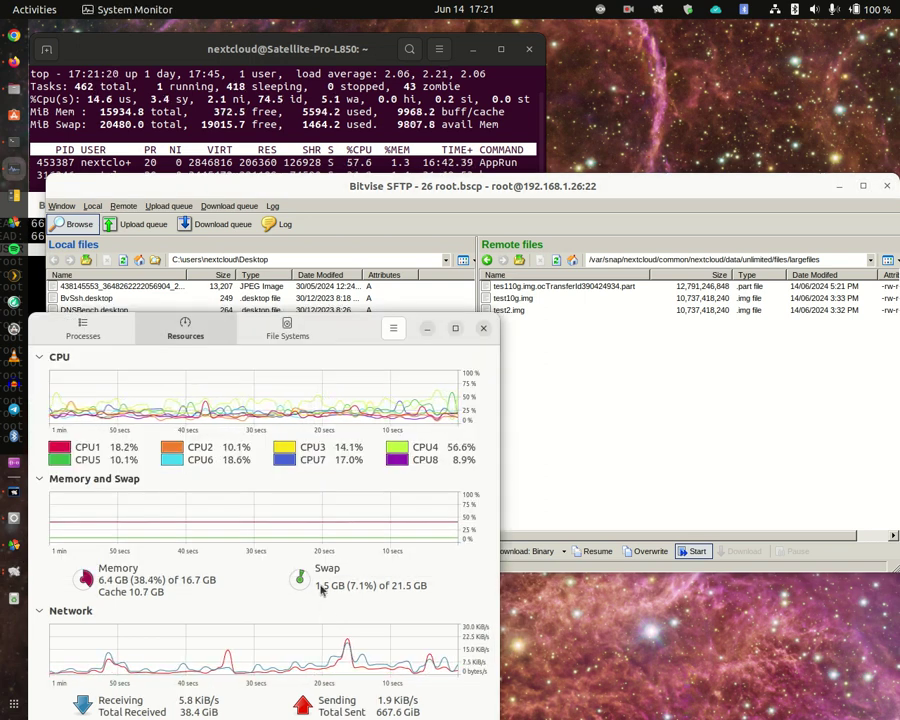
left_click(281, 188)
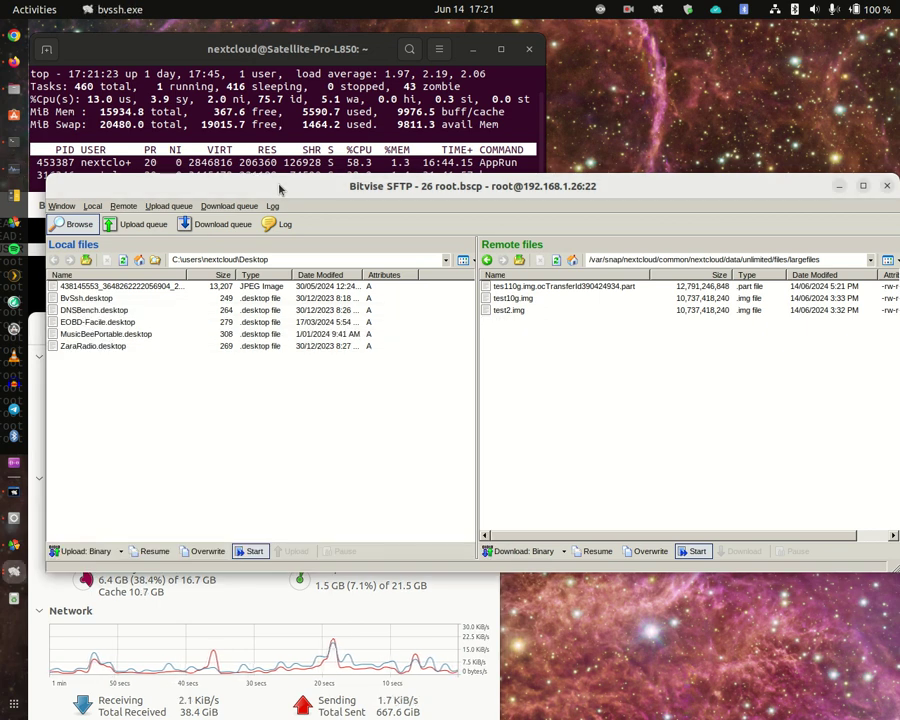
left_click_drag(434, 570, 434, 510)
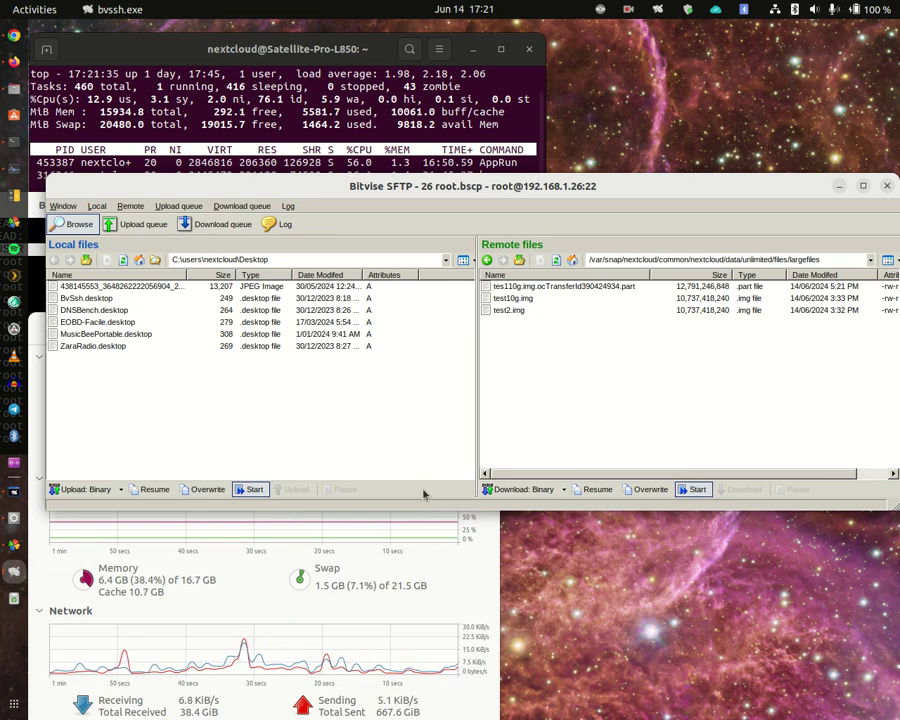
left_click_drag(417, 190, 413, 205)
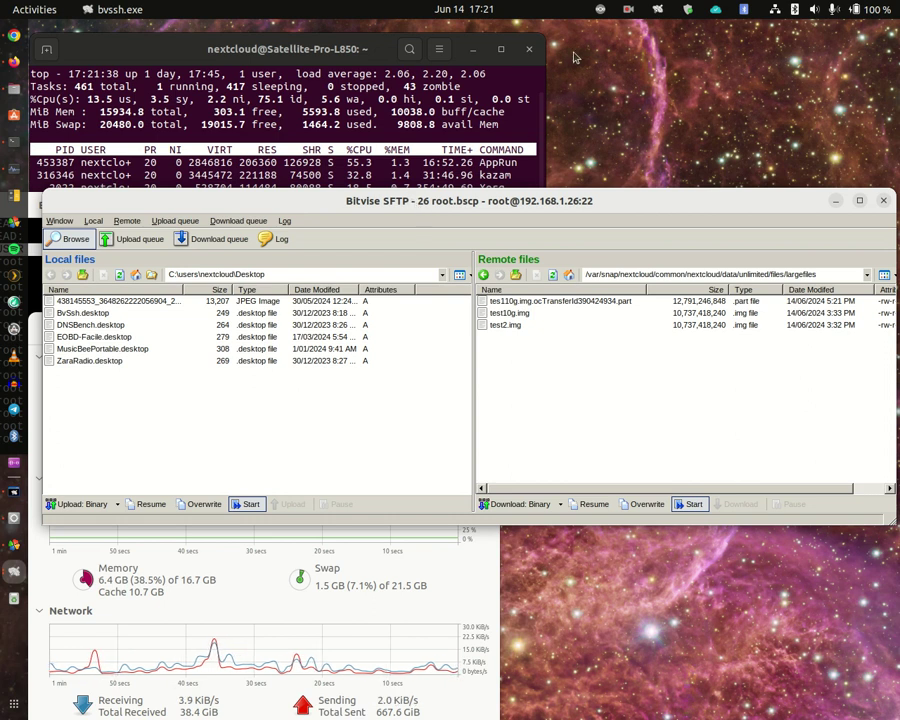
Step: Open the Nextcloud client's main dialog and take a screenshot of a selected area framing its largefiles/tes110g.img entry
left_click(601, 10)
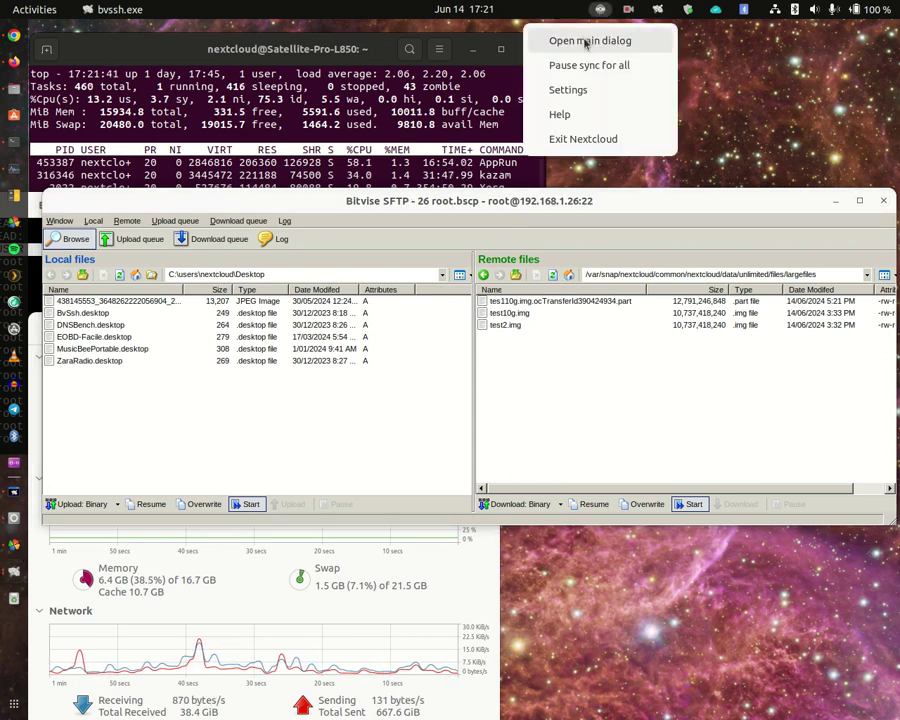
left_click(556, 40)
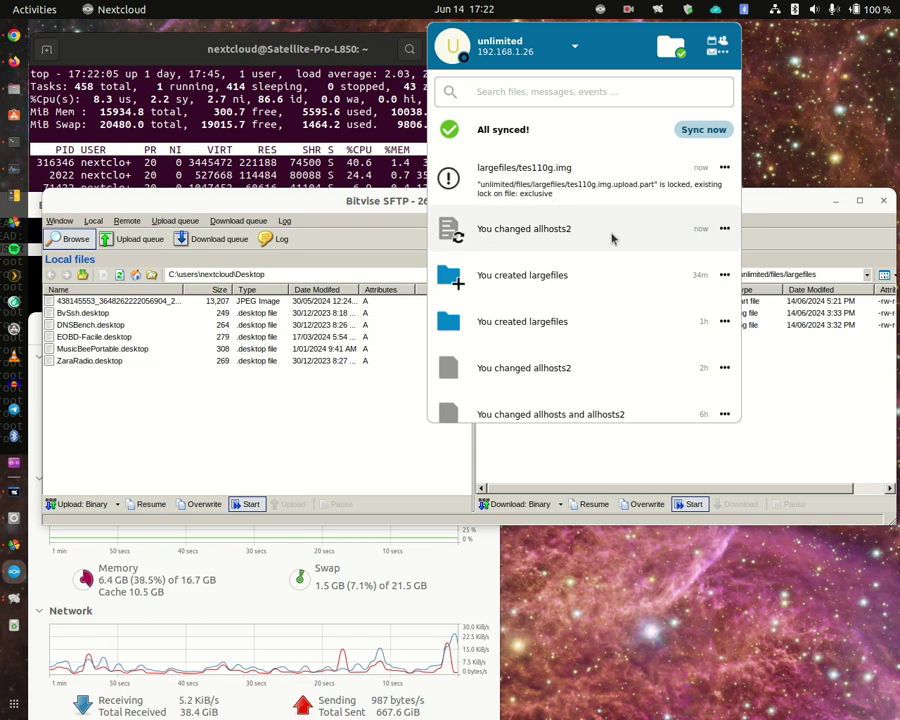
key("Print")
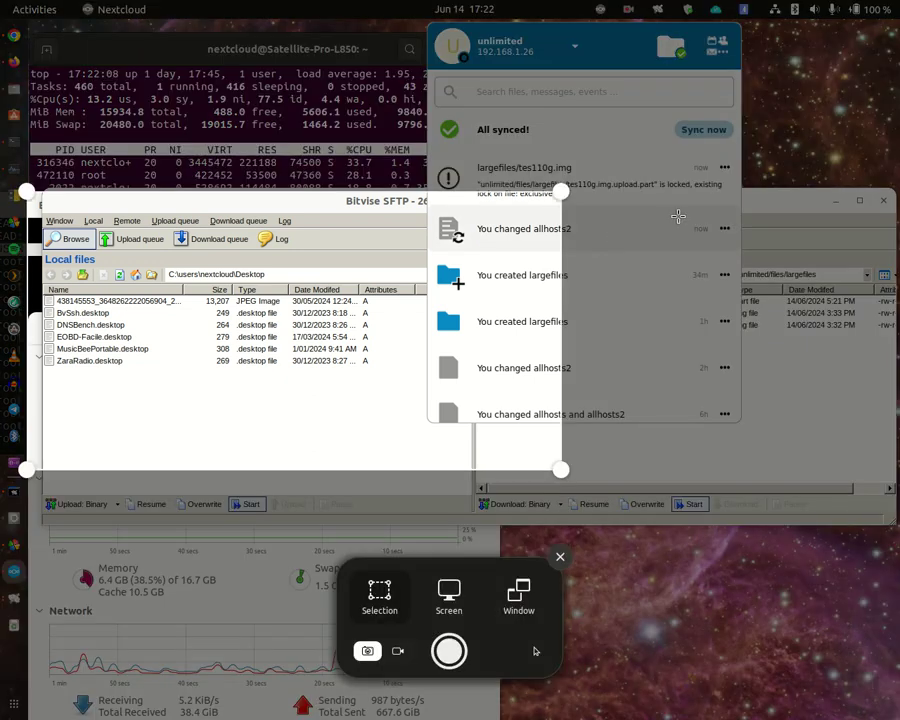
left_click_drag(369, 297, 651, 171)
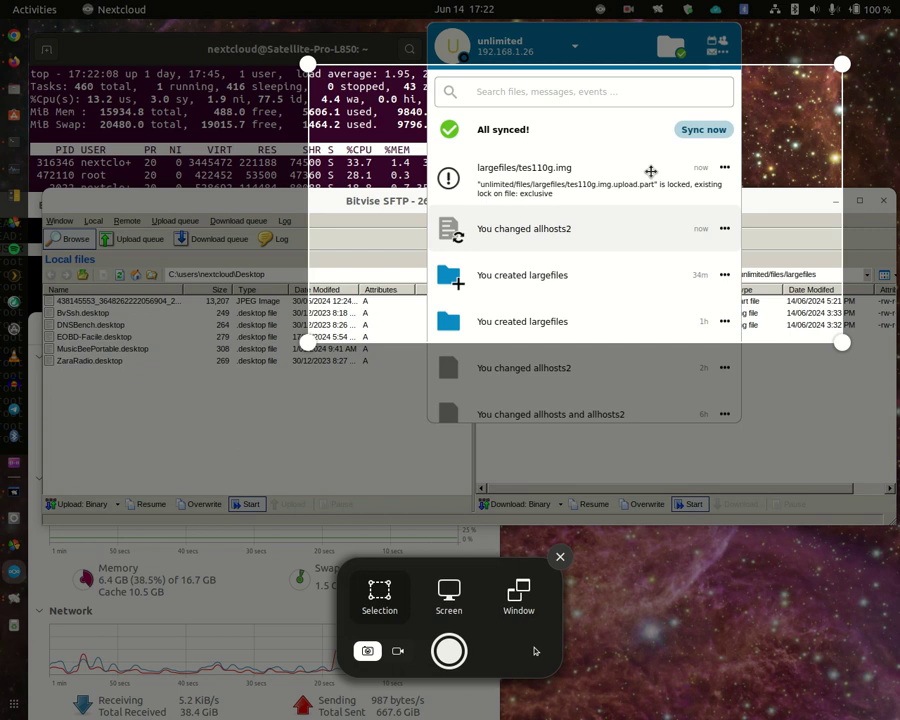
left_click(449, 653)
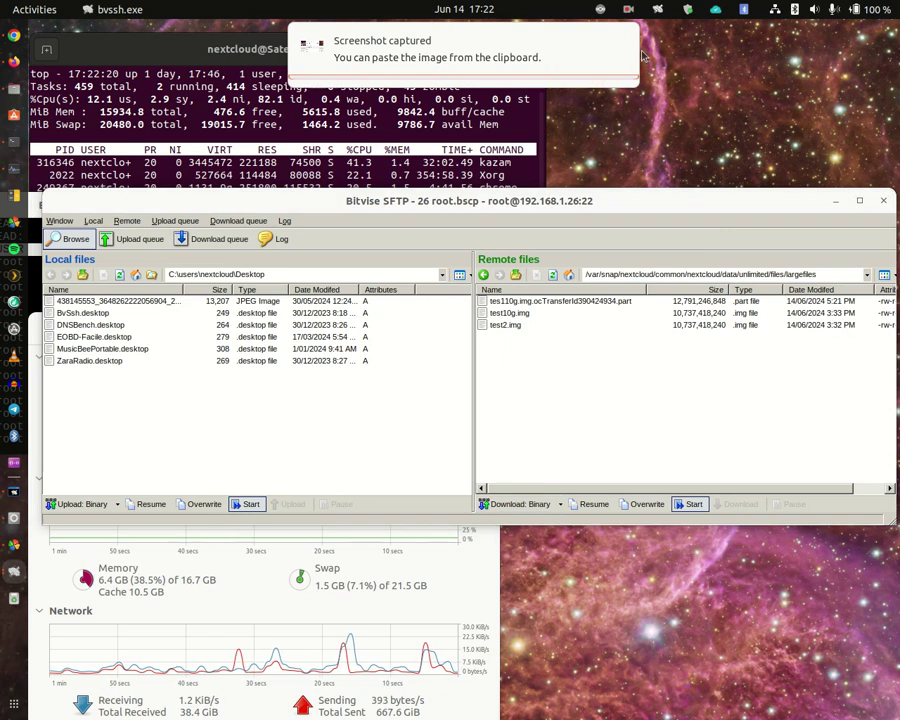
Step: Reopen the Nextcloud client's main dialog to examine the sync progress, and return to the Bitvise SFTP window
left_click(600, 9)
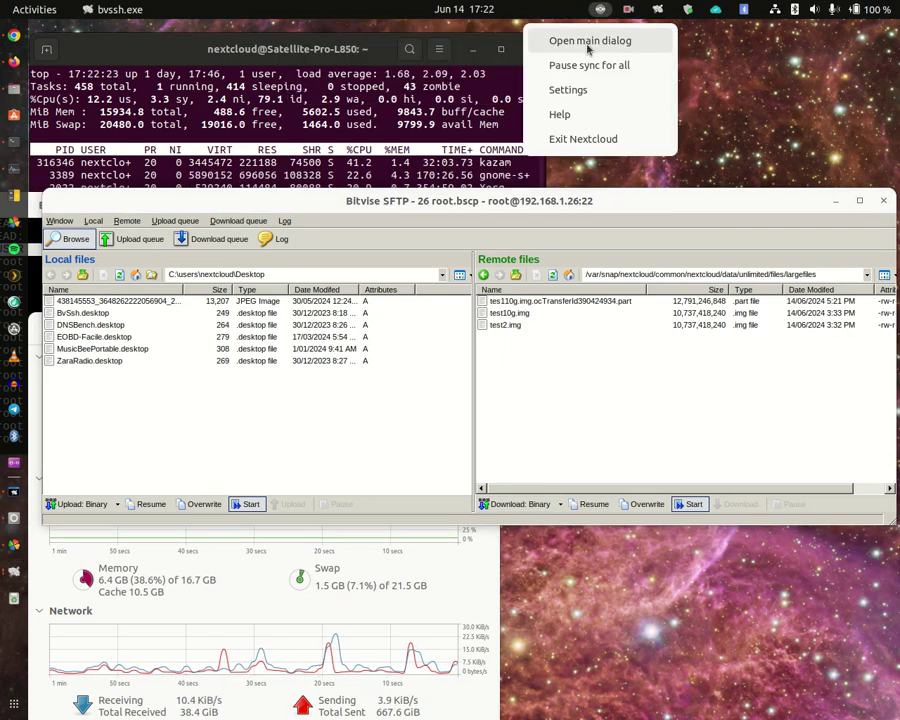
left_click(588, 45)
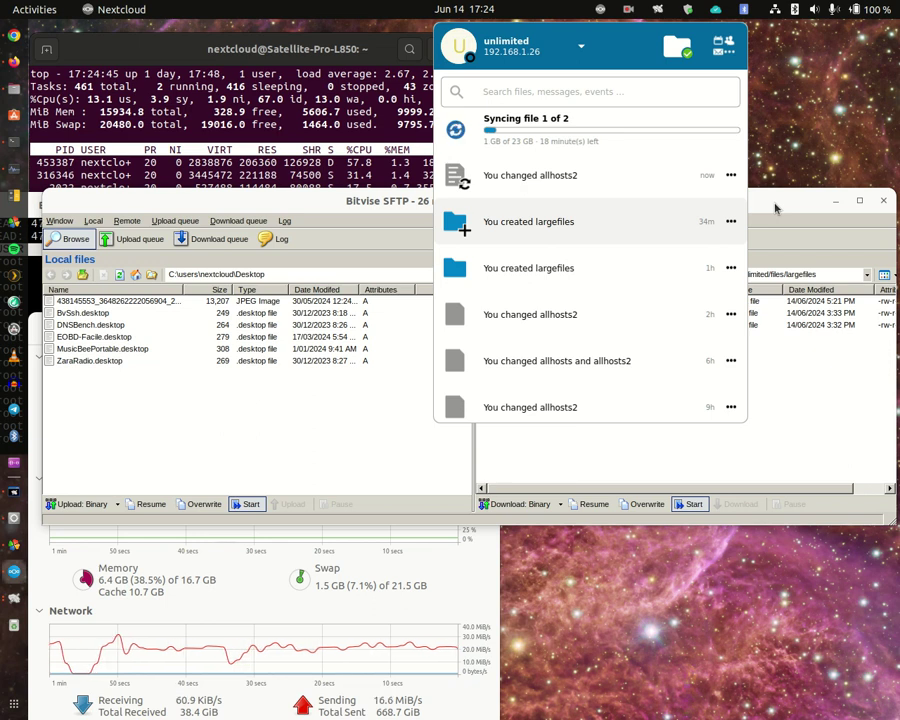
left_click(775, 208)
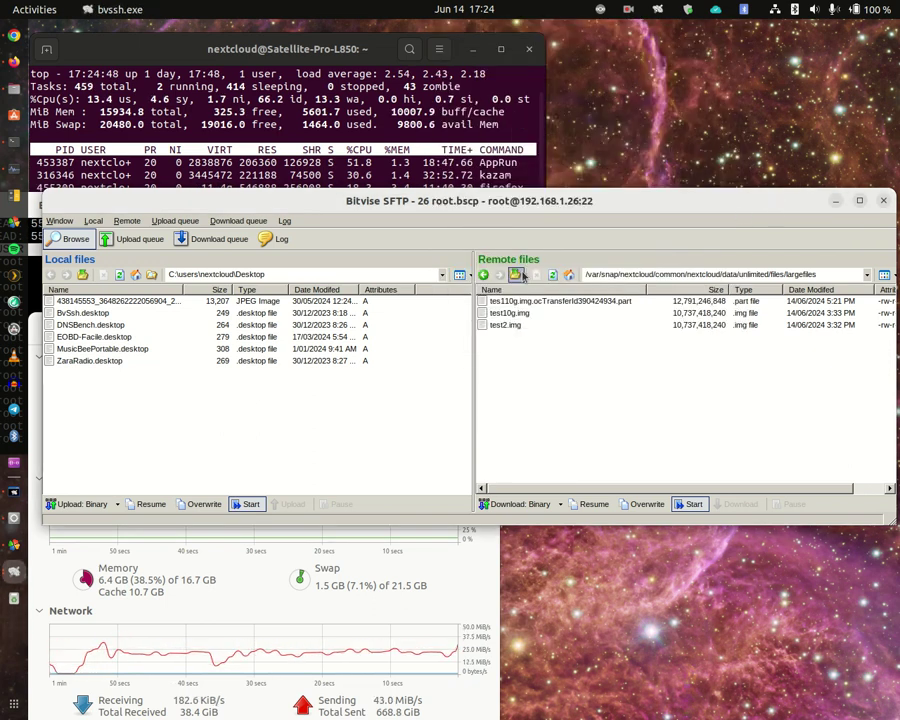
Step: Refresh the remote largefiles listing repeatedly to track the size of the tes110g.img .part file
left_click(553, 275)
left_click(553, 275)
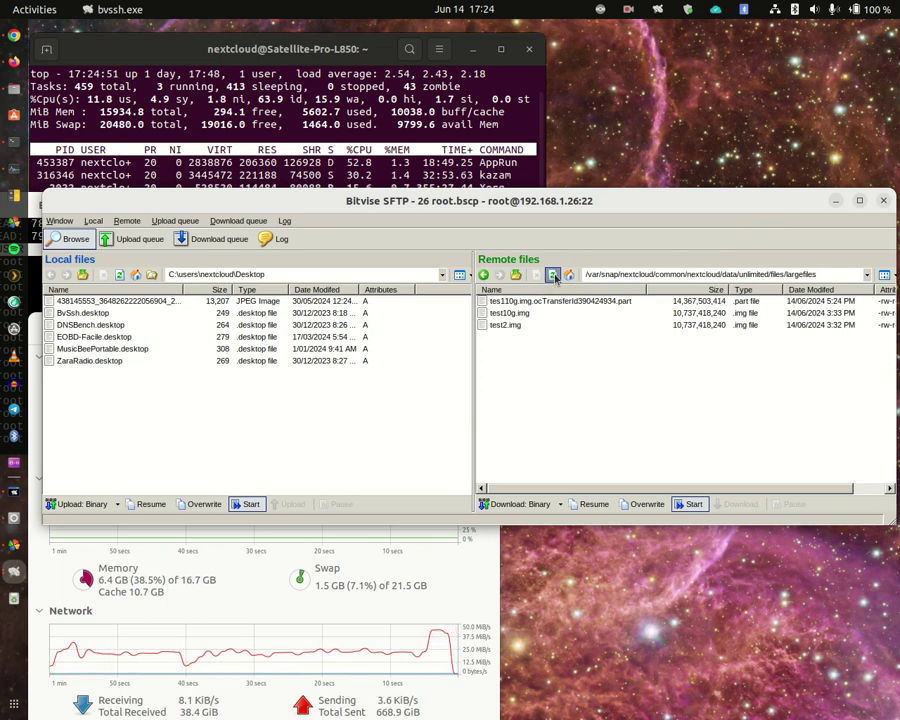
left_click(553, 275)
left_click(553, 275)
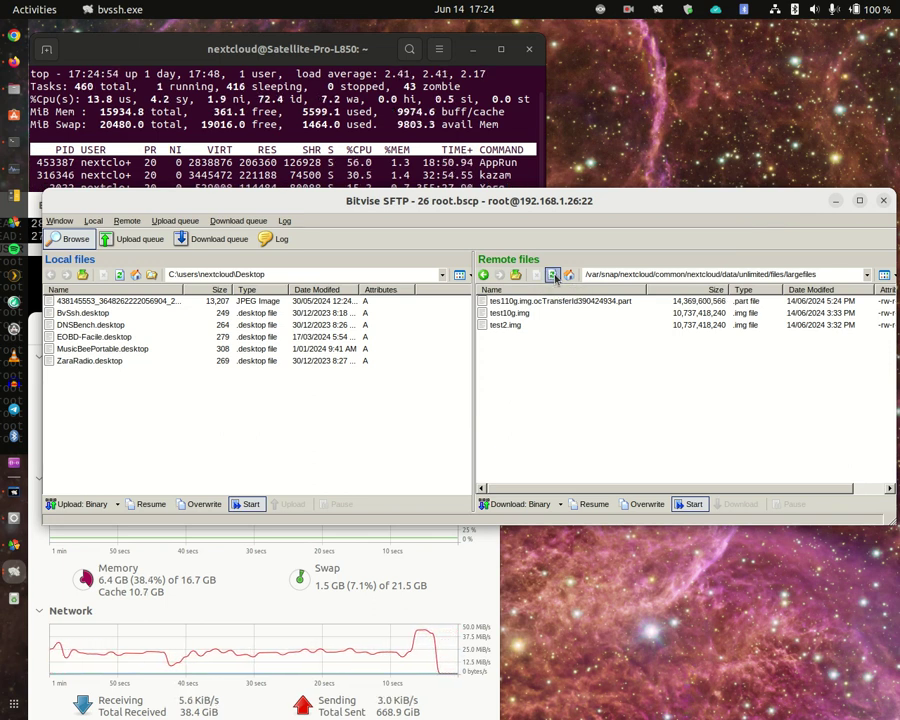
left_click(553, 275)
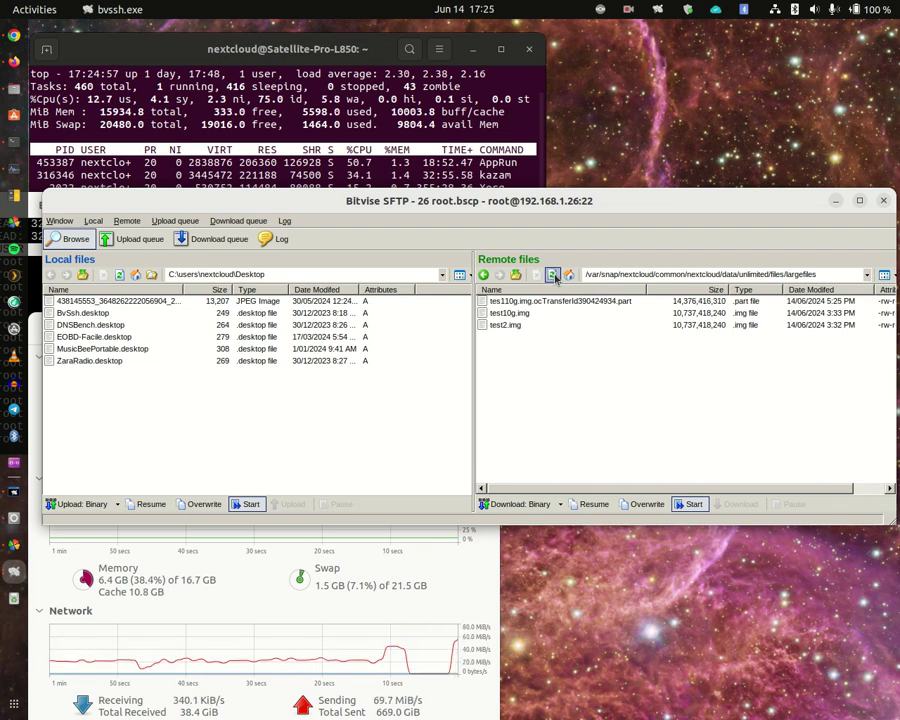
left_click(553, 275)
left_click(553, 275)
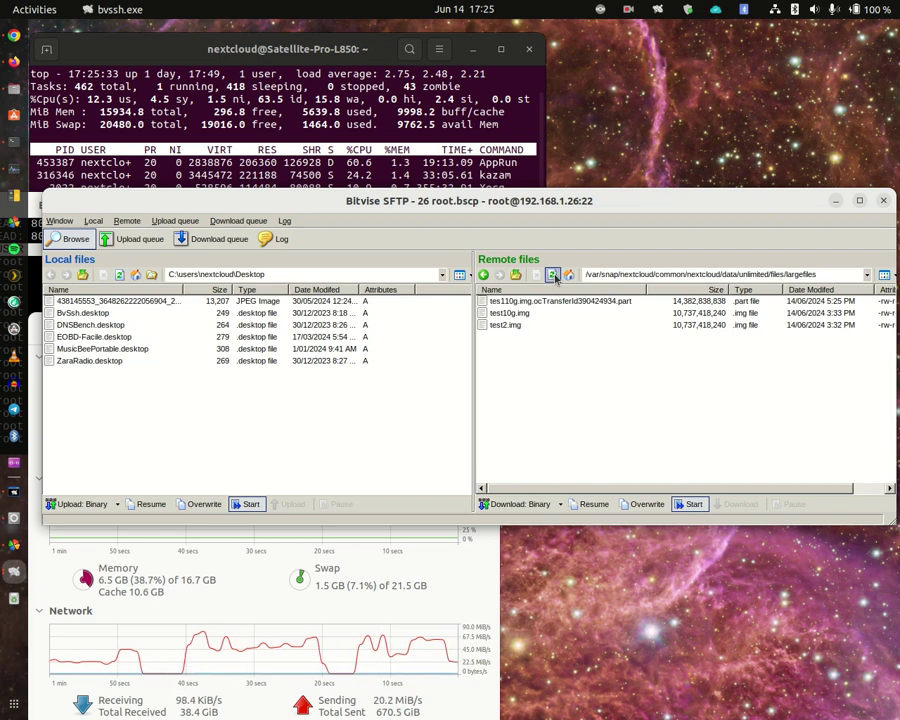
Step: Check the sync status in the Nextcloud client again and refresh the remote largefiles listing in Bitvise SFTP
left_click(601, 12)
left_click(588, 43)
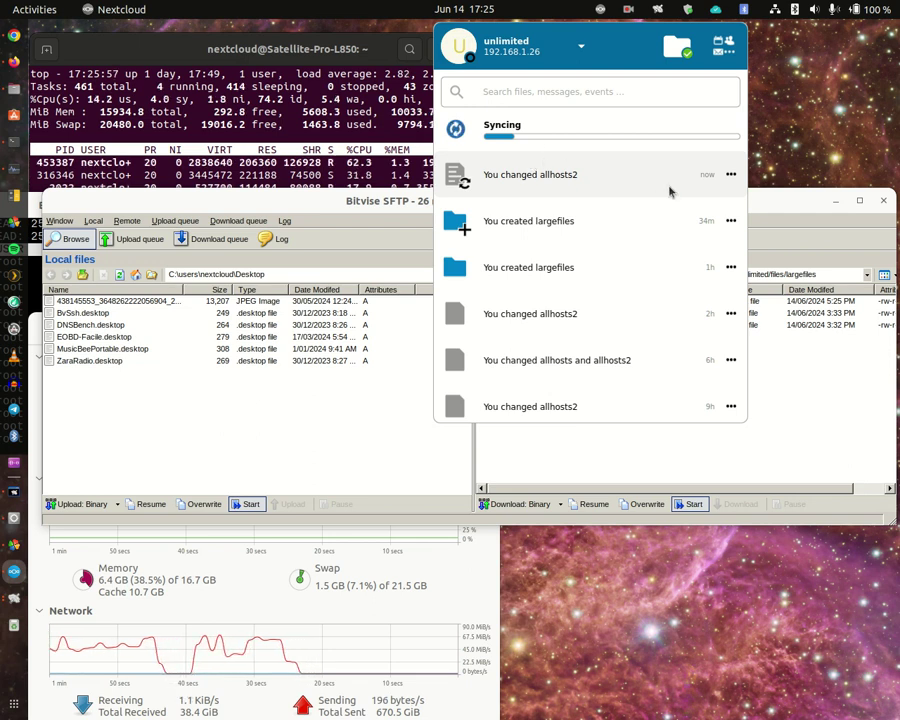
left_click(768, 206)
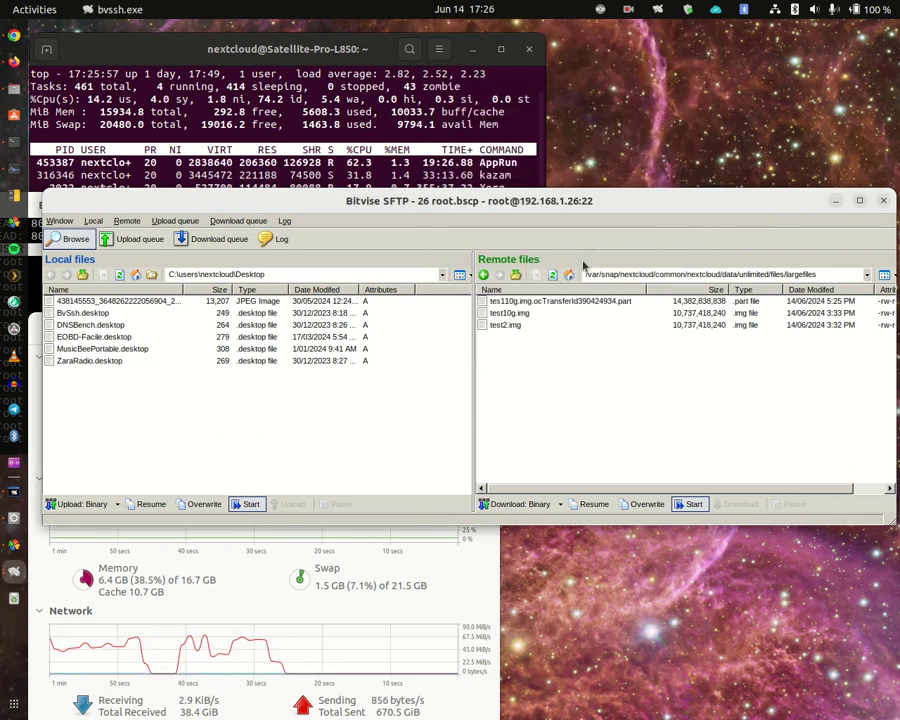
left_click(553, 275)
left_click(553, 275)
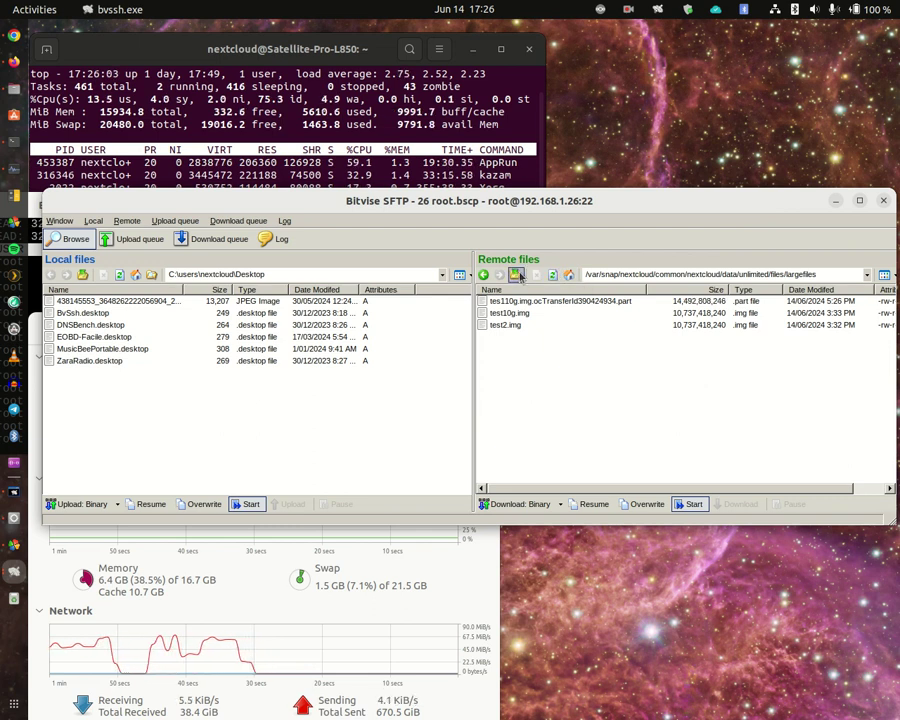
left_click(515, 274)
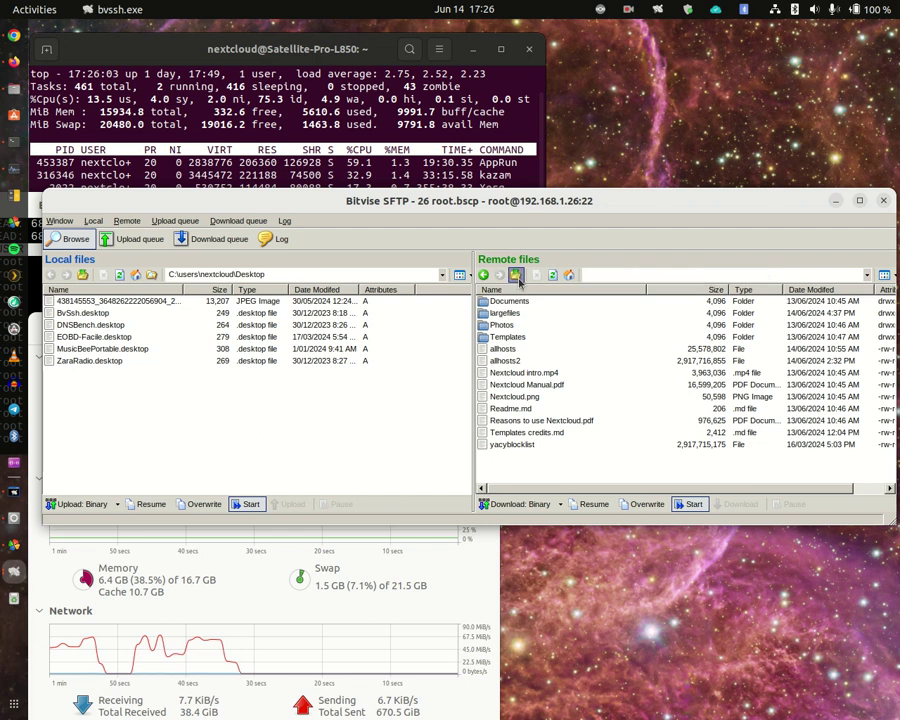
left_click(515, 274)
double_click(503, 349)
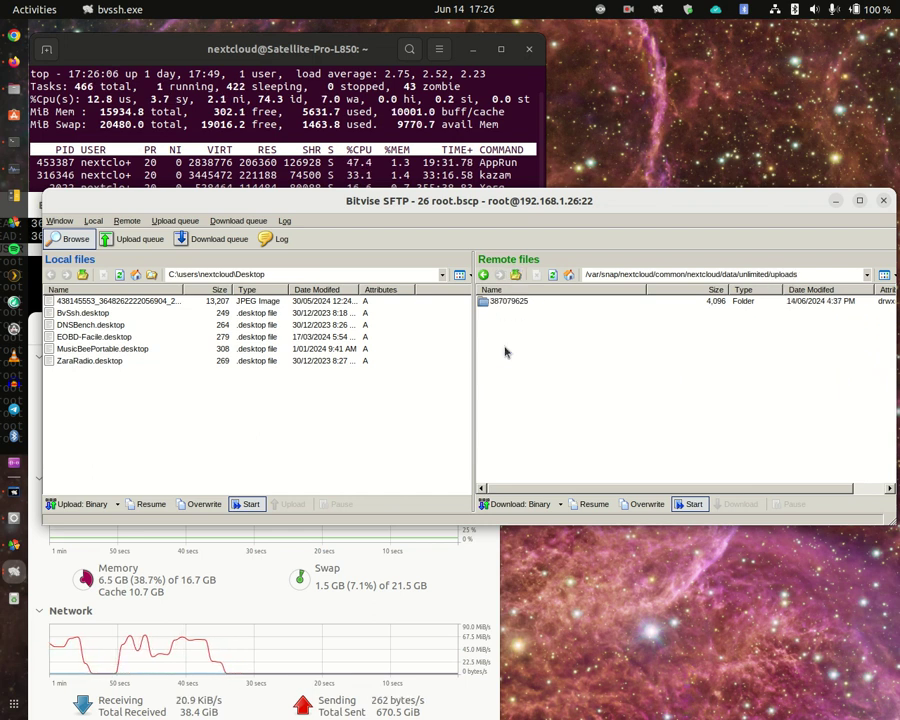
left_click(553, 275)
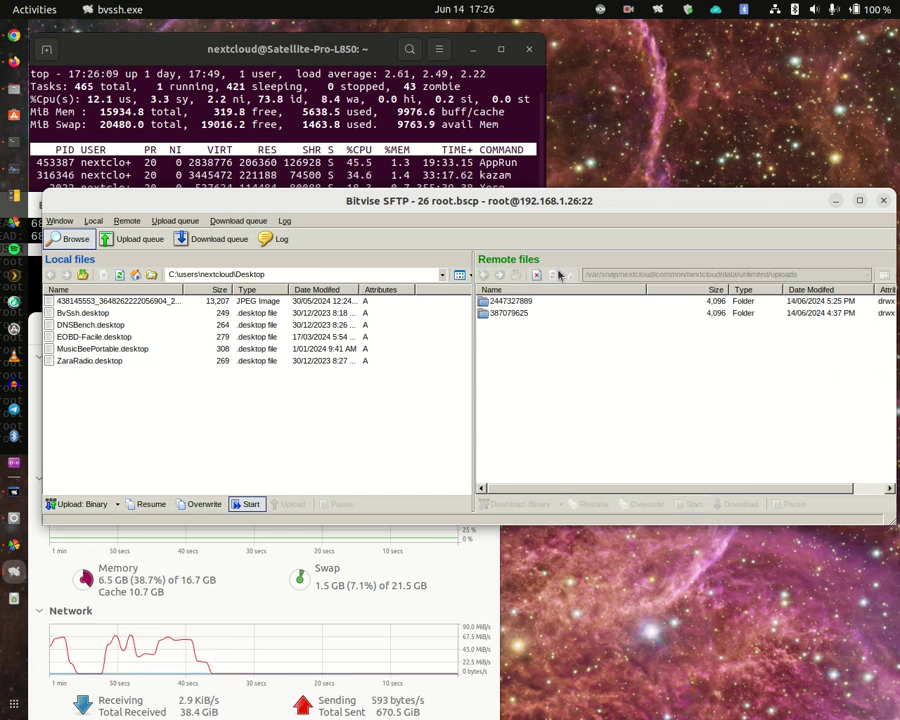
double_click(512, 301)
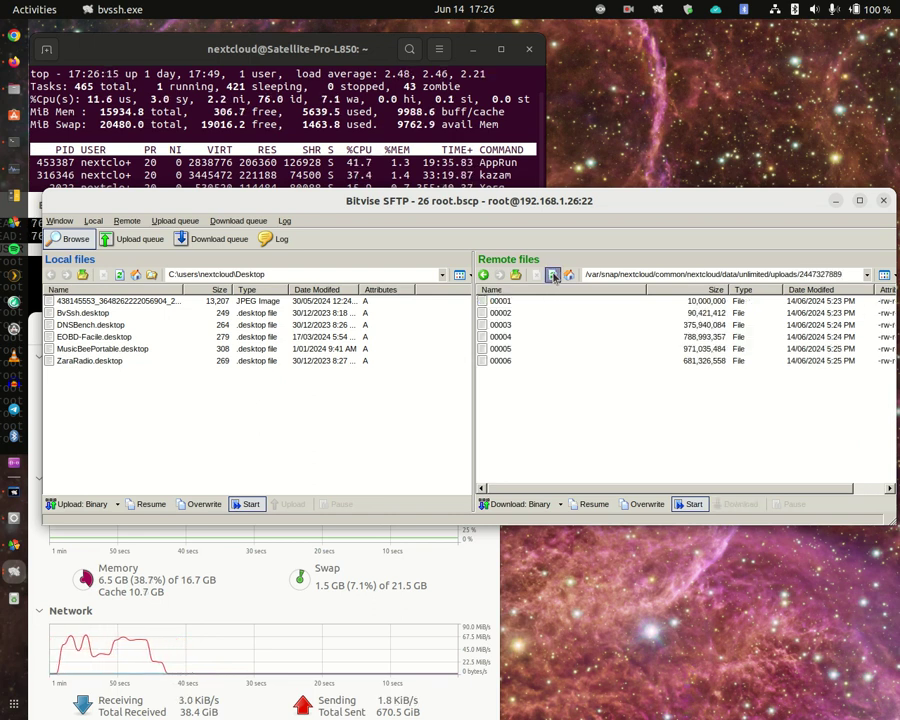
Step: Switch to the upload folder 387079625 and look through its full list of numbered chunk files
left_click(516, 274)
double_click(510, 313)
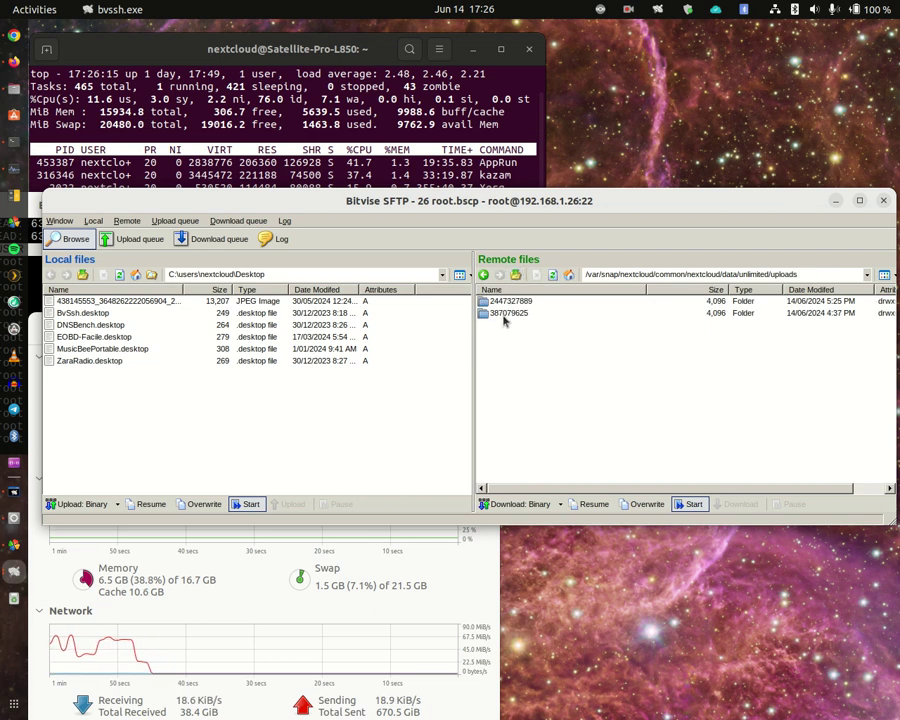
scroll(573, 355, "down", 3)
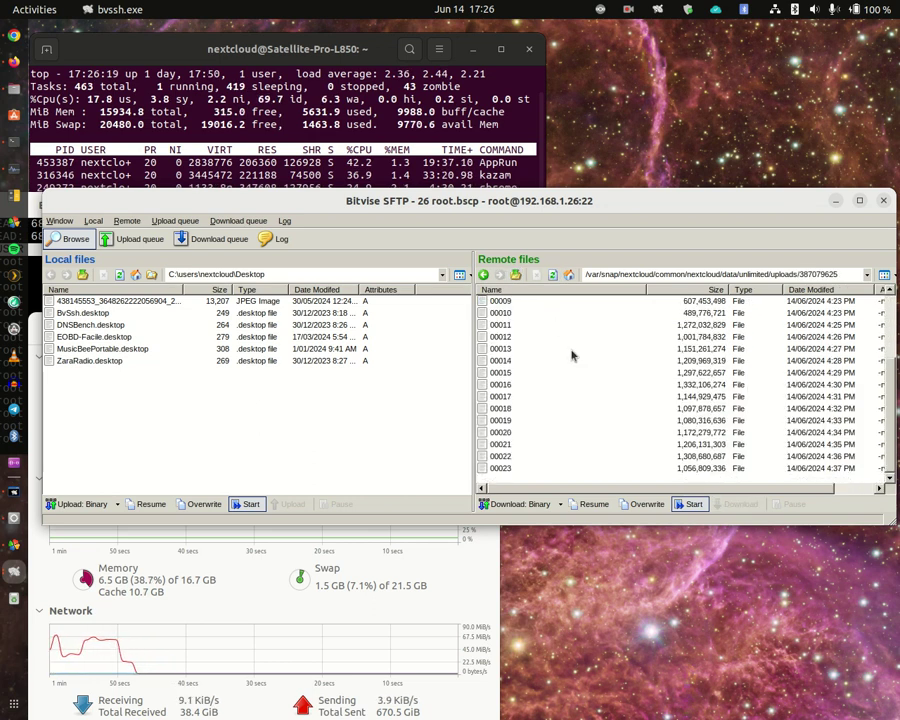
scroll(571, 354, "up", 3)
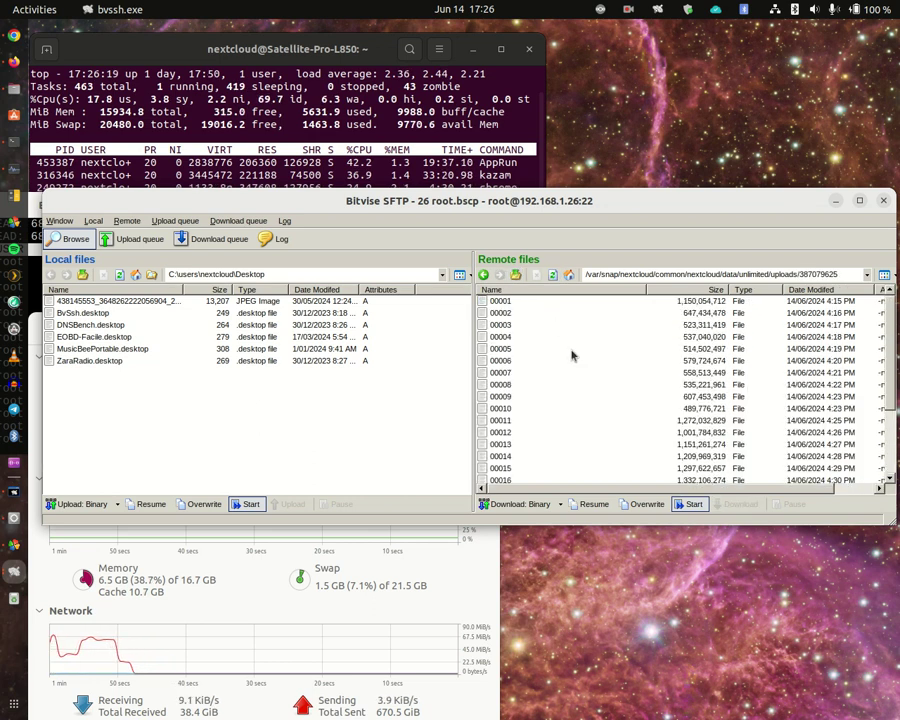
left_click(516, 274)
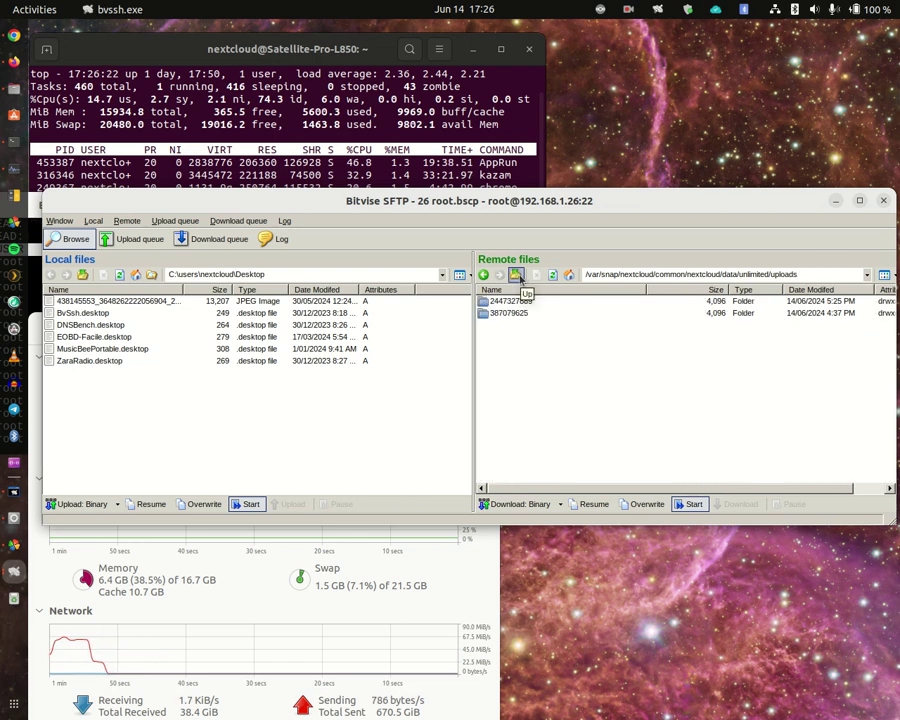
double_click(512, 314)
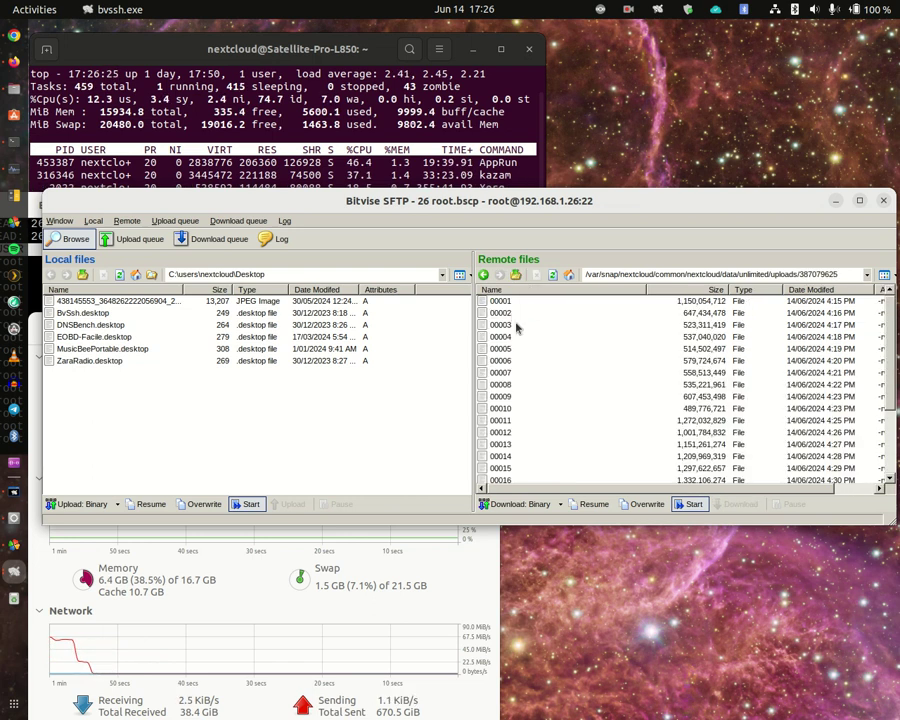
scroll(525, 337, "down", 3)
scroll(524, 338, "up", 3)
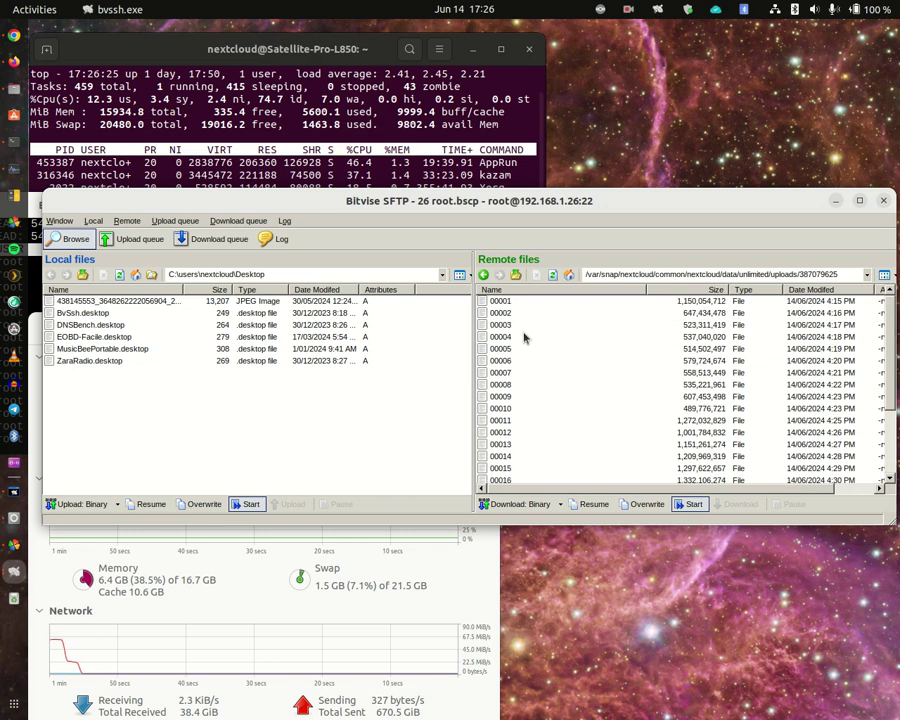
left_click(516, 274)
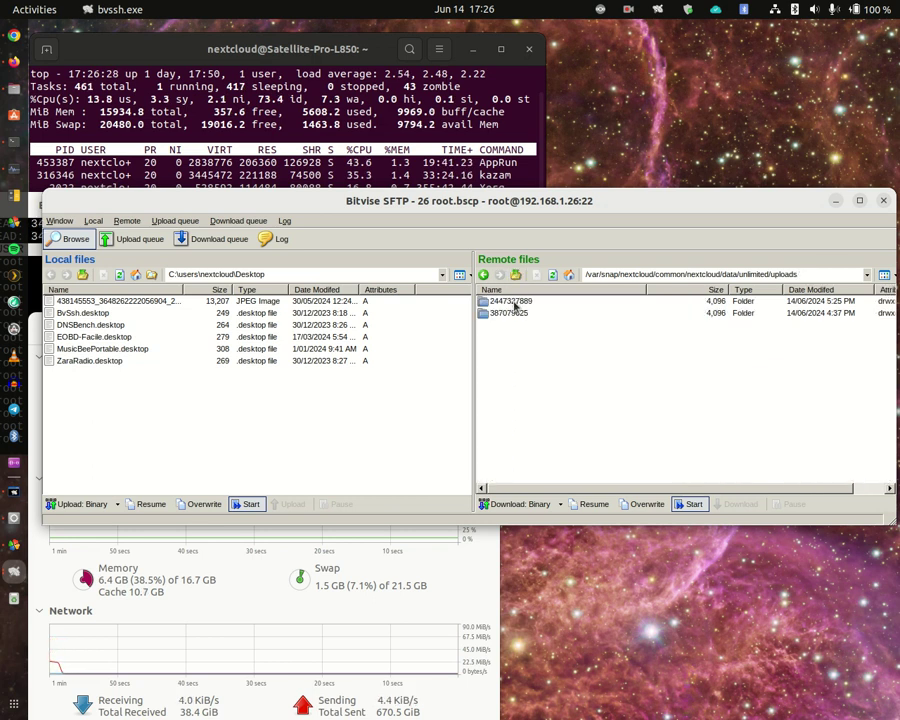
double_click(515, 302)
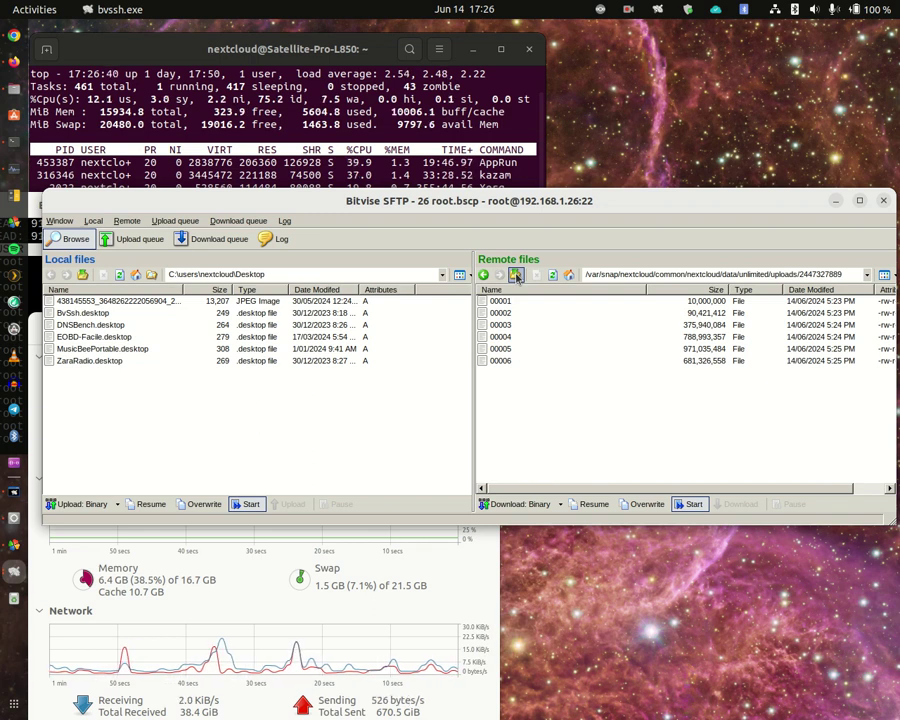
left_click(516, 276)
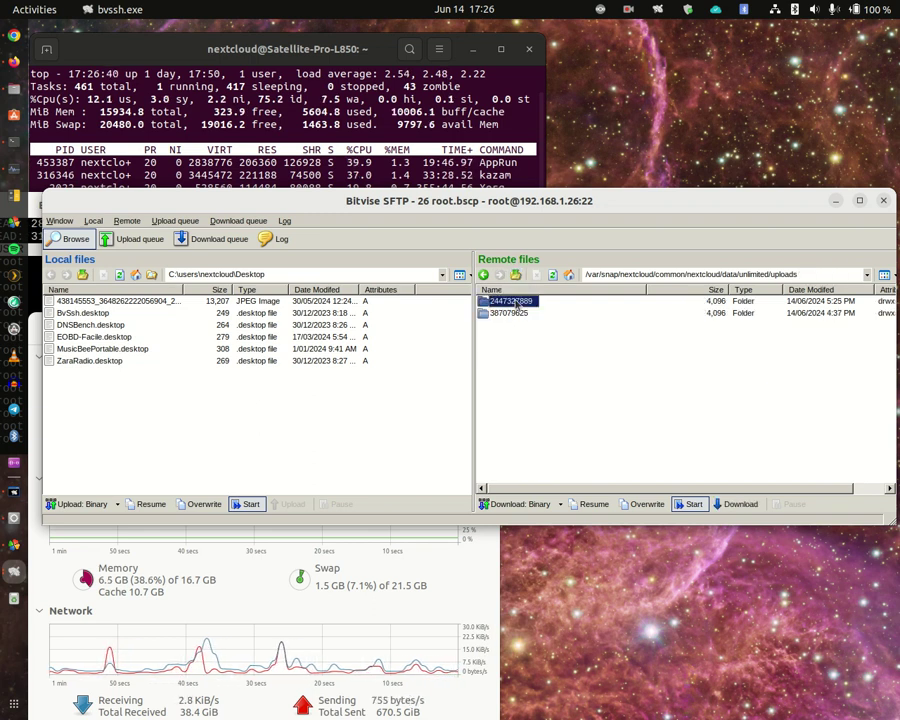
double_click(516, 301)
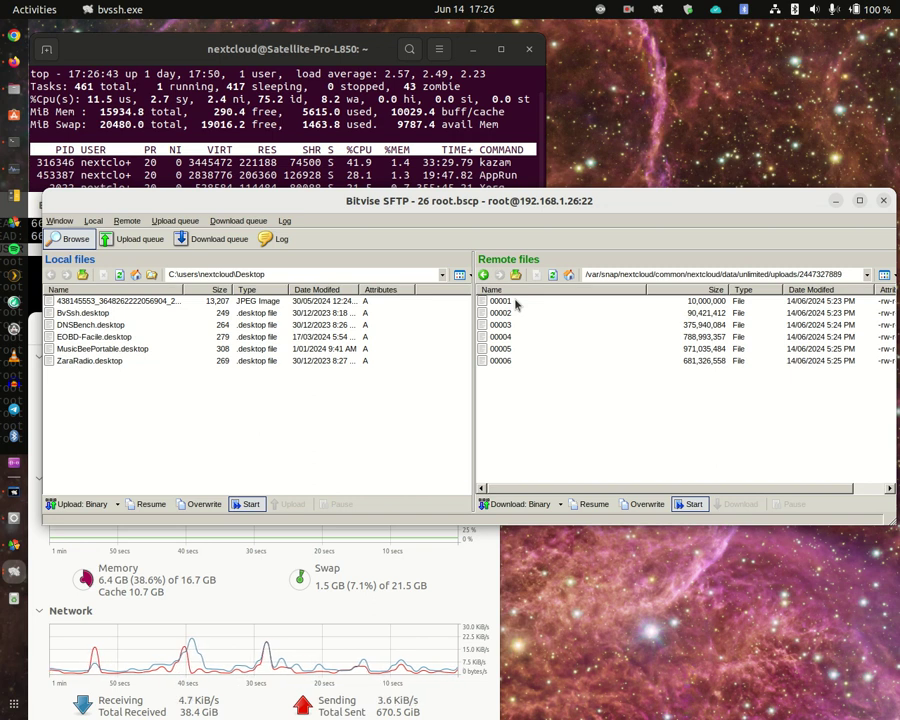
left_click(554, 276)
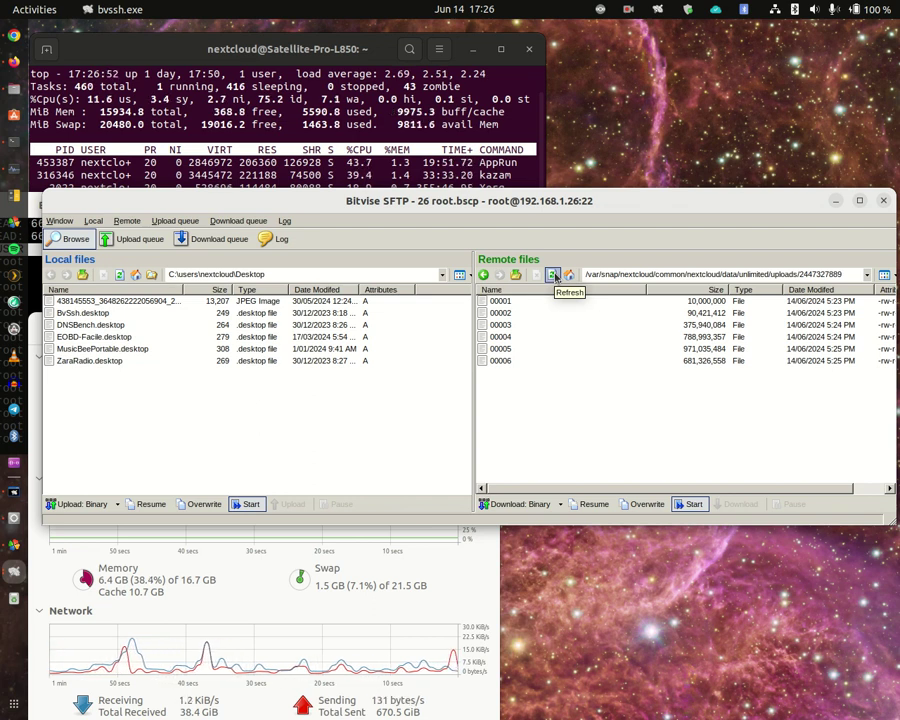
left_click(552, 275)
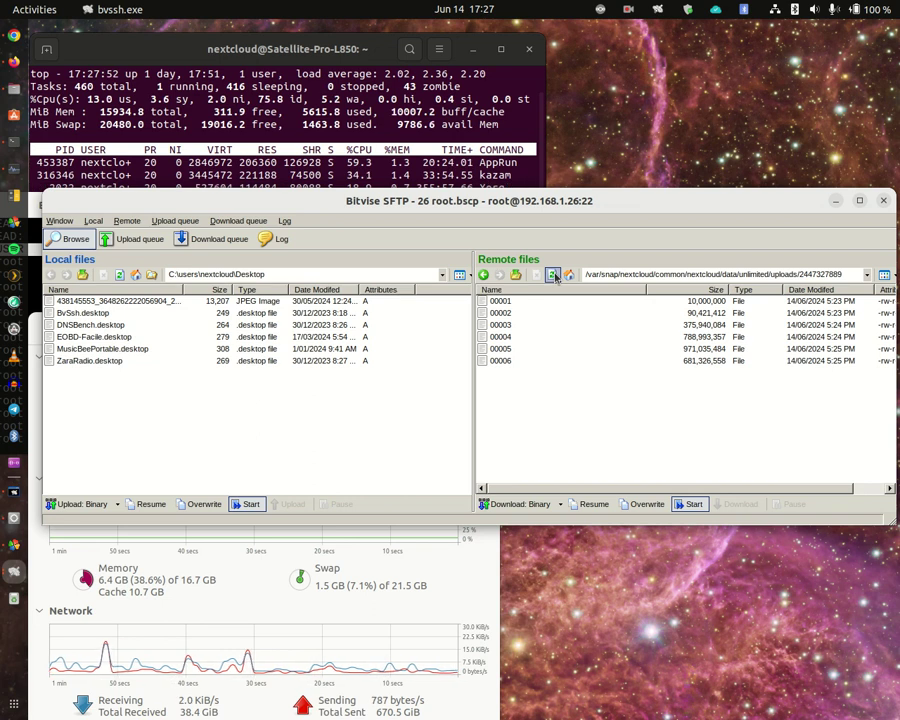
left_click(553, 275)
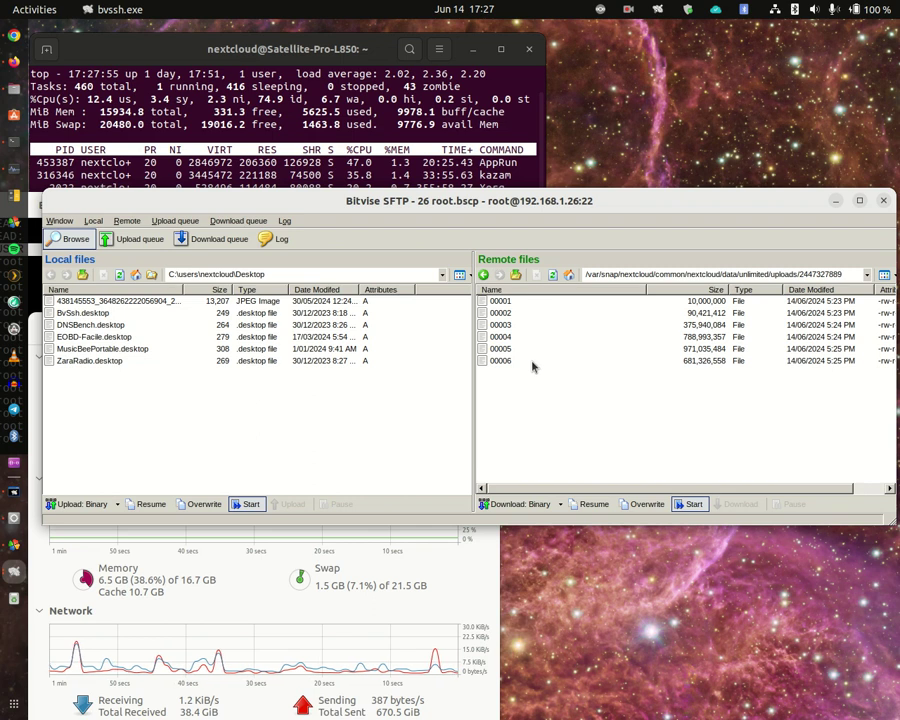
left_click(553, 276)
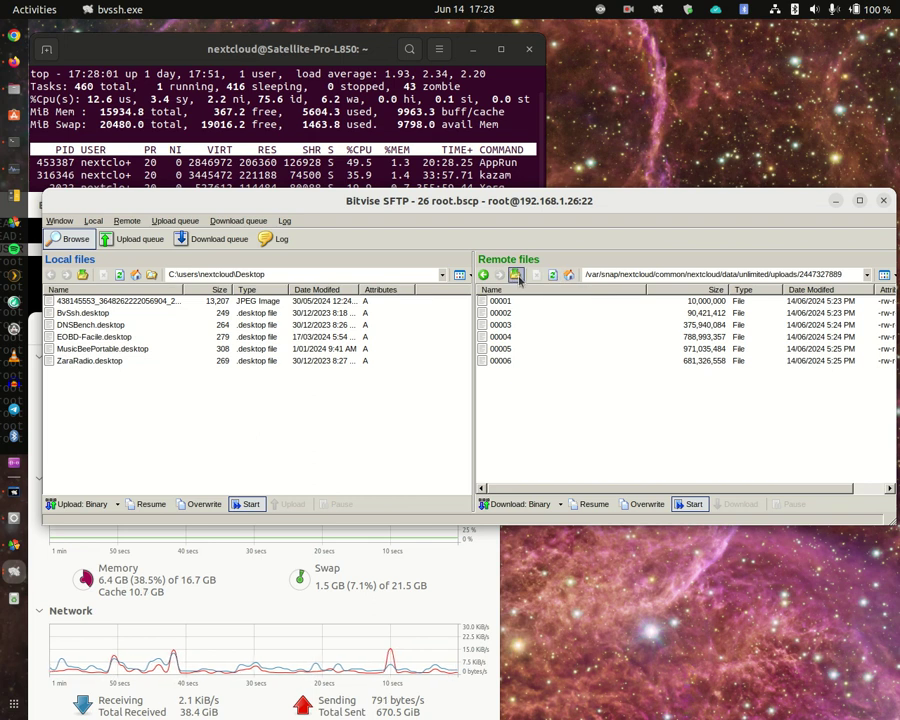
left_click(516, 275)
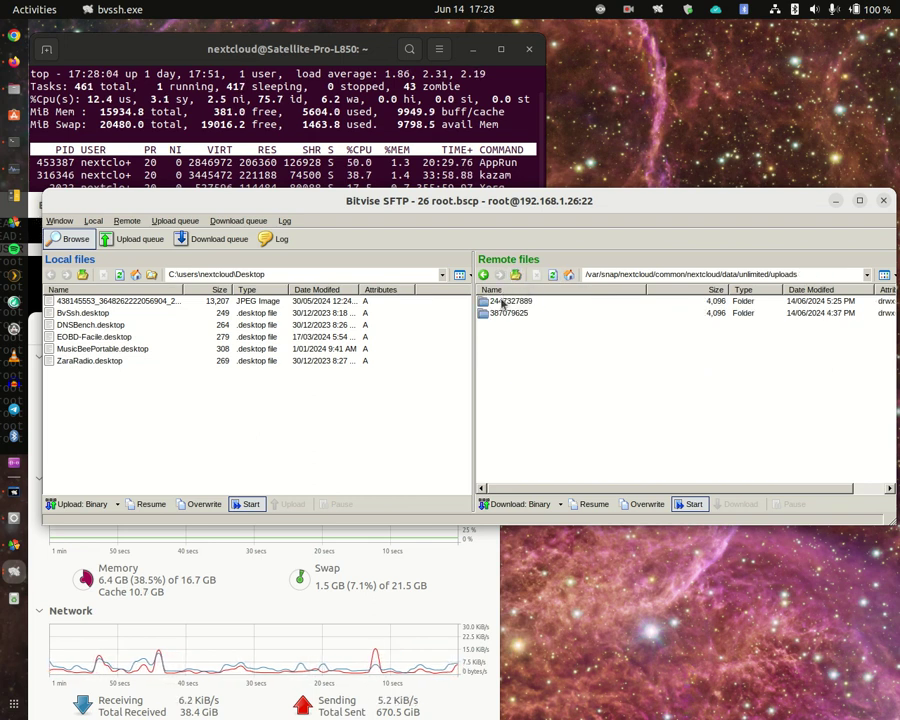
double_click(505, 300)
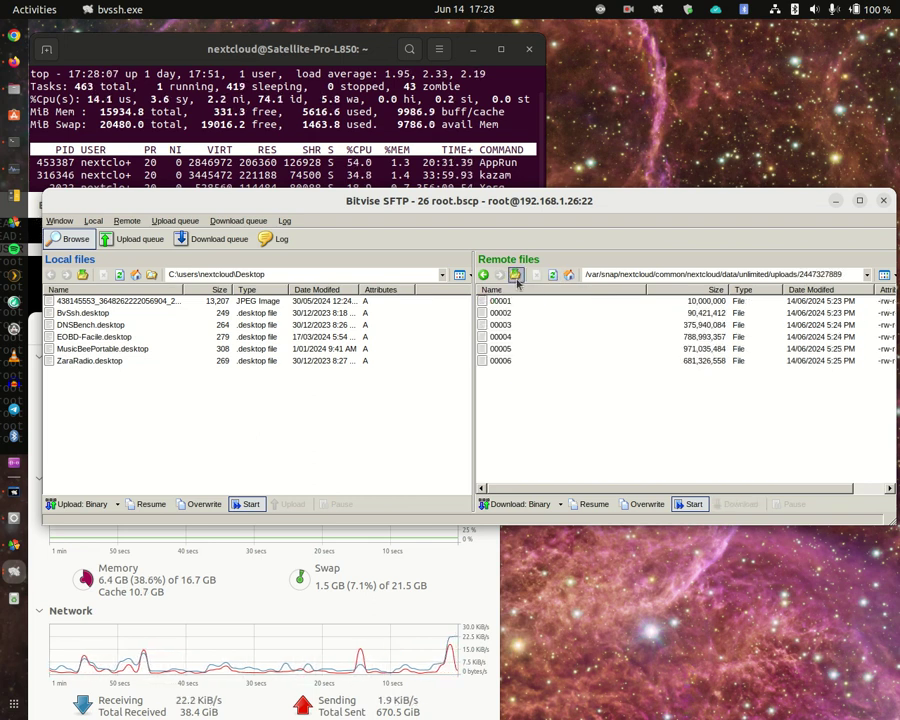
Step: Check the chunk files in upload folder 387079625 and go back to the remote unlimited/files/largefiles folder
left_click(516, 274)
double_click(508, 314)
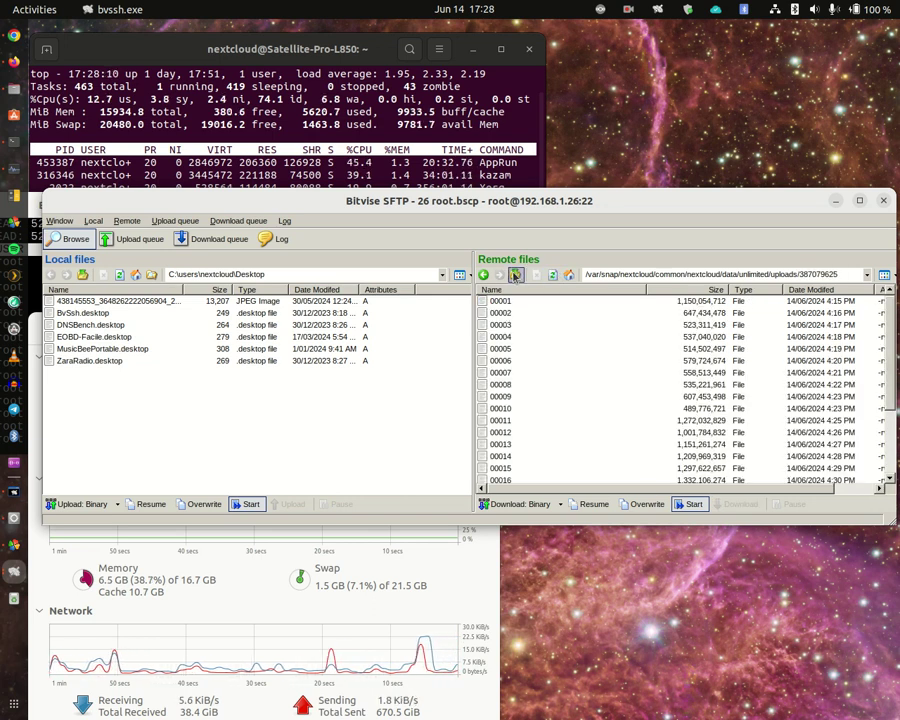
left_click(515, 275)
left_click(515, 275)
left_click(515, 275)
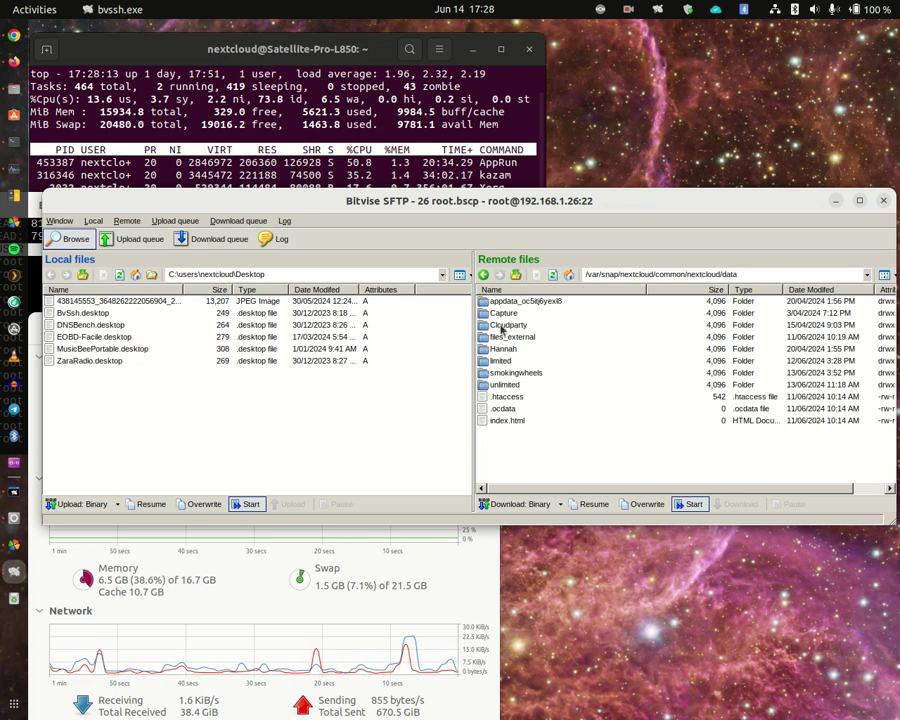
double_click(500, 385)
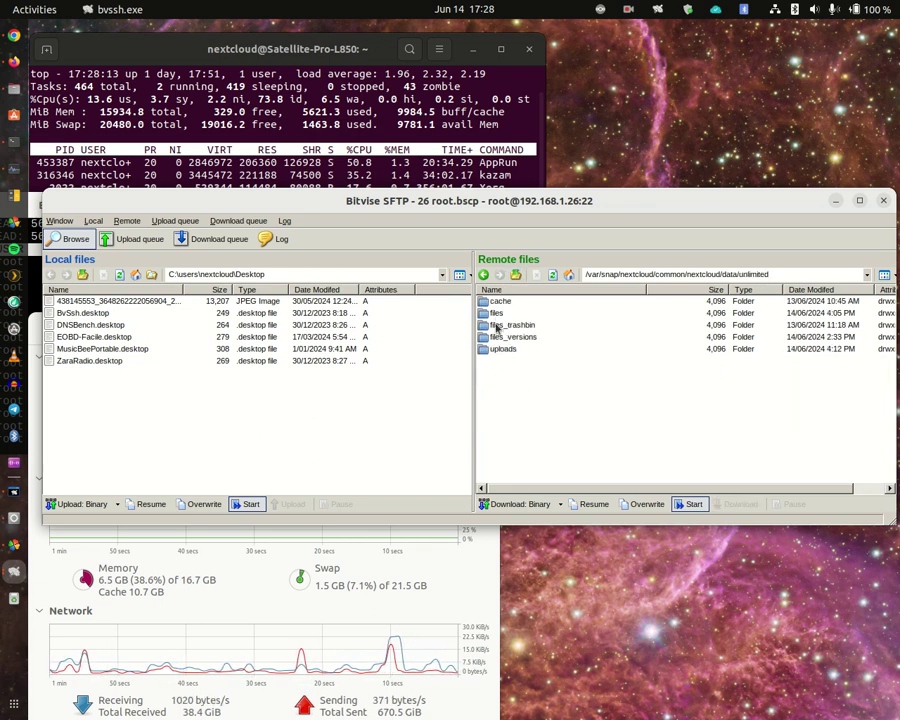
double_click(497, 314)
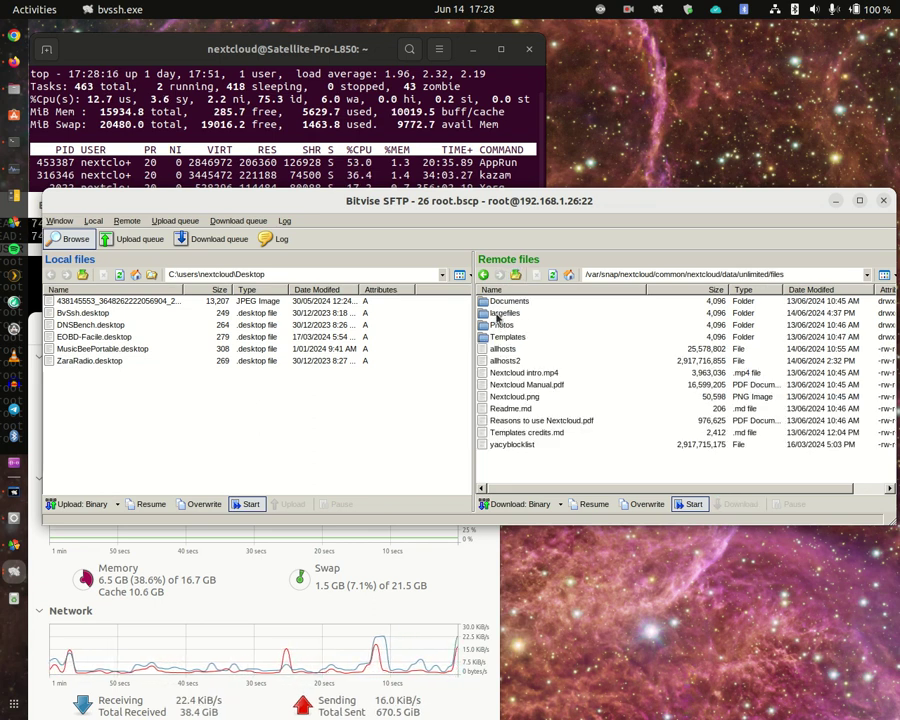
double_click(498, 314)
Step: Refresh the remote largefiles listing repeatedly to watch the tes110g.img partial file's size, and bring up the disk I/O monitor in the Bitvise xterm
left_click(552, 276)
left_click(552, 276)
left_click(552, 276)
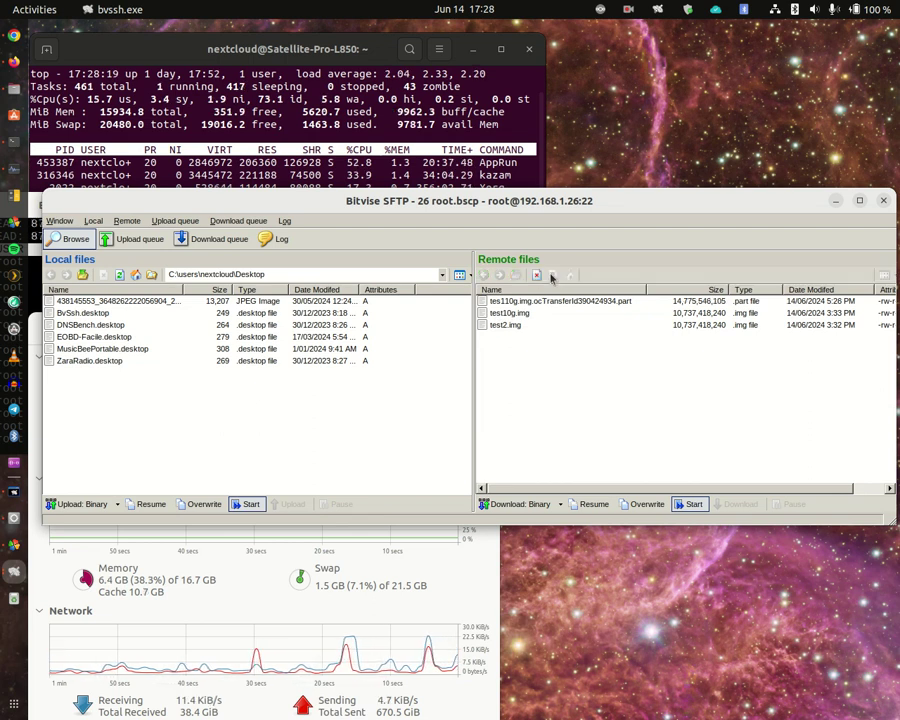
left_click(552, 276)
left_click(552, 276)
left_click(552, 276)
left_click(552, 276)
left_click(552, 276)
left_click(552, 276)
left_click(552, 276)
left_click(552, 276)
left_click(552, 276)
left_click(552, 276)
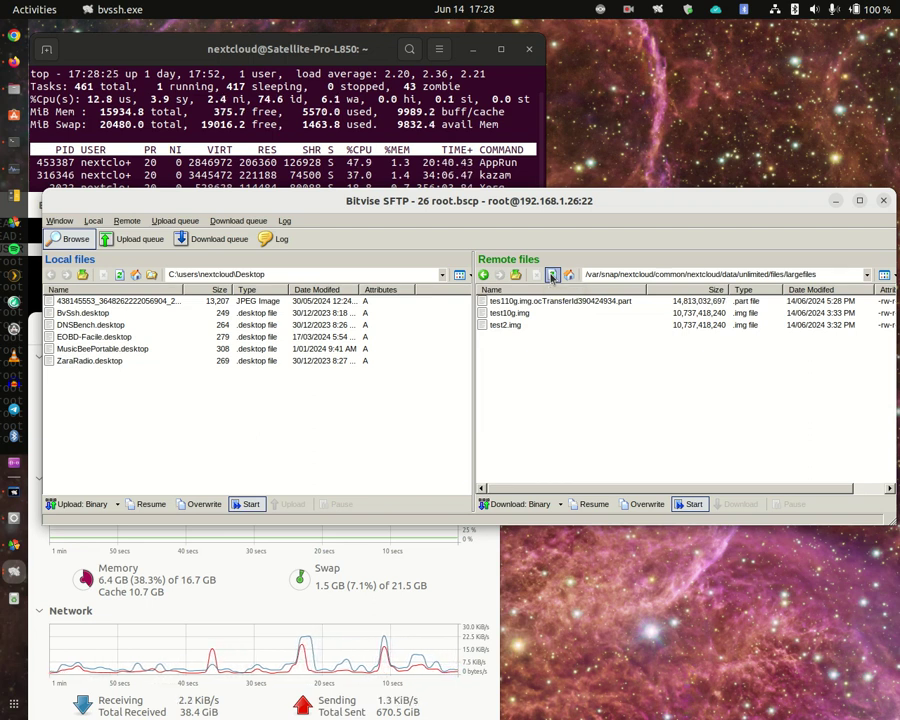
left_click(552, 276)
left_click(552, 276)
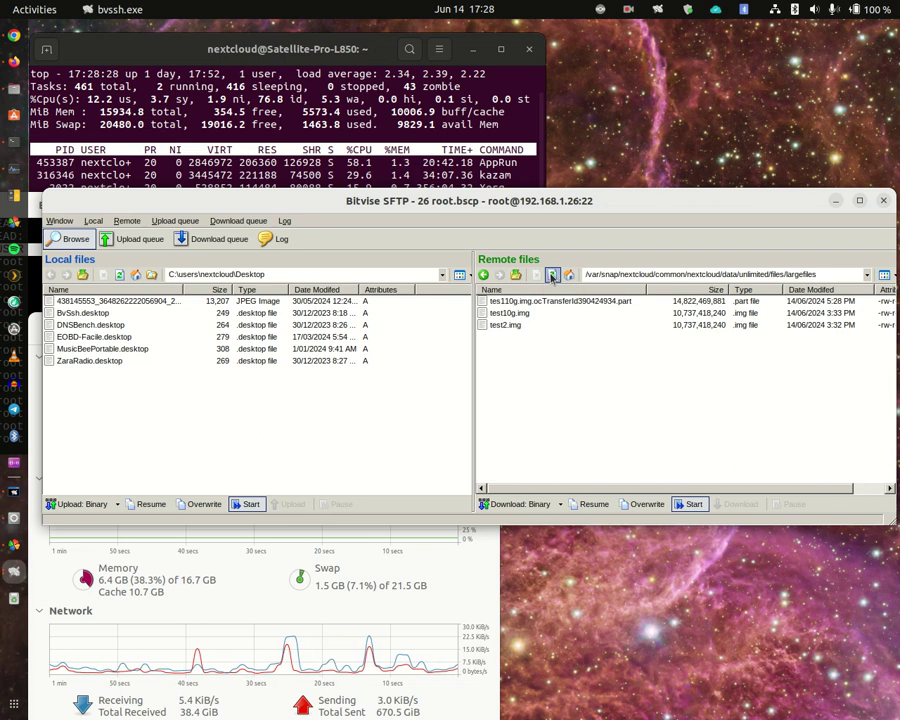
left_click(14, 493)
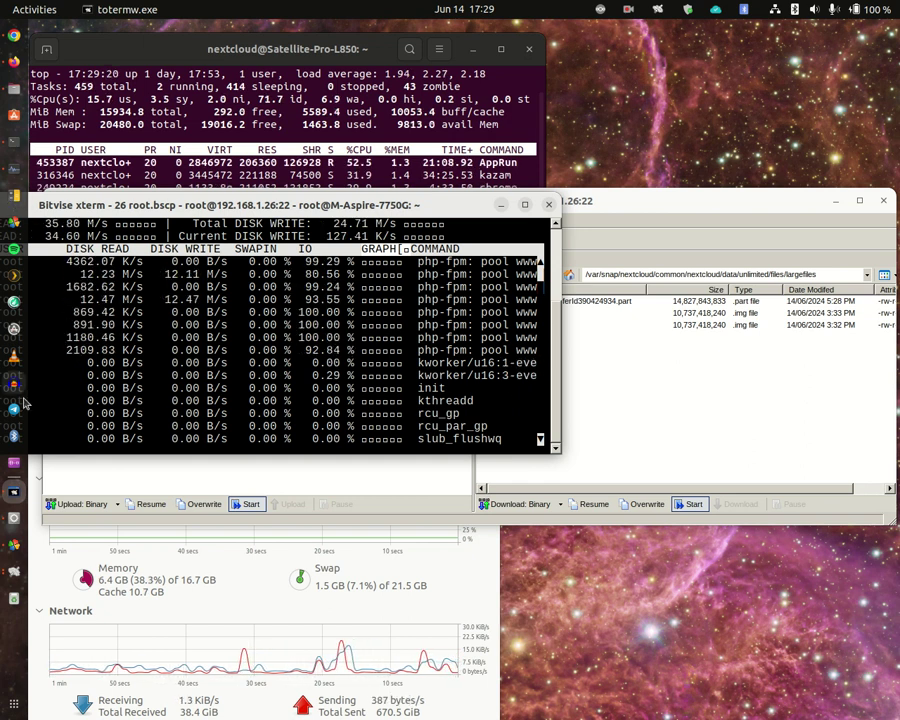
Step: Switch to QB64, run nextcloudattackunlimited.bas, close its output window and minimize the editor
left_click(14, 519)
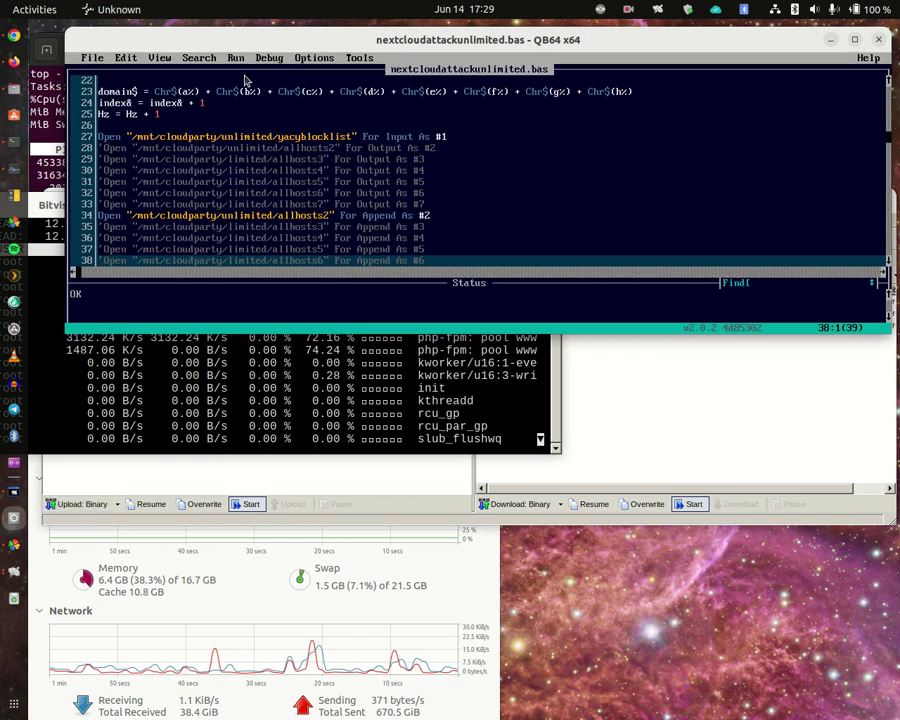
left_click(236, 58)
left_click(240, 82)
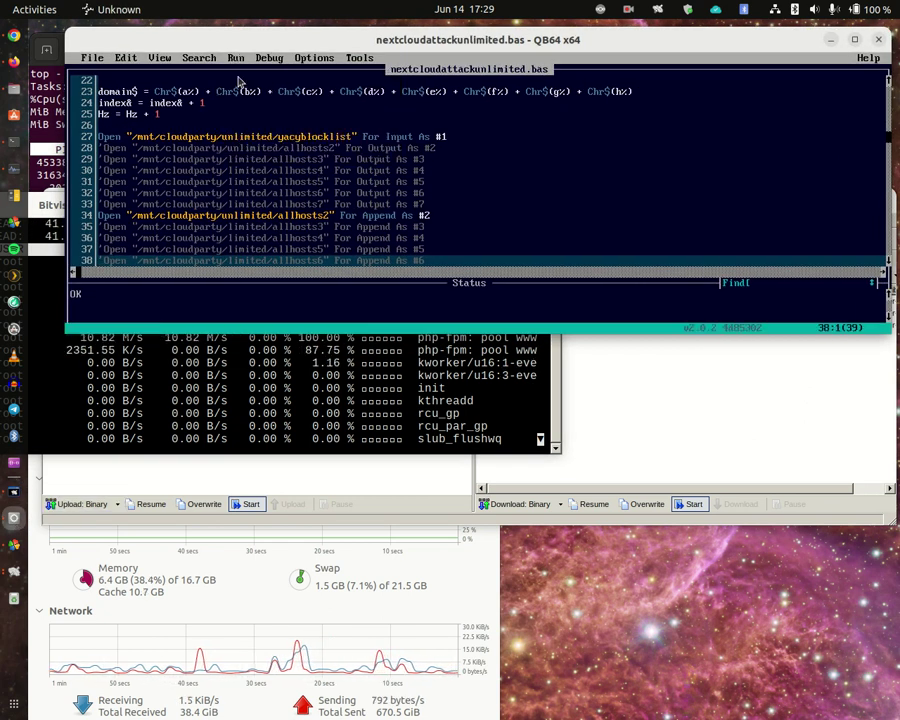
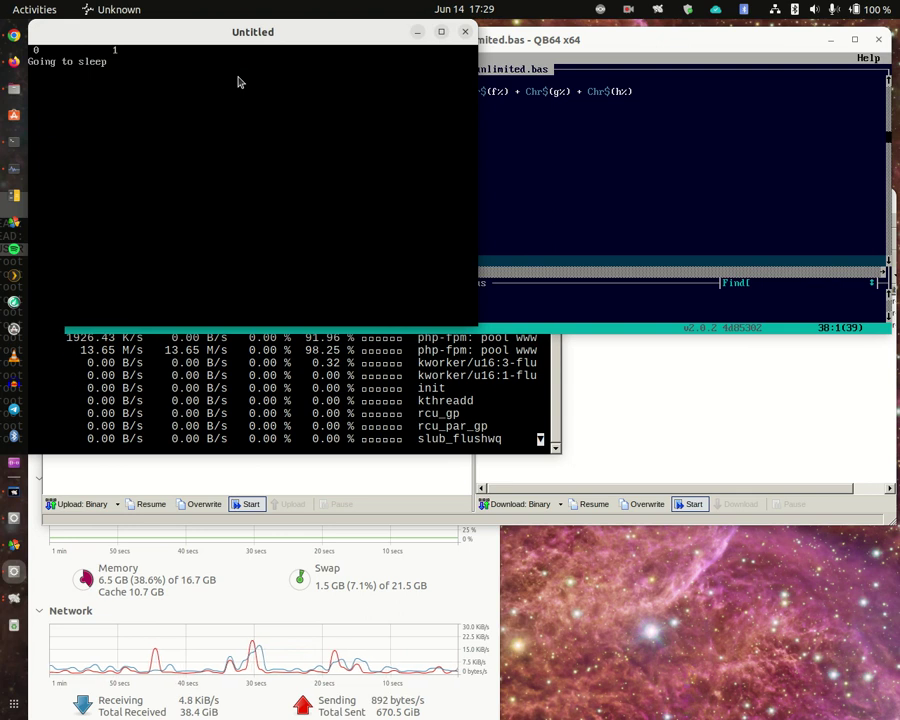
left_click(466, 32)
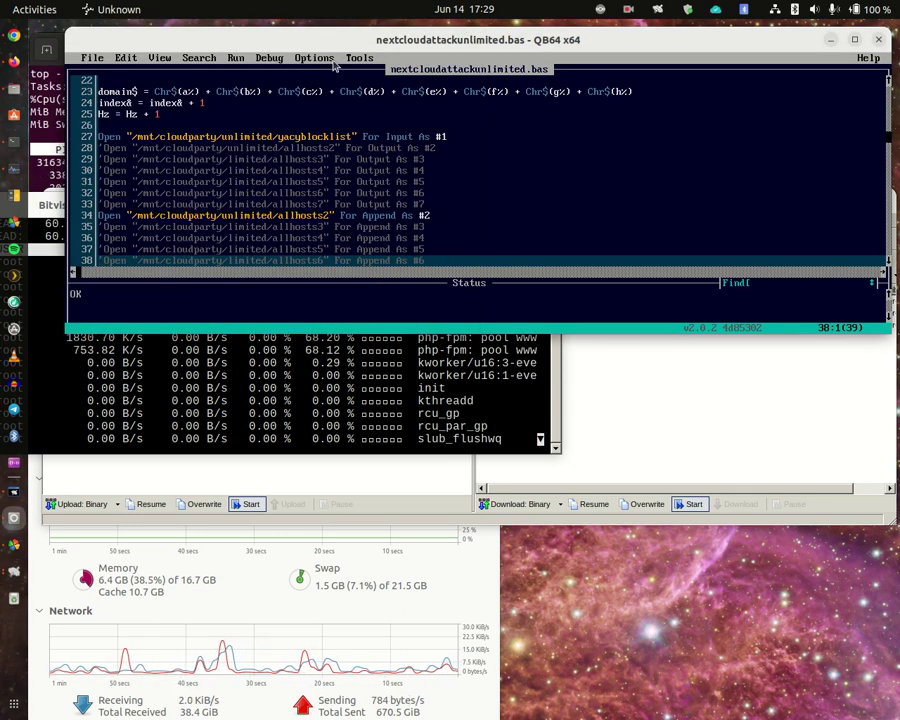
left_click(833, 40)
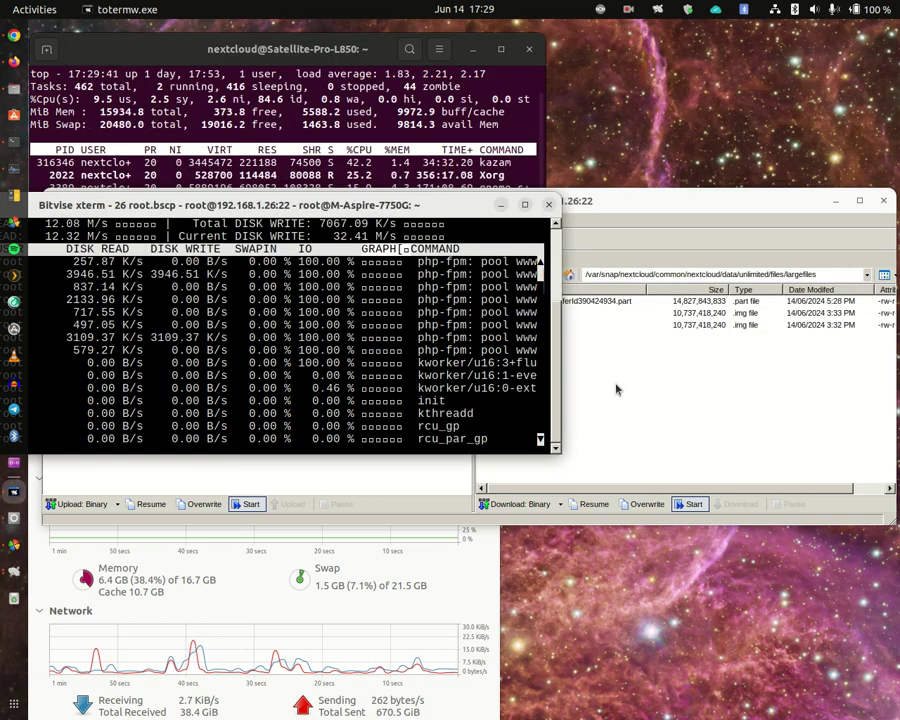
Step: Return to Bitvise SFTP, keep refreshing largefiles to follow the partial file's growth, and switch back to the xterm disk I/O monitor
left_click(638, 208)
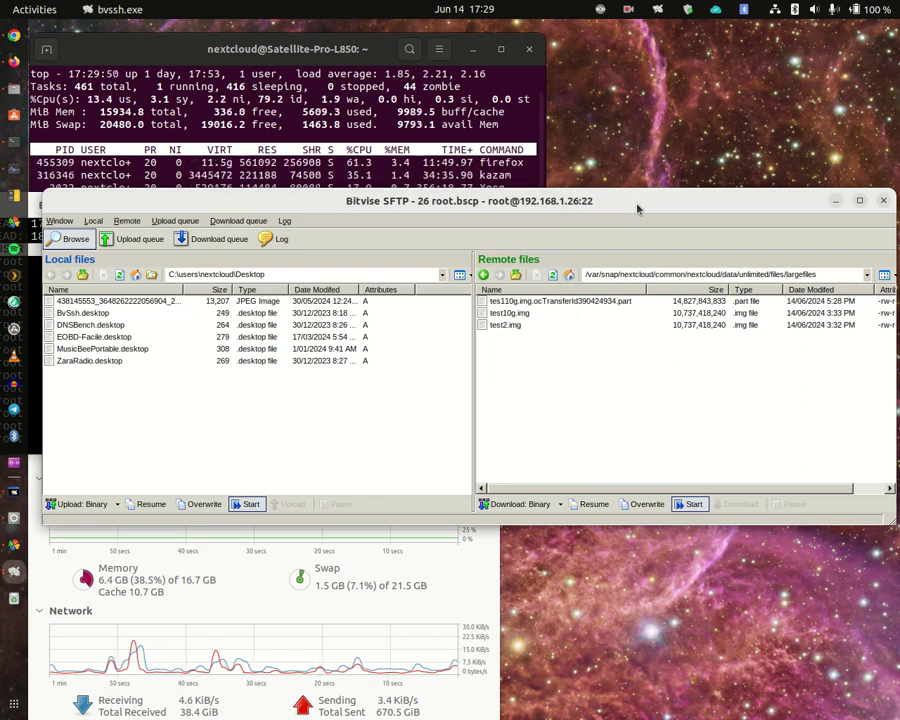
left_click(553, 274)
left_click(553, 274)
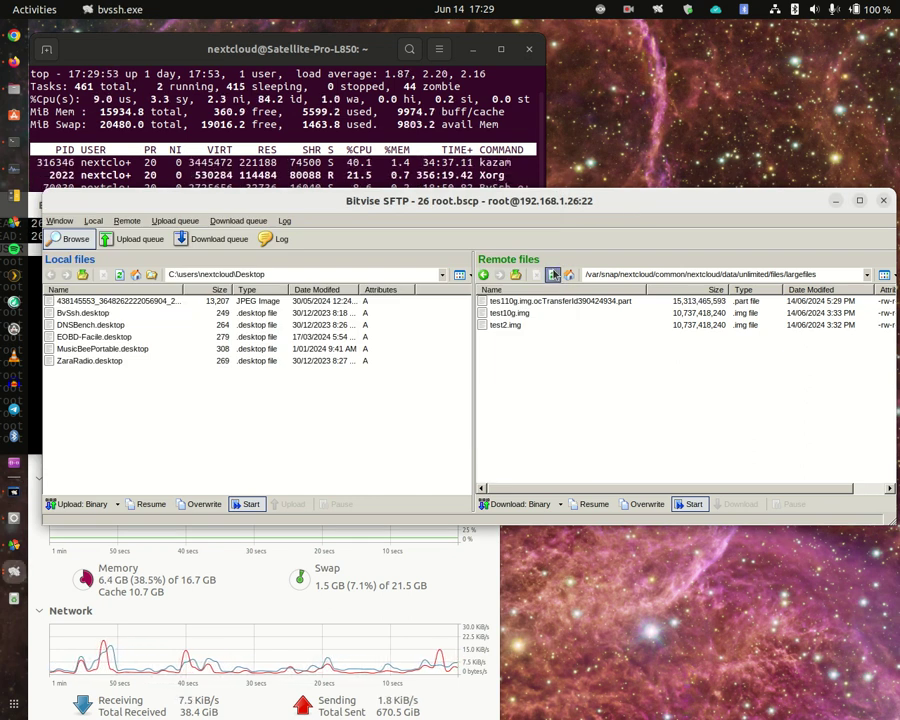
left_click(553, 274)
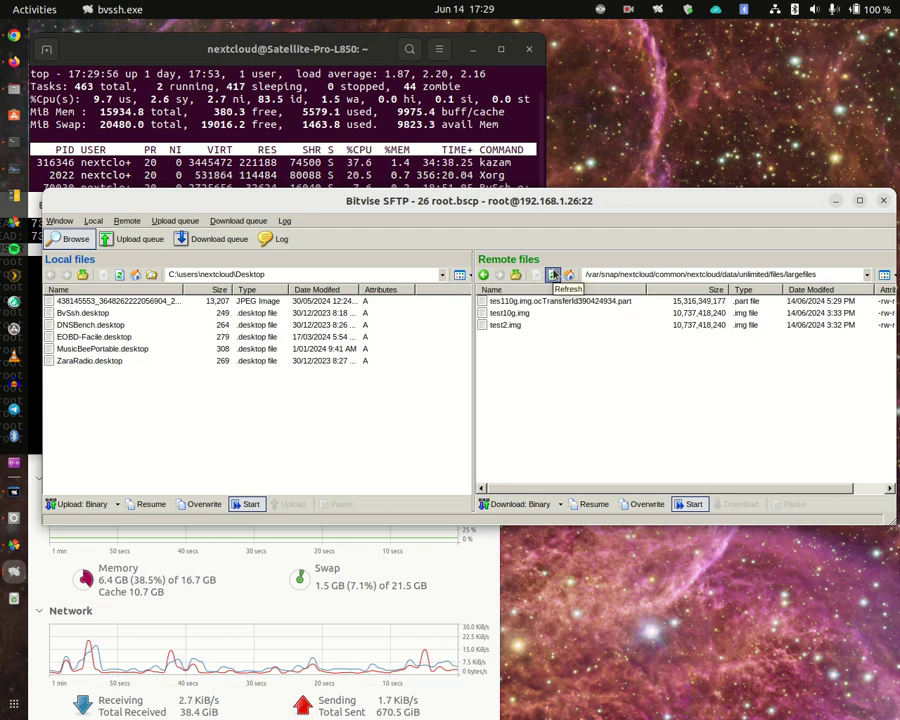
left_click(553, 274)
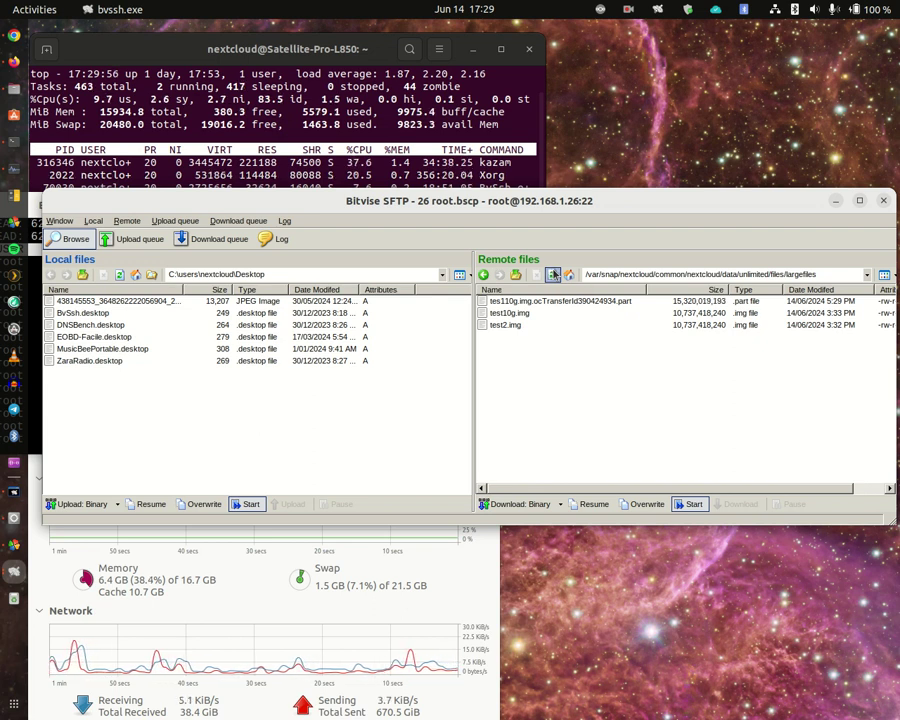
left_click(553, 274)
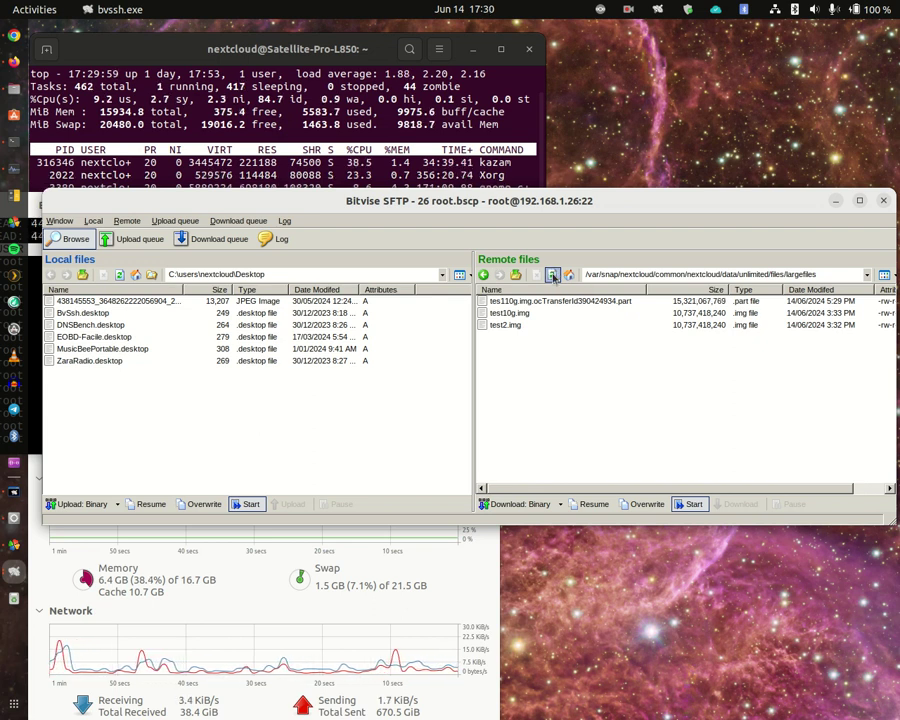
left_click(553, 274)
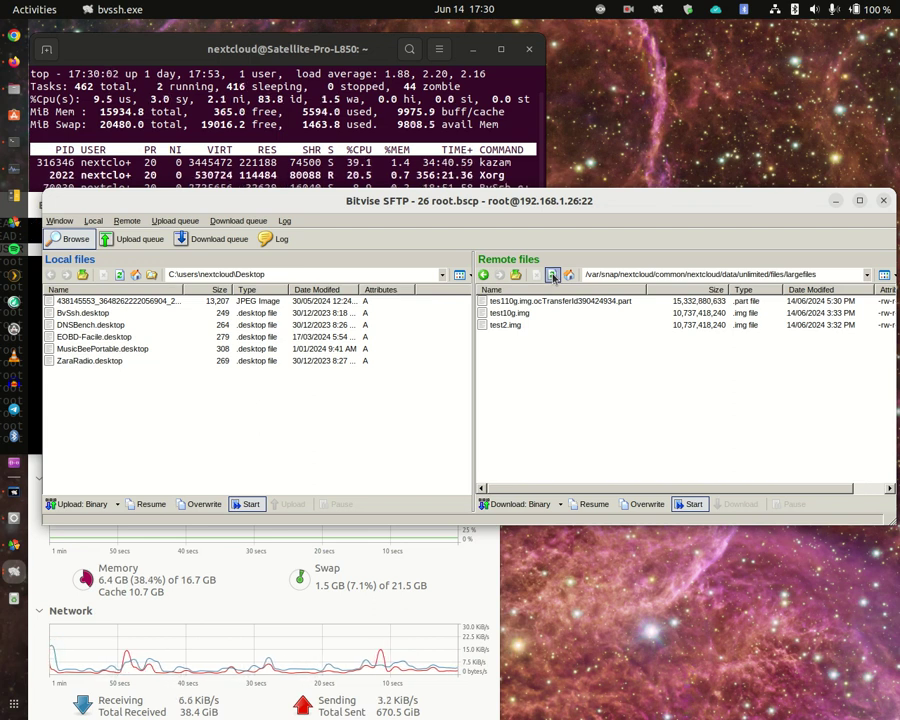
left_click(553, 274)
left_click(553, 274)
left_click(553, 275)
left_click(554, 276)
left_click(553, 275)
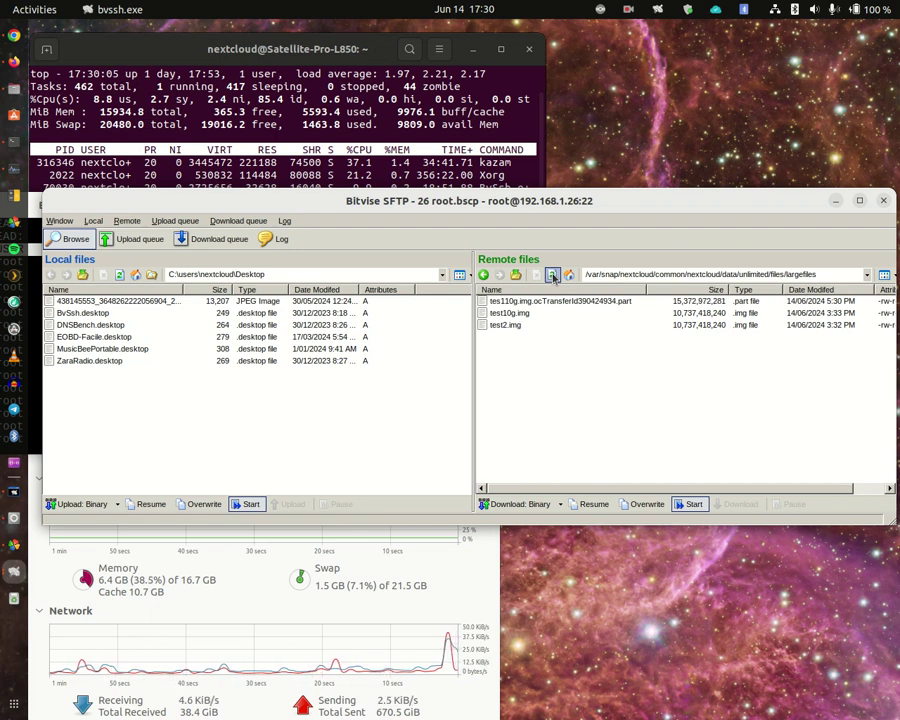
left_click(553, 275)
left_click(553, 275)
left_click(553, 275)
left_click(553, 275)
left_click(553, 276)
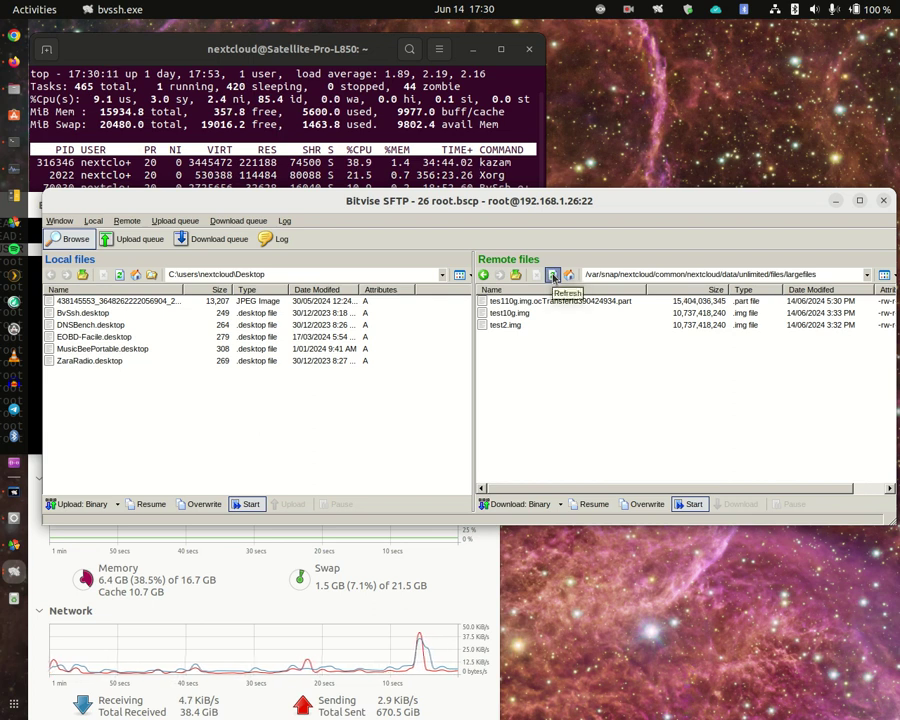
left_click(553, 276)
left_click(553, 276)
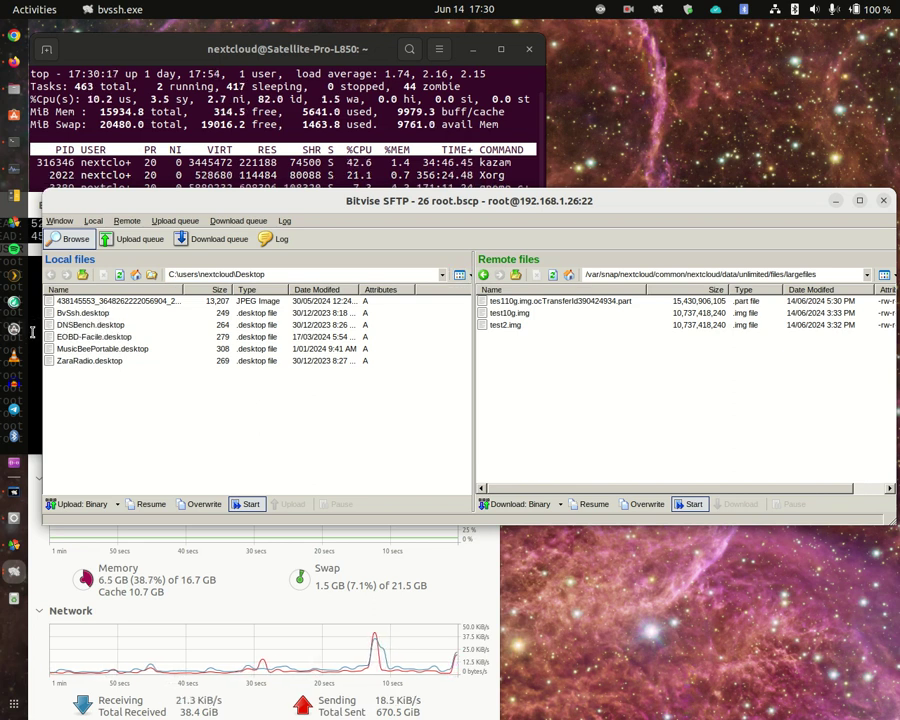
key("alt+Tab")
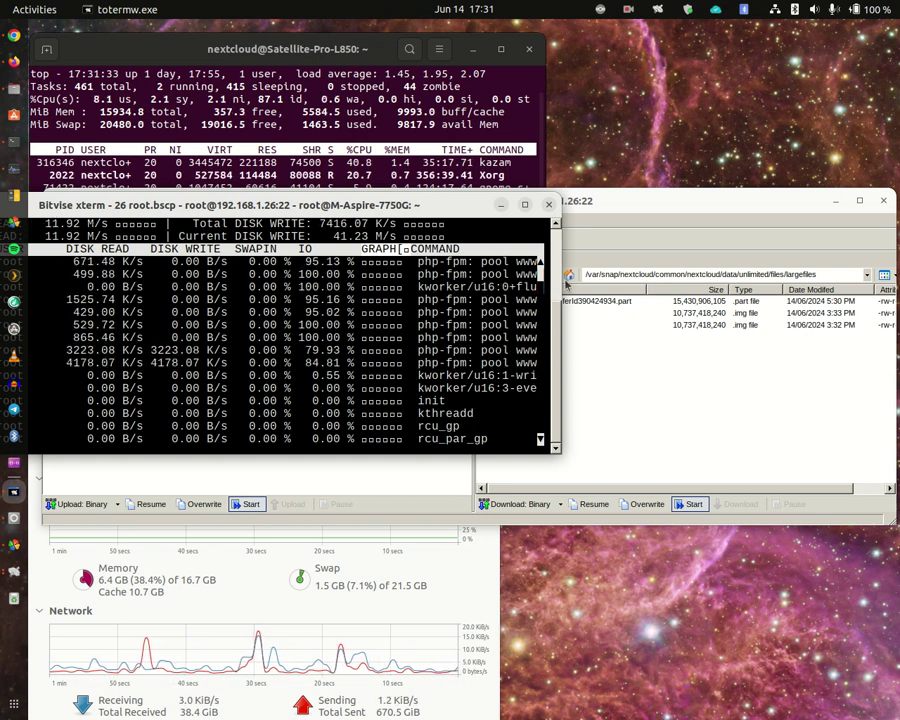
Step: Bring Bitvise SFTP forward again and refresh the largefiles listing to recheck the partial file's size
left_click(592, 241)
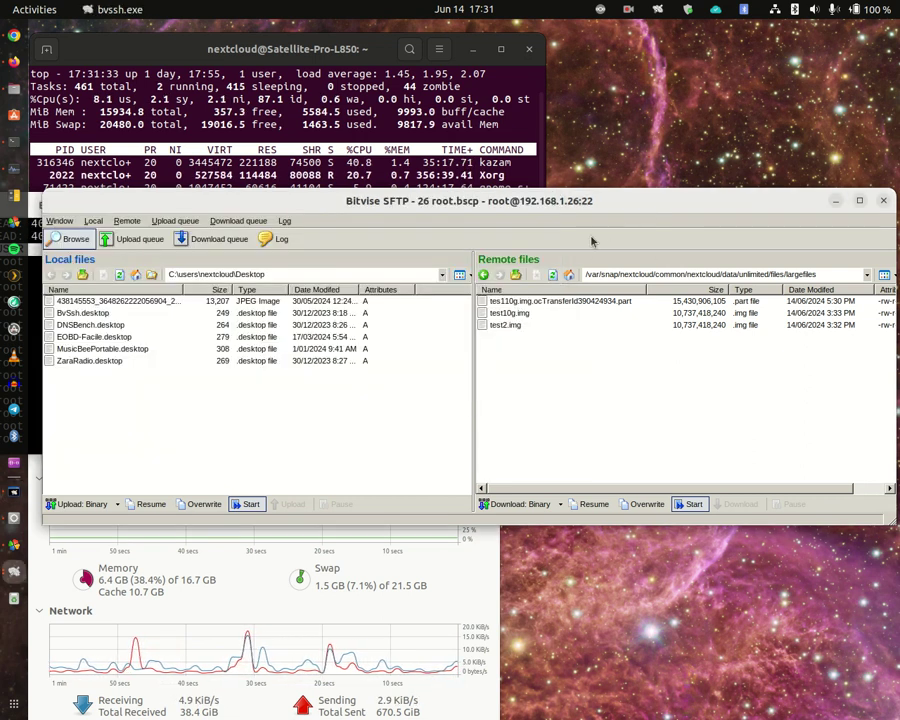
left_click(552, 276)
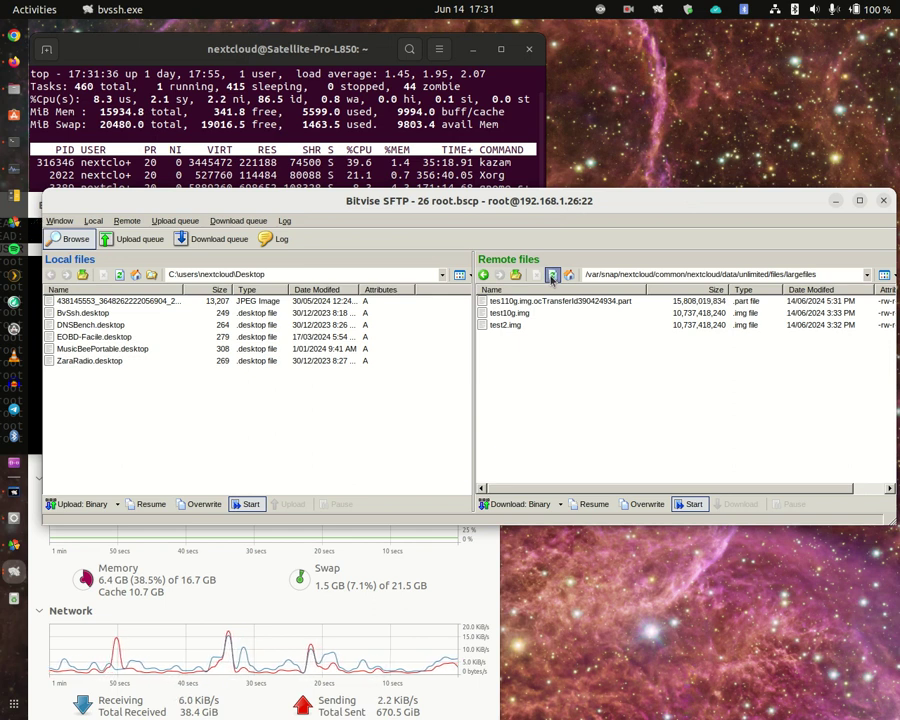
left_click(552, 276)
left_click(552, 276)
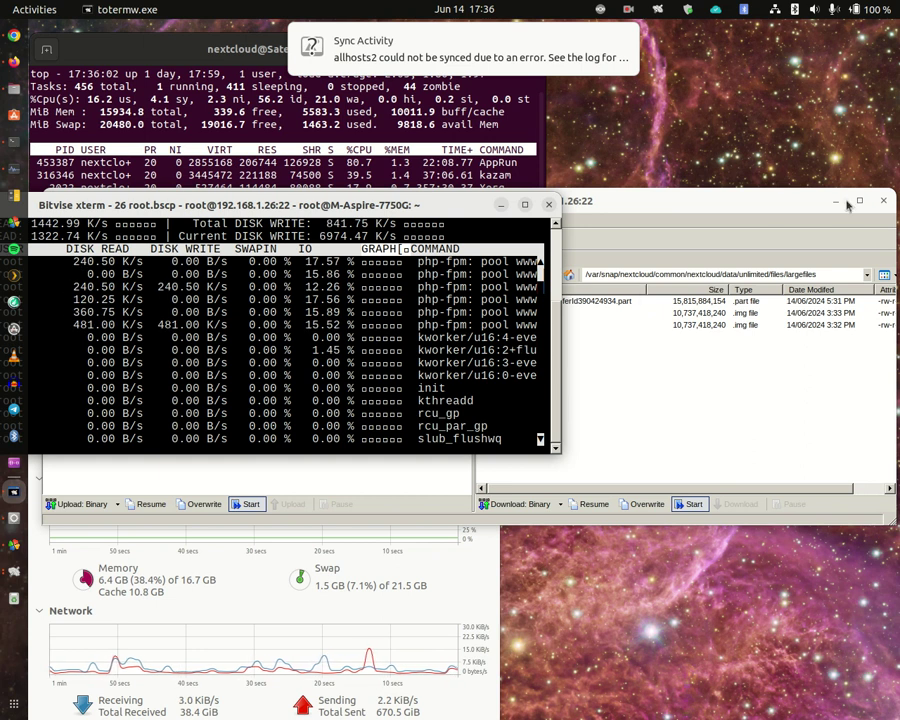
Step: Compare the partial file's size over several refreshes of largefiles in Bitvise SFTP, and return to the xterm to examine disk I/O
left_click(680, 200)
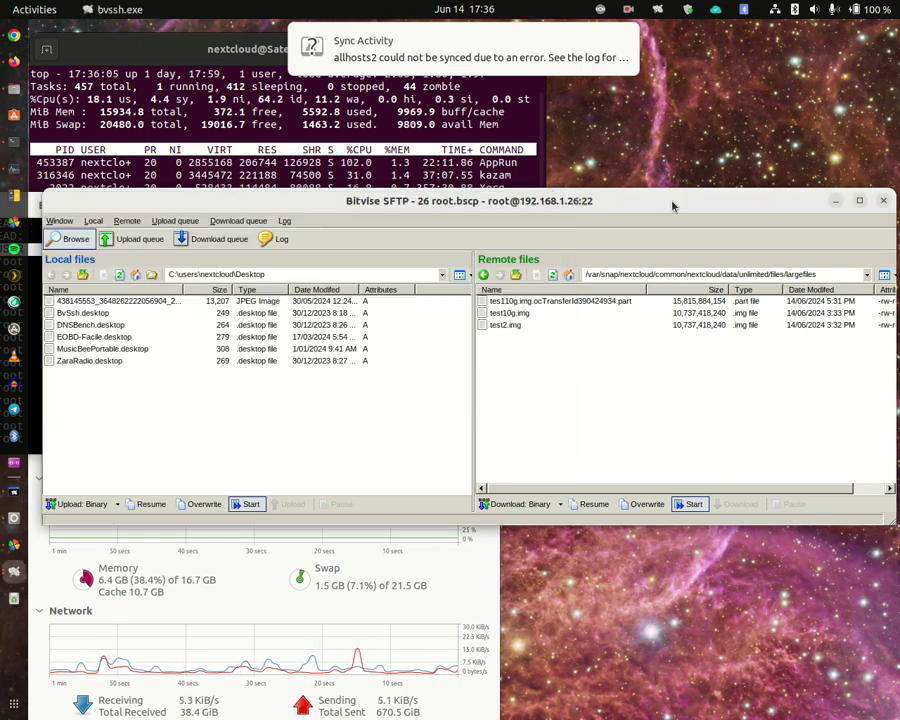
left_click(552, 275)
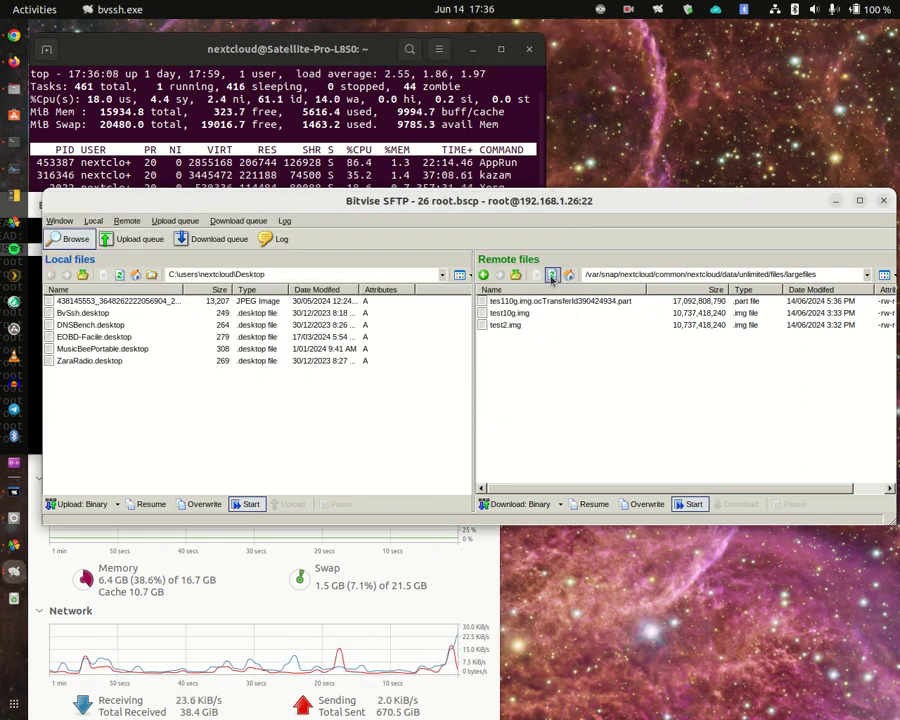
left_click(552, 275)
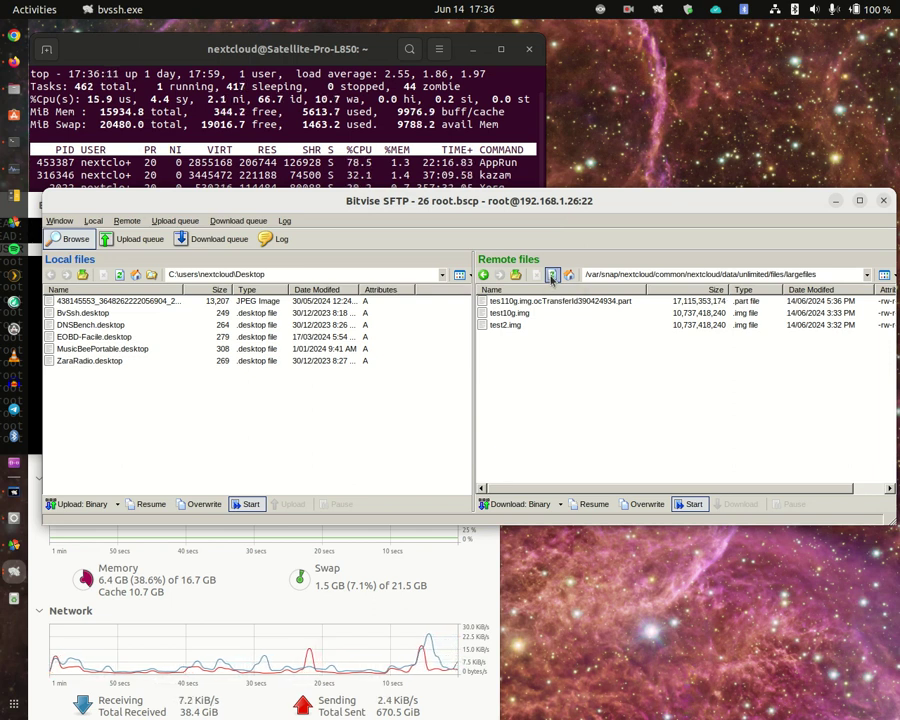
left_click(552, 276)
left_click(552, 276)
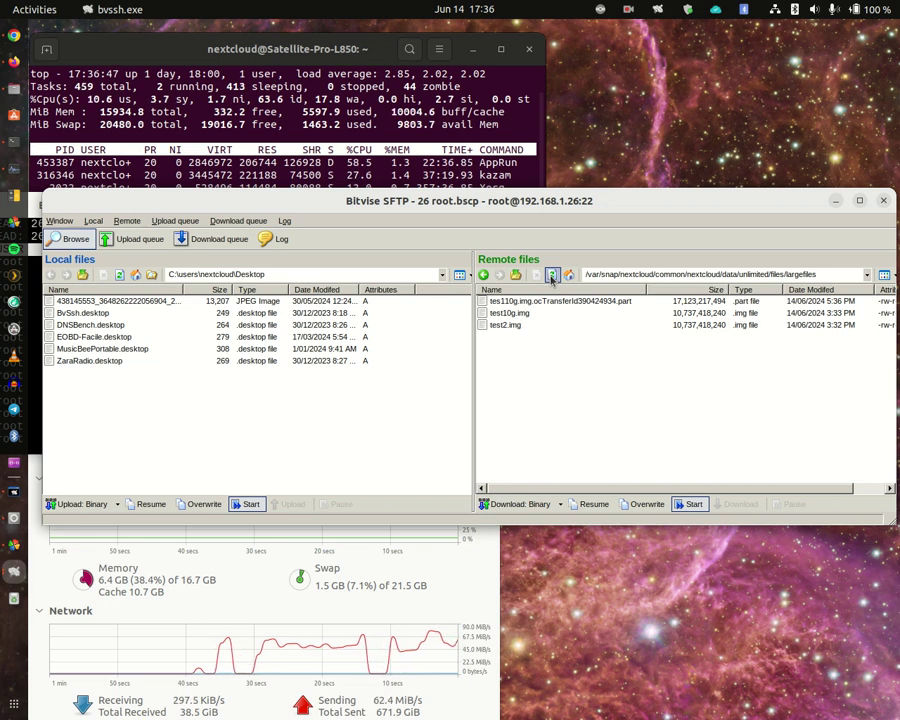
left_click(551, 276)
left_click(551, 276)
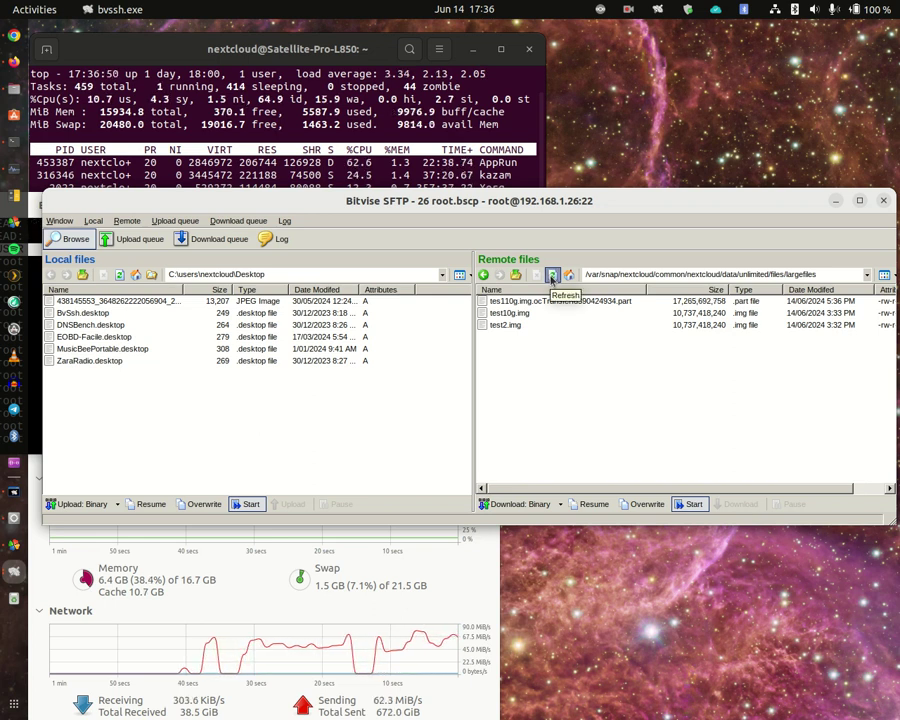
left_click(551, 276)
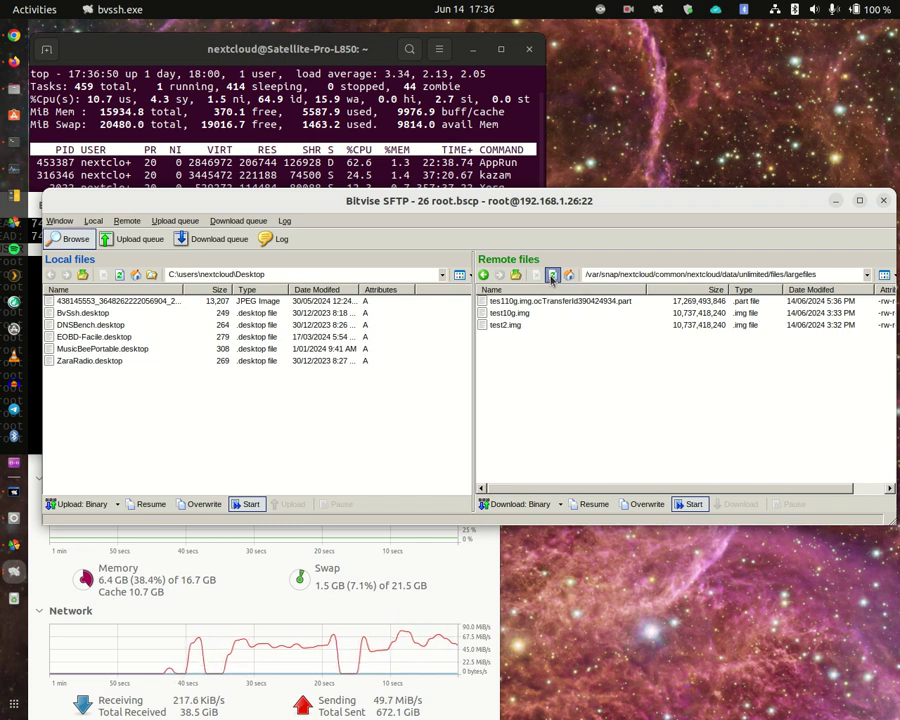
left_click(552, 277)
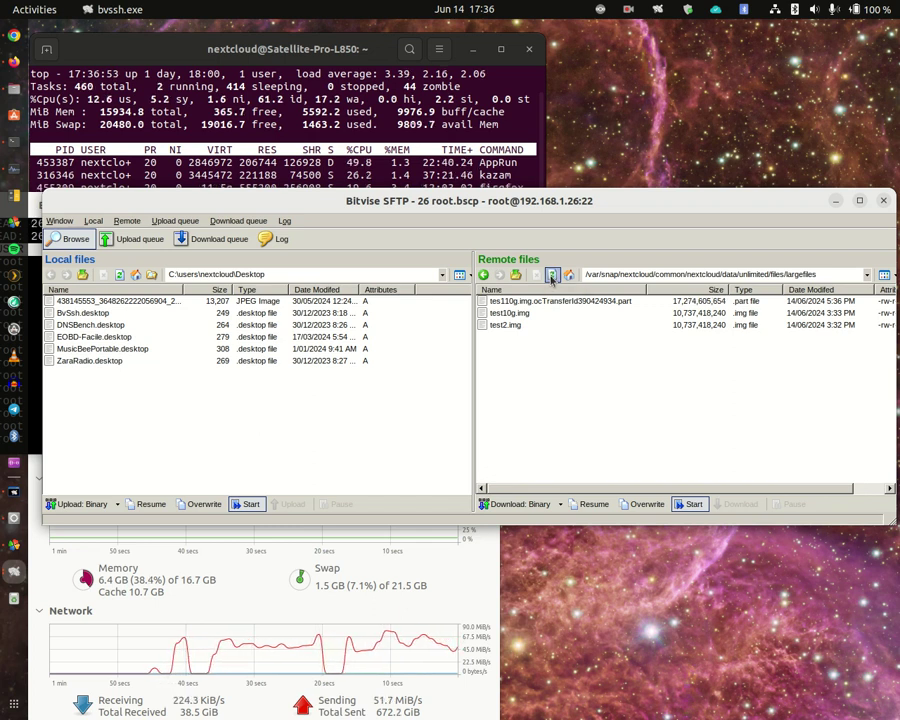
left_click(552, 277)
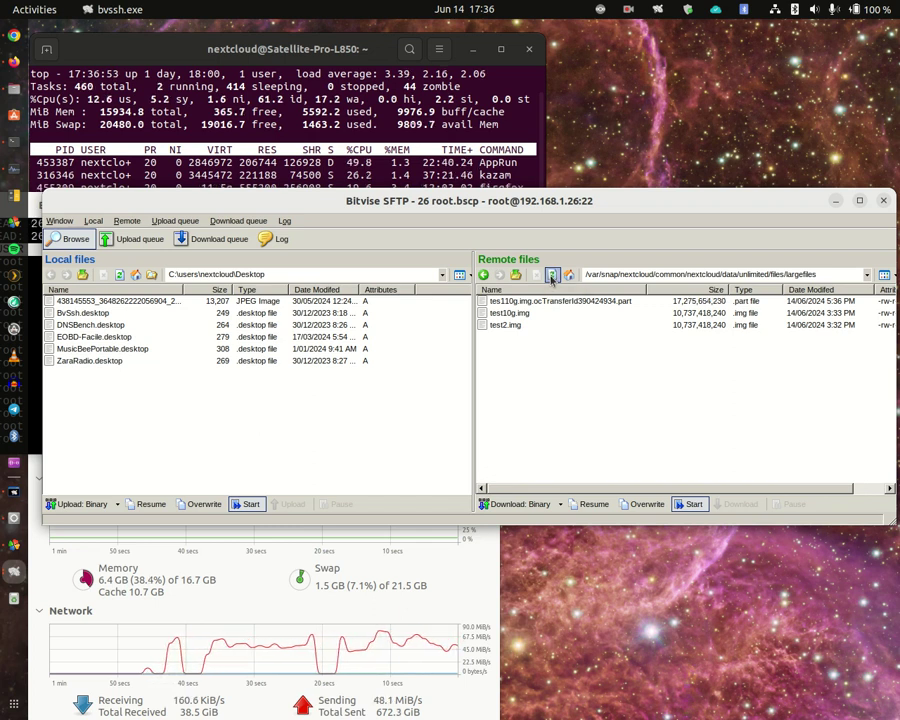
left_click(22, 324)
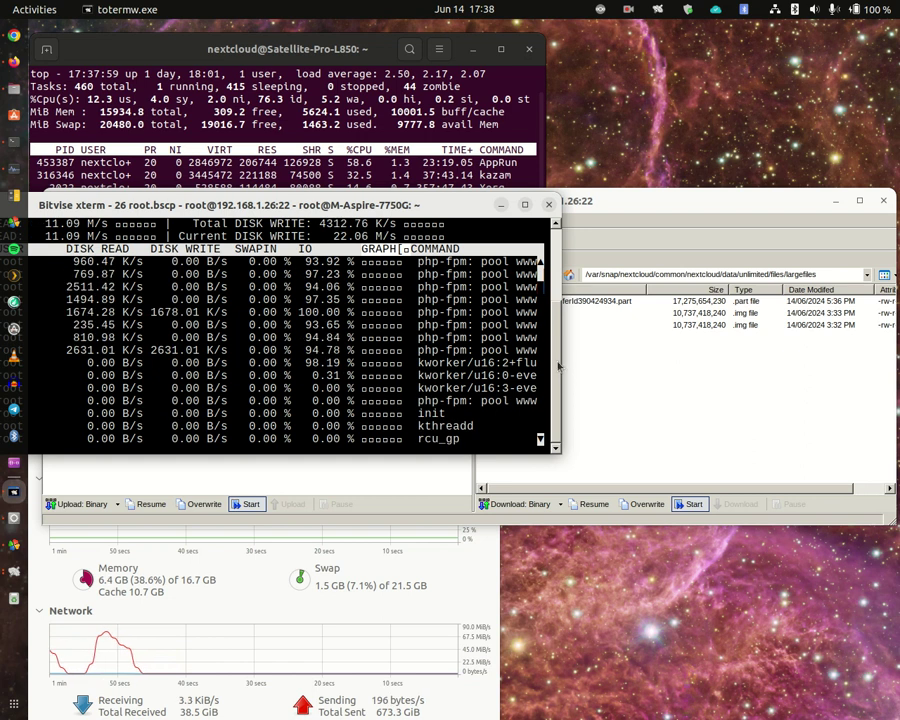
Step: Widen the xterm disk I/O monitor window to show the full command names
left_click_drag(558, 367, 643, 363)
left_click_drag(670, 364, 676, 363)
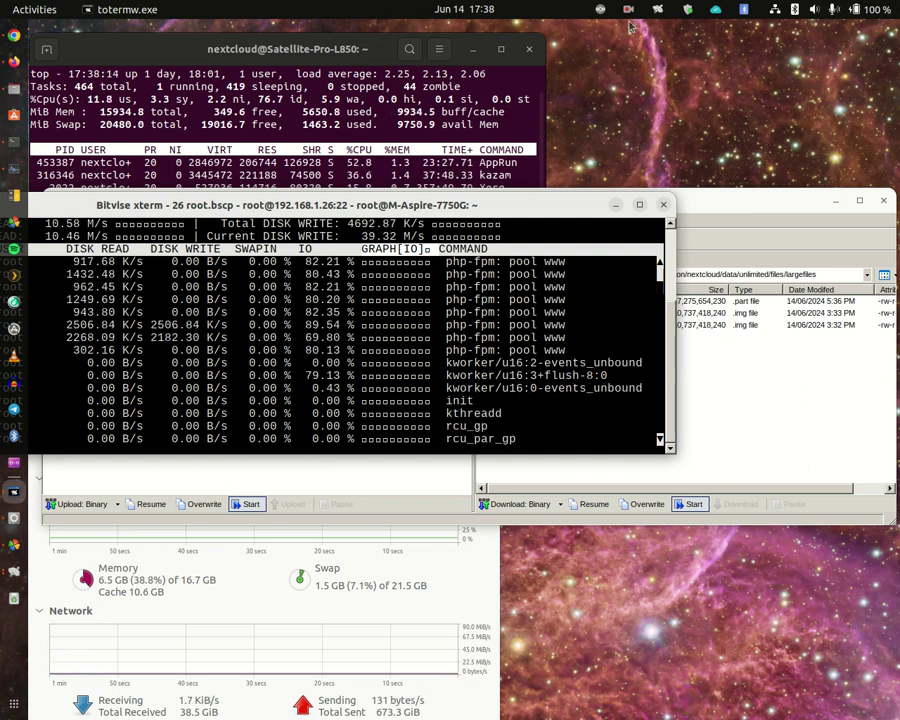
Step: Open the Nextcloud client's main dialog to check the unlimited account's sync status, and return to the xterm disk I/O monitor
left_click(600, 9)
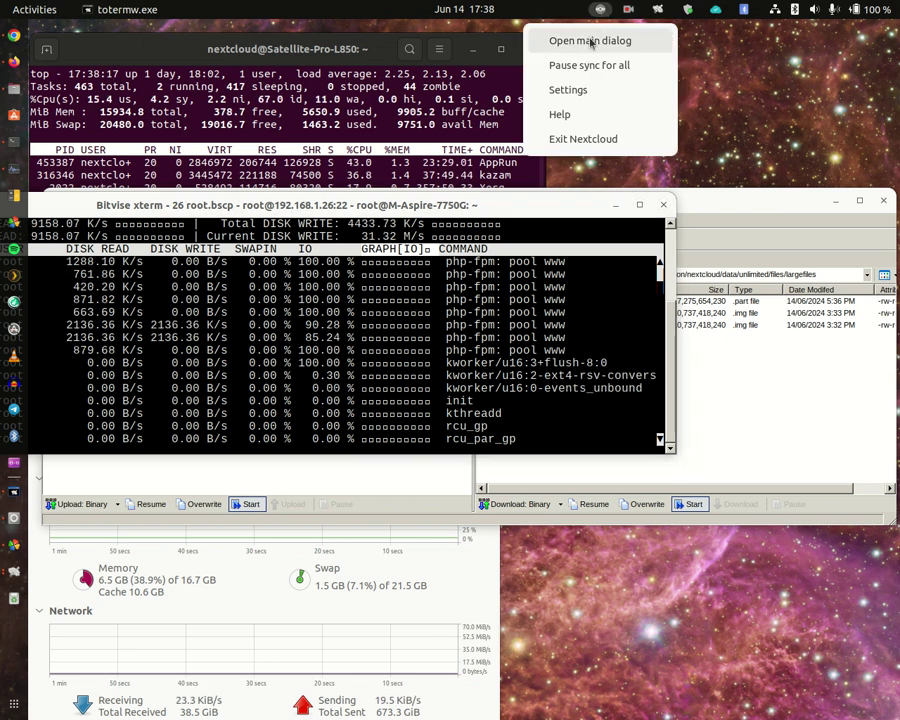
left_click(590, 40)
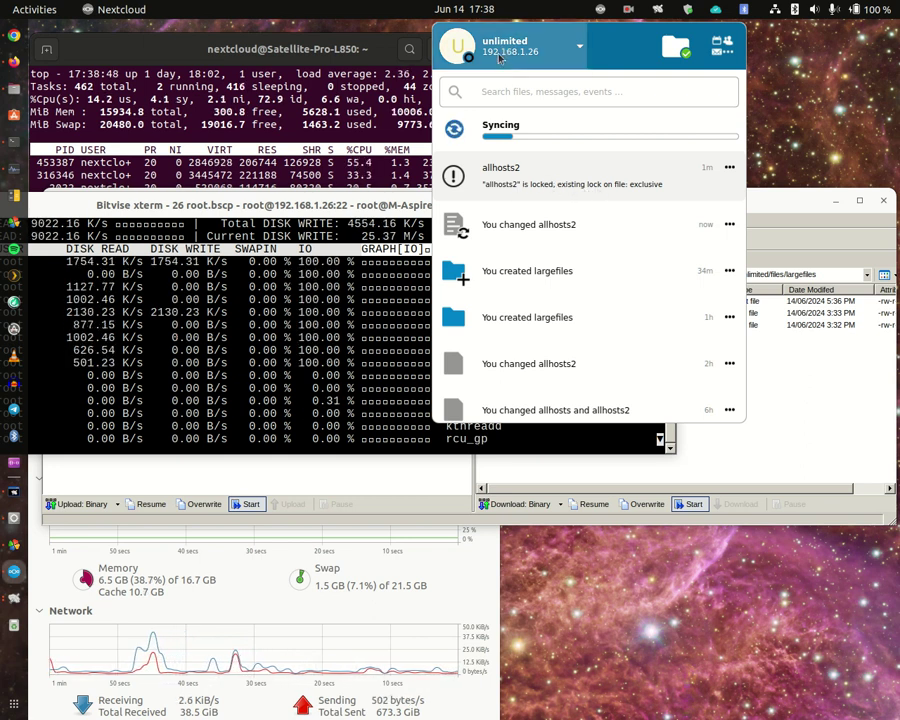
left_click(320, 207)
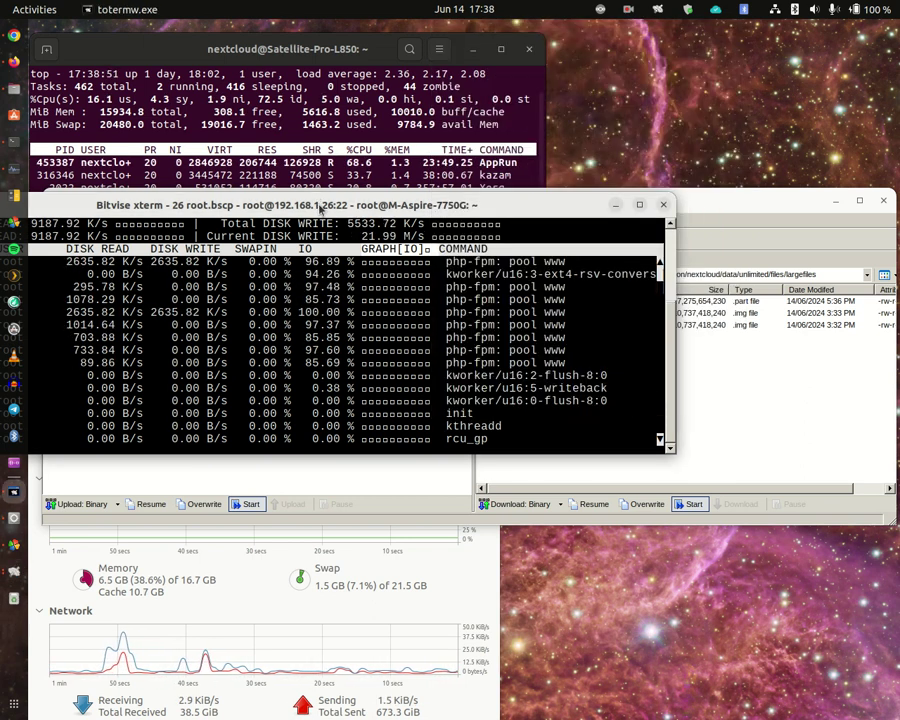
Step: Switch to Bitvise SFTP and refresh the remote largefiles listing to check the partial file's size
left_click(725, 202)
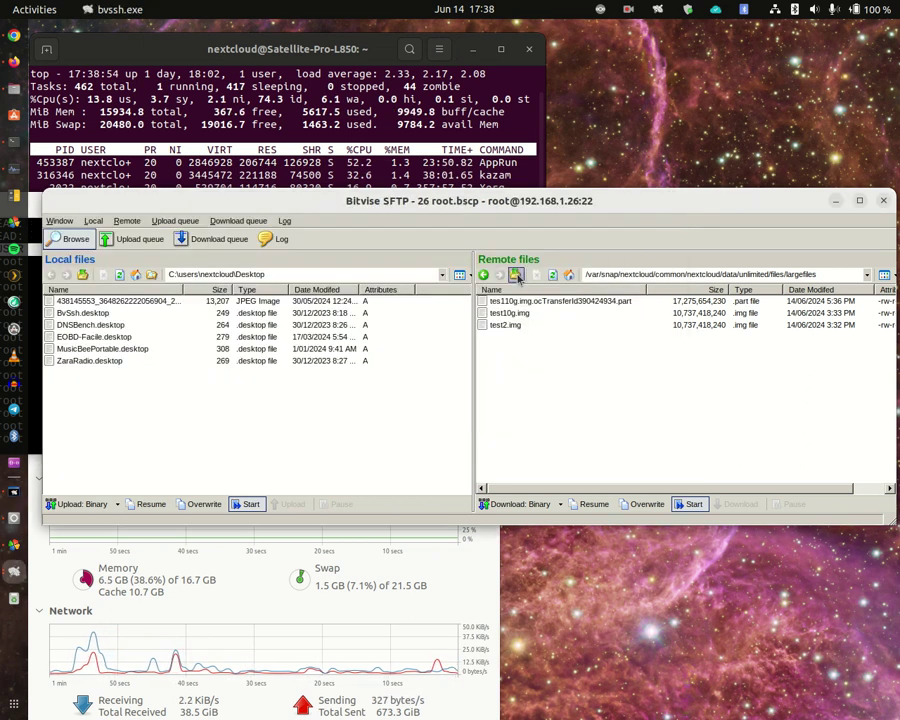
left_click(553, 275)
left_click(553, 275)
left_click(553, 275)
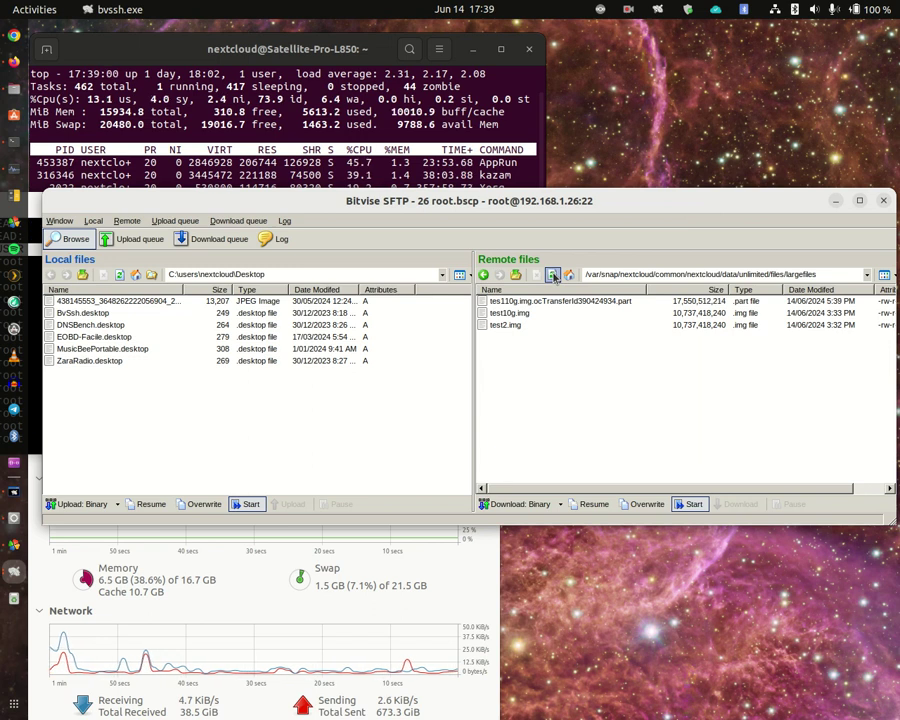
Step: Go up to the remote unlimited folder and open files_versions to examine the stored file versions
left_click(515, 275)
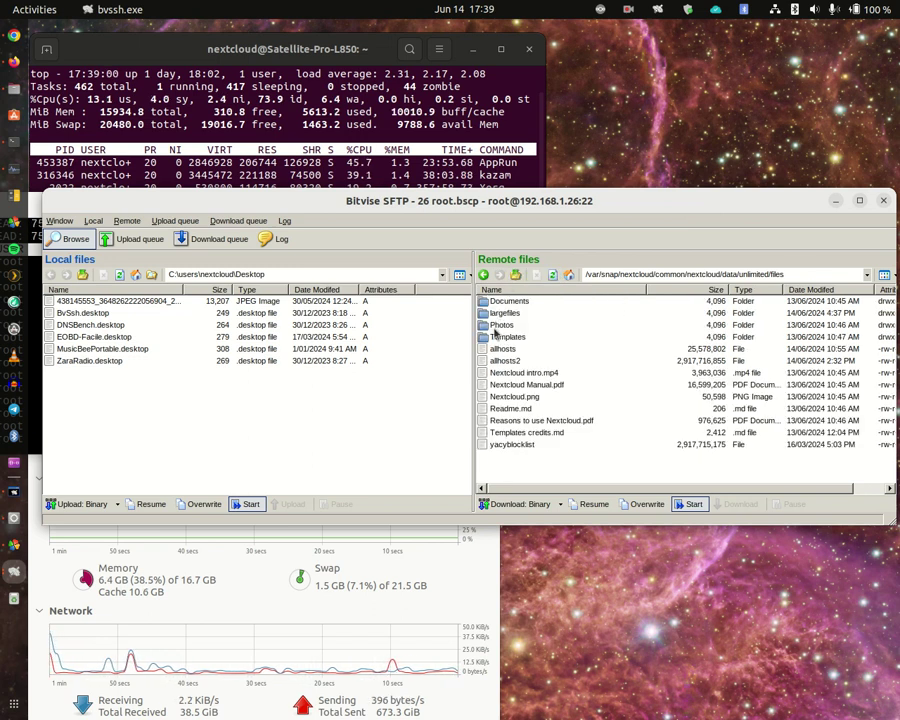
left_click(515, 276)
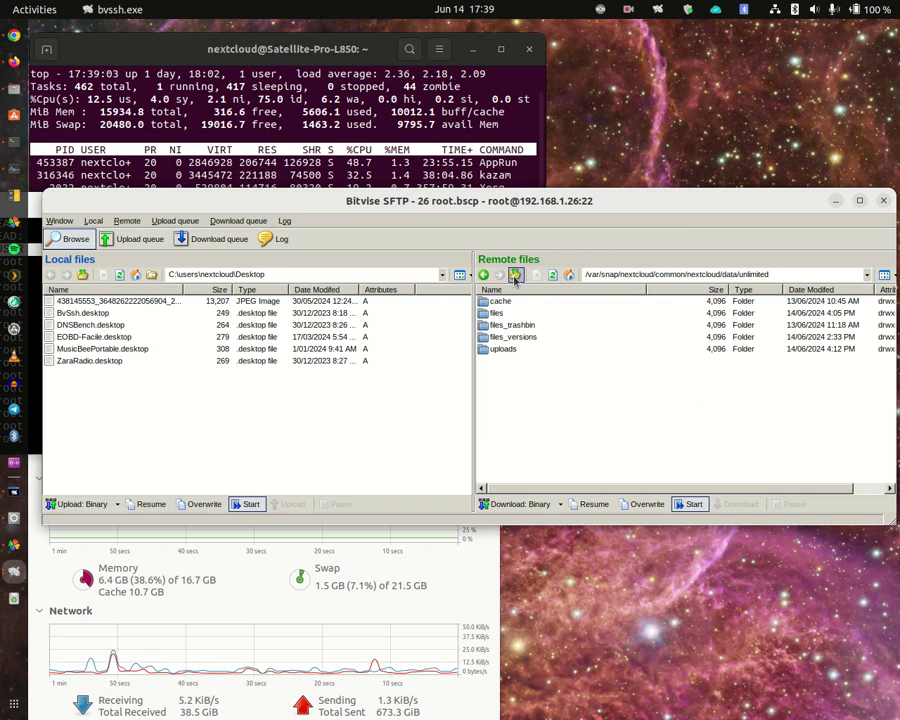
double_click(503, 338)
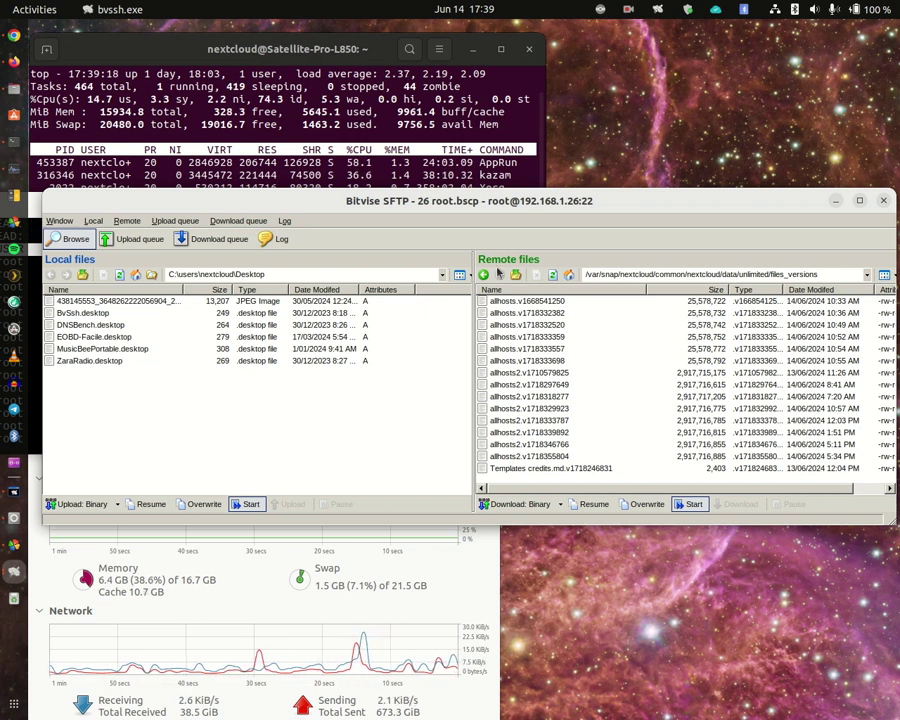
Step: Open chunk folder 387079625 in the remote uploads directory and look through its chunk files
key("BackSpace")
double_click(503, 349)
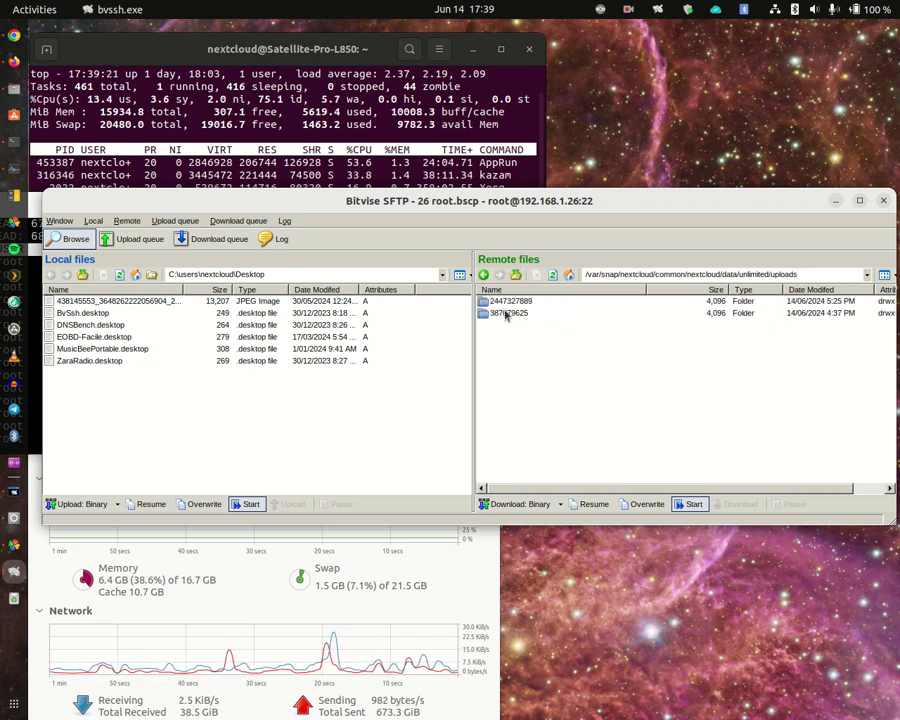
double_click(505, 313)
scroll(530, 364, "down", 3)
scroll(530, 364, "up", 3)
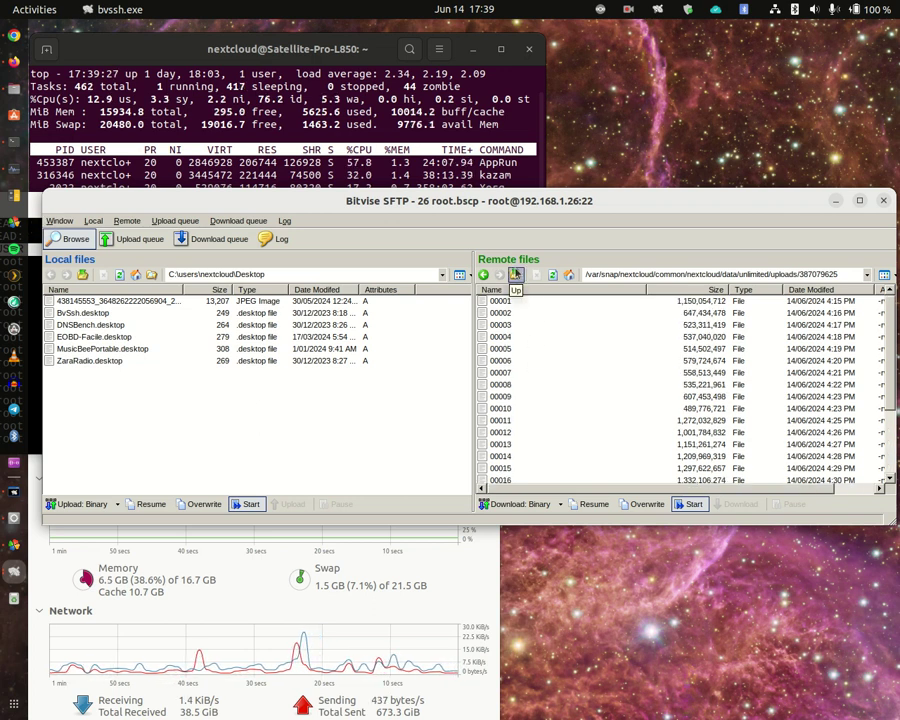
left_click(520, 276)
left_click(509, 303)
double_click(509, 303)
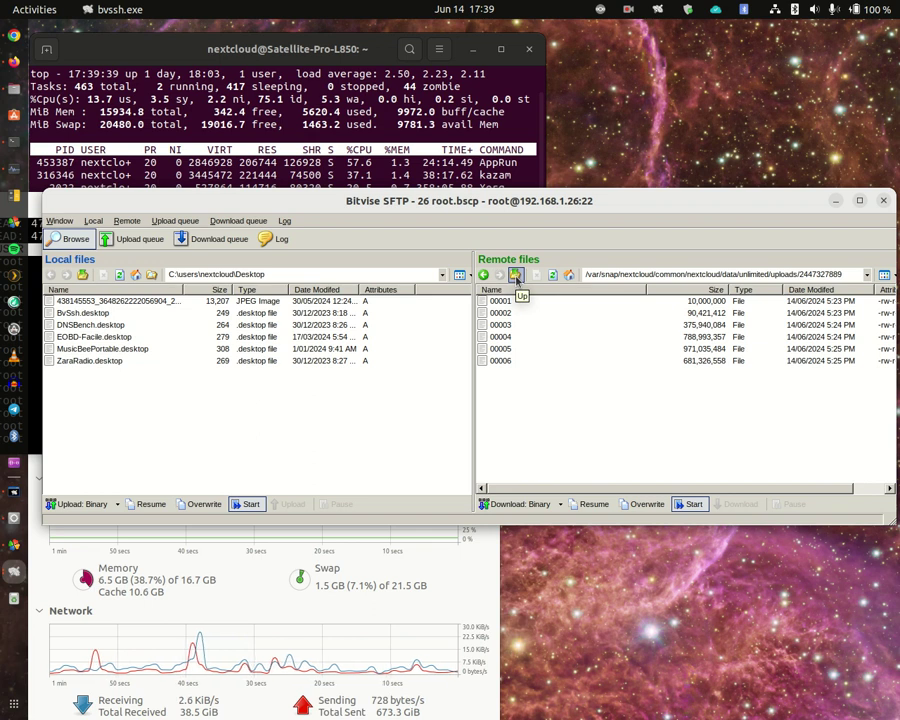
left_click(516, 278)
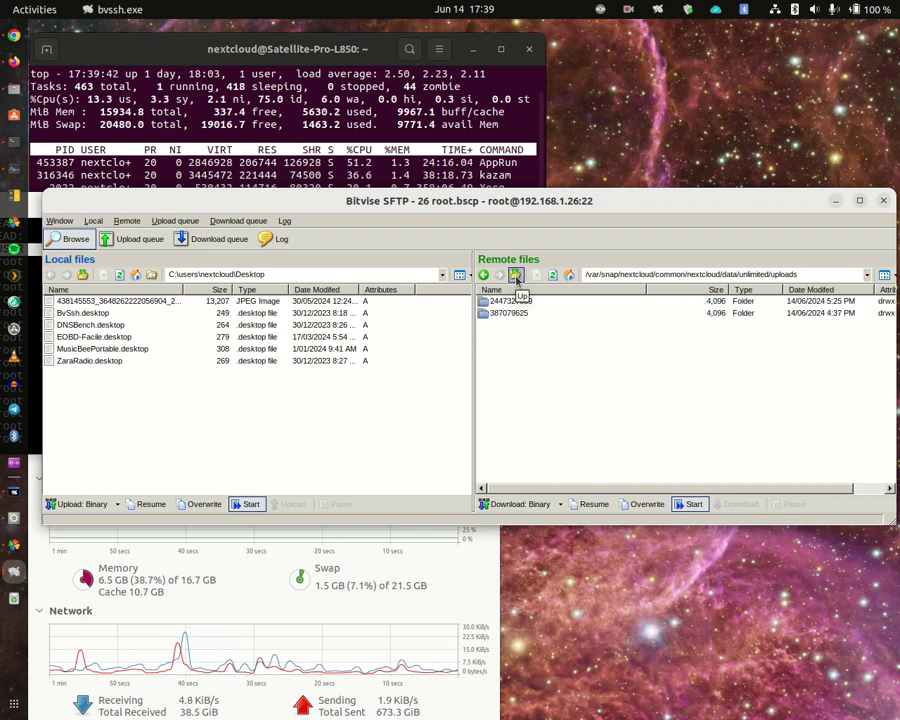
Step: Recheck the chunk files in folder 387079625, and go back to files/largefiles under the unlimited directory
double_click(516, 314)
scroll(530, 365, "down", 2)
scroll(520, 330, "up", 2)
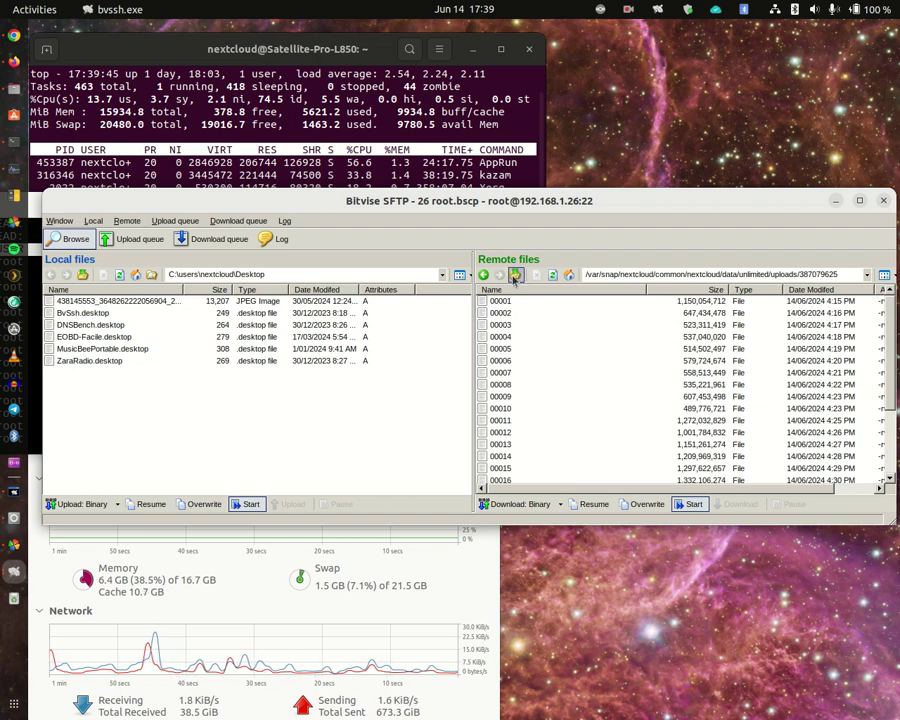
left_click(515, 277)
left_click(515, 277)
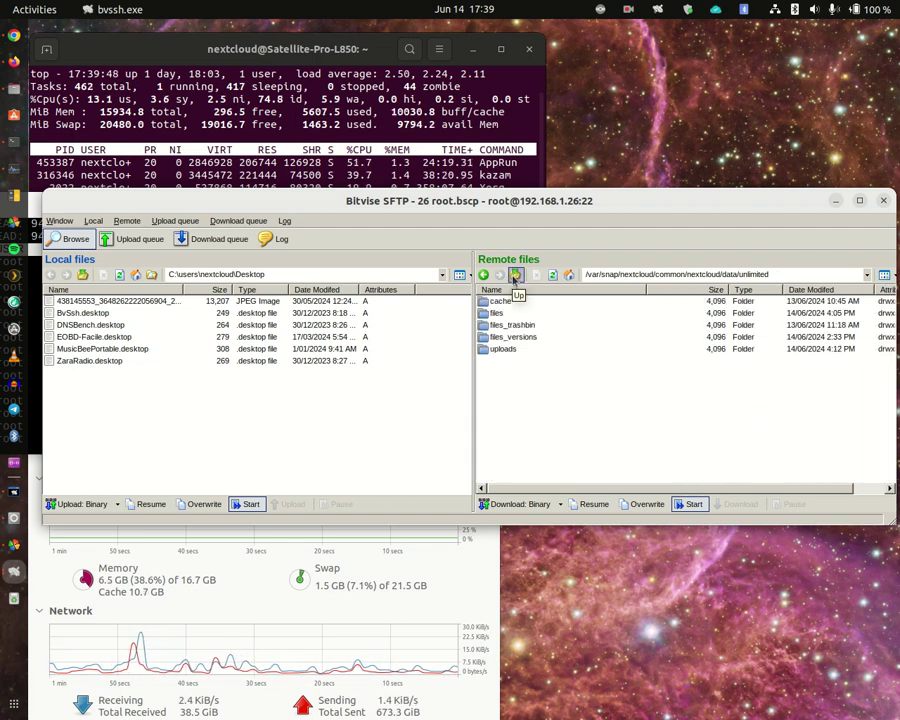
double_click(500, 313)
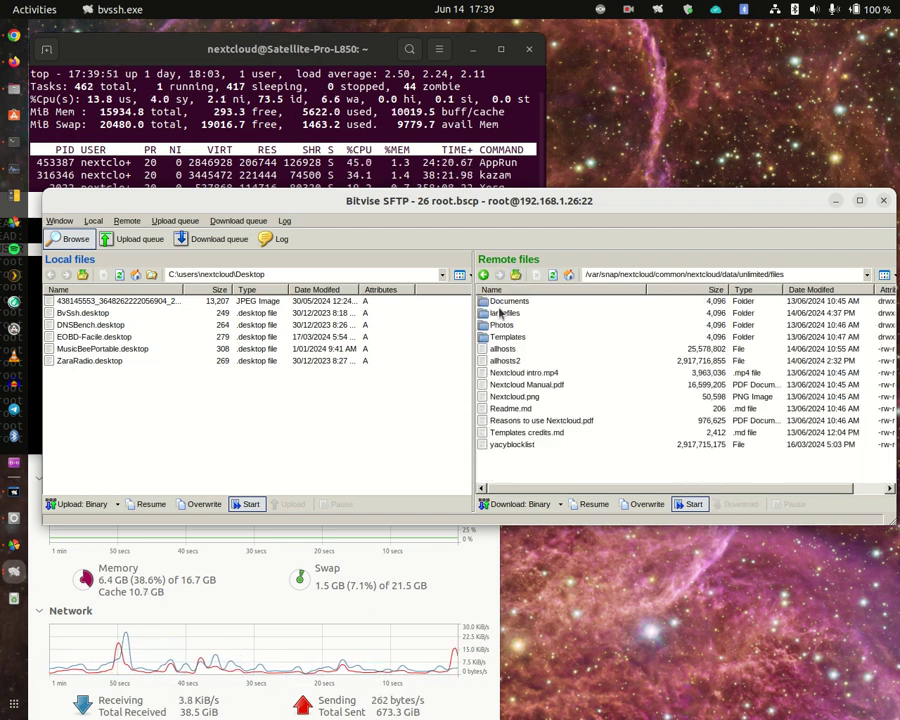
double_click(502, 313)
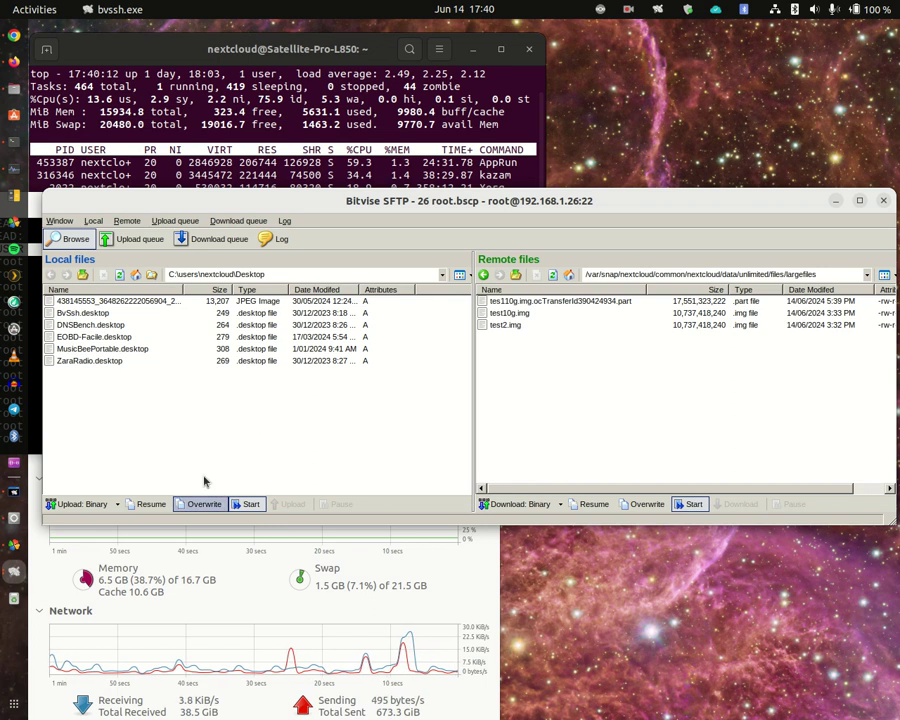
Step: Switch the Nextcloud client to the limited 10gb account to view its sync status, and refresh largefiles in Bitvise SFTP
left_click(601, 10)
left_click(589, 40)
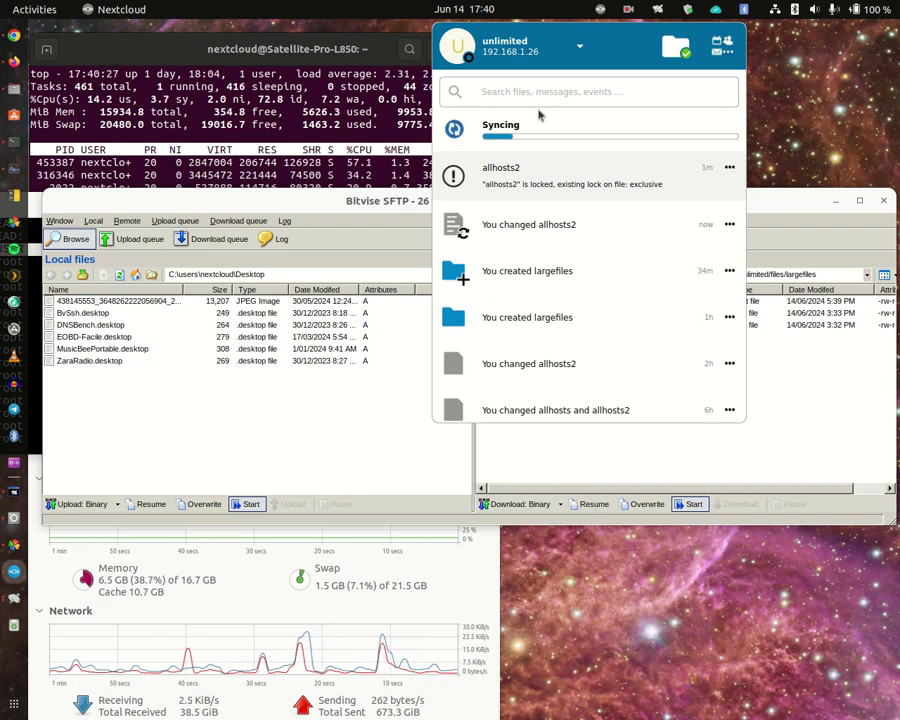
left_click(533, 49)
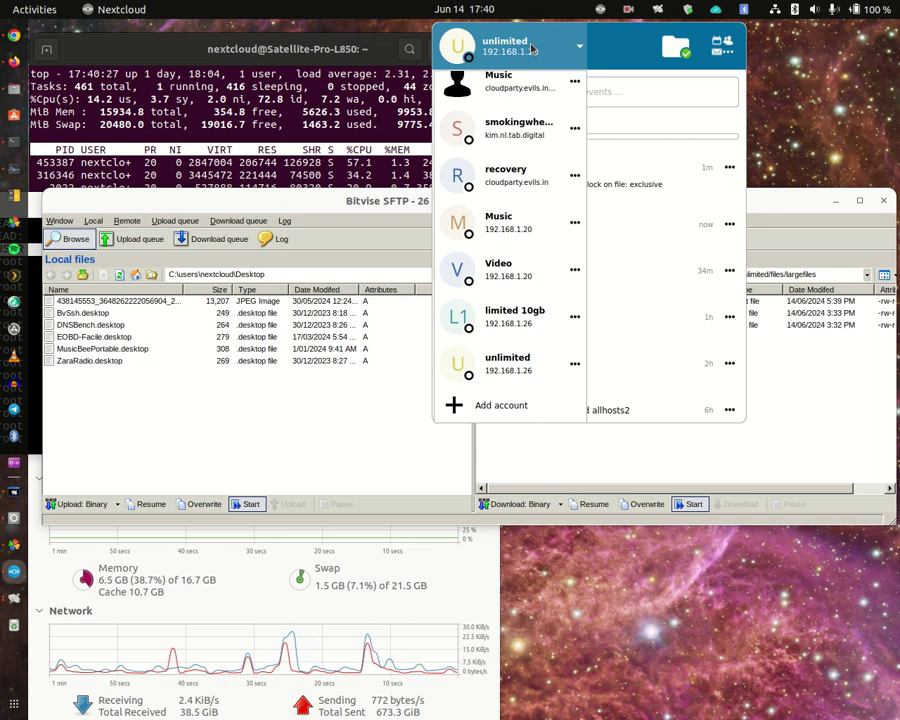
left_click(511, 314)
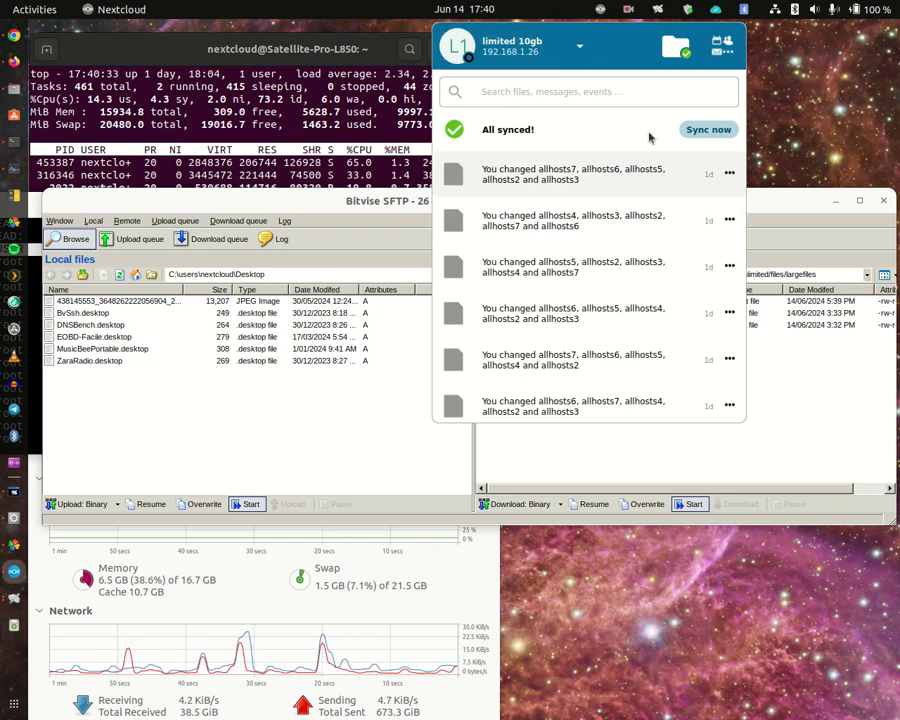
left_click(365, 203)
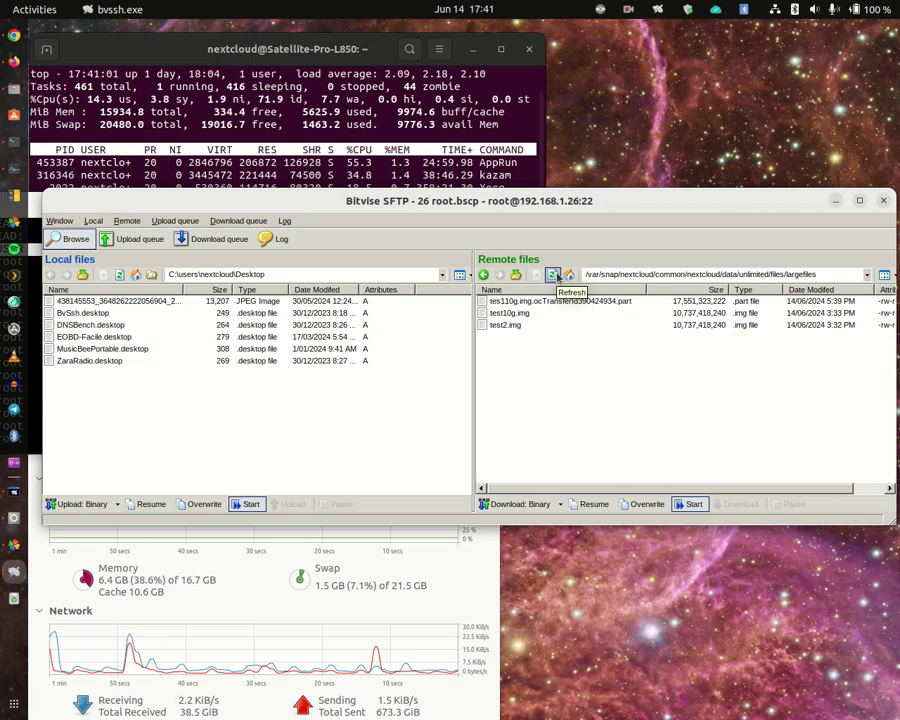
left_click(557, 277)
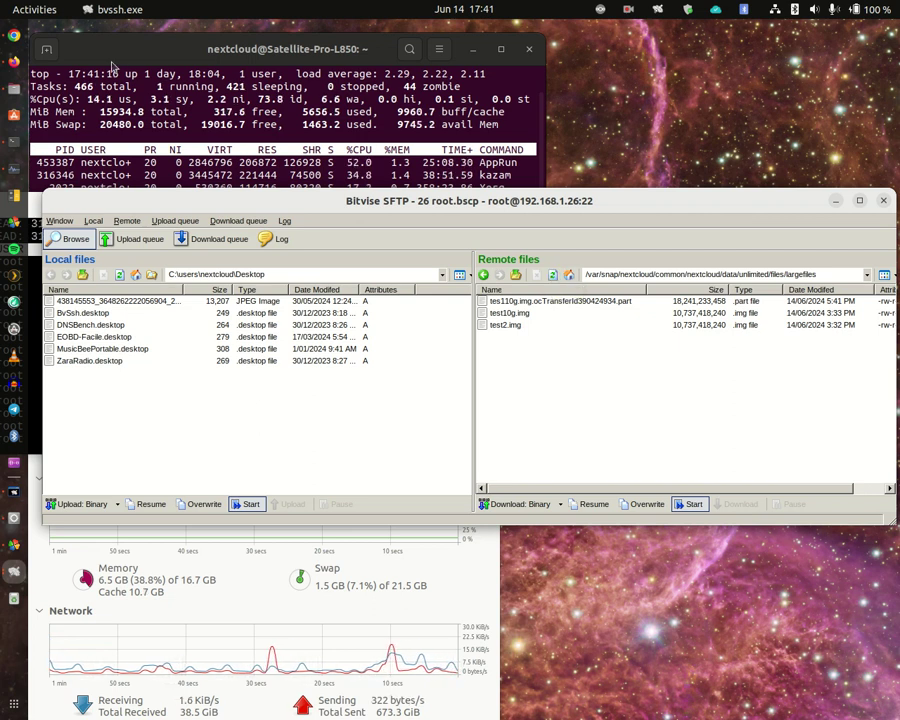
Step: Switch to Firefox, set the Download Time Calculator's file size to 20 GB, and minimize the browser
left_click(16, 62)
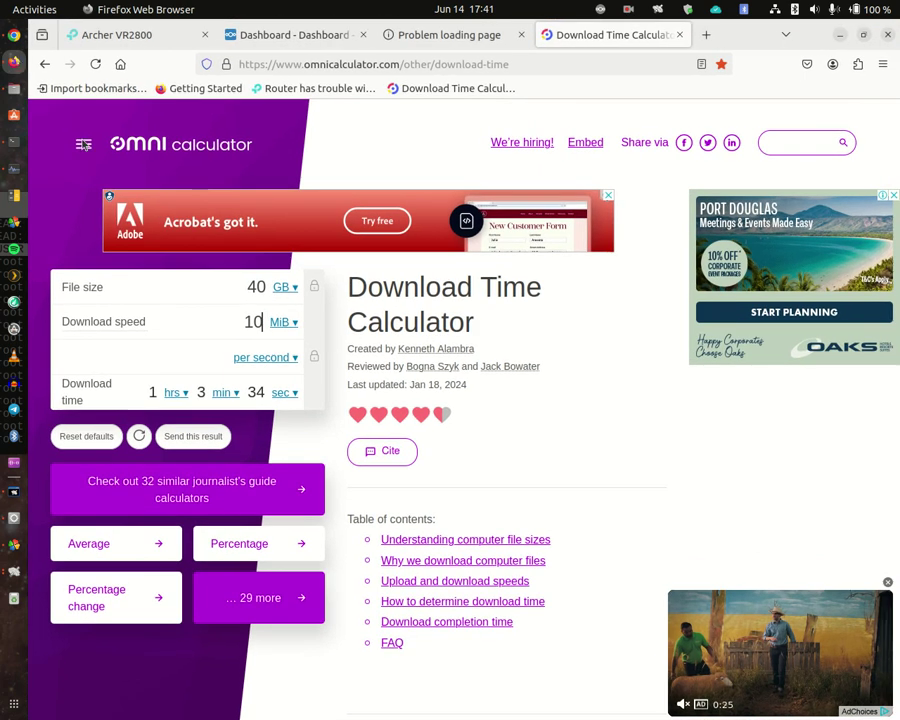
double_click(257, 287)
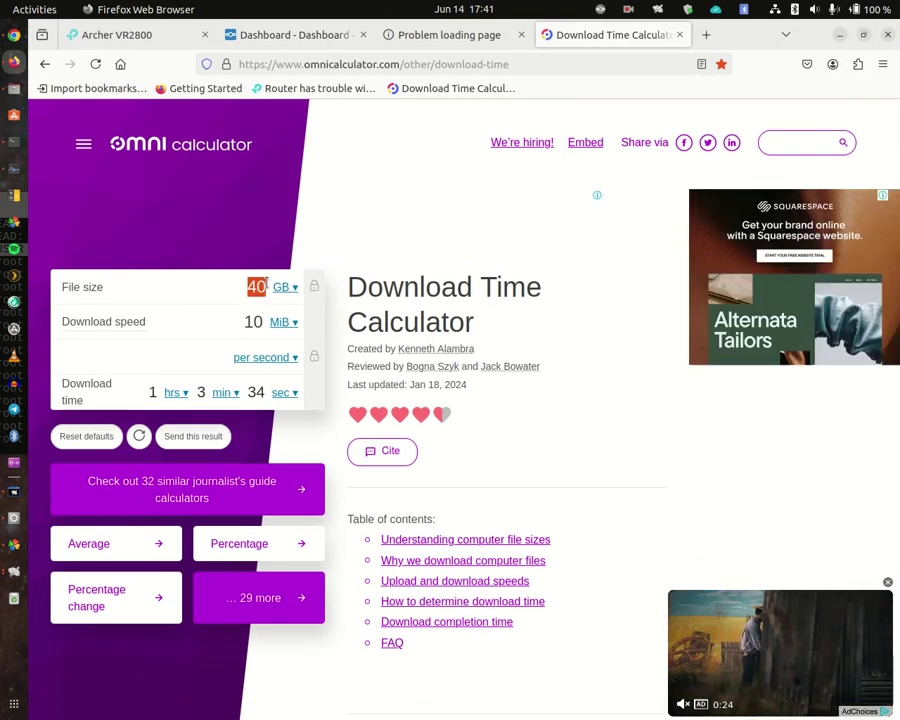
type("20")
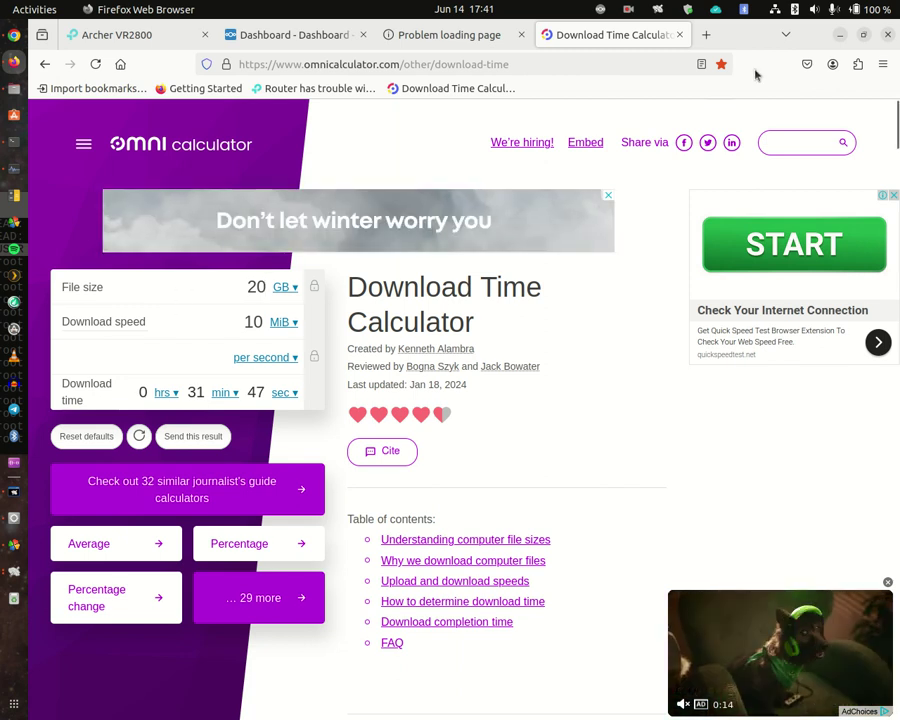
left_click(840, 35)
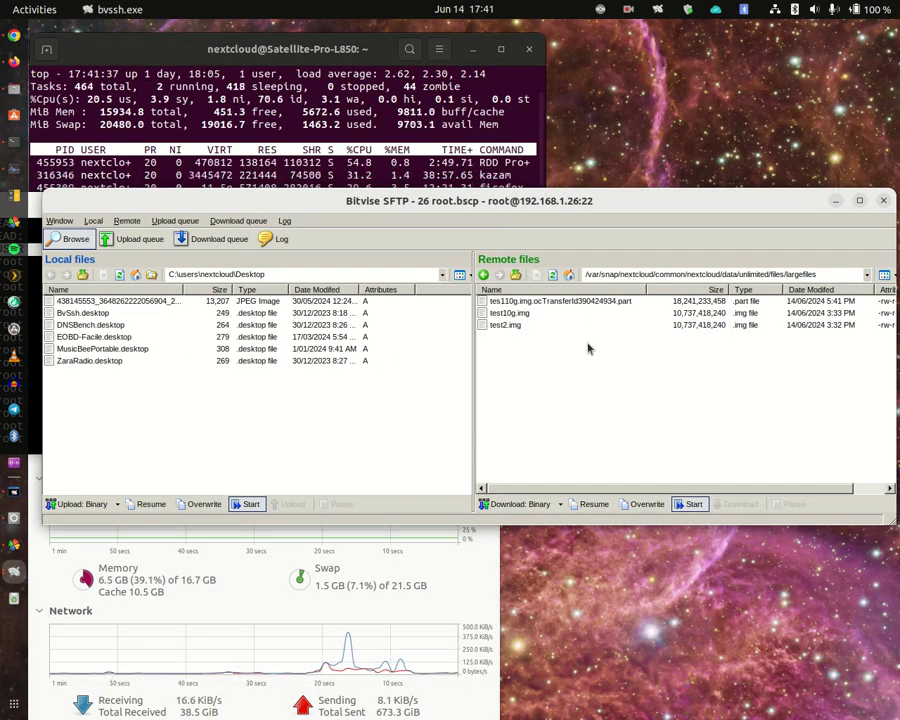
Step: Refresh largefiles in Bitvise SFTP repeatedly to compare the growth of the tes110g.img partial files
left_click(553, 275)
left_click(553, 275)
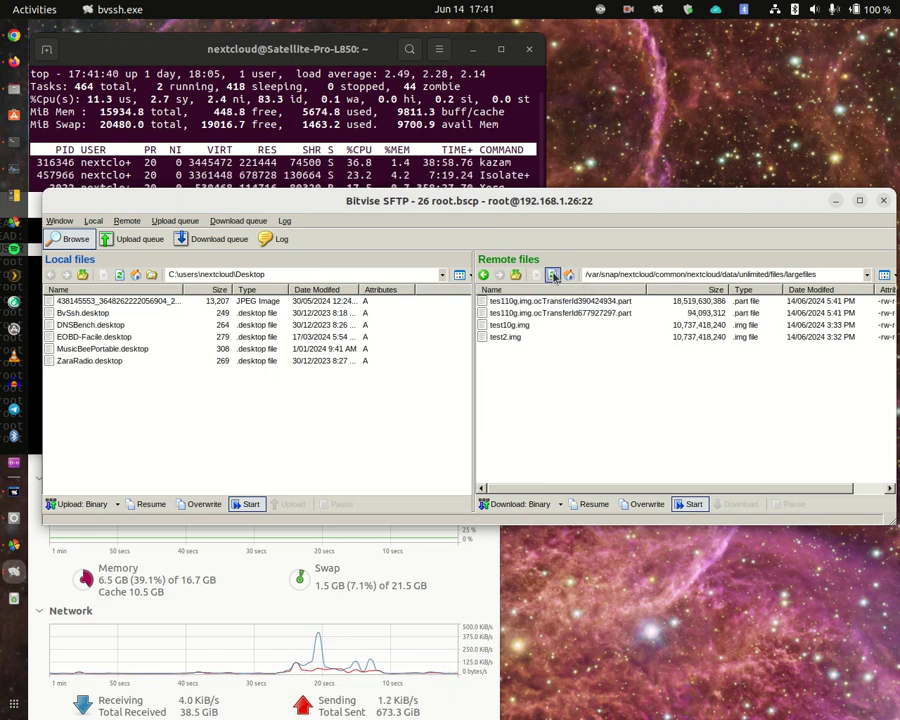
left_click(553, 275)
left_click(553, 275)
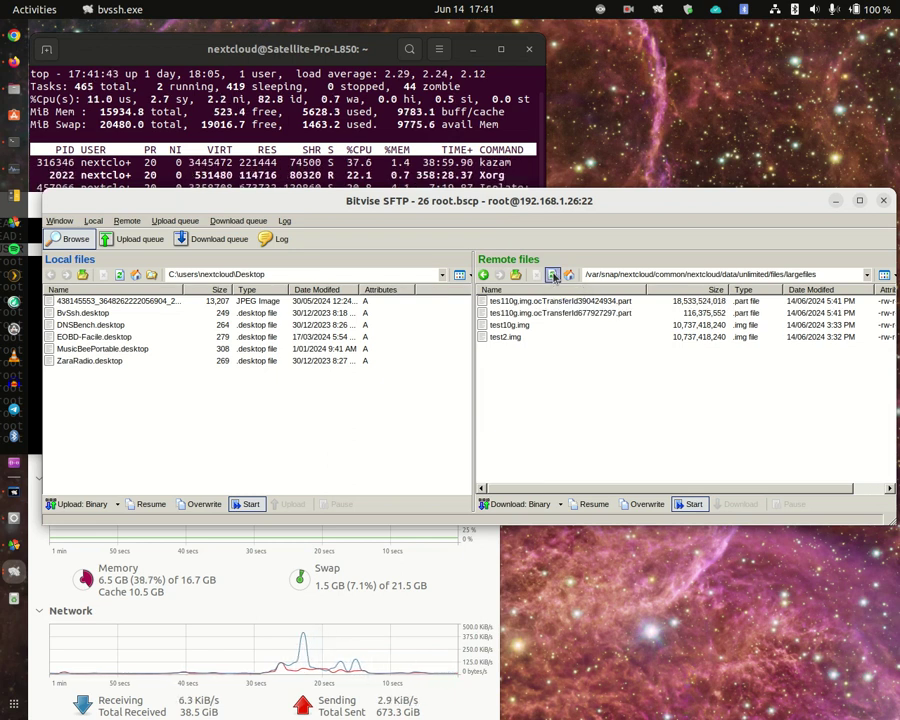
left_click(553, 275)
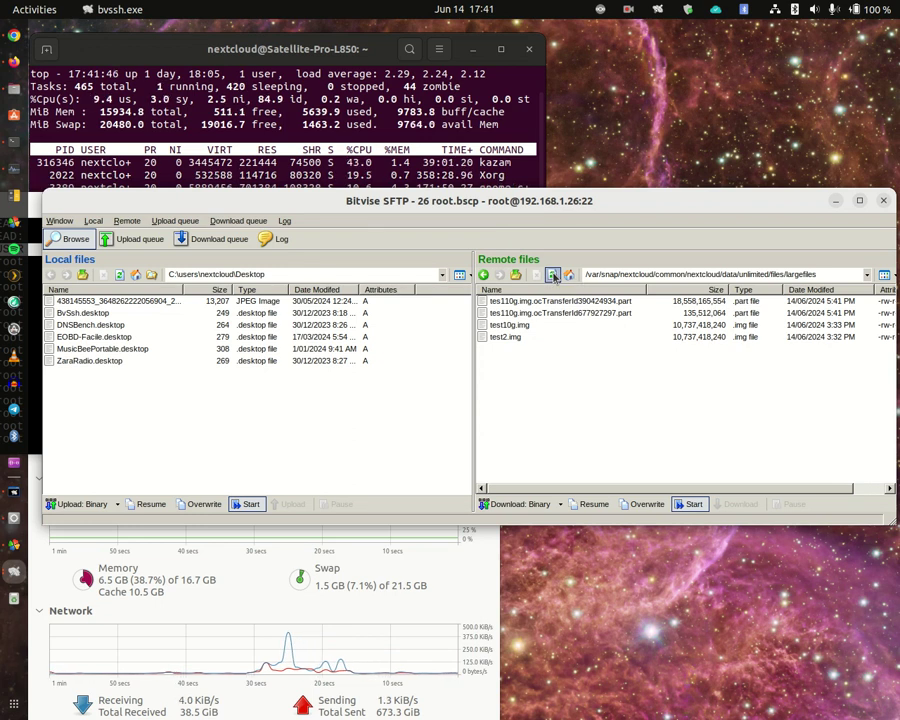
left_click(553, 275)
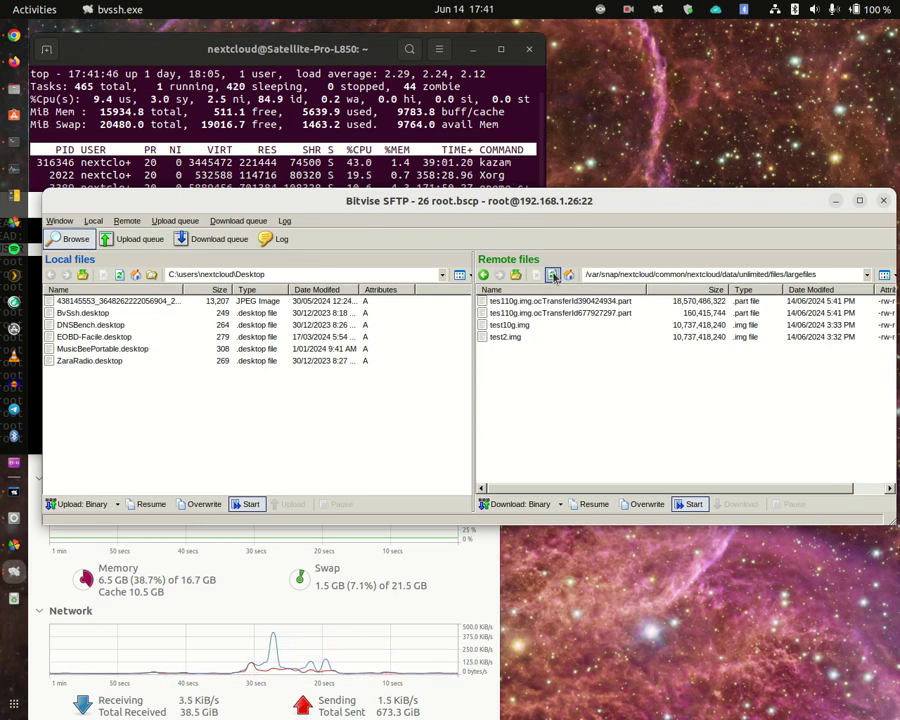
left_click(553, 275)
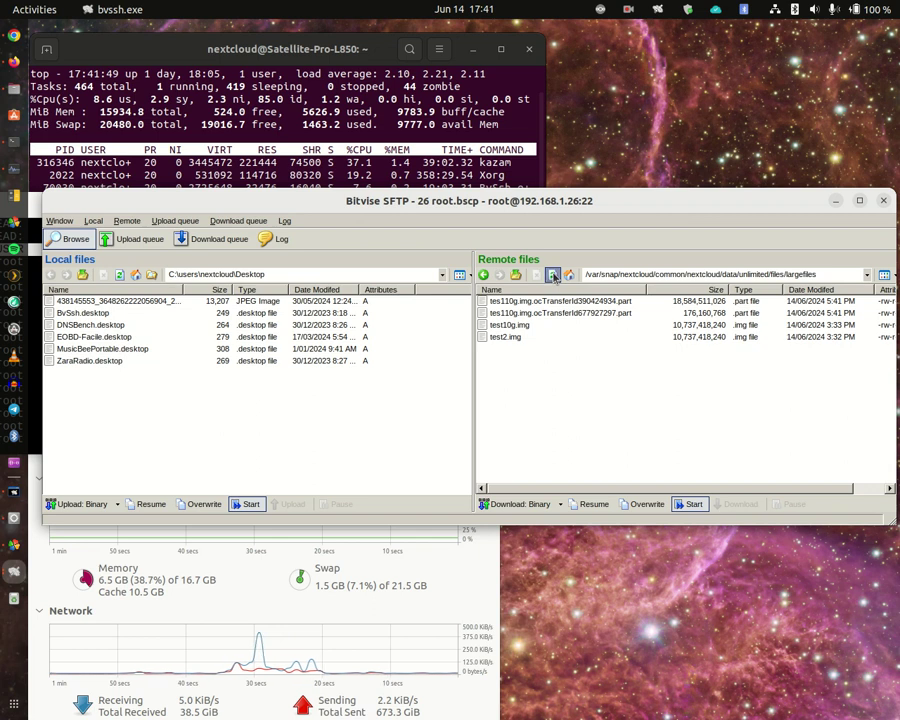
left_click(553, 275)
left_click(553, 275)
left_click(553, 275)
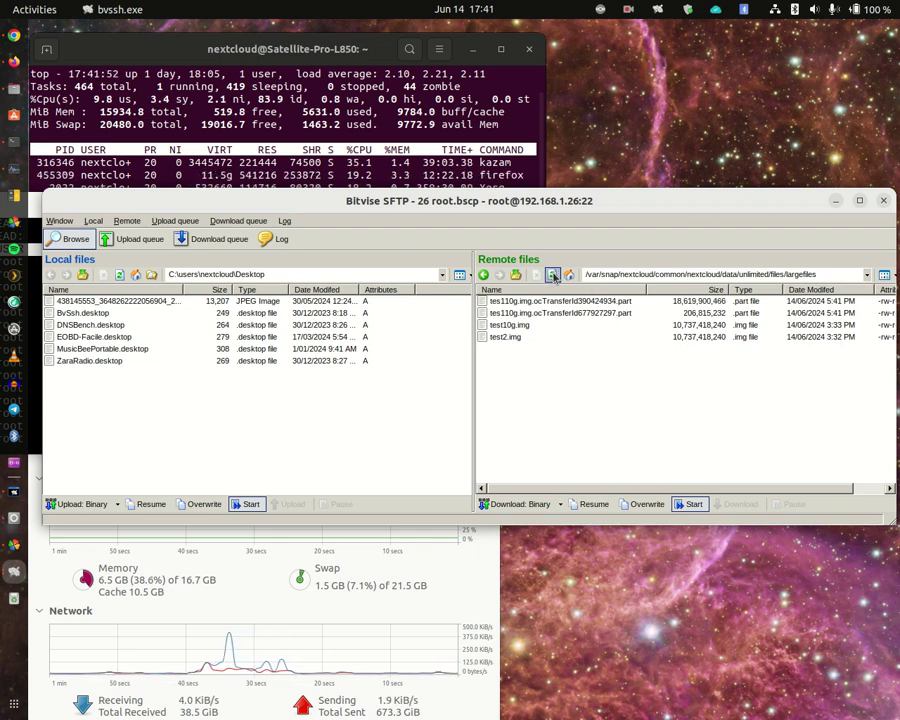
left_click(553, 275)
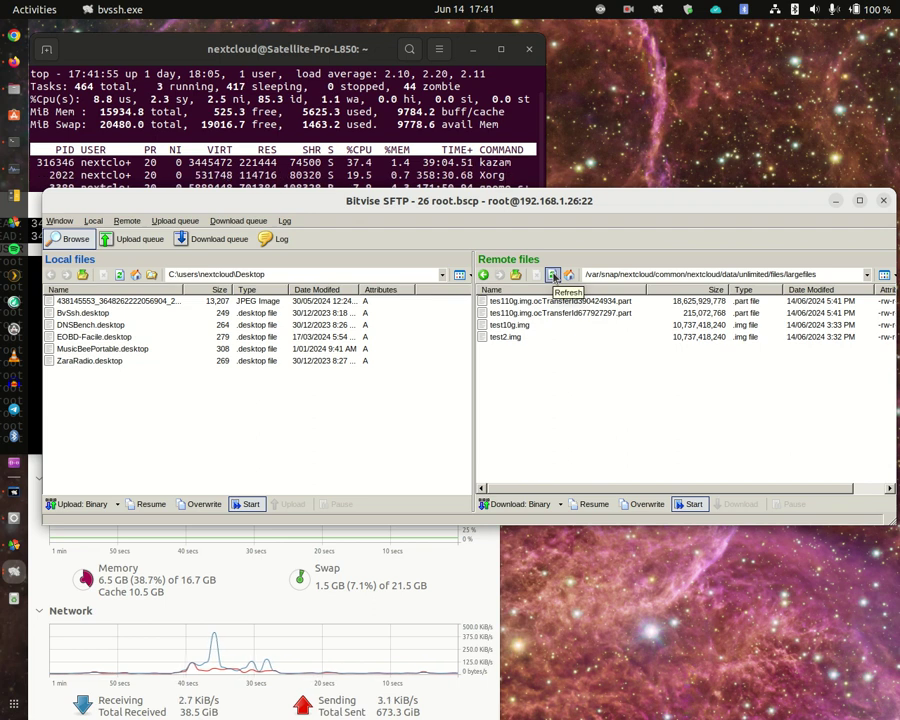
left_click(553, 275)
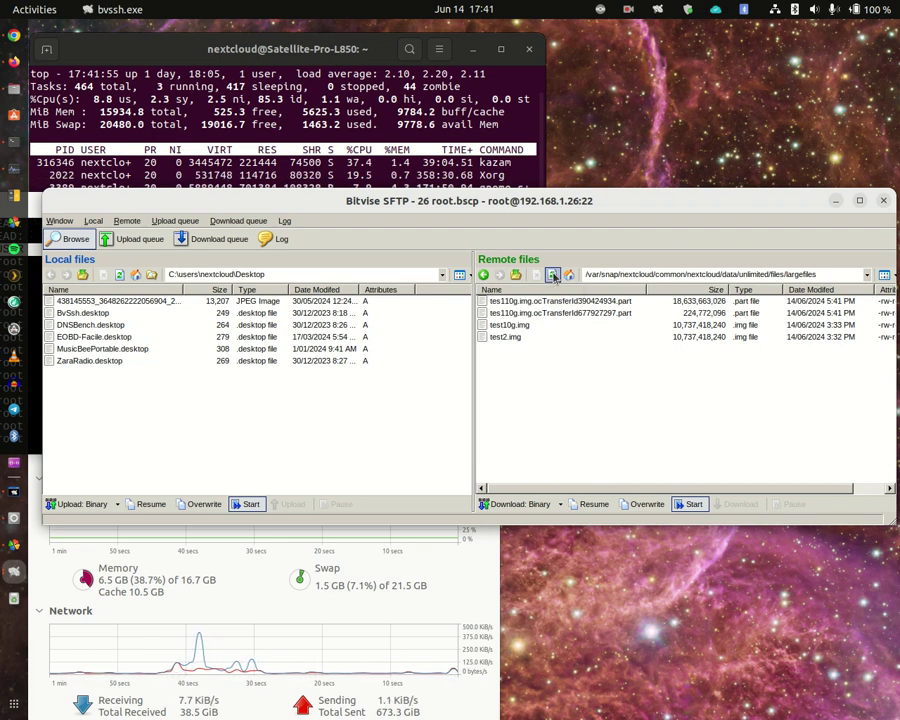
left_click(553, 275)
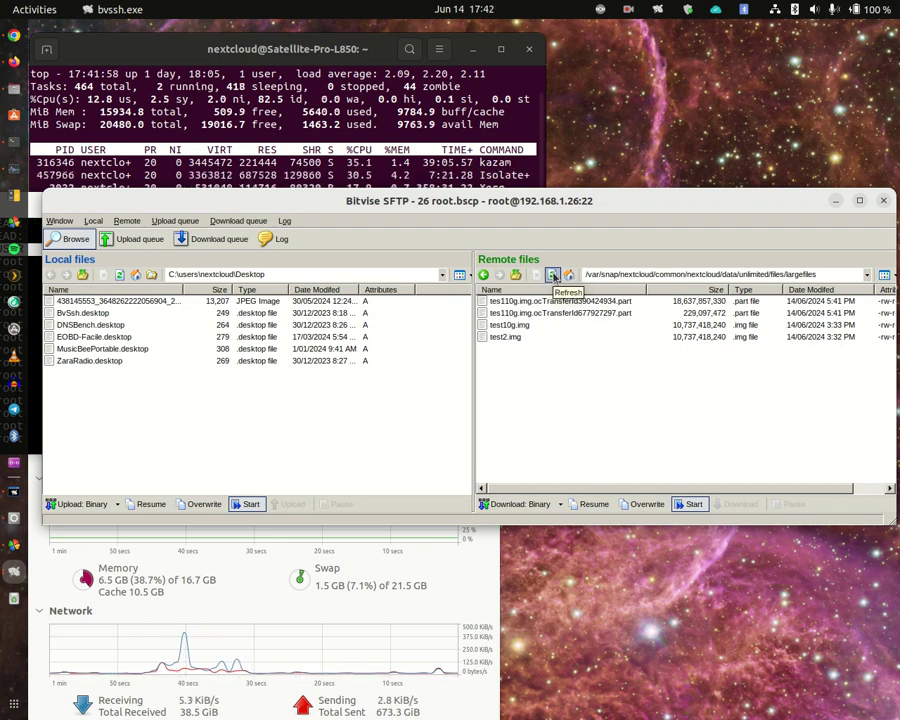
Step: Keep refreshing the remote largefiles listing to track the sizes of both tes110g.img partial files
left_click(553, 275)
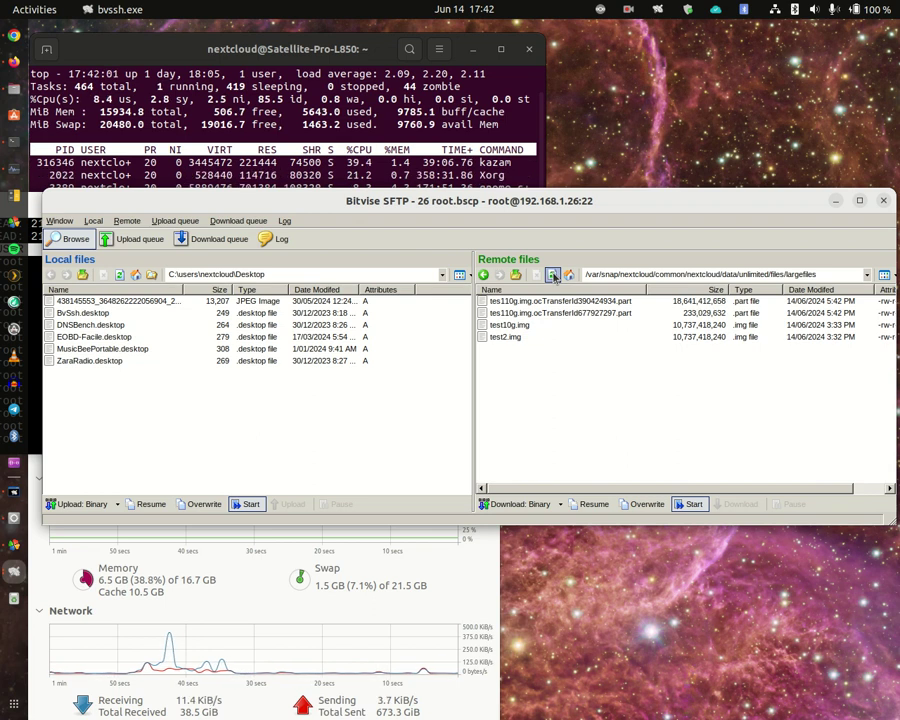
left_click(553, 275)
left_click(553, 275)
left_click(553, 275)
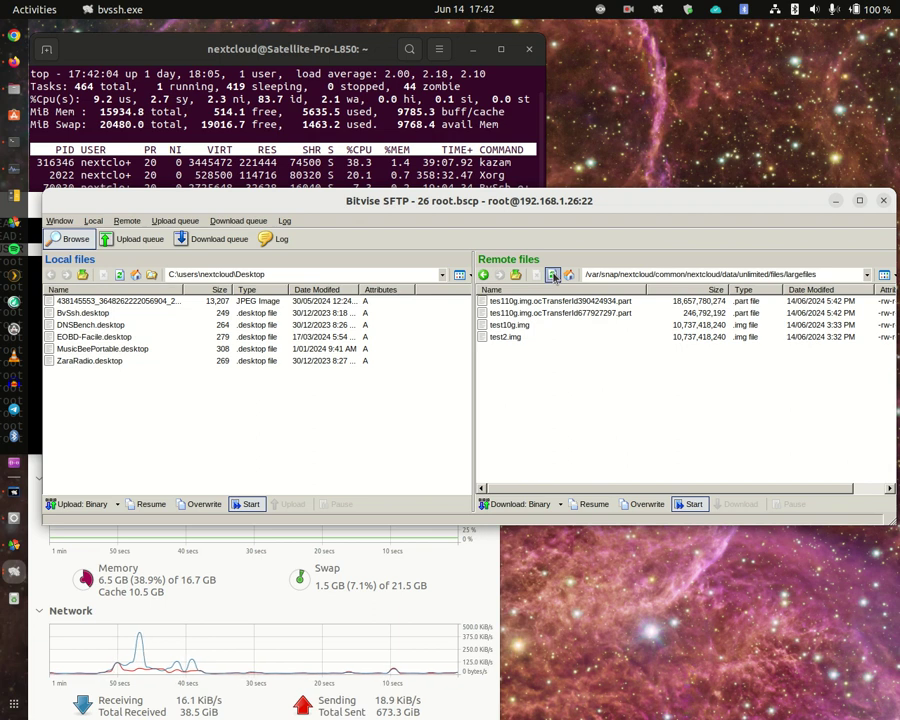
left_click(553, 275)
left_click(553, 275)
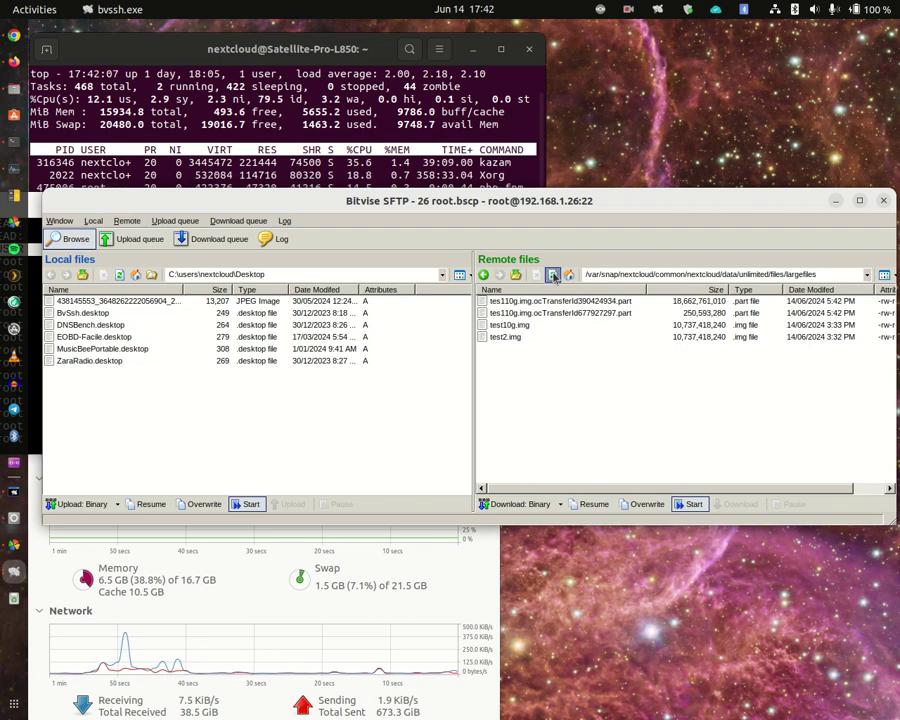
left_click(553, 275)
left_click(553, 275)
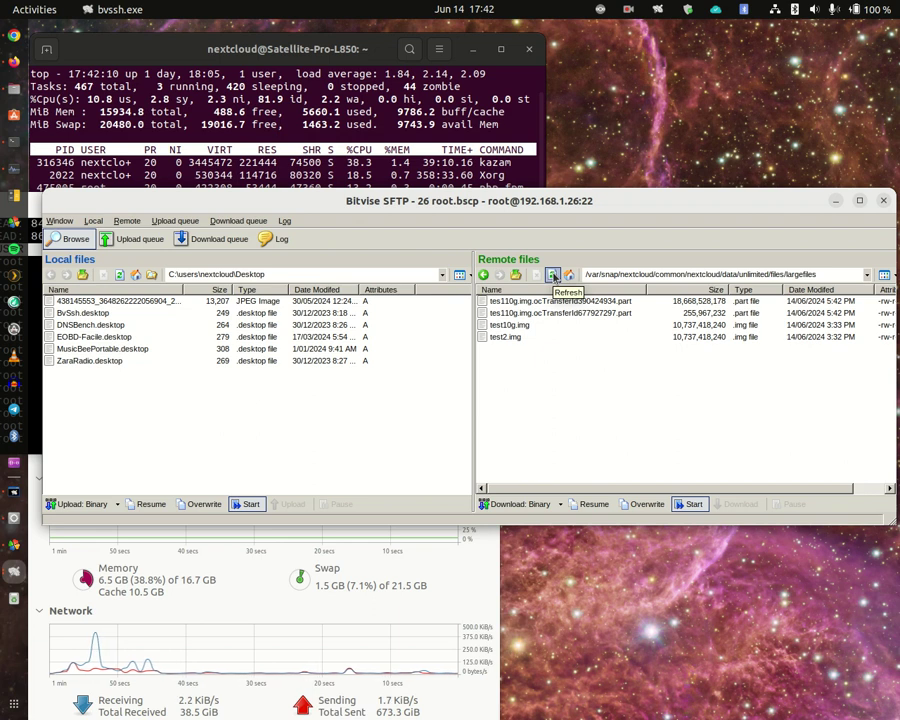
left_click(553, 275)
left_click(554, 276)
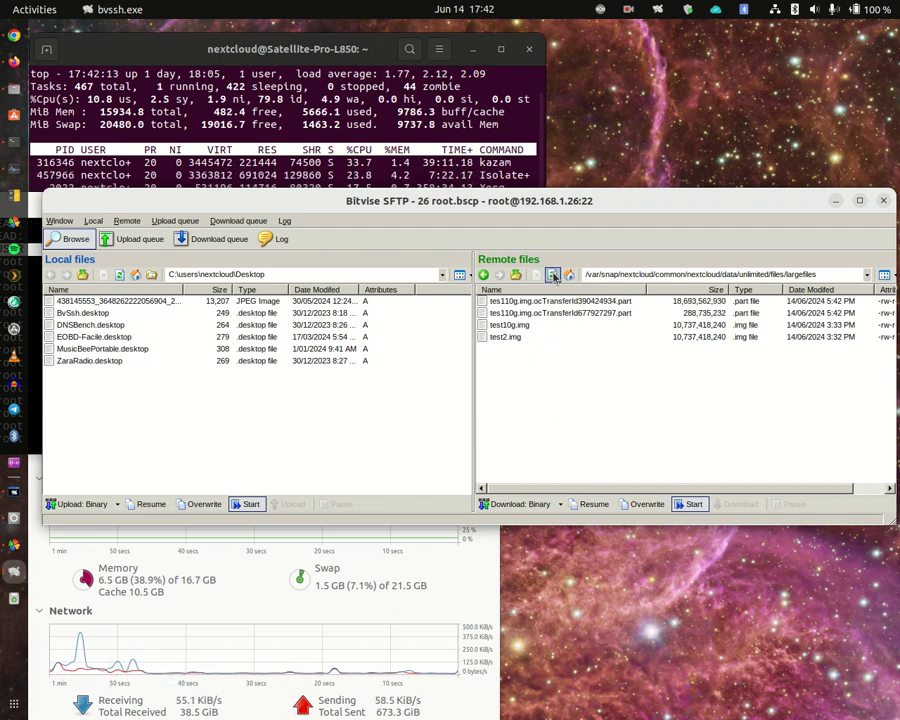
left_click(554, 276)
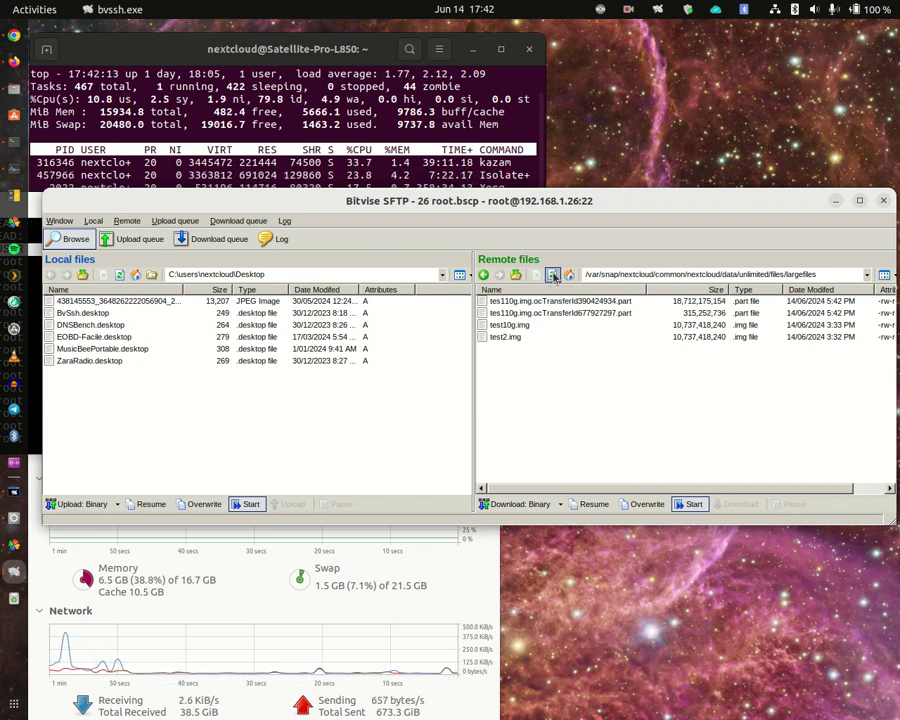
left_click(554, 276)
left_click(554, 276)
left_click(554, 276)
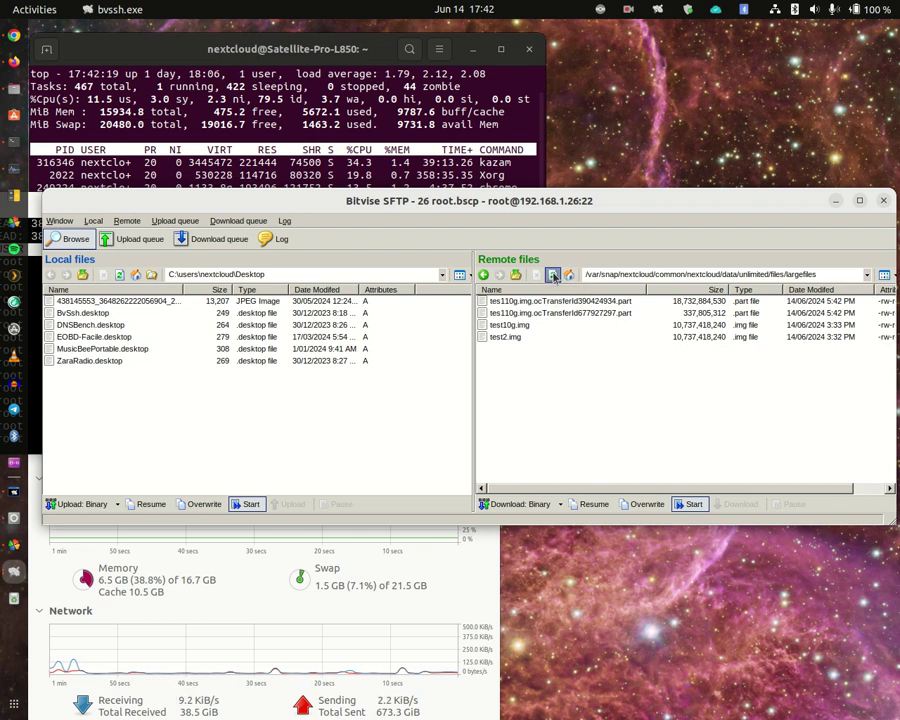
left_click(554, 276)
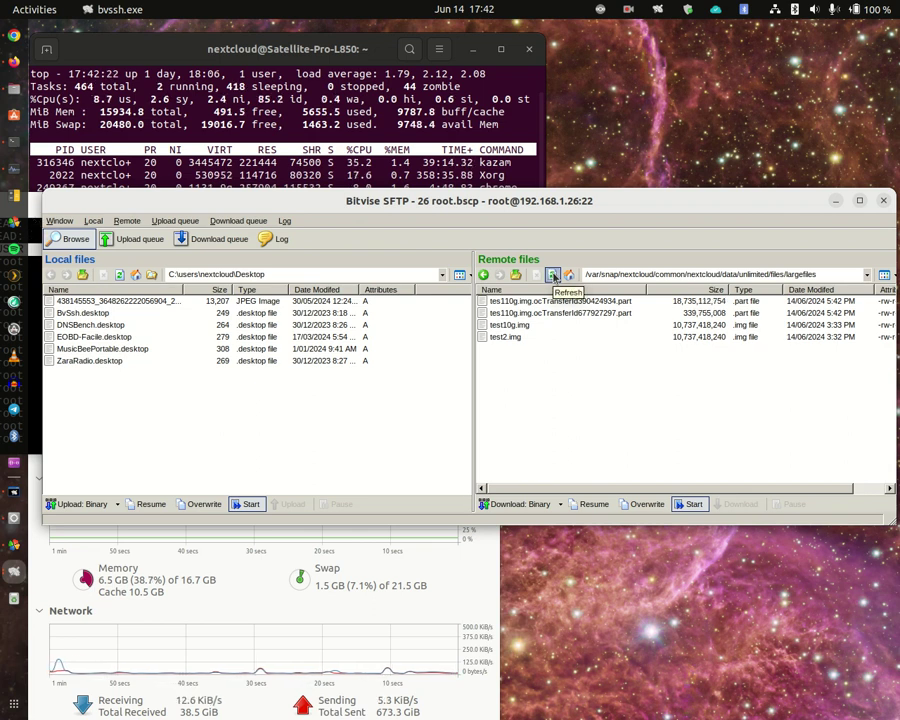
left_click(554, 276)
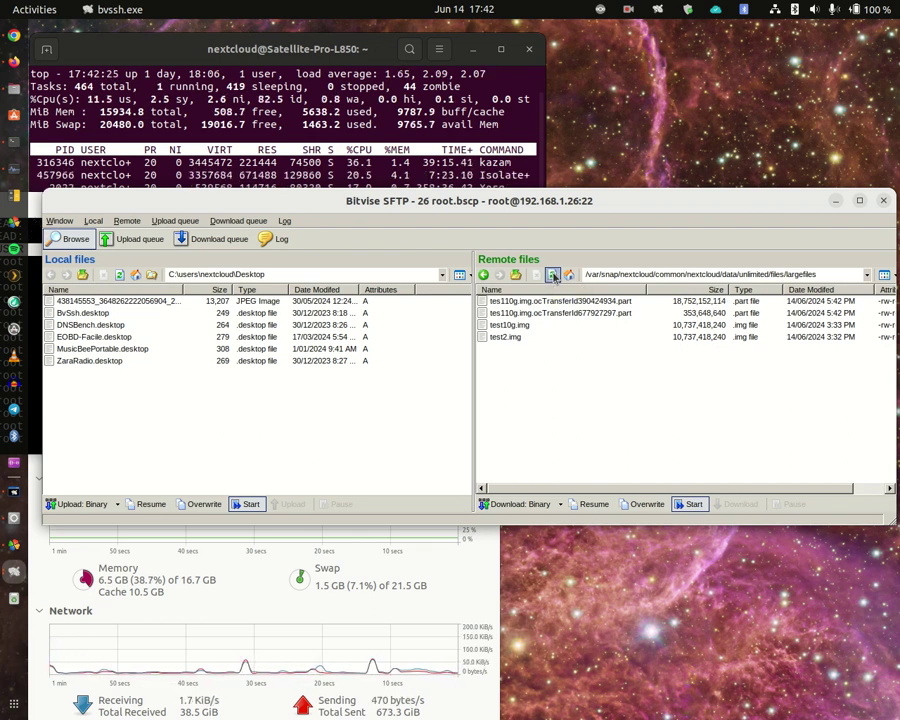
left_click(554, 276)
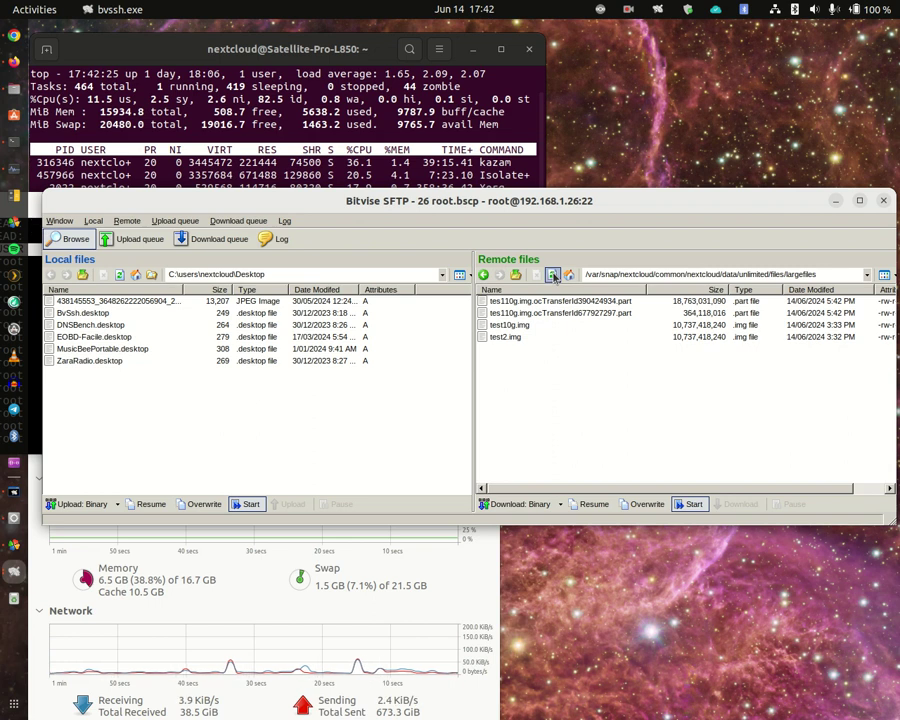
left_click(554, 276)
left_click(554, 276)
left_click(554, 276)
left_click(554, 276)
left_click(554, 276)
left_click(554, 276)
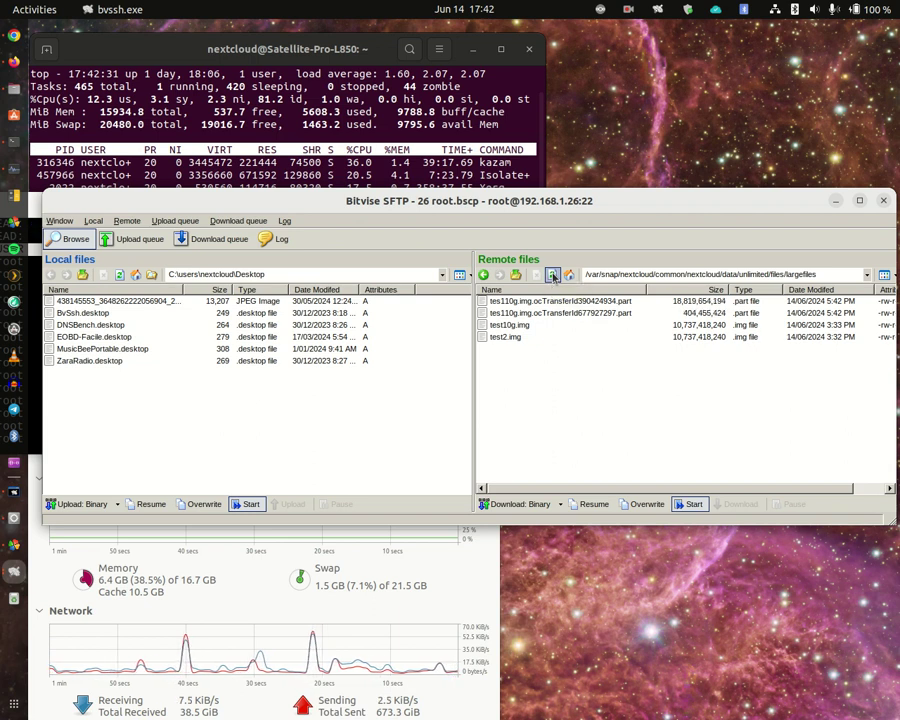
left_click(554, 276)
left_click(554, 276)
left_click(554, 276)
left_click(554, 276)
left_click(554, 276)
left_click(554, 276)
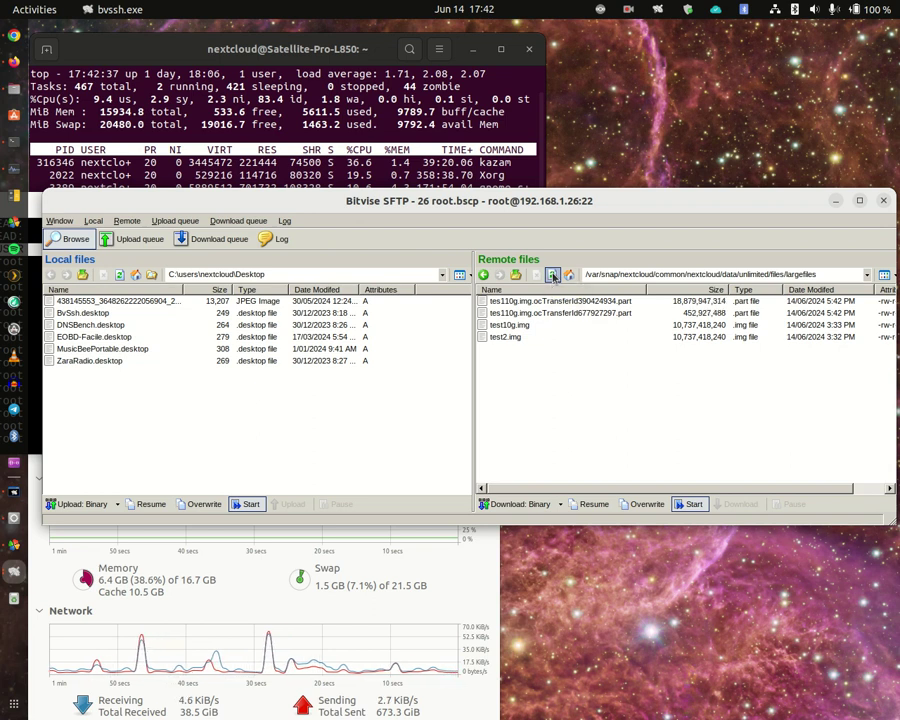
left_click(554, 276)
left_click(554, 276)
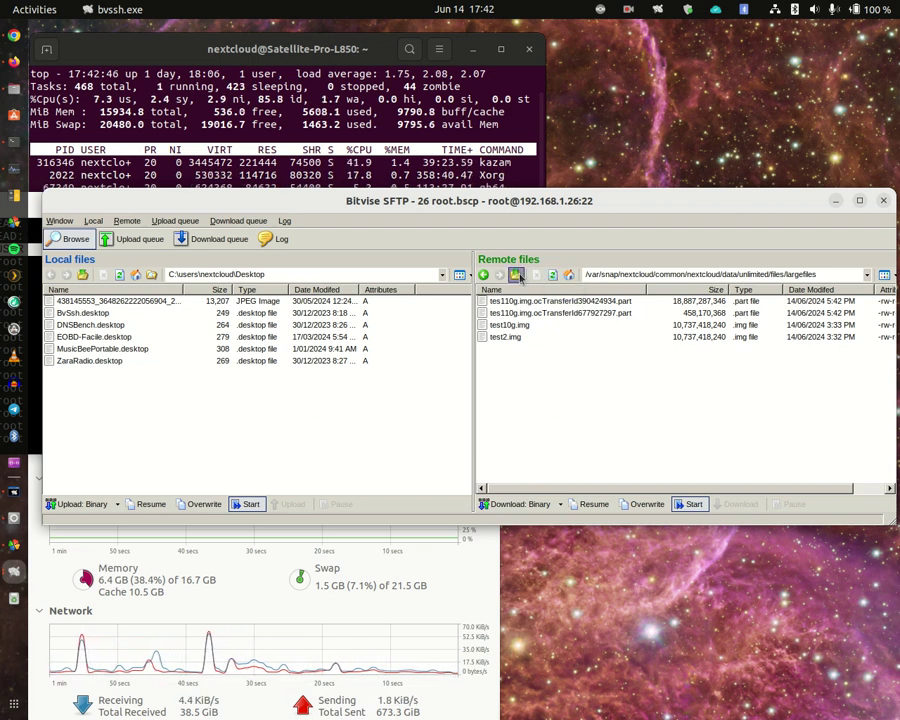
left_click(517, 275)
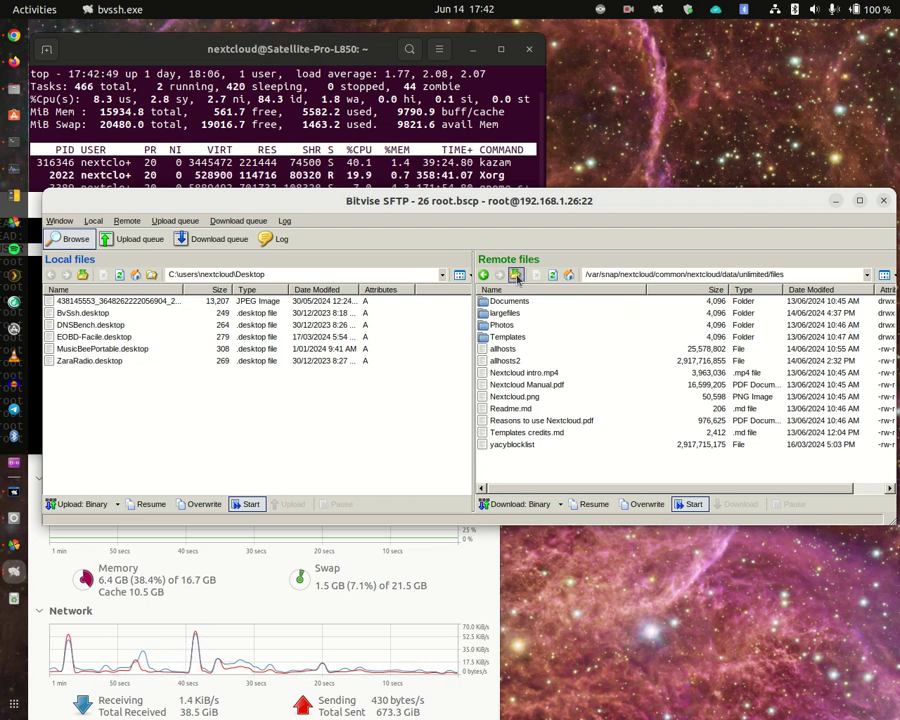
left_click(517, 276)
left_click(505, 351)
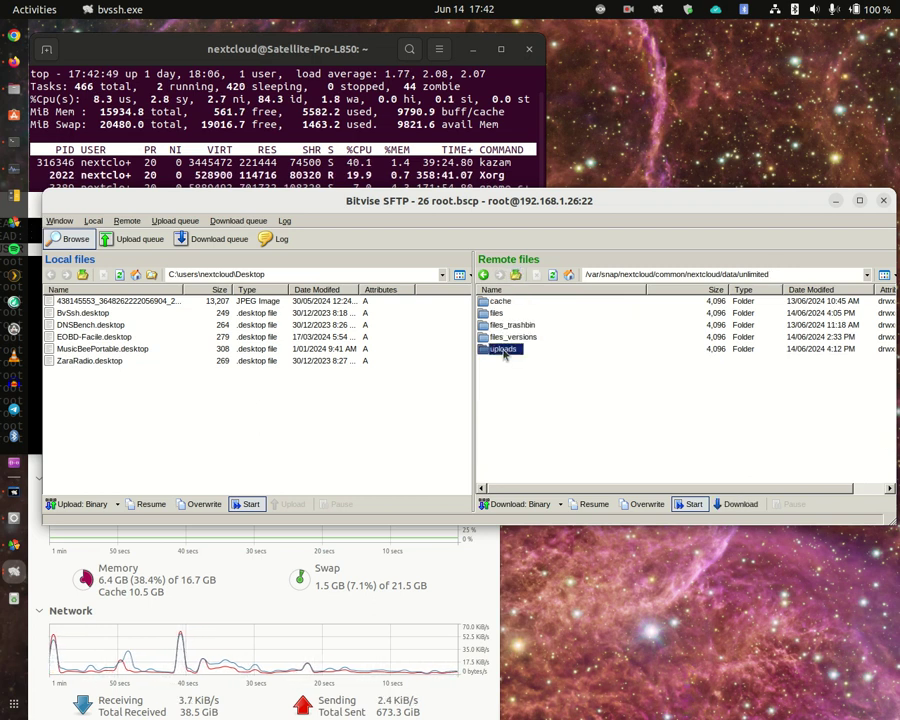
double_click(505, 351)
double_click(511, 302)
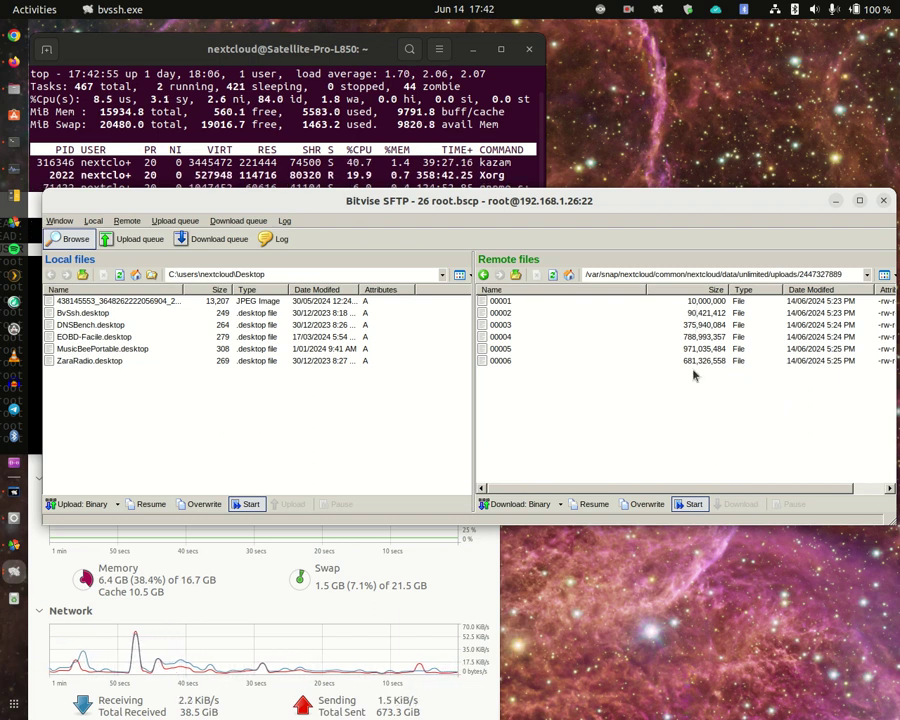
Step: Switch to Calculator and add the six chunk sizes in megabytes: 10+90+375+788+971+681
left_click(12, 197)
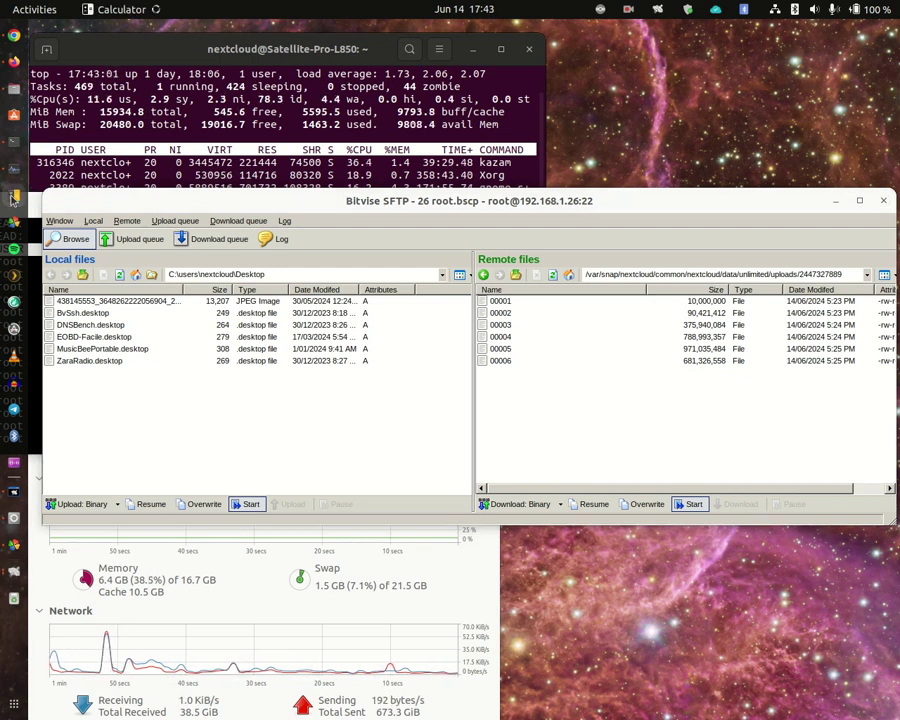
left_click(59, 325)
left_click(54, 358)
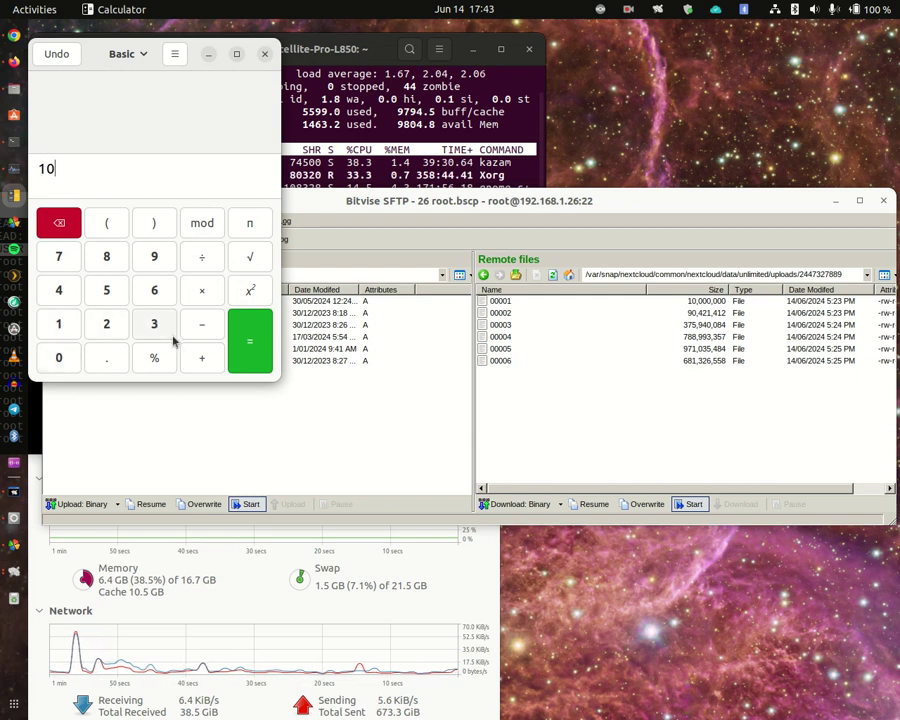
left_click(201, 357)
left_click(154, 252)
left_click(60, 356)
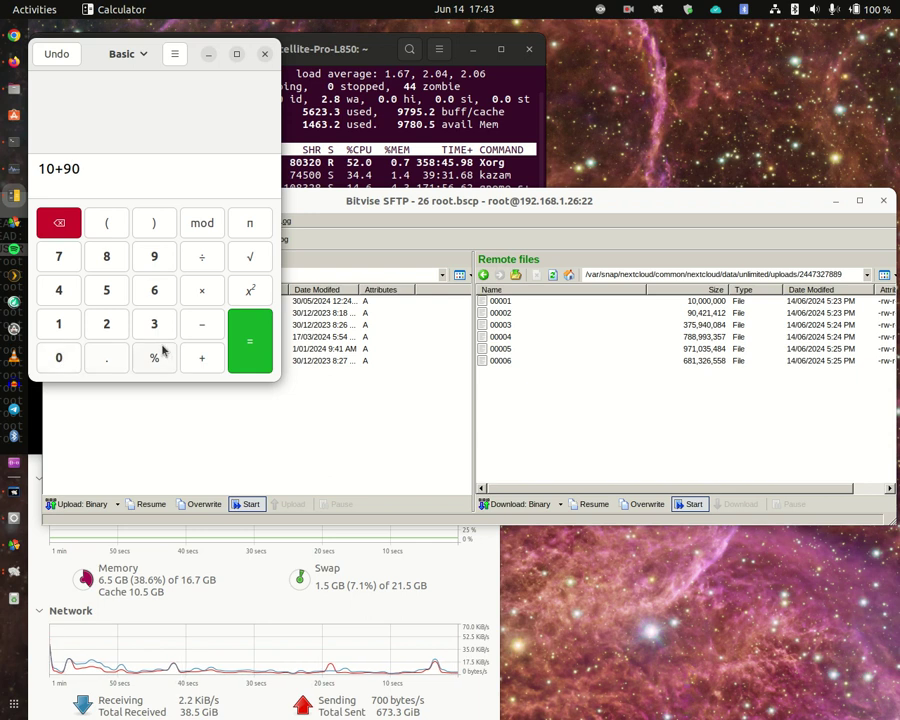
left_click(197, 360)
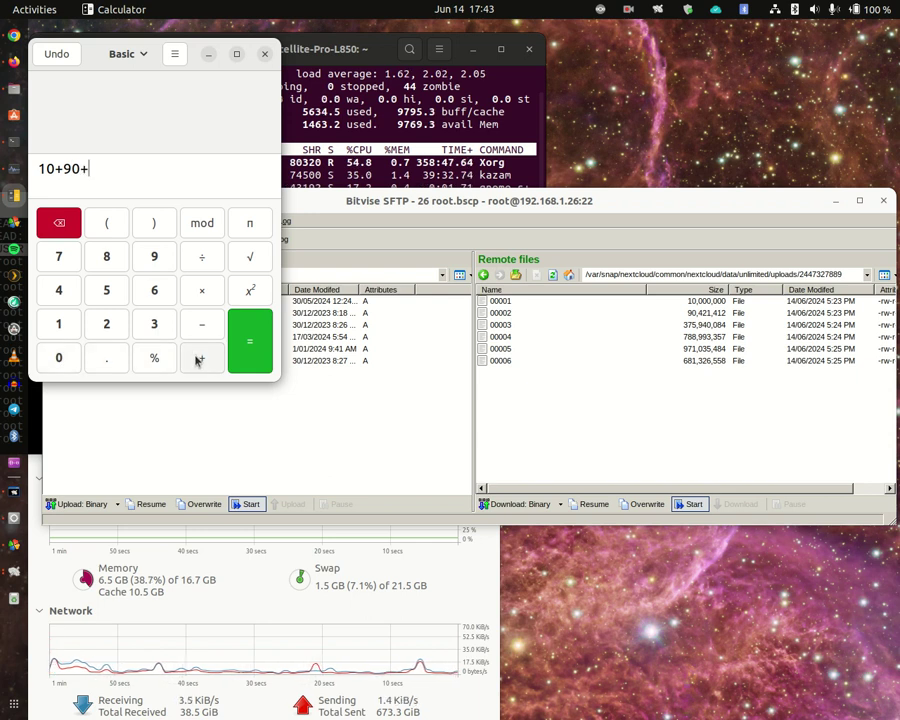
left_click(152, 328)
left_click(60, 258)
left_click(128, 294)
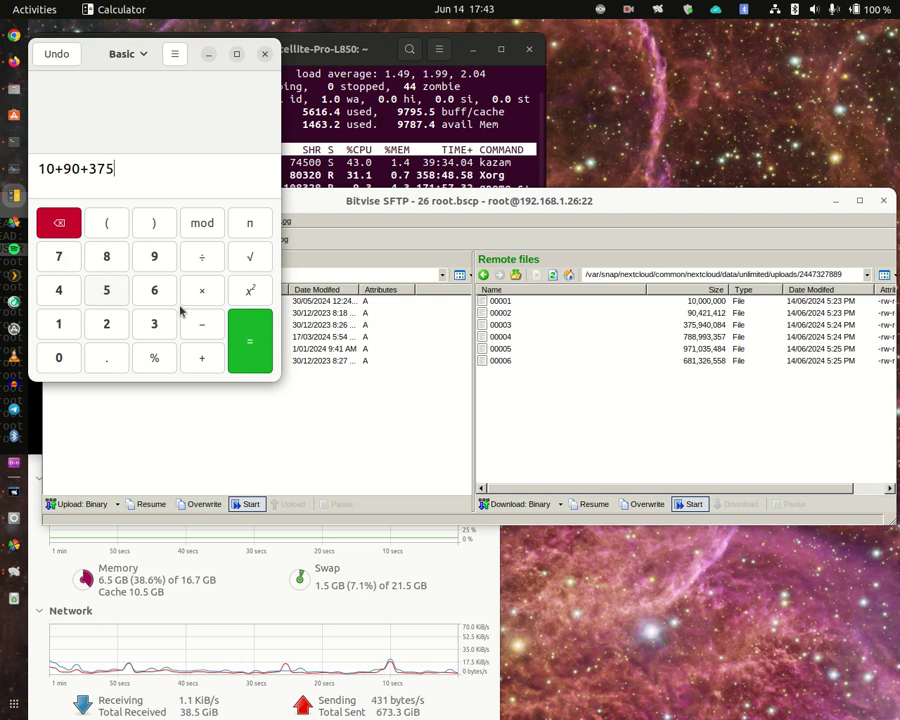
left_click(201, 361)
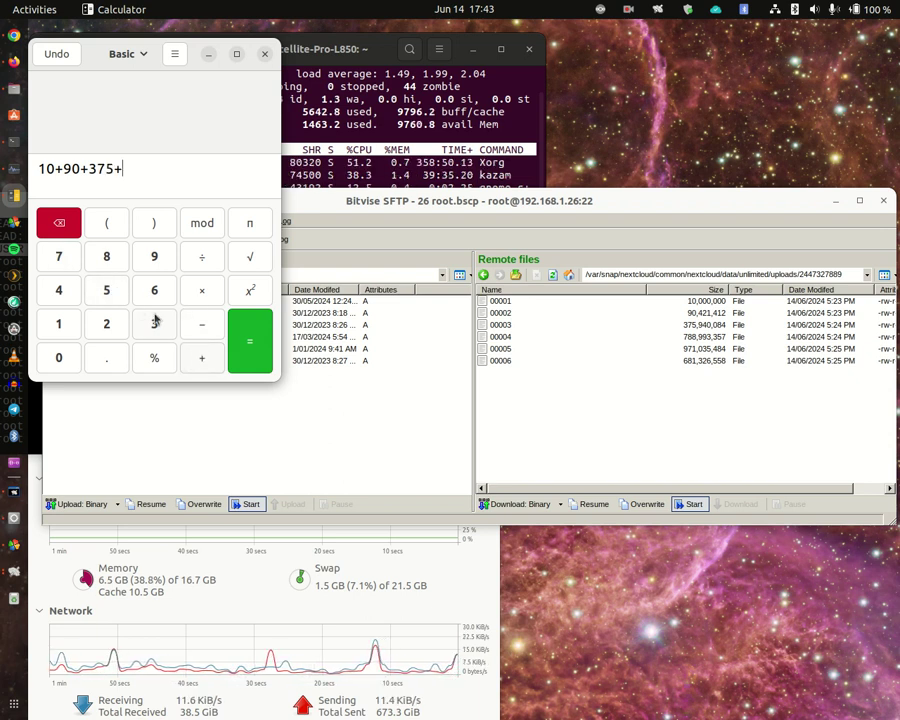
left_click(55, 259)
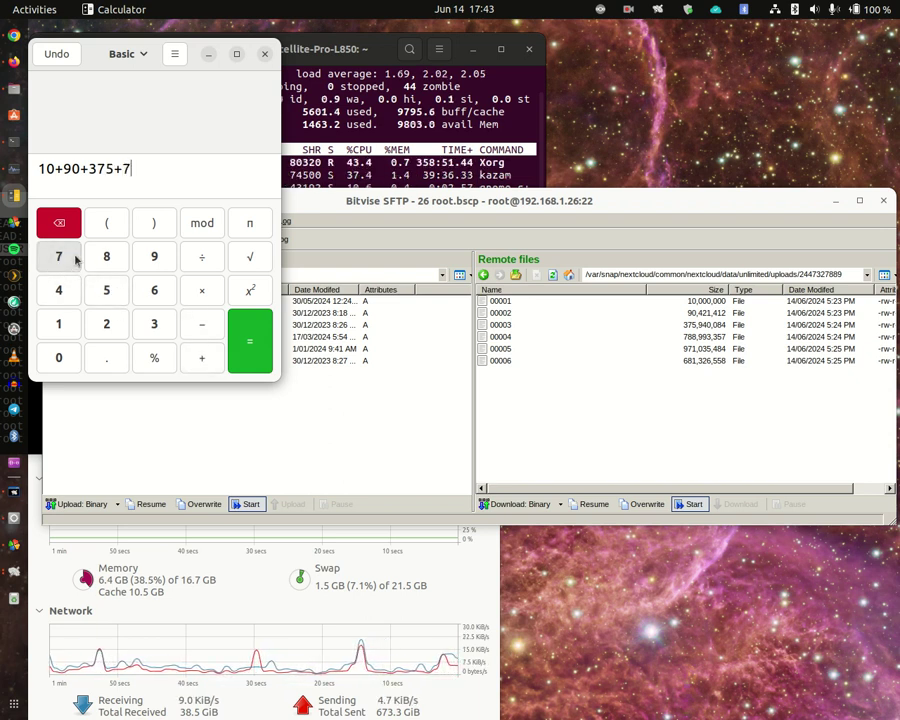
left_click(104, 258)
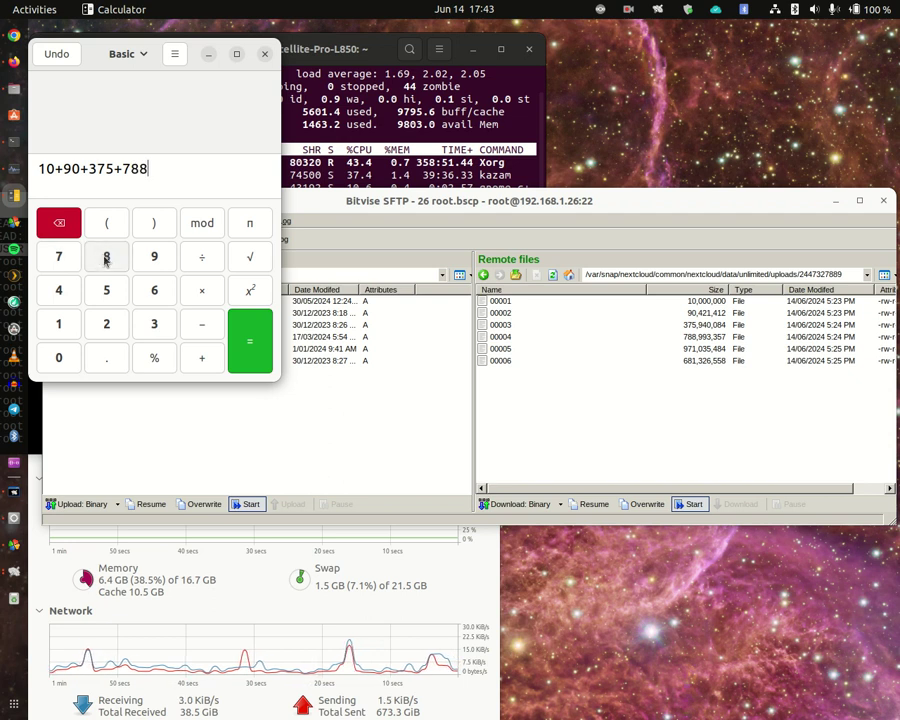
left_click(201, 355)
left_click(150, 256)
left_click(62, 258)
left_click(57, 324)
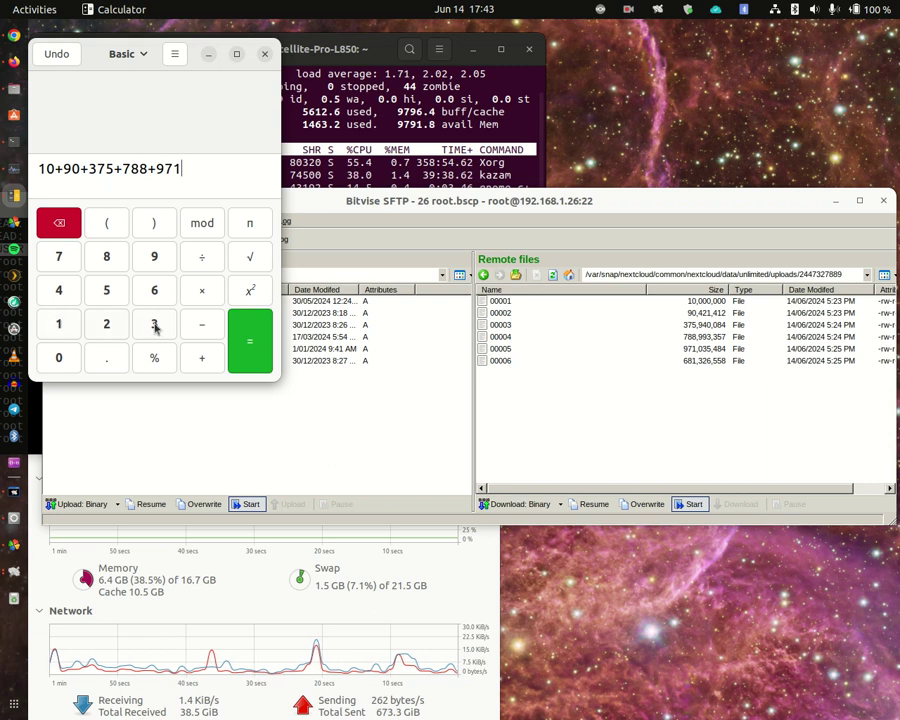
left_click(203, 356)
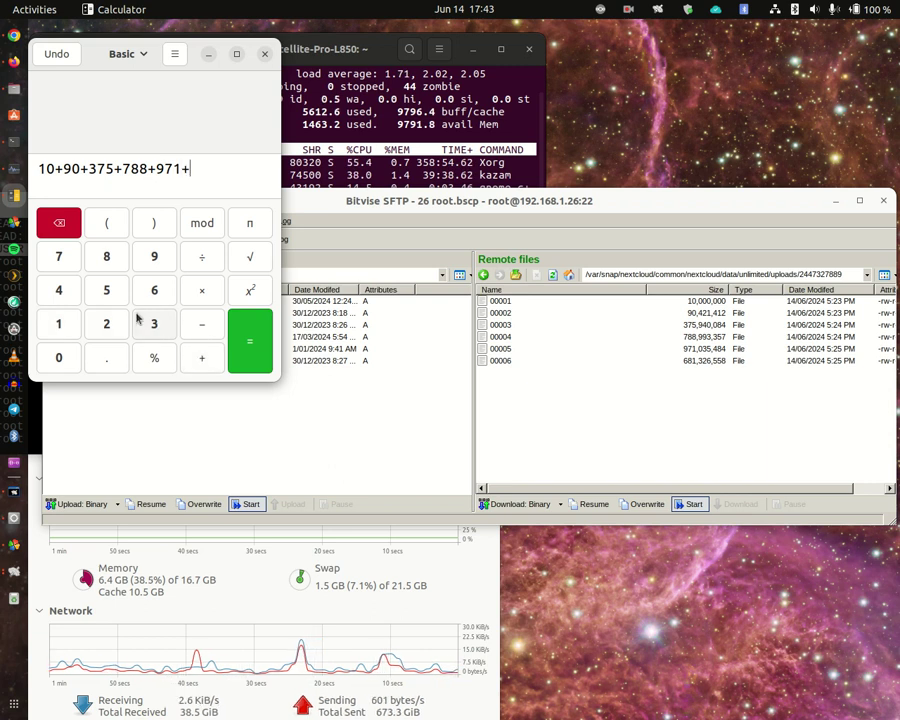
left_click(153, 290)
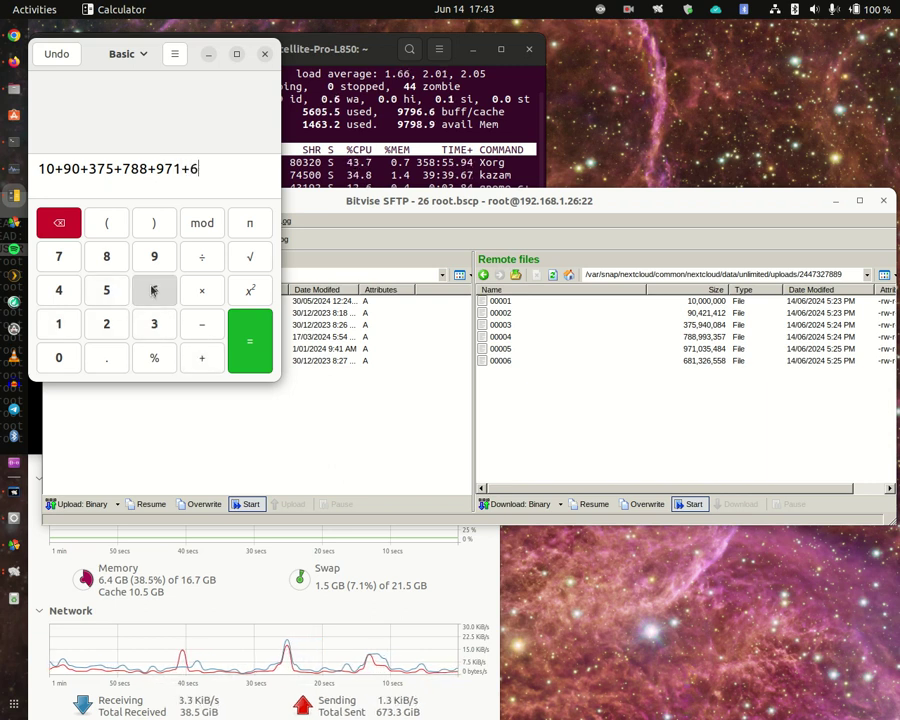
left_click(106, 257)
left_click(57, 324)
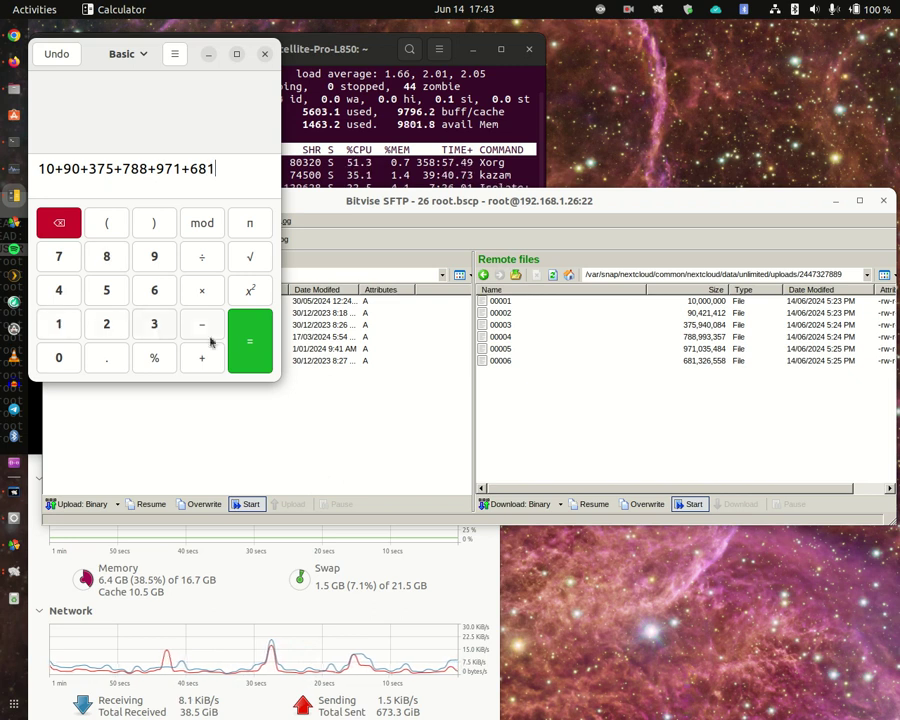
left_click(248, 341)
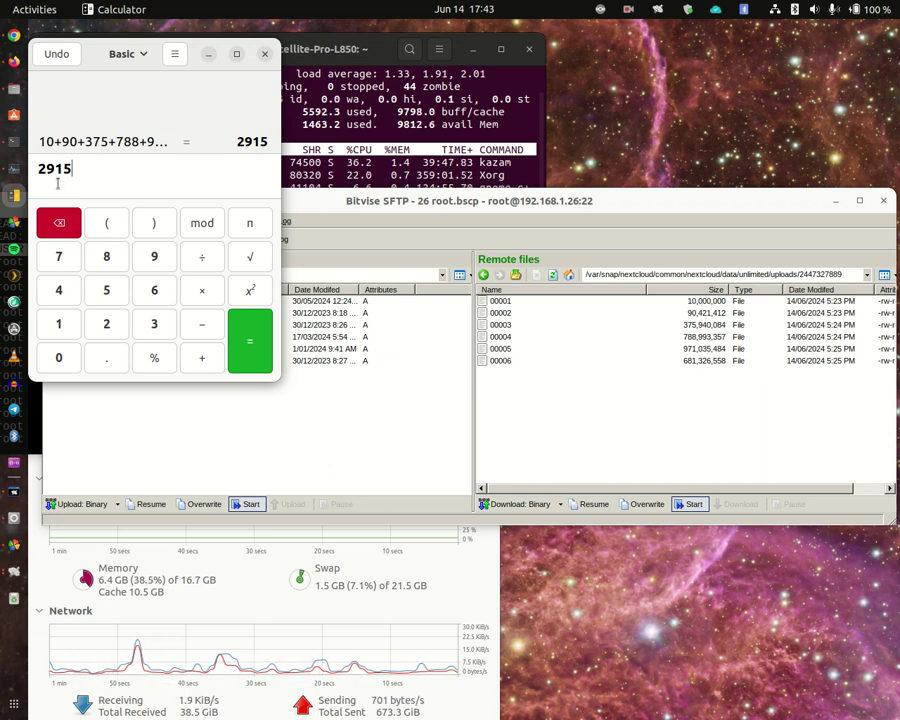
Step: Capture a screenshot of the entire screen with the calculated chunk total and the chunk listing
key("Print")
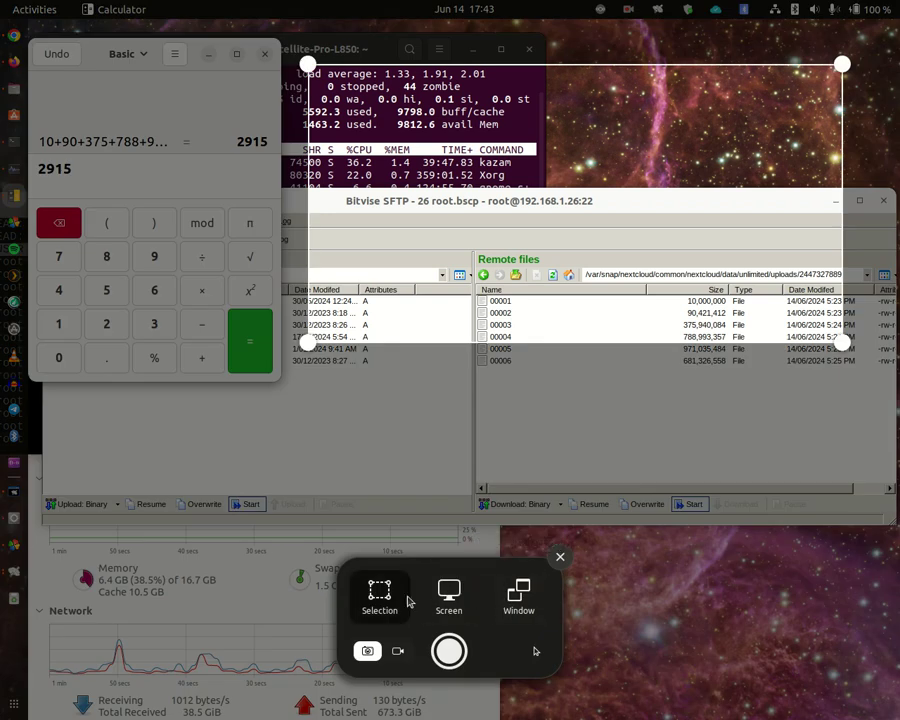
left_click(449, 596)
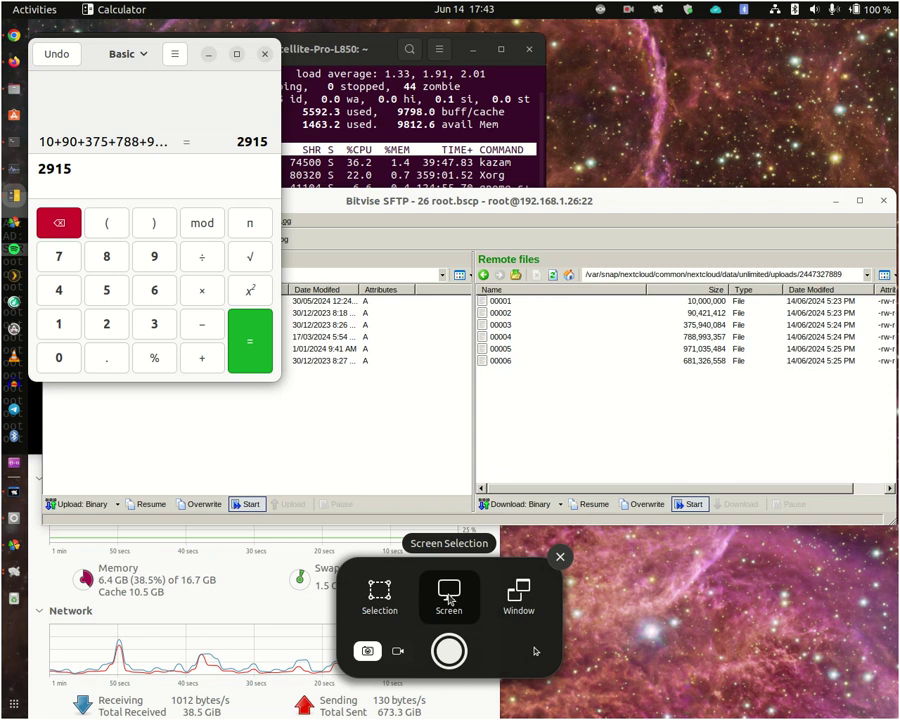
left_click(446, 655)
Step: Switch to Bitvise SFTP and return to files/largefiles under the unlimited directory to view the partial files
left_click(516, 275)
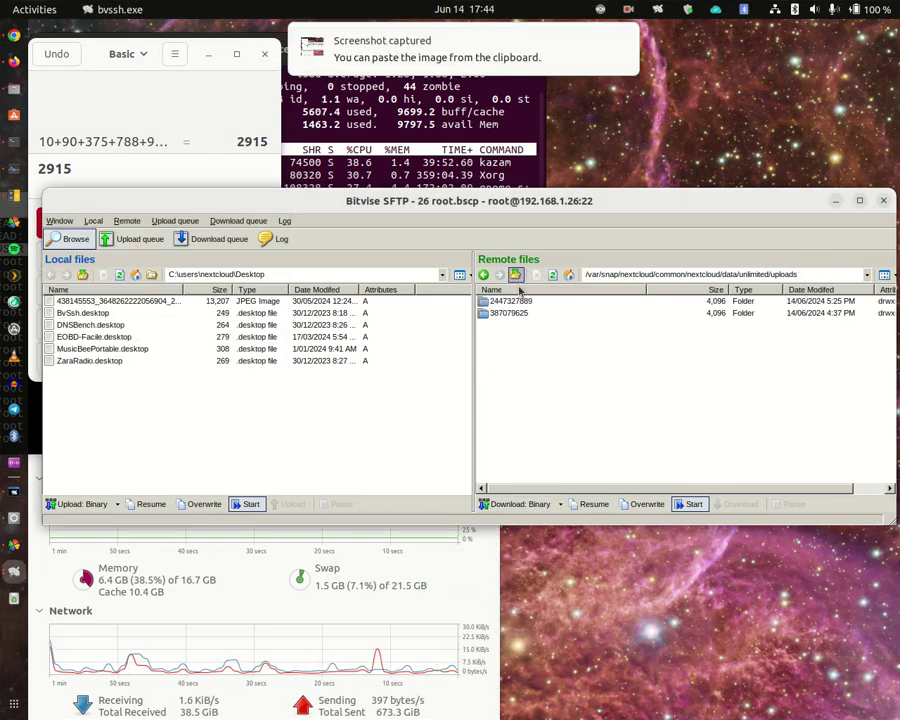
left_click(514, 275)
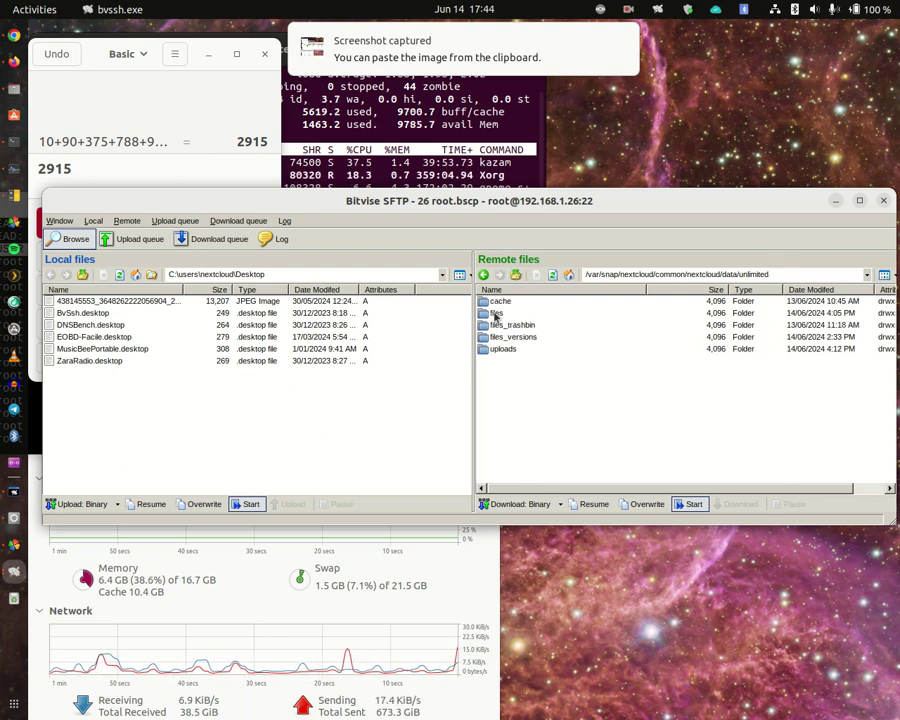
double_click(494, 314)
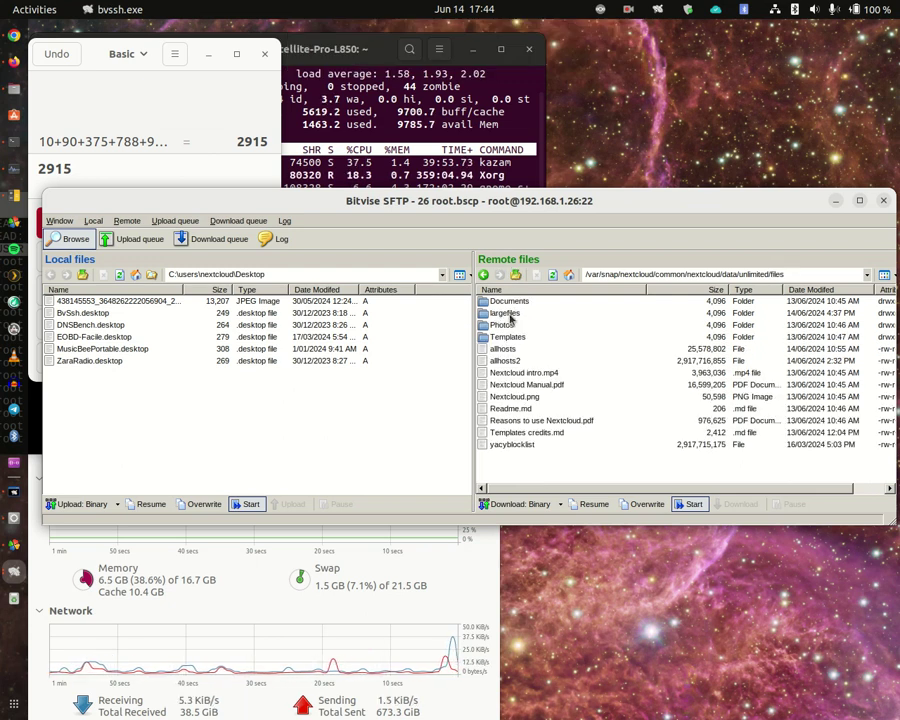
double_click(508, 314)
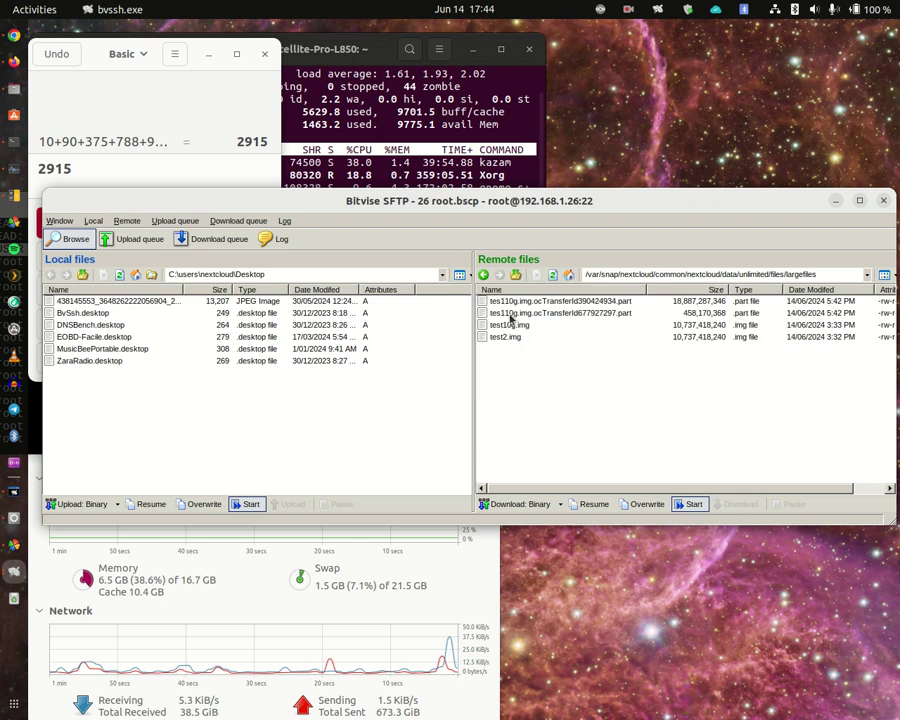
Step: Refresh the remote largefiles listing and capture a full-screen screenshot of the partial file sizes
left_click(552, 275)
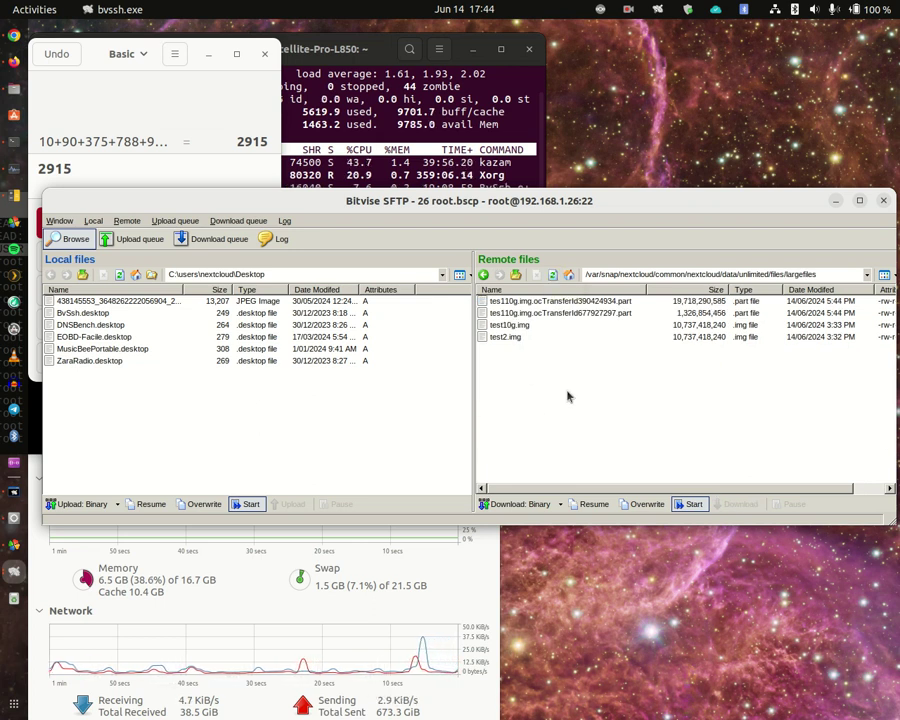
key("Print")
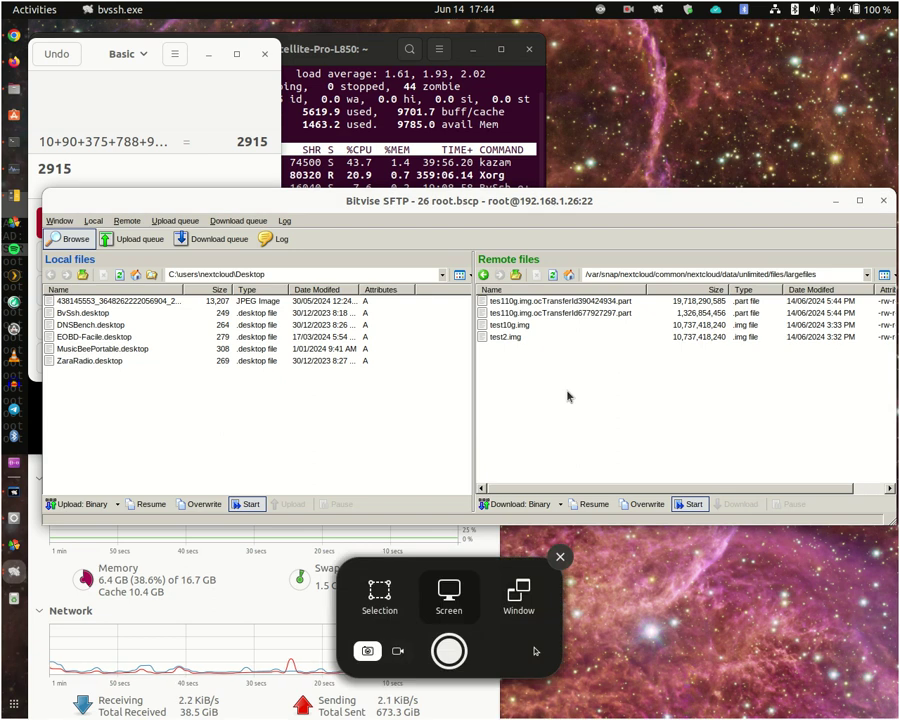
key("Return")
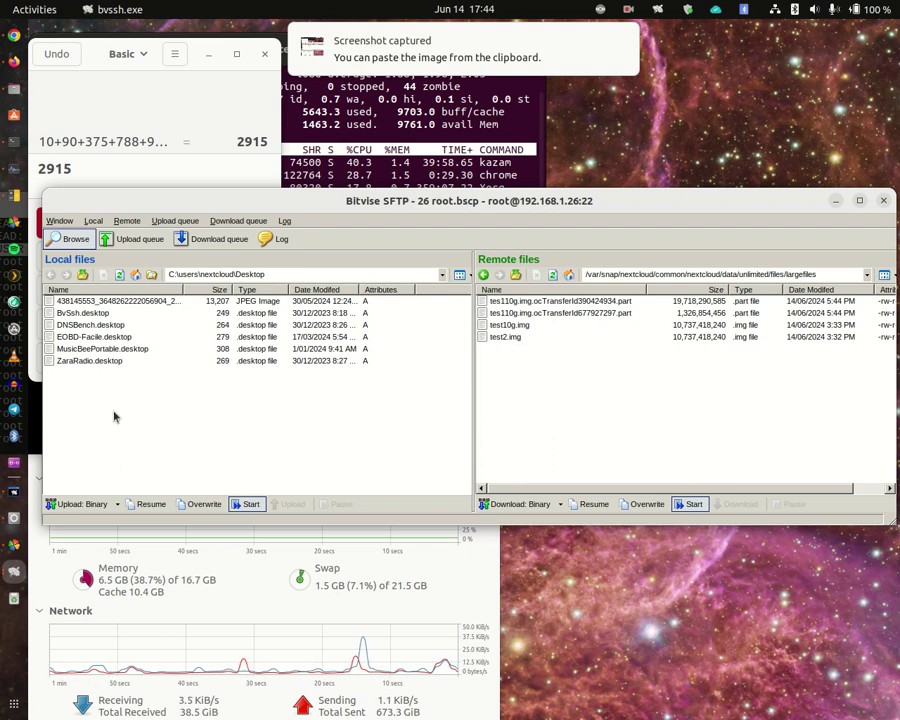
Step: Switch to the Bitvise xterm window and capture a full-screen screenshot of the server's disk I/O
left_click(31, 422)
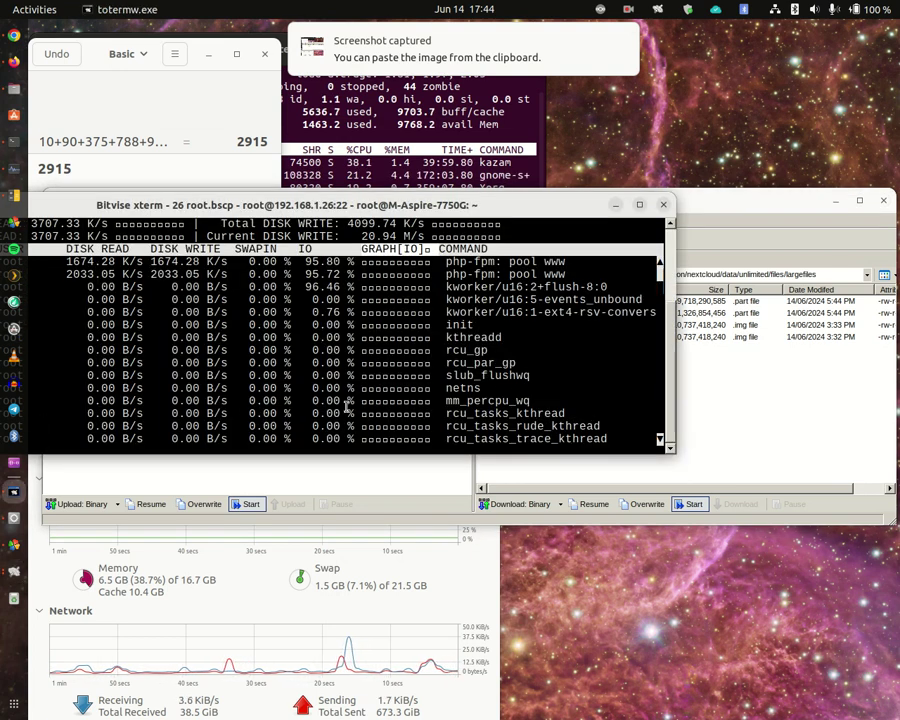
key("Print")
key("Return")
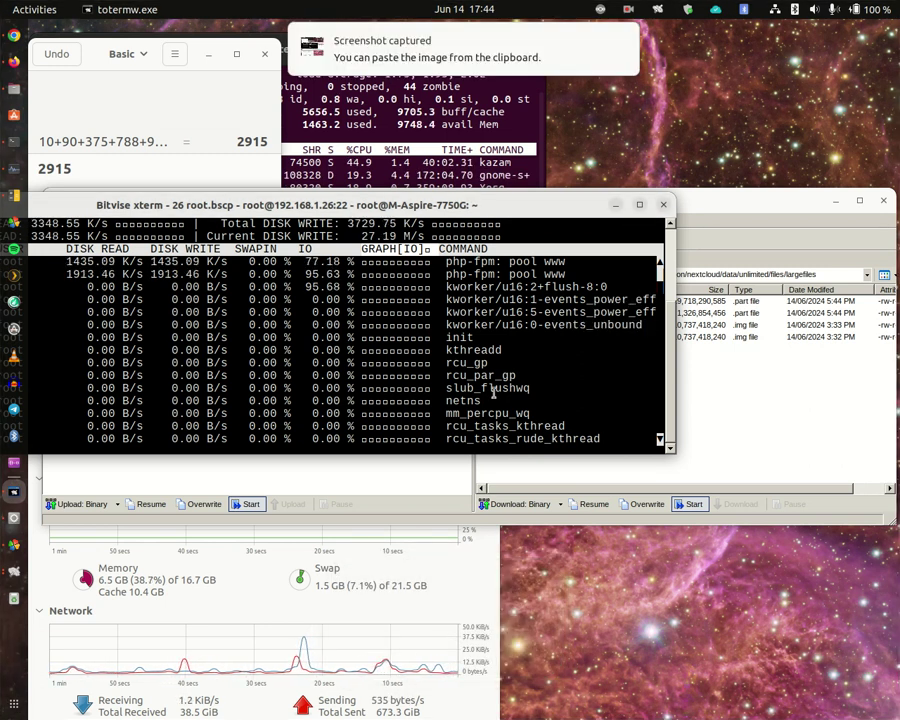
Step: Return to Bitvise SFTP and refresh the largefiles listing repeatedly to watch the two tes110g.img partial files grow
left_click(710, 408)
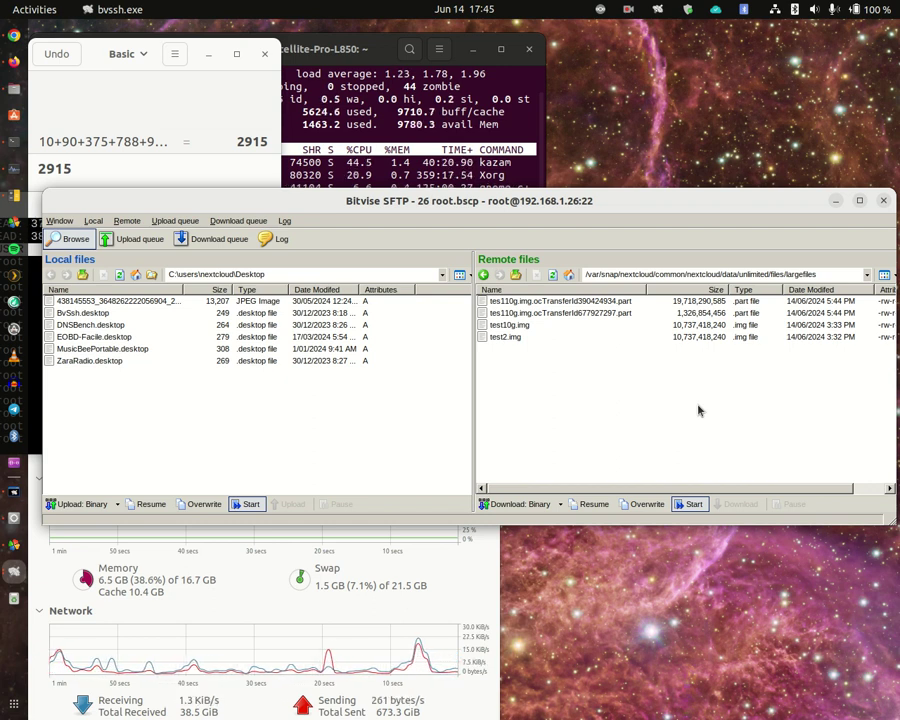
left_click(553, 277)
left_click(554, 277)
left_click(553, 277)
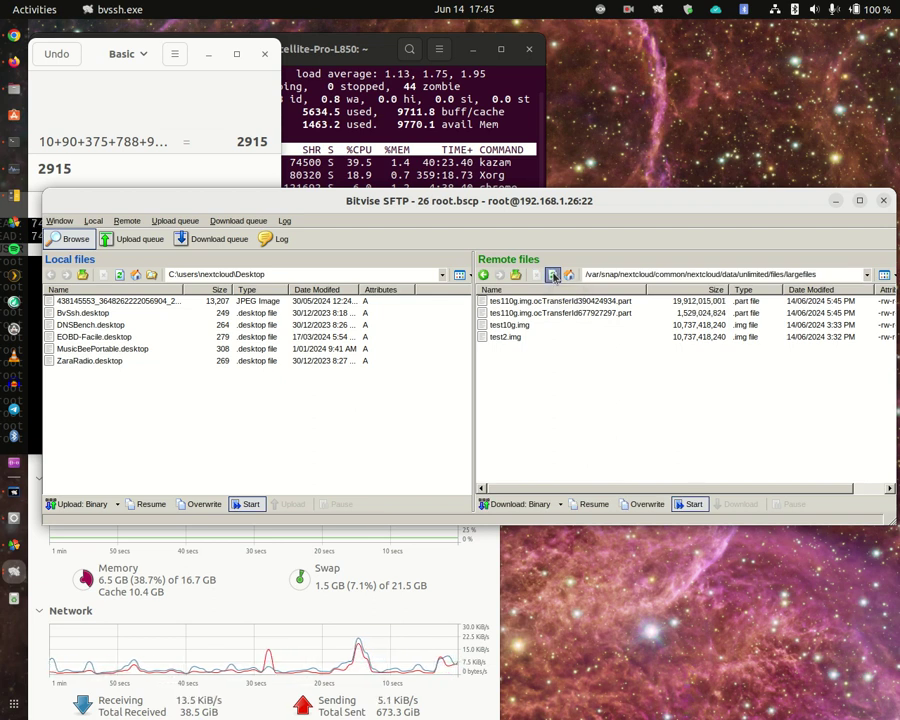
left_click(554, 277)
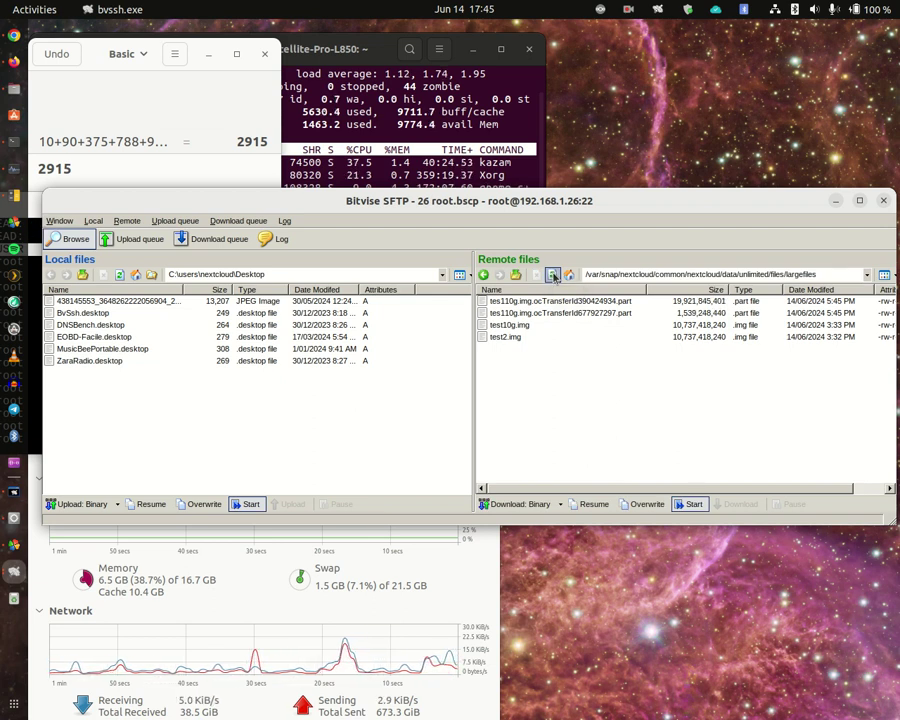
left_click(554, 277)
left_click(554, 277)
left_click(554, 277)
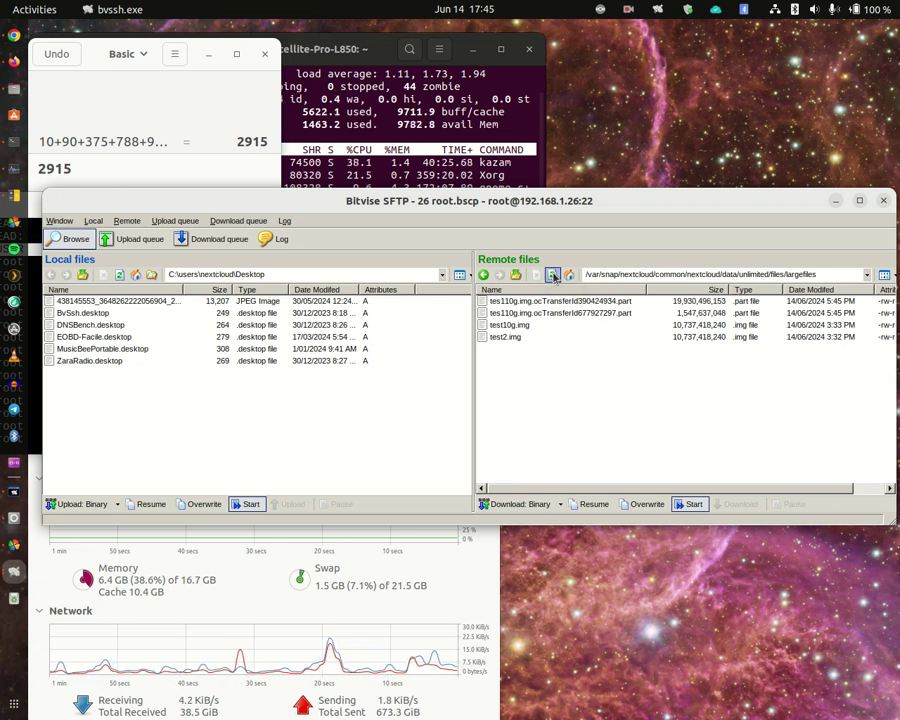
left_click(554, 277)
left_click(554, 277)
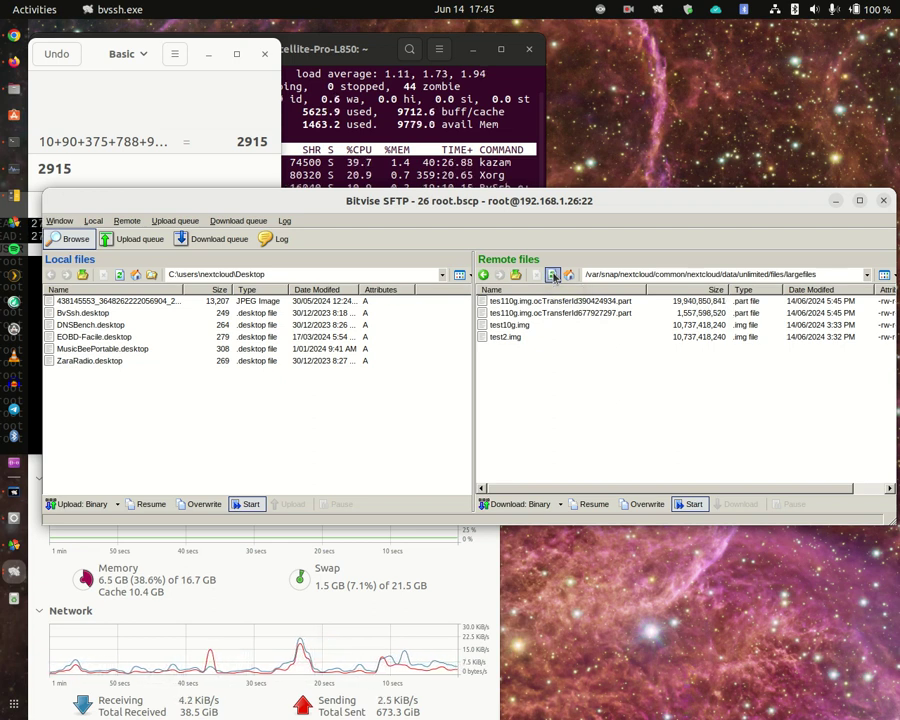
left_click(554, 277)
left_click(554, 277)
left_click(554, 277)
left_click(554, 277)
left_click(554, 277)
left_click(554, 277)
left_click(554, 277)
left_click(554, 277)
left_click(554, 277)
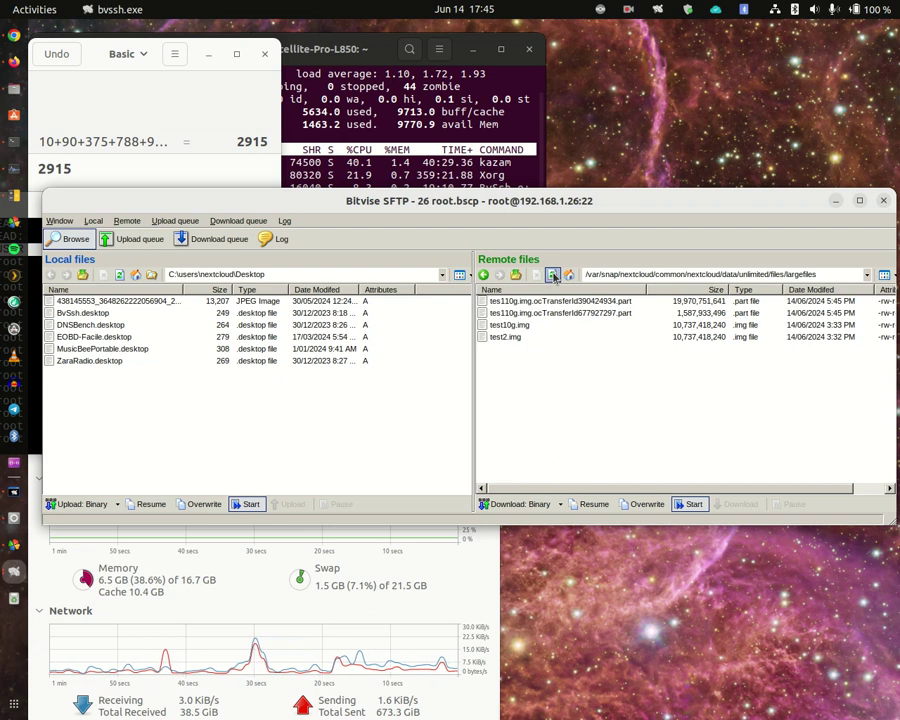
left_click(554, 277)
left_click(554, 277)
left_click(554, 277)
left_click(554, 277)
left_click(554, 277)
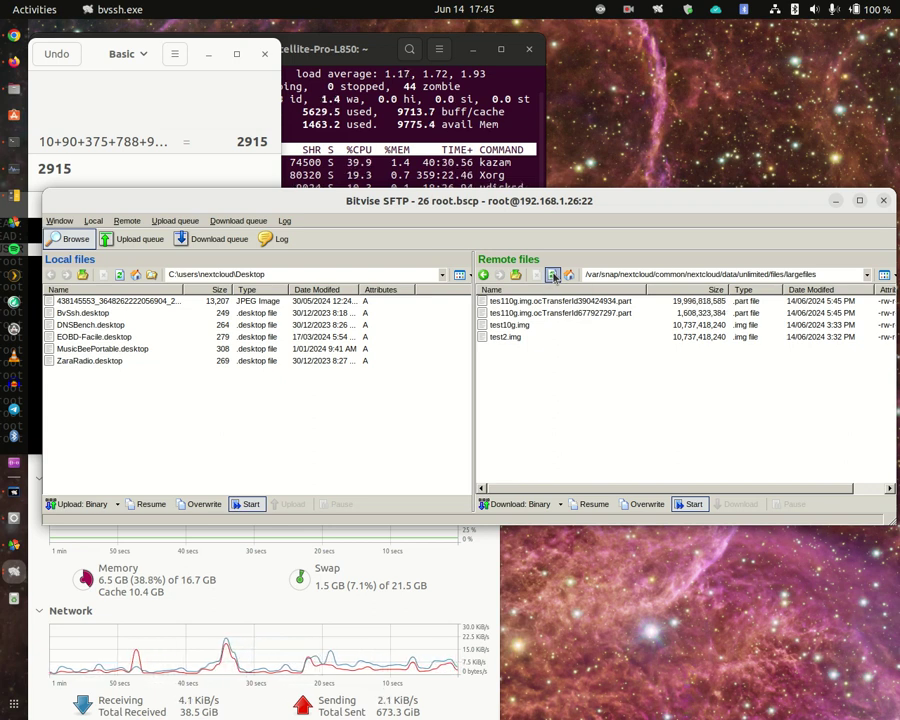
left_click(554, 277)
left_click(554, 277)
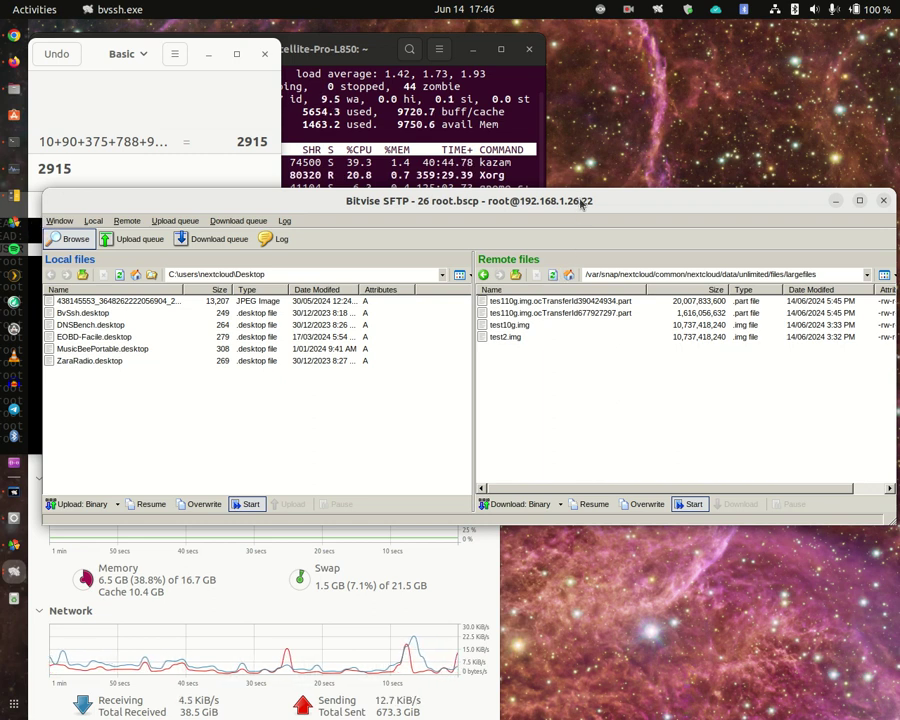
left_click(553, 275)
left_click(553, 275)
left_click(553, 275)
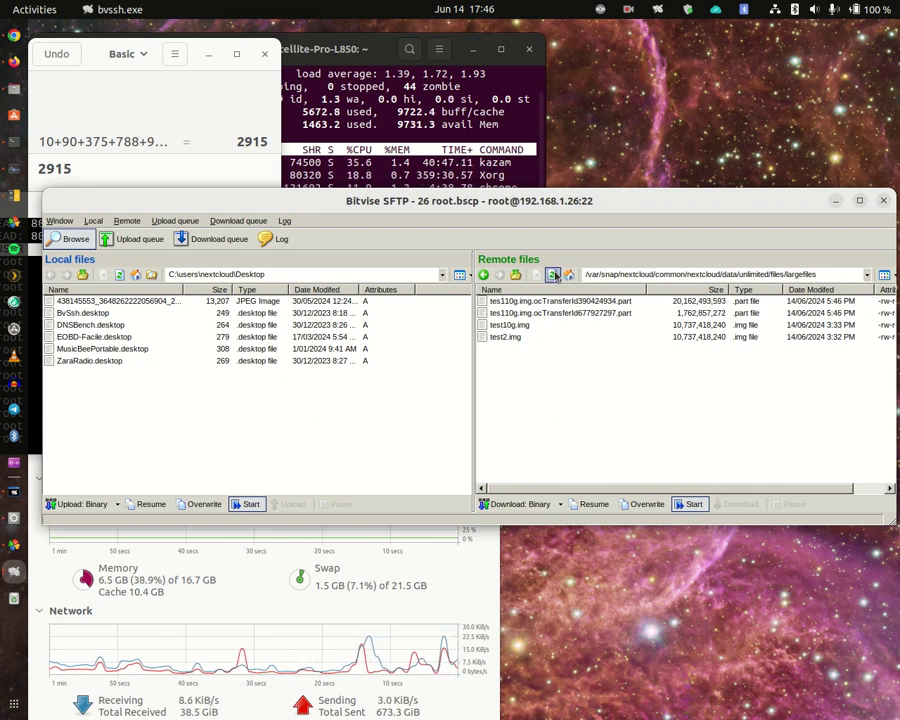
left_click(553, 275)
left_click(553, 275)
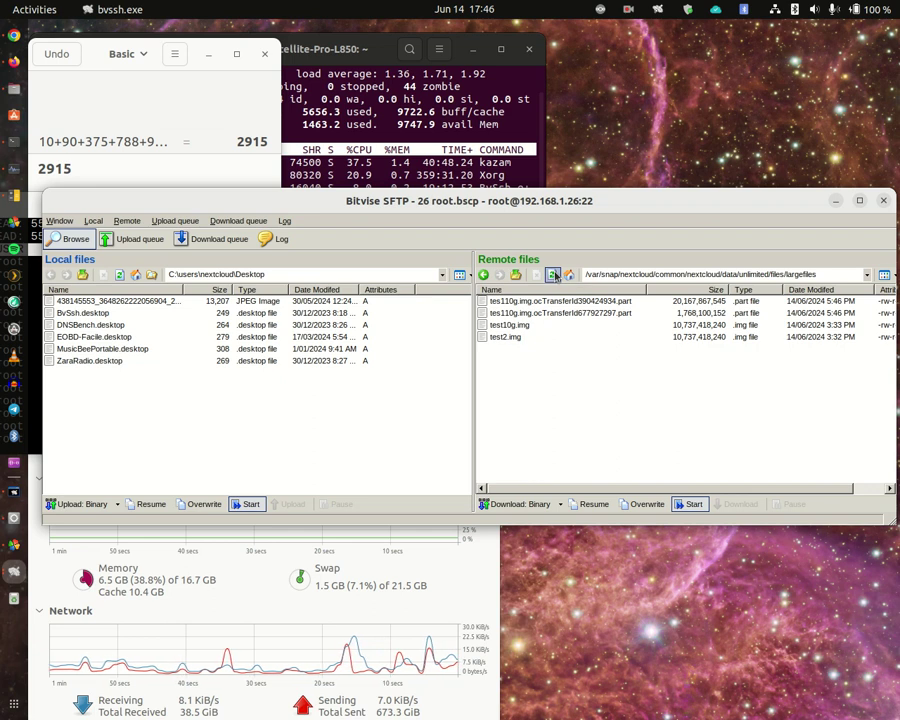
left_click(553, 275)
left_click(553, 275)
left_click(553, 275)
left_click(553, 275)
left_click(553, 275)
left_click(553, 275)
left_click(553, 275)
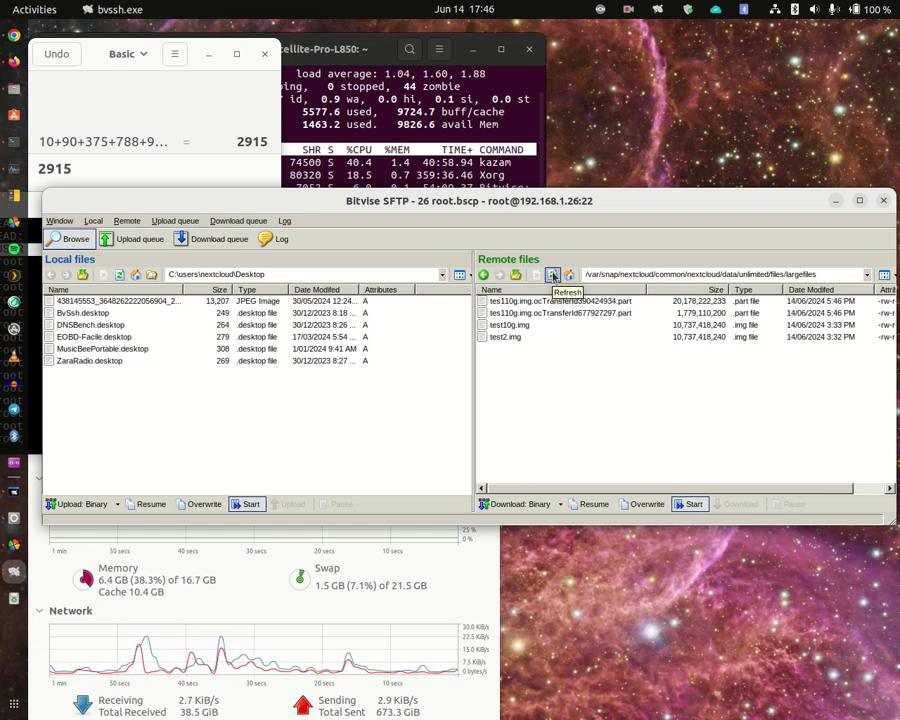
Step: Check the disk I/O in Bitvise xterm, shifting the SFTP window down and the xterm window left to reduce their overlap
left_click(13, 491)
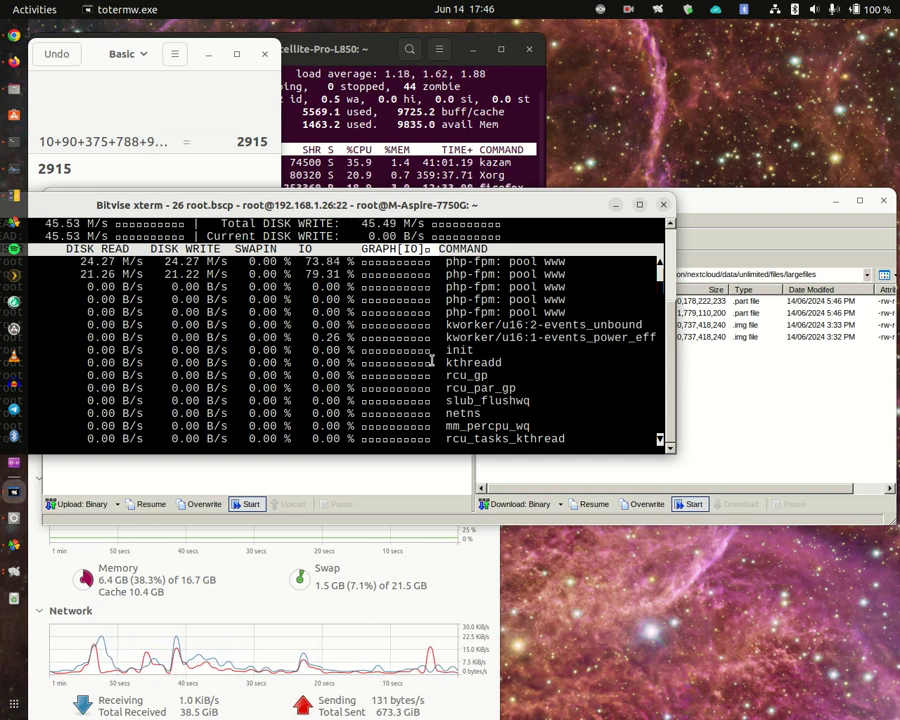
left_click(746, 203)
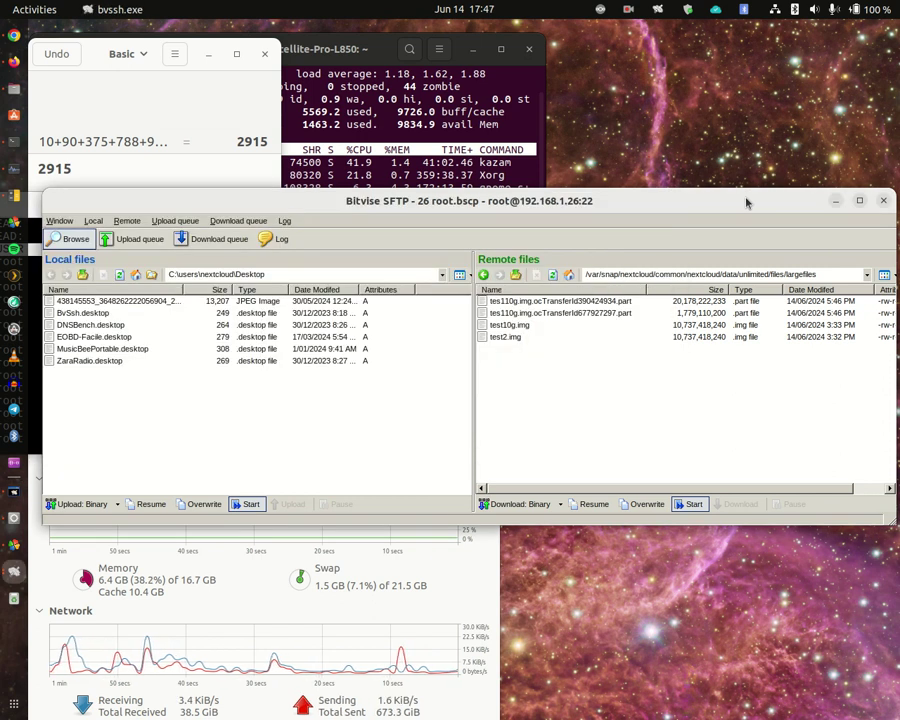
left_click_drag(643, 202, 639, 215)
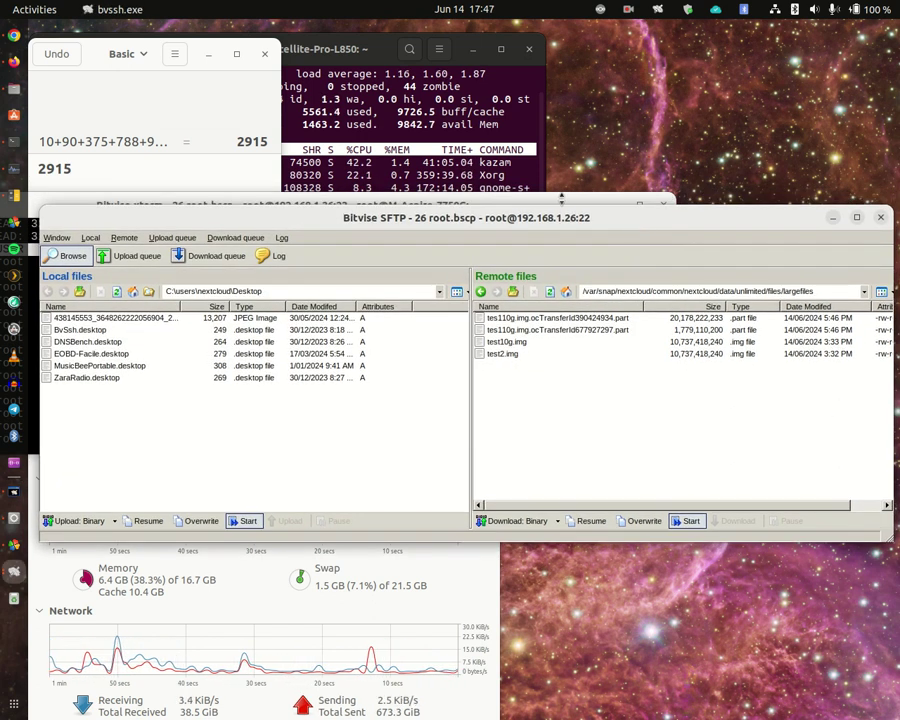
left_click(525, 202)
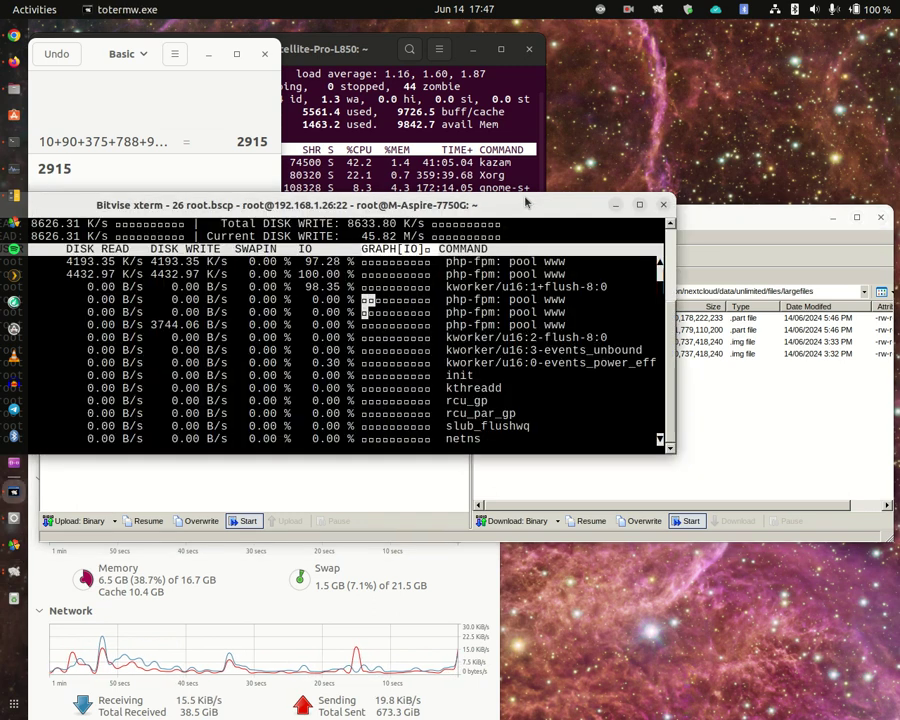
left_click_drag(525, 202, 444, 199)
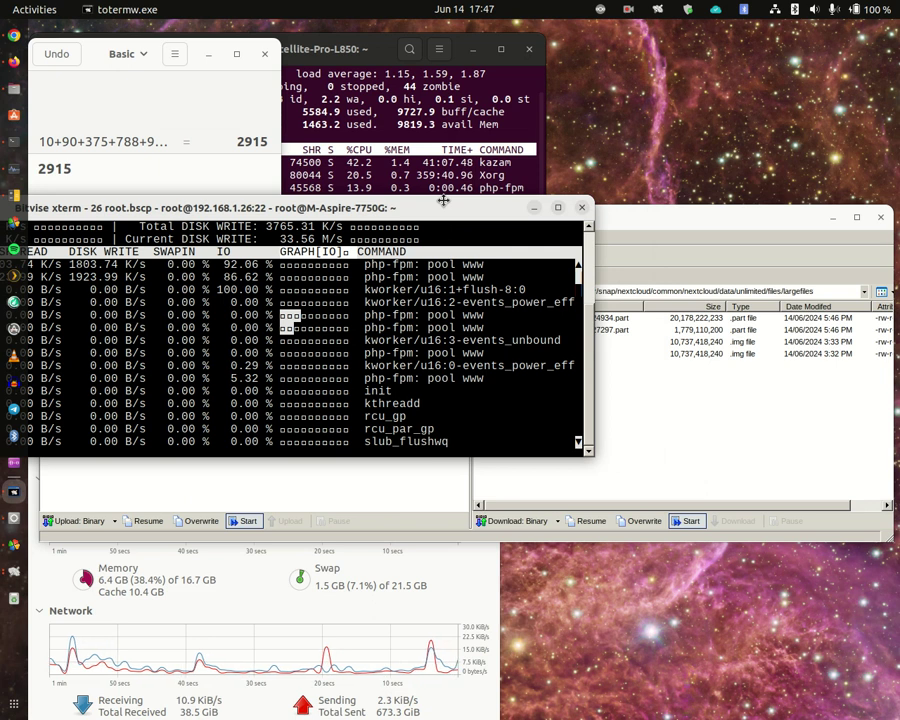
left_click_drag(443, 200, 390, 199)
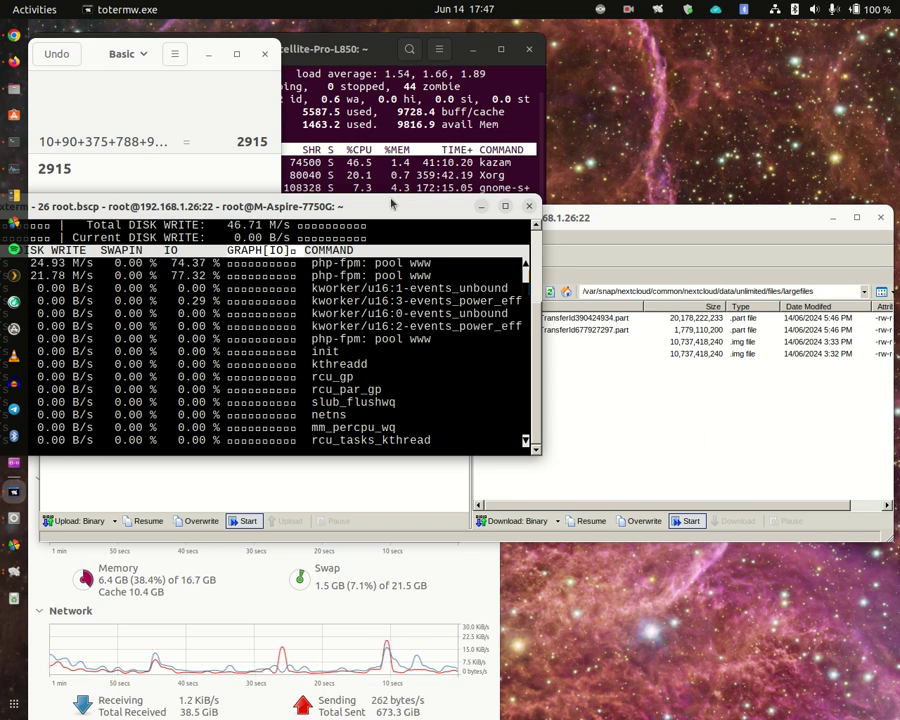
Step: Refresh the largefiles listing and move the xterm and Calculator windows up to keep total disk write in view above the SFTP window
left_click(549, 291)
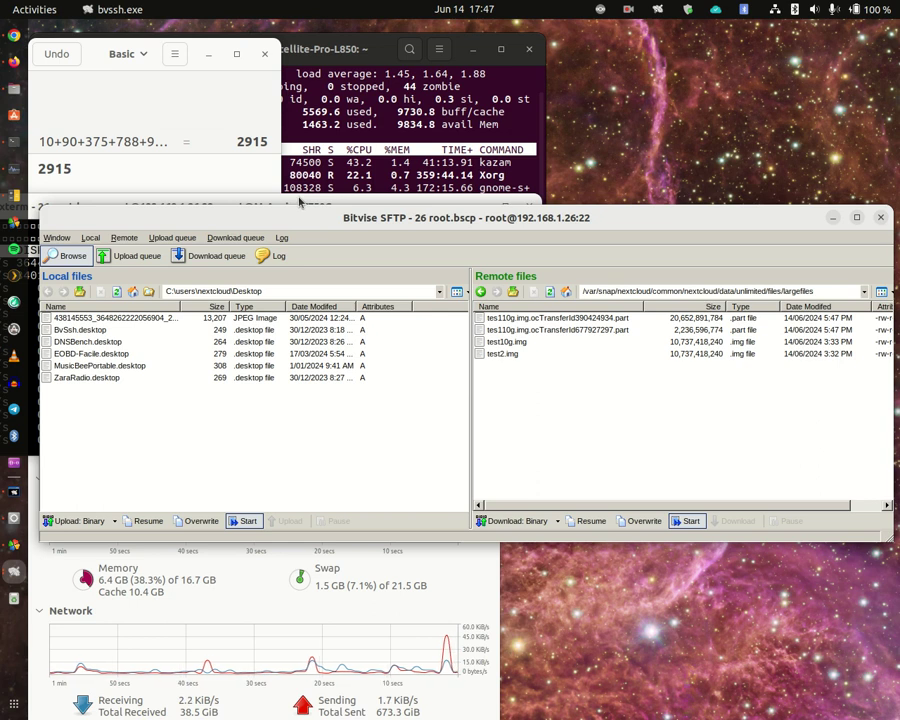
left_click(299, 202)
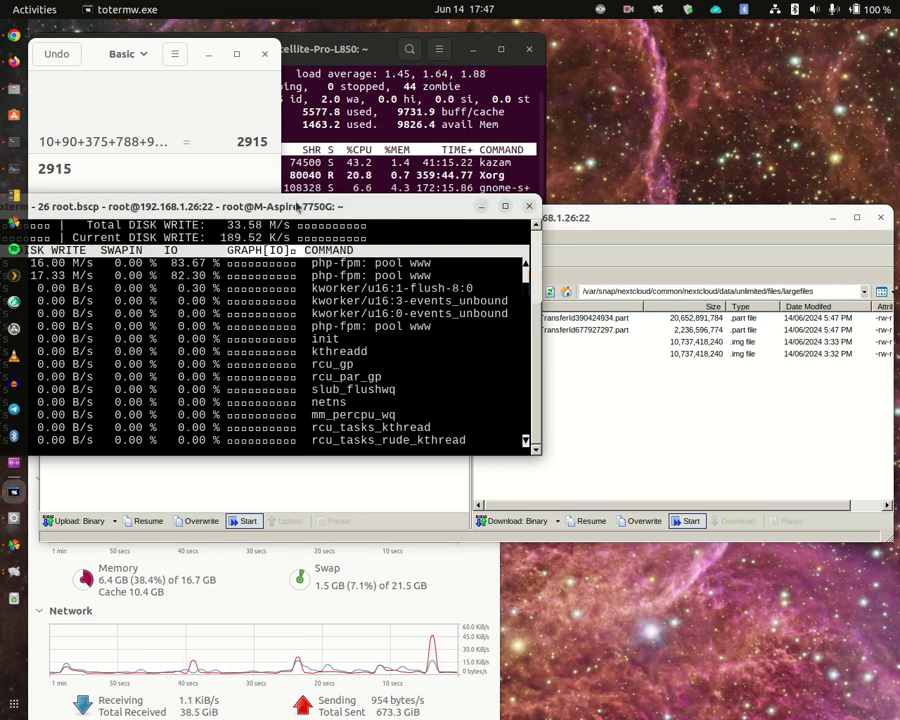
left_click_drag(297, 206, 296, 176)
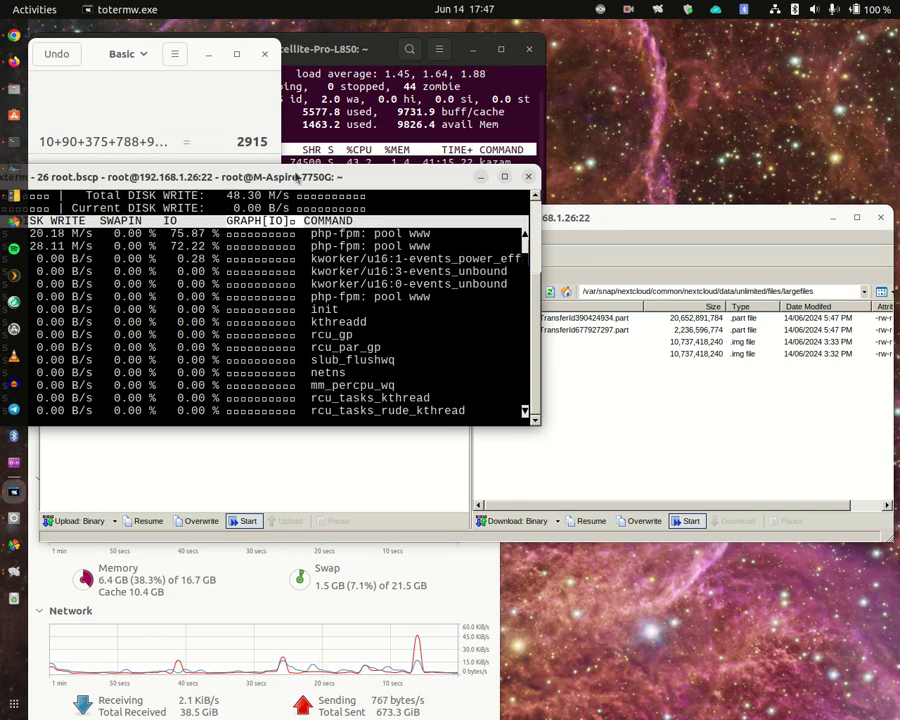
left_click_drag(130, 56, 130, 36)
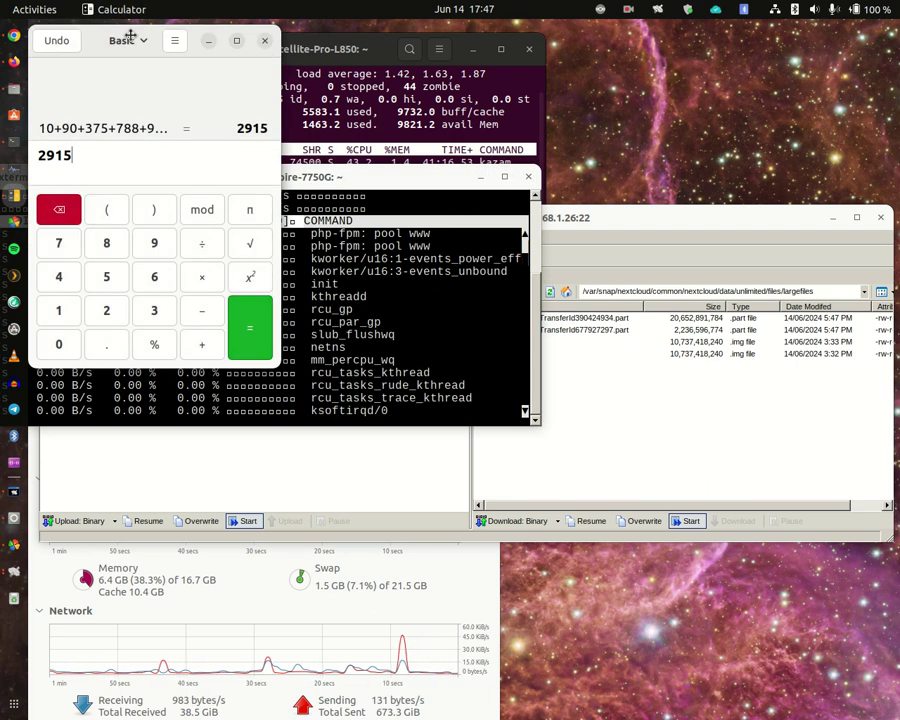
left_click(313, 178)
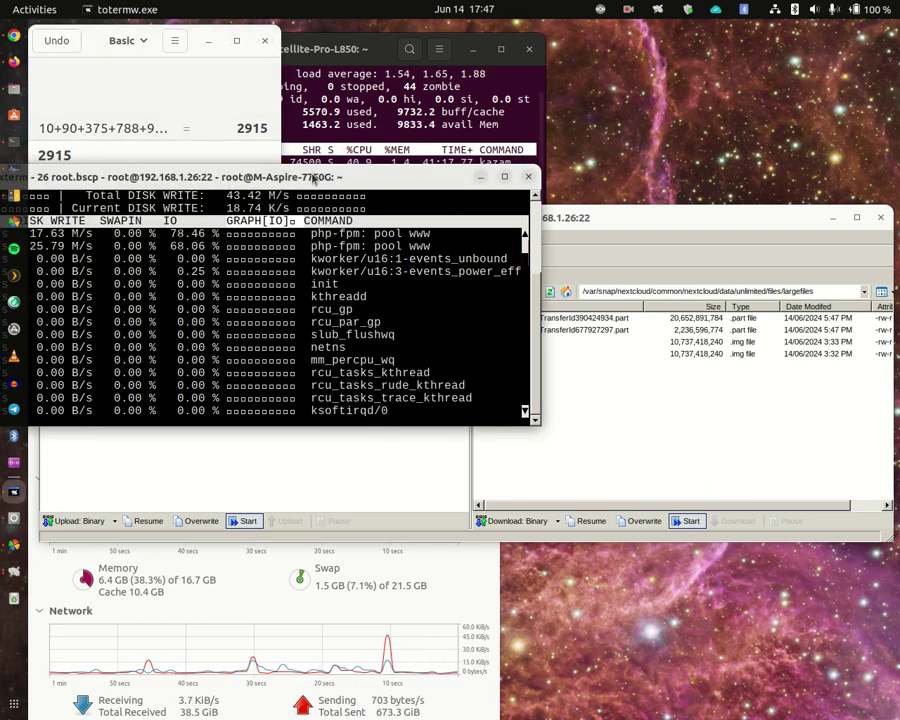
left_click(639, 224)
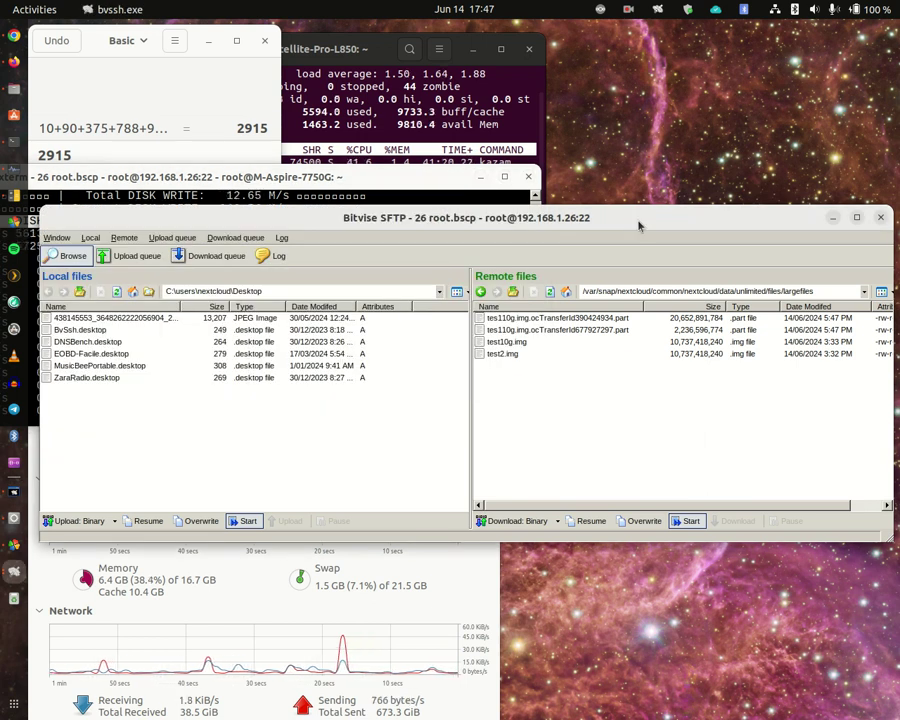
Step: Select the ocTransferId677927297 partial file and refresh the listing repeatedly to compare its growth with the ocTransferId390424934 partial file
left_click(601, 331)
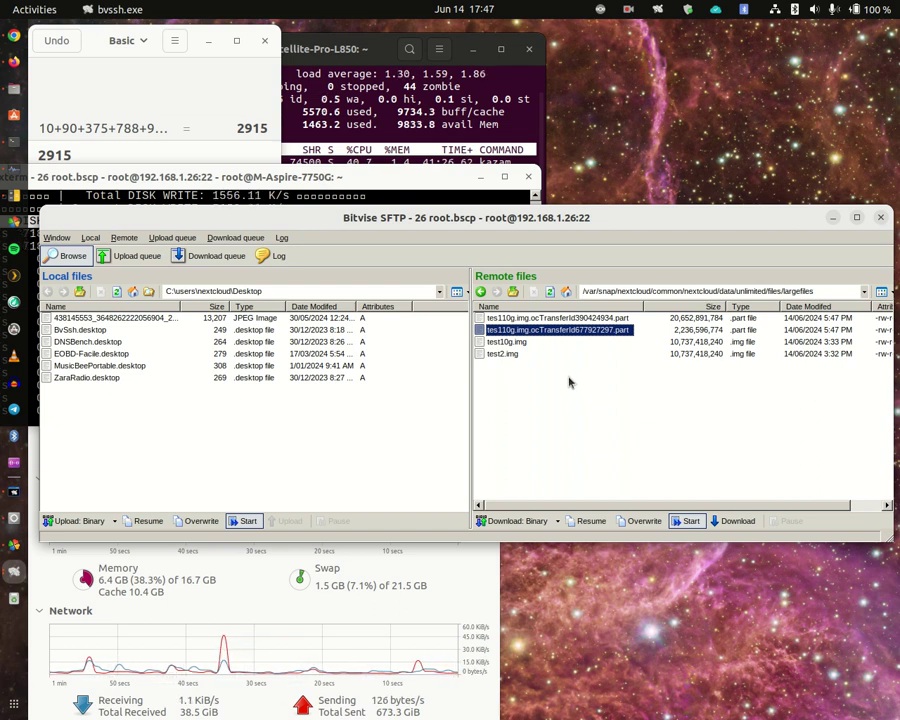
left_click(553, 292)
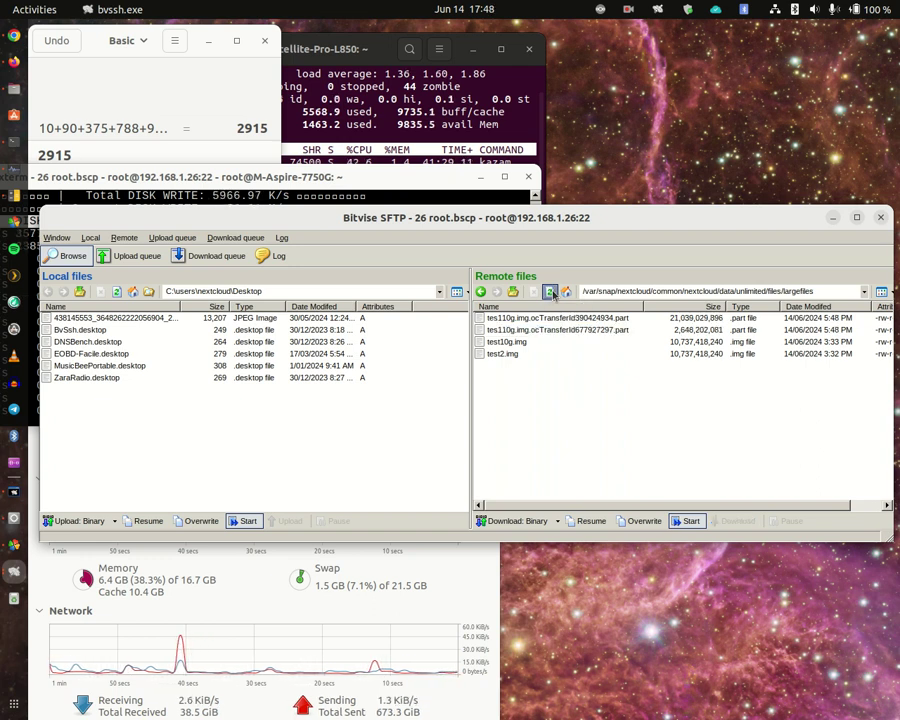
left_click(553, 292)
left_click(553, 292)
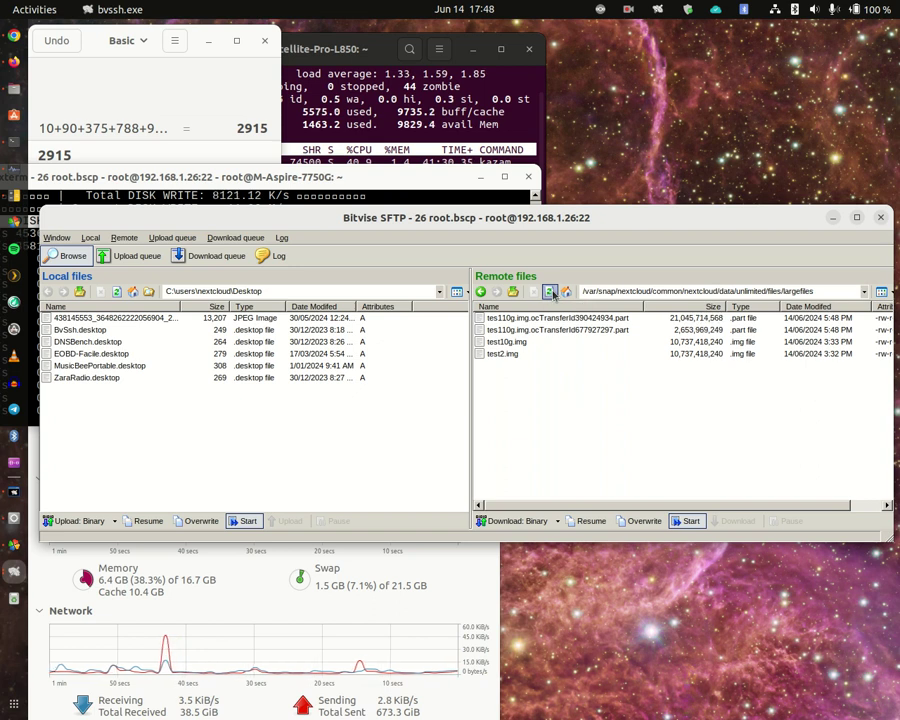
left_click(553, 292)
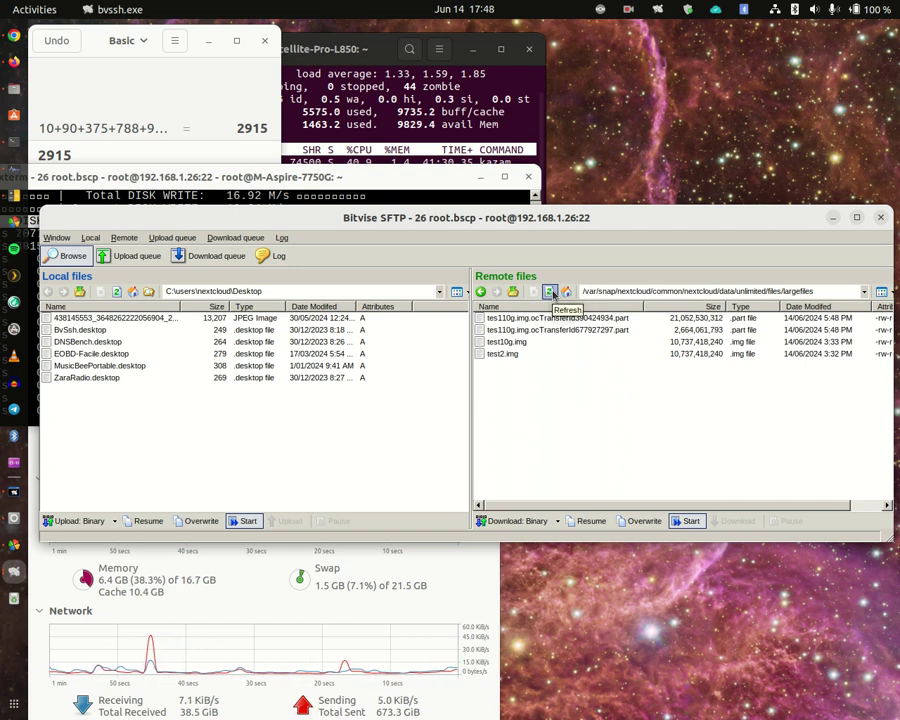
left_click(550, 292)
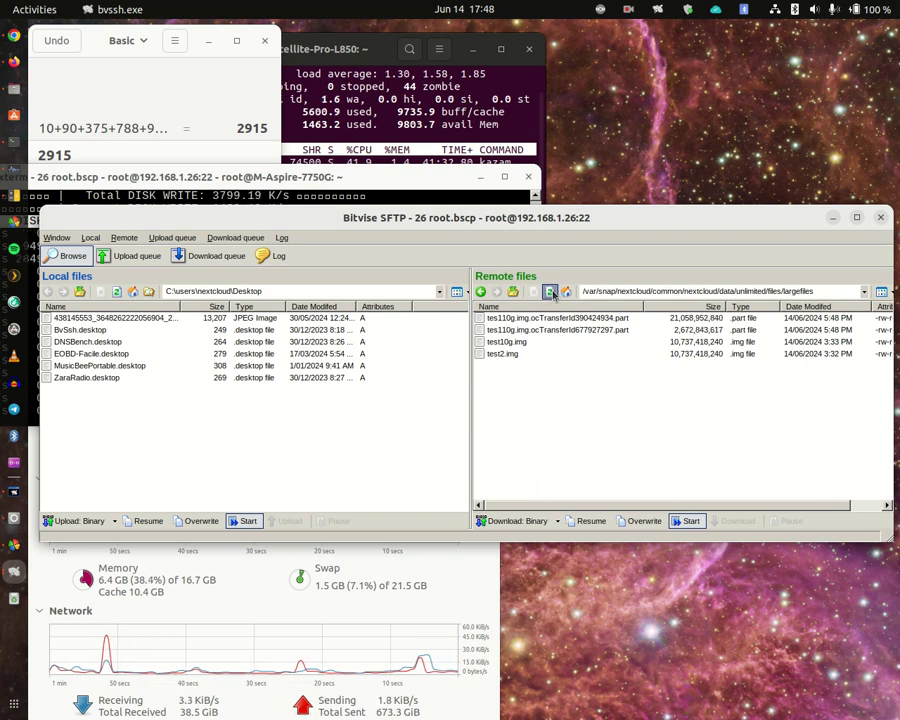
left_click(550, 292)
left_click(550, 292)
left_click(550, 292)
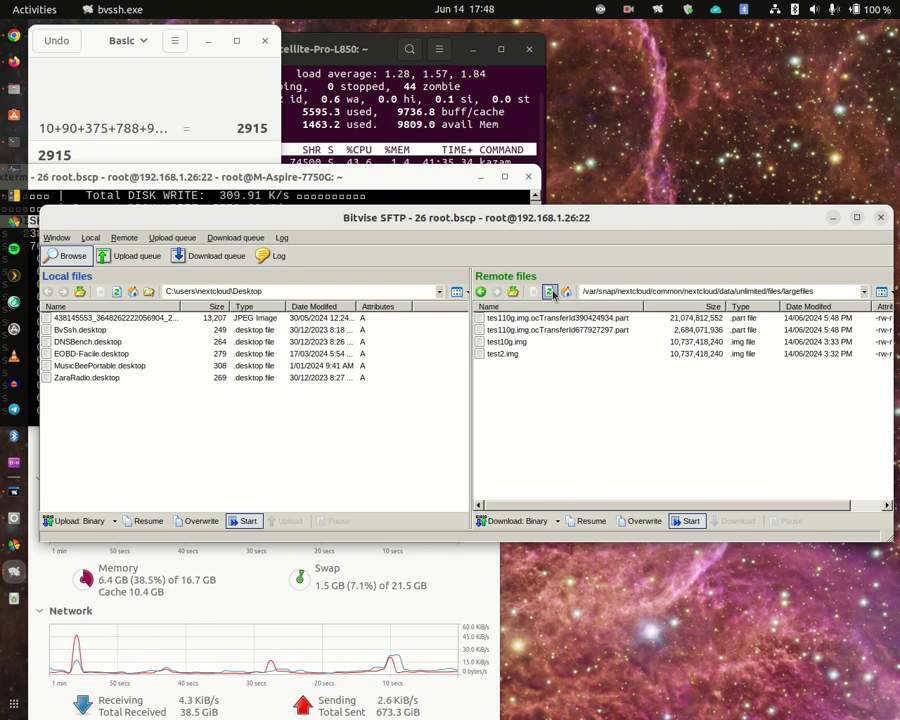
left_click(550, 292)
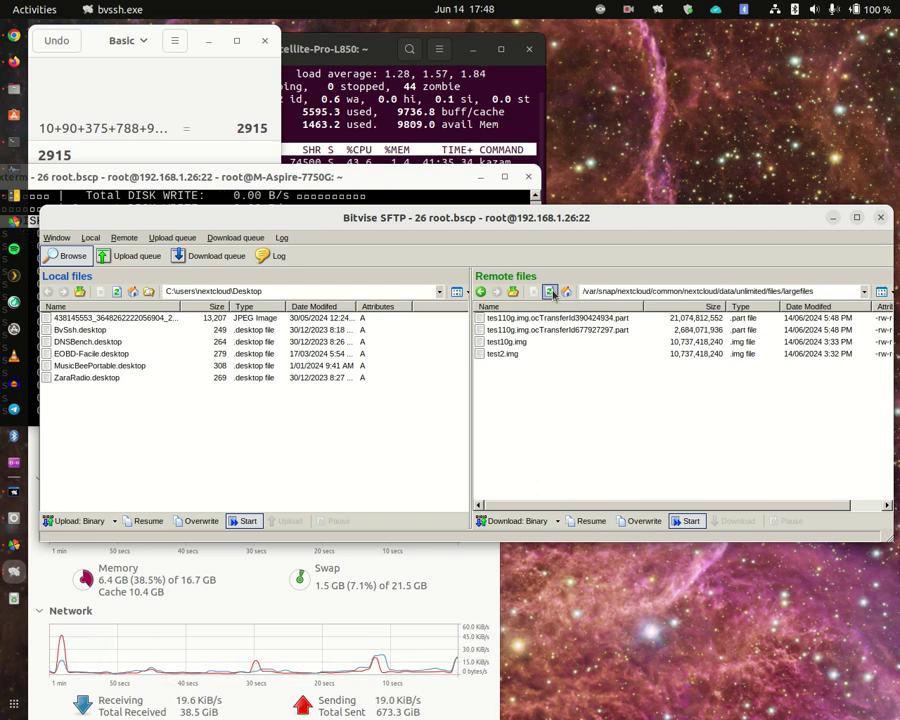
Step: Refresh the largefiles listing, step up to its parent files folder, reopen largefiles and refresh it again to check both partial files
left_click(550, 292)
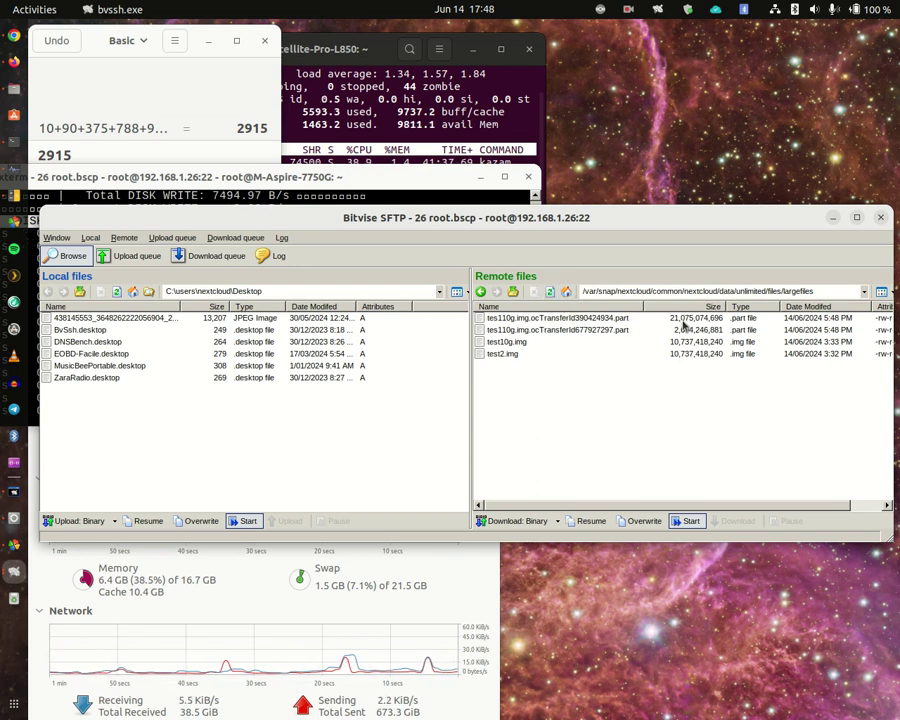
left_click(513, 291)
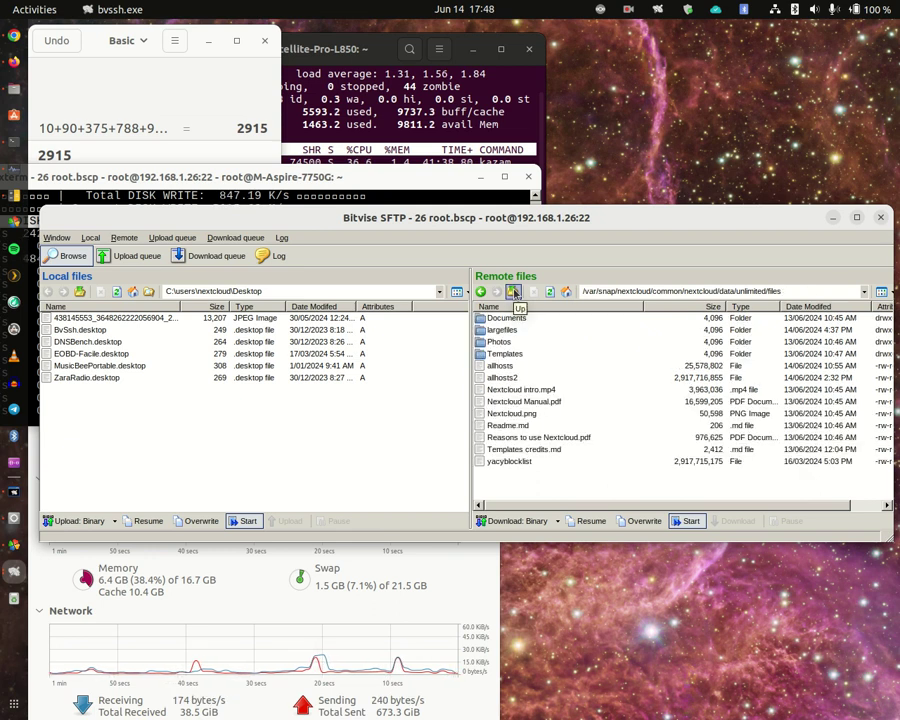
double_click(503, 330)
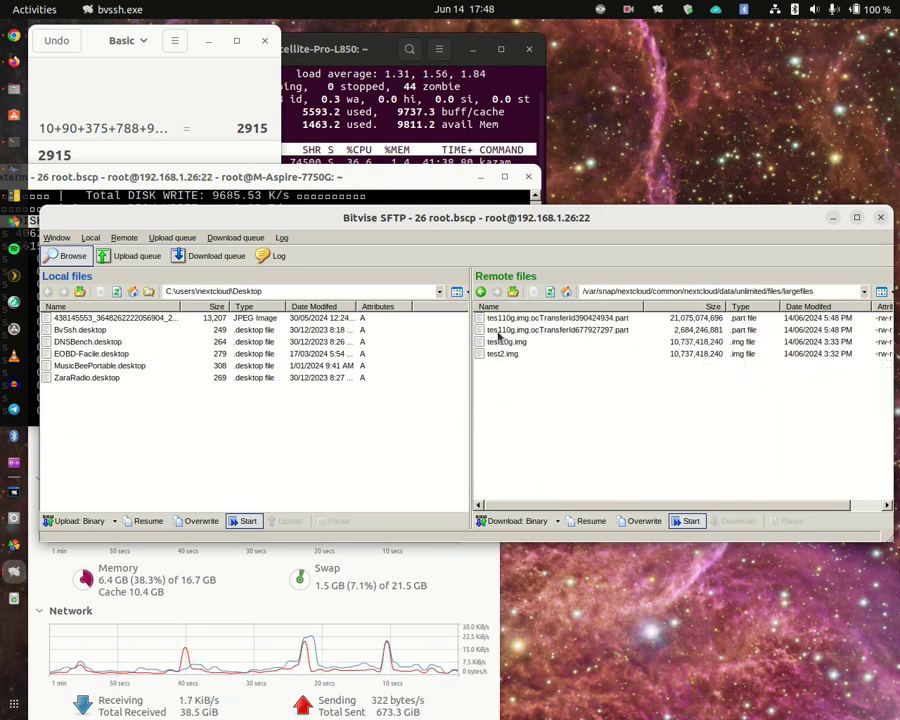
left_click(549, 291)
left_click(549, 291)
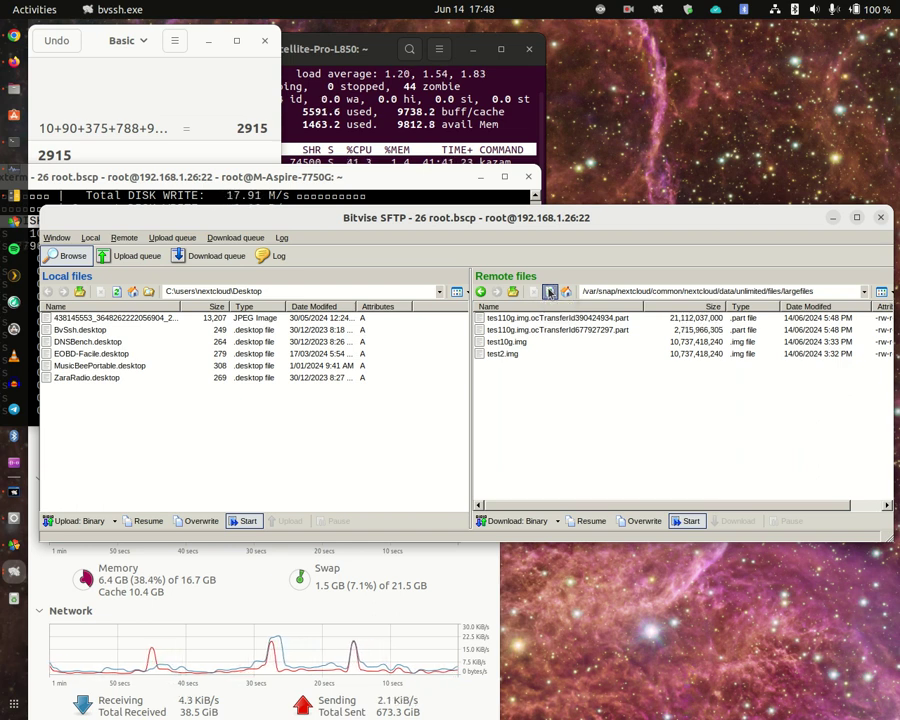
Step: Refresh the largefiles listing several more times and capture a full-screen screenshot of the two tes110g.img partial files
left_click(549, 291)
left_click(549, 291)
left_click(549, 291)
left_click(549, 291)
left_click(549, 291)
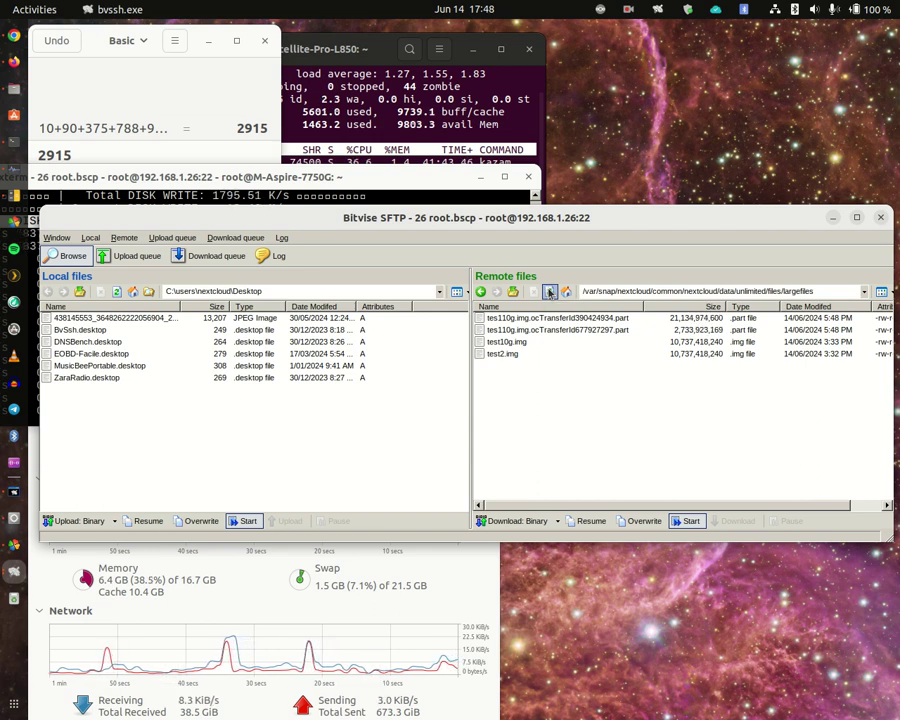
key("Print")
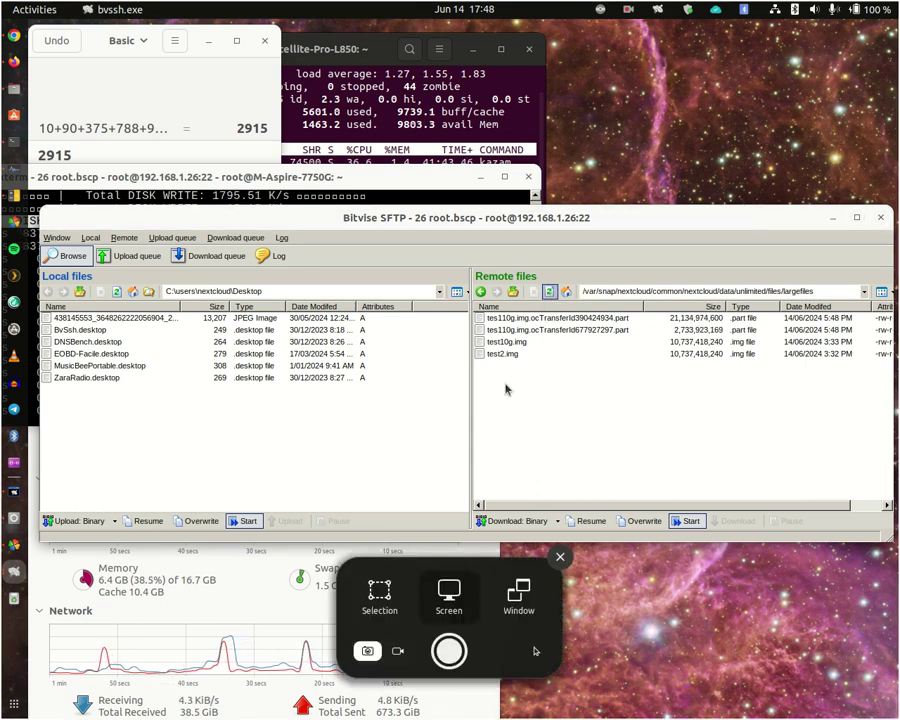
left_click(453, 648)
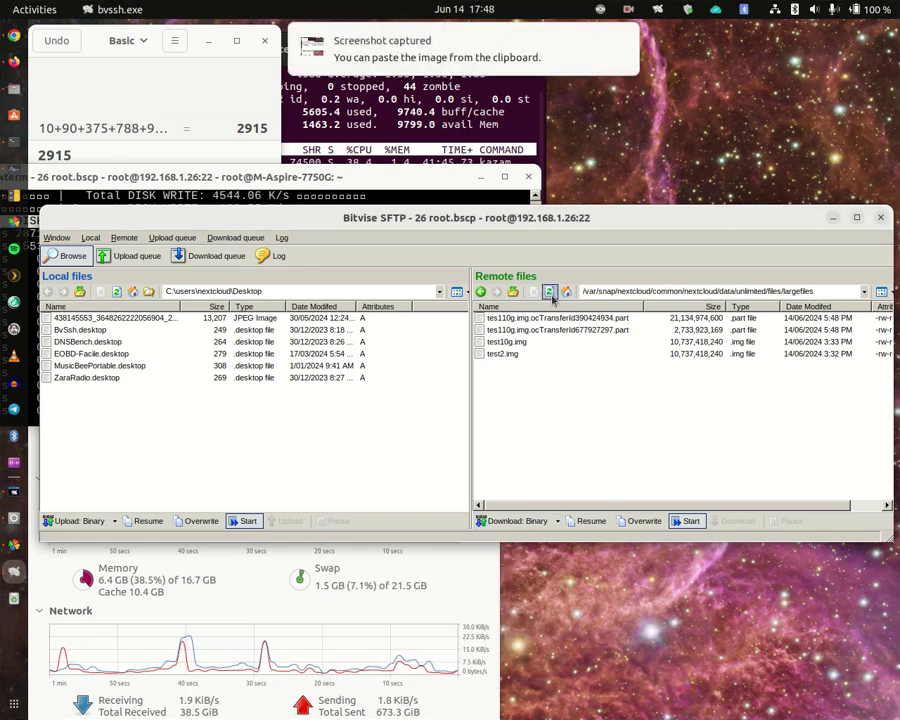
Step: Keep refreshing the largefiles listing to follow the ocTransferId390424934 partial file until the server finishes assembling tes110g.img
left_click(549, 291)
left_click(549, 291)
left_click(549, 291)
left_click(549, 291)
left_click(549, 291)
left_click(549, 291)
left_click(549, 291)
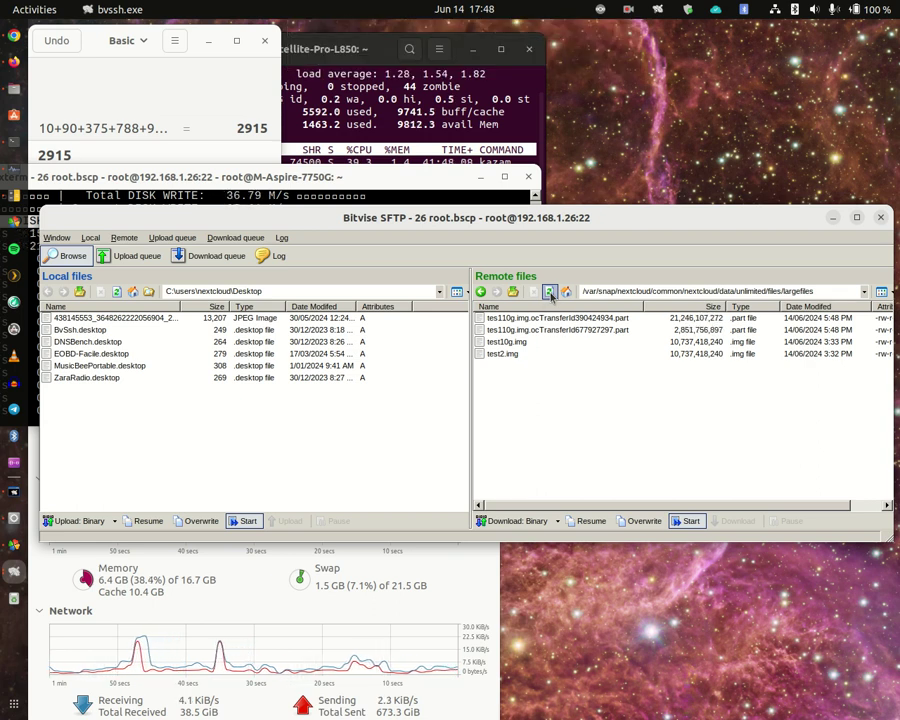
left_click(549, 291)
left_click(549, 291)
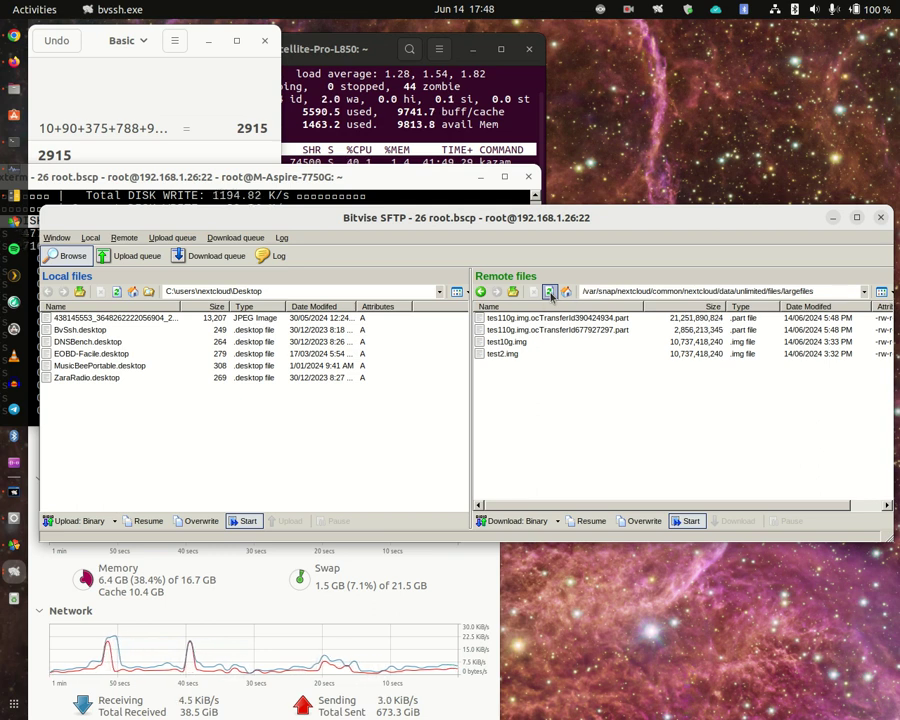
left_click(549, 291)
left_click(549, 291)
left_click(549, 291)
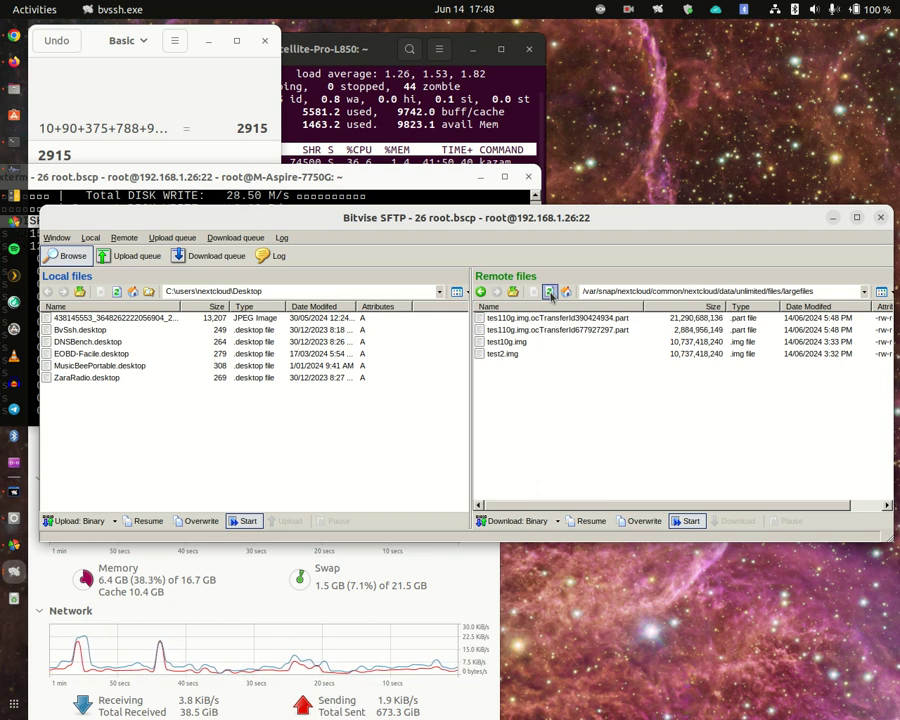
left_click(549, 291)
left_click(549, 291)
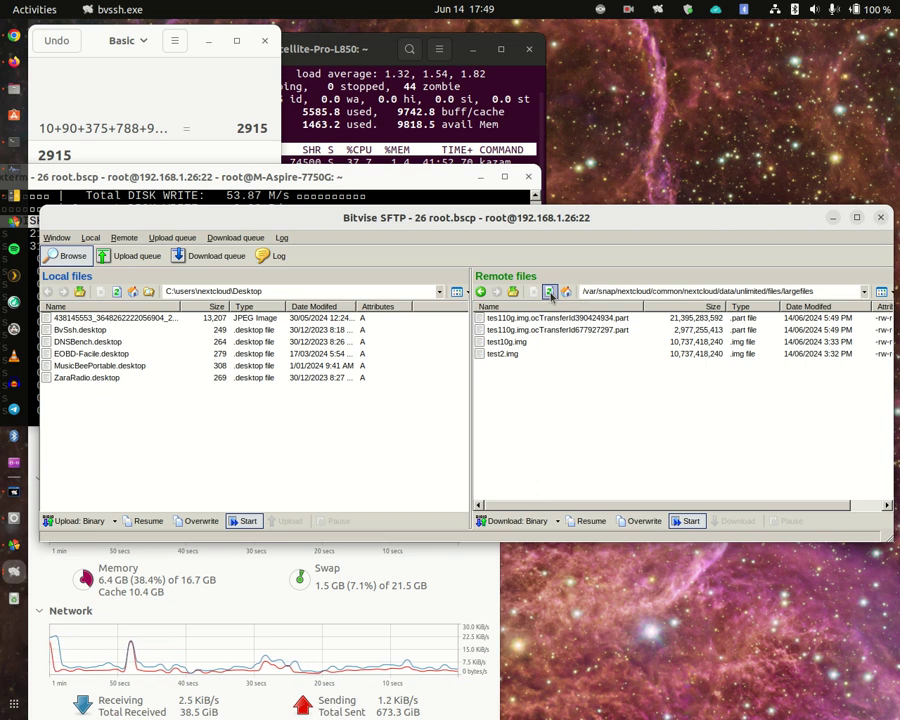
left_click(549, 291)
left_click(549, 291)
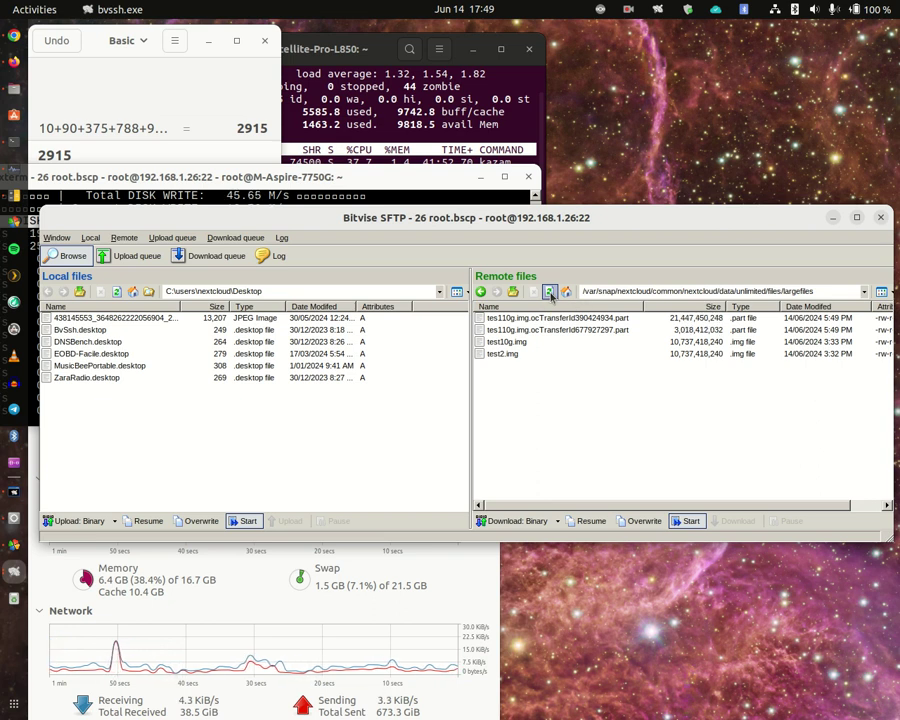
left_click(549, 291)
left_click(549, 291)
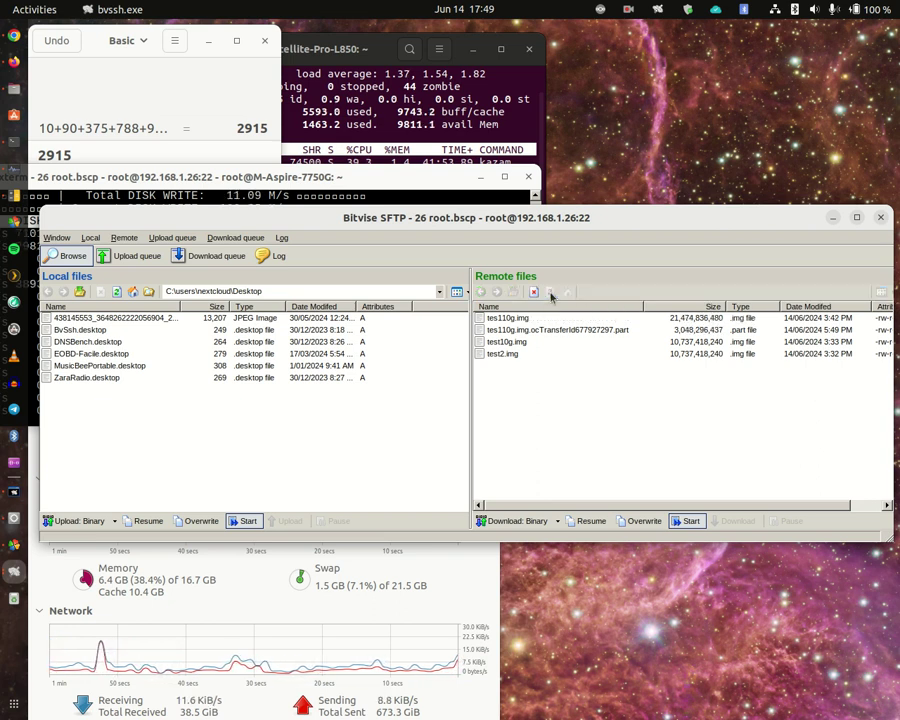
Step: Refresh the listing to follow the remaining ocTransferId677927297 partial file and capture a full-screen screenshot with the assembled tes110g.img
left_click(549, 291)
left_click(549, 291)
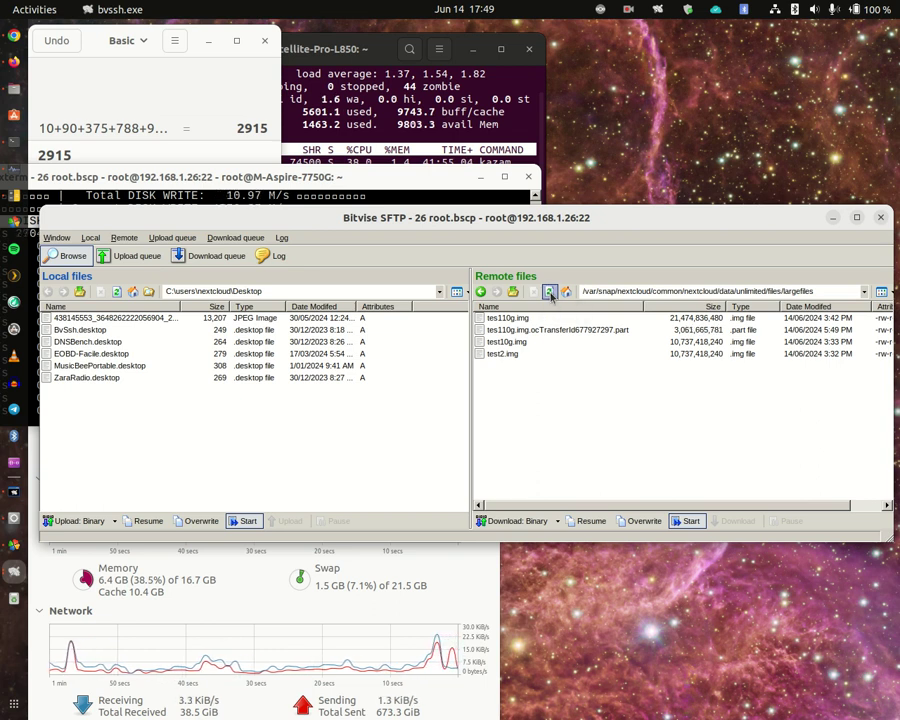
left_click(549, 291)
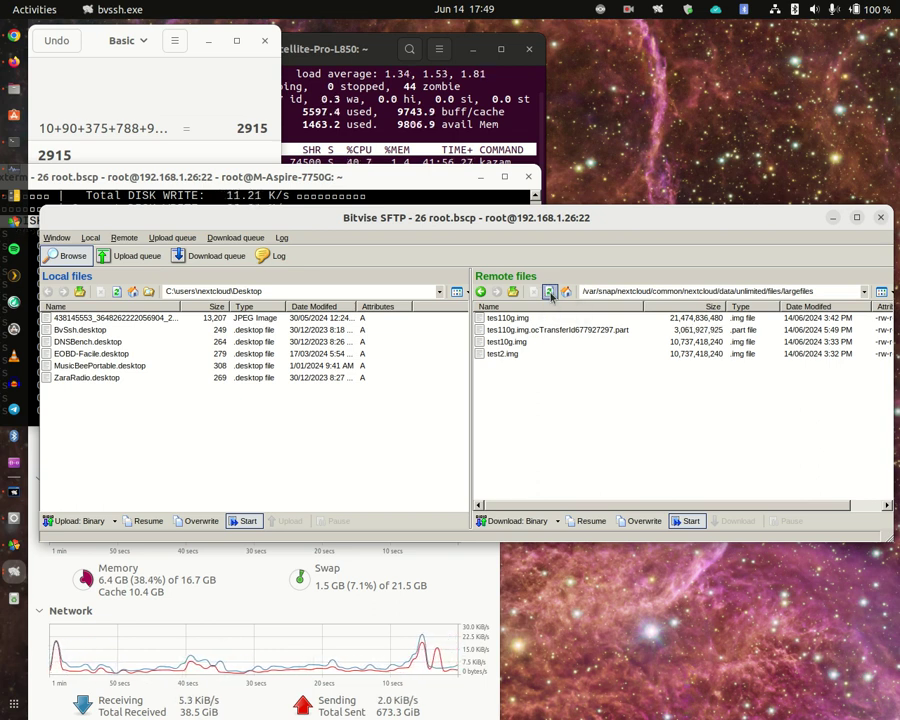
left_click(549, 291)
left_click(549, 291)
left_click(549, 291)
left_click(549, 291)
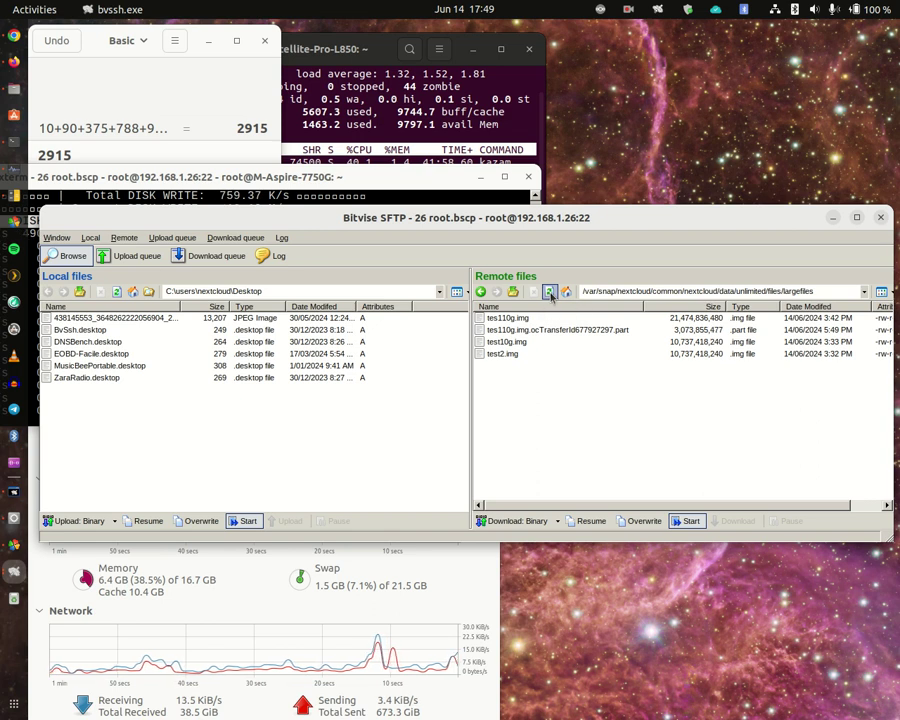
left_click(549, 291)
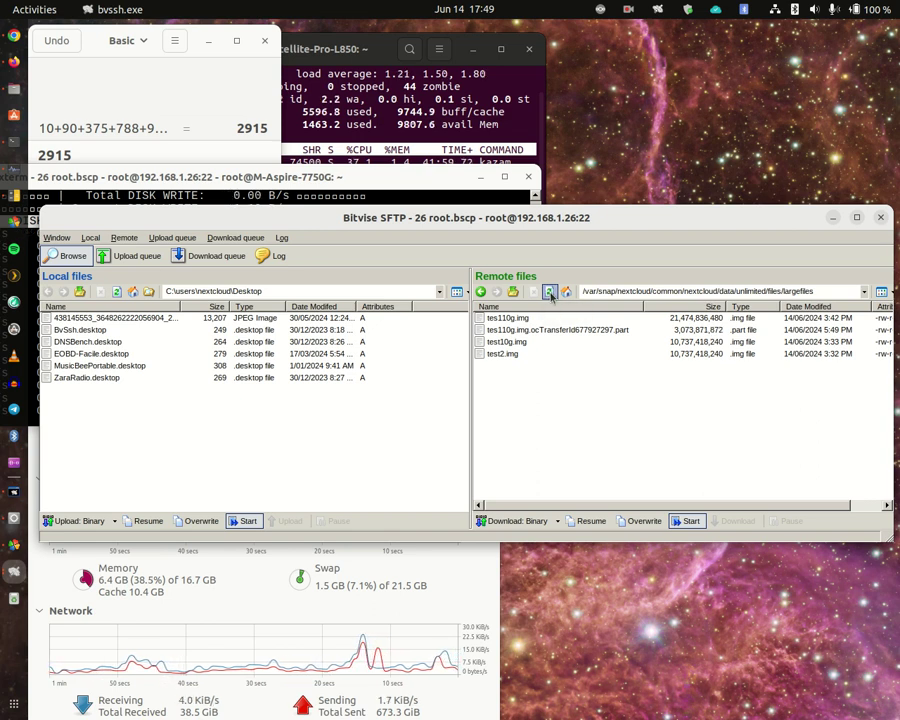
key("Print")
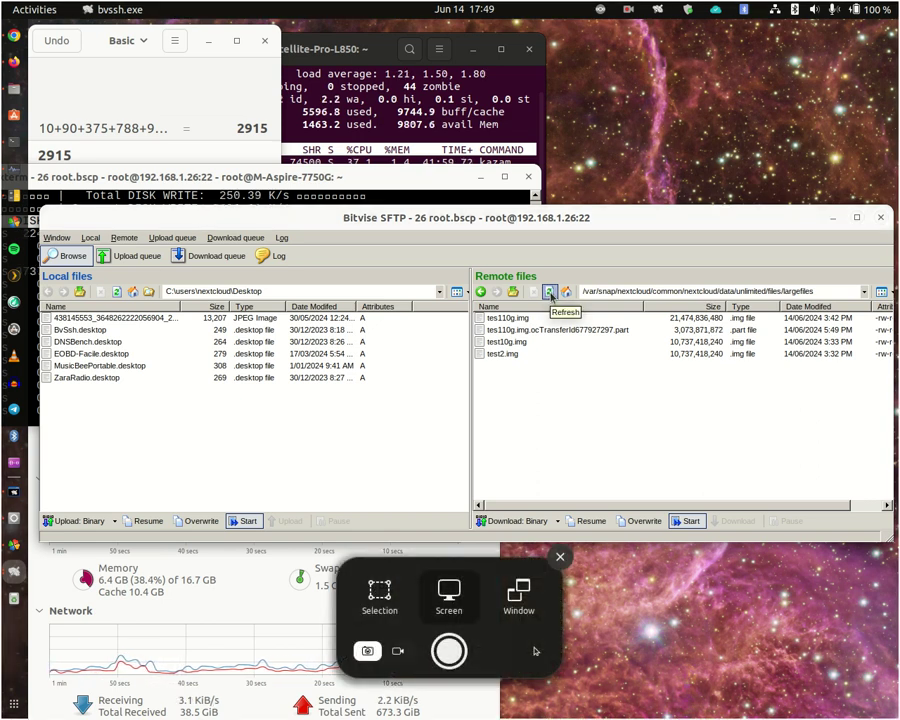
key("Return")
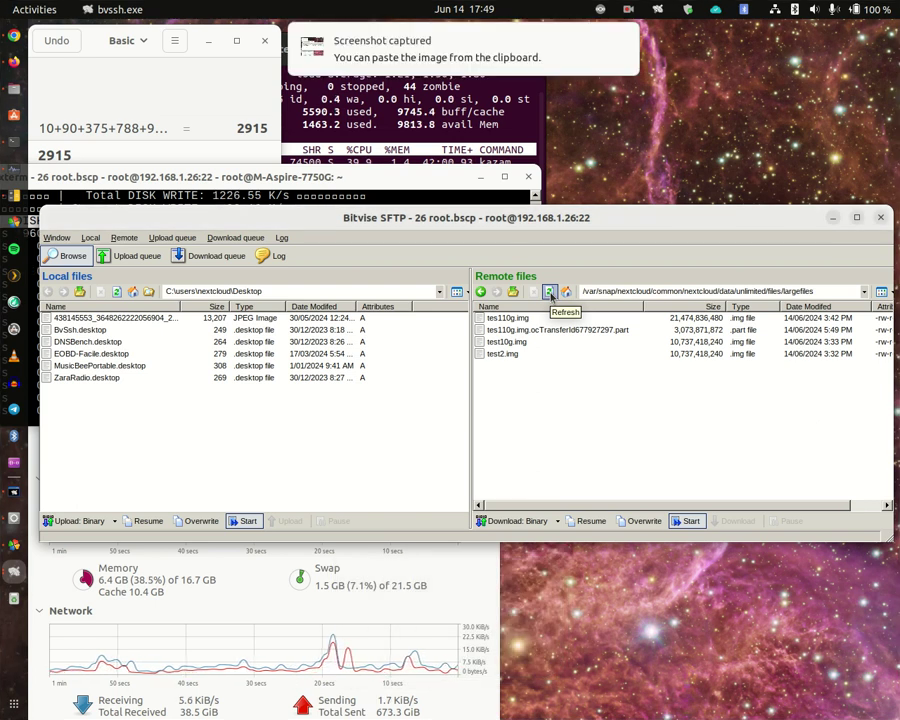
left_click(550, 292)
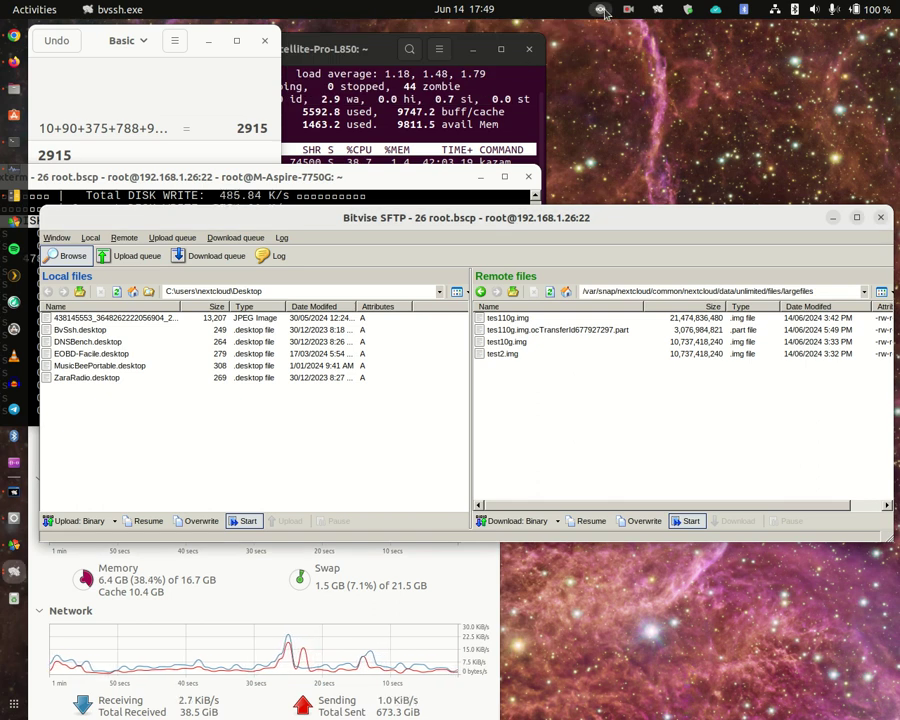
Step: Open the Nextcloud client's main dialog and check the sync status of the unlimited account and the limited 10gb account
left_click(604, 14)
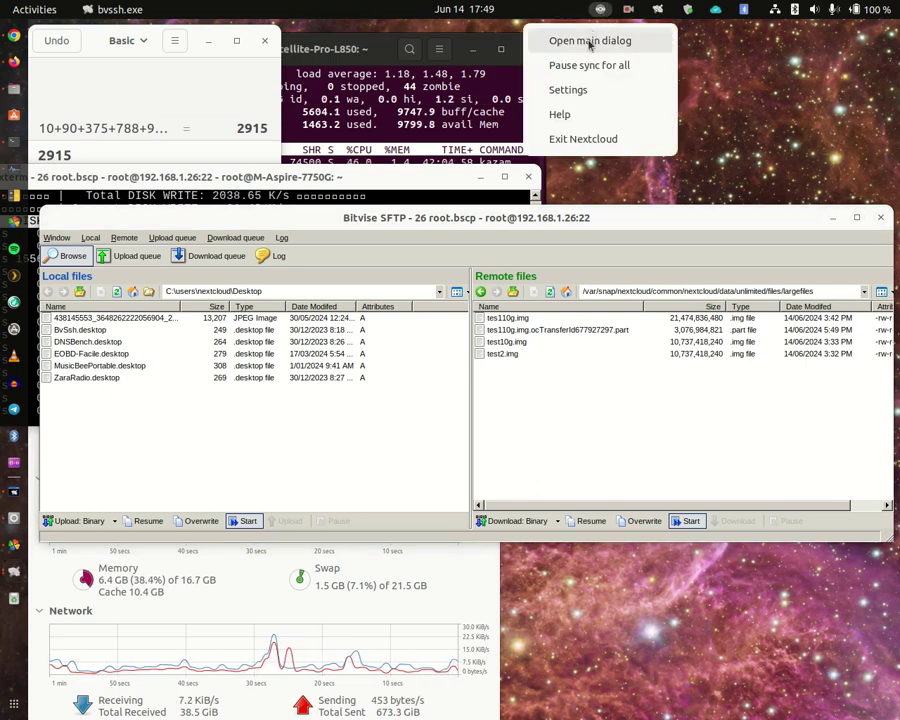
left_click(590, 45)
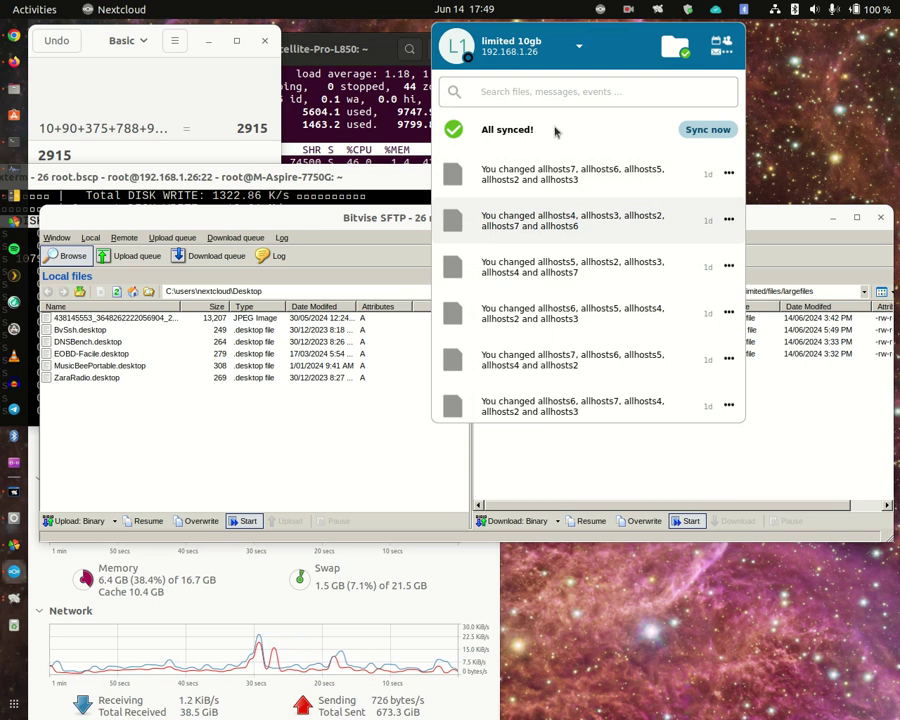
left_click(540, 46)
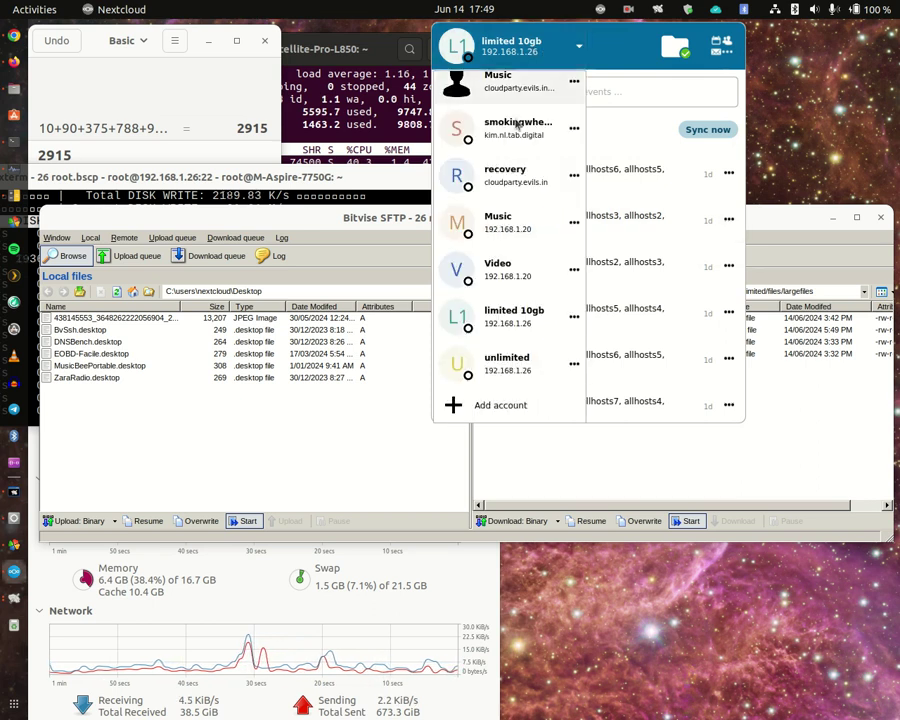
left_click(514, 366)
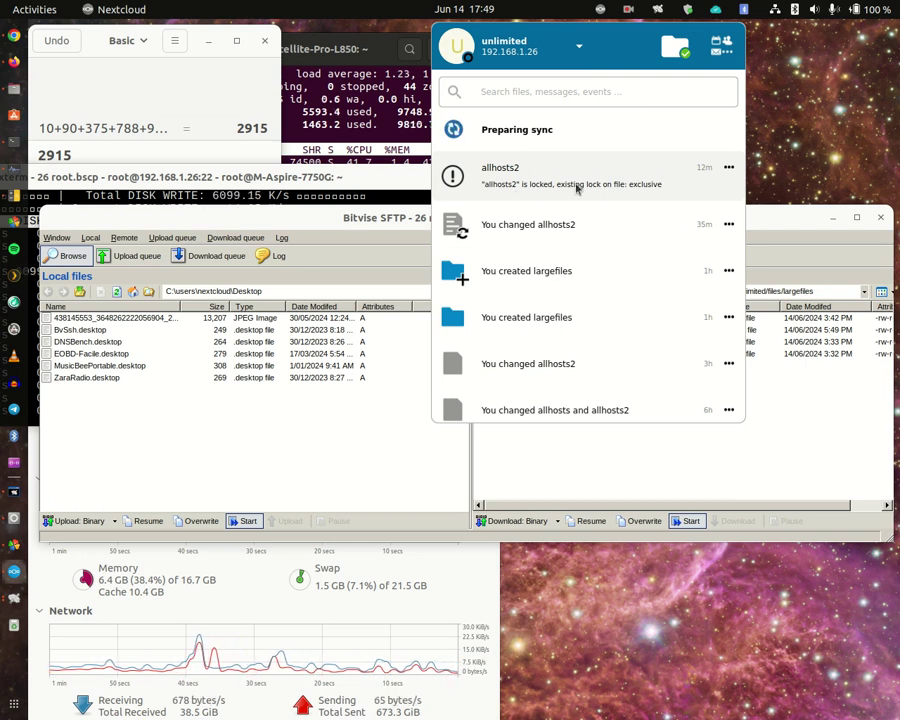
left_click(508, 48)
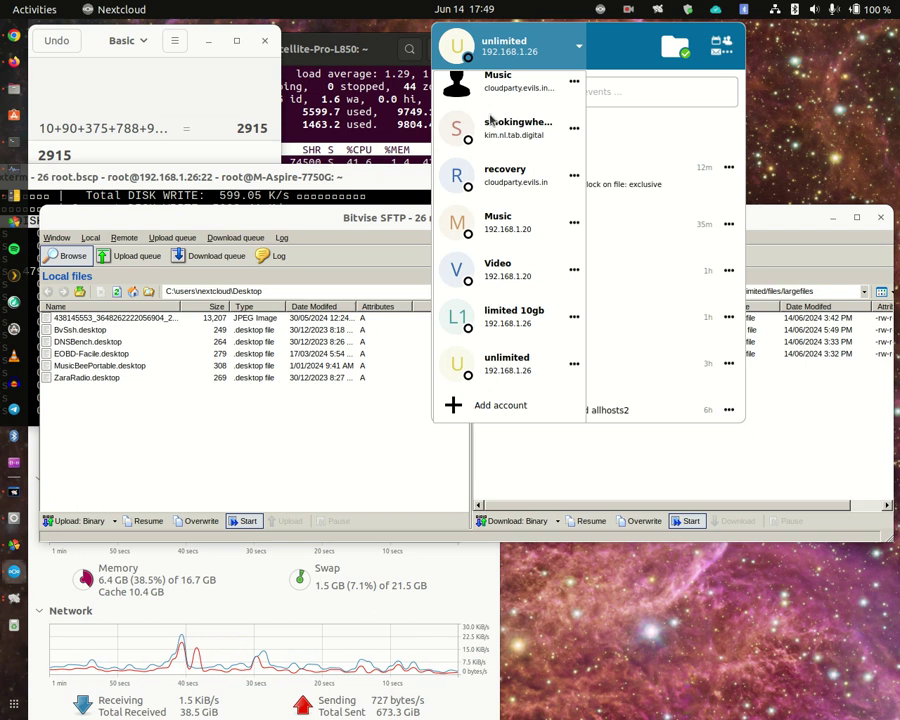
left_click(500, 322)
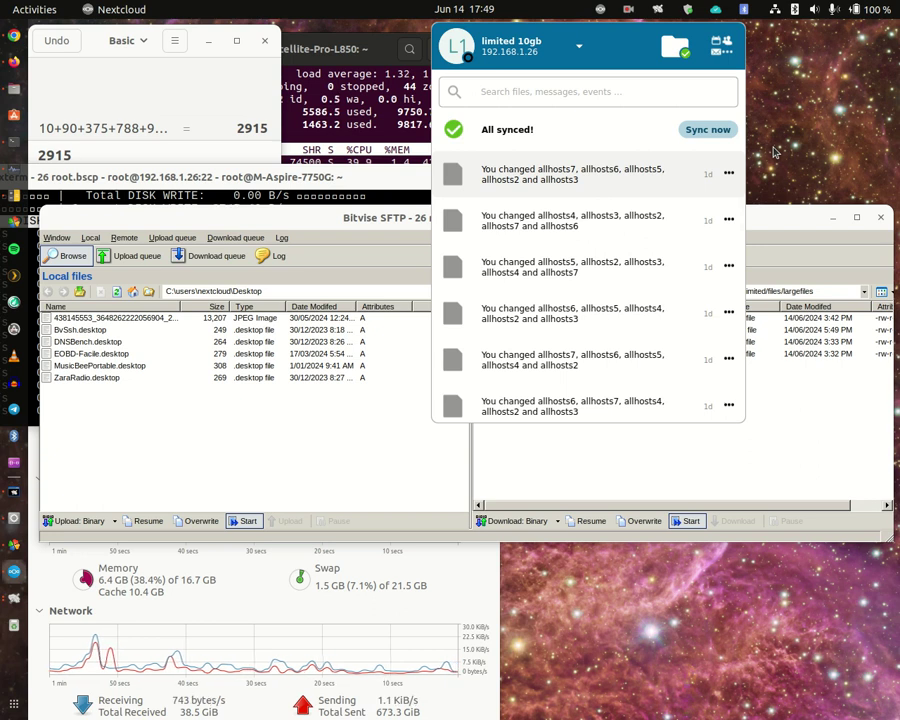
Step: Return to Bitvise SFTP and refresh the largefiles listing repeatedly to watch whether the ocTransferId677927297 partial file still grows
left_click(766, 227)
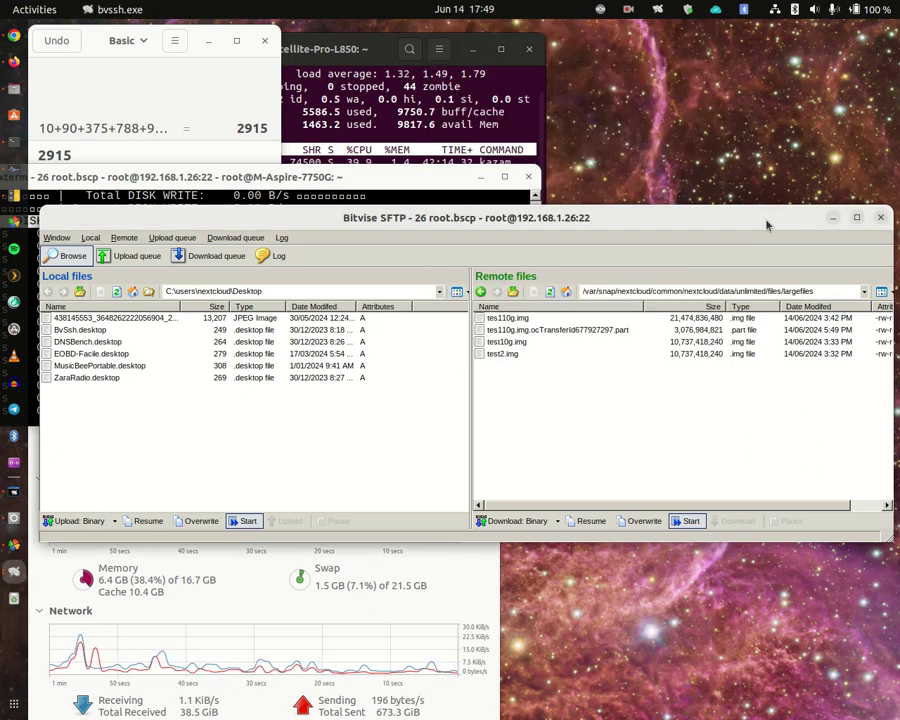
left_click(552, 293)
left_click(552, 293)
left_click(552, 293)
left_click(552, 293)
left_click(552, 293)
left_click(552, 293)
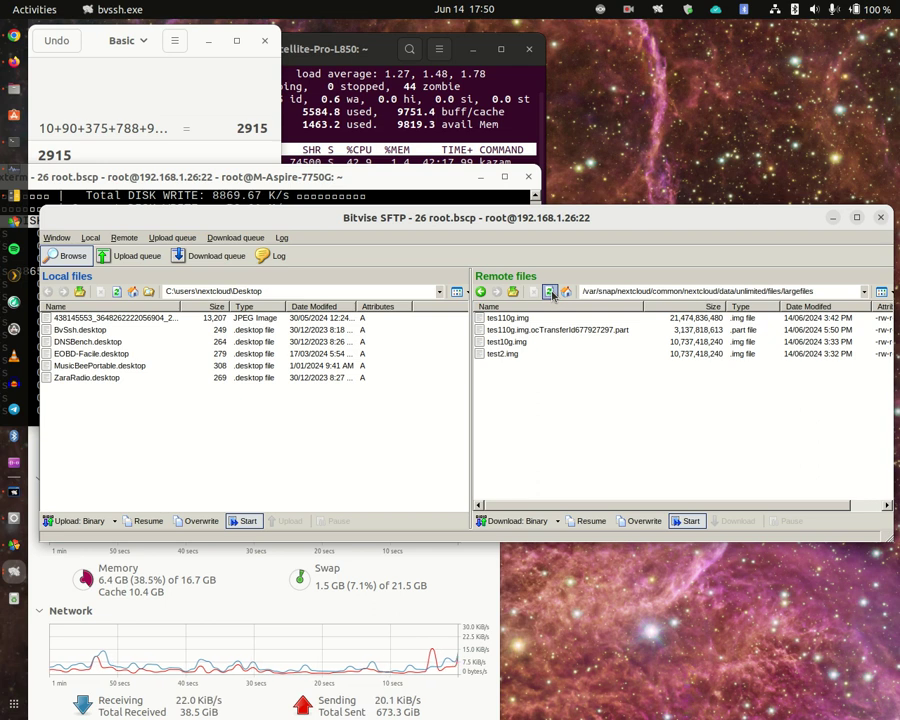
left_click(552, 293)
left_click(552, 293)
left_click(552, 293)
left_click(552, 293)
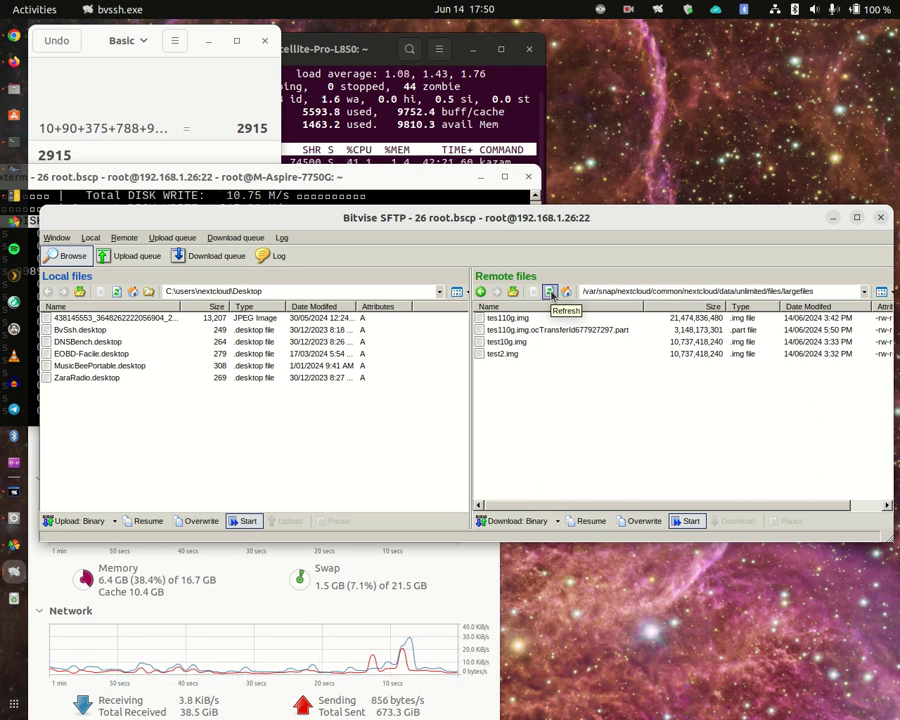
left_click(551, 293)
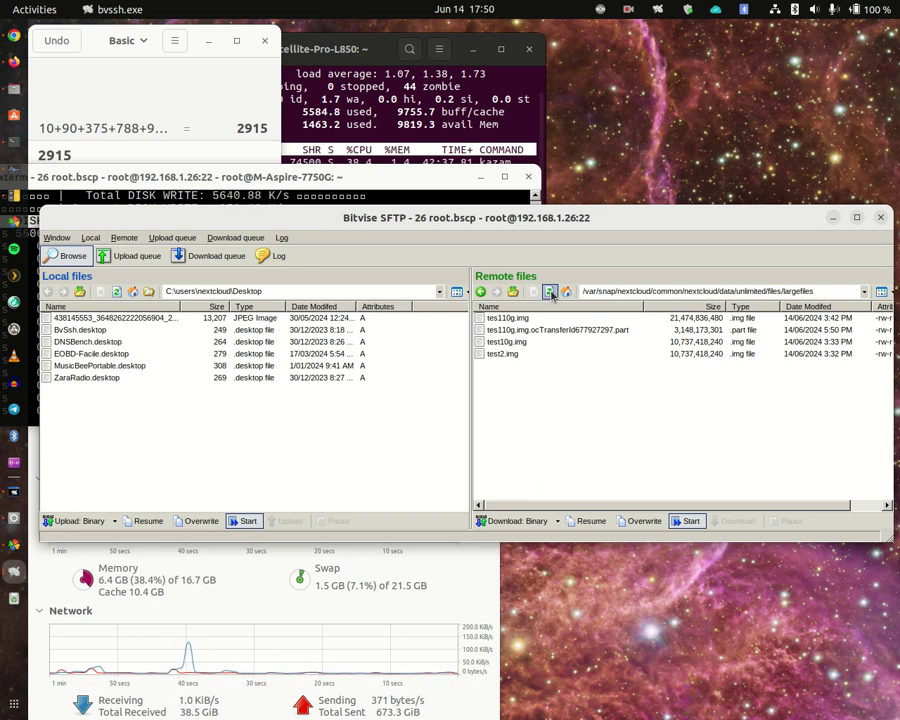
left_click(550, 292)
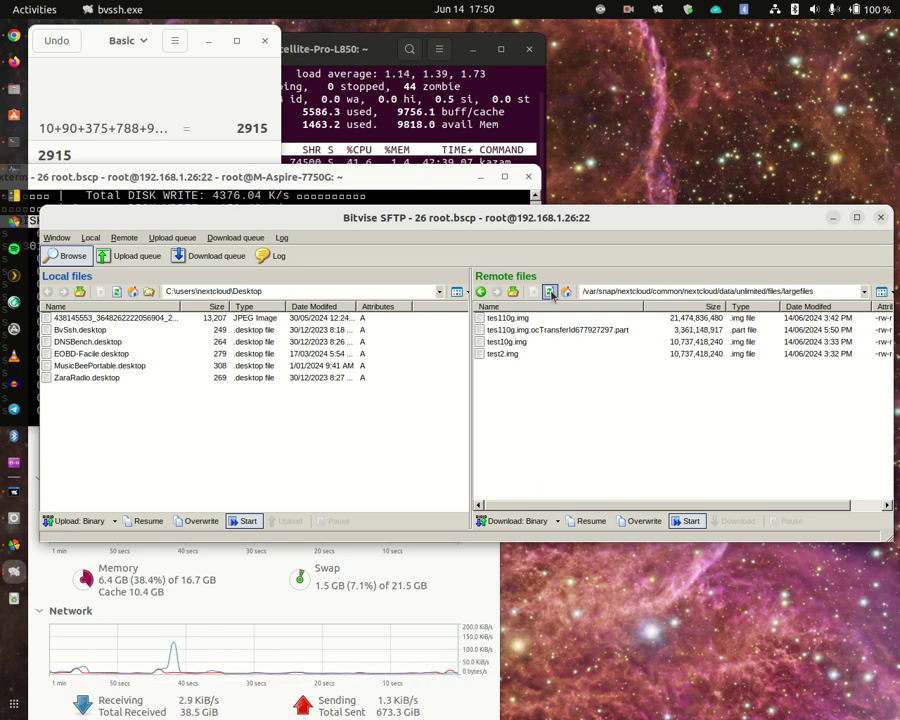
left_click(550, 292)
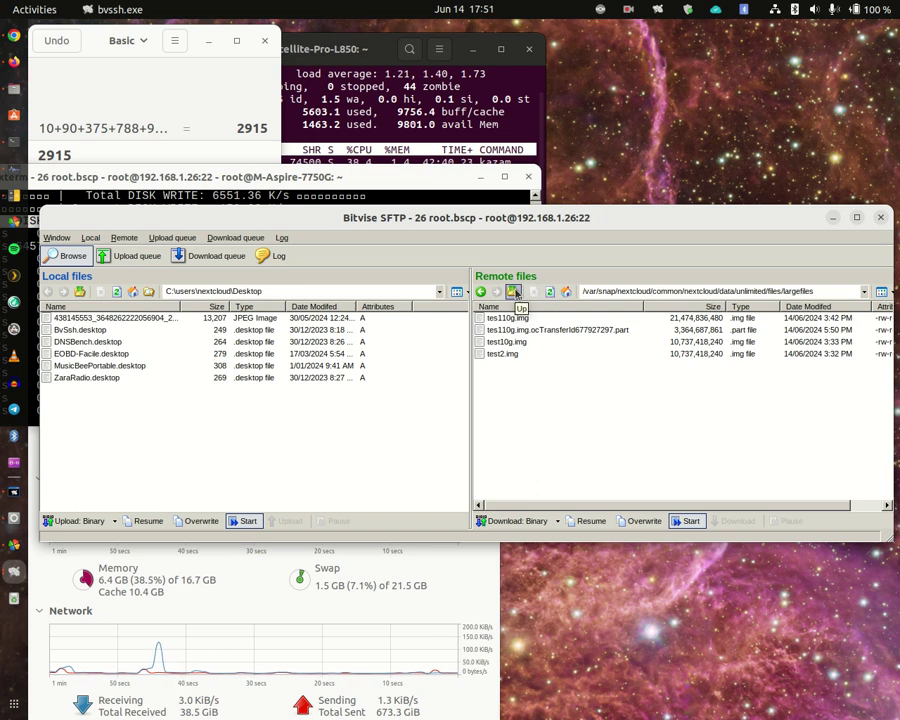
Step: Check the parent files folder, reopen largefiles and refresh it to see whether the leftover tes110g.img partial file is still present
left_click(514, 292)
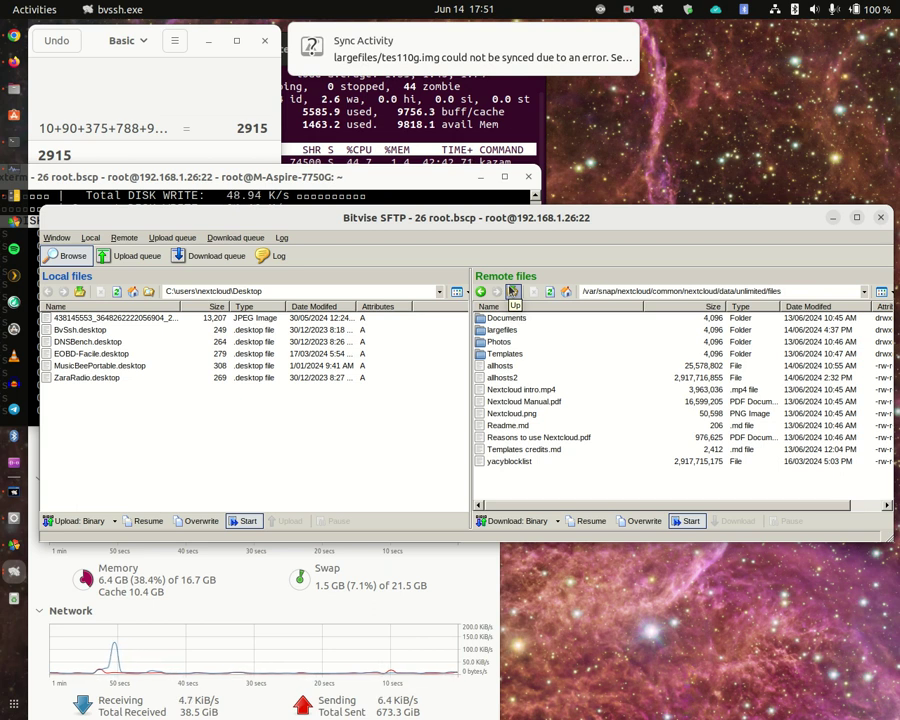
left_click(550, 292)
double_click(502, 332)
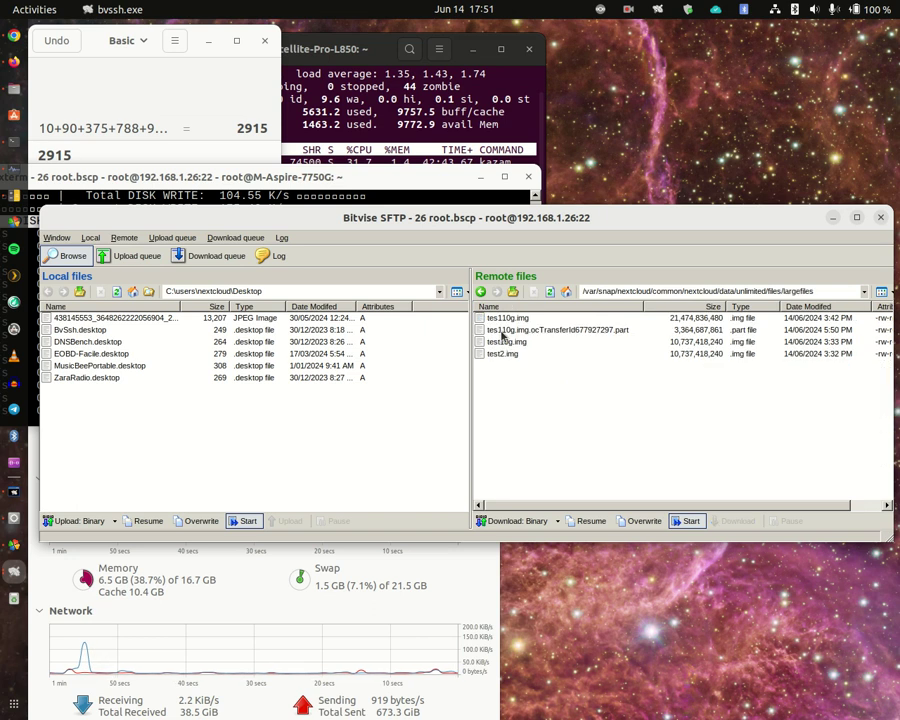
left_click(551, 292)
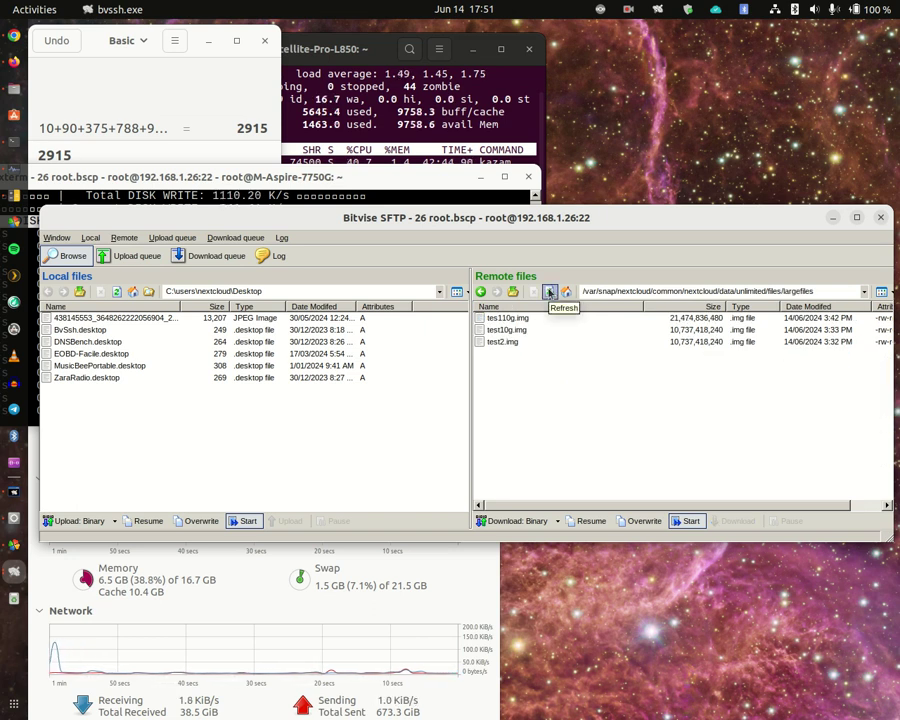
Step: Go up to the unlimited account's data folder and open files_versions to check its stored file versions
left_click(513, 291)
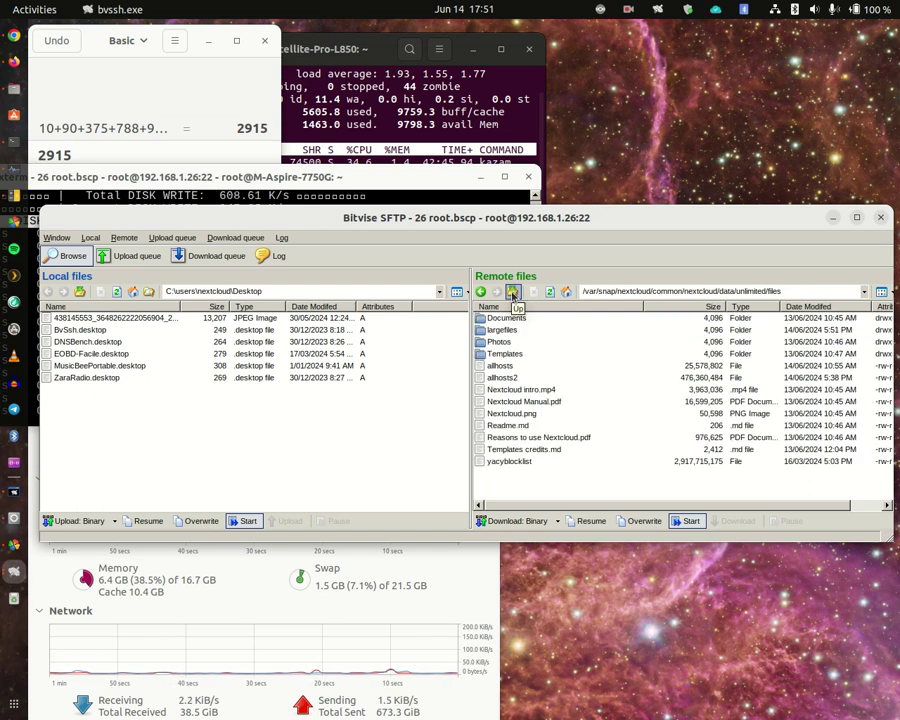
left_click(513, 291)
double_click(504, 355)
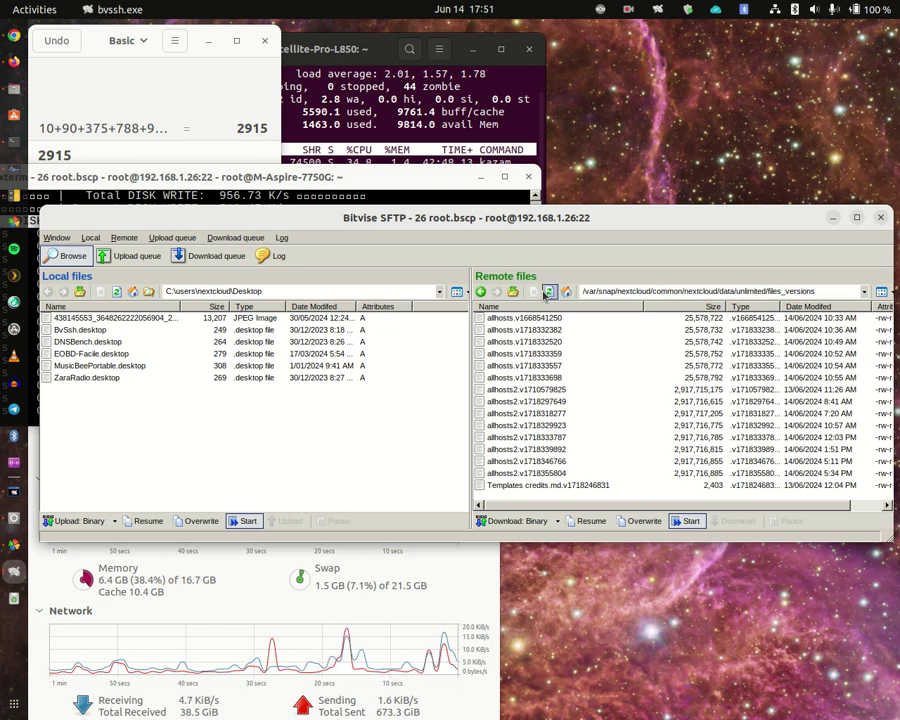
left_click(514, 291)
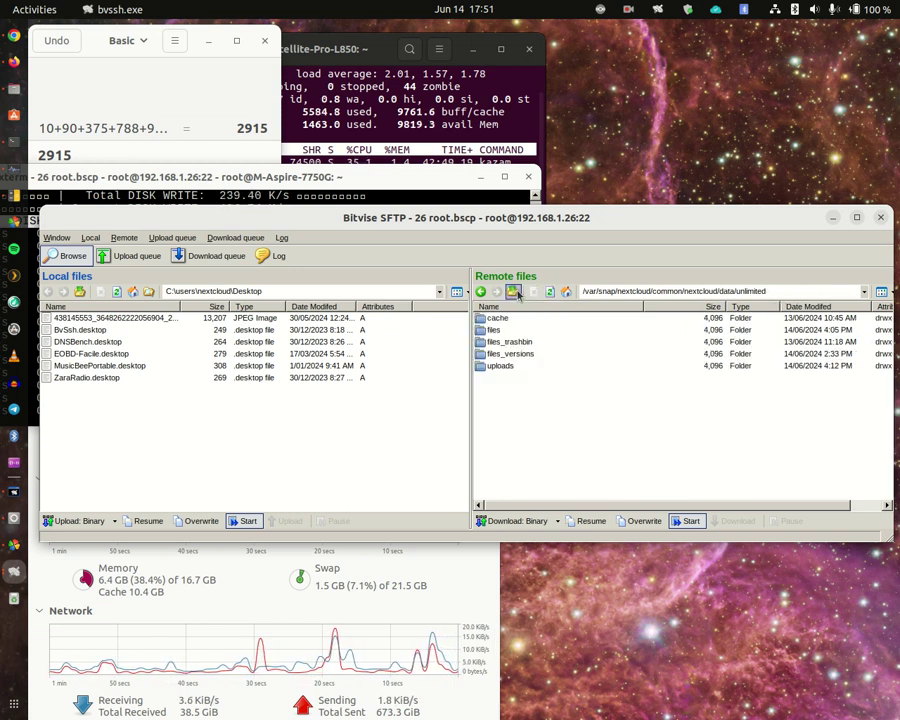
double_click(502, 367)
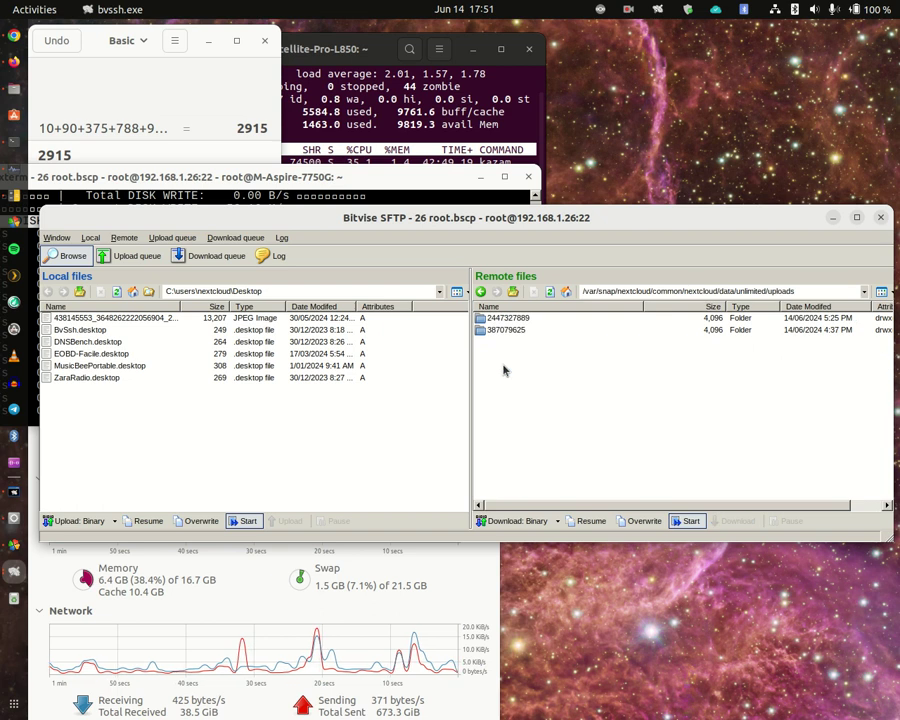
double_click(502, 318)
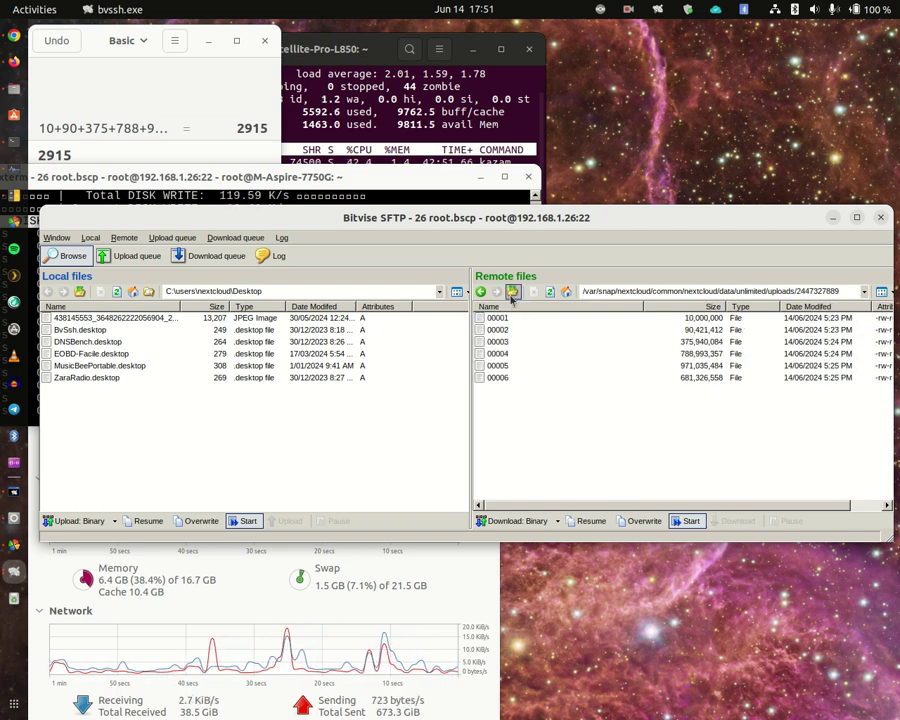
left_click(549, 293)
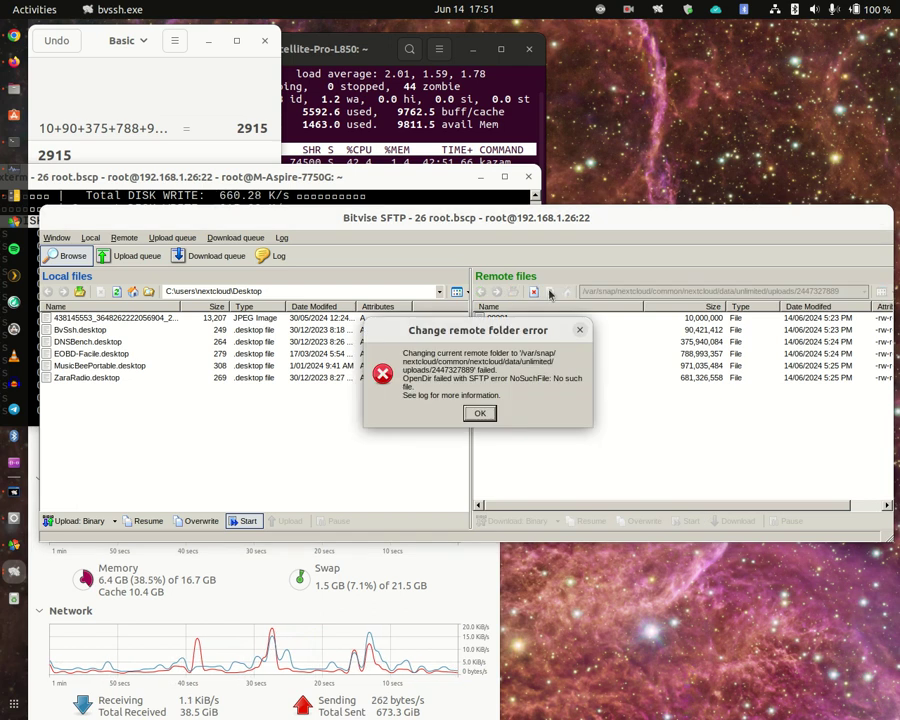
left_click(467, 413)
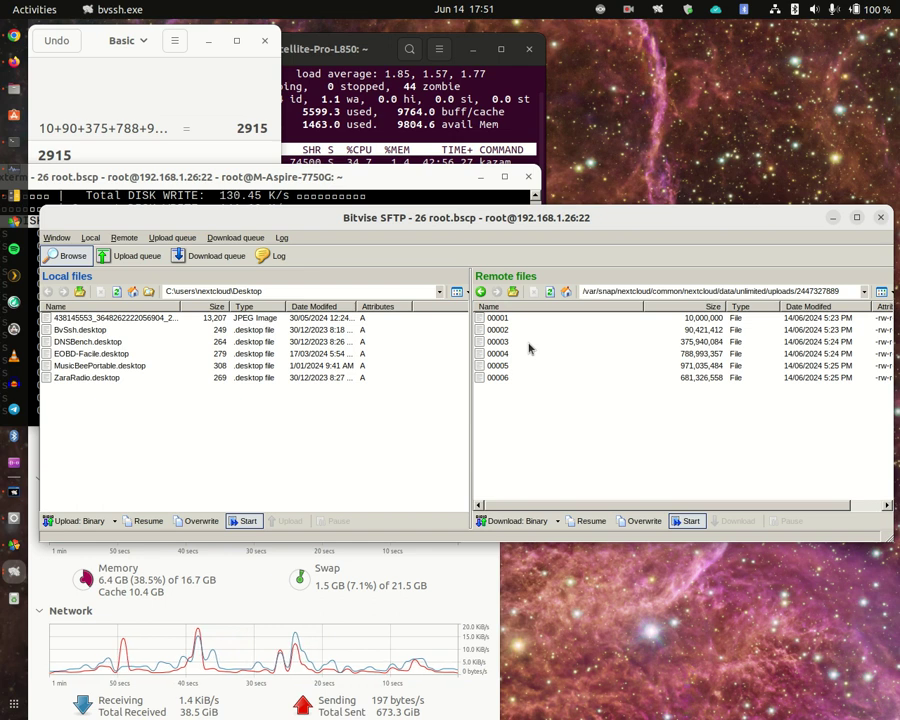
key("Print")
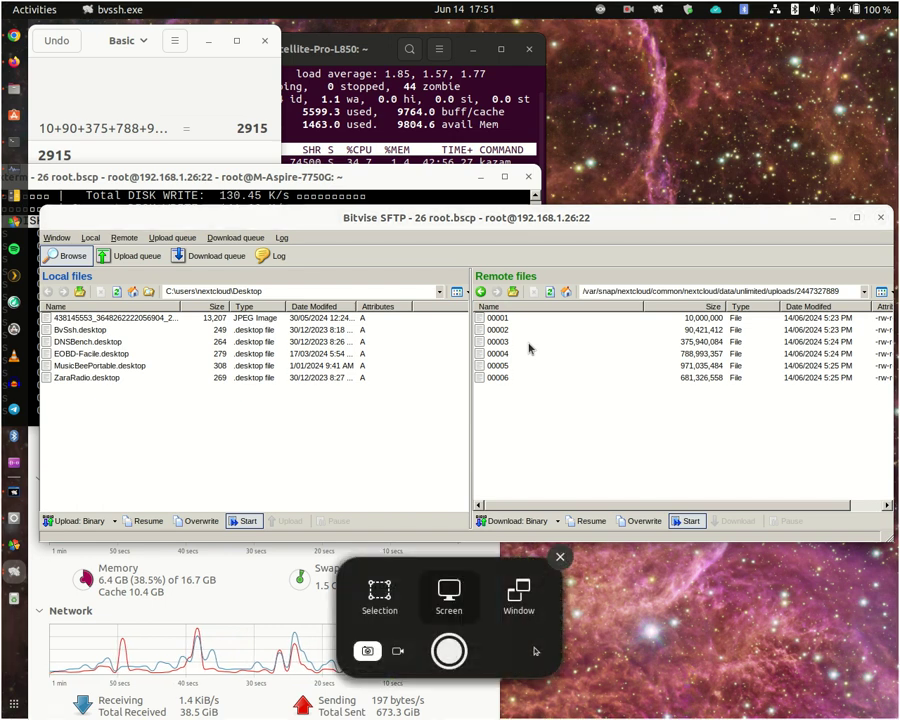
left_click(452, 651)
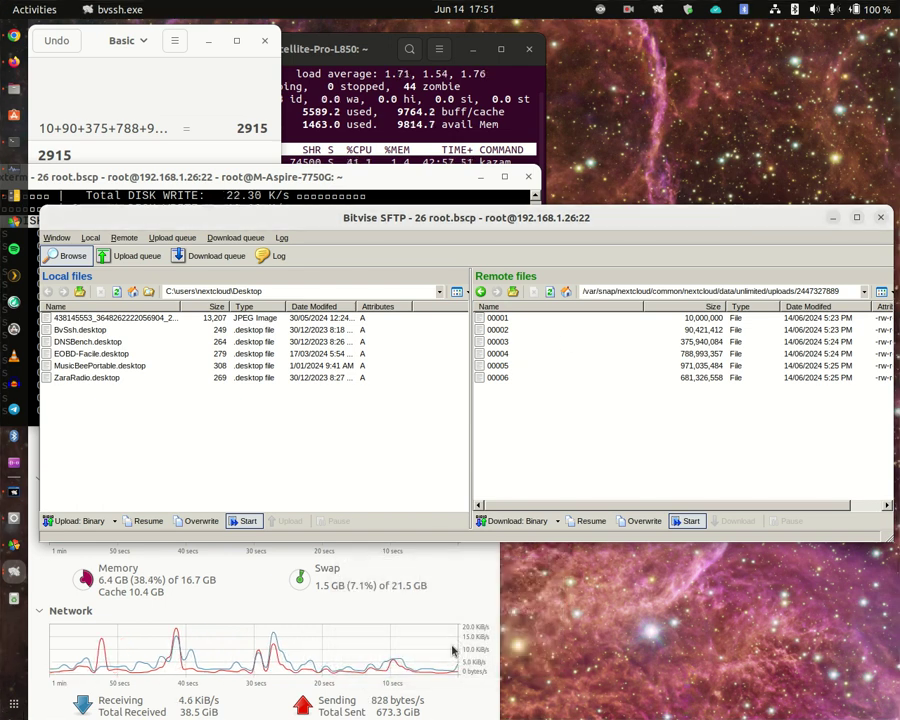
Step: Open the other chunk folder, 387079625, inside uploads and refresh its listing to check whether it still exists
left_click(512, 291)
double_click(500, 330)
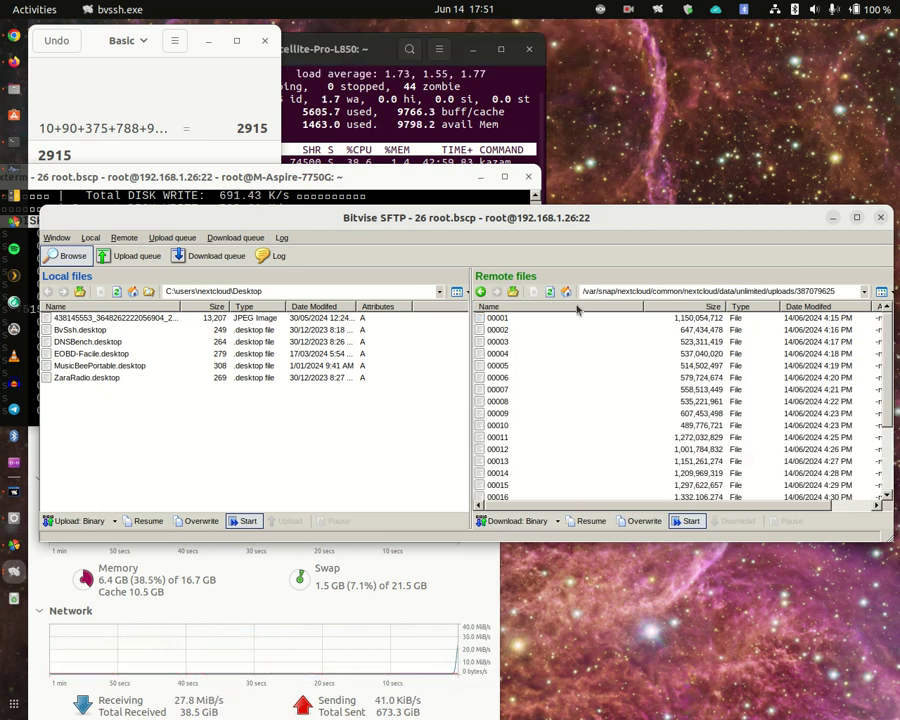
left_click(549, 293)
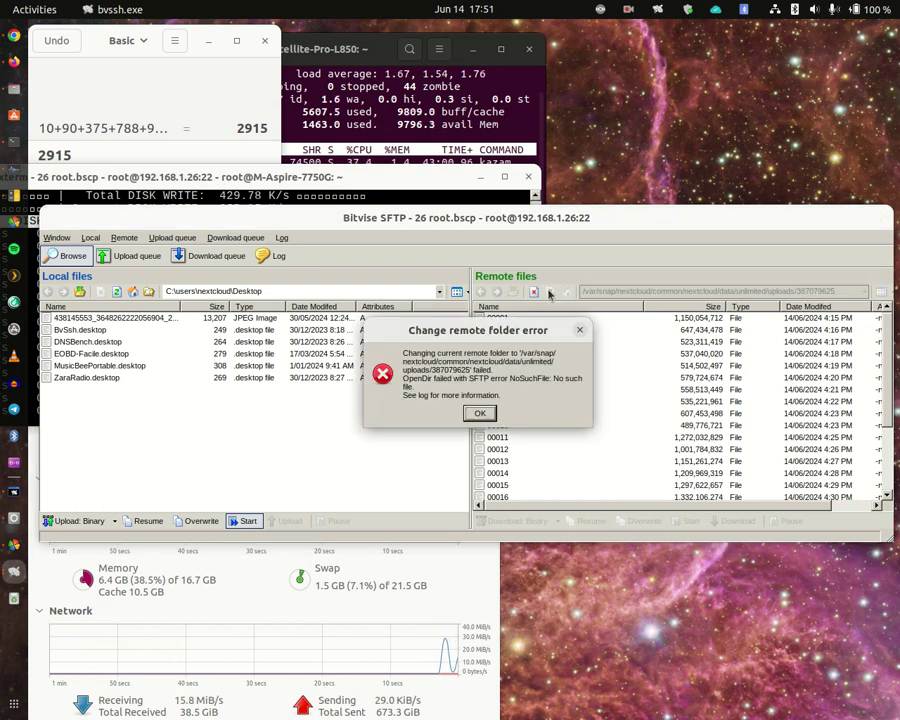
left_click(484, 413)
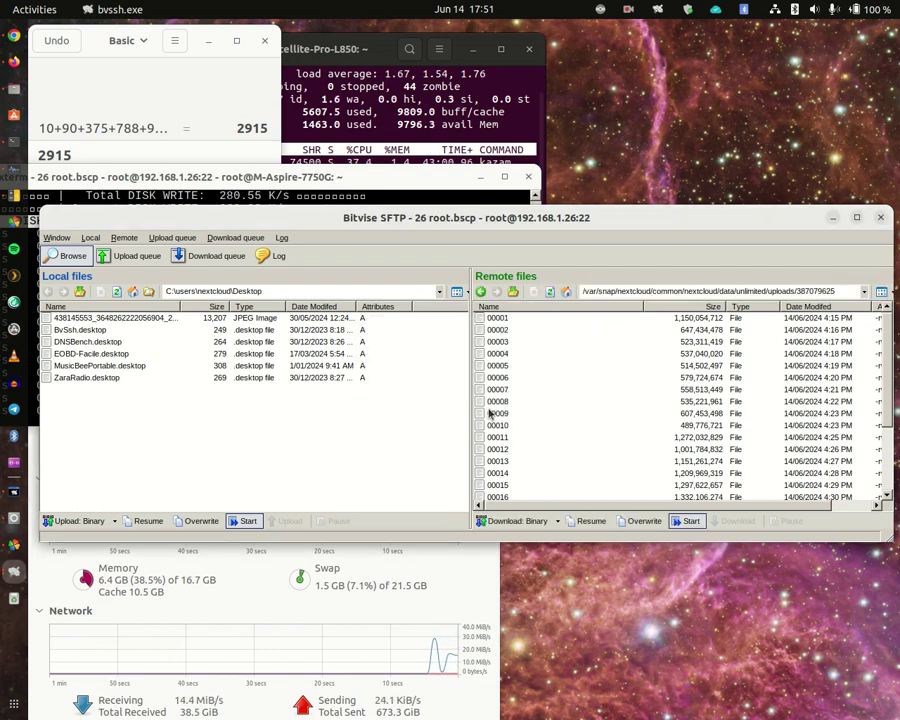
Step: Return to the uploads folder, refresh its listing and capture a full-screen screenshot of it
left_click(514, 291)
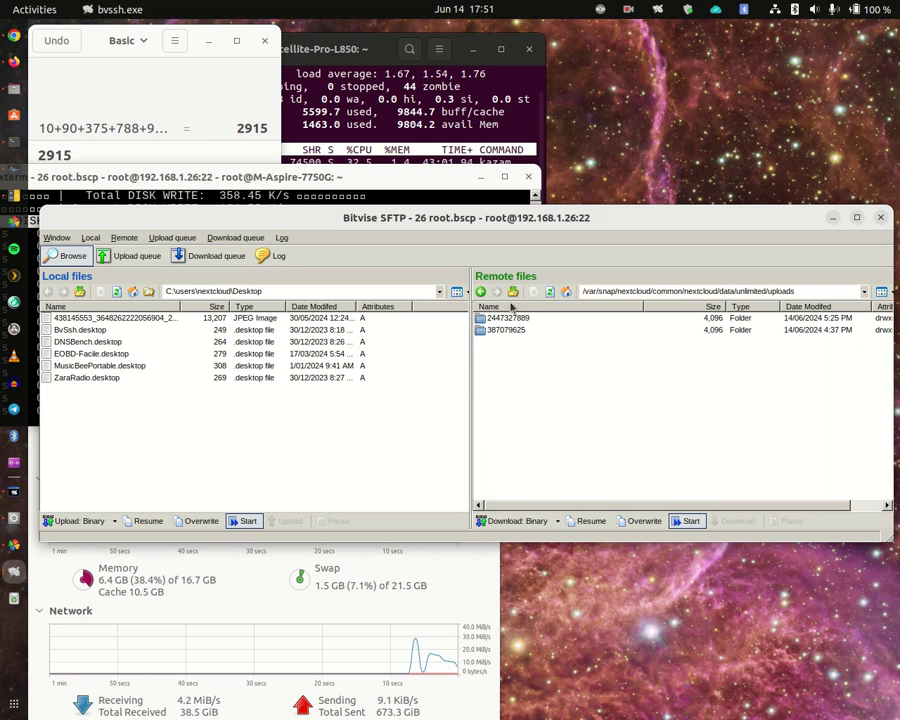
left_click(548, 292)
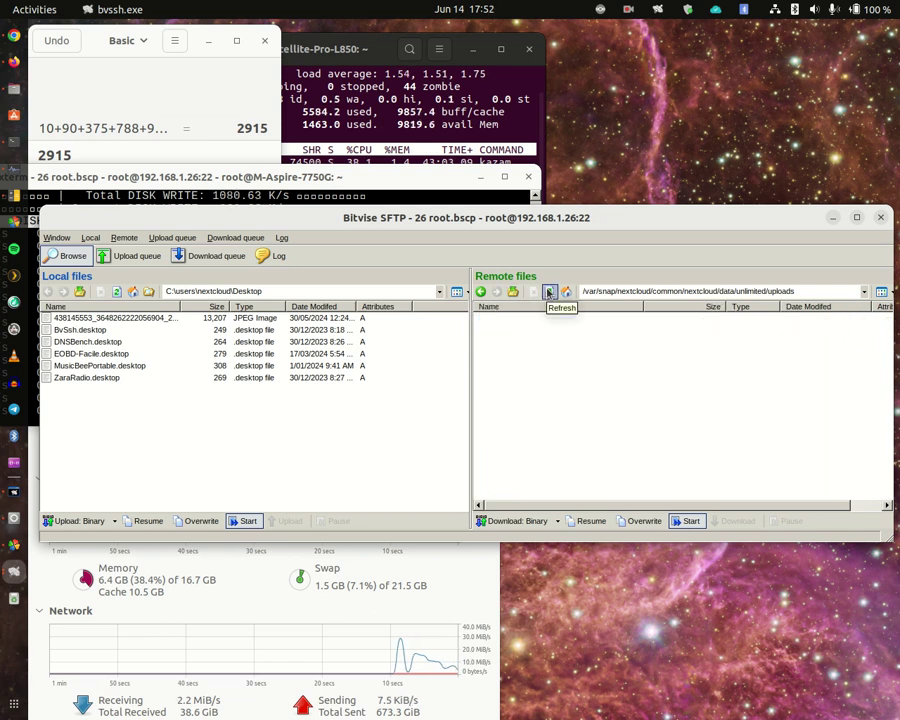
key("Print")
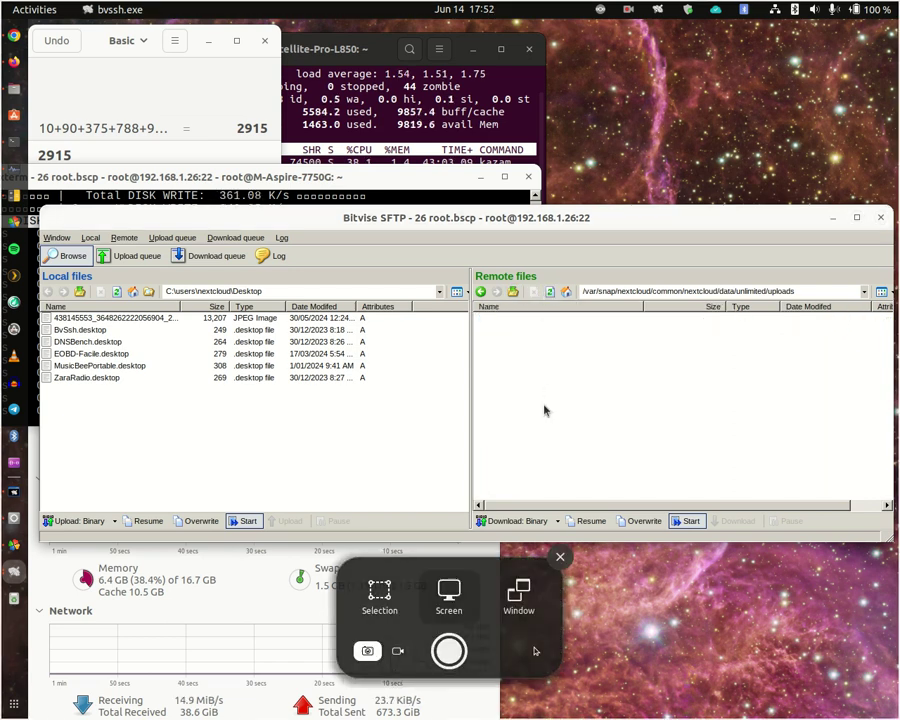
left_click(449, 651)
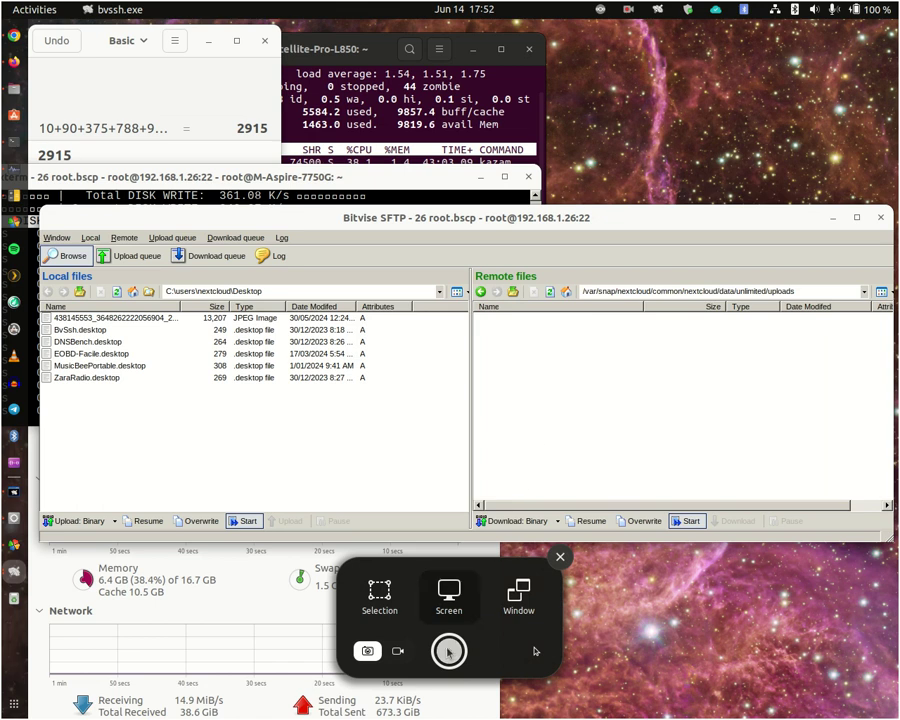
Step: Reopen the largefiles folder under files and refresh its listing several times to check for new partial files
left_click(514, 293)
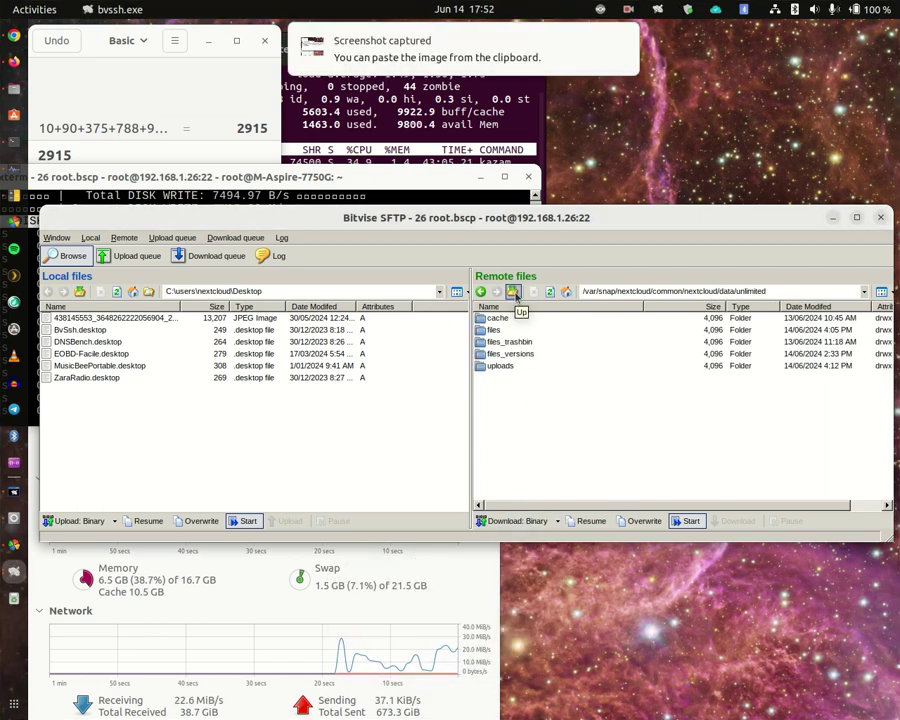
double_click(492, 331)
double_click(492, 331)
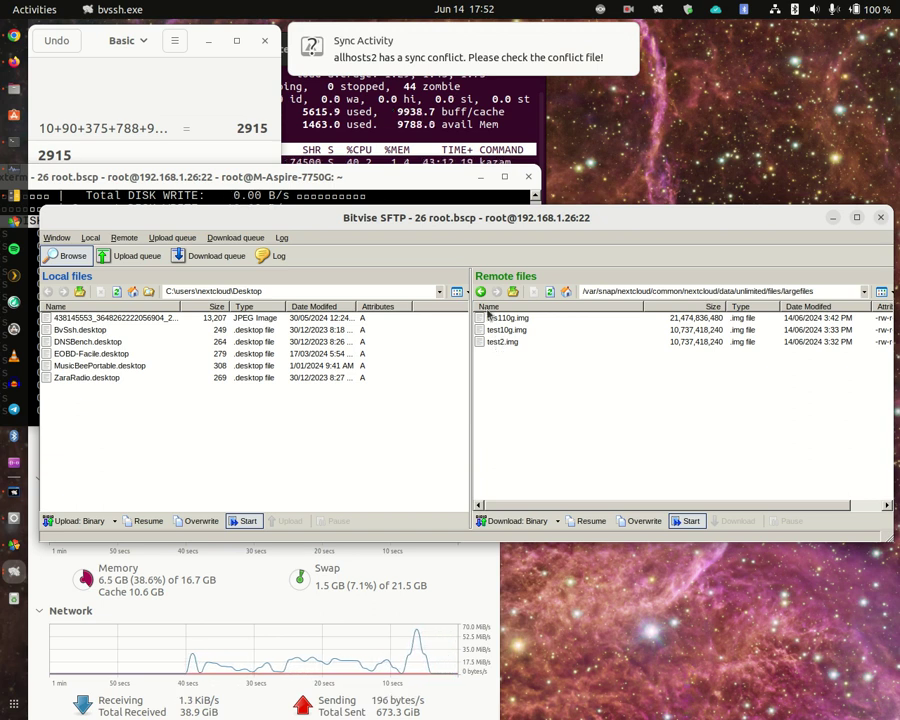
mouse_move(497, 78)
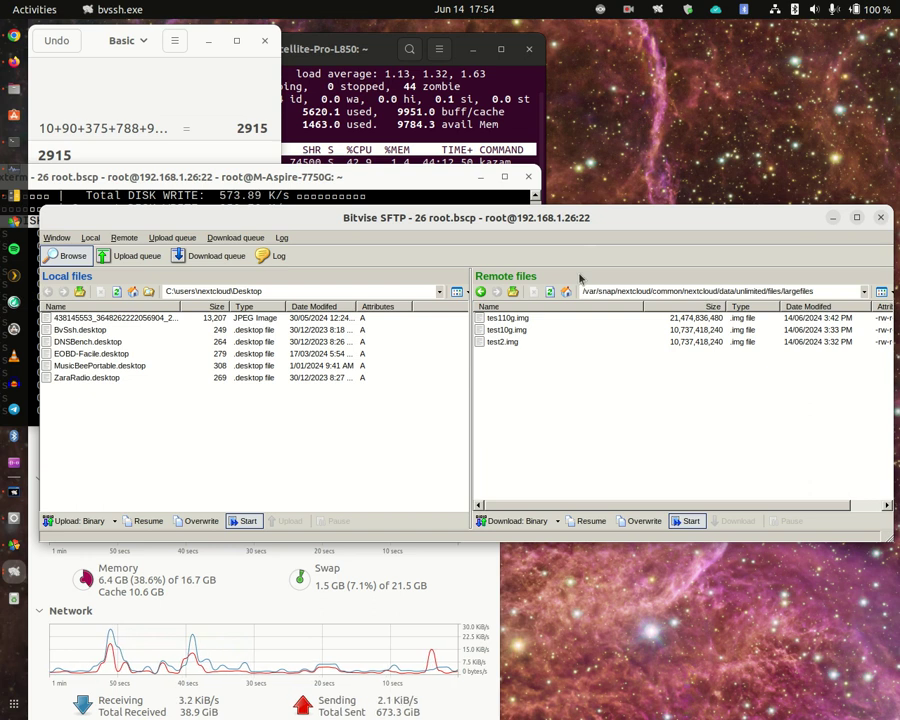
left_click(549, 292)
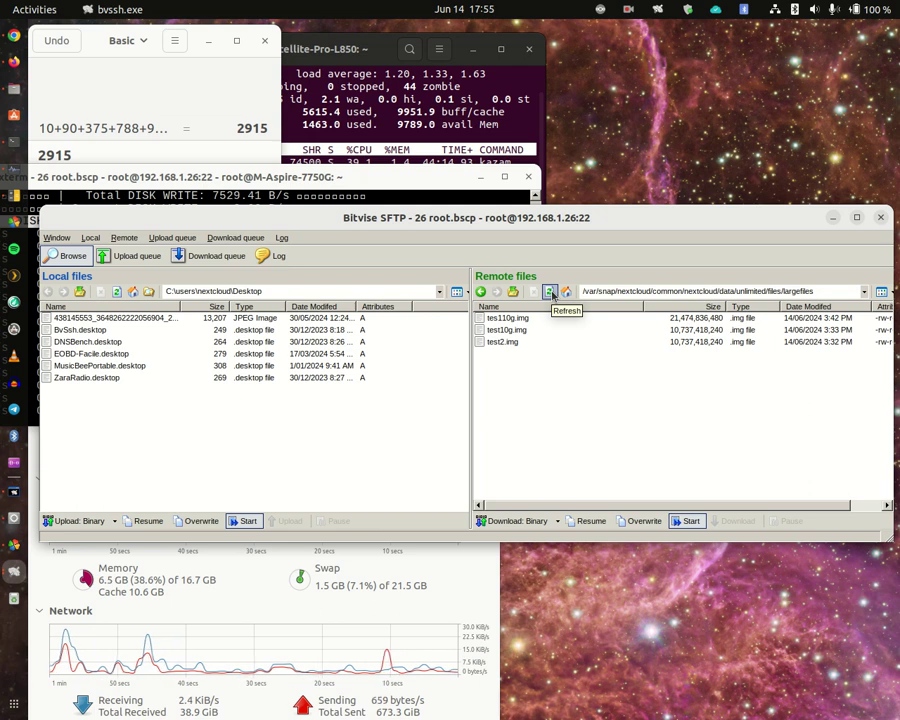
left_click(550, 292)
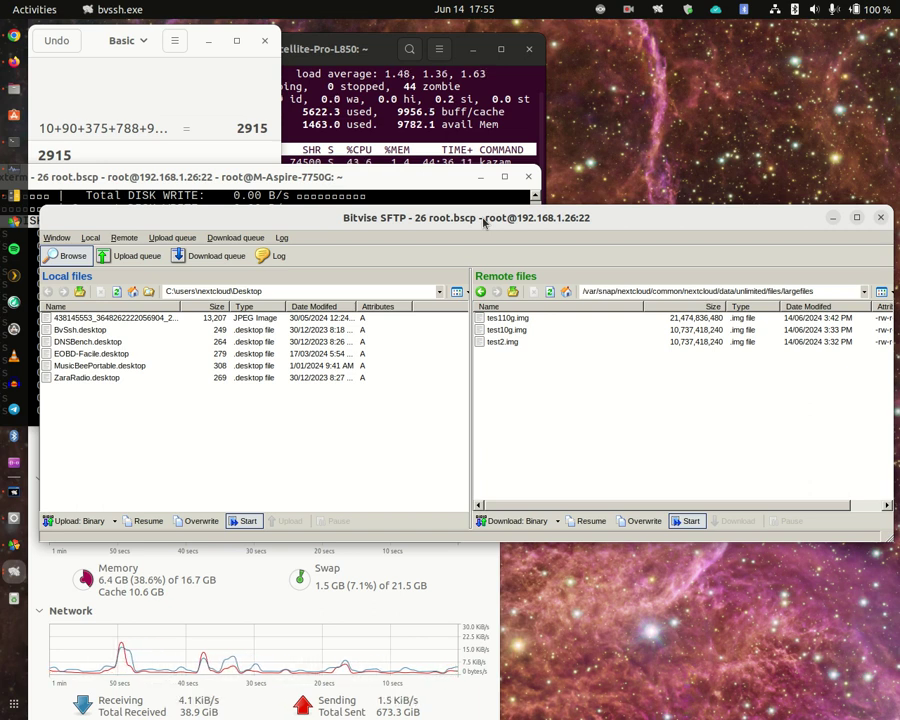
left_click(548, 292)
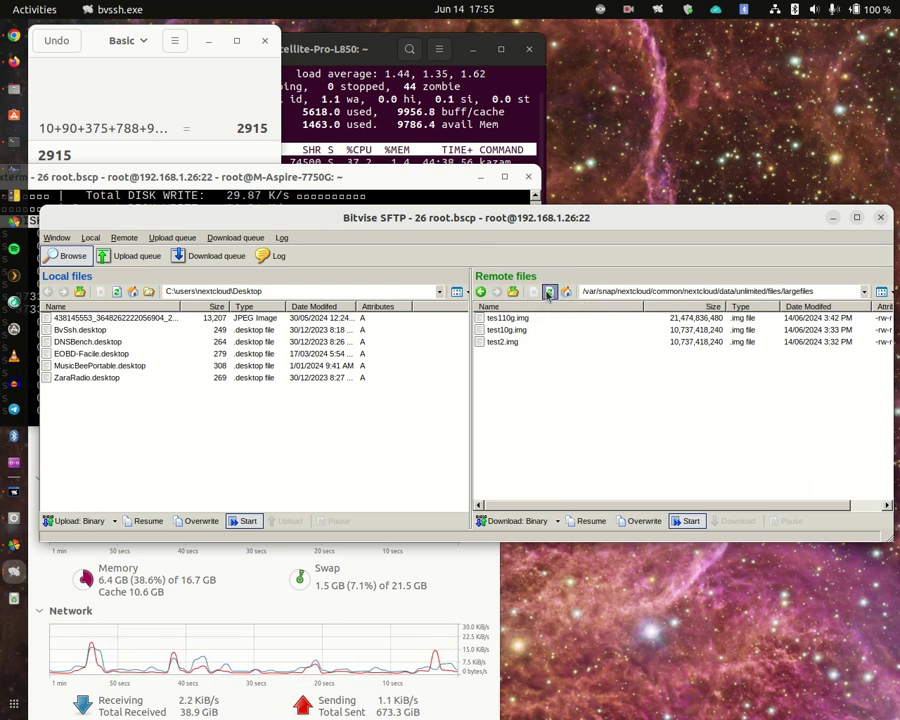
Step: Switch to the Bitvise xterm window and move it fully into view to watch the server's disk activity
left_click(281, 180)
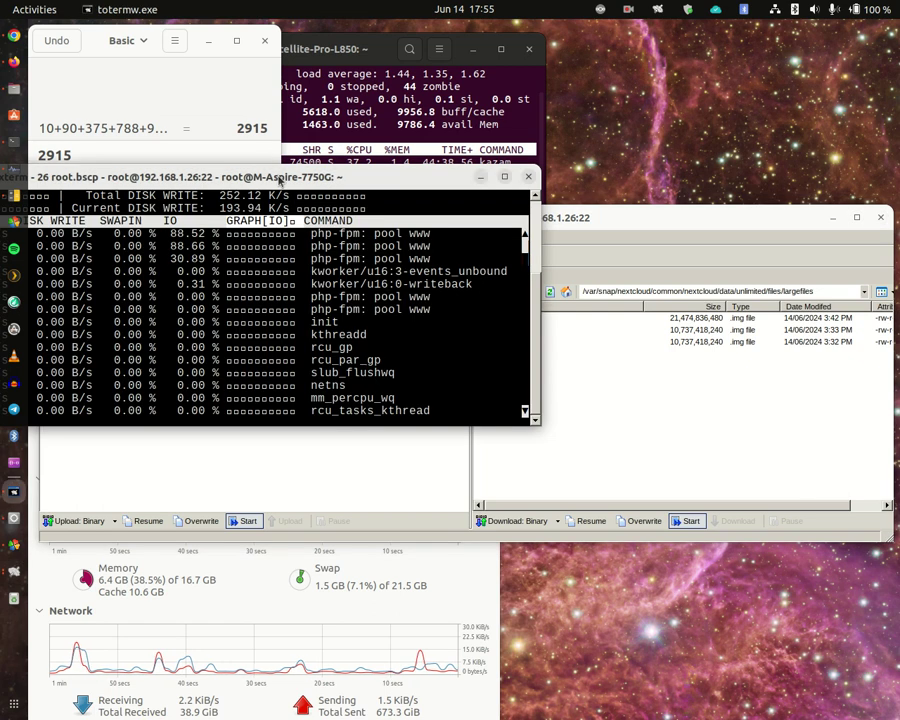
left_click_drag(281, 180, 483, 181)
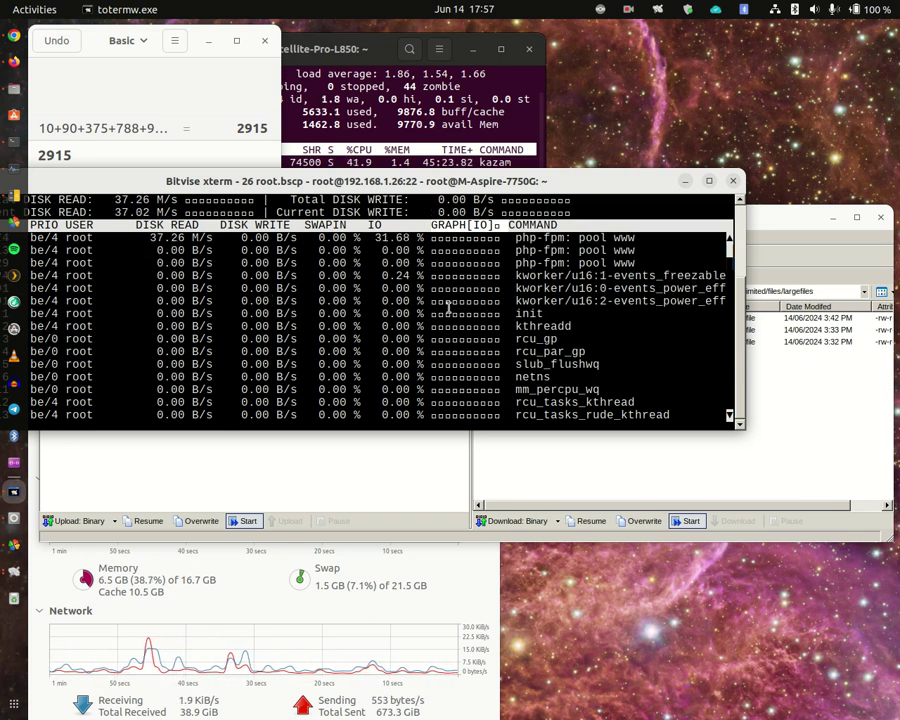
Step: Return to Bitvise SFTP and reopen the unlimited account's files_versions folder to check for new versions
left_click(779, 220)
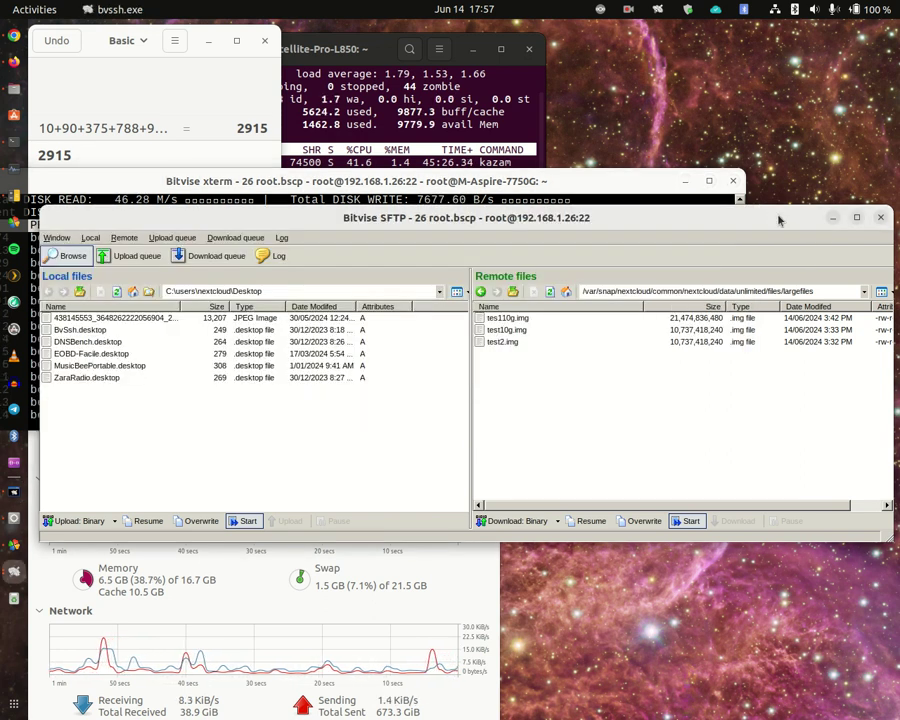
left_click(512, 292)
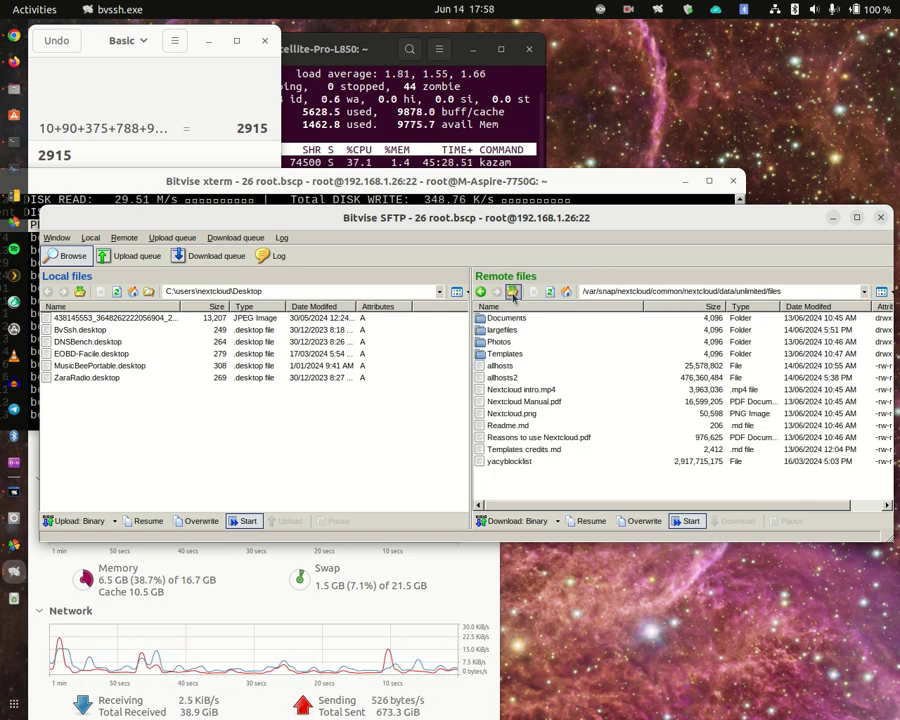
left_click(512, 292)
double_click(505, 354)
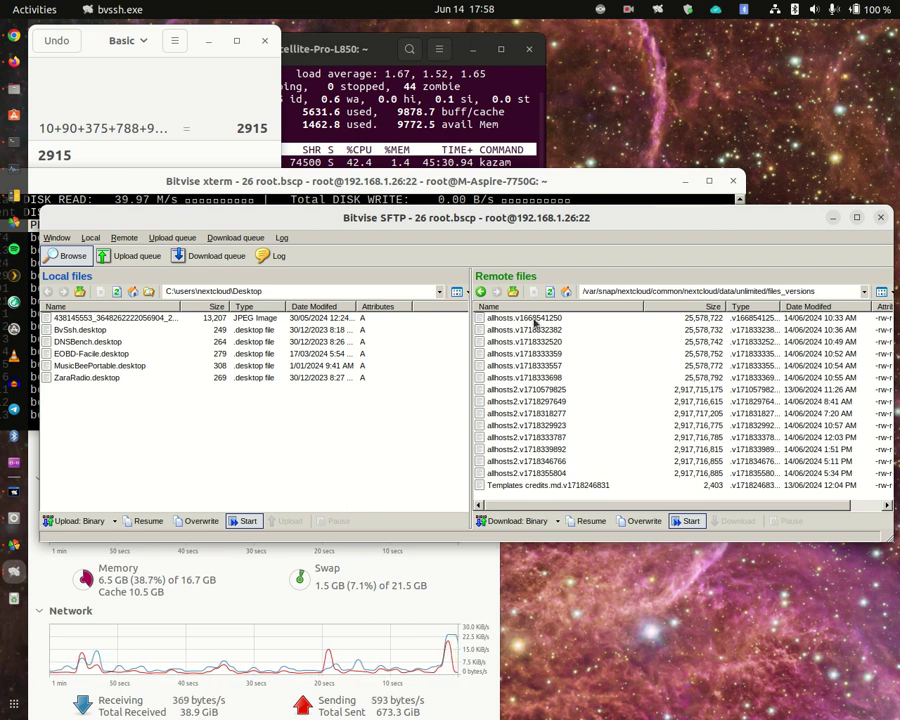
Step: Inspect the files folder inside files_trashbin and return to the unlimited account's data folder
left_click(513, 291)
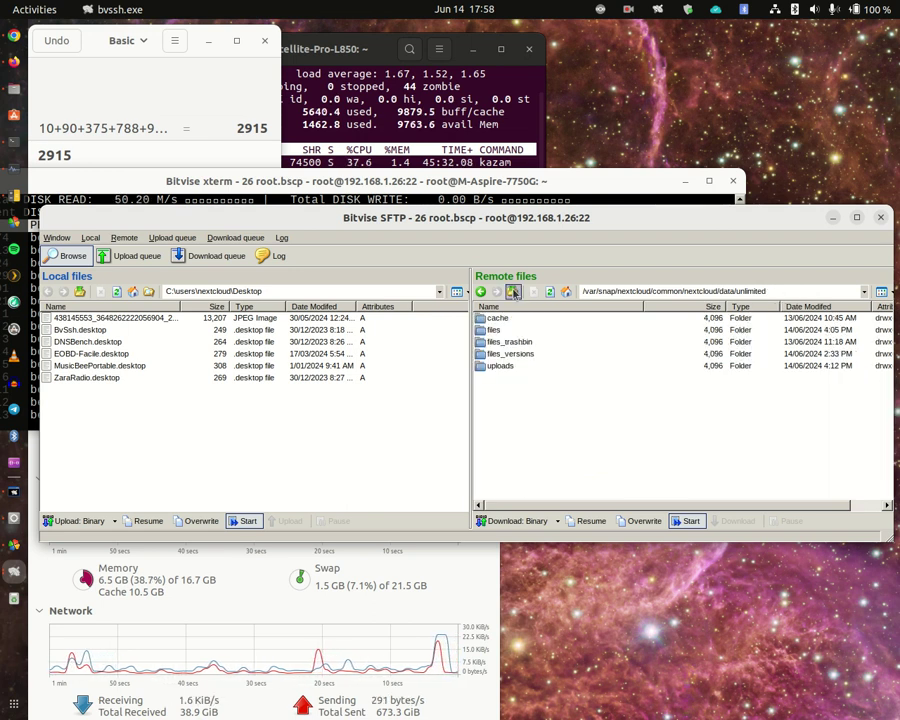
left_click(509, 344)
double_click(509, 344)
double_click(498, 318)
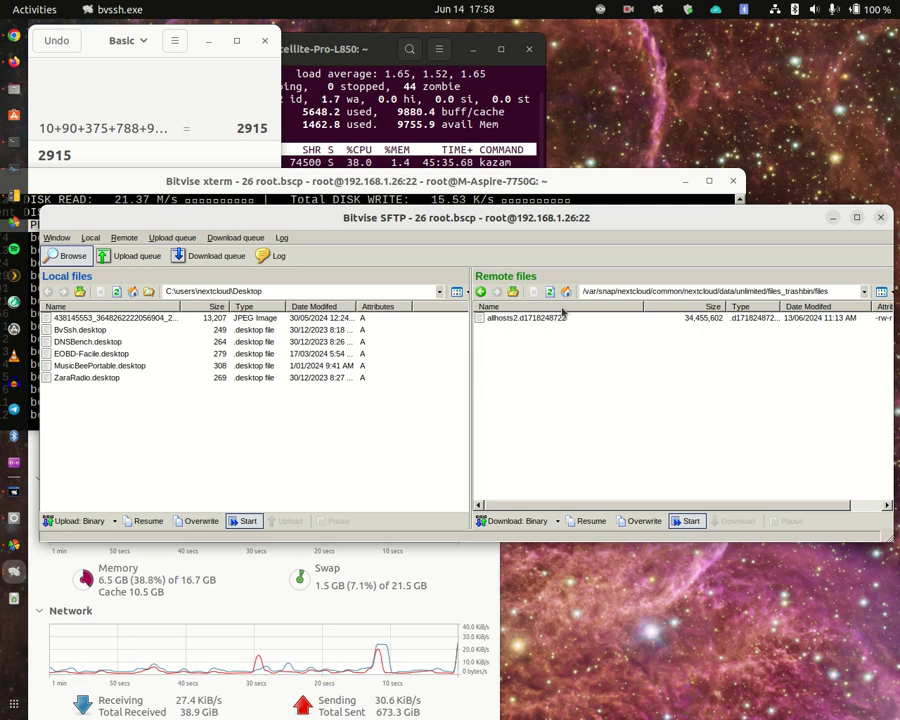
left_click(513, 291)
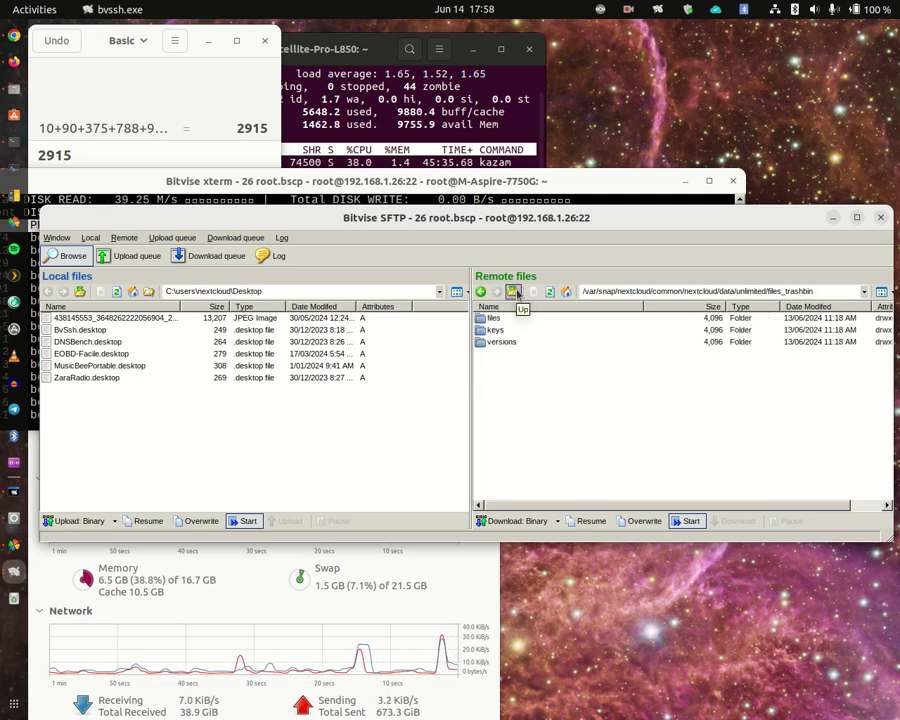
left_click(514, 291)
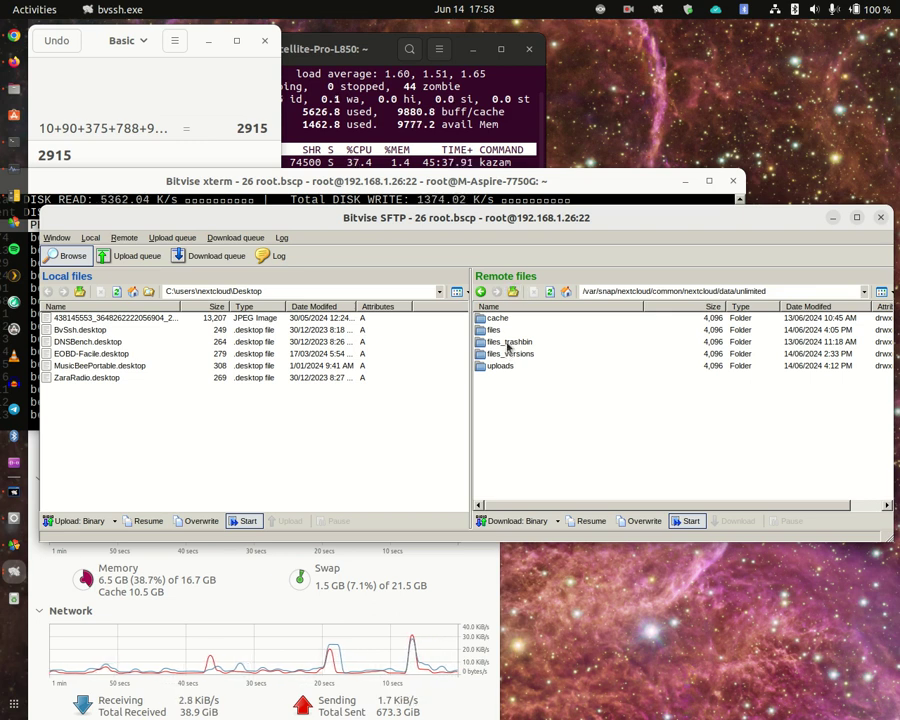
Step: Check the uploads folder for new chunks and switch back to Bitvise xterm to view the disk activity
left_click(503, 356)
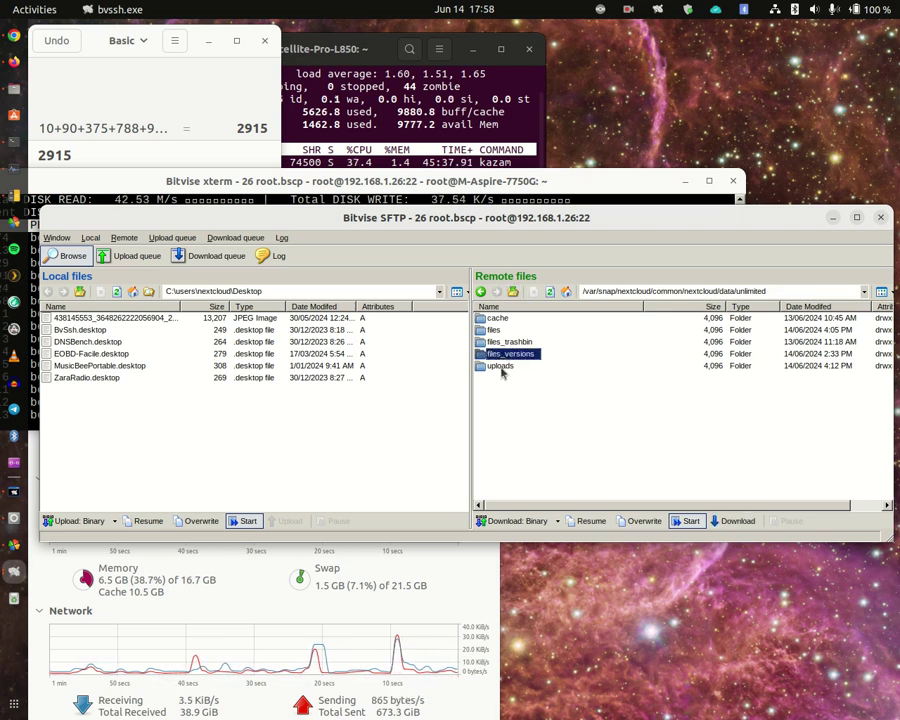
double_click(500, 366)
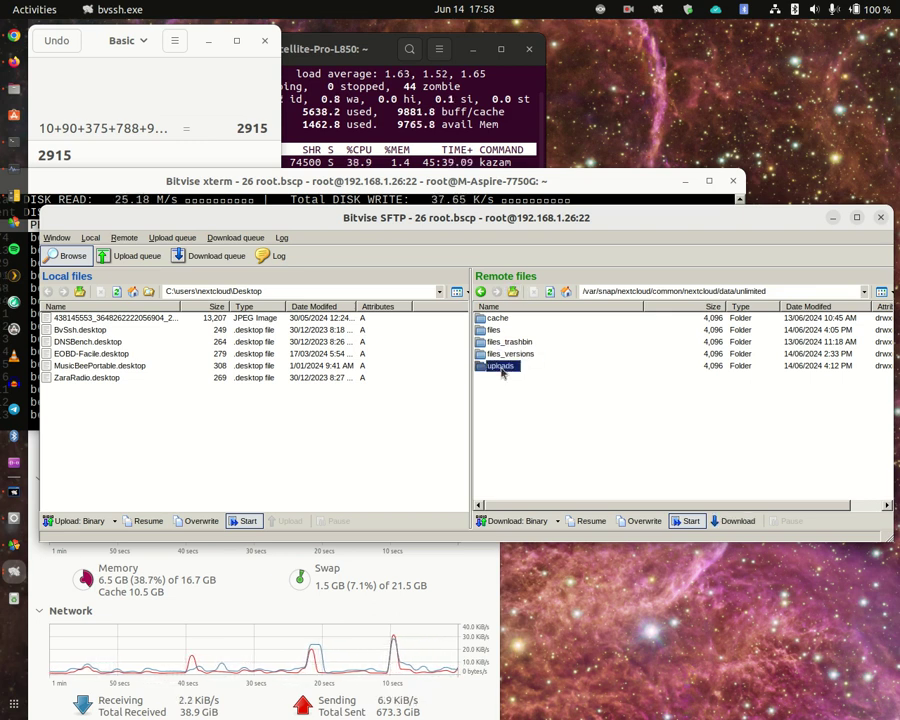
left_click(514, 291)
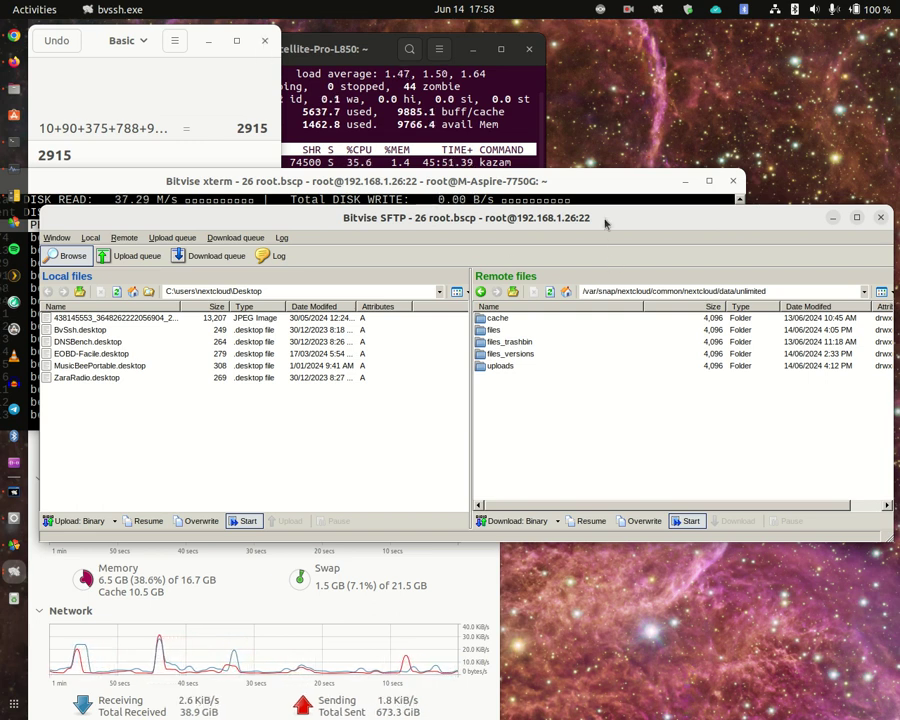
left_click(515, 181)
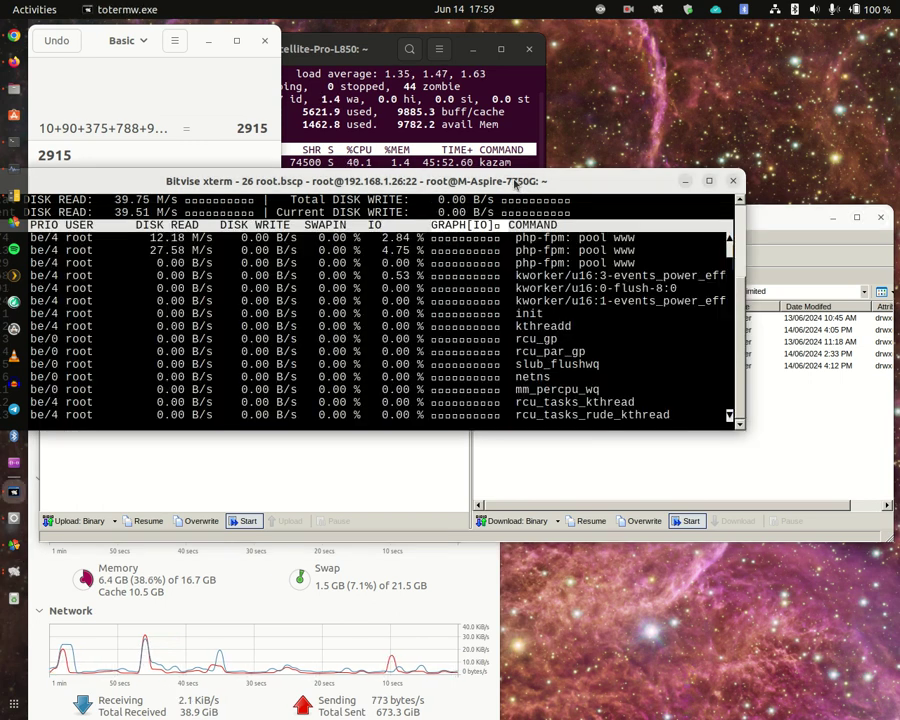
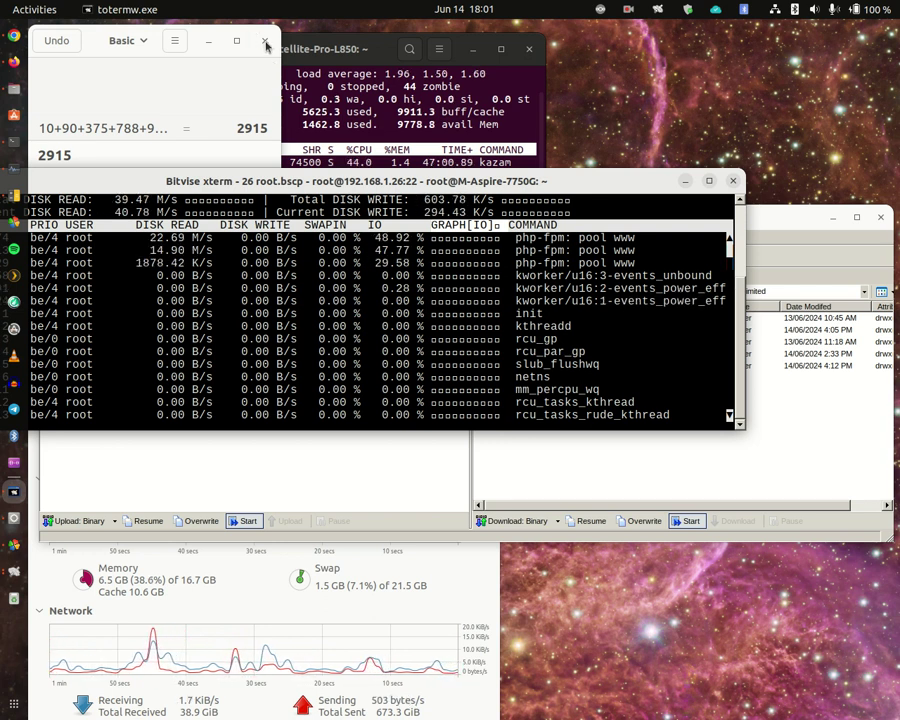
Step: Close the calculator, inspect the files/largefiles folder in Bitvise SFTP, and return to the unlimited account's data folder
left_click(266, 45)
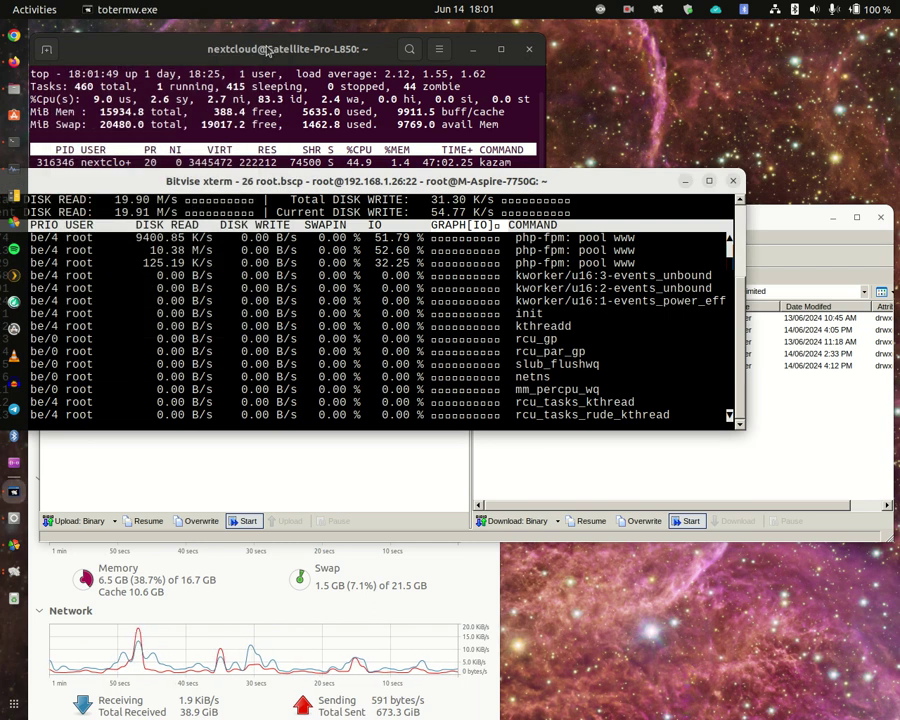
left_click(777, 221)
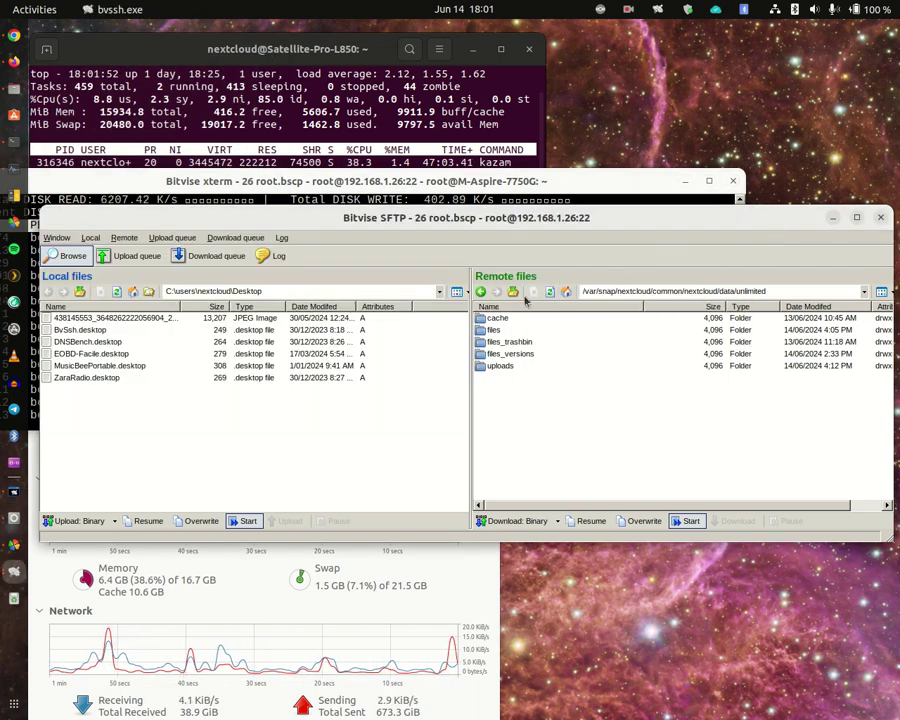
double_click(500, 330)
double_click(500, 330)
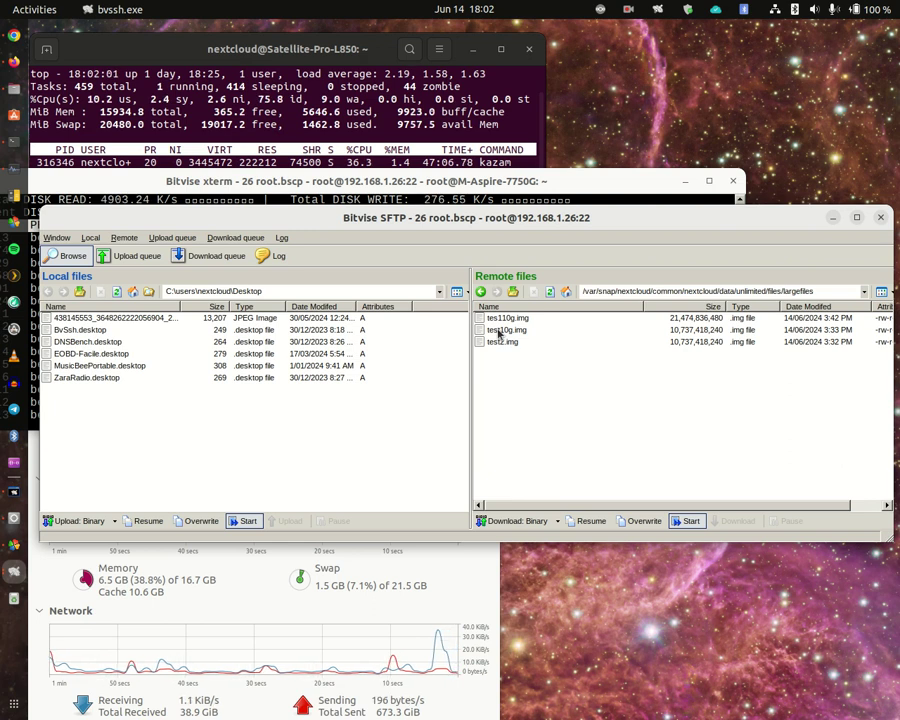
left_click(513, 291)
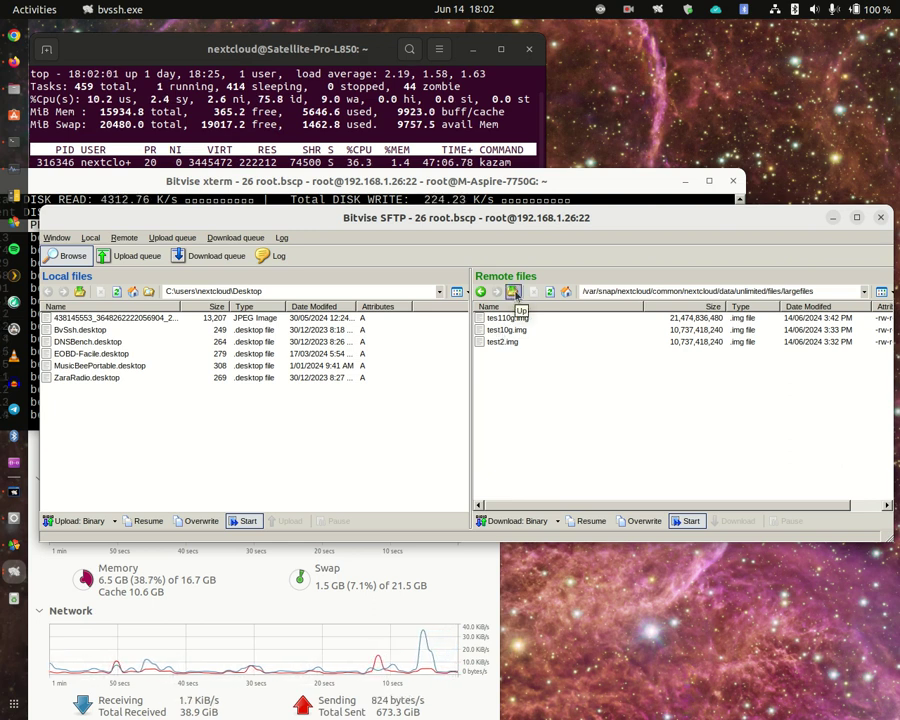
left_click(513, 291)
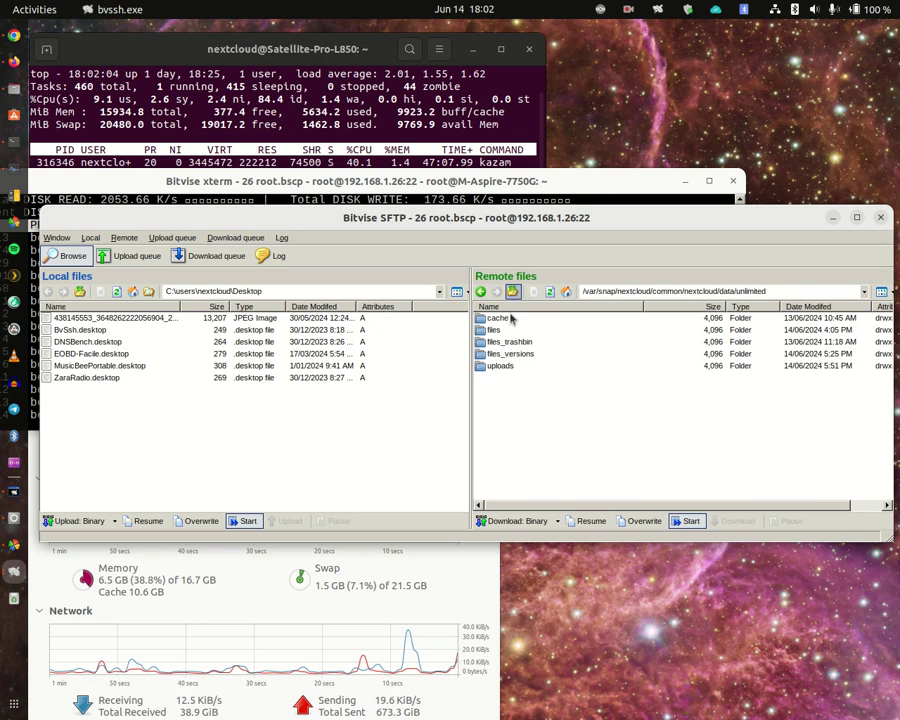
Step: Check the uploads and files_versions folders for changes and return to the unlimited account's data folder
double_click(505, 366)
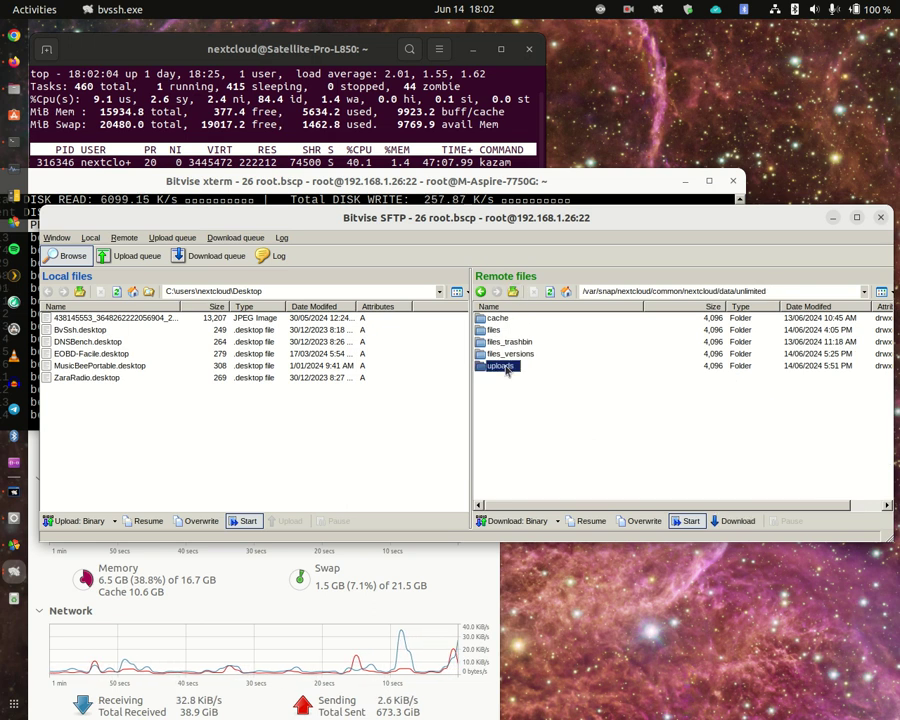
left_click(513, 291)
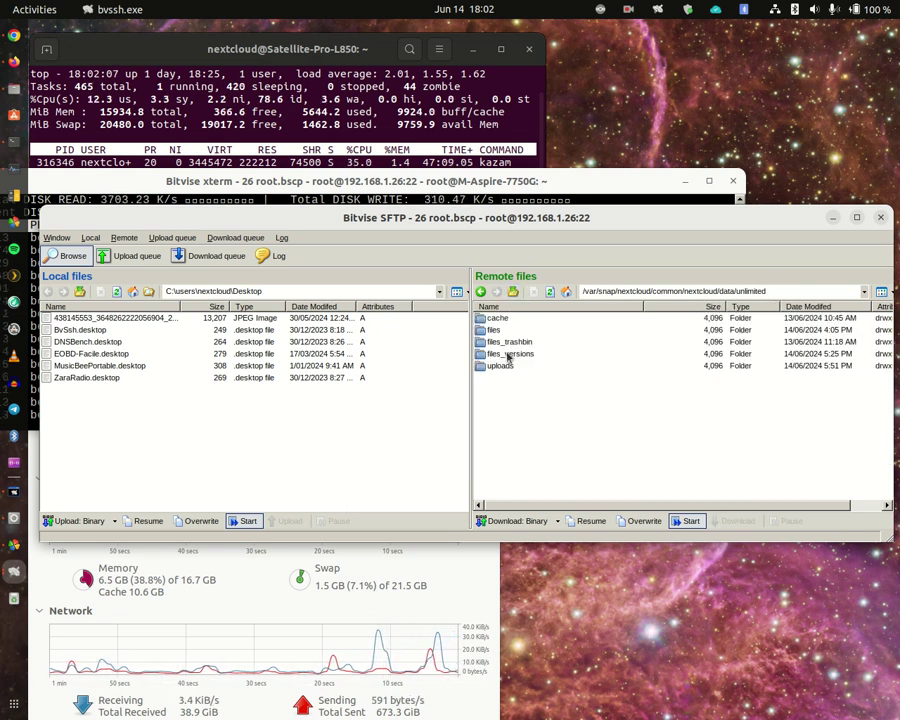
double_click(507, 354)
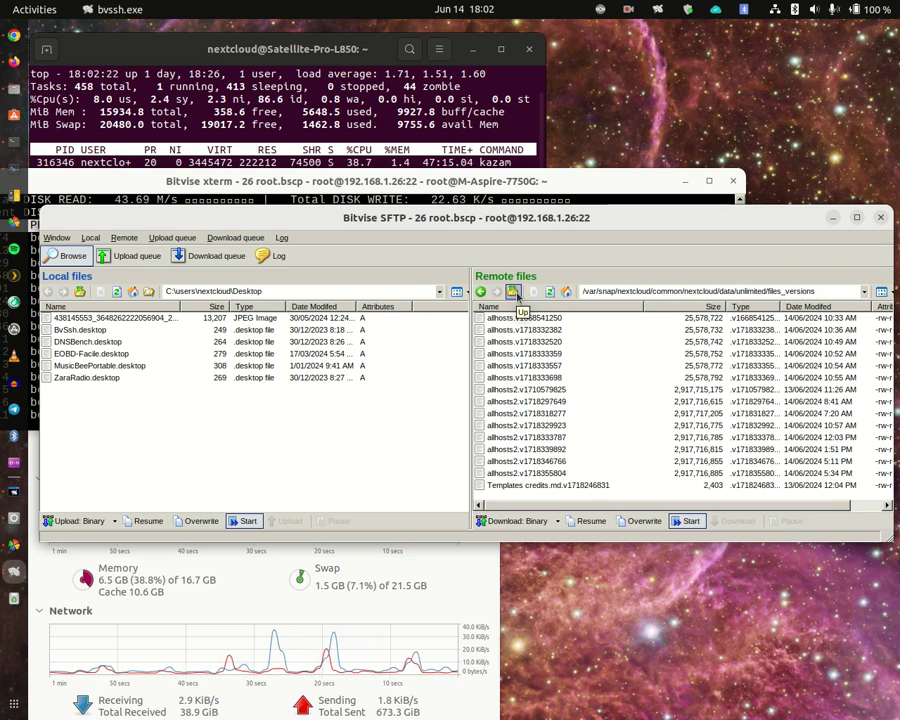
left_click(513, 291)
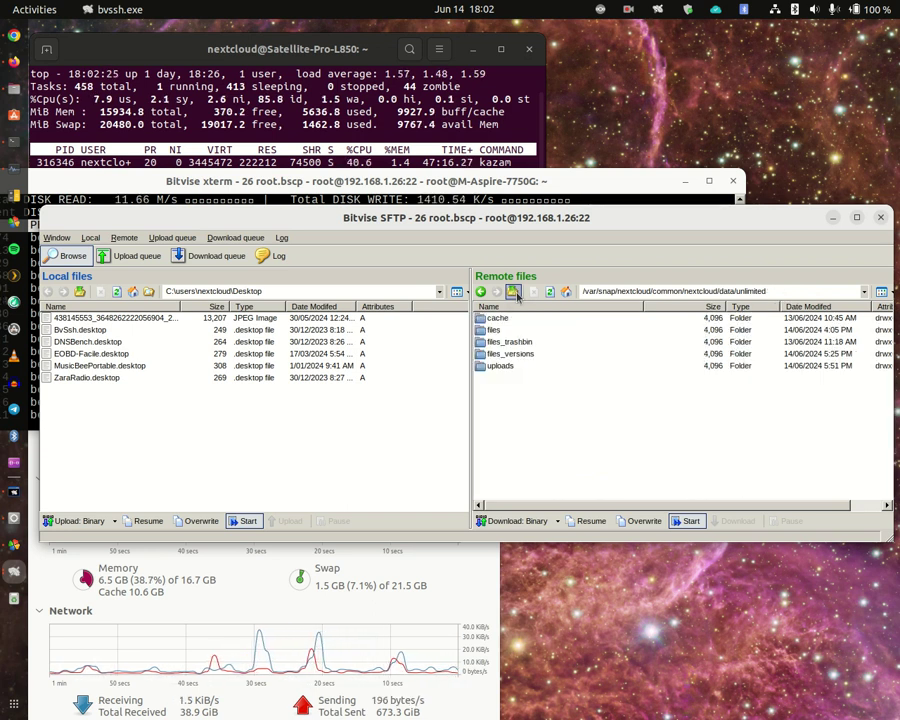
Step: Inspect the cache folder and reopen the unlimited account's files folder
double_click(497, 317)
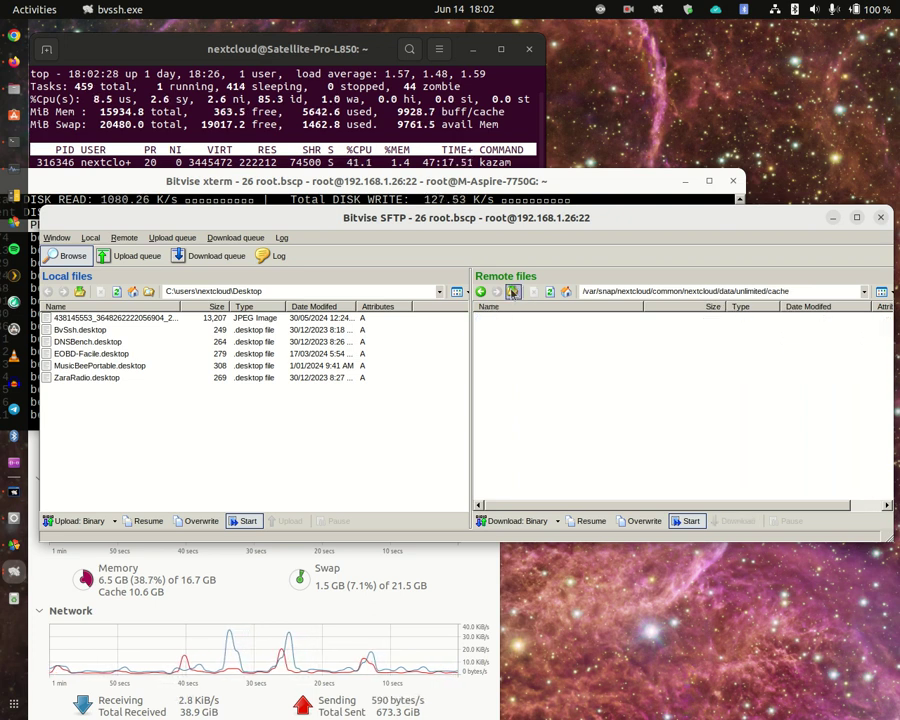
left_click(513, 291)
double_click(497, 331)
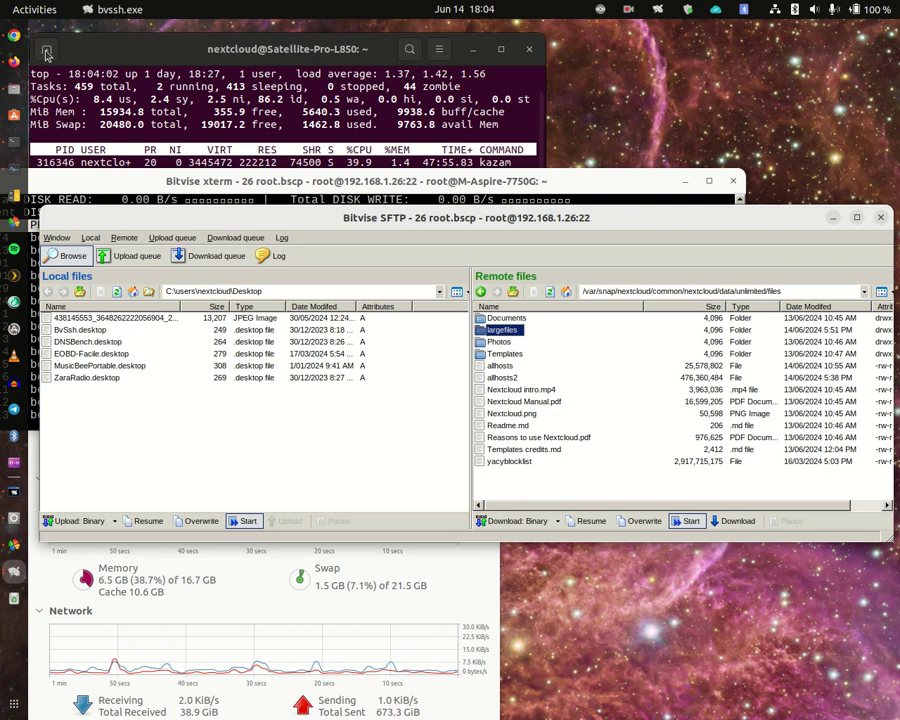
Step: Switch to the file manager, open the local unlimited folder, and compare the sizes of allhosts2 and its conflicted copy
left_click(16, 92)
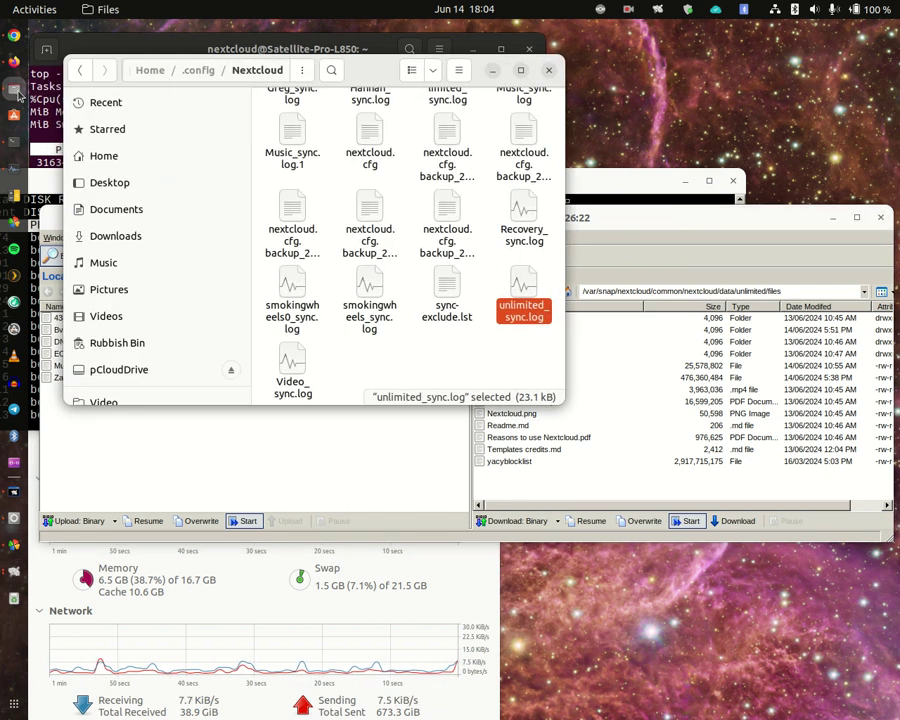
scroll(122, 335, "down", 3)
scroll(122, 335, "down", 3)
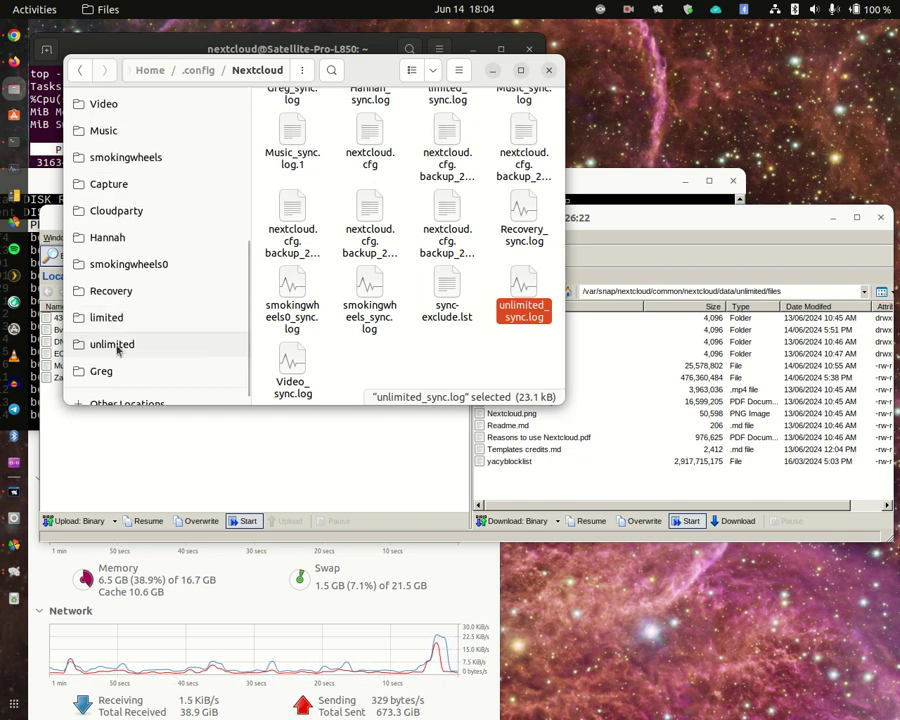
left_click(117, 346)
left_click(374, 177)
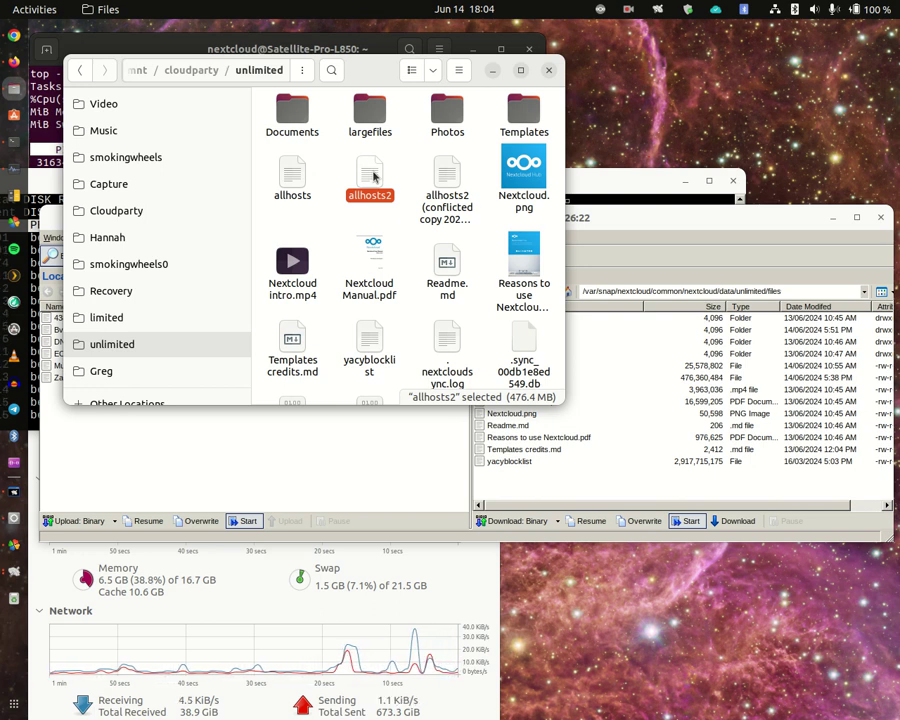
left_click(447, 175)
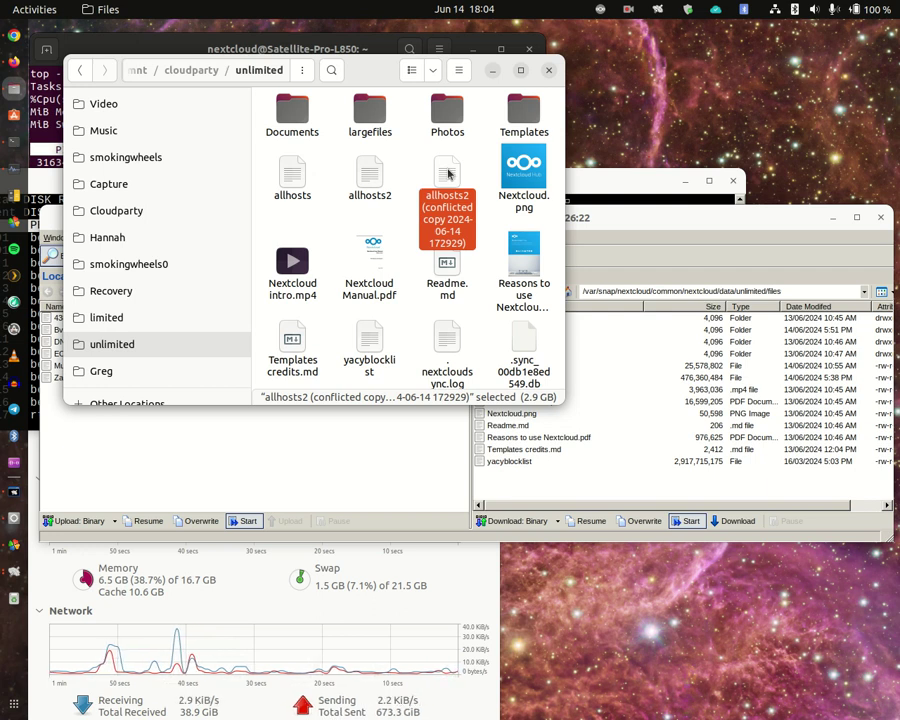
Step: Deselect the conflicted copy and capture a full-screen screenshot showing the local and remote folders
left_click(410, 250)
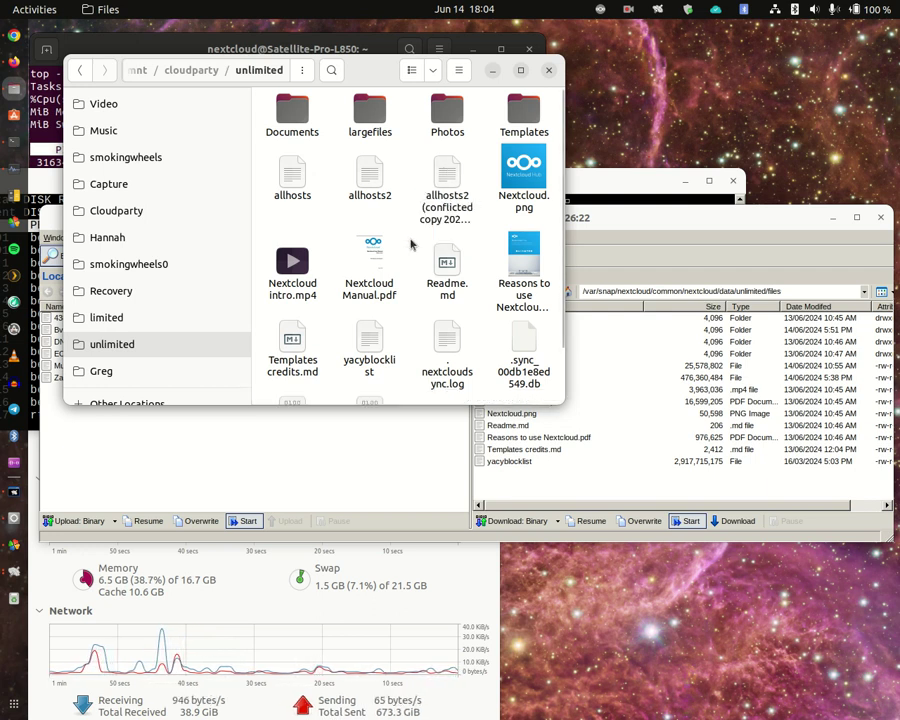
key("Print")
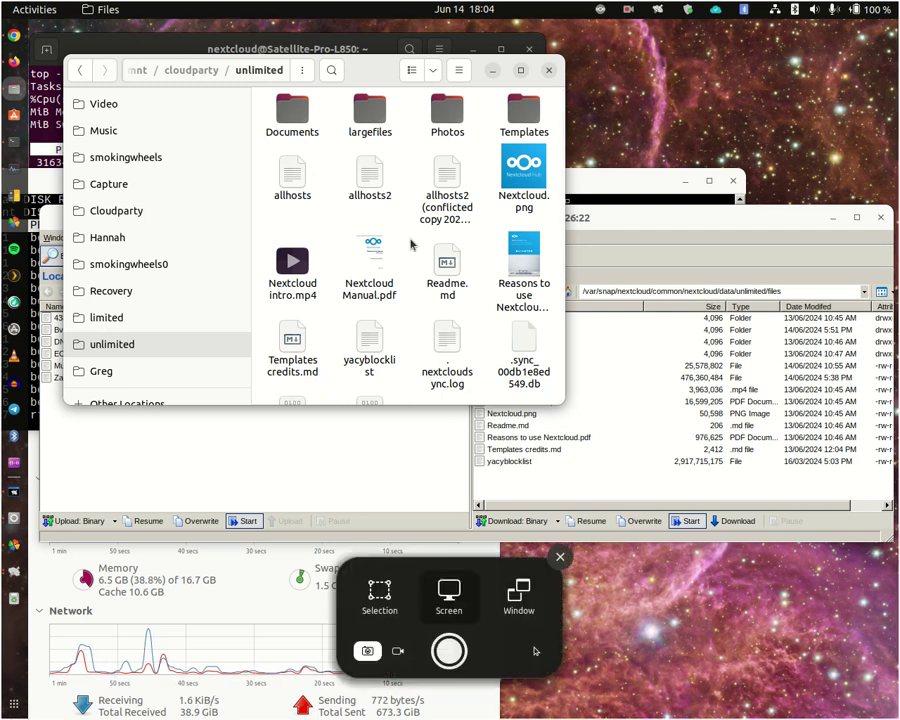
left_click(452, 651)
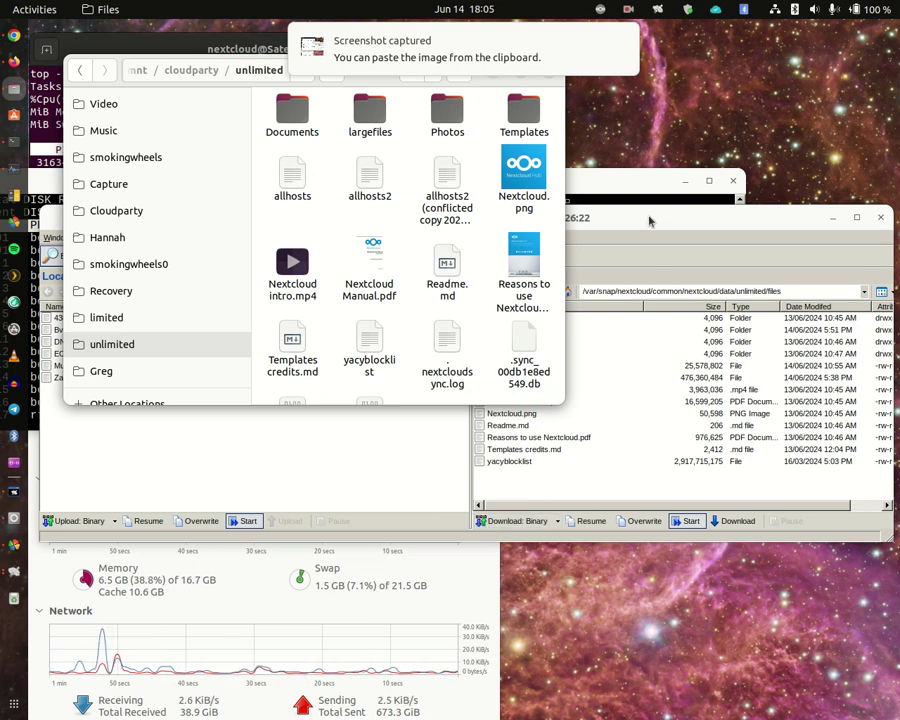
Step: Switch the Nextcloud client to the unlimited account, examine the allhosts2 sync conflict, and dismiss it without choosing a version
left_click(602, 12)
left_click(592, 40)
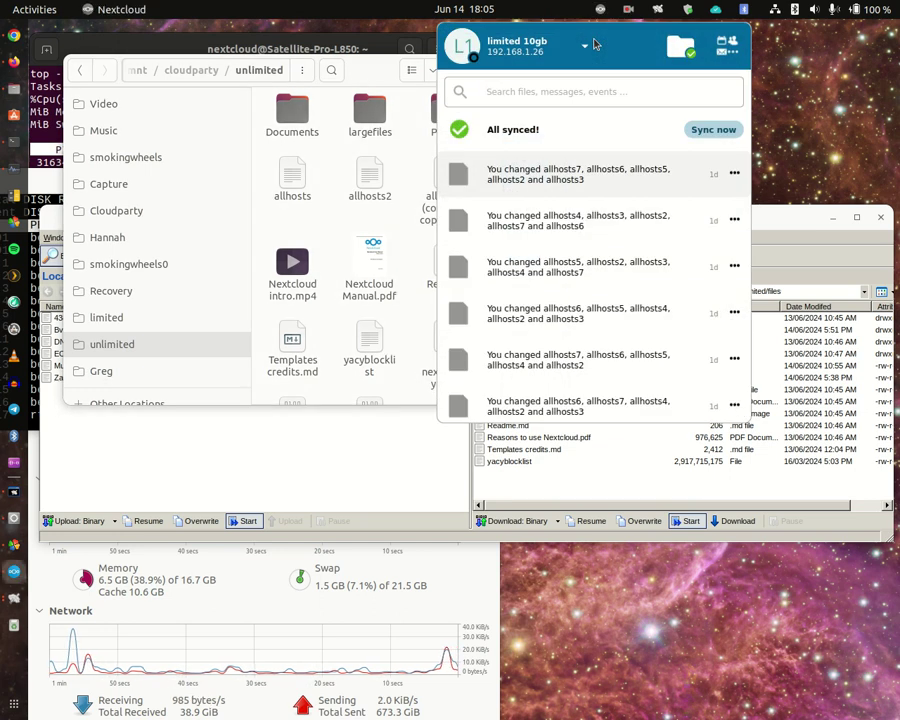
left_click(575, 58)
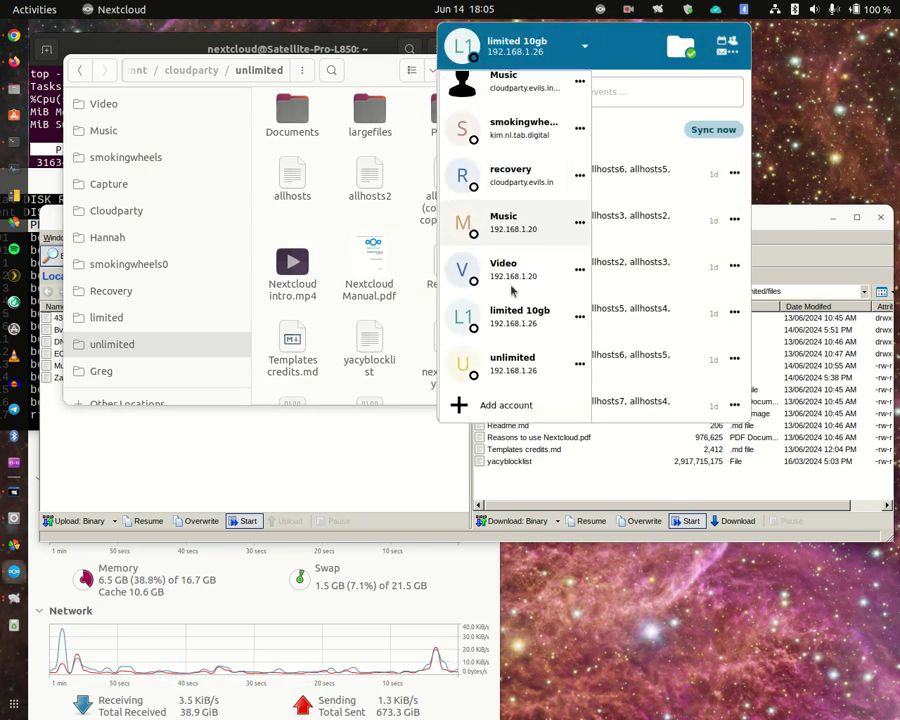
left_click(511, 365)
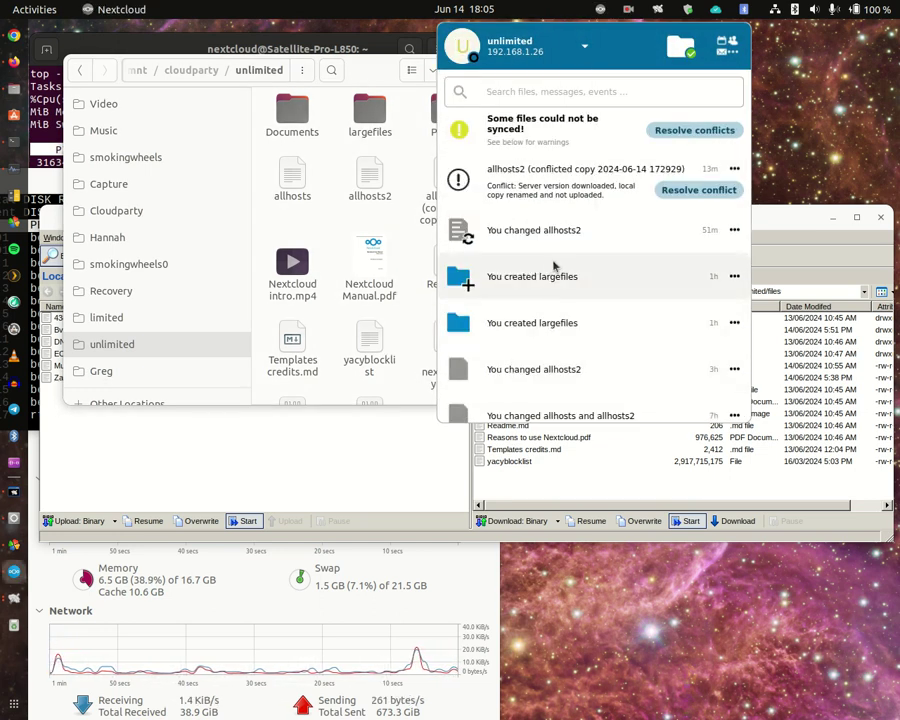
left_click(683, 190)
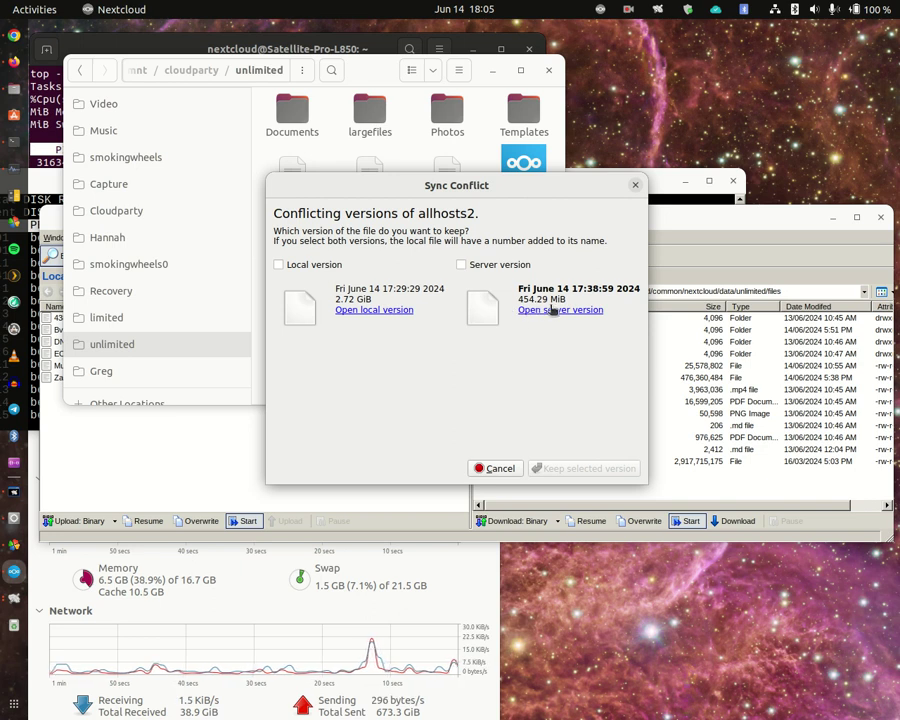
left_click(492, 469)
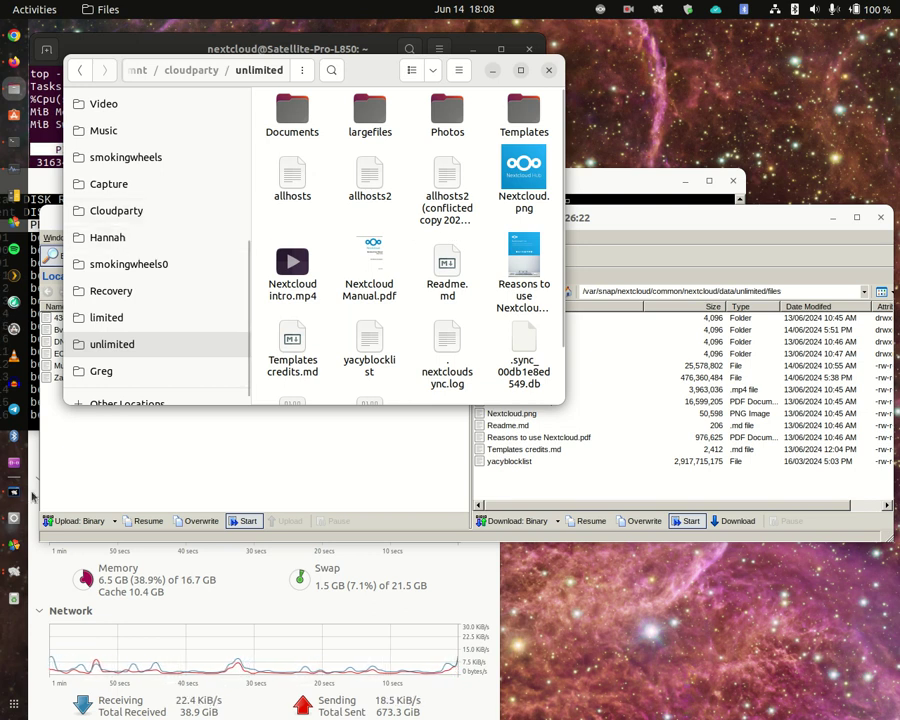
Step: Switch to QB64, run nextcloudattackunlimited.bas to append to allhosts2, and close the program's output window
left_click(15, 520)
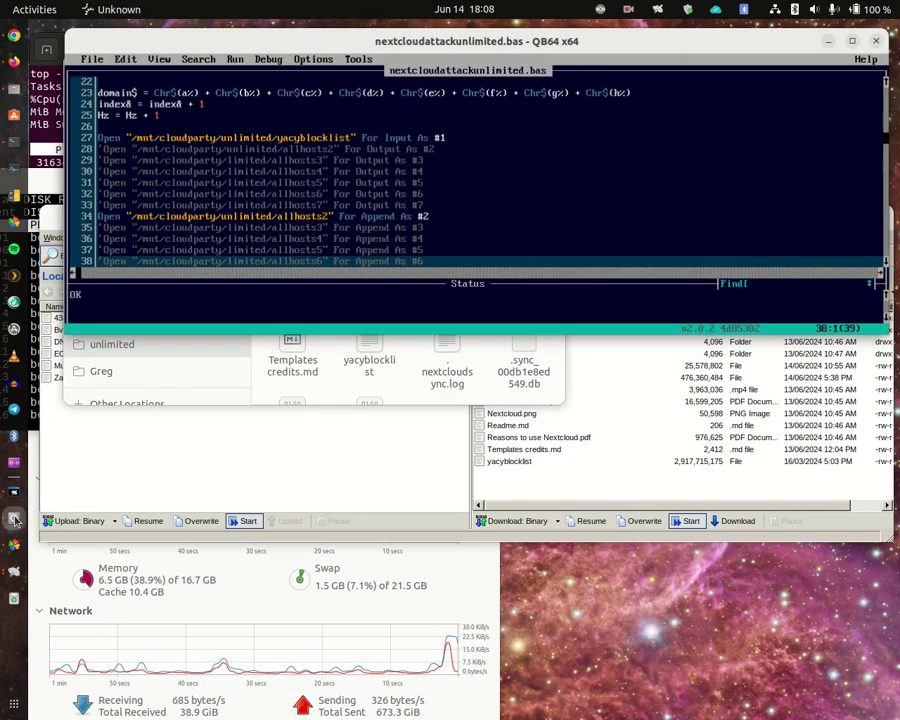
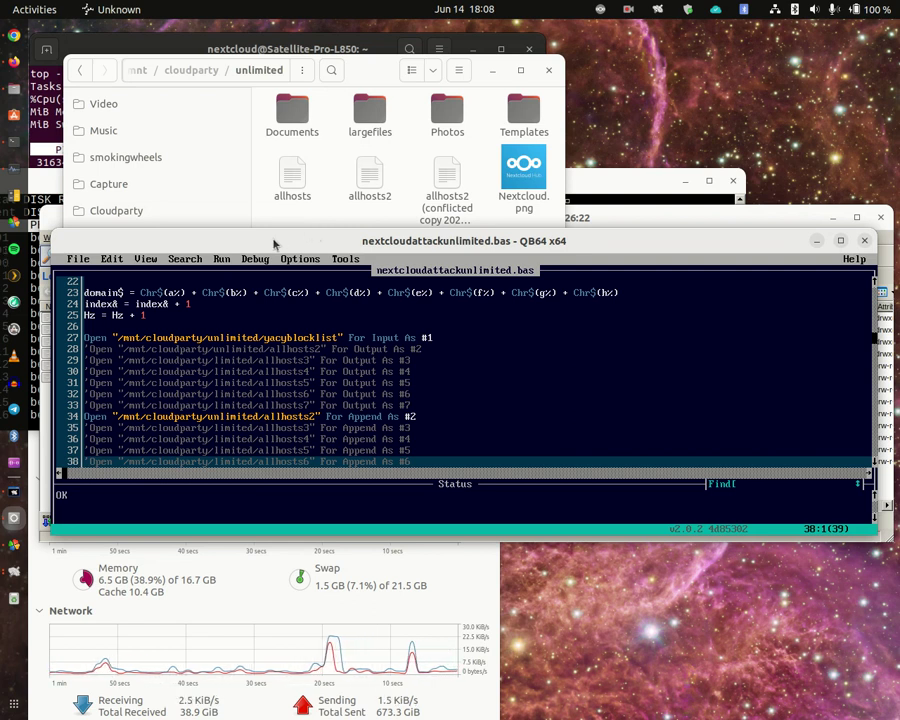
left_click(222, 259)
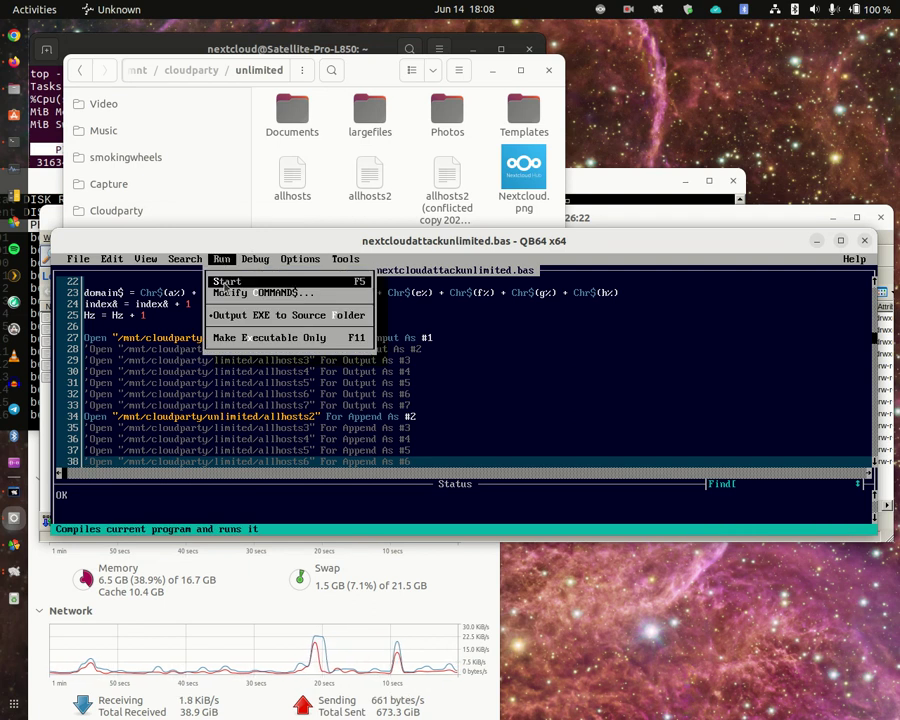
left_click(226, 283)
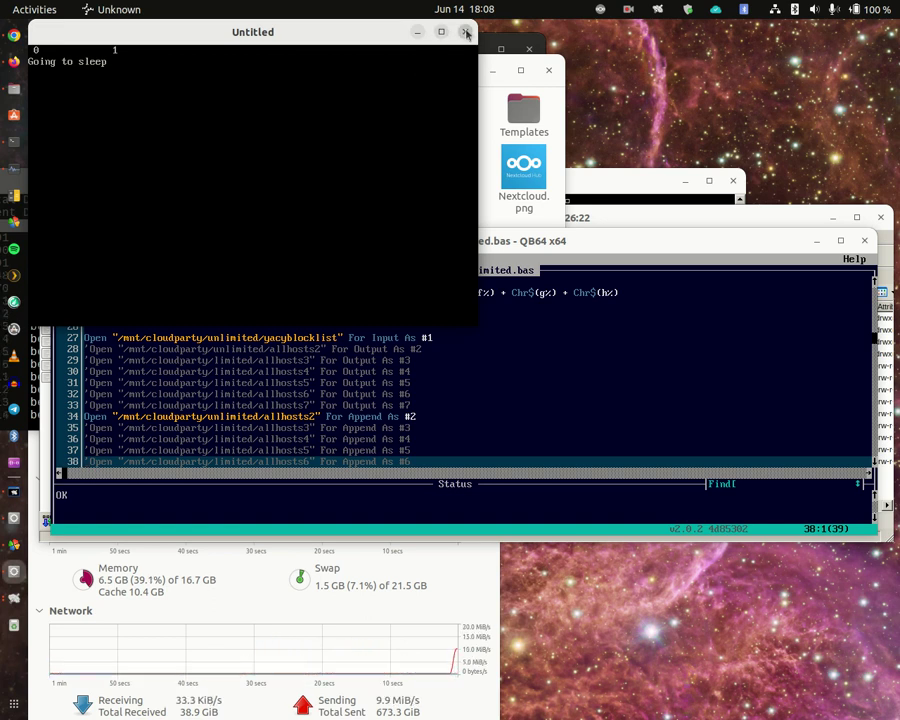
left_click(466, 33)
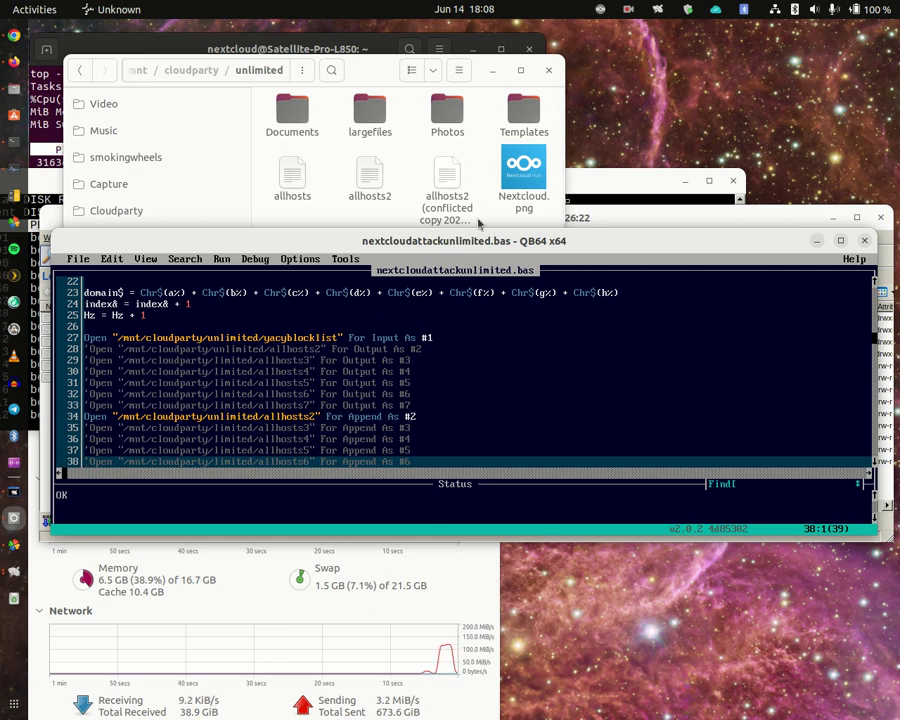
Step: Open the Nextcloud client's main dialog to check the sync activity for allhosts2
left_click(600, 9)
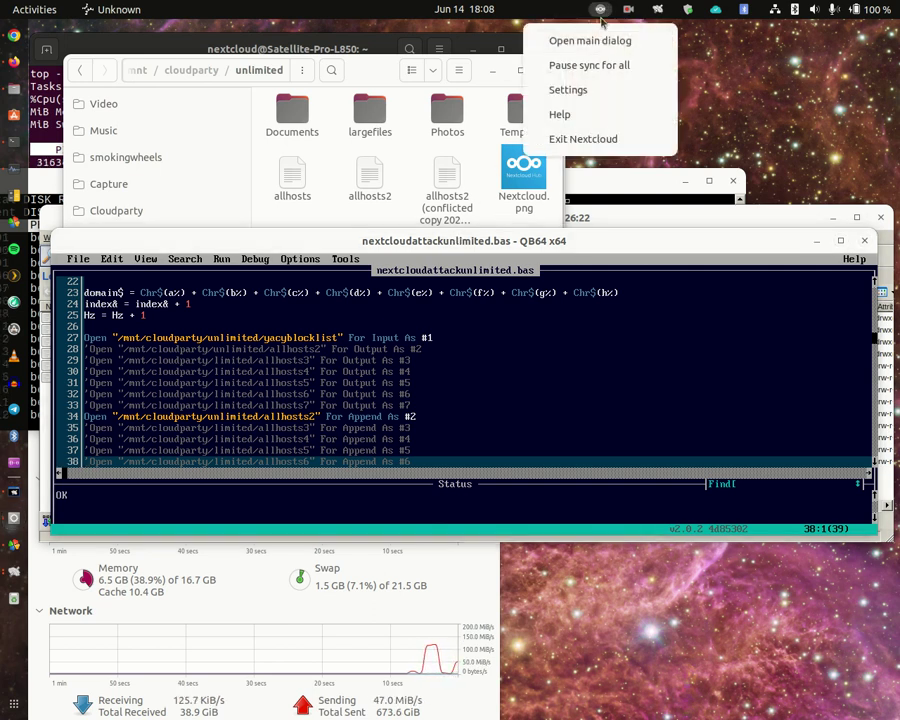
left_click(590, 41)
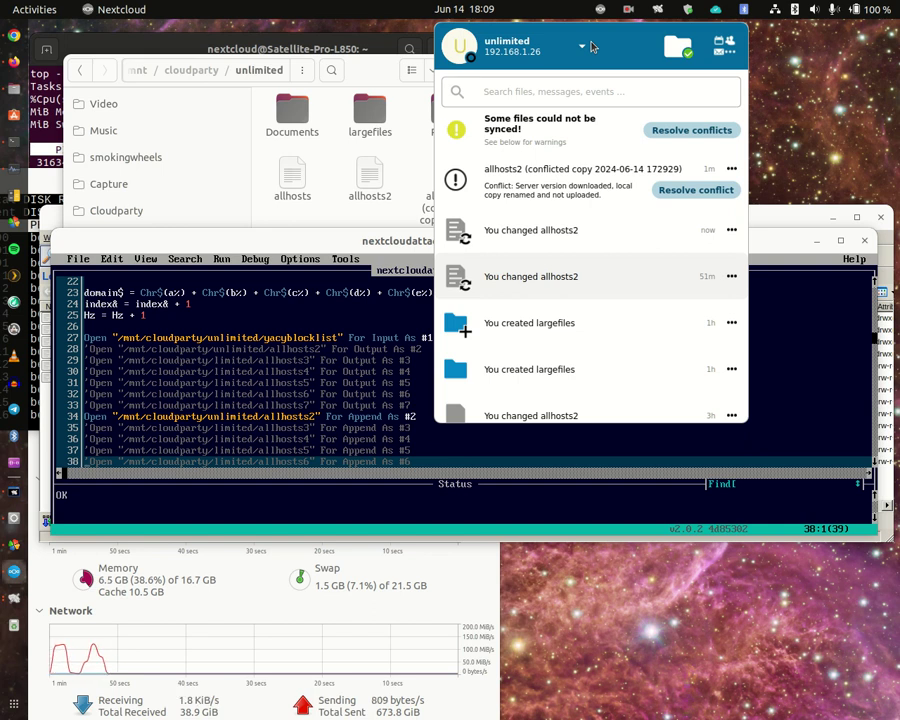
Step: Switch to Bitvise SFTP, refresh the unlimited account's files folder to check allhosts2, and inspect the uploads folder
left_click(783, 220)
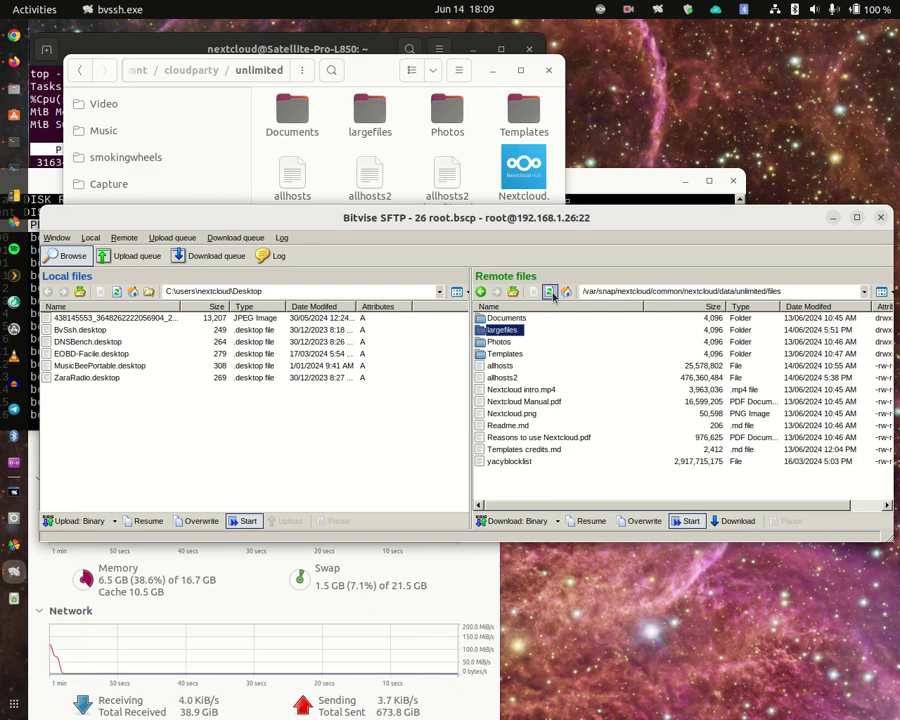
left_click(552, 293)
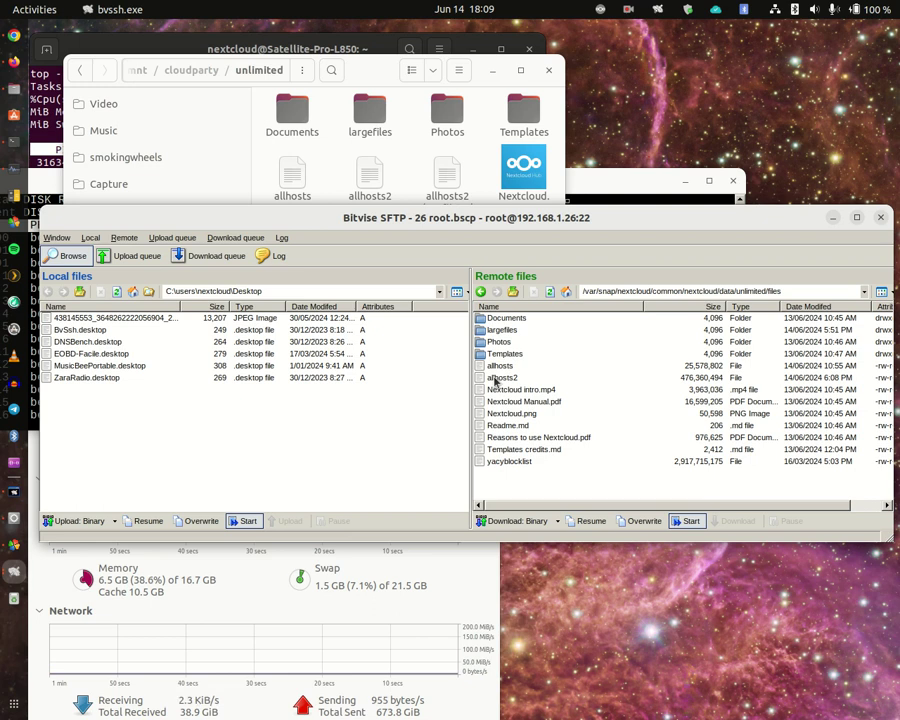
left_click(512, 291)
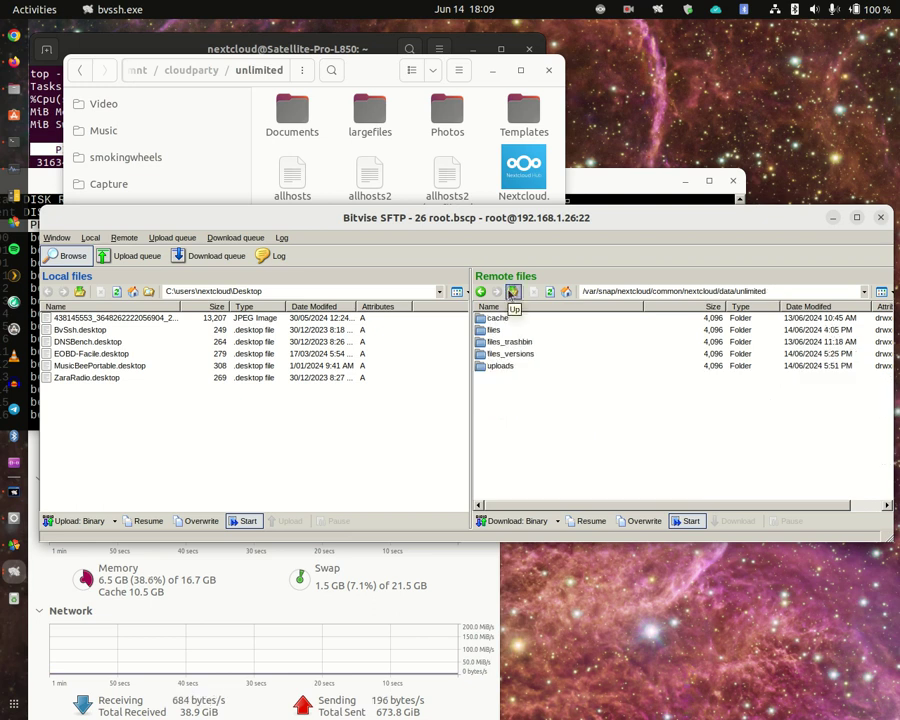
double_click(495, 366)
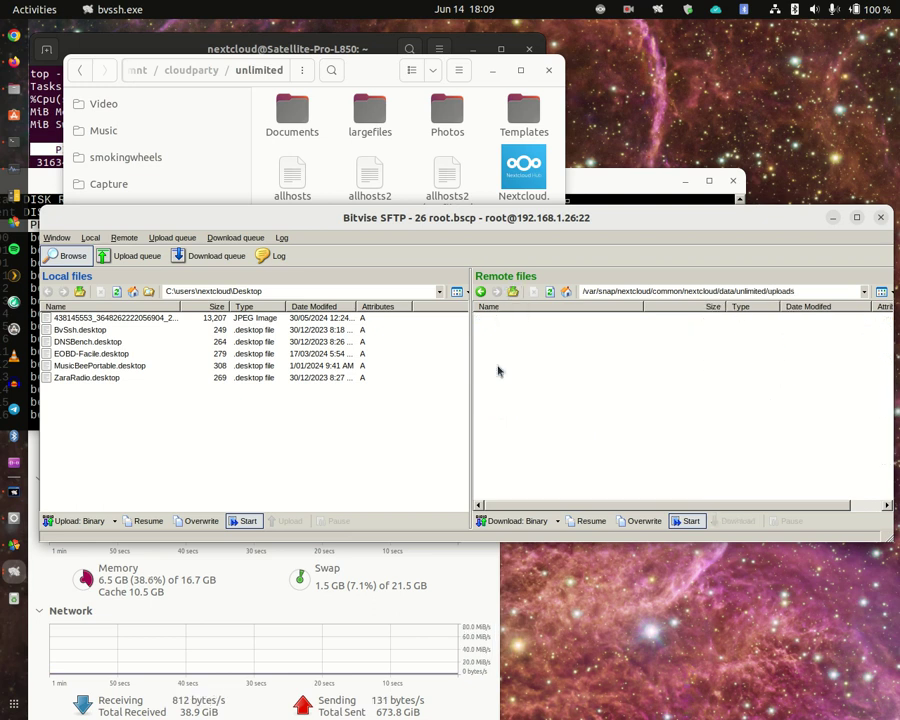
Step: Open the unlimited account's files_trashbin on the server and examine the allhosts2 entries in its files and versions folders
left_click(511, 291)
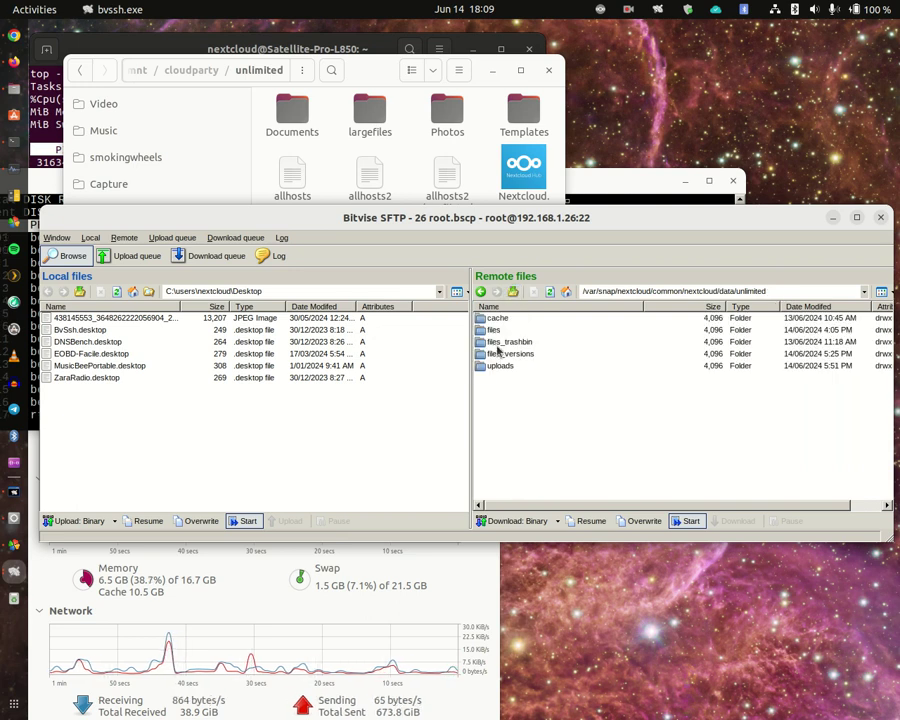
double_click(495, 342)
double_click(494, 318)
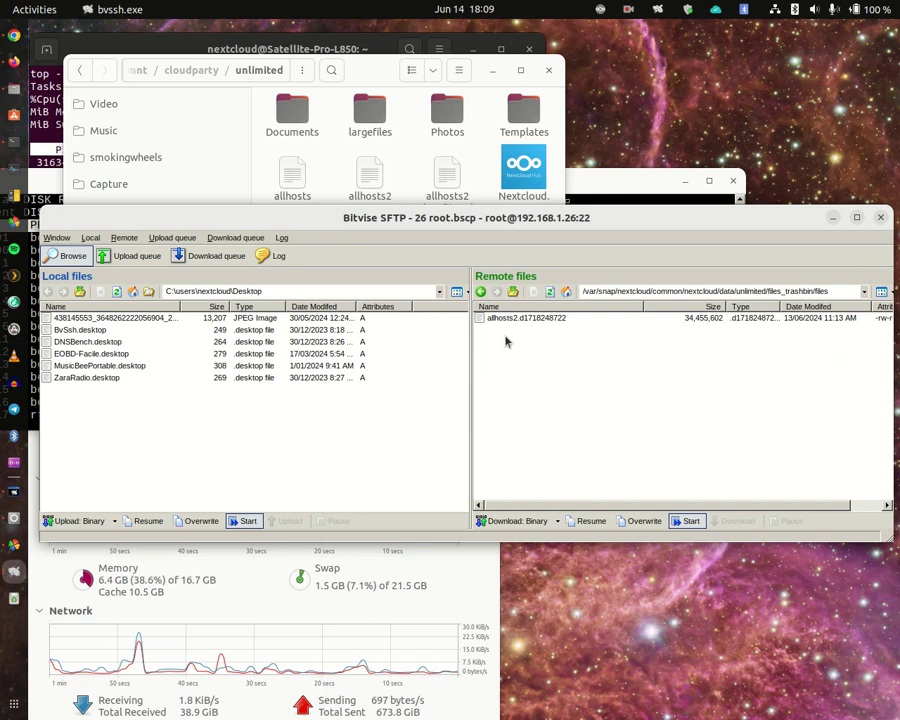
key("BackSpace")
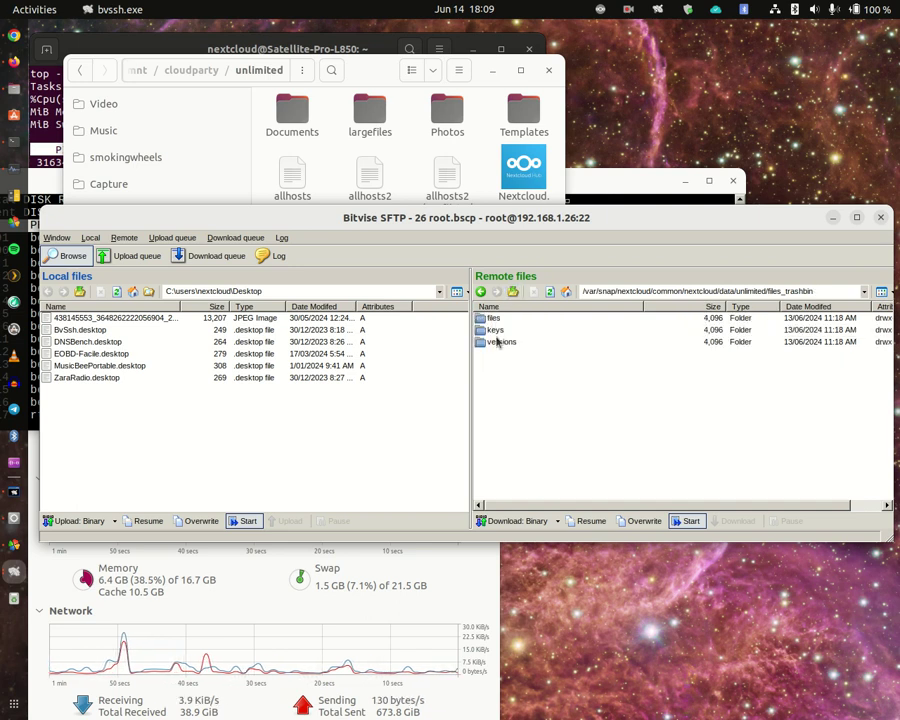
double_click(497, 342)
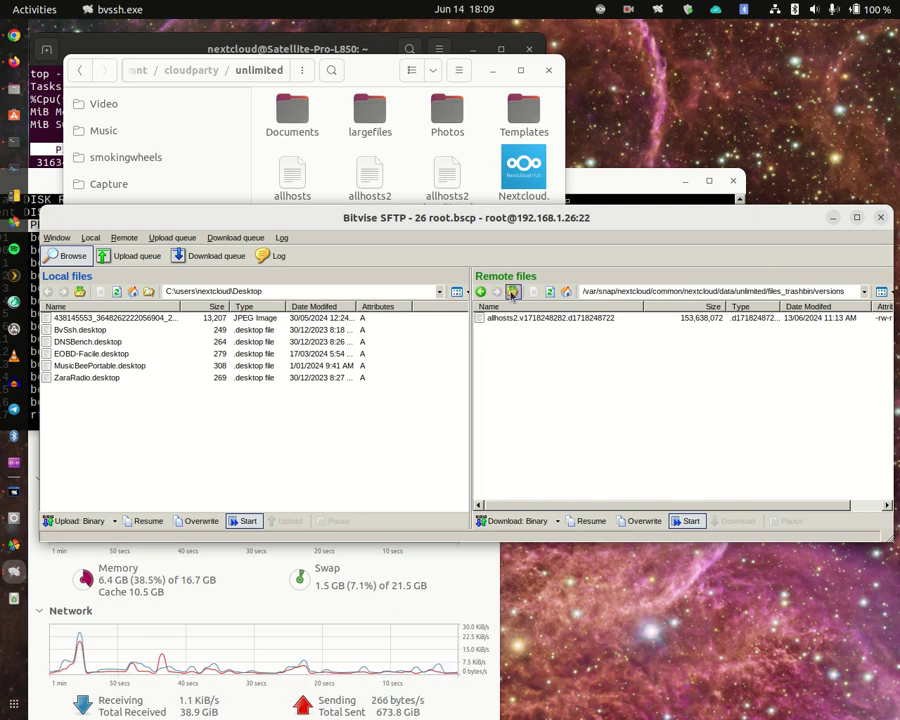
left_click(512, 292)
double_click(494, 318)
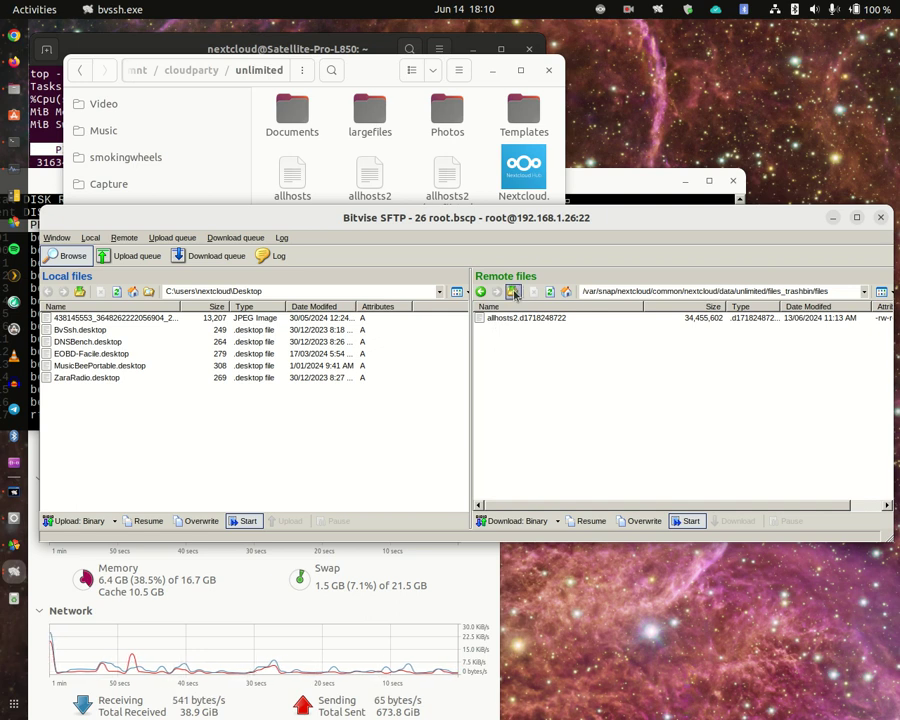
Step: Go back to the unlimited data folder, reopen files_trashbin, and recheck the versions folder for allhosts2
left_click(513, 292)
left_click(513, 292)
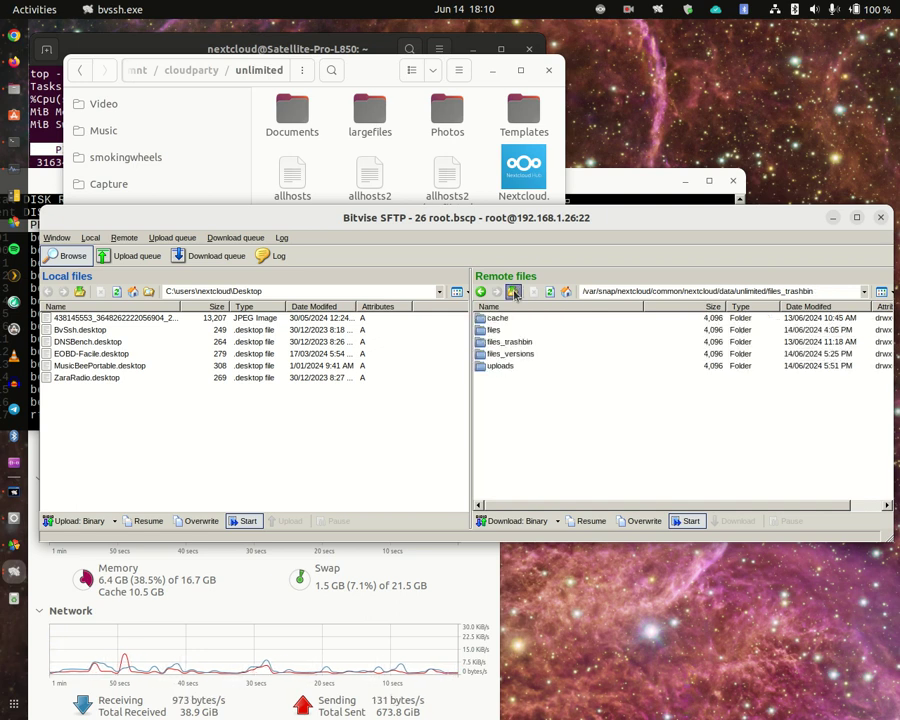
double_click(508, 342)
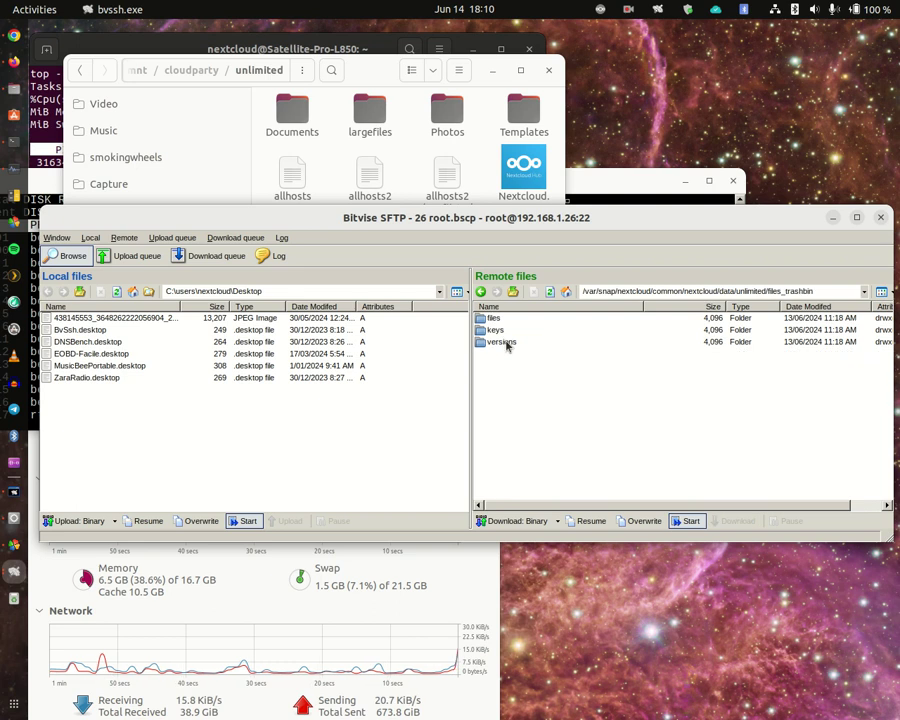
double_click(502, 342)
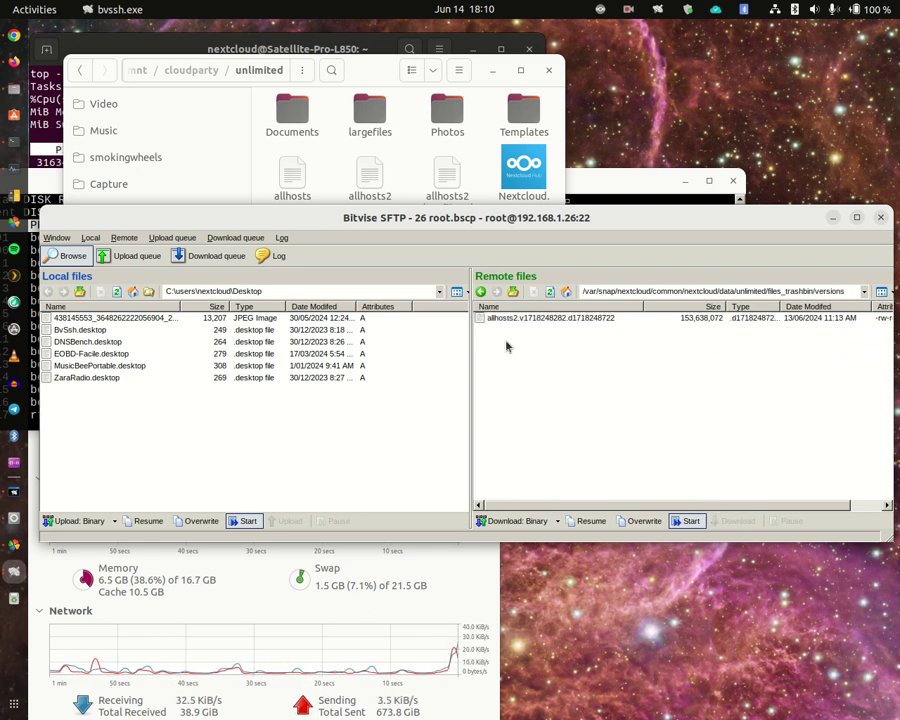
left_click(513, 291)
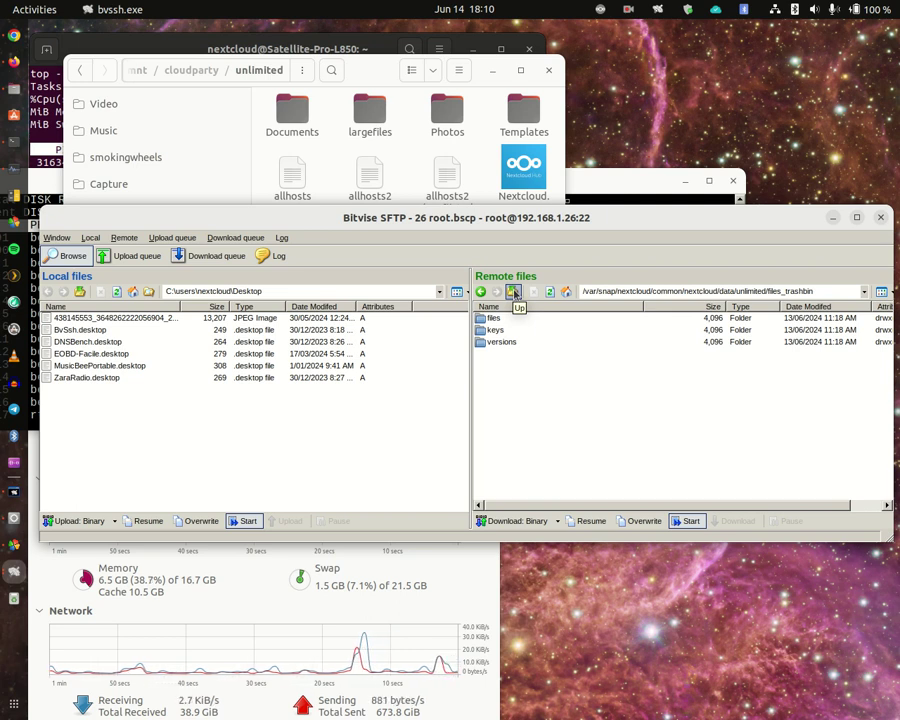
left_click(515, 292)
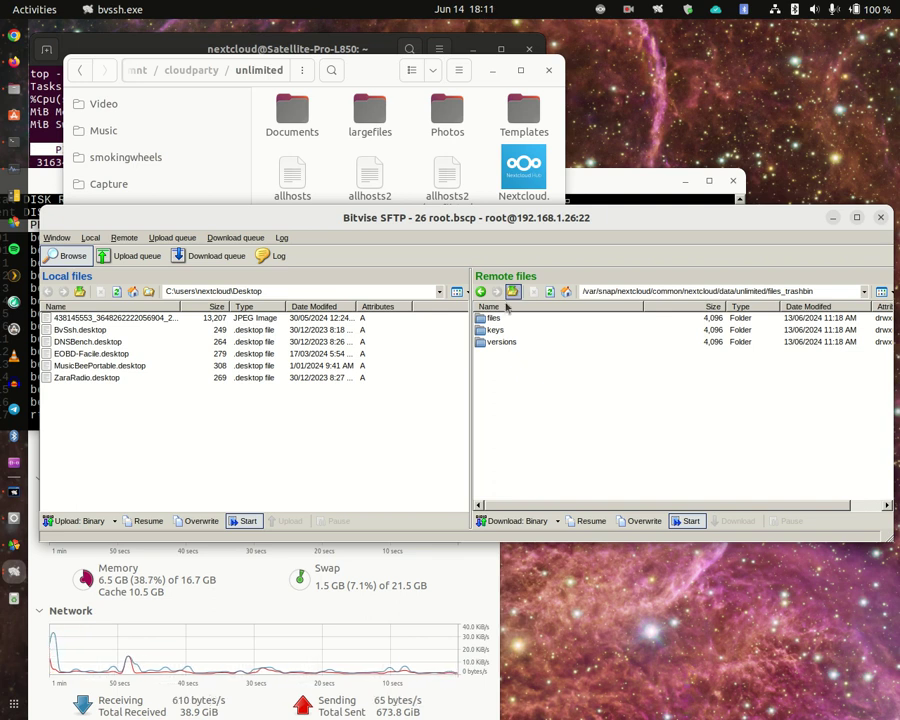
Step: Refresh the remote files_trashbin listing and inspect its keys, files and versions folders in turn
left_click(549, 291)
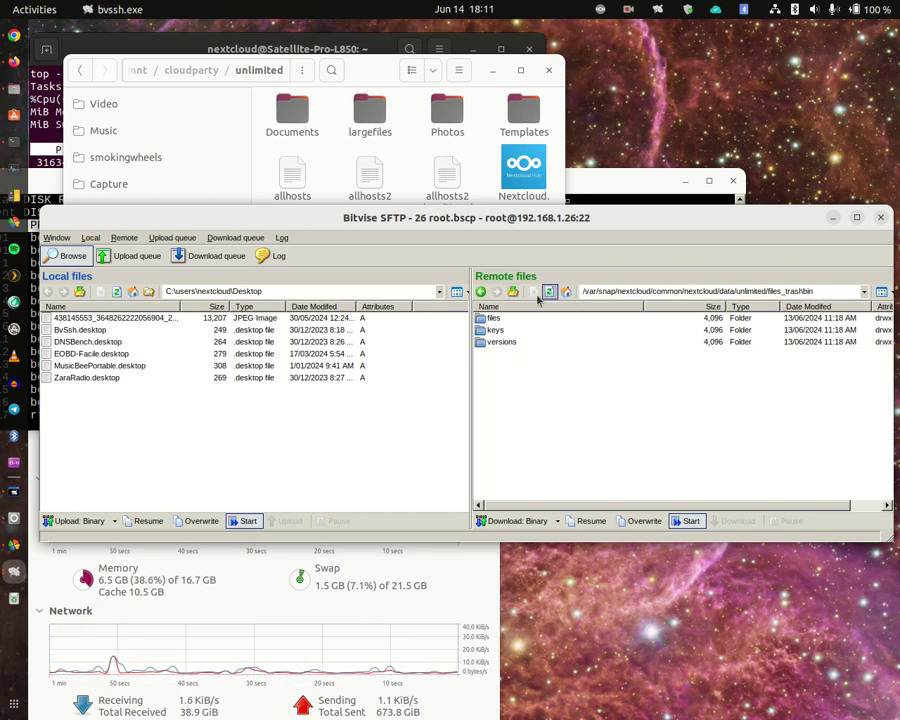
double_click(497, 330)
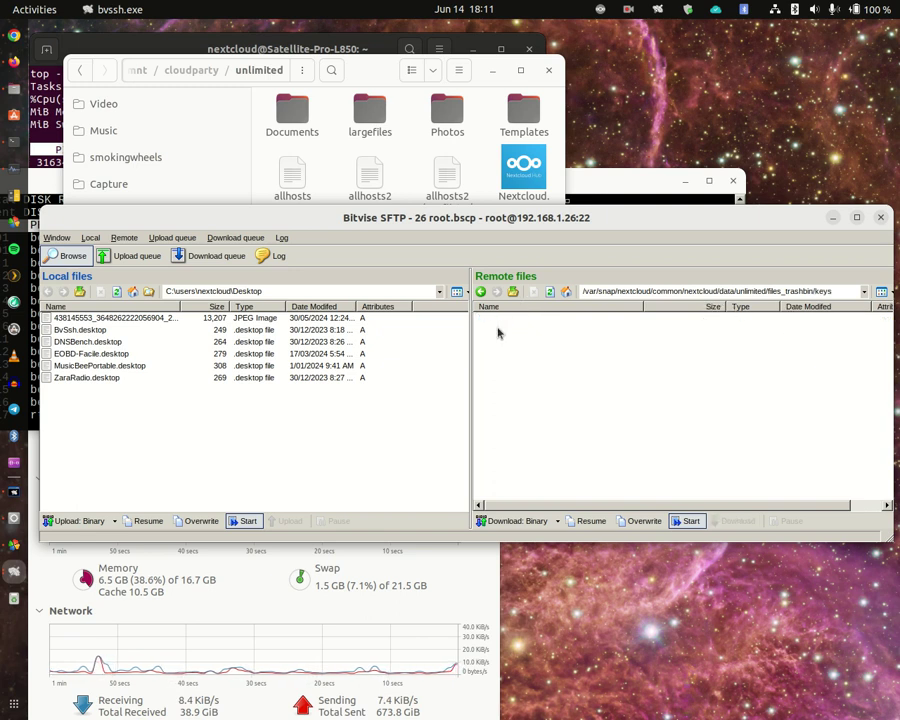
left_click(513, 291)
double_click(499, 317)
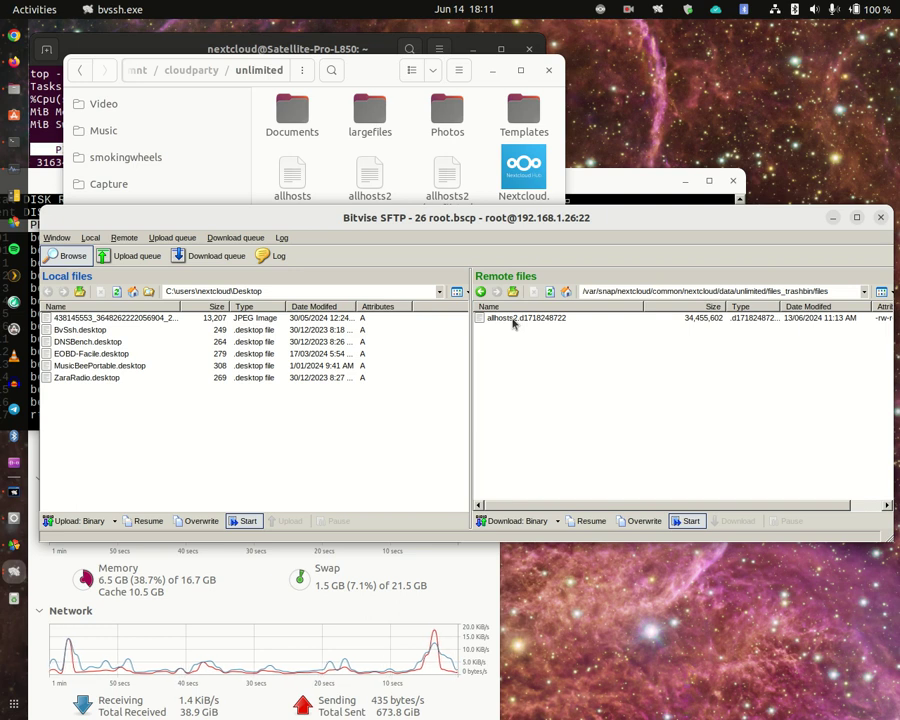
left_click(513, 291)
double_click(497, 342)
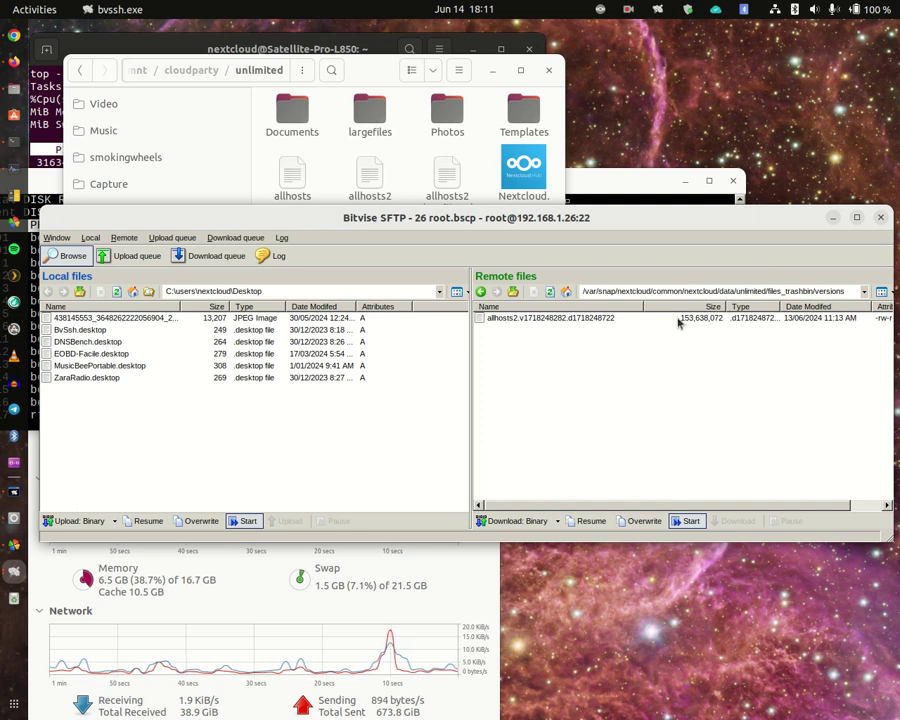
Step: Leave files_trashbin, check allhosts2 in the unlimited account's files folder, and return to the unlimited data folder
left_click(514, 291)
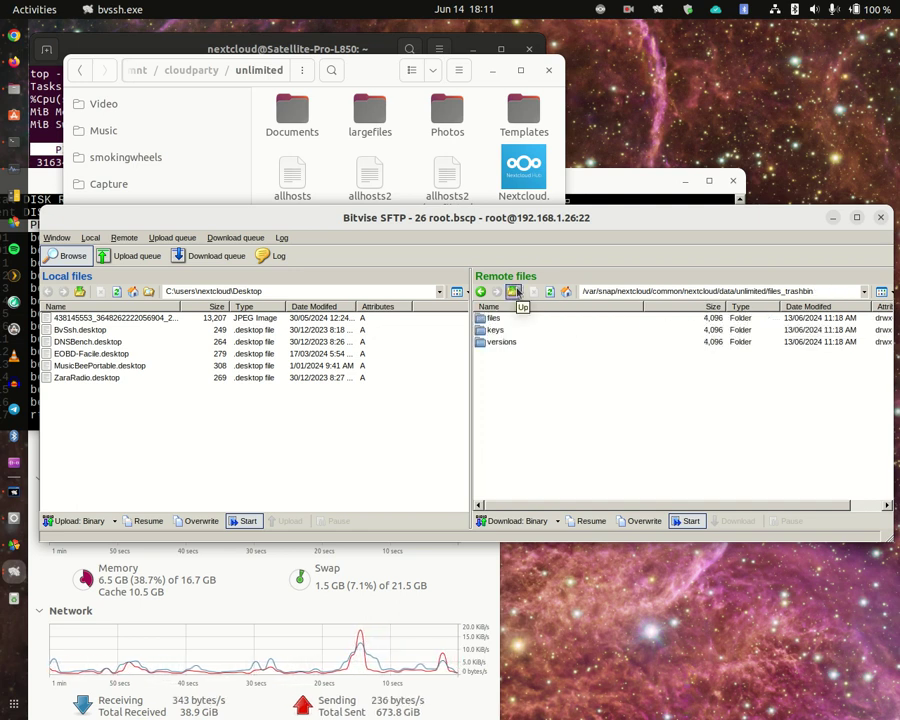
left_click(514, 291)
left_click(494, 331)
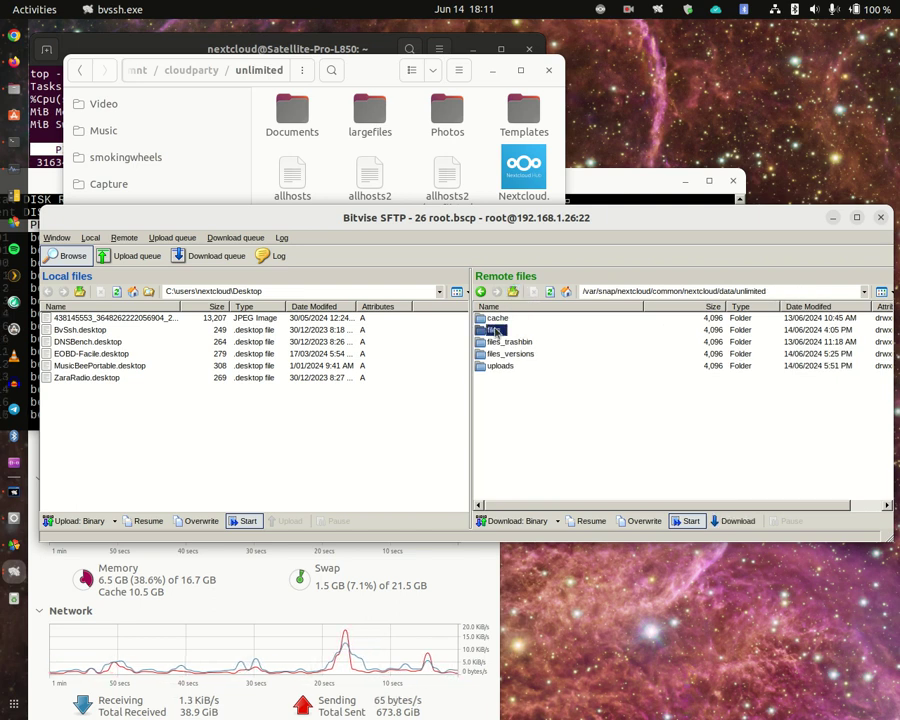
double_click(495, 332)
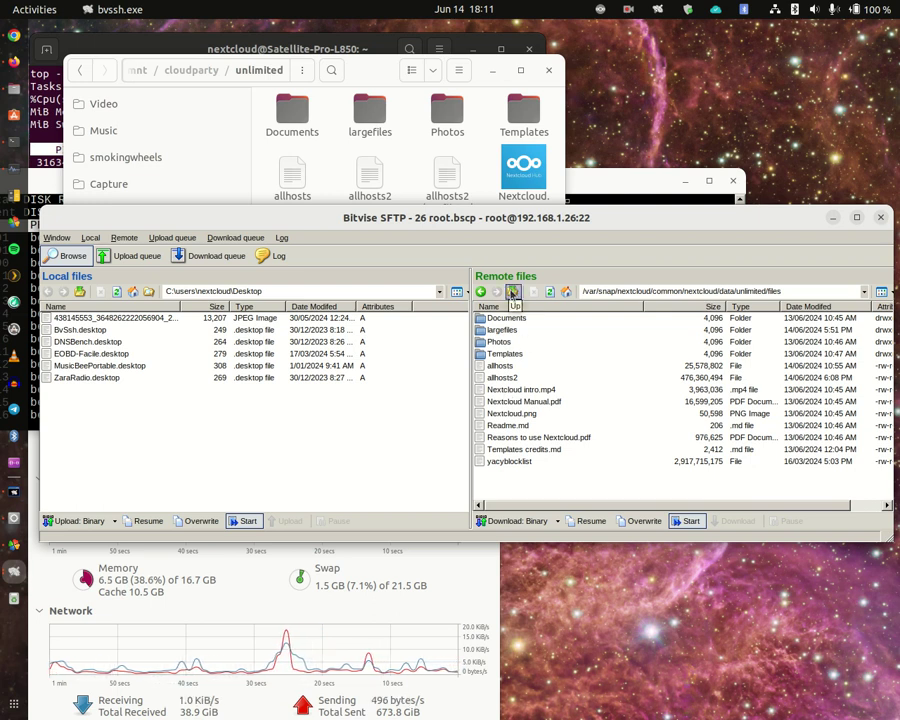
left_click(512, 292)
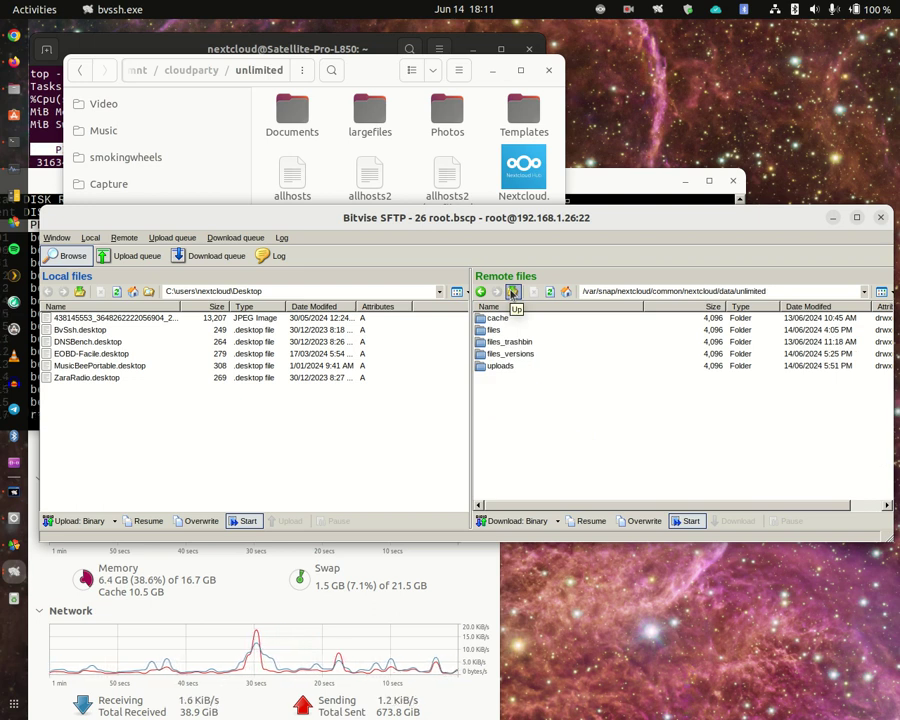
Step: Check the server's disk activity in Bitvise xterm, and reopen the unlimited account's files folder in Bitvise SFTP
left_click(612, 183)
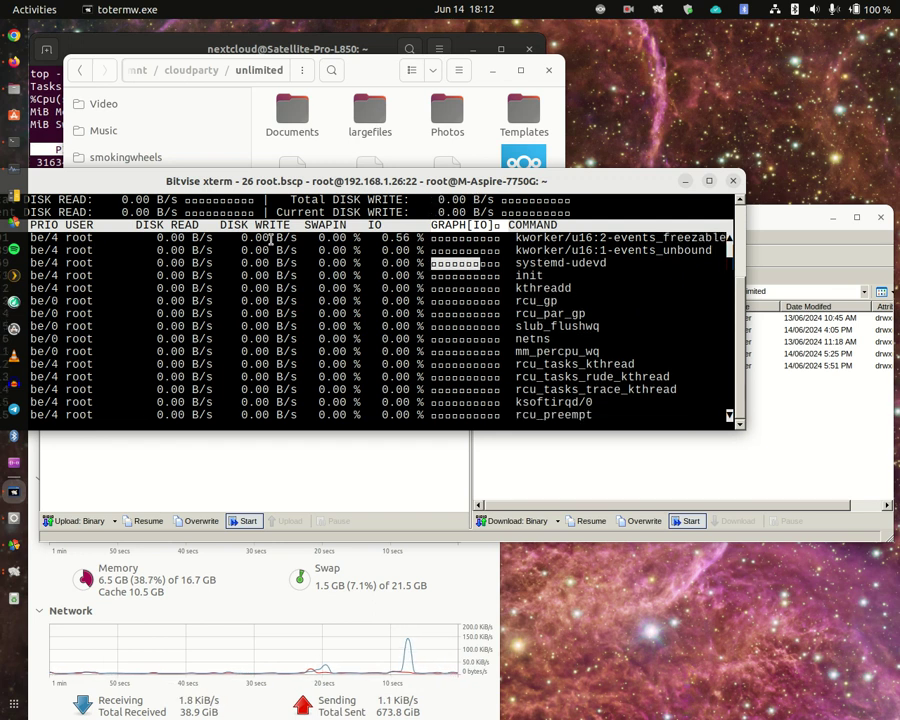
left_click(651, 464)
double_click(490, 335)
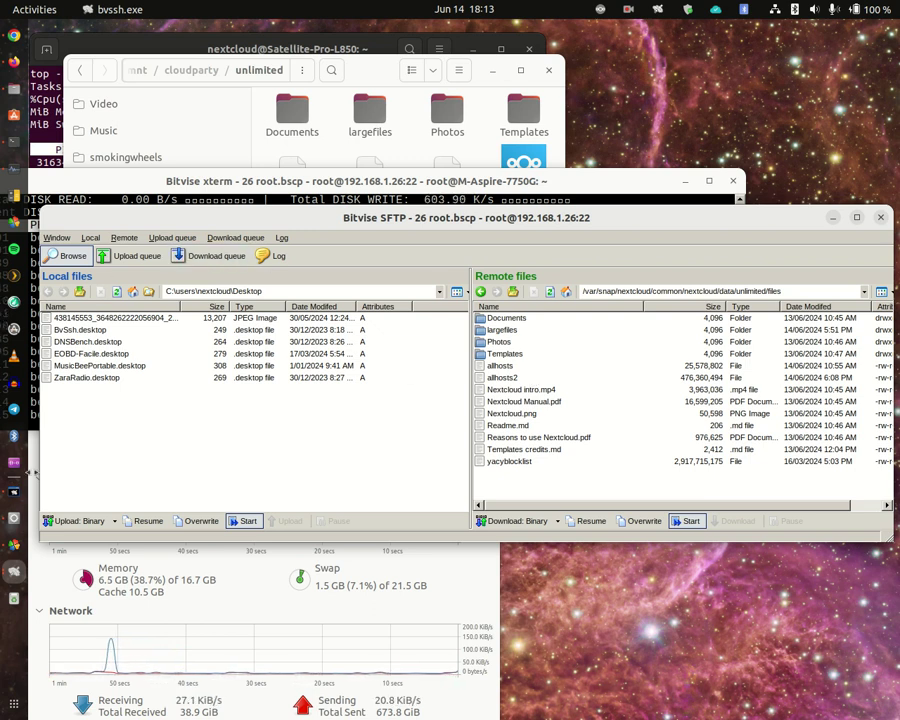
Step: Switch to QB64 and run nextcloudattackunlimited.bas again to append to allhosts2
left_click(14, 516)
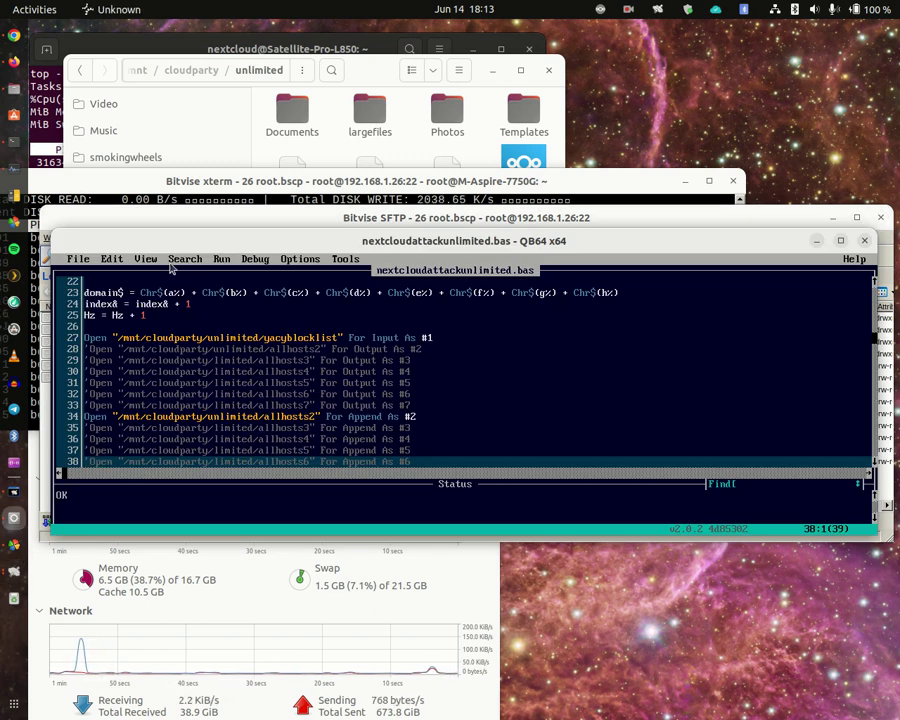
left_click(221, 259)
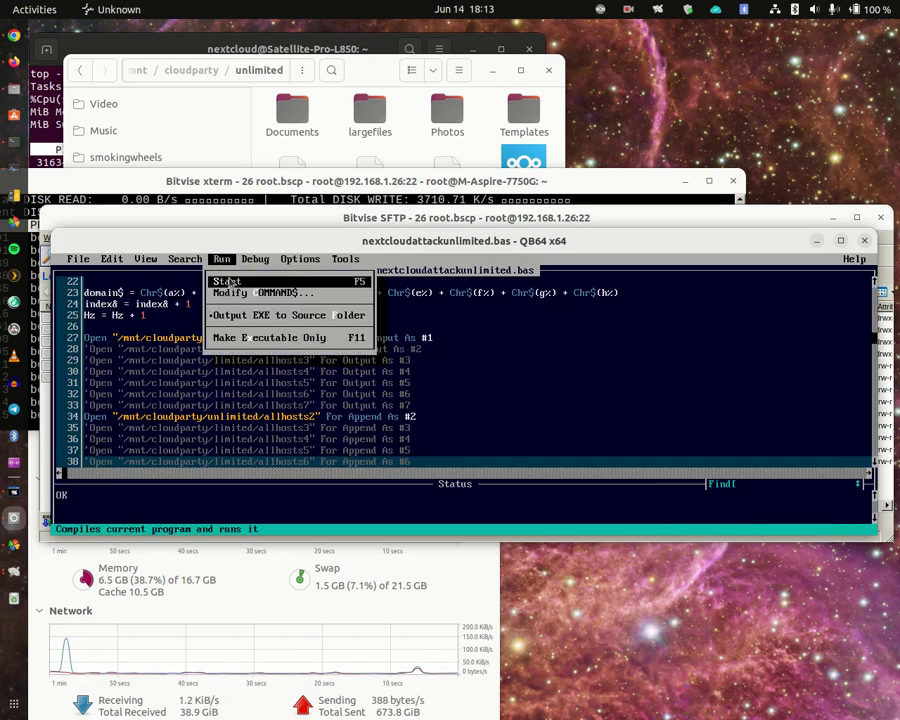
left_click(229, 284)
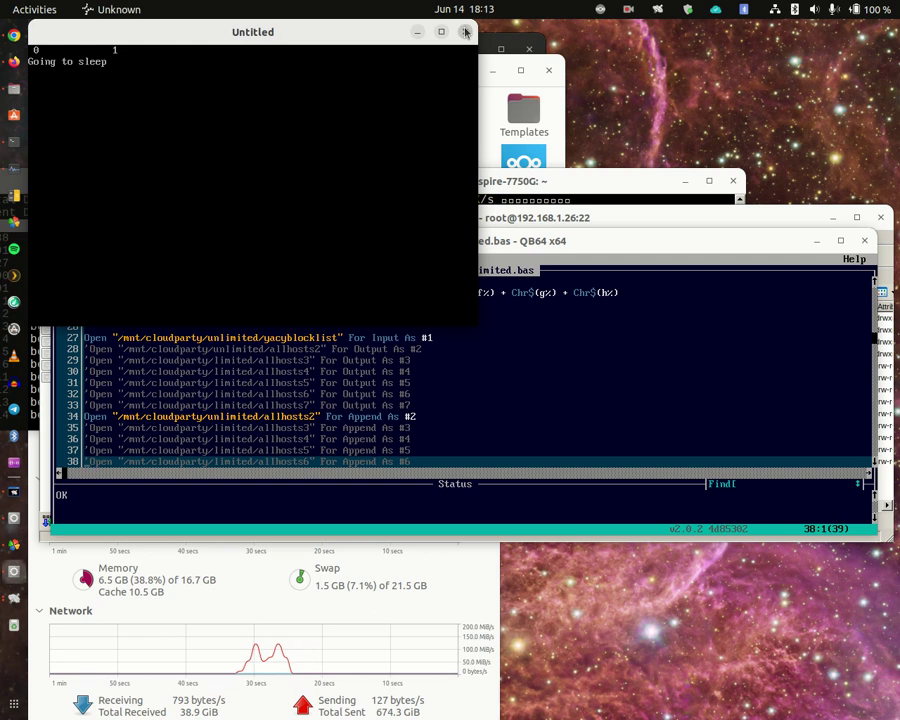
Step: Check disk writes in Bitvise xterm, and refresh the unlimited files folder in Bitvise SFTP to check allhosts2
left_click(557, 185)
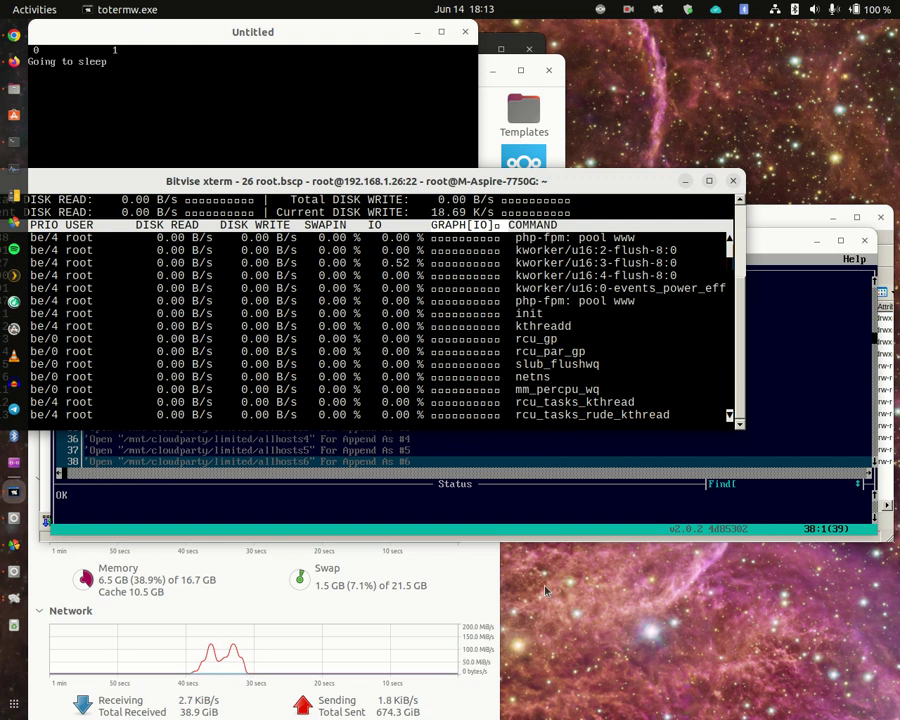
left_click(804, 221)
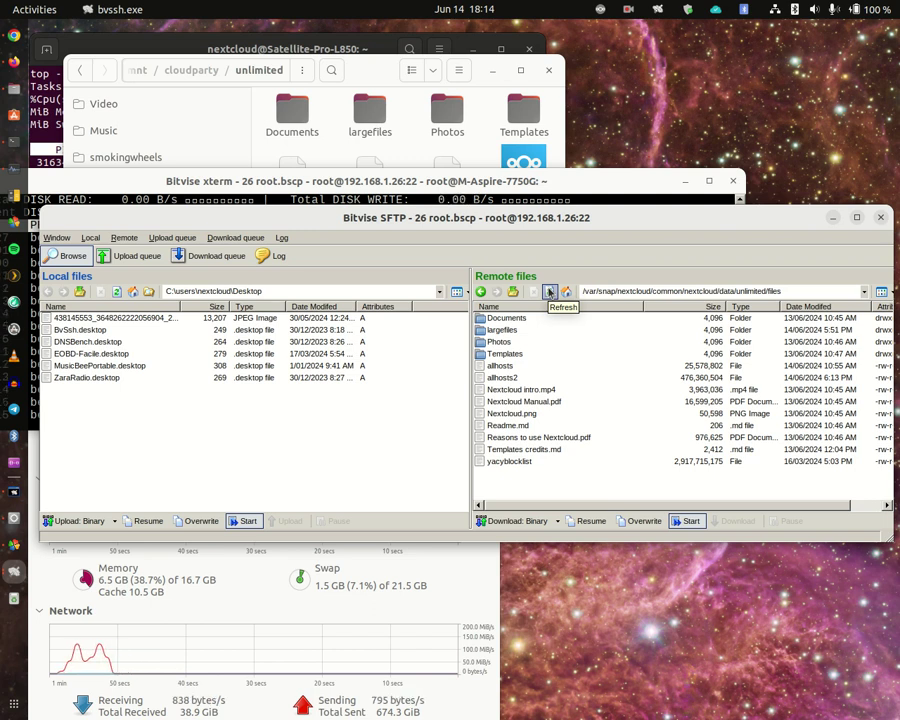
left_click(549, 292)
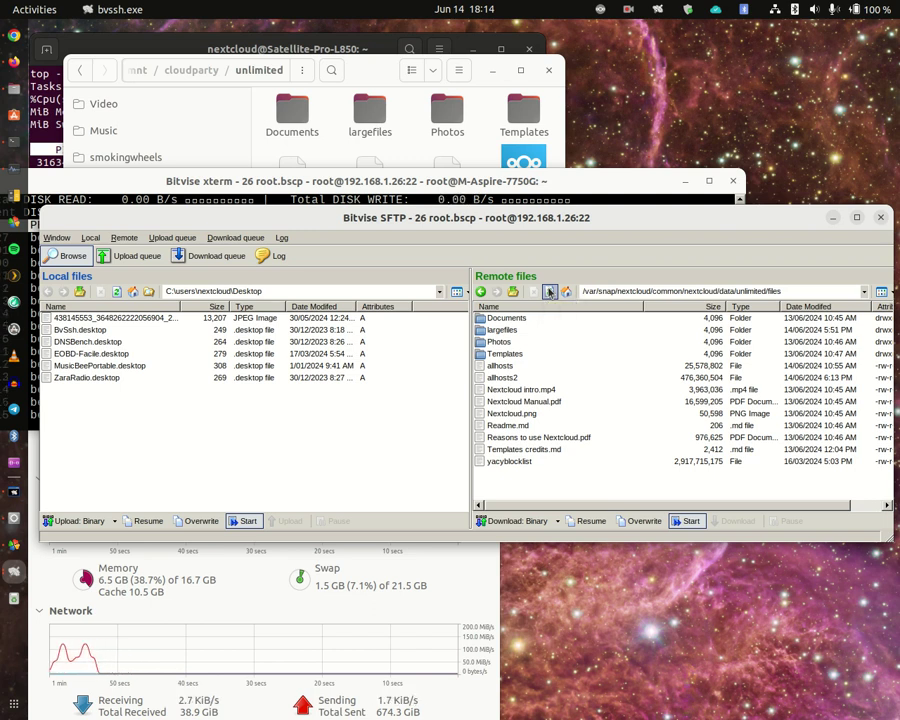